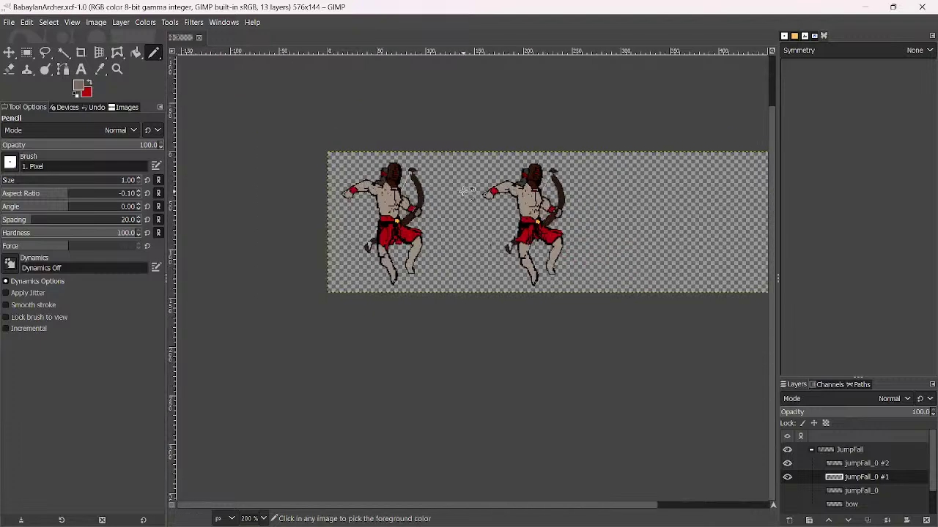
Select and collapse the JumpFall layer group, and toggle the archer Fire group's visibility on and back off
scroll(469, 194, "up", 2)
scroll(508, 218, "down", 2)
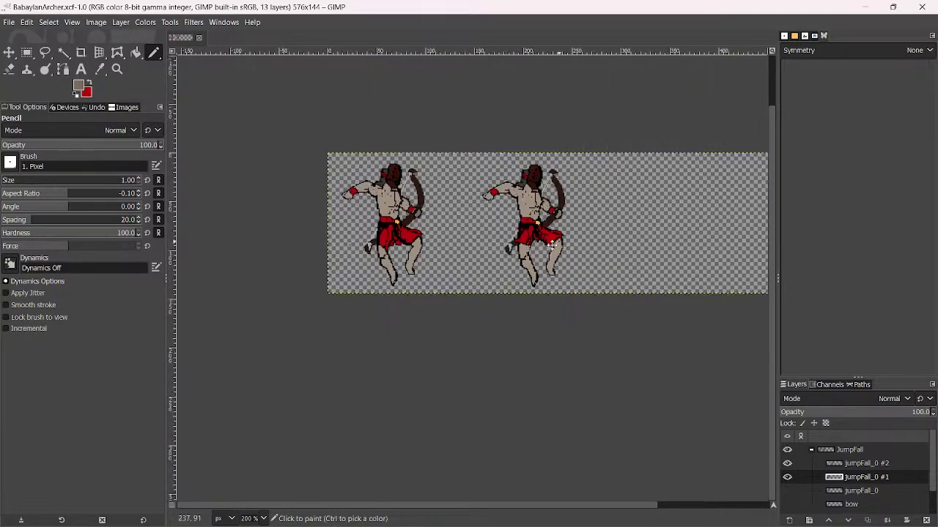
left_click(808, 451)
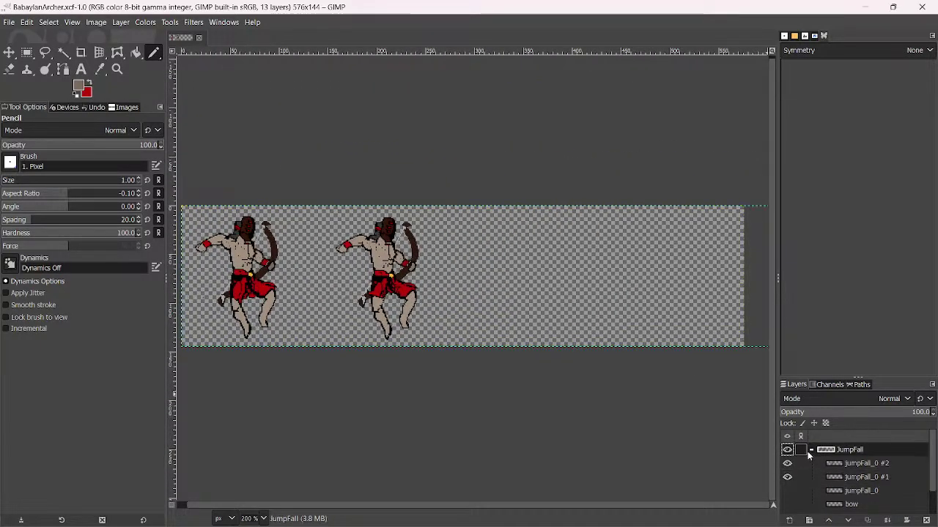
left_click(813, 451)
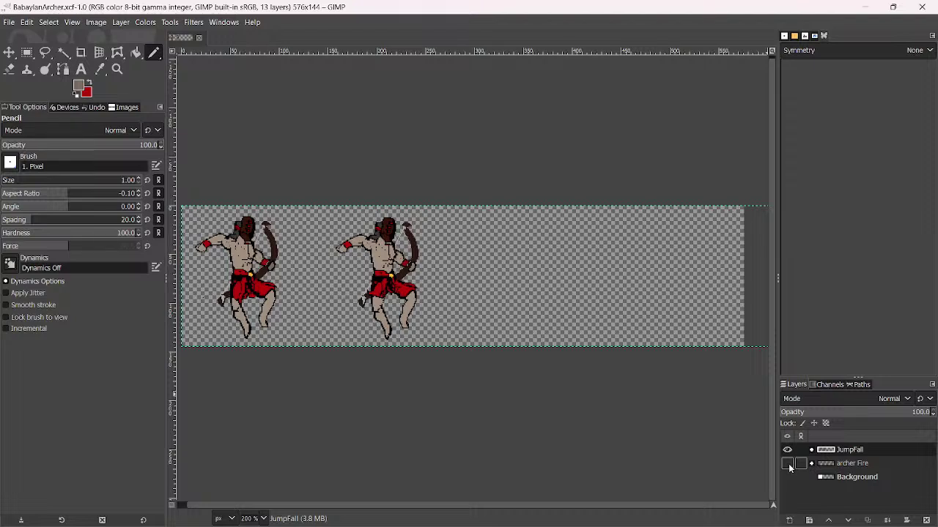
left_click(789, 467)
left_click(789, 467)
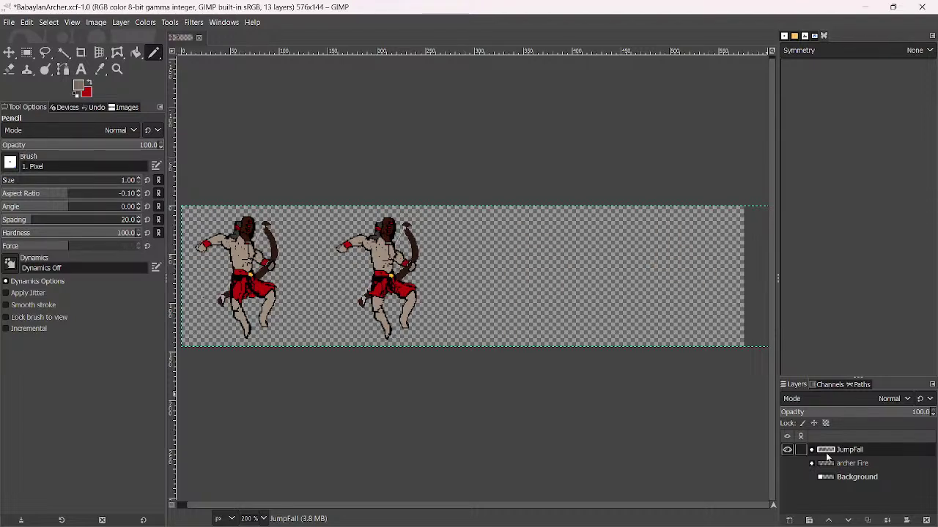
Create a new layer group, move it out above the JumpFall group at the top level, and save the image
left_click(808, 520)
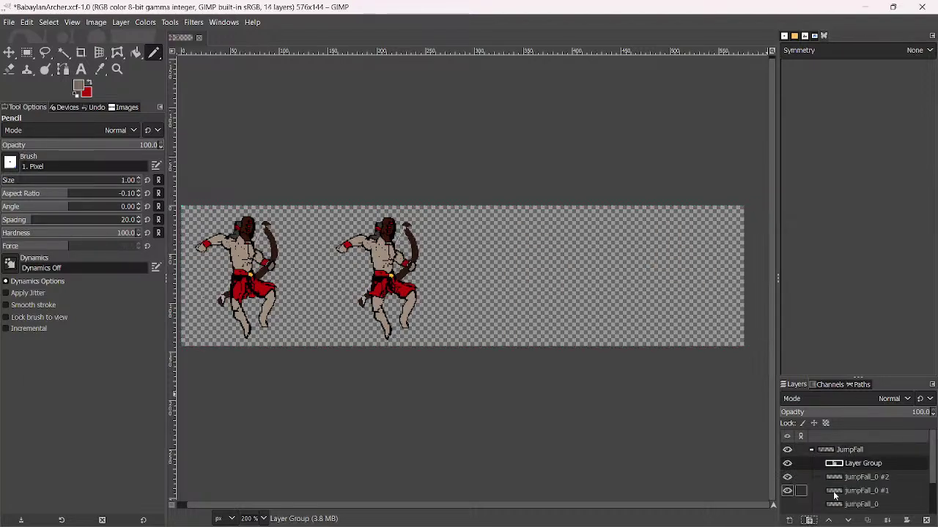
left_click_drag(854, 463, 836, 456)
left_click(811, 463)
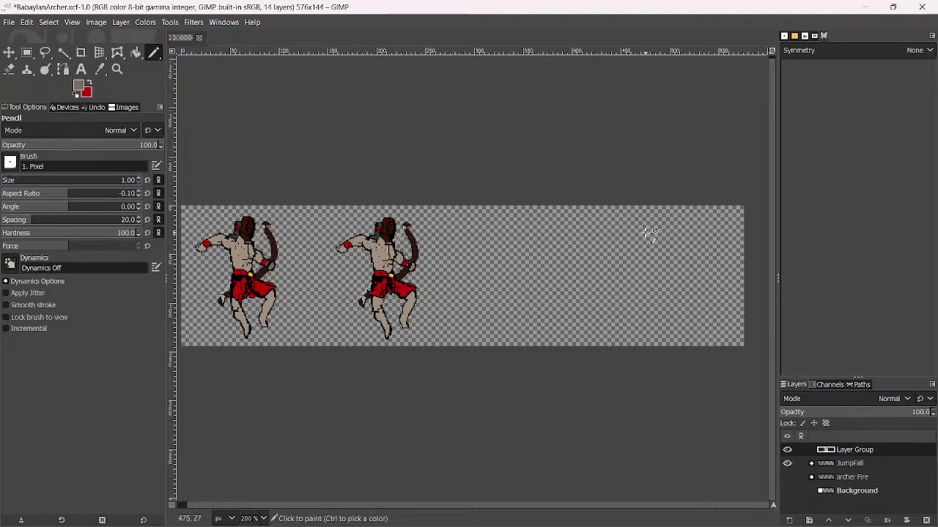
key("ctrl+s")
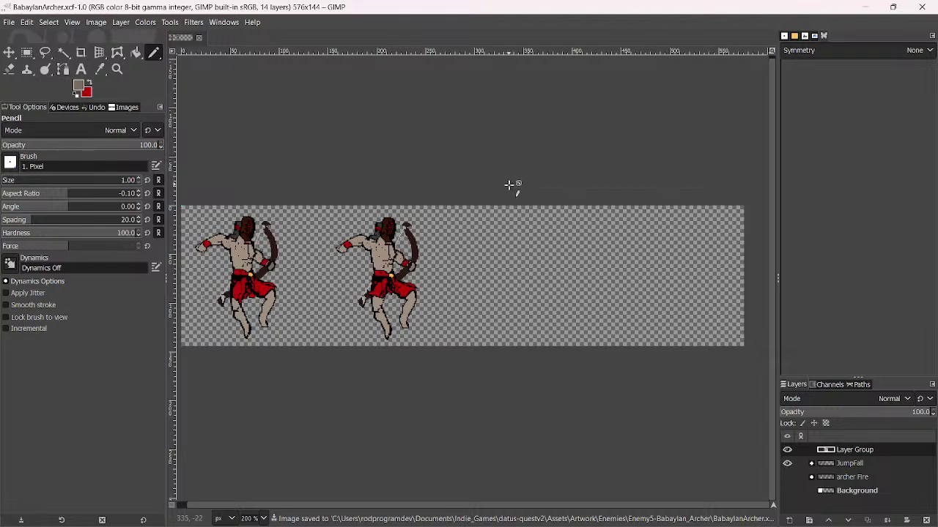
Rename the new layer group to HitSpriteanimation
double_click(862, 449)
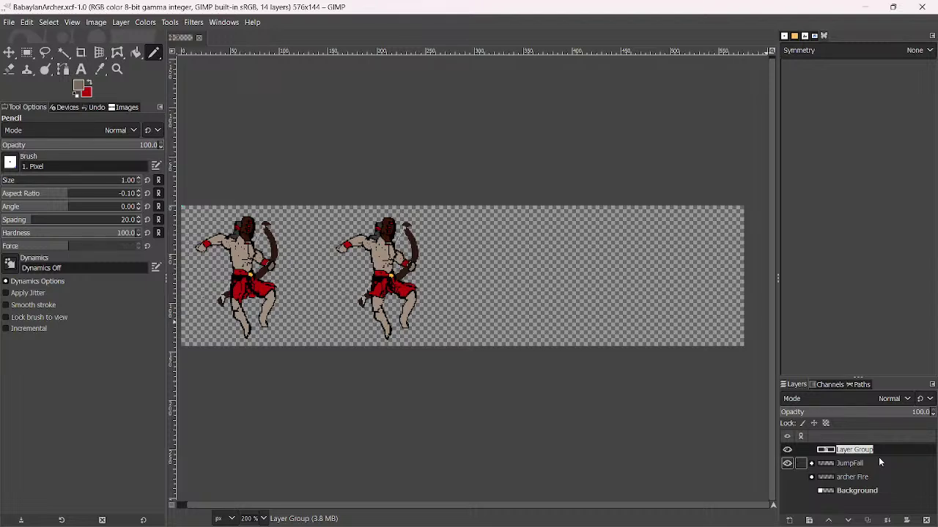
type("Bab")
key("BackSpace")
key("BackSpace")
key("BackSpace")
key("BackSpace")
type("HitSpriteanimation")
key("Return")
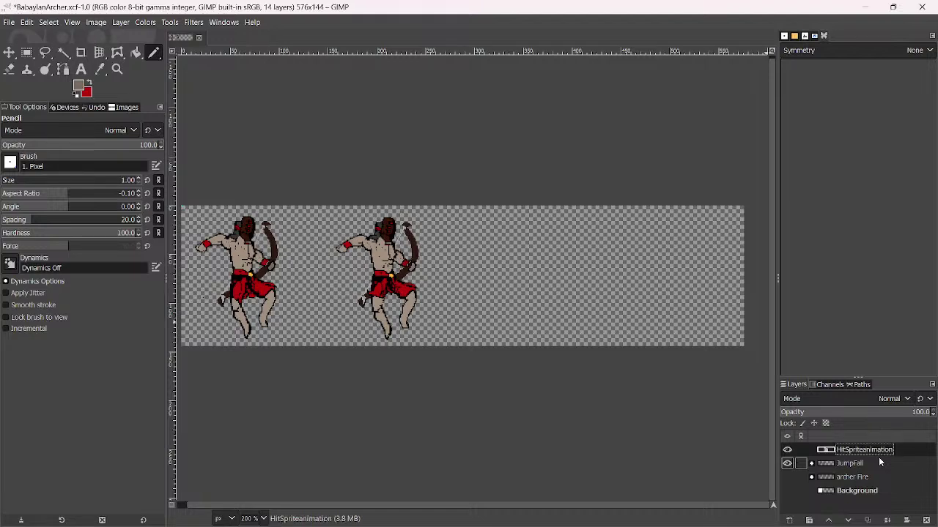
Duplicate the jumpFall_0 #2 layer, place the copy in the HitSpriteanimation group and rename it 0
left_click(810, 465)
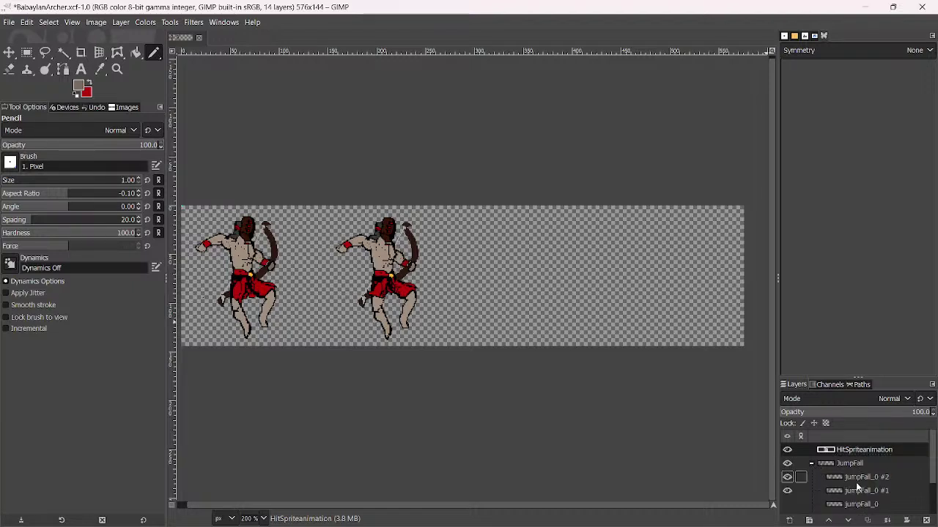
left_click(862, 479)
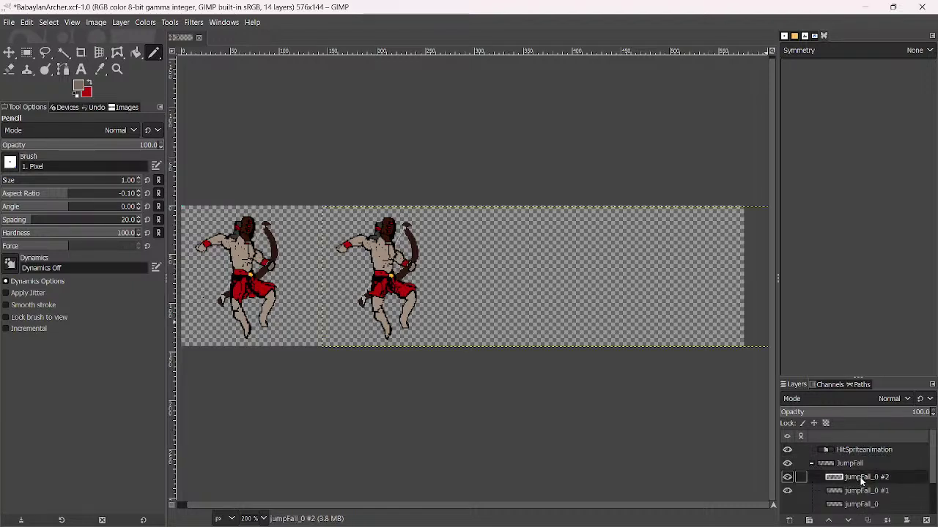
left_click(868, 520)
double_click(863, 477)
left_click_drag(863, 479, 861, 455)
left_click(811, 477)
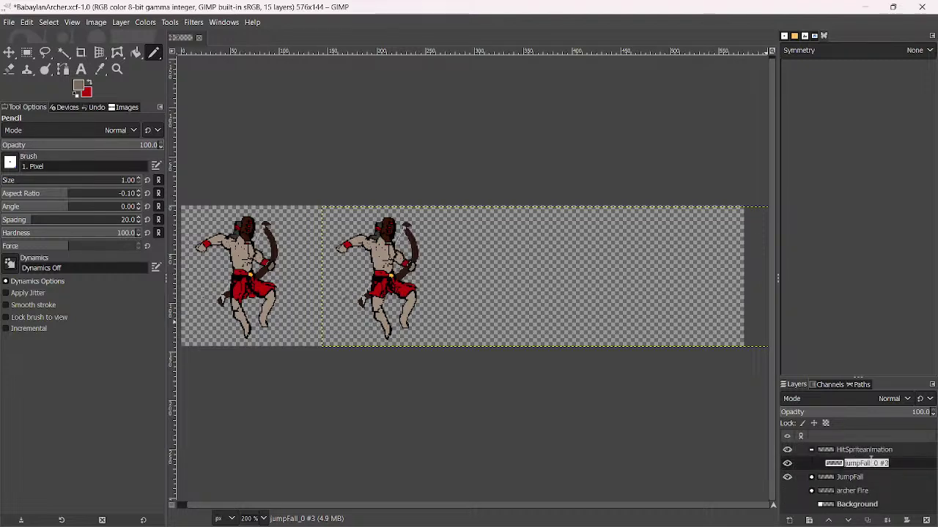
type("0")
key("Return")
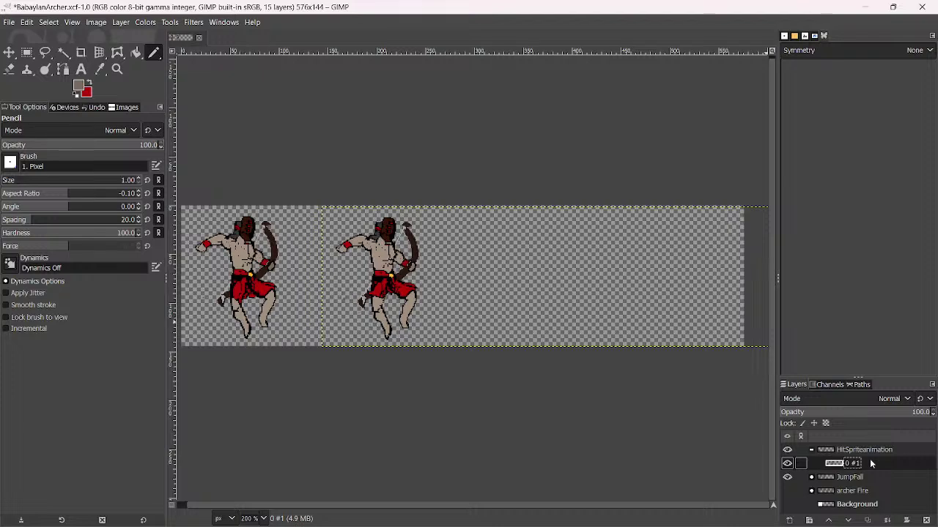
key("alt+Tab")
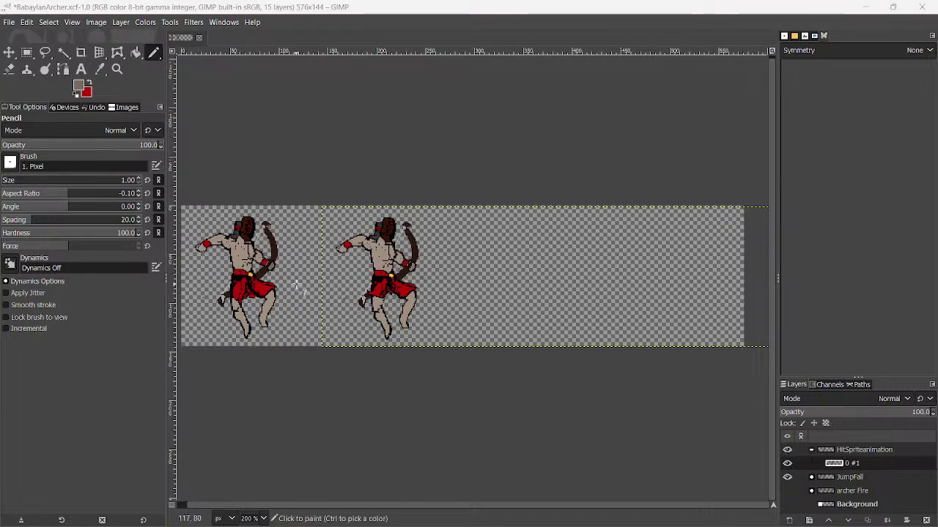
scroll(346, 291, "up", 4, "ctrl")
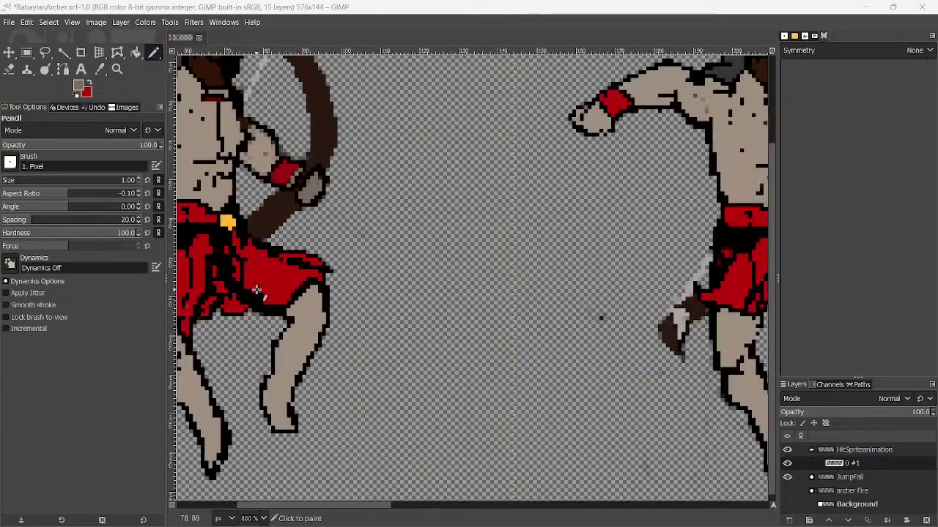
scroll(456, 284, "down", 2, "ctrl")
scroll(455, 278, "up", 1, "ctrl")
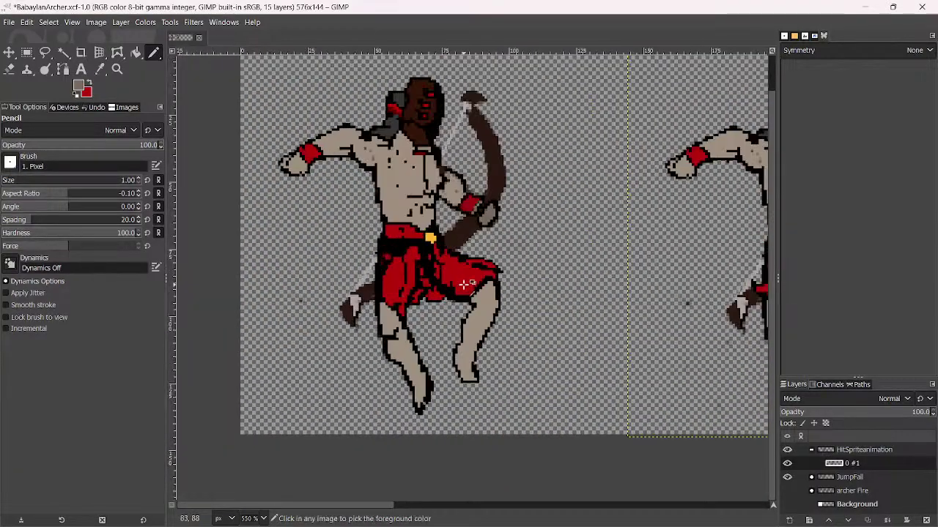
scroll(450, 275, "down", 2, "ctrl")
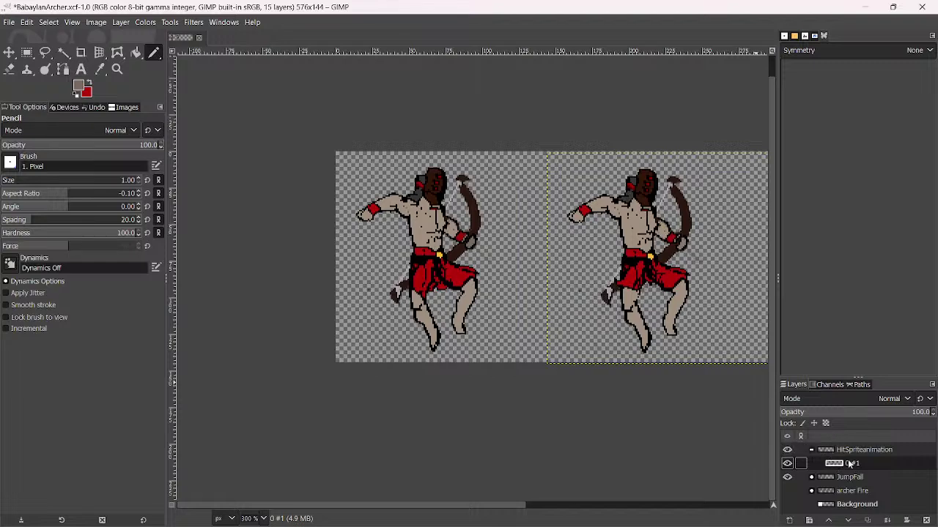
Show the archer Fire group instead of the JumpFall group, and delete the copied layer from the HitSpriteanimation group
left_click(787, 491)
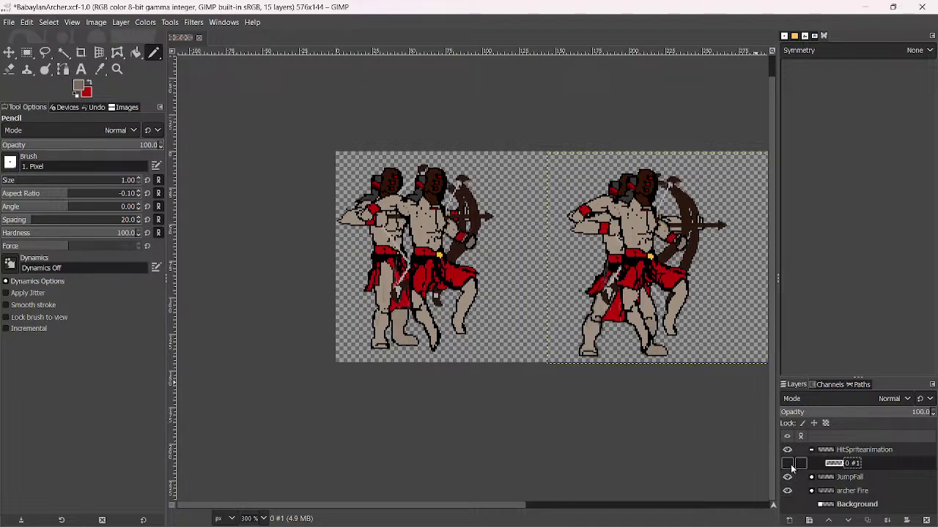
left_click(789, 477)
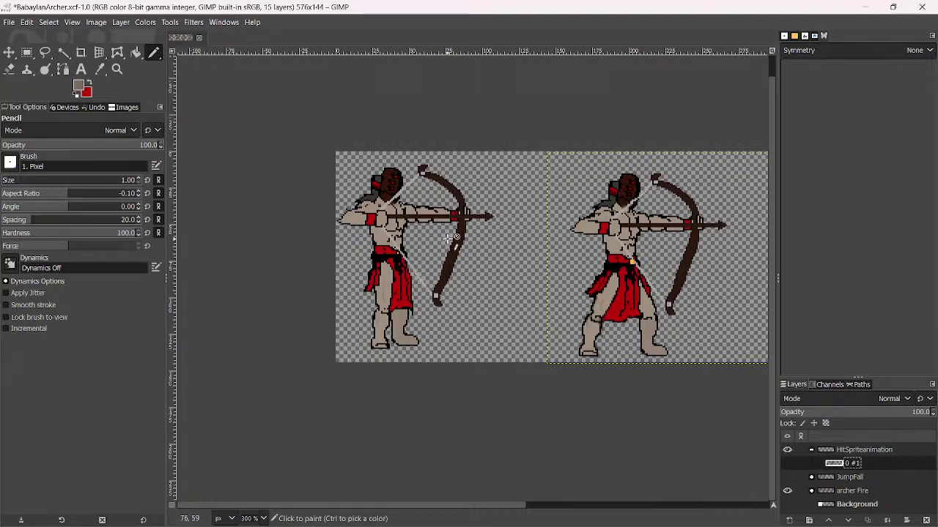
left_click_drag(665, 290, 276, 294)
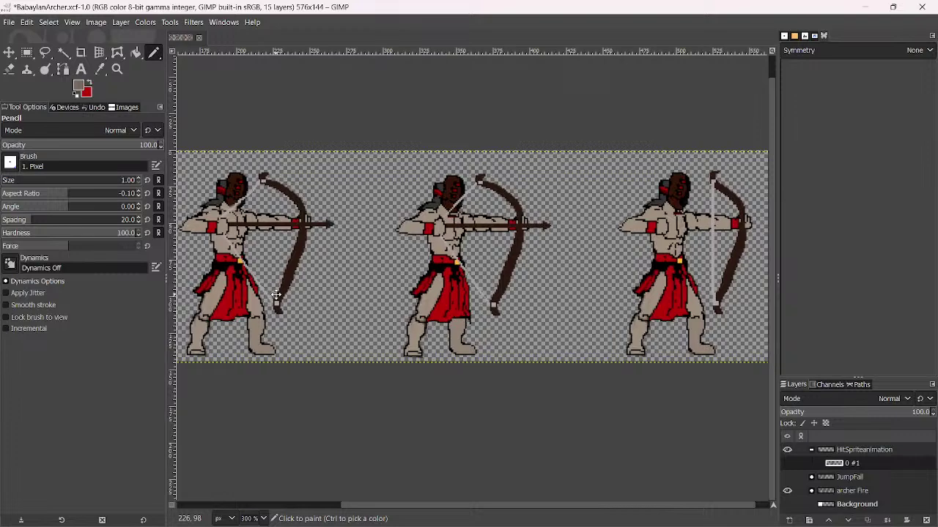
scroll(276, 295, "right", 3)
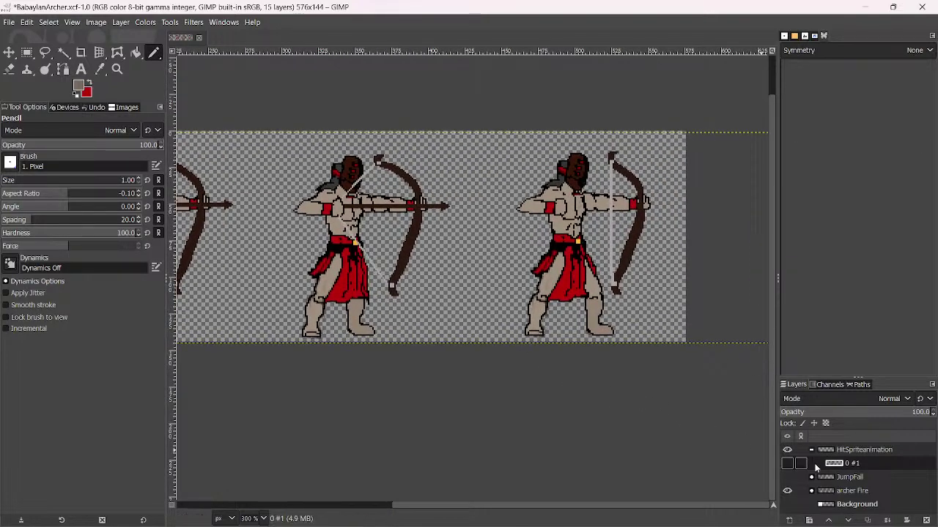
left_click(926, 521)
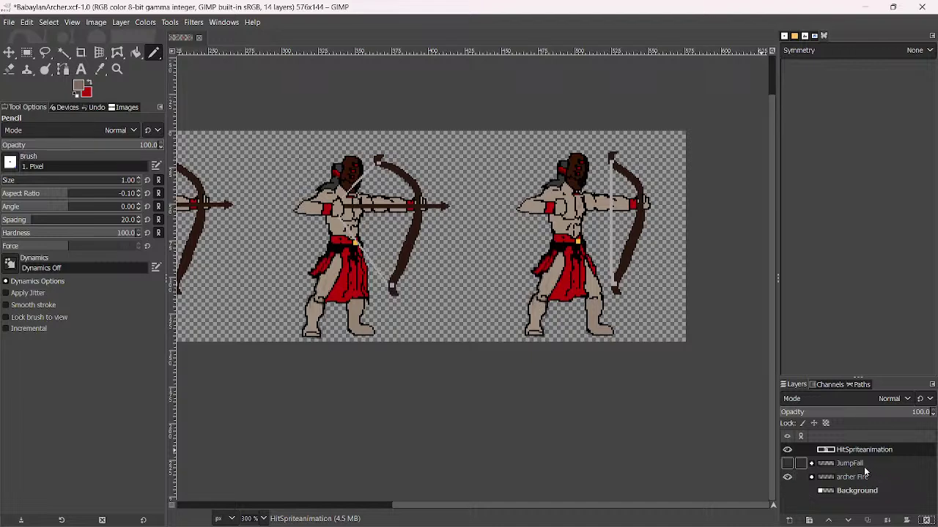
In the archer Fire group, move layer 2 above layer 3 and swap their names so the upper one is 3
left_click(811, 477)
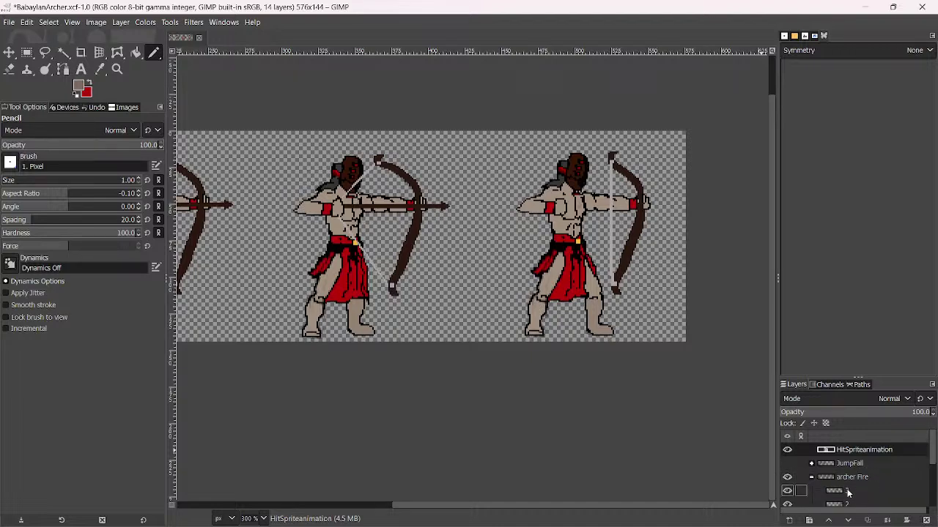
left_click(848, 493)
left_click(848, 504)
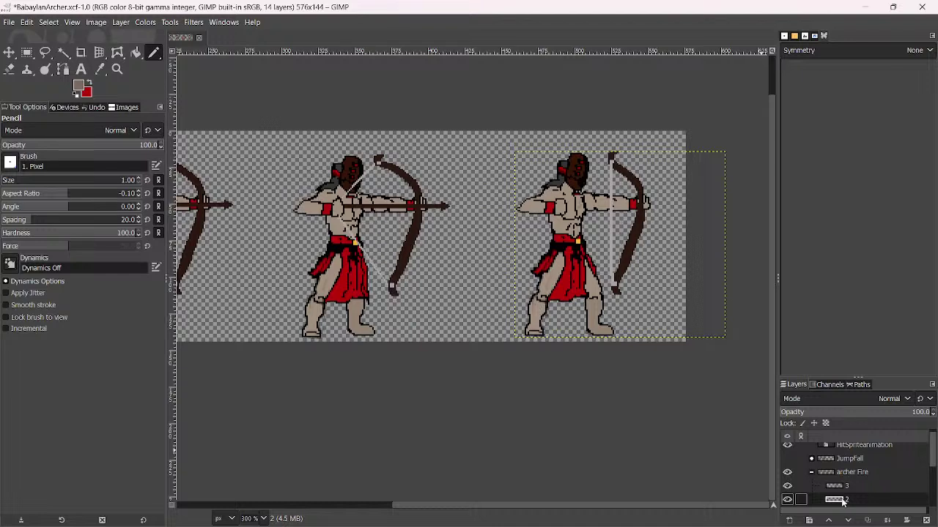
left_click_drag(842, 501, 846, 484)
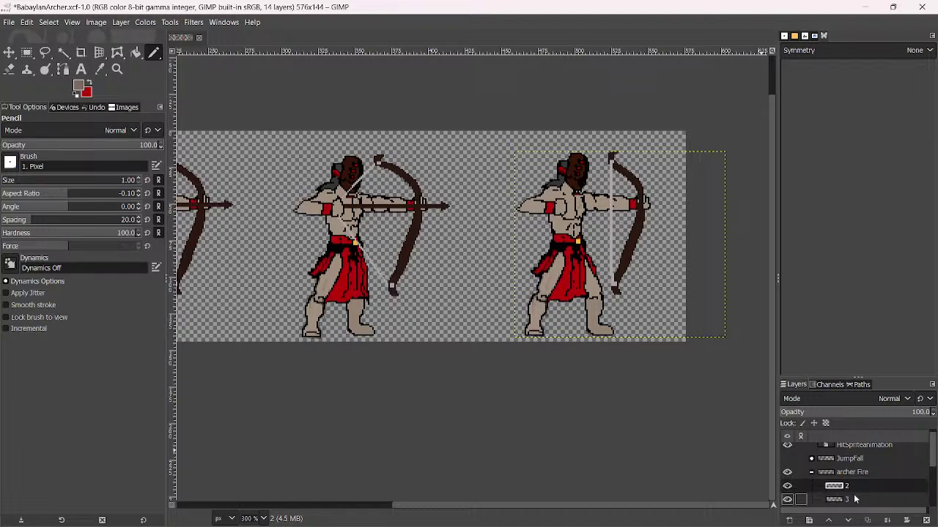
double_click(850, 499)
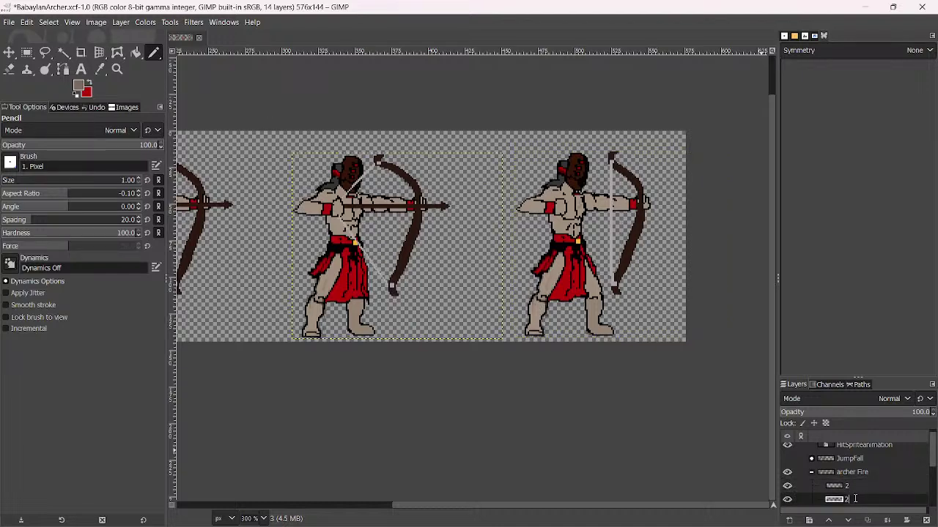
double_click(855, 486)
type("3")
double_click(861, 501)
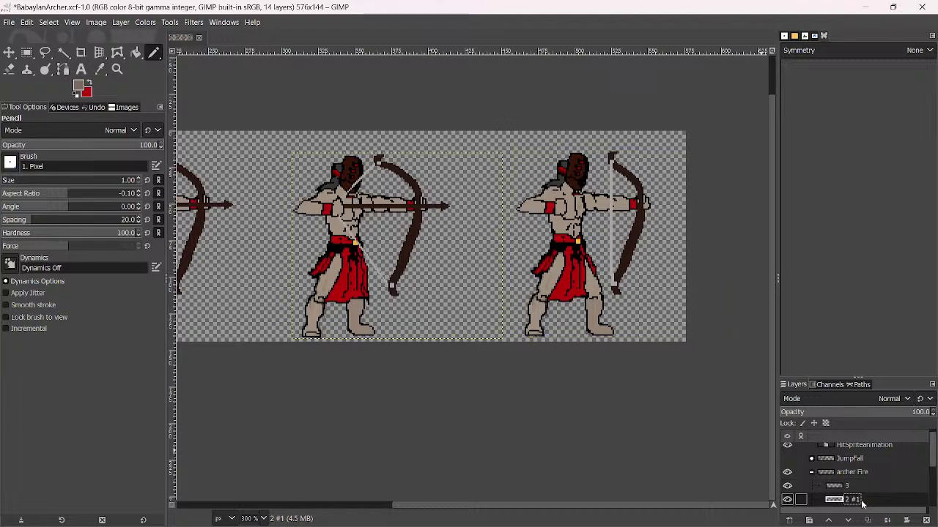
Duplicate archer Fire layer 3, move the copy into the HitSpriteanimation group, and hide the archer Fire group
double_click(844, 488)
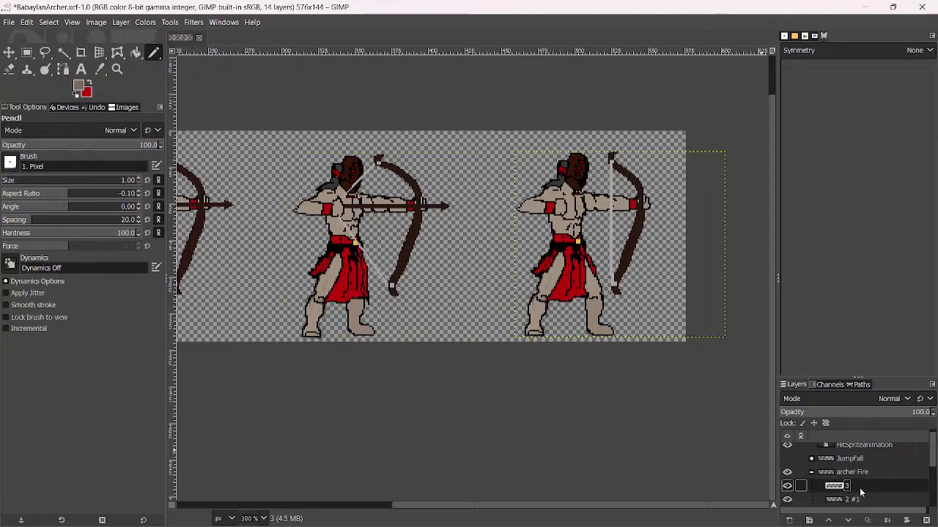
left_click(867, 521)
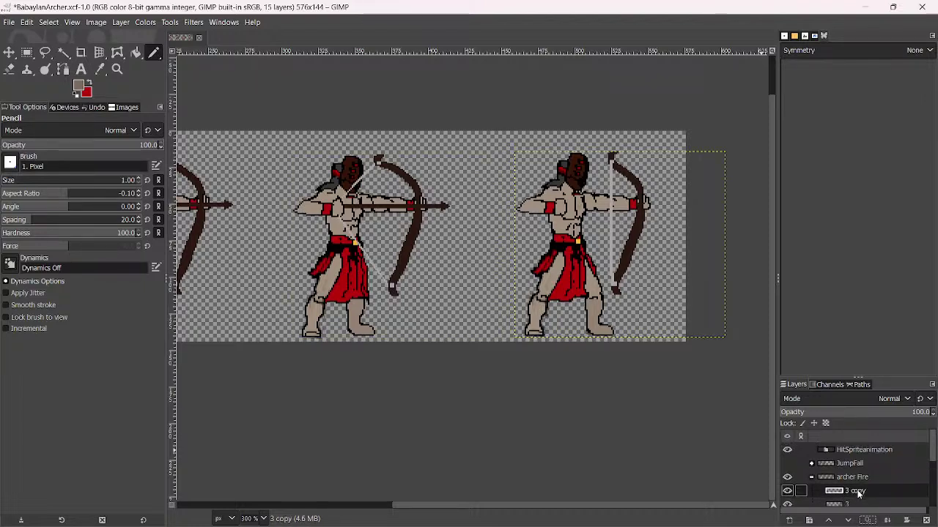
left_click_drag(859, 498, 858, 452)
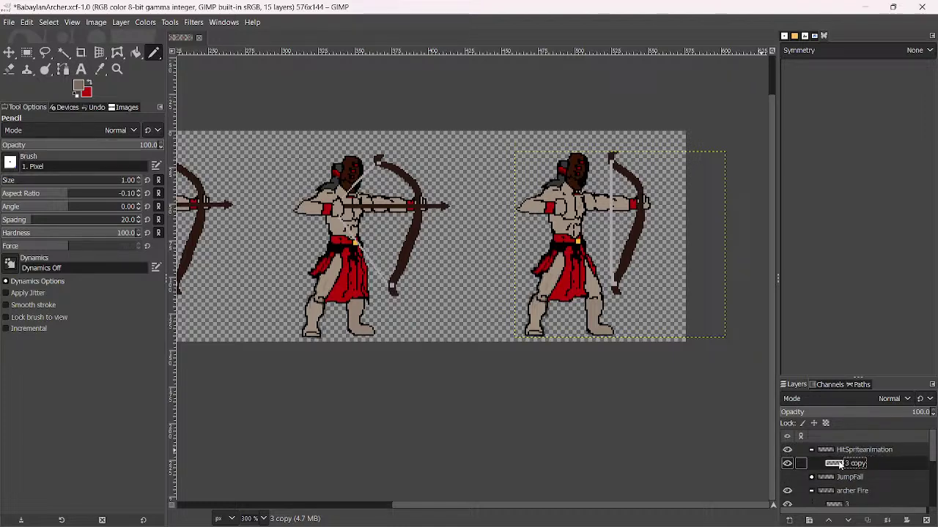
left_click(787, 491)
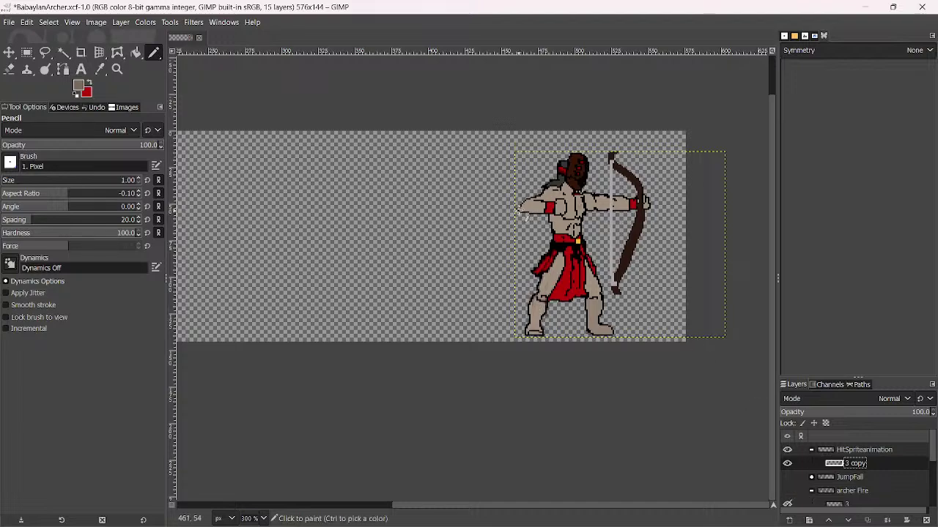
Move the copied archer sprite from the last frame to about the middle of the sprite sheet
scroll(520, 211, "down", 4)
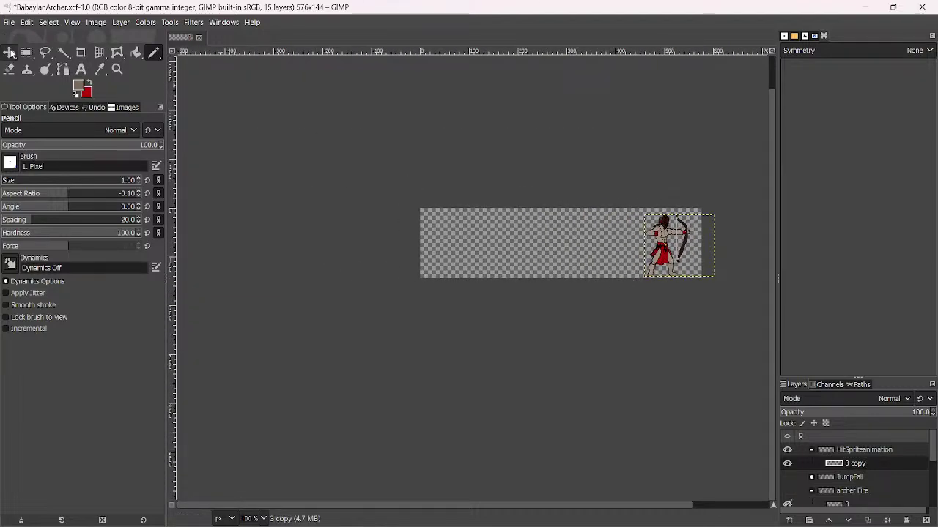
left_click(11, 54)
scroll(645, 246, "up", 3)
left_click_drag(689, 220, 345, 218)
scroll(359, 214, "down", 4)
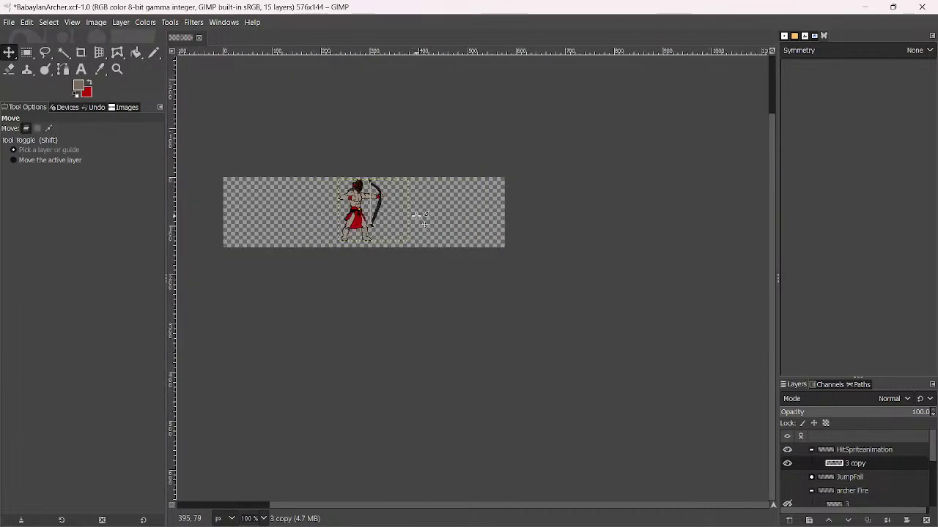
Review the image grid configuration and accept its settings
left_click(107, 25)
left_click(139, 331)
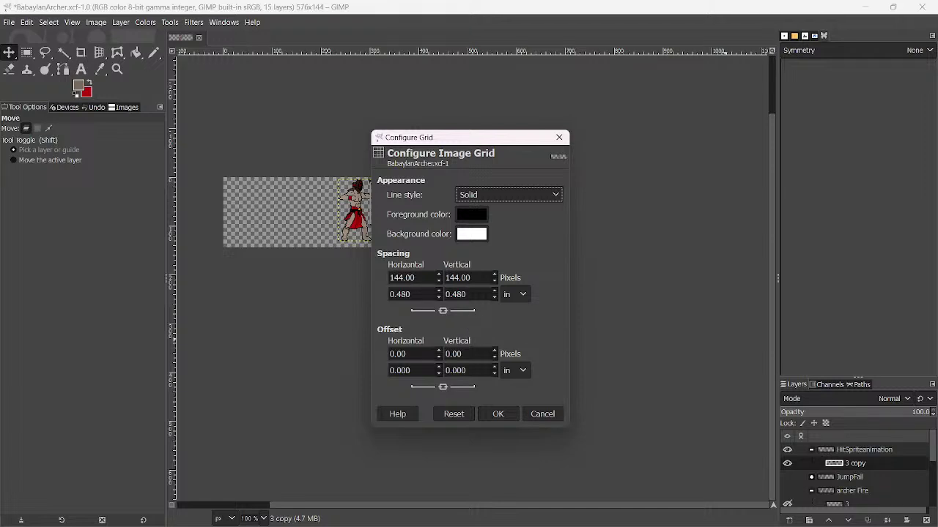
left_click(505, 415)
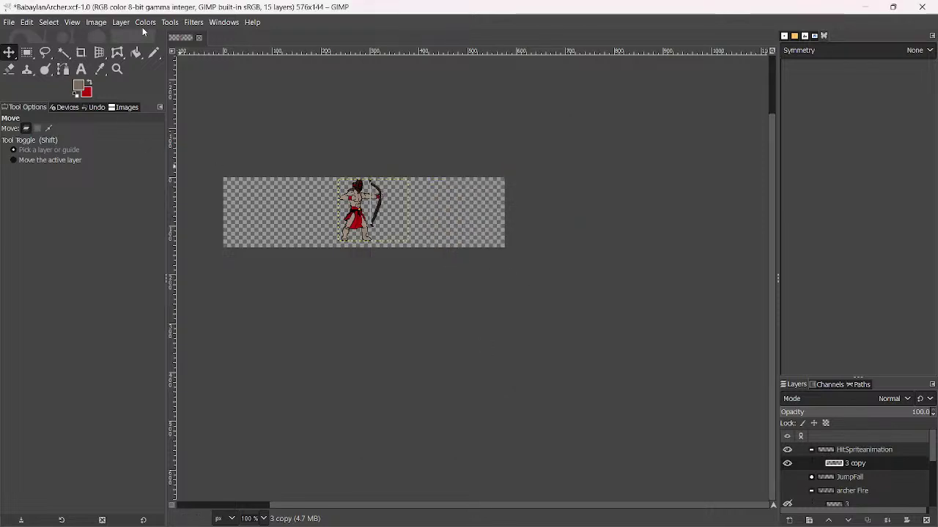
Show the grid over the sprite sheet
left_click(101, 27)
left_click(98, 25)
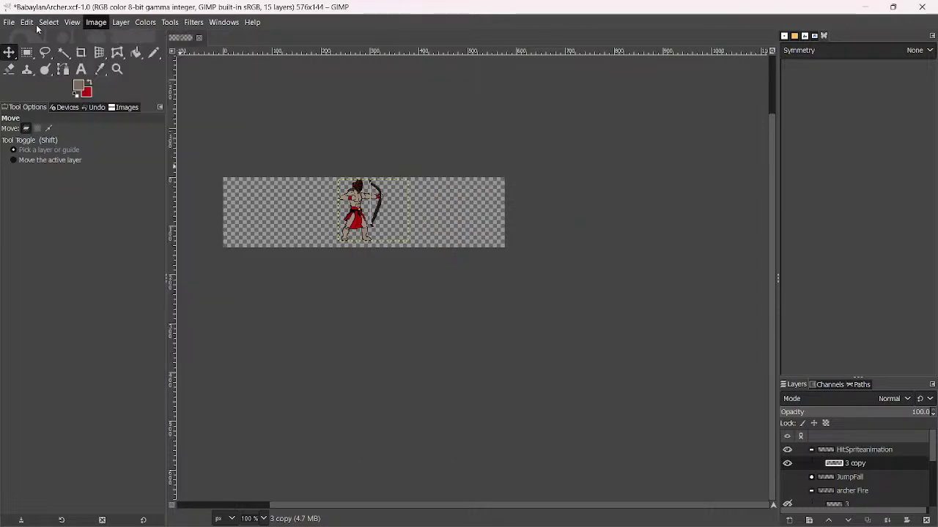
left_click(33, 28)
mouse_move(72, 22)
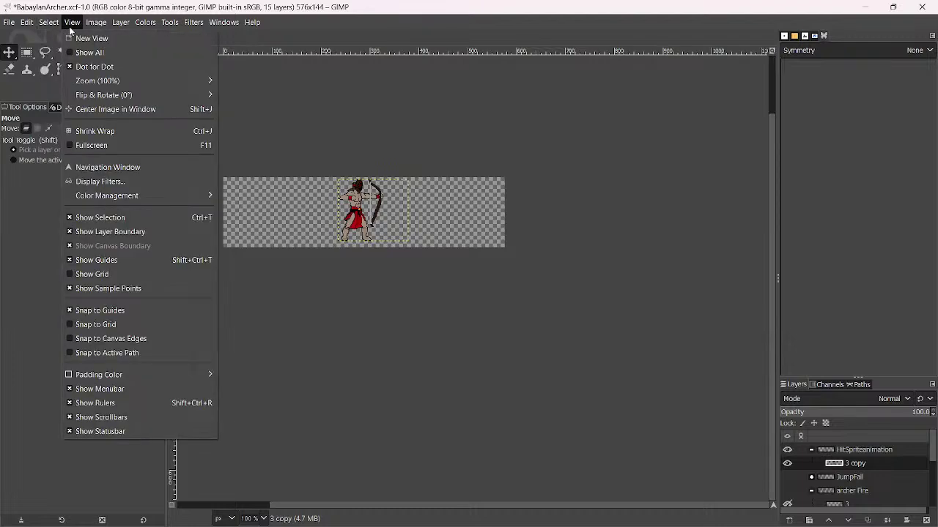
left_click(93, 280)
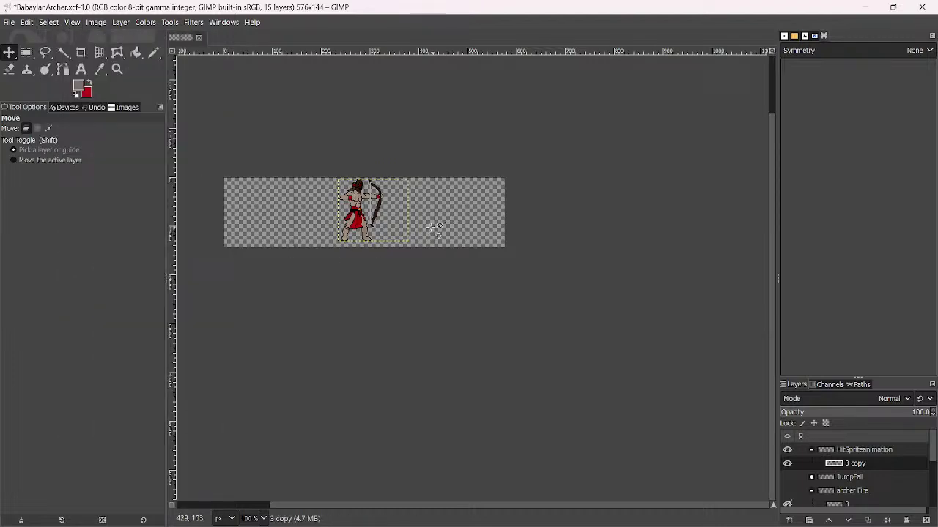
Move the copied archer sprite into the first grid cell of the sprite sheet
key("2")
left_click_drag(359, 183, 378, 188)
key("3")
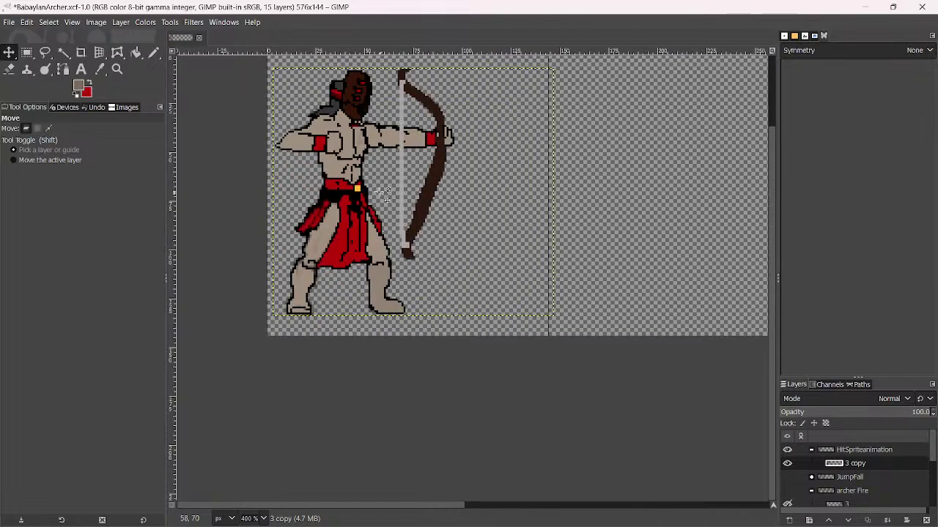
Resize the layer 3 copy to the image size, then check the frame boundaries across the sheet
left_click(96, 22)
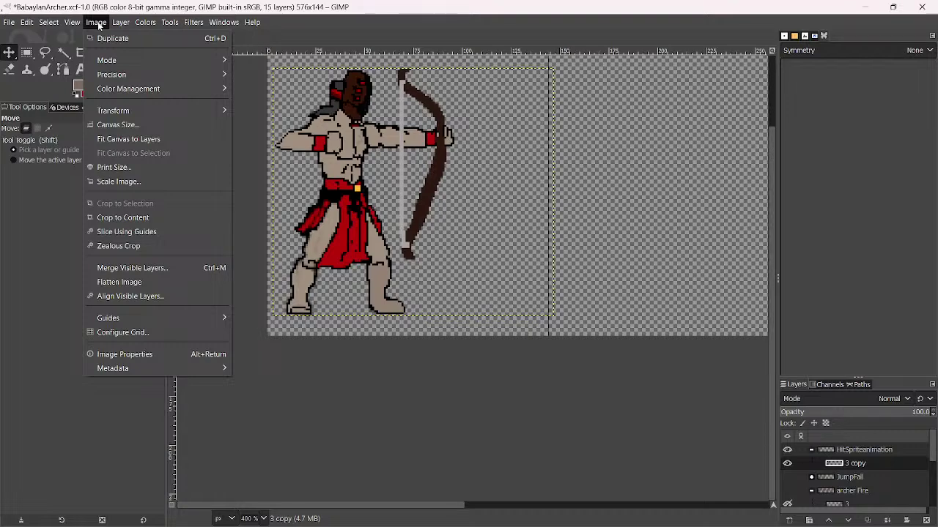
mouse_move(121, 22)
left_click(169, 210)
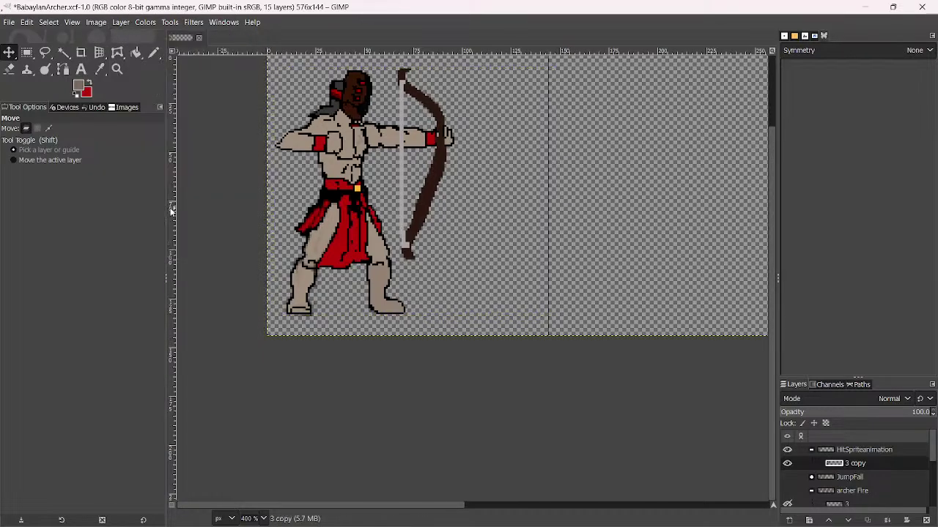
scroll(544, 199, "down", 3)
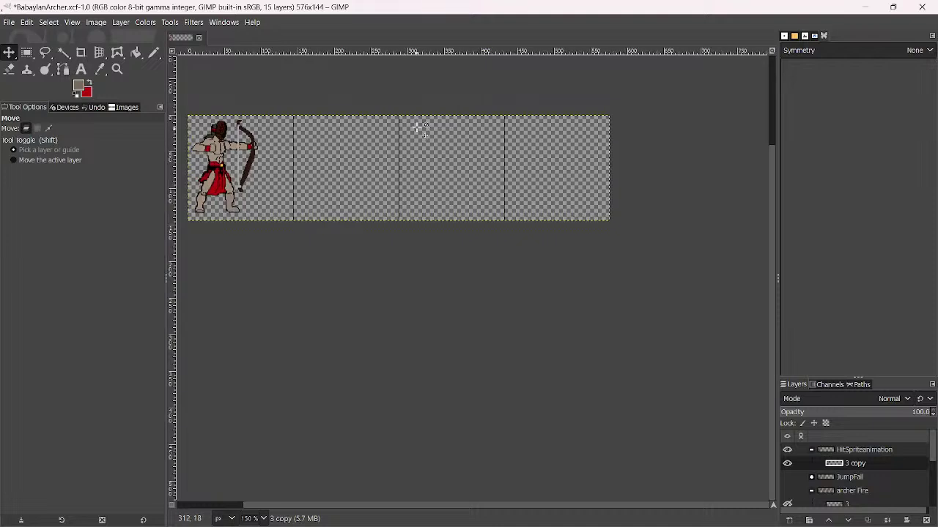
scroll(419, 129, "up", 3)
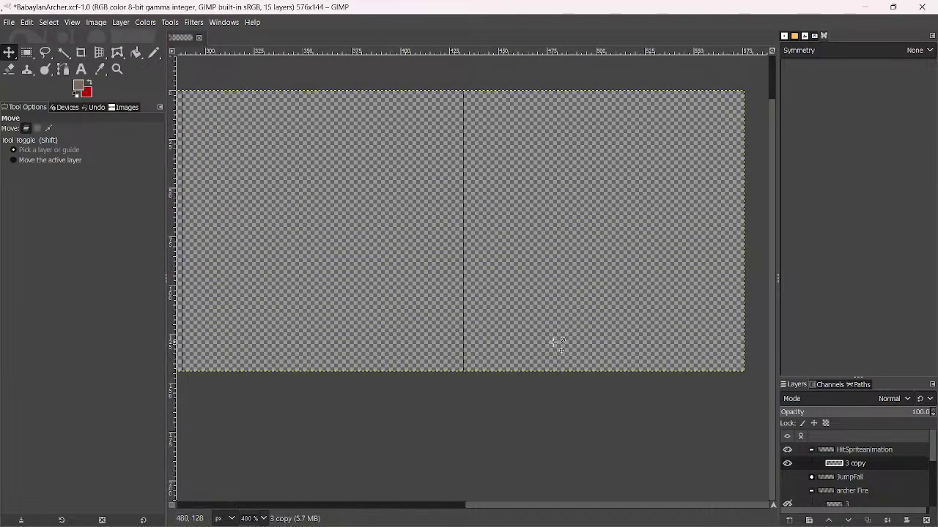
scroll(540, 301, "down", 3)
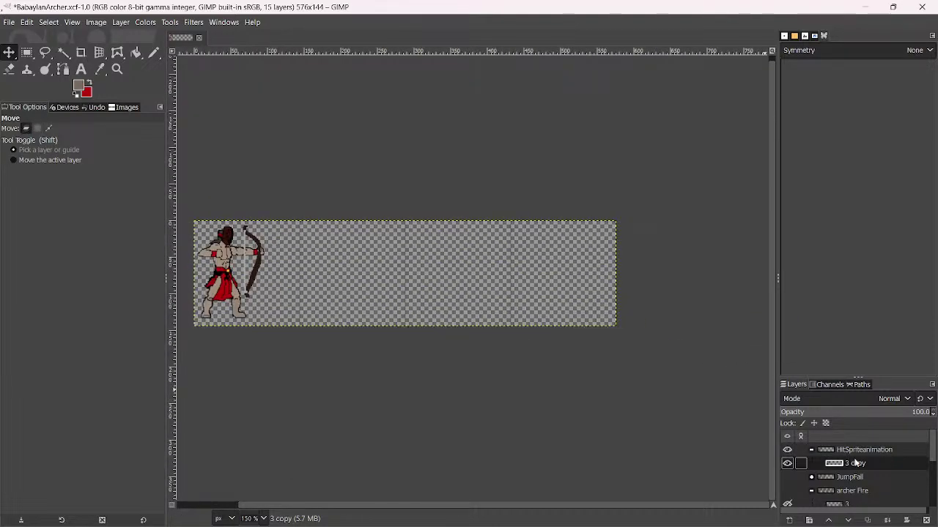
Rename the layer 3 copy in the HitSpriteanimation group as 0
double_click(855, 463)
type("0 #1")
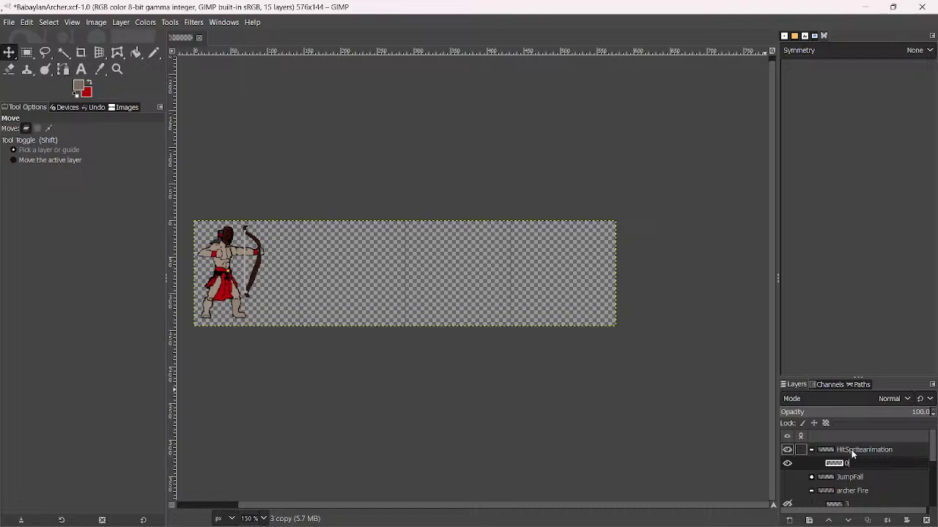
key("Return")
Duplicate layer 0 #1, hide the original, and rename the duplicate Hit_0
scroll(402, 348, "up", 2)
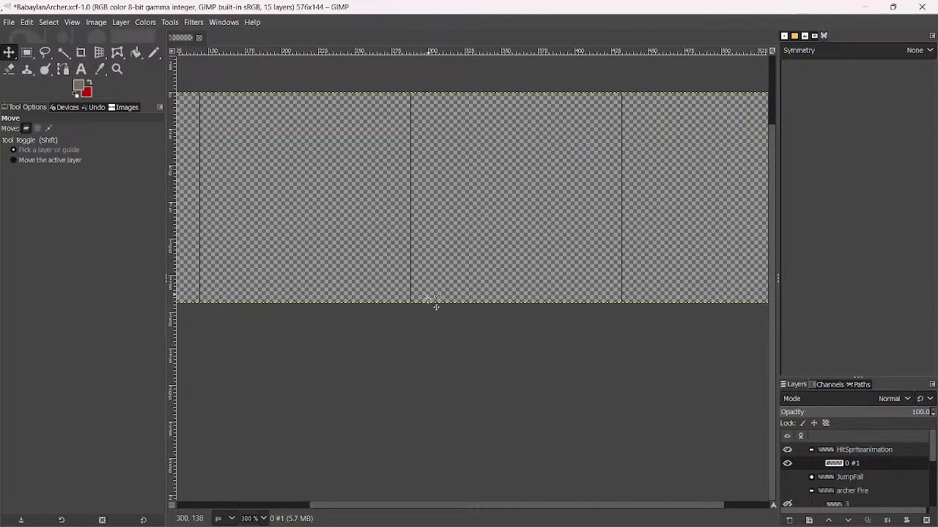
left_click(869, 521)
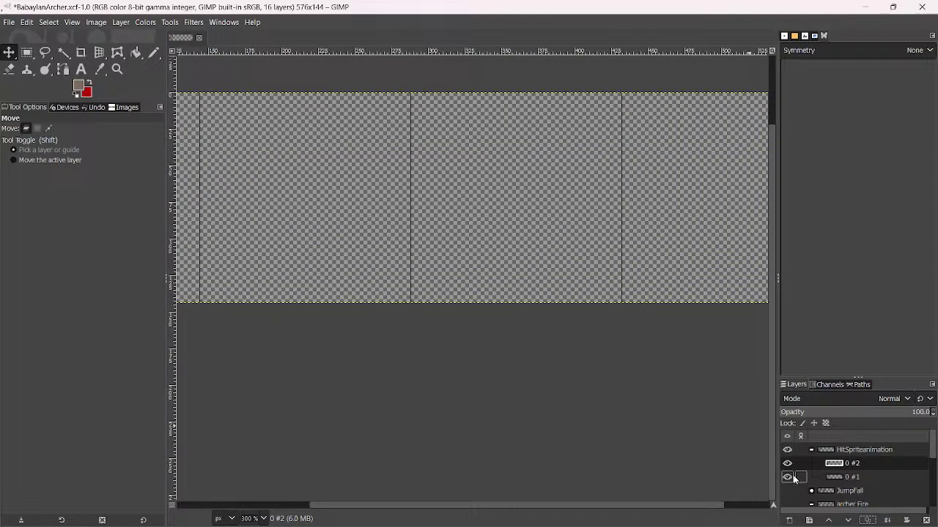
scroll(452, 322, "down", 1)
double_click(868, 463)
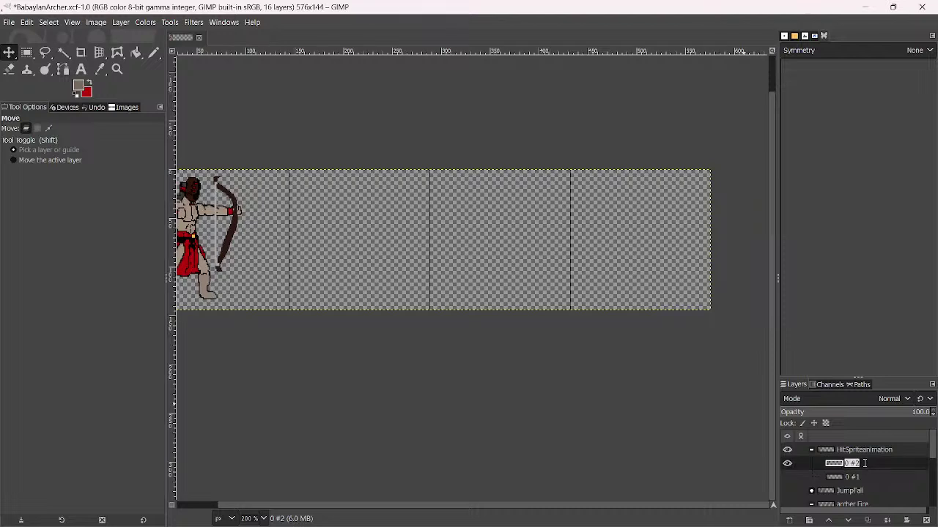
type("1")
key("Return")
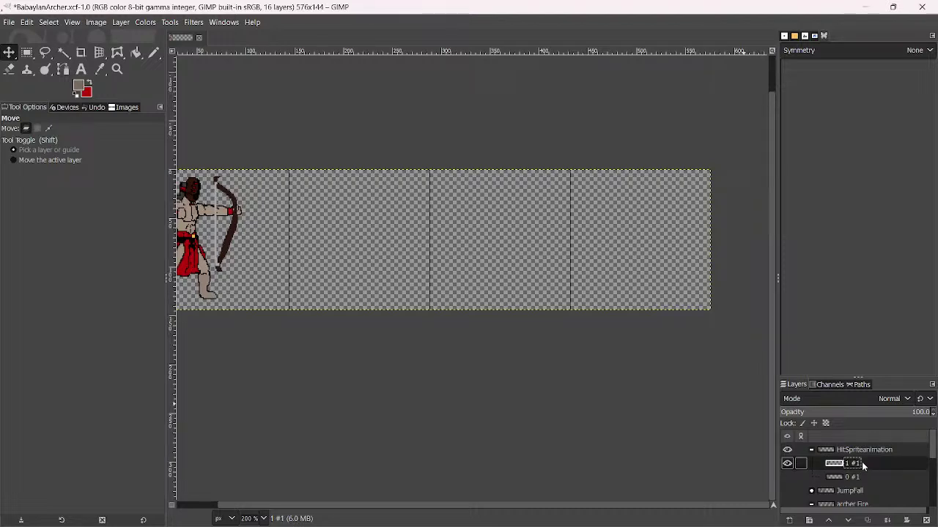
double_click(863, 465)
type("Hit_0")
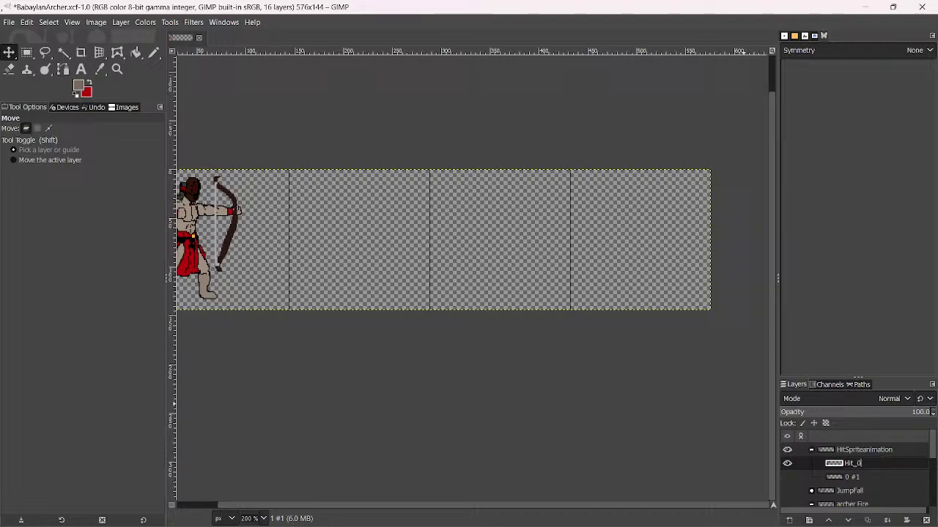
key("Return")
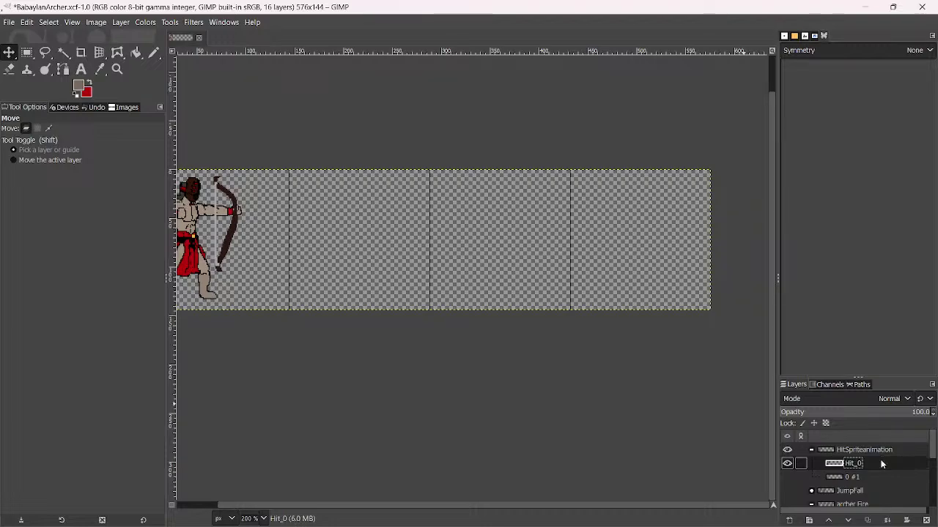
Move the Hit_0 archer about 25 px right and 3 px down within the first frame
scroll(319, 227, "down", 3)
scroll(383, 224, "left", 3)
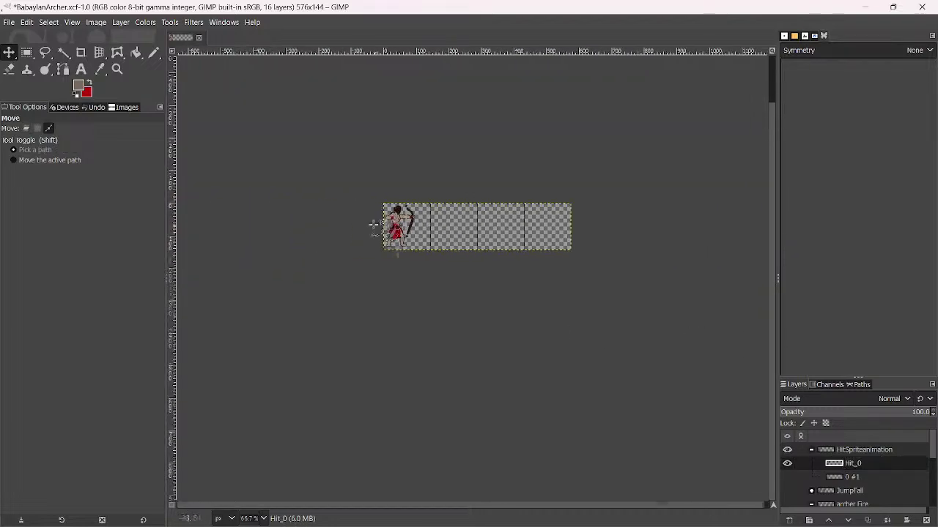
scroll(384, 224, "up", 5)
scroll(401, 213, "right", 3)
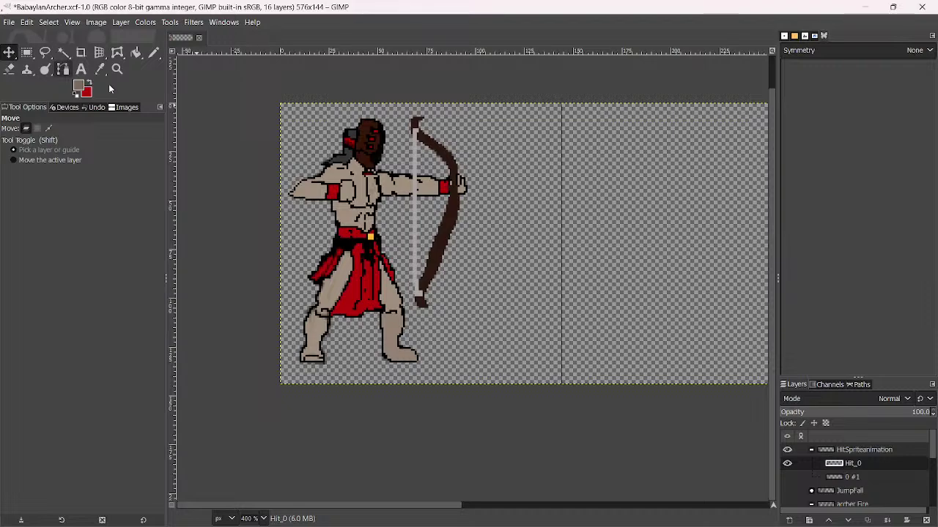
left_click_drag(362, 181, 410, 188)
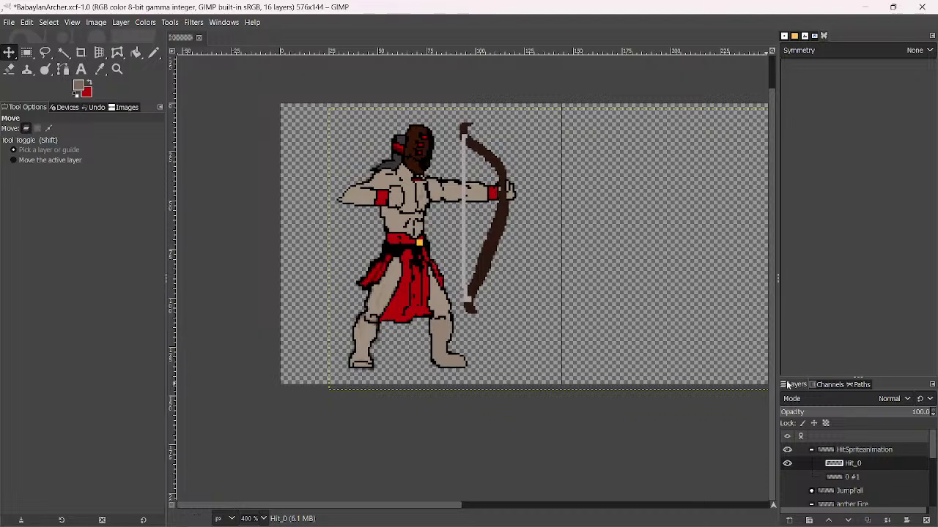
Duplicate Hit_0, hide the original, and outline a crop area of about 49 × 107 px around the copy's bow and forearm
left_click(868, 520)
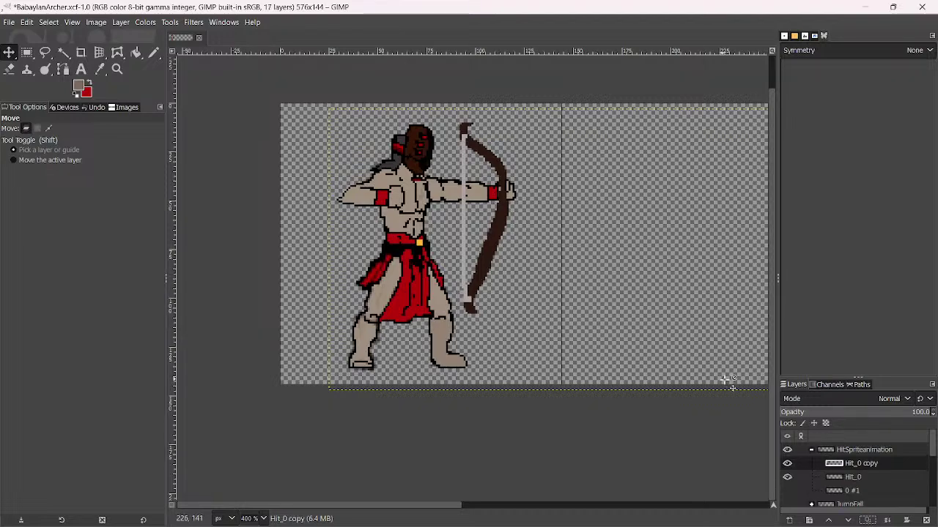
left_click(787, 477)
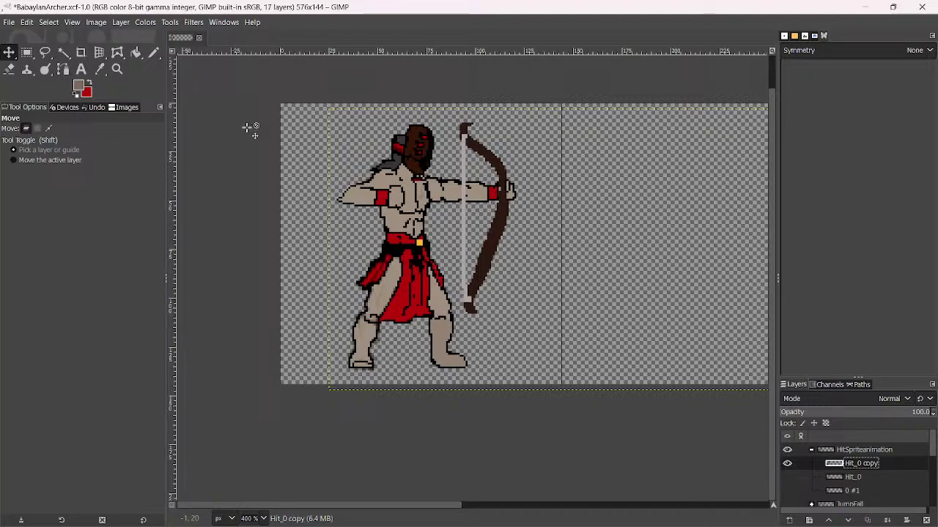
left_click(81, 52)
left_click_drag(444, 123, 540, 331)
Adjust the crop area to position 84, 7 and size 49 × 104 px, and crop the Hit_0 copy layer to it
scroll(544, 281, "up", 8)
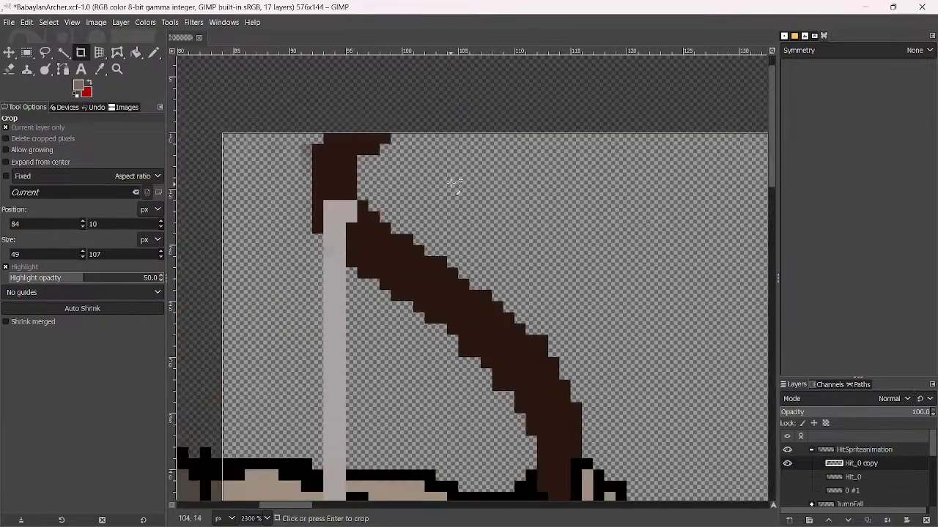
left_click_drag(455, 140, 469, 105)
scroll(523, 251, "down", 5)
scroll(492, 199, "up", 2)
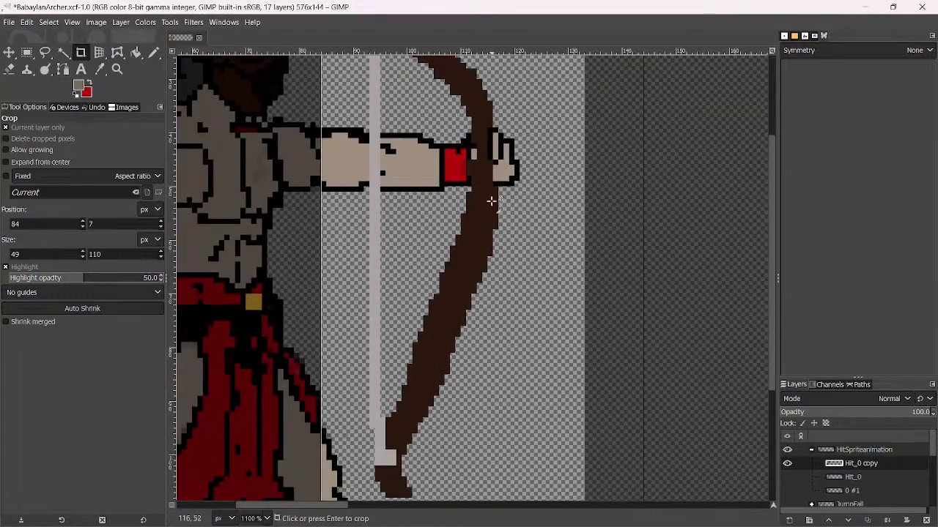
scroll(503, 271, "down", 3)
scroll(505, 267, "up", 2)
scroll(506, 268, "up", 1)
left_click_drag(486, 381, 473, 333)
scroll(494, 348, "down", 4)
scroll(503, 314, "up", 3)
scroll(473, 331, "down", 5)
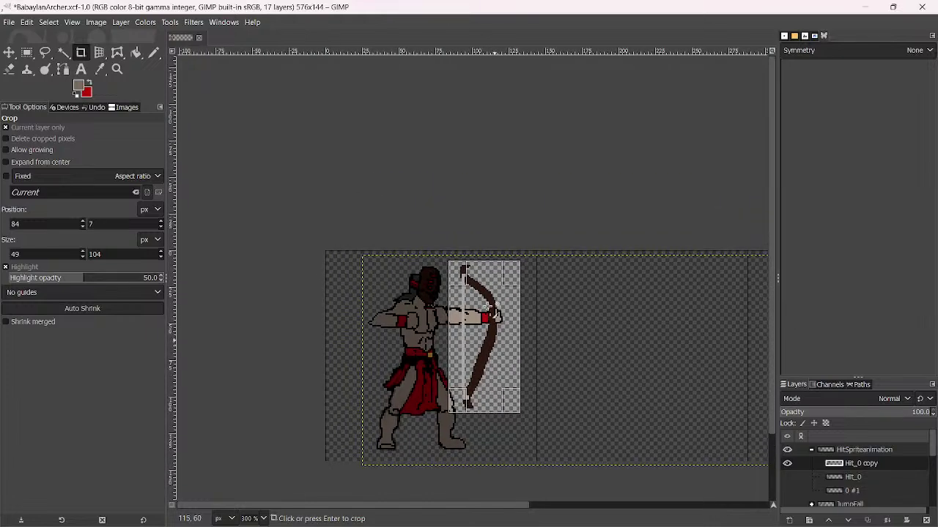
scroll(482, 246, "up", 6)
scroll(482, 245, "down", 3)
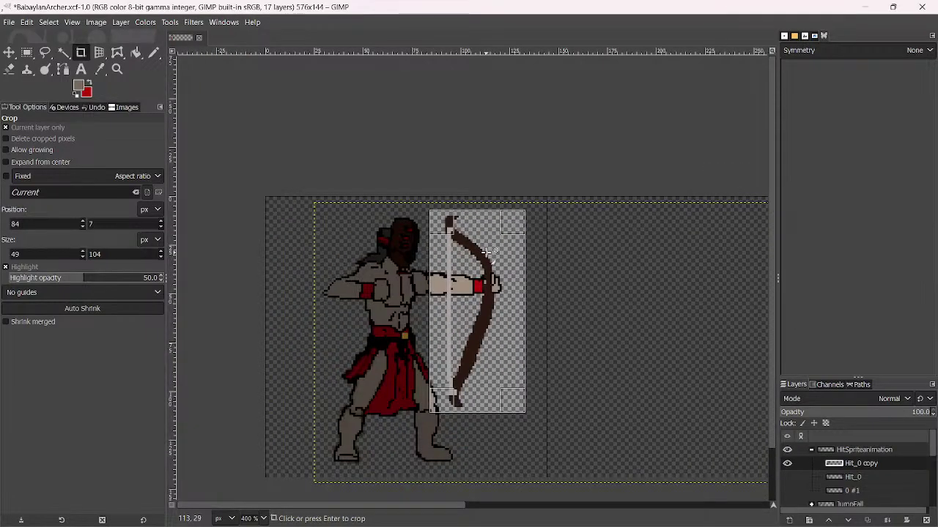
left_click(486, 252)
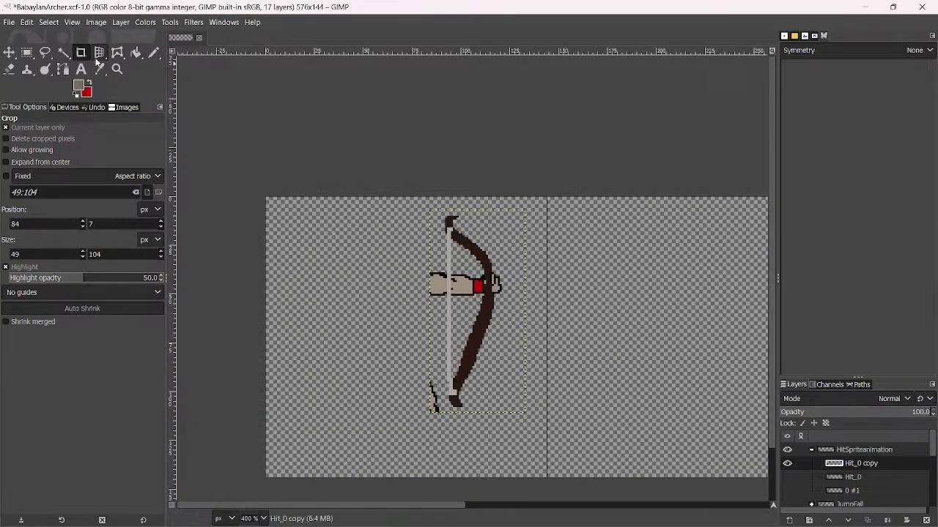
Erase the leftover leg pixels from the lower corner of the cropped bow layer with the Eraser tool
key("shift+e")
scroll(399, 295, "up", 3)
scroll(451, 291, "up", 2)
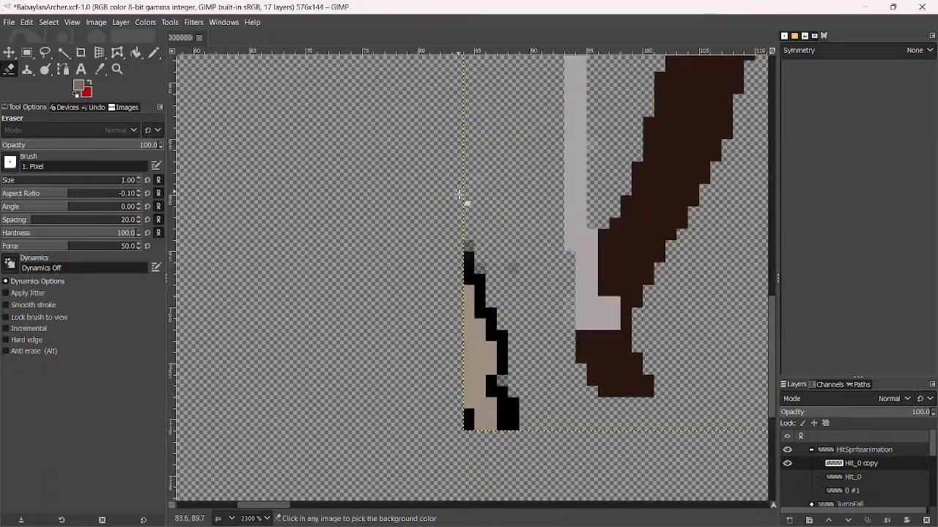
mouse_move(475, 264)
left_mouse_down()
mouse_move(514, 452)
mouse_move(476, 336)
mouse_move(459, 373)
mouse_move(460, 406)
mouse_move(475, 426)
mouse_move(482, 282)
mouse_move(506, 310)
mouse_move(504, 389)
mouse_move(500, 482)
mouse_move(478, 506)
mouse_move(508, 334)
left_mouse_up()
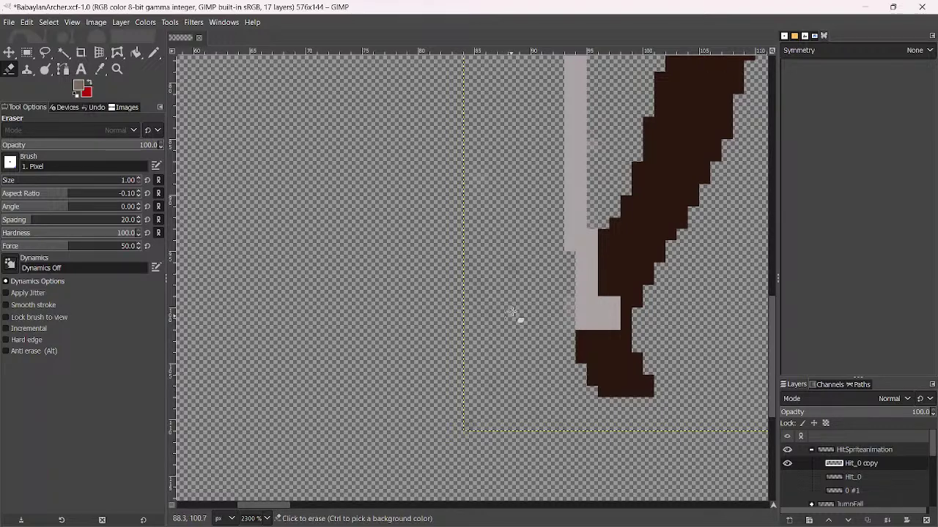
scroll(513, 315, "down", 6)
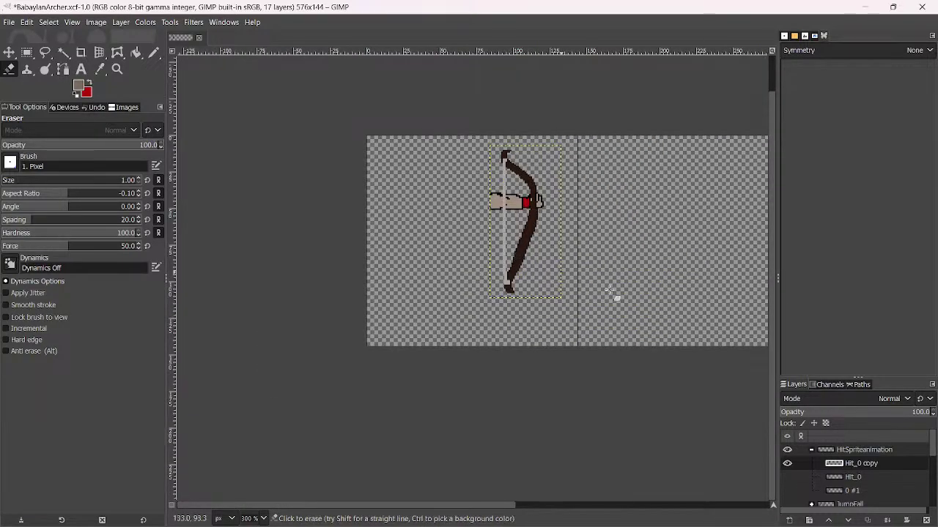
Show Hit_0 again and move the cropped bow and forearm about 16 px down and 3 px right
left_click(787, 477)
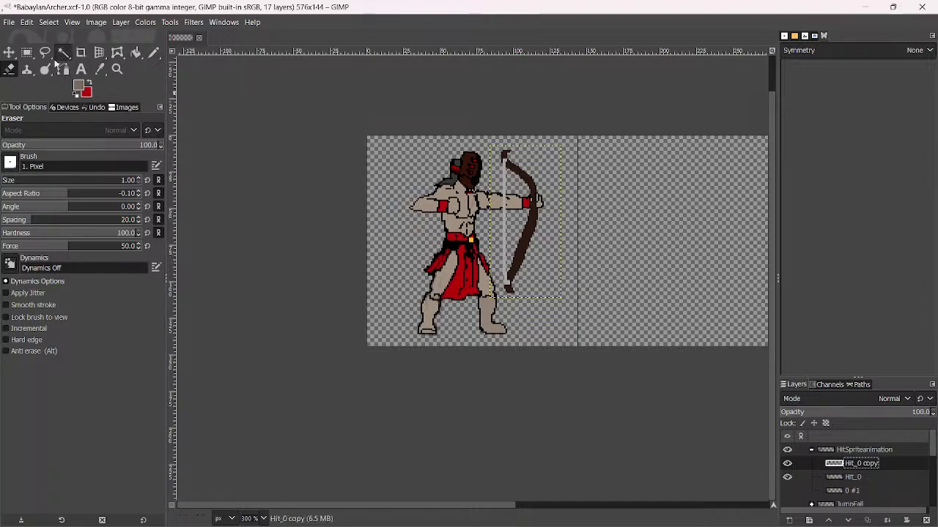
left_click(16, 54)
left_click_drag(559, 223, 536, 230)
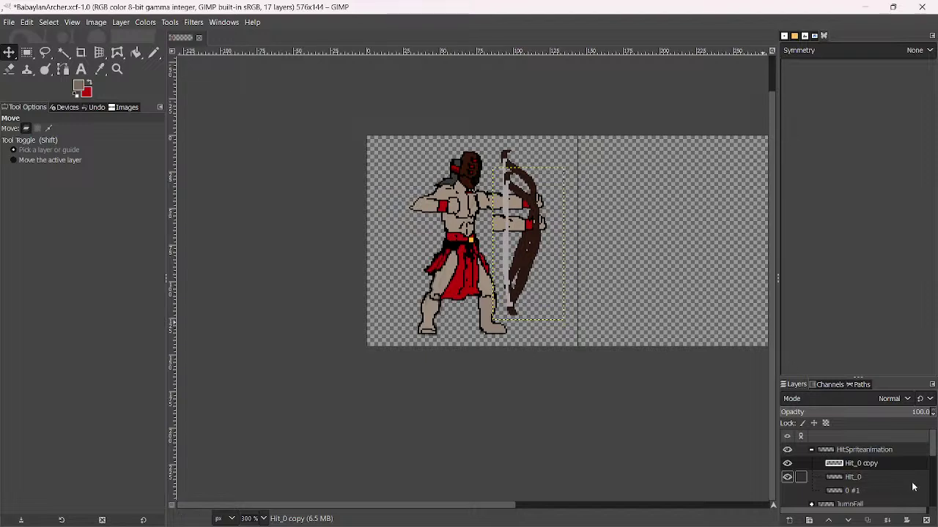
Hide Hit_0 copy and erase the bow and the outstretched arm from the Hit_0 layer with the Eraser enlarged to size 29
left_click(850, 476)
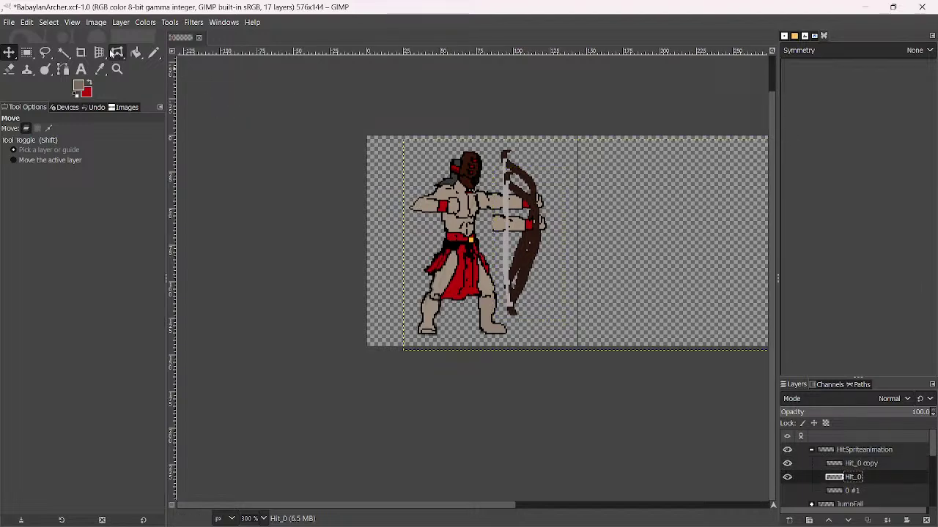
left_click(9, 69)
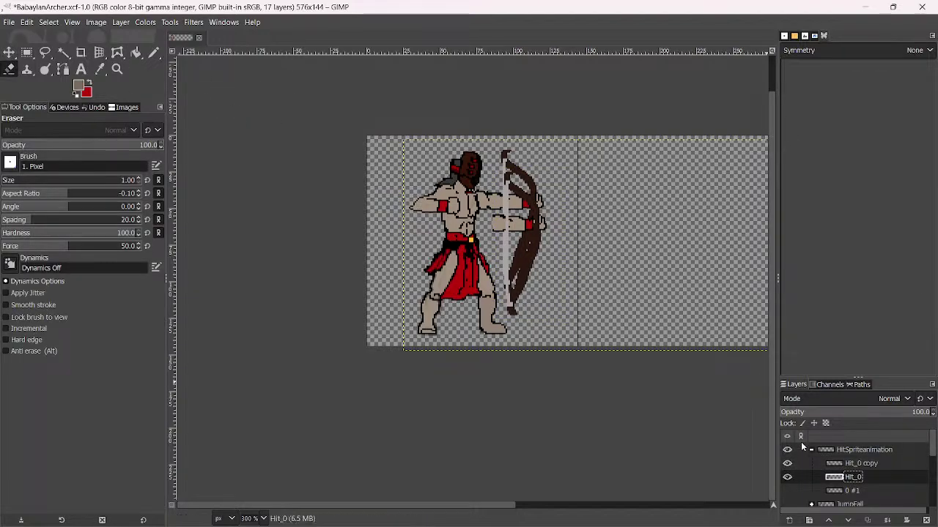
left_click(787, 464)
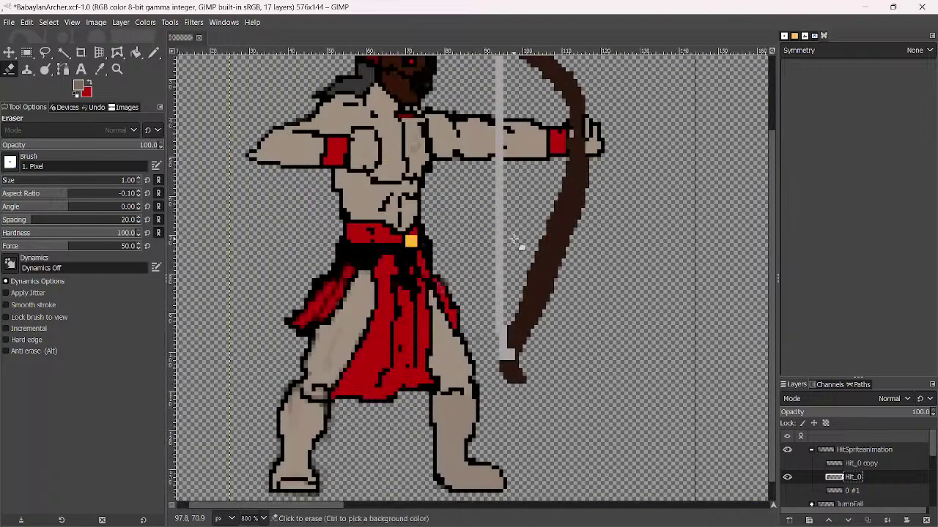
scroll(522, 245, "up", 3, "ctrl")
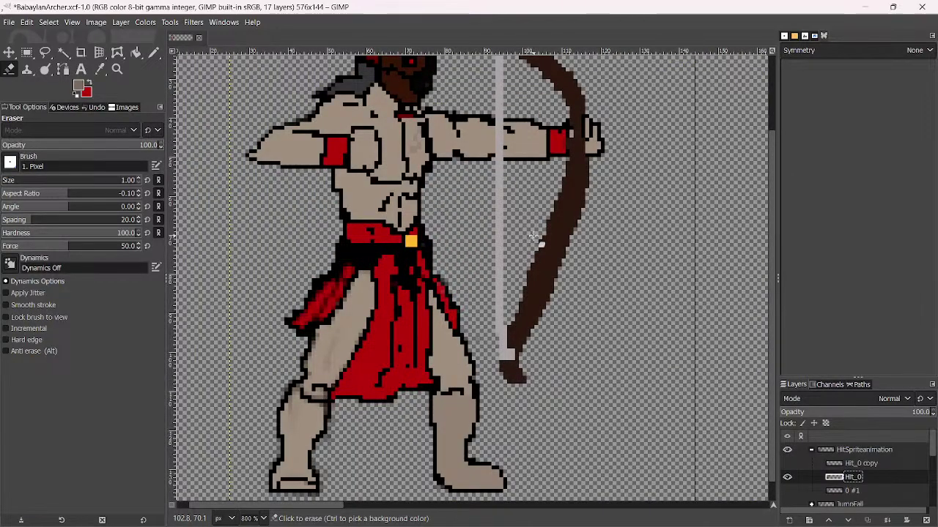
key("bracketright")
key("bracketright")
key("bracketright")
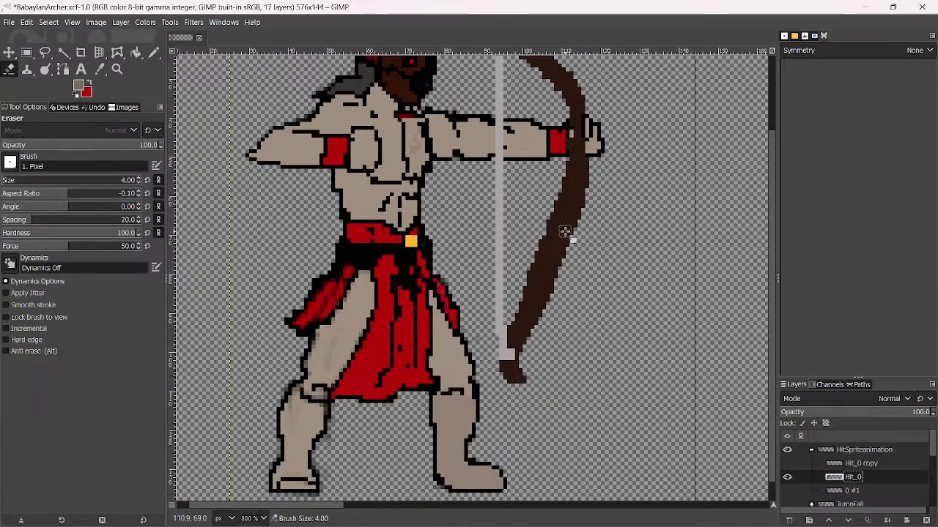
key("bracketright")
key("bracketright")
key("bracketright")
key("bracketright")
key("bracketright")
key("bracketright")
key("bracketright")
key("bracketright")
key("bracketright")
key("bracketright")
key("bracketright")
key("bracketright")
key("bracketright")
key("bracketright")
key("bracketright")
key("bracketright")
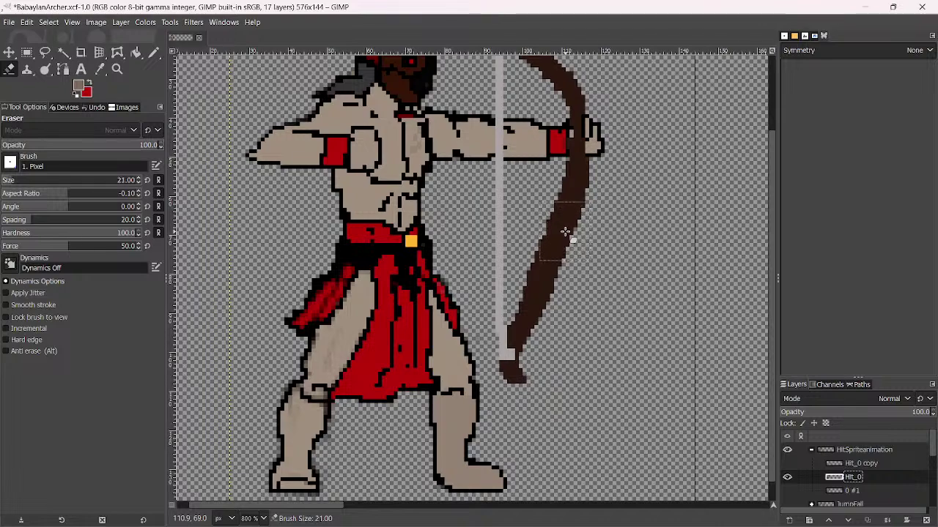
mouse_move(557, 279)
left_mouse_down()
mouse_move(580, 305)
mouse_move(557, 372)
mouse_move(496, 193)
mouse_move(508, 74)
mouse_move(573, 154)
left_mouse_up()
scroll(574, 155, "up", 4)
mouse_move(513, 147)
left_mouse_down()
mouse_move(540, 163)
mouse_move(536, 227)
mouse_move(492, 271)
mouse_move(492, 258)
left_mouse_up()
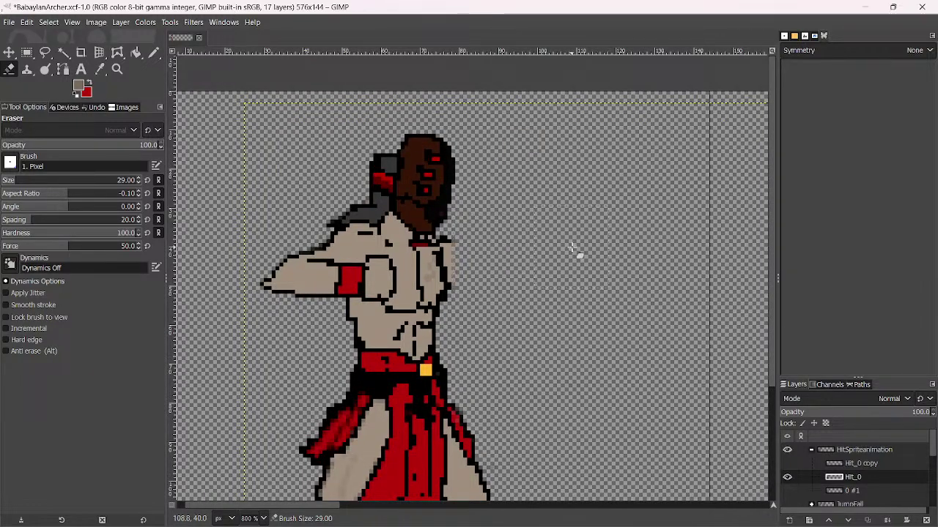
Show Hit_0 copy briefly to check the separated bow and forearm against the erased body, and hide it again
scroll(578, 250, "down", 6, "ctrl")
scroll(586, 262, "down", 1, "ctrl")
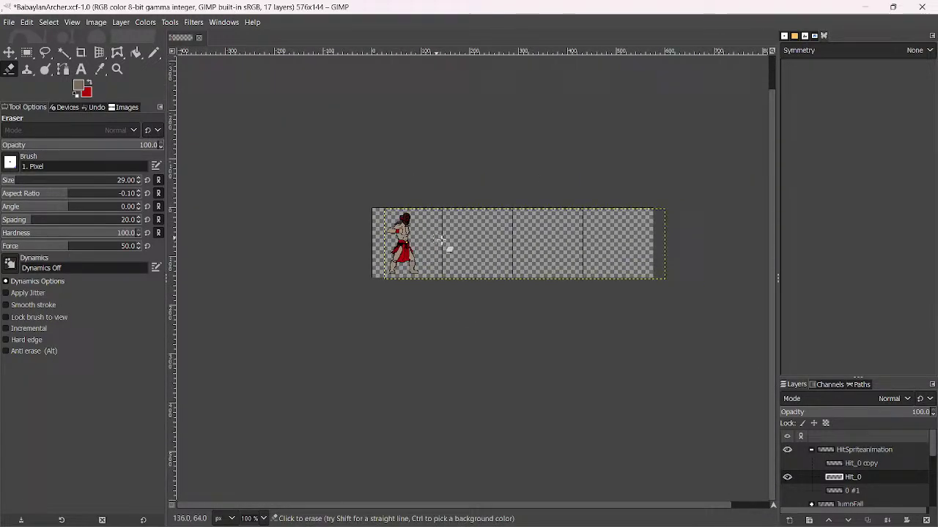
left_click(787, 463)
scroll(323, 181, "up", 4, "ctrl")
scroll(323, 182, "up", 1, "ctrl")
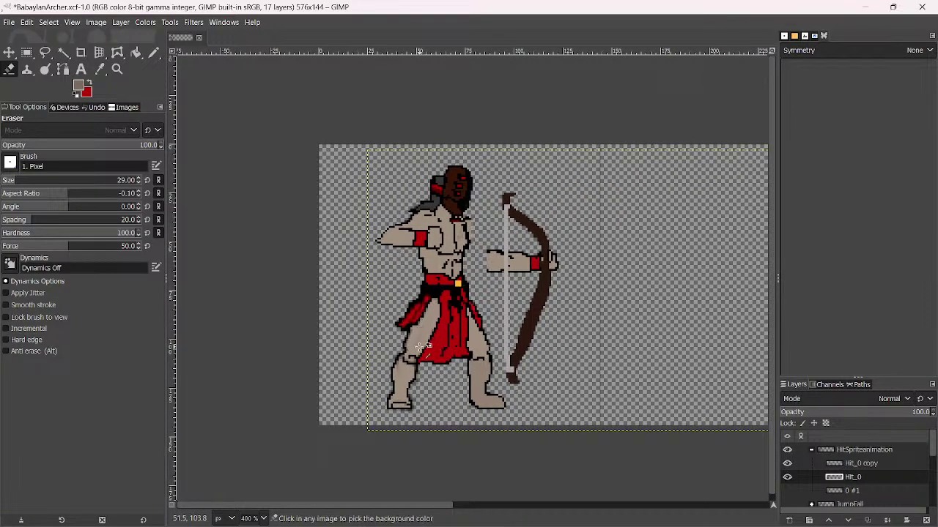
scroll(746, 385, "down", 2)
left_click(787, 463)
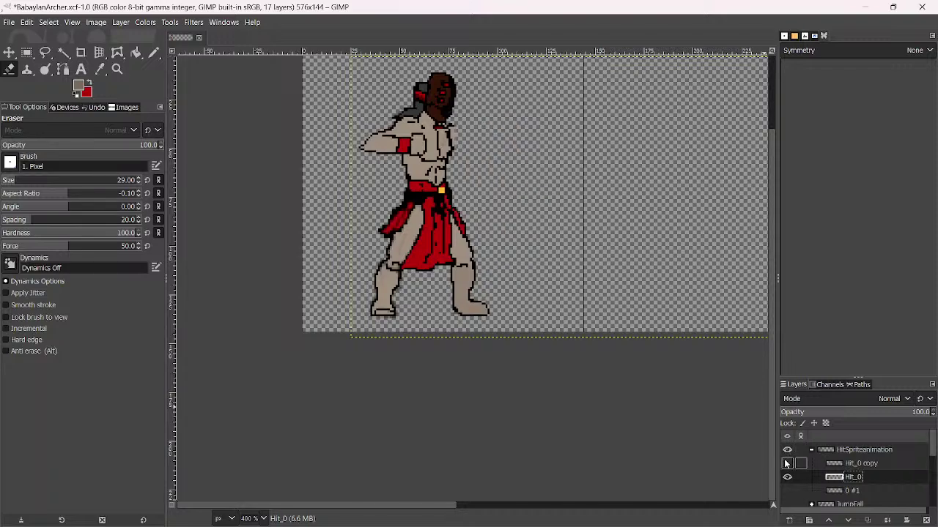
Resize the Hit_0 layer to the image size and erase the archer's rear leg together with the trailing cloth beside it
scroll(410, 301, "up", 2)
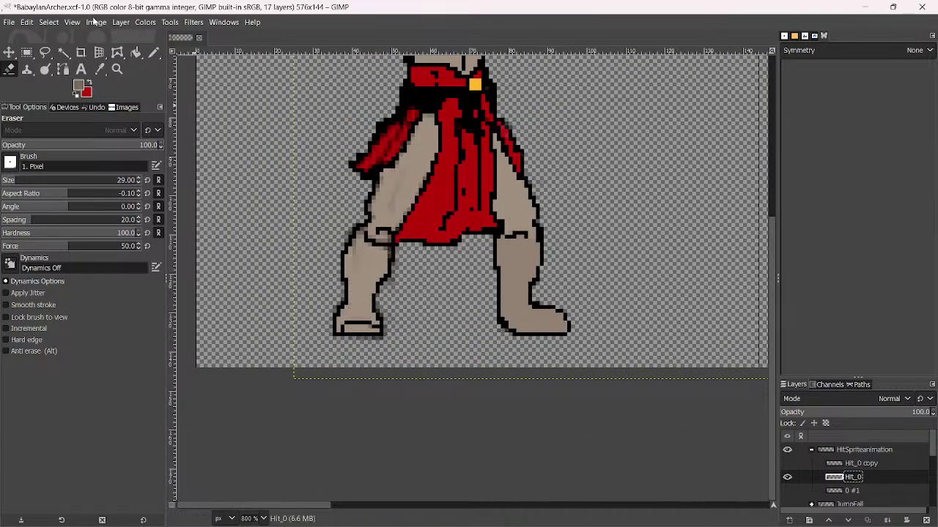
left_click(120, 22)
left_click(189, 214)
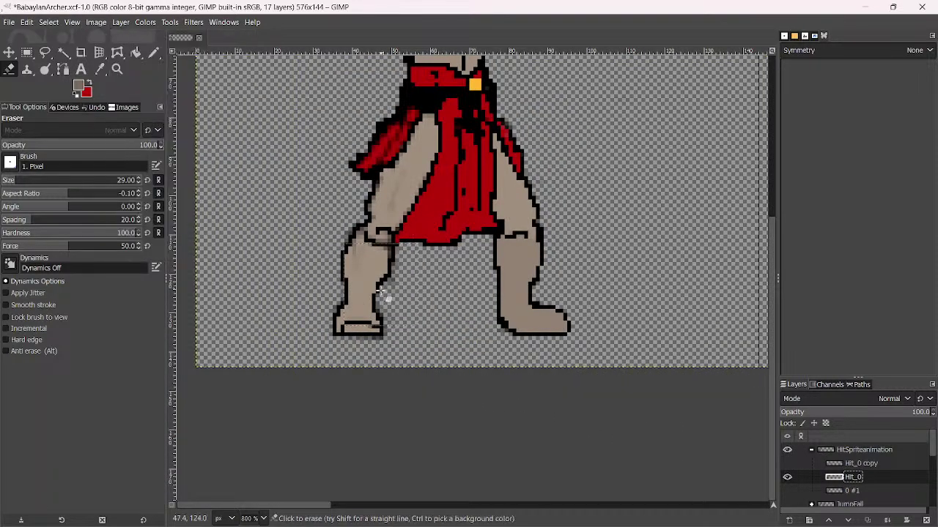
mouse_move(386, 297)
left_mouse_down()
mouse_move(364, 257)
mouse_move(362, 157)
mouse_move(369, 180)
mouse_move(436, 146)
left_mouse_up()
Sample black from the waistband and outline a new rear leg stretched backward, including knee and foot, with the 1 px Pencil
left_click(154, 53)
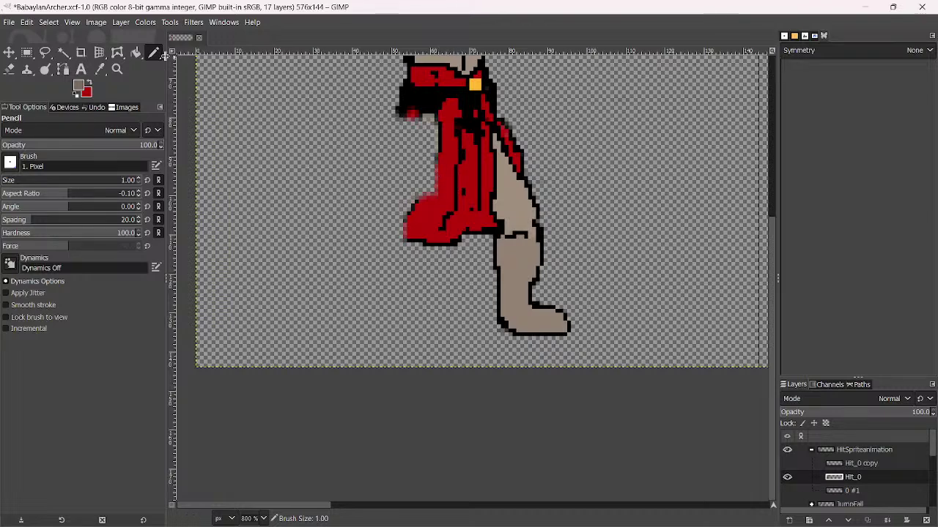
left_click_drag(505, 163, 529, 183)
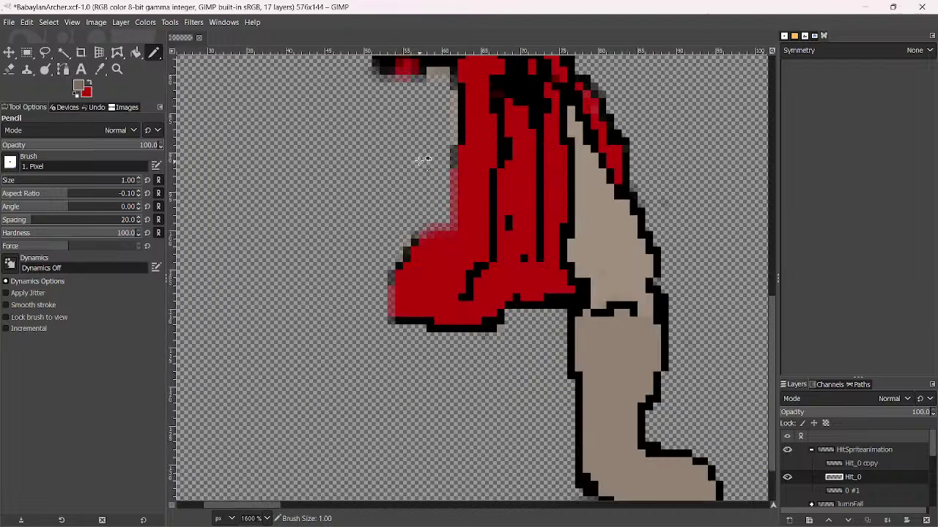
scroll(417, 160, "up", 1)
scroll(388, 117, "down", 1)
scroll(404, 125, "up", 3)
left_click(403, 111, "ctrl")
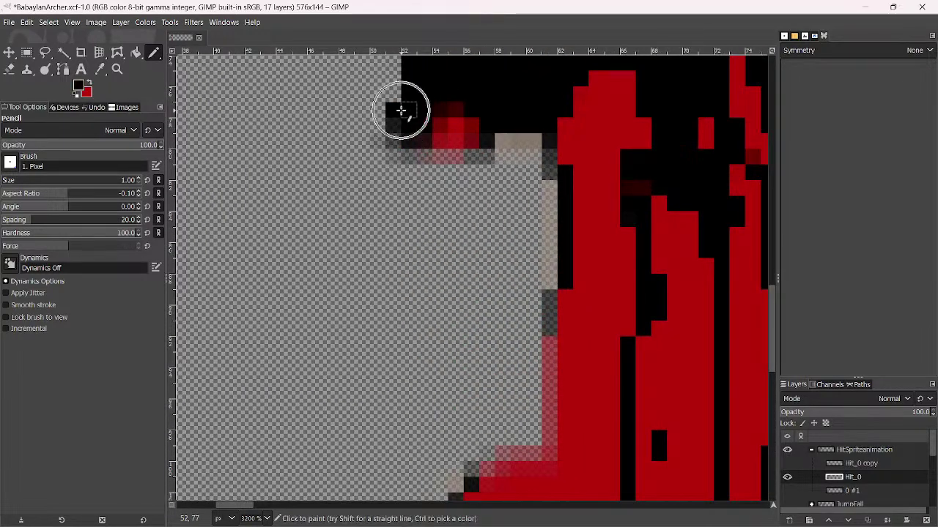
scroll(405, 139, "down", 3)
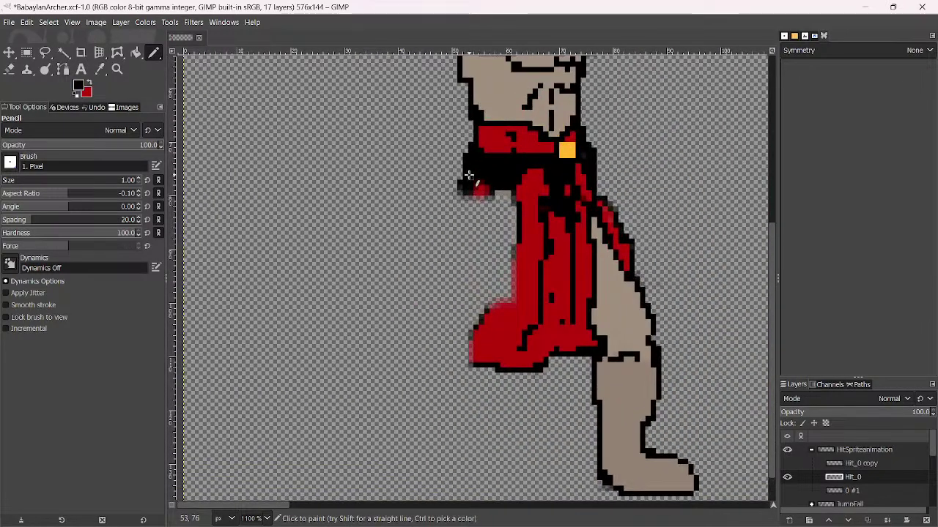
mouse_move(469, 190)
left_mouse_down()
mouse_move(470, 232)
mouse_move(454, 280)
left_mouse_up()
left_click_drag(462, 207, 454, 321)
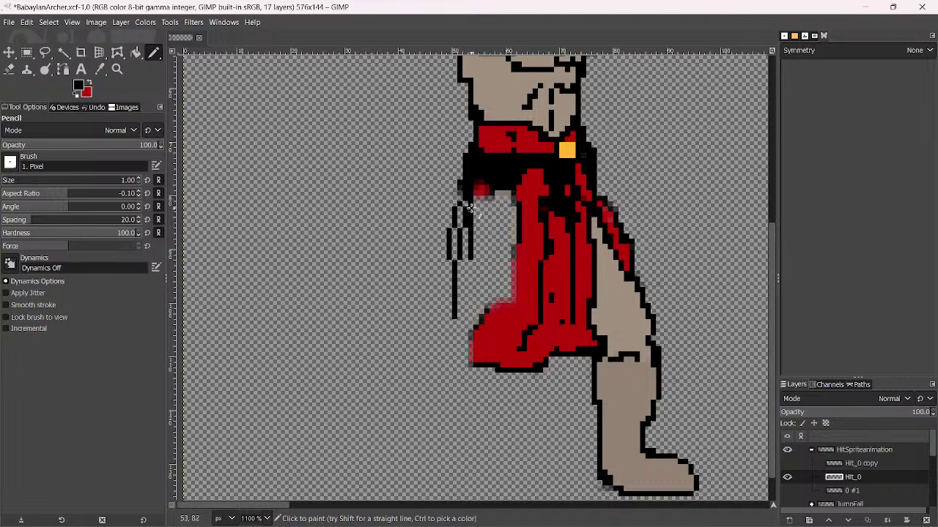
left_click_drag(452, 233, 460, 260)
left_click_drag(455, 335, 349, 394)
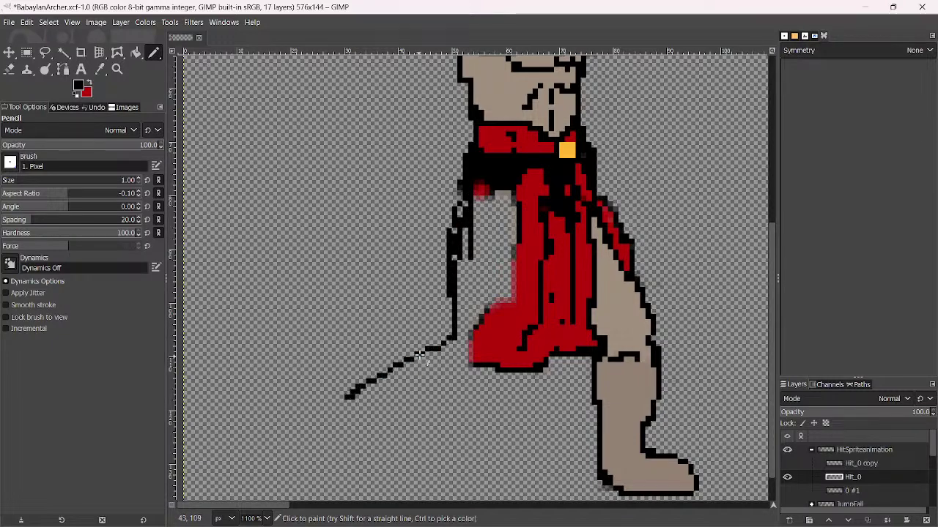
left_click_drag(444, 316, 348, 396)
mouse_move(431, 327)
left_mouse_down()
mouse_move(299, 414)
mouse_move(293, 446)
mouse_move(317, 486)
mouse_move(371, 488)
mouse_move(339, 474)
mouse_move(353, 476)
mouse_move(357, 465)
mouse_move(357, 480)
mouse_move(333, 483)
mouse_move(367, 486)
mouse_move(351, 469)
left_mouse_up()
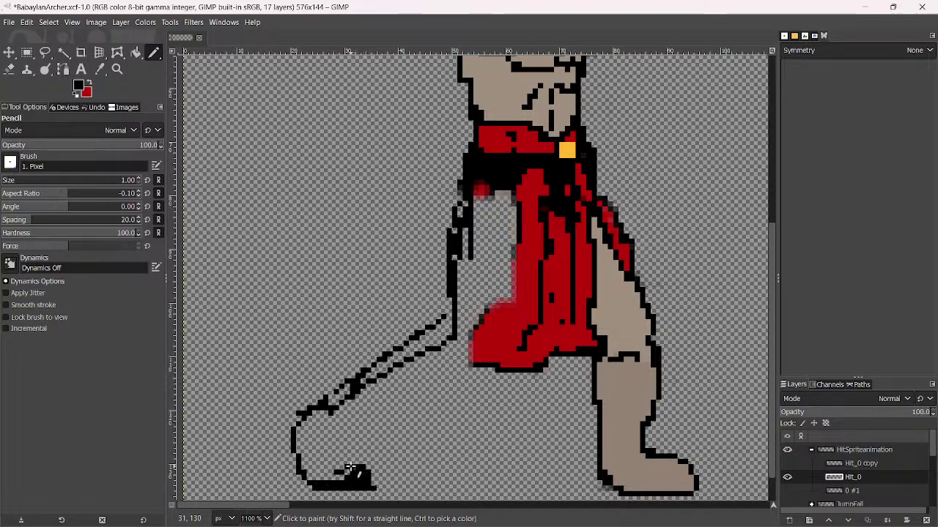
mouse_move(355, 436)
left_mouse_down()
mouse_move(411, 418)
mouse_move(474, 376)
mouse_move(504, 333)
left_mouse_up()
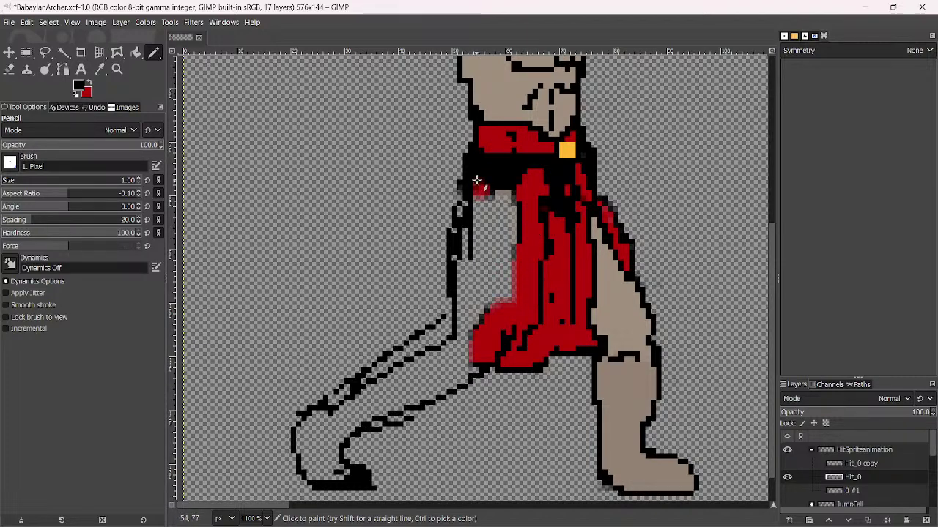
Outline the trailing cloth flap in black, sweeping backward from the waistband above the new rear leg
left_click_drag(476, 181, 422, 241)
left_click_drag(473, 162, 461, 187)
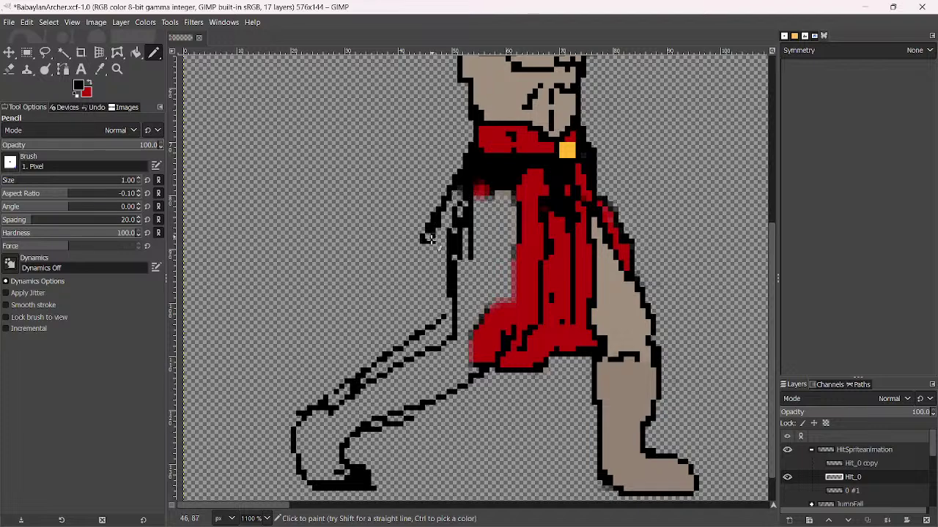
mouse_move(430, 239)
left_mouse_down()
mouse_move(420, 270)
mouse_move(384, 298)
mouse_move(358, 300)
mouse_move(347, 351)
mouse_move(363, 327)
mouse_move(418, 310)
left_mouse_up()
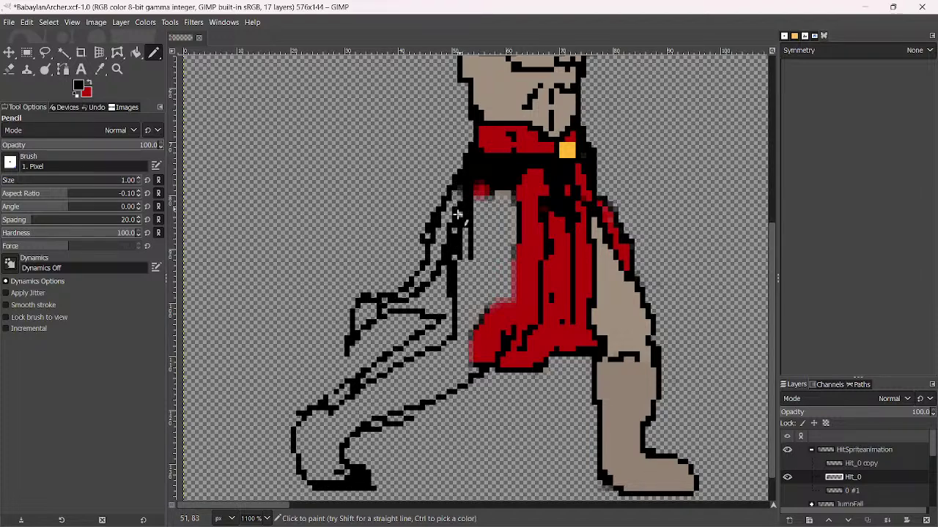
Undo the last pencil stroke and redraw the skirt's rear edge in black from the waistband down to the hem
scroll(448, 247, "down", 3, "ctrl")
scroll(387, 261, "up", 3, "ctrl")
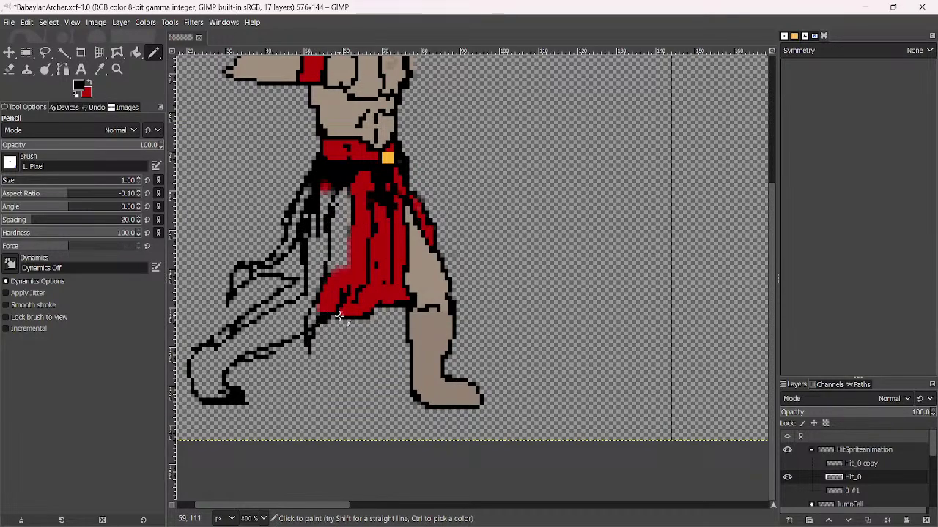
scroll(341, 311, "up", 1, "ctrl")
key("ctrl+z")
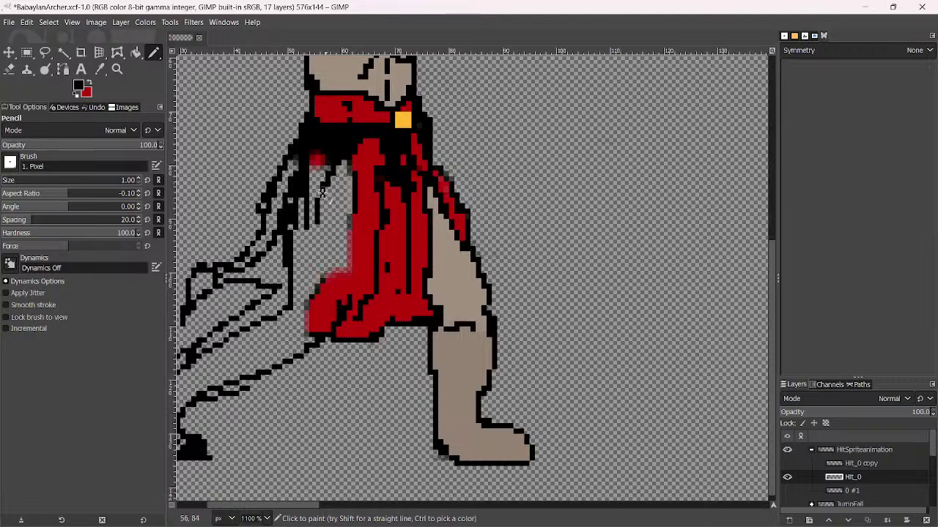
left_click_drag(321, 192, 294, 366)
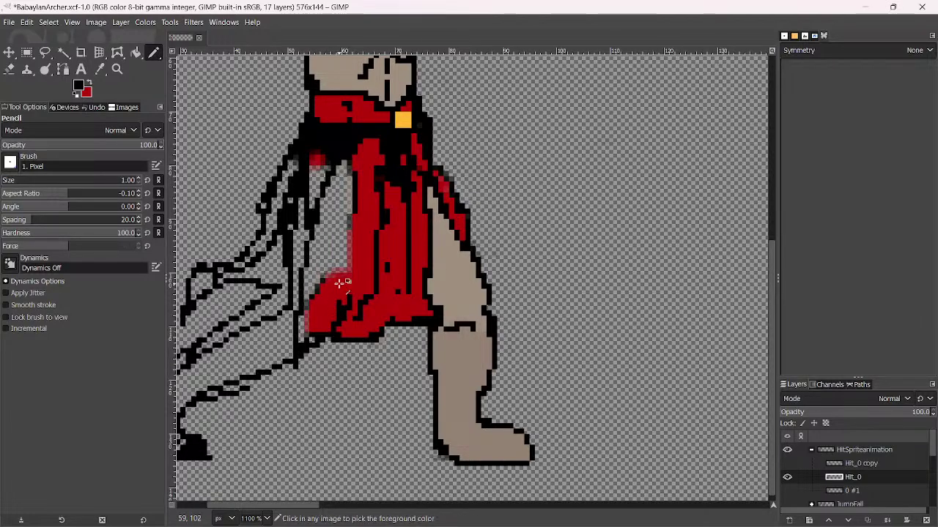
Select the empty area inside the skirt's new rear edge with Fuzzy Select, bucket-fill it with the skirt's red, and clear the selection
left_click(63, 53)
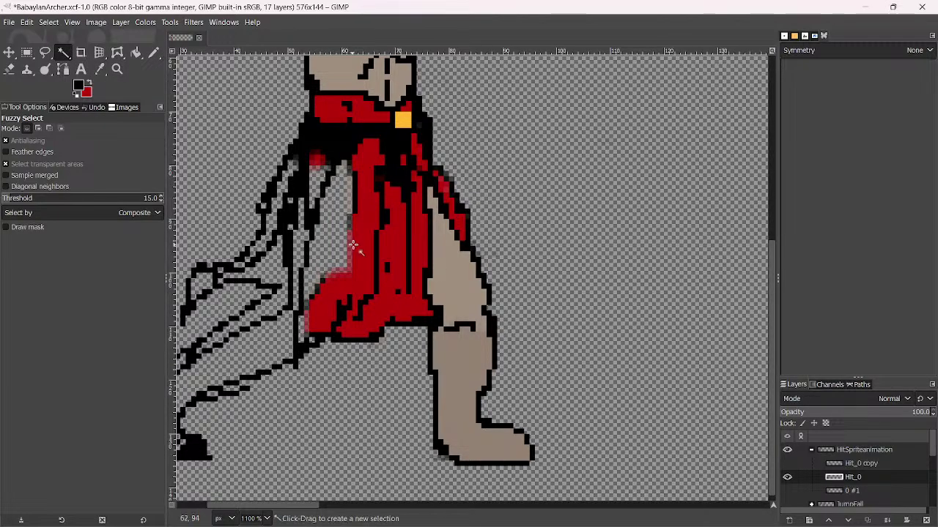
left_click(330, 220)
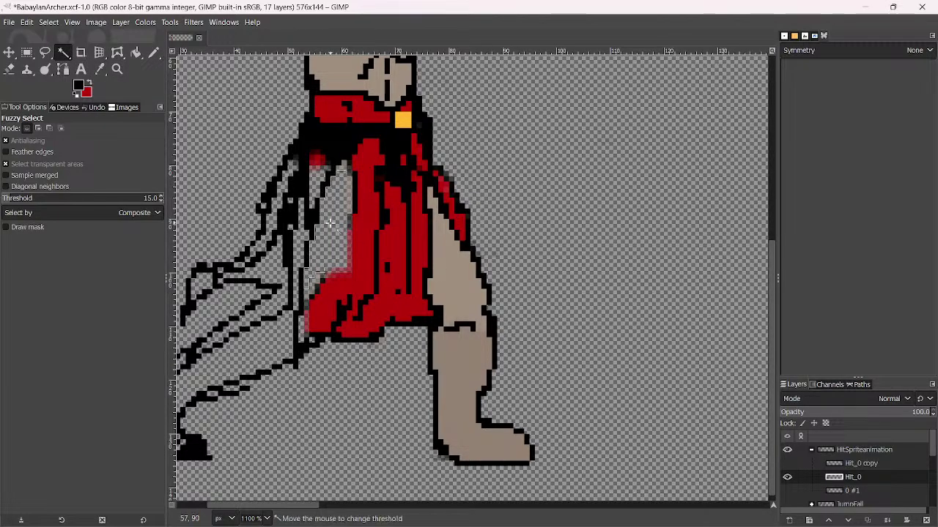
left_click(135, 52)
left_click(331, 219)
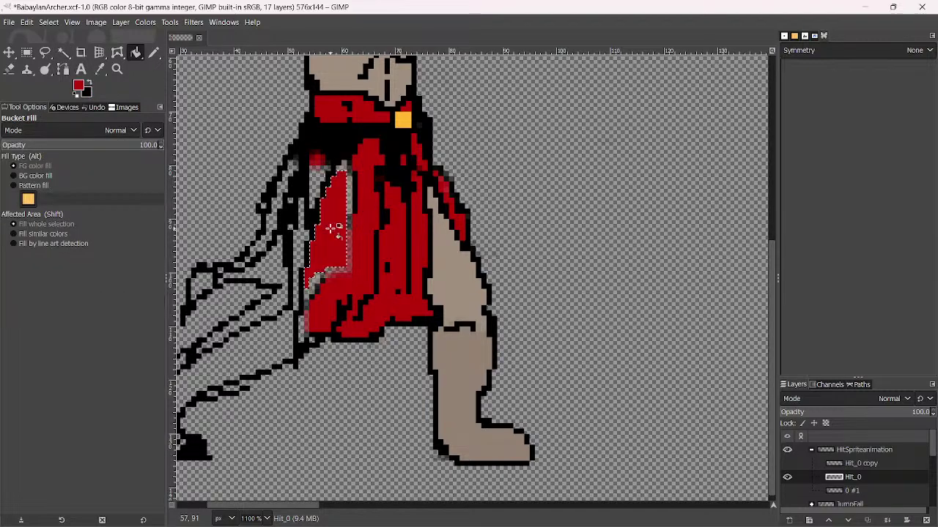
left_click(49, 22)
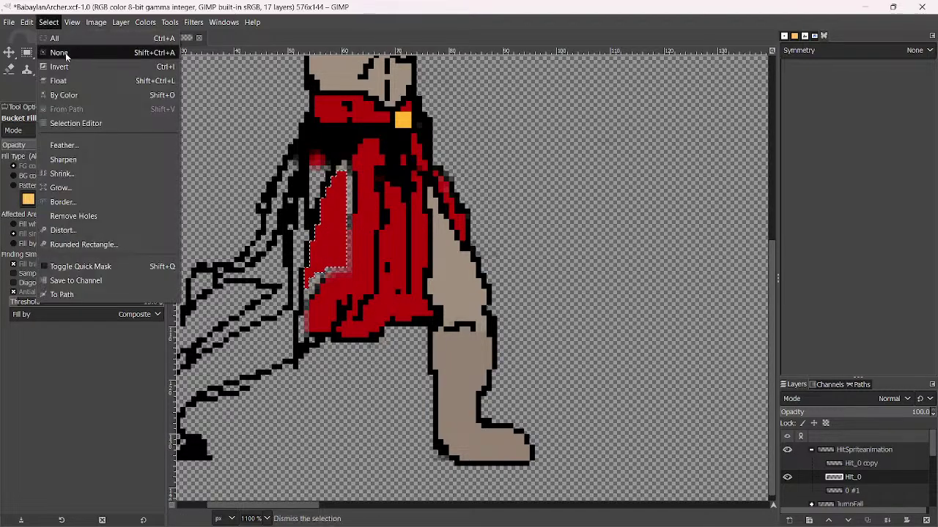
left_click(66, 64)
Color the upper part of the trailing cloth flap red between its black outlines with the 1 px Pencil
left_click(154, 52)
scroll(334, 210, "up", 2)
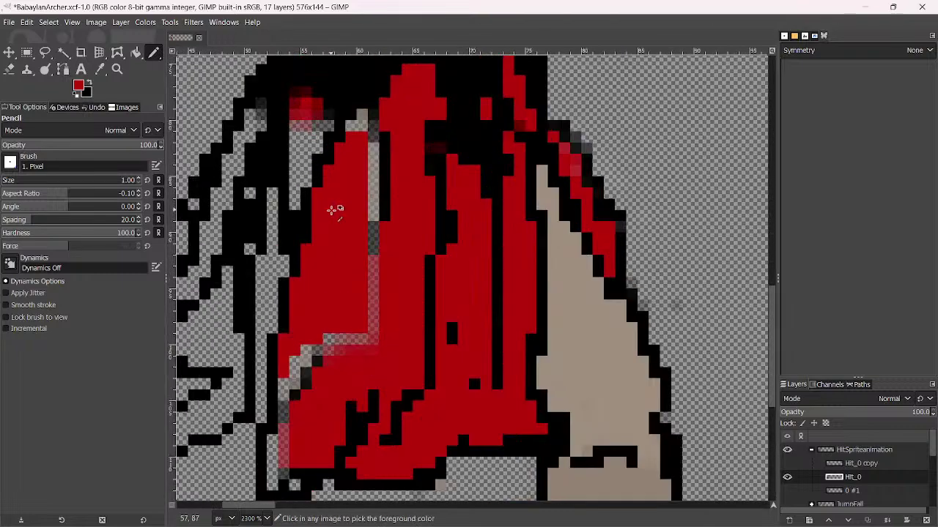
scroll(430, 215, "down", 3)
scroll(430, 216, "up", 1)
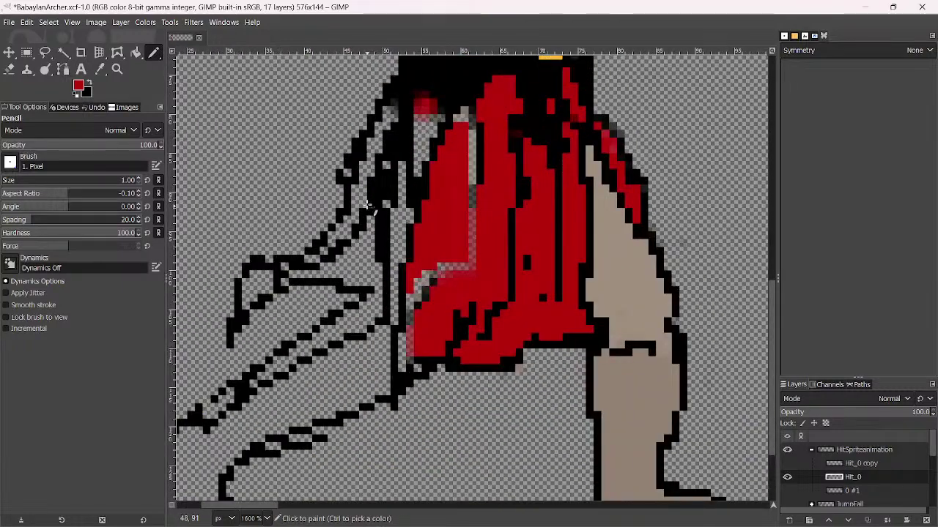
scroll(473, 172, "up", 1)
left_click(428, 137)
scroll(440, 220, "up", 3)
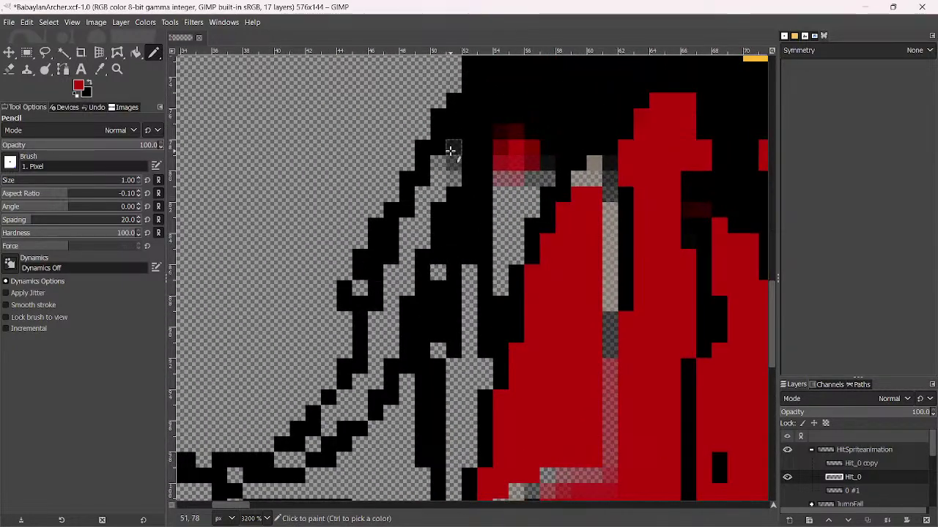
mouse_move(450, 150)
left_mouse_down()
mouse_move(452, 176)
mouse_move(439, 171)
mouse_move(435, 198)
mouse_move(425, 193)
mouse_move(413, 246)
mouse_move(407, 234)
mouse_move(400, 289)
mouse_move(390, 275)
mouse_move(365, 289)
mouse_move(381, 356)
mouse_move(387, 305)
mouse_move(389, 359)
mouse_move(374, 384)
mouse_move(328, 417)
mouse_move(324, 441)
mouse_move(279, 460)
left_mouse_up()
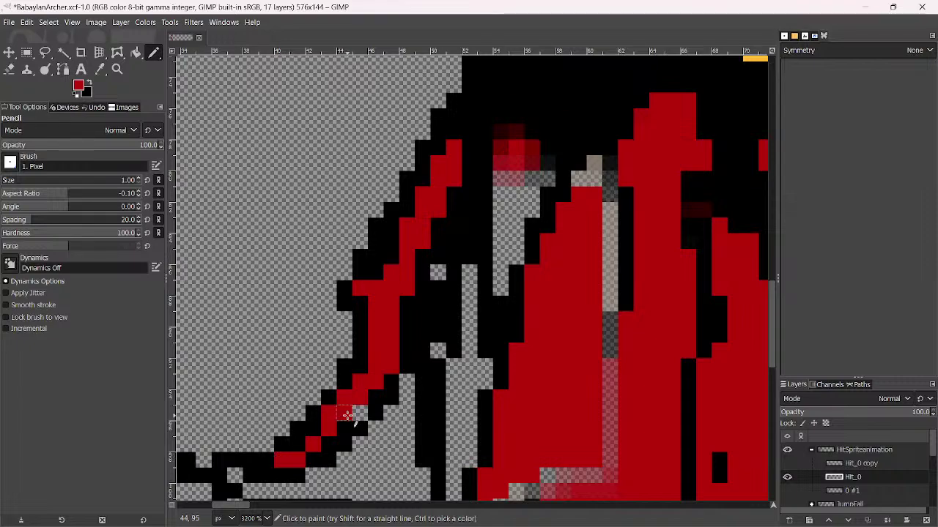
Color the rest of the cloth flap red down to its tip, and sample black from the outline
scroll(356, 398, "down", 6)
scroll(434, 241, "up", 5)
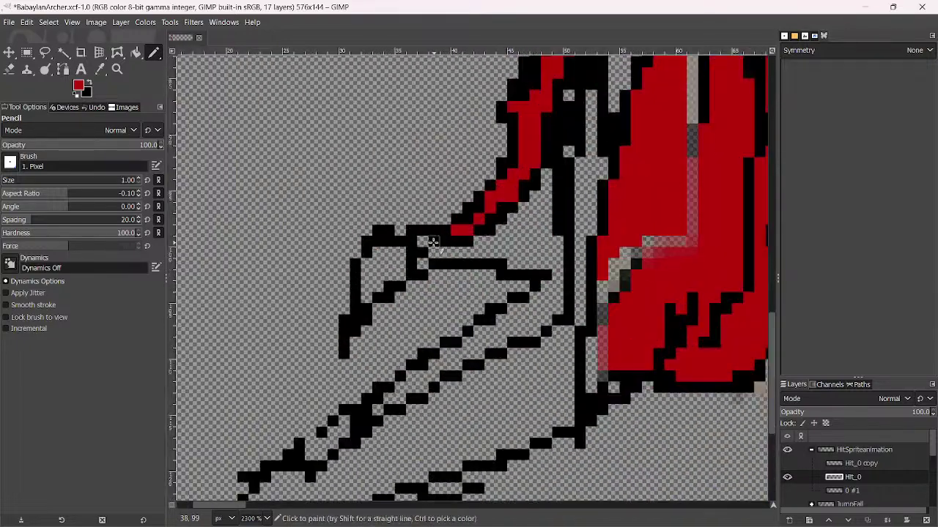
mouse_move(434, 242)
left_mouse_down()
mouse_move(375, 260)
mouse_move(366, 296)
mouse_move(363, 260)
mouse_move(373, 282)
mouse_move(388, 264)
mouse_move(399, 273)
mouse_move(383, 296)
left_mouse_up()
left_click(383, 295, "ctrl")
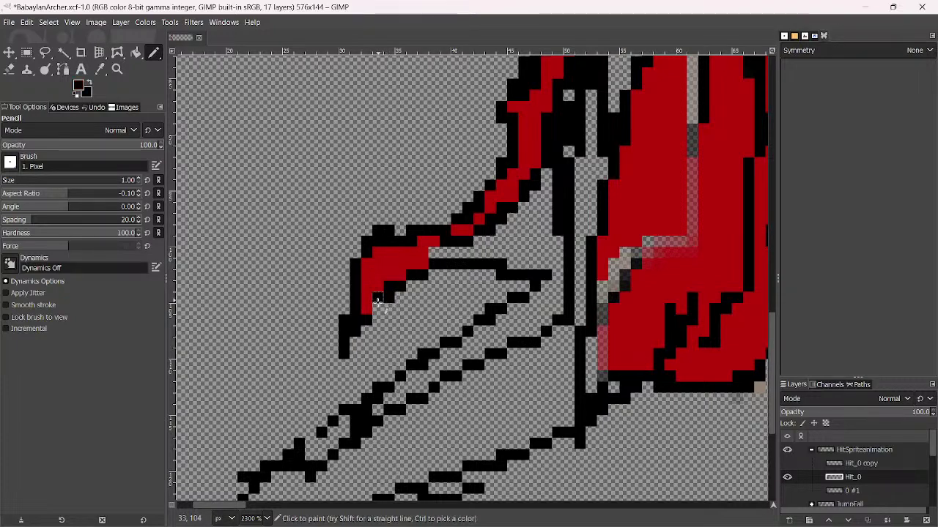
Sample the skirt's red and pencil over the transparent gaps and faded pixels along its rear side and center
scroll(388, 282, "down", 4)
scroll(364, 286, "up", 3)
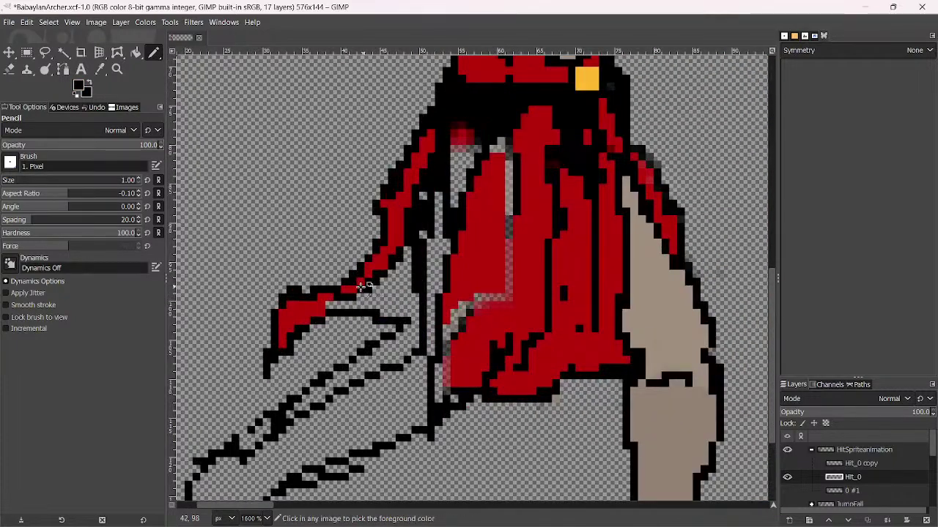
left_click(320, 311, "ctrl")
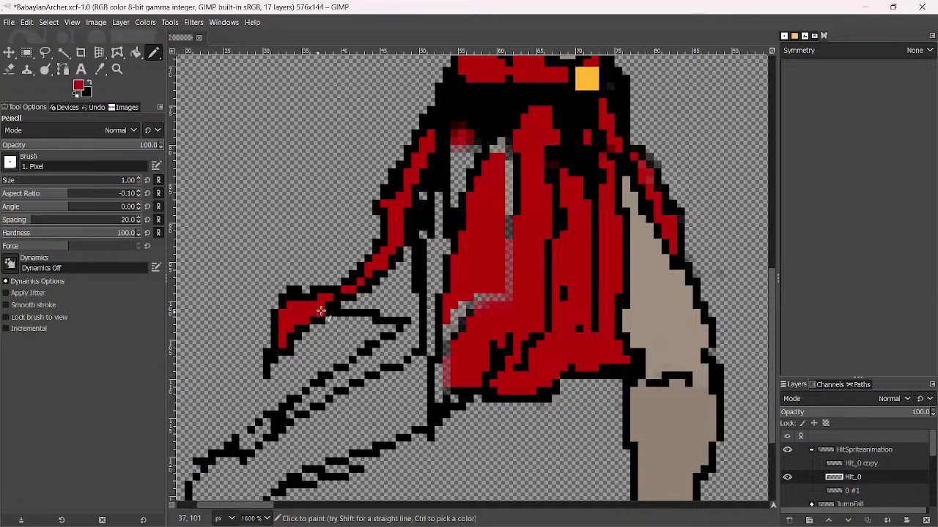
scroll(380, 295, "down", 4)
scroll(420, 286, "up", 4)
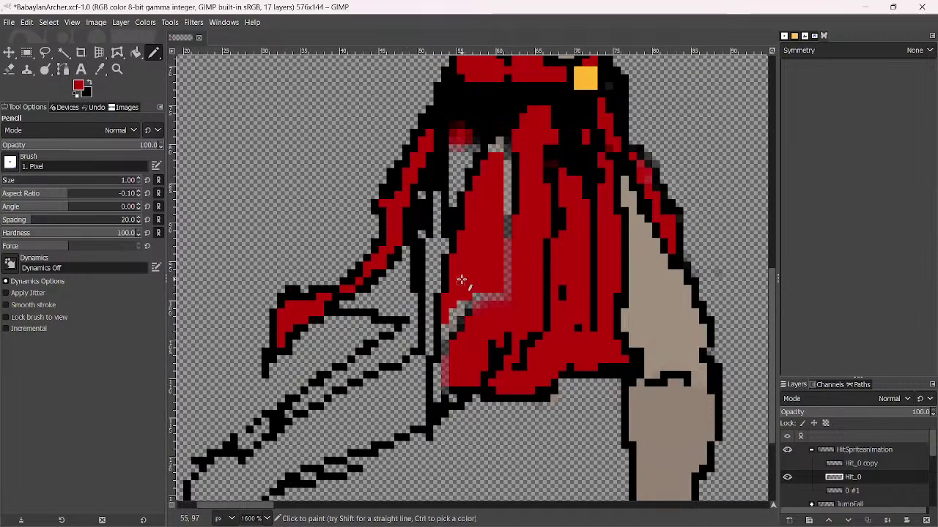
mouse_move(447, 301)
left_mouse_down()
mouse_move(432, 345)
mouse_move(431, 257)
left_mouse_up()
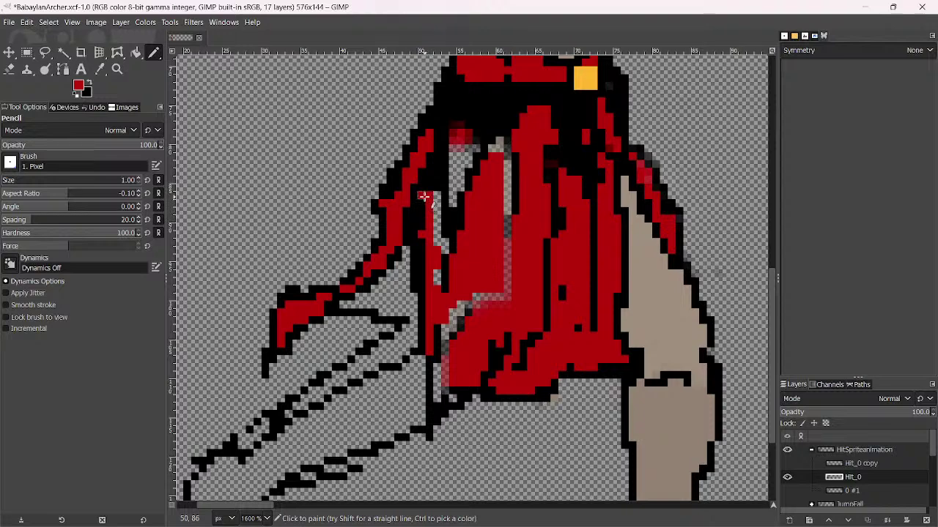
mouse_move(436, 246)
left_mouse_down()
mouse_move(429, 187)
mouse_move(429, 244)
mouse_move(436, 196)
mouse_move(441, 208)
mouse_move(452, 202)
mouse_move(459, 127)
mouse_move(456, 181)
mouse_move(474, 148)
left_mouse_up()
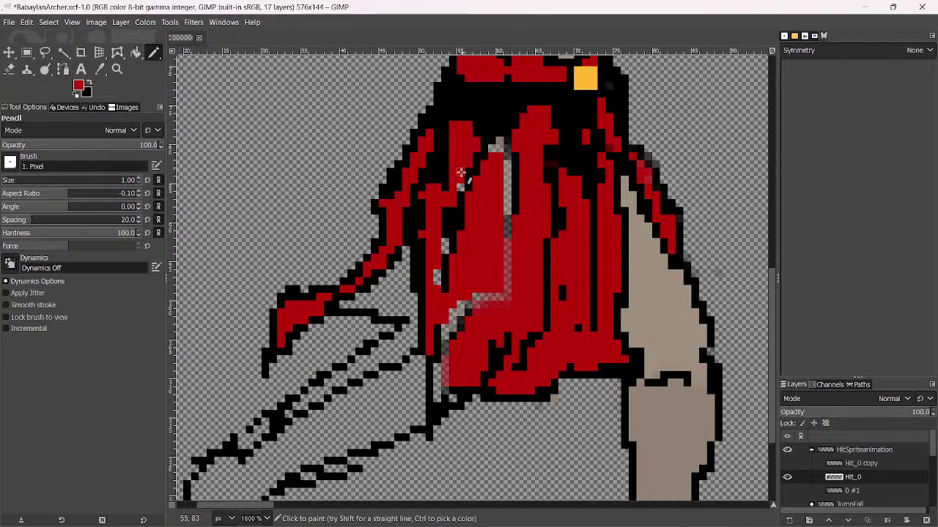
mouse_move(445, 251)
left_mouse_down()
mouse_move(437, 397)
mouse_move(444, 362)
mouse_move(454, 397)
mouse_move(445, 322)
left_mouse_up()
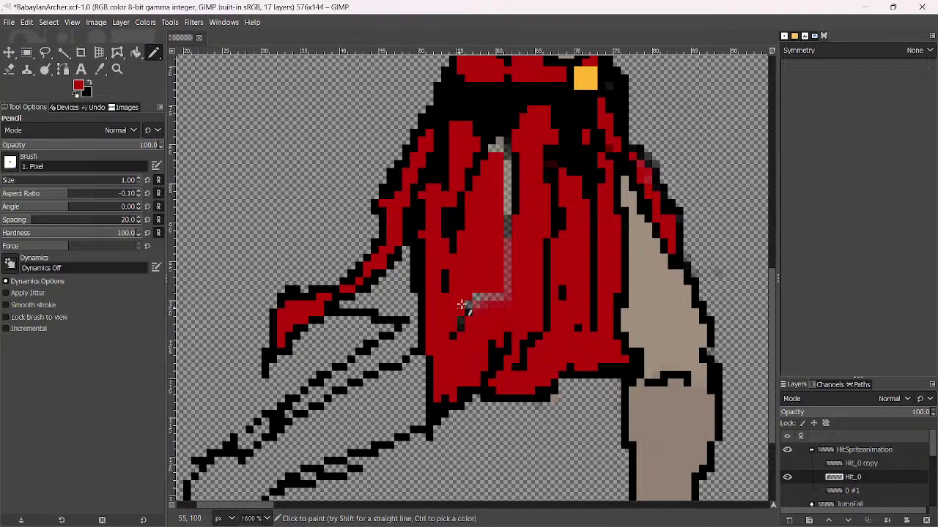
left_click_drag(495, 297, 507, 158)
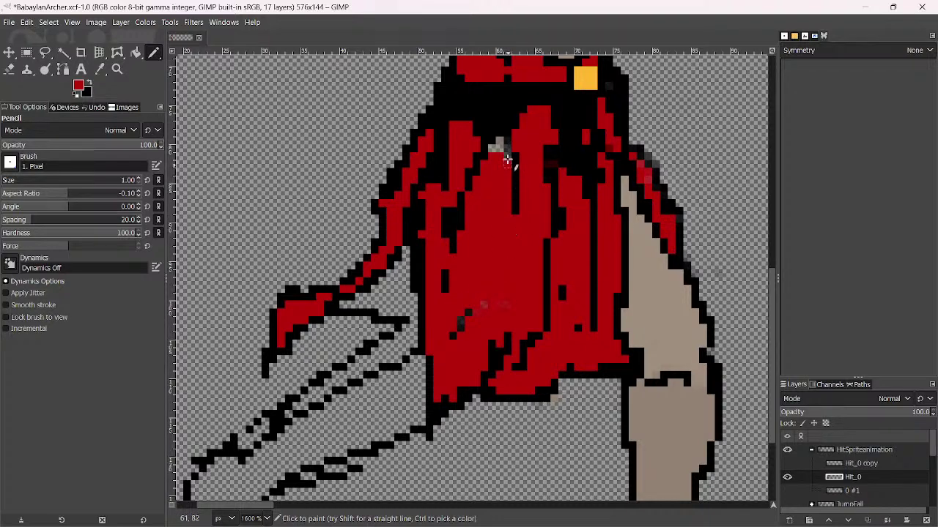
Draw diagonal black fold lines across the middle of the skirt, and sample the skirt's red again
left_click(516, 211, "ctrl")
left_click_drag(509, 234, 457, 338)
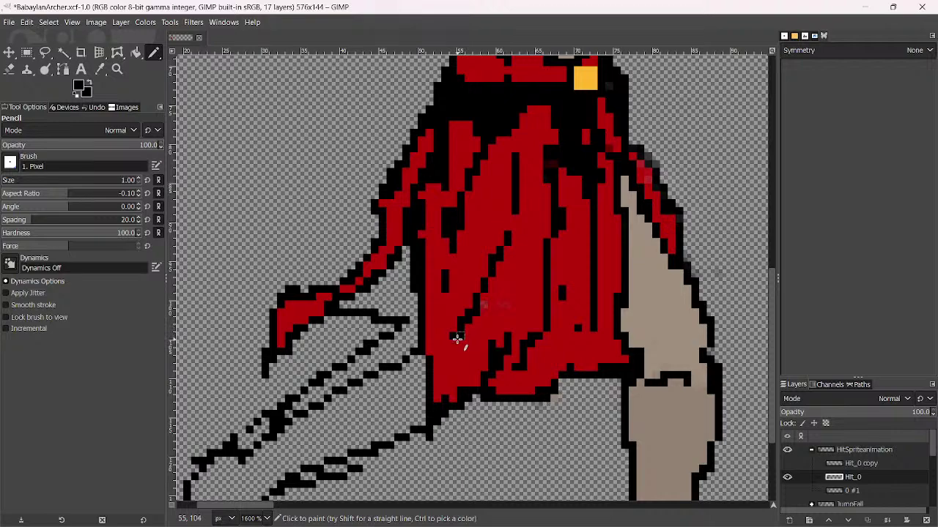
left_click_drag(512, 272, 494, 307)
left_click(493, 292, "ctrl")
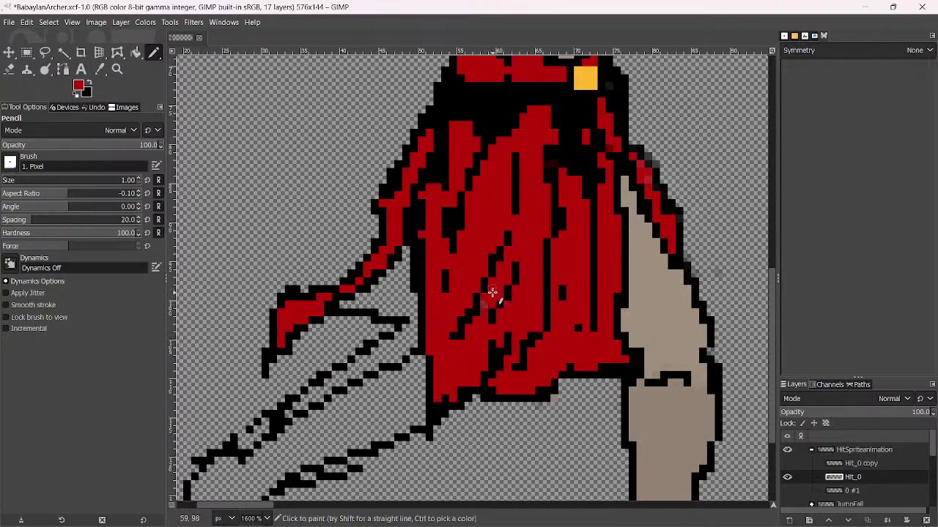
scroll(504, 300, "down", 4, "ctrl")
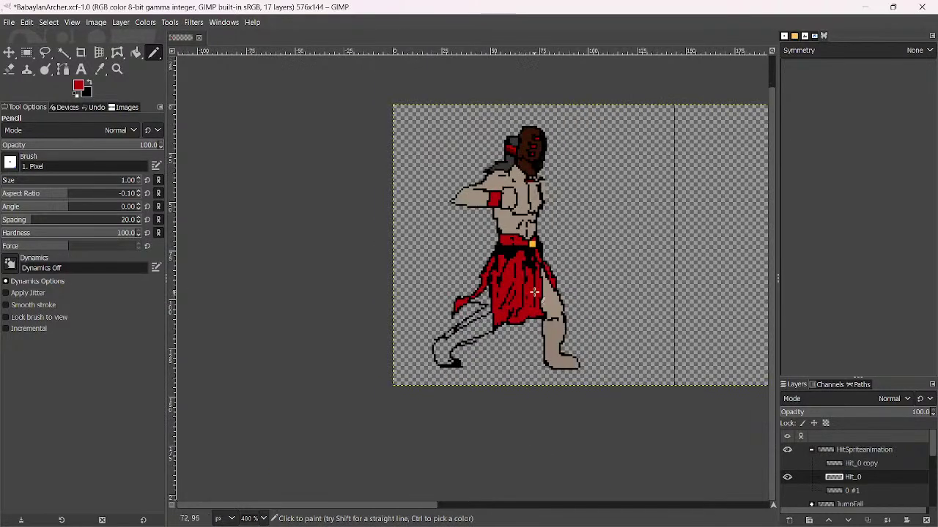
Extend the skirt over the top of the front thigh with black fold lines and red coloring
scroll(476, 286, "up", 3, "ctrl")
scroll(476, 282, "up", 2, "ctrl")
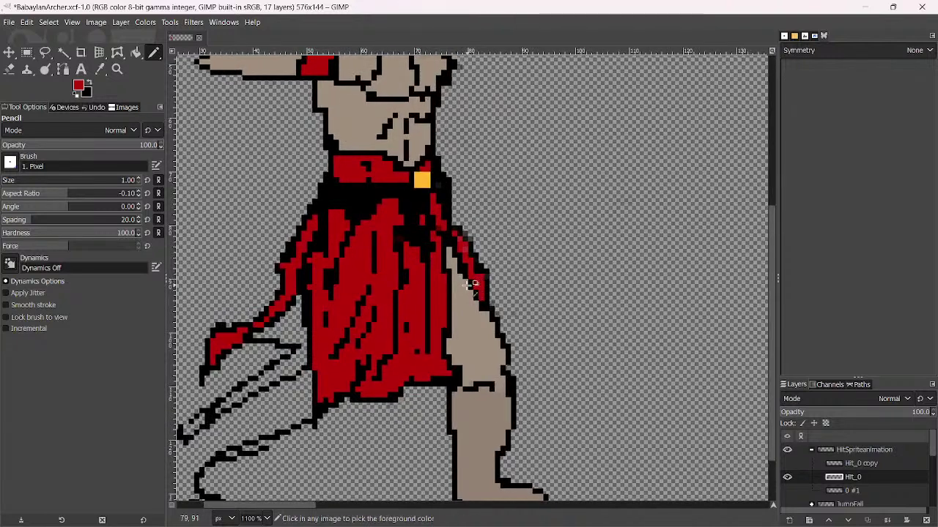
left_click(445, 234, "ctrl")
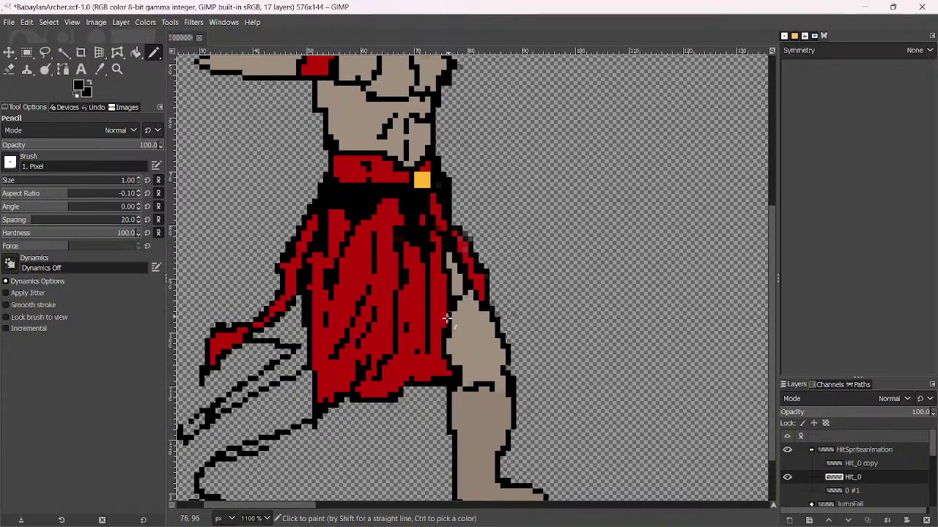
left_click(448, 381, "ctrl")
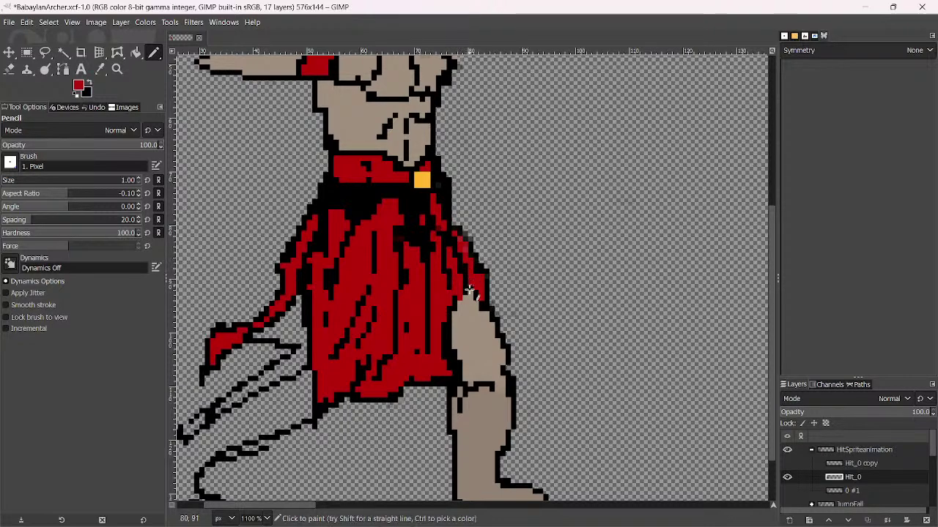
left_click(449, 332, "ctrl")
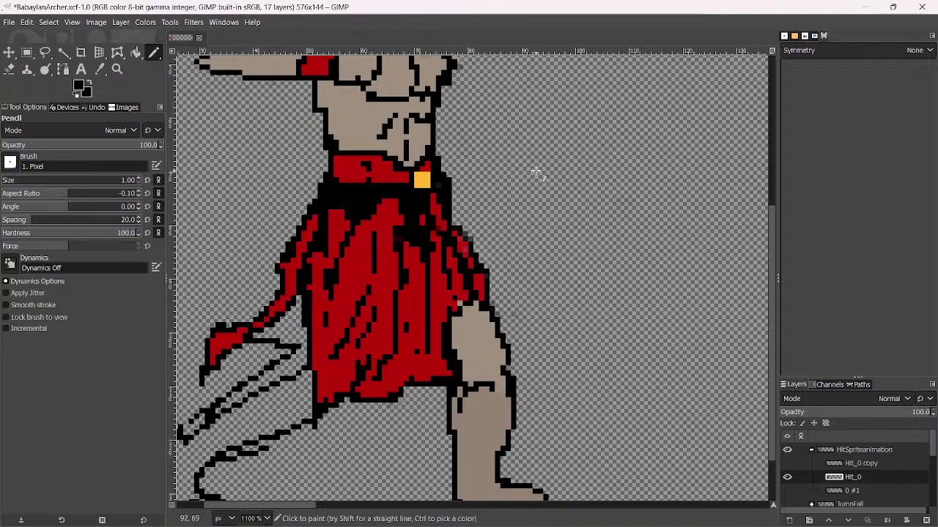
Erase the bent arm's elbow and forearm up to the red wristband with a size 10 eraser
scroll(531, 103, "down", 5)
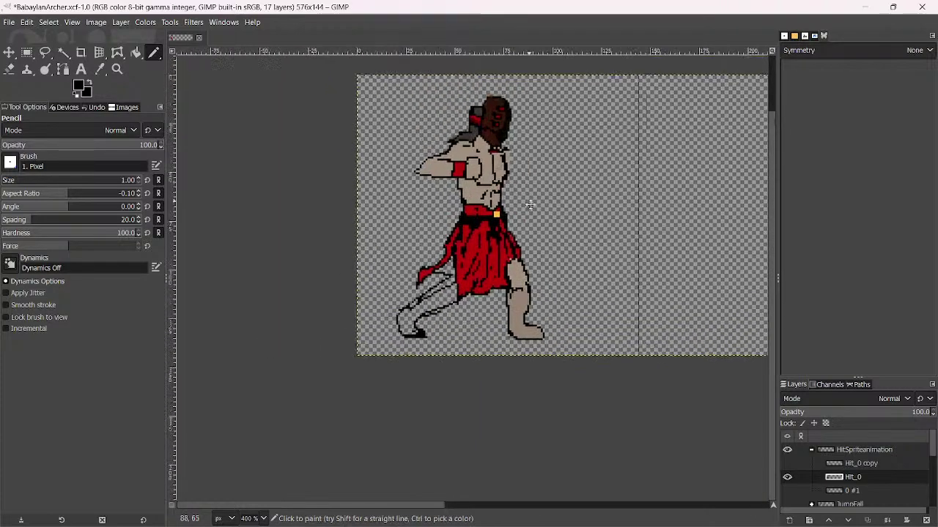
scroll(537, 178, "up", 4)
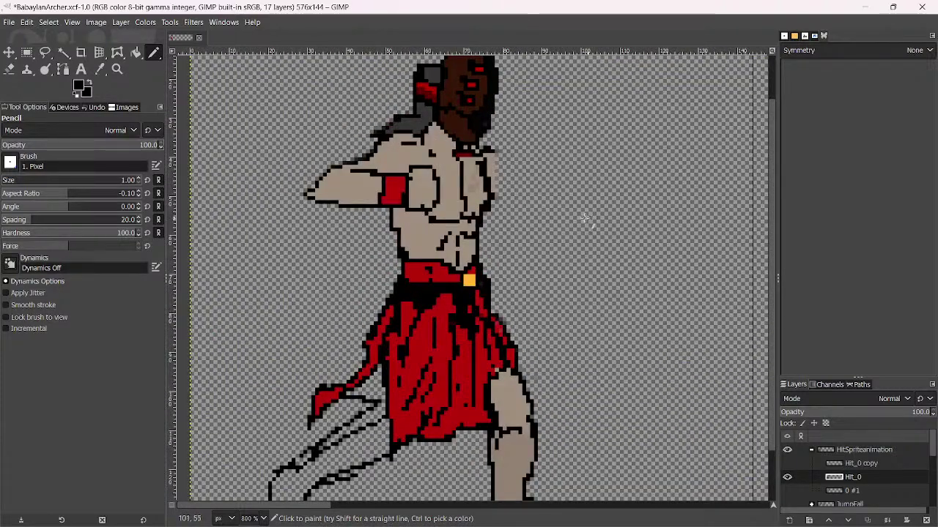
scroll(496, 227, "up", 1)
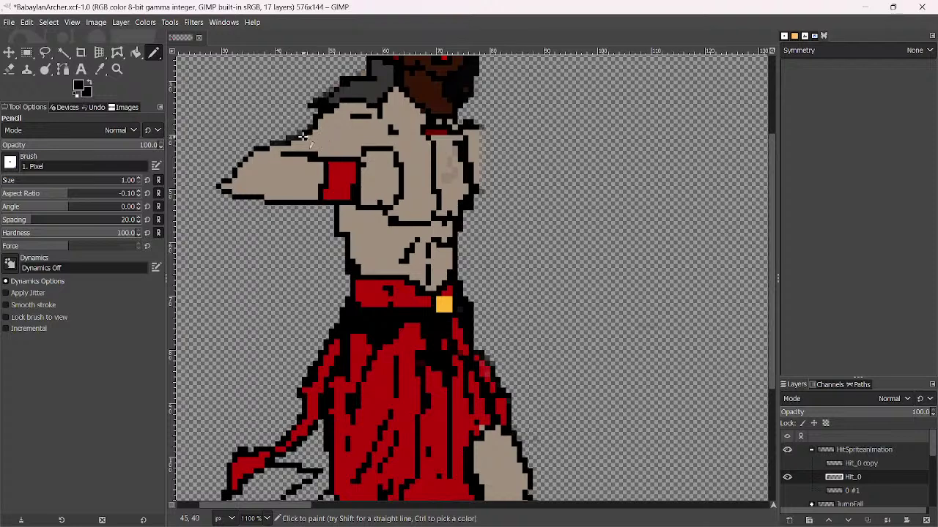
left_click(8, 69)
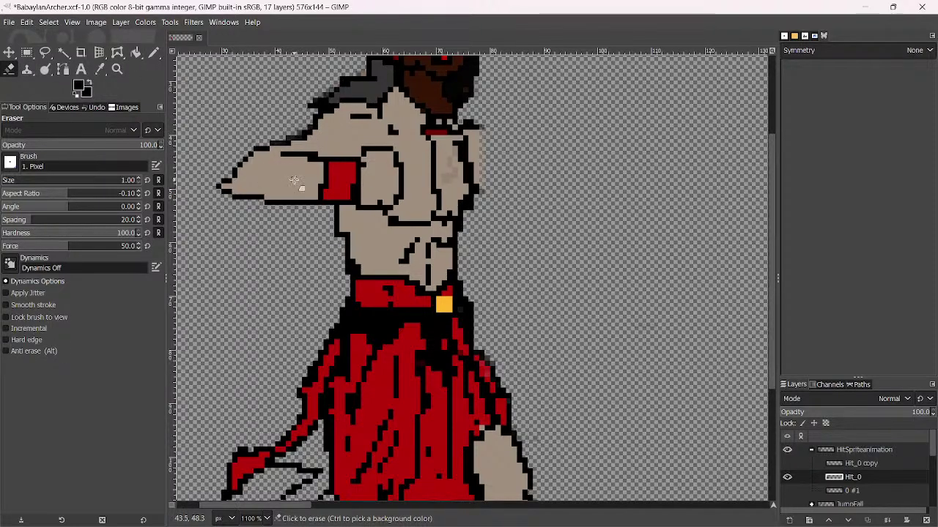
key("bracketright")
key("bracketright")
key("bracketright")
key("bracketright")
key("bracketright")
key("bracketright")
mouse_move(277, 165)
left_mouse_down()
mouse_move(248, 192)
mouse_move(254, 153)
mouse_move(272, 173)
mouse_move(276, 150)
mouse_move(292, 203)
mouse_move(300, 168)
left_mouse_up()
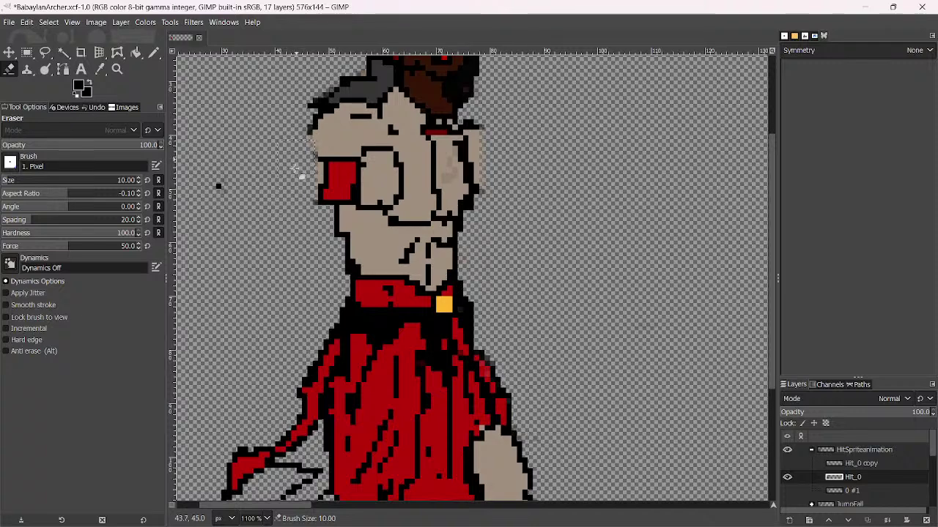
Draw a new black outline for the lowered arm from the shoulder down to the waistband with the 1 px Pencil
left_click(154, 53)
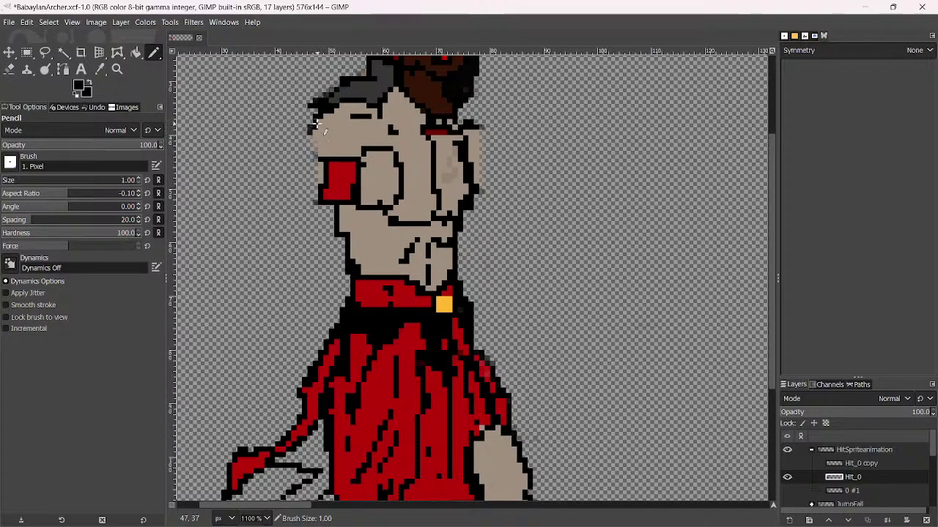
scroll(323, 126, "up", 2)
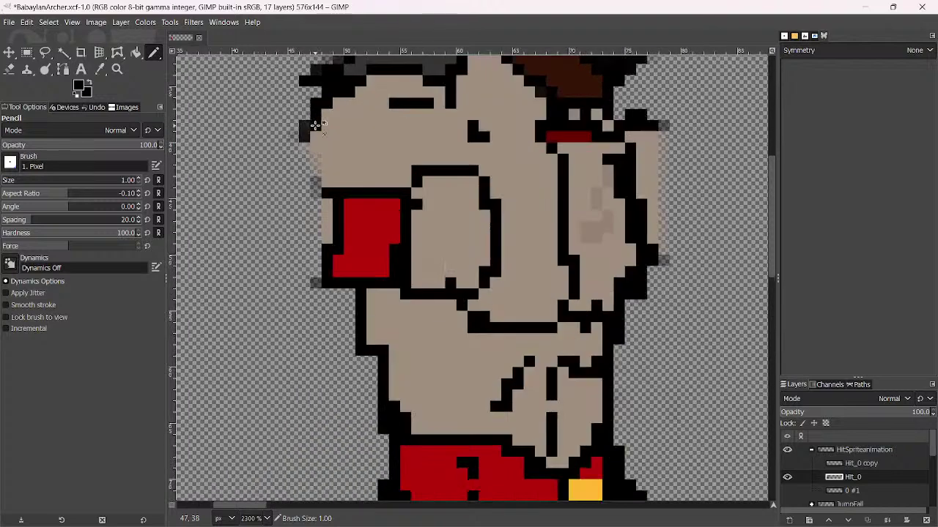
scroll(323, 125, "down", 2)
scroll(315, 125, "up", 1)
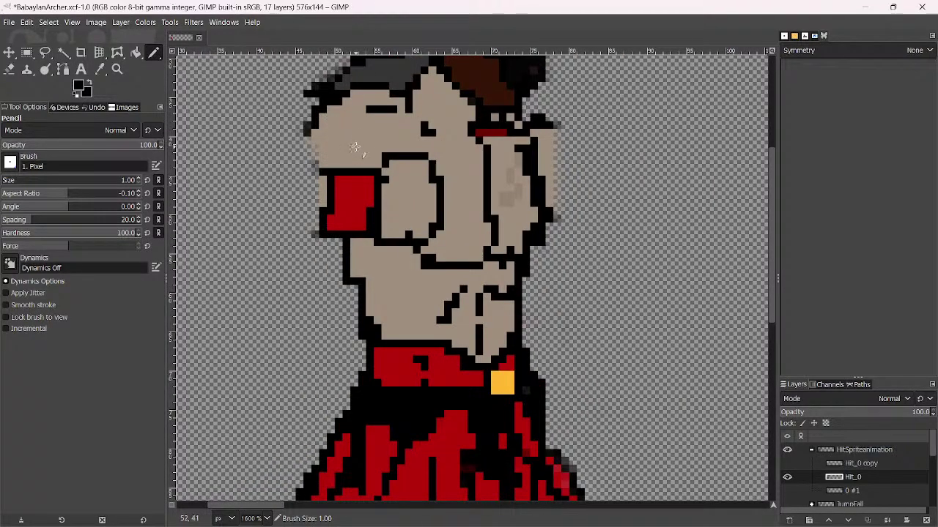
scroll(334, 134, "up", 1)
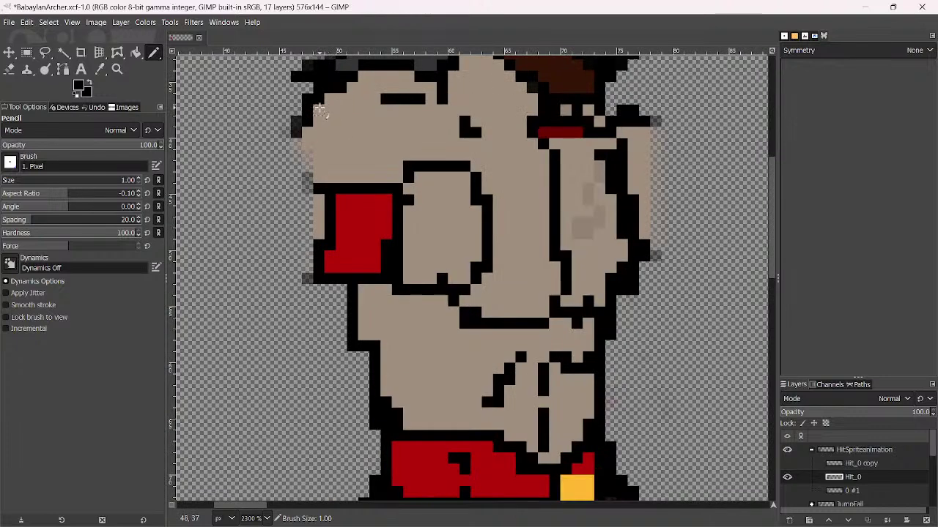
mouse_move(296, 122)
left_mouse_down()
mouse_move(281, 203)
mouse_move(275, 189)
left_mouse_up()
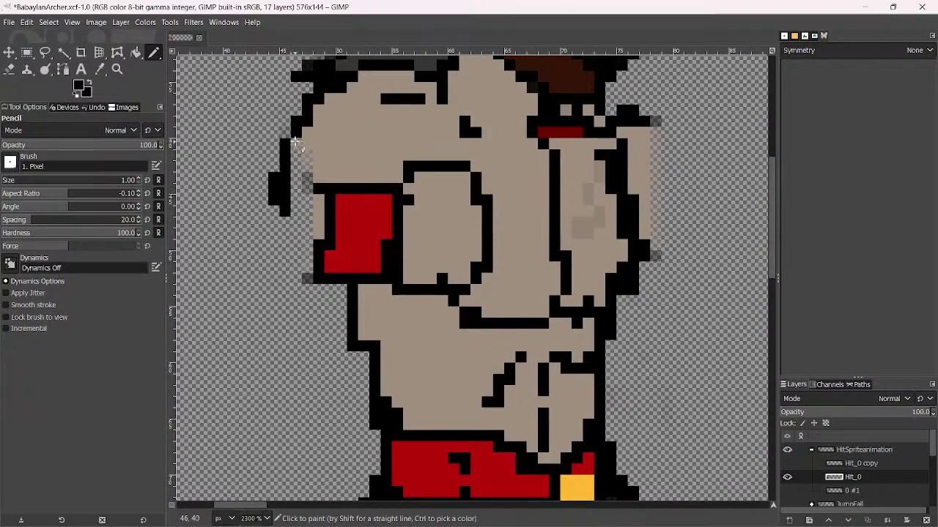
mouse_move(296, 139)
left_mouse_down()
mouse_move(284, 226)
mouse_move(285, 194)
mouse_move(299, 242)
mouse_move(287, 273)
mouse_move(302, 295)
mouse_move(303, 359)
mouse_move(345, 409)
mouse_move(387, 422)
mouse_move(314, 271)
left_mouse_up()
mouse_move(292, 301)
left_mouse_down()
mouse_move(286, 345)
mouse_move(309, 330)
mouse_move(304, 272)
mouse_move(312, 282)
mouse_move(333, 187)
mouse_move(327, 277)
mouse_move(348, 257)
mouse_move(343, 245)
mouse_move(329, 271)
mouse_move(368, 285)
mouse_move(378, 303)
mouse_move(412, 301)
mouse_move(419, 251)
mouse_move(396, 285)
mouse_move(402, 164)
mouse_move(372, 229)
mouse_move(367, 212)
mouse_move(321, 188)
mouse_move(386, 206)
mouse_move(447, 178)
mouse_move(440, 256)
mouse_move(417, 282)
mouse_move(459, 184)
mouse_move(464, 212)
mouse_move(439, 274)
mouse_move(479, 217)
mouse_move(445, 281)
left_mouse_up()
Erase the old wristband, hand and arm lines over the torso with a size 6 eraser
key("shift+e")
key("bracketright")
key("bracketright")
key("bracketright")
key("bracketright")
key("bracketright")
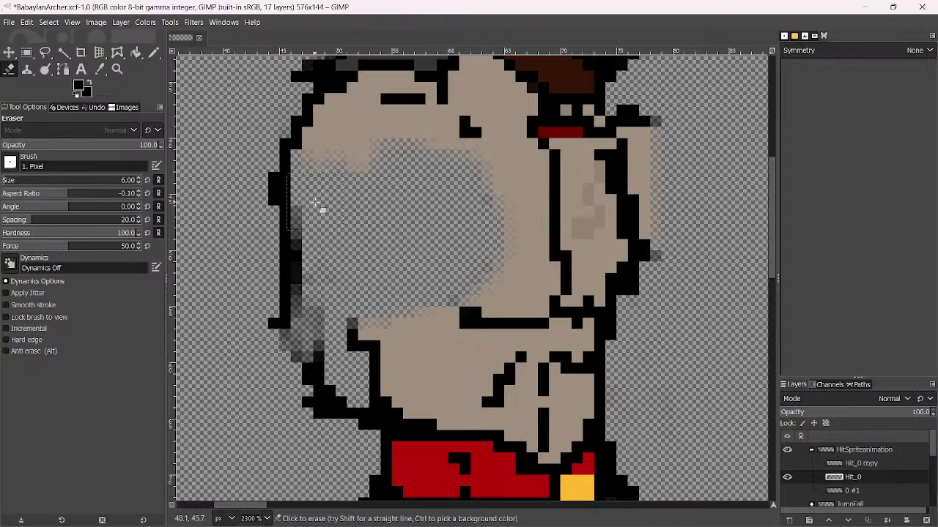
Thicken the lowered arm's outer outline in black and paint a strip of sampled skin color along its inside
left_click(154, 53)
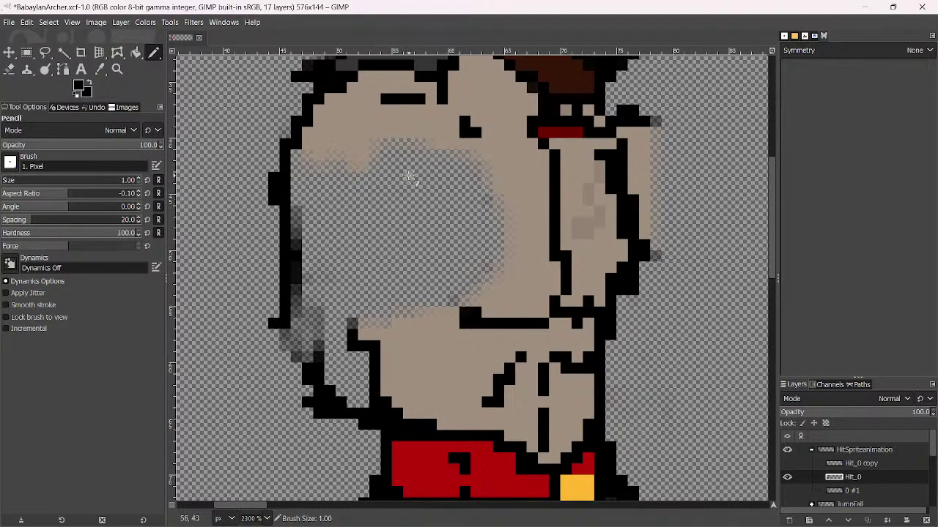
scroll(302, 200, "up", 2, "ctrl")
left_click_drag(258, 186, 250, 387)
left_click(370, 94, "ctrl")
mouse_move(316, 135)
left_mouse_down()
mouse_move(286, 198)
mouse_move(292, 109)
mouse_move(287, 354)
mouse_move(300, 269)
mouse_move(295, 451)
left_mouse_up()
Draw the arm's inner line down from the shoulder in black, add to the outer outline, and erase stray pixels outside it
scroll(331, 288, "down", 4)
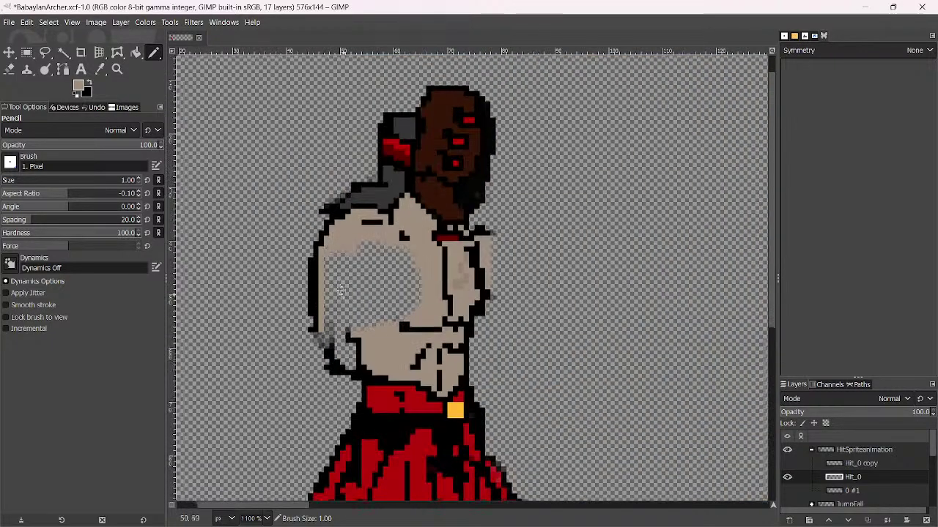
scroll(331, 288, "up", 1)
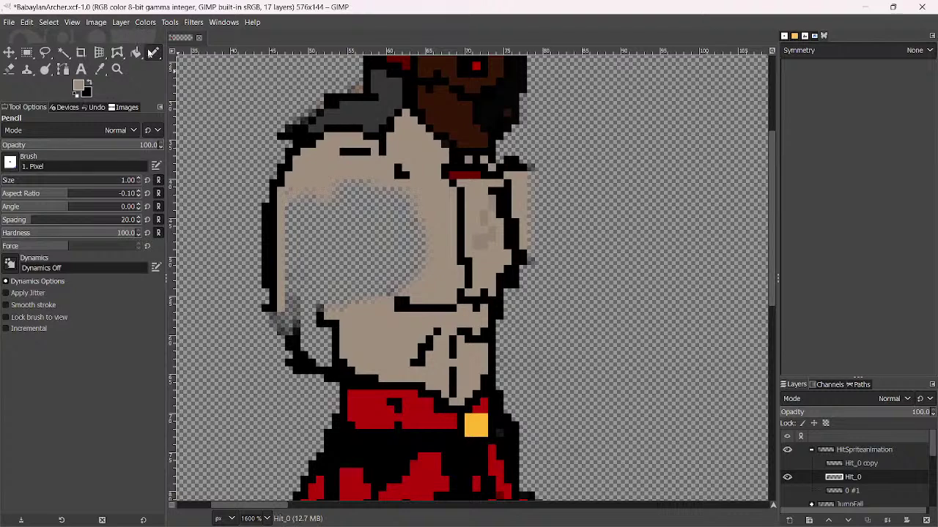
left_click(90, 82)
scroll(356, 160, "up", 1)
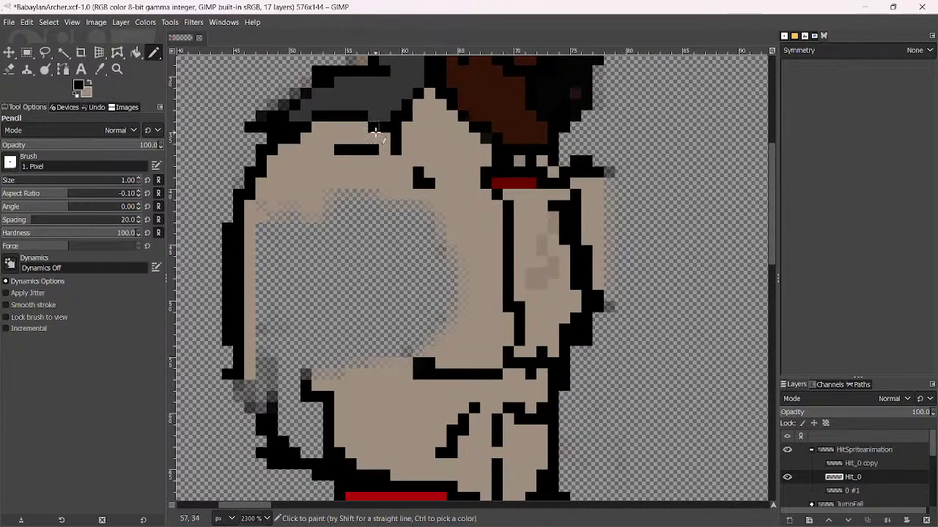
mouse_move(372, 131)
left_mouse_down()
mouse_move(370, 188)
mouse_move(380, 149)
mouse_move(379, 171)
mouse_move(390, 155)
mouse_move(374, 192)
mouse_move(350, 206)
mouse_move(366, 195)
mouse_move(374, 215)
mouse_move(350, 253)
left_mouse_up()
left_click(384, 162)
mouse_move(384, 167)
left_mouse_down()
mouse_move(319, 129)
mouse_move(266, 154)
mouse_move(239, 198)
mouse_move(249, 234)
left_mouse_up()
mouse_move(205, 263)
left_mouse_down()
mouse_move(204, 307)
mouse_move(210, 276)
mouse_move(217, 301)
mouse_move(237, 282)
mouse_move(208, 314)
mouse_move(205, 235)
mouse_move(195, 255)
mouse_move(202, 332)
mouse_move(202, 250)
mouse_move(212, 258)
mouse_move(211, 322)
left_mouse_up()
key("shift+e")
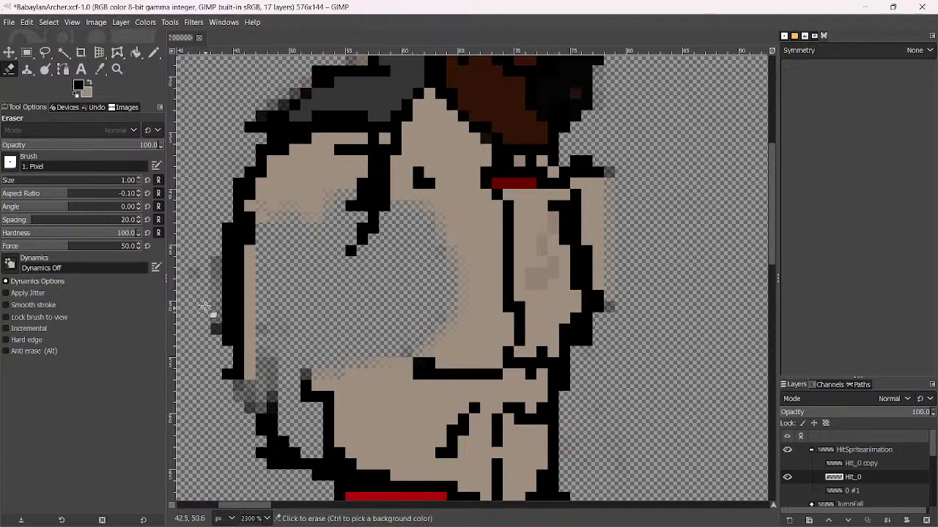
Continue the upper arm's inner line down to the elbow and draw the forearm's upper edge across the torso in black
left_click(154, 52)
scroll(350, 250, "up", 1, "ctrl")
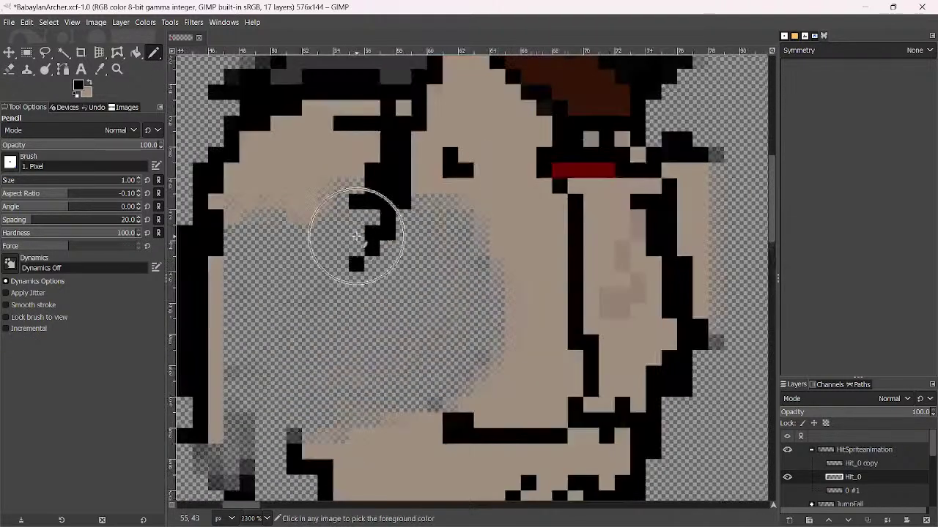
mouse_move(347, 252)
left_mouse_down()
mouse_move(333, 271)
mouse_move(376, 235)
mouse_move(352, 274)
mouse_move(327, 273)
mouse_move(332, 281)
mouse_move(334, 263)
mouse_move(346, 373)
mouse_move(337, 418)
mouse_move(326, 442)
left_mouse_up()
scroll(333, 392, "down", 3, "ctrl")
scroll(367, 293, "up", 2, "ctrl")
left_click_drag(322, 247, 405, 248)
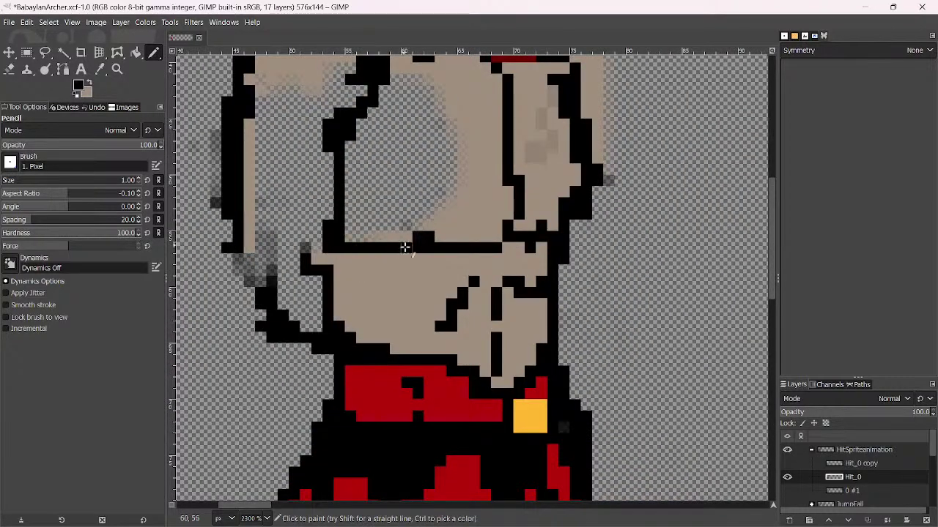
mouse_move(333, 244)
left_mouse_down()
mouse_move(414, 243)
mouse_move(401, 251)
mouse_move(447, 259)
left_mouse_up()
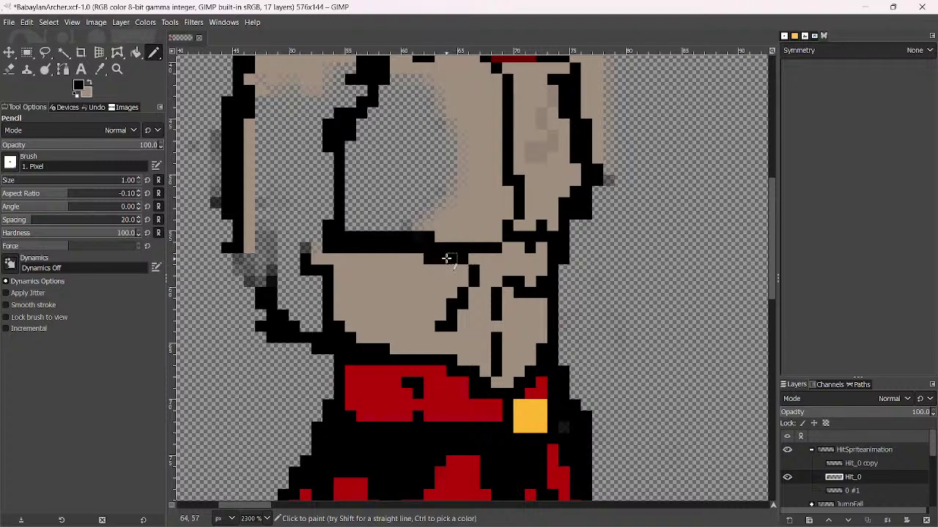
Outline the elbow and the forearm's lower edge in black, and draw the wristband and hand lines across the belly
mouse_move(245, 279)
left_mouse_down()
mouse_move(230, 301)
mouse_move(265, 315)
mouse_move(242, 303)
mouse_move(274, 307)
mouse_move(297, 330)
mouse_move(287, 315)
mouse_move(361, 329)
mouse_move(353, 341)
mouse_move(452, 314)
mouse_move(497, 318)
mouse_move(398, 326)
mouse_move(383, 338)
mouse_move(484, 325)
left_mouse_up()
left_click_drag(427, 254, 407, 302)
mouse_move(489, 254)
left_mouse_down()
mouse_move(495, 306)
mouse_move(496, 260)
mouse_move(494, 300)
mouse_move(507, 251)
mouse_move(564, 227)
mouse_move(568, 242)
mouse_move(523, 316)
mouse_move(514, 356)
mouse_move(470, 324)
left_mouse_up()
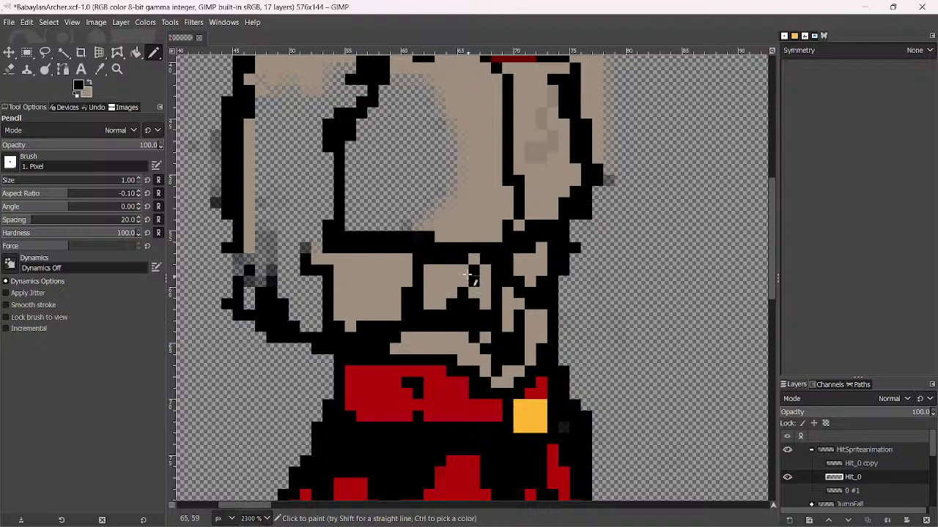
Paint the upper arm and elbow interior with sampled skin color and erase stray pixels along the arm's outer outline
left_click(395, 265, "ctrl")
mouse_move(300, 300)
left_mouse_down()
mouse_move(268, 294)
mouse_move(274, 312)
mouse_move(252, 299)
mouse_move(249, 263)
mouse_move(250, 296)
mouse_move(259, 261)
mouse_move(283, 272)
left_mouse_up()
mouse_move(337, 144)
left_mouse_down()
mouse_move(312, 125)
mouse_move(322, 214)
mouse_move(324, 168)
mouse_move(327, 182)
mouse_move(320, 223)
mouse_move(304, 249)
mouse_move(285, 243)
mouse_move(277, 196)
mouse_move(271, 228)
mouse_move(264, 190)
mouse_move(259, 207)
mouse_move(264, 136)
mouse_move(266, 228)
mouse_move(273, 71)
left_mouse_up()
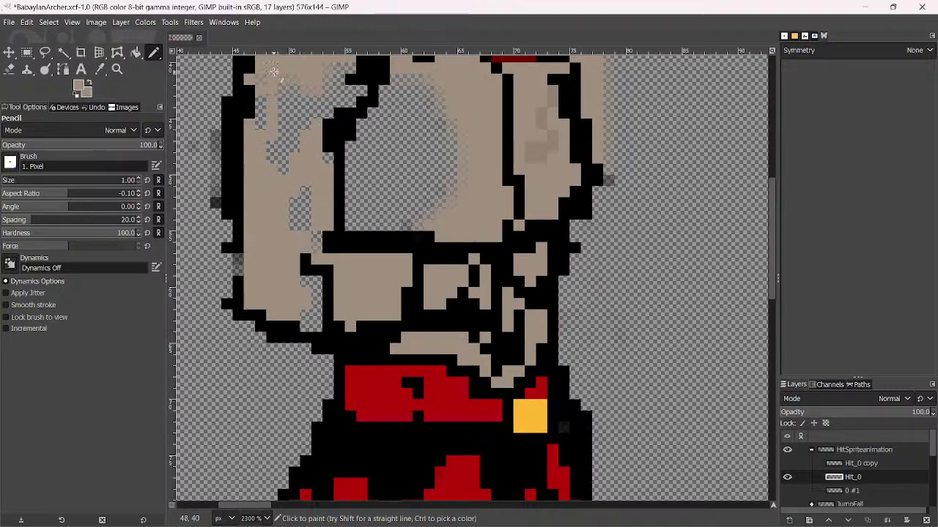
left_click_drag(246, 138, 233, 204)
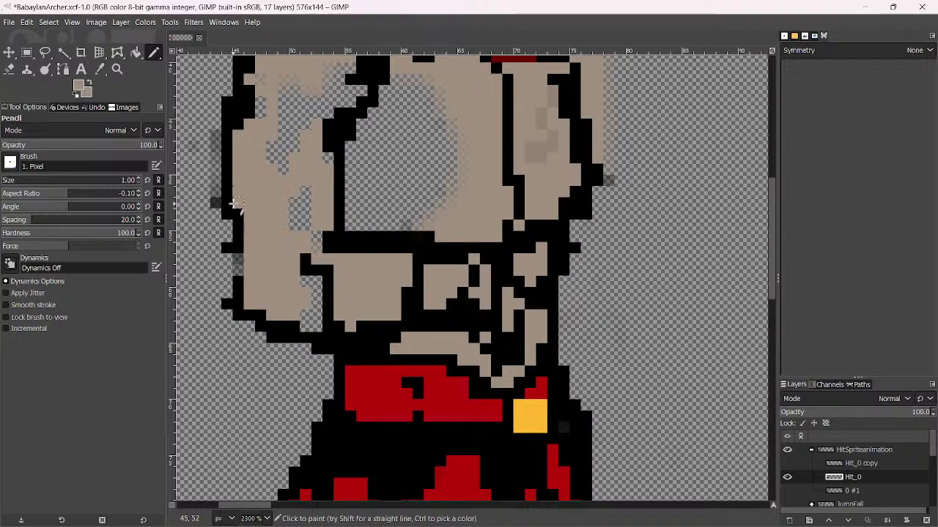
key("shift+e")
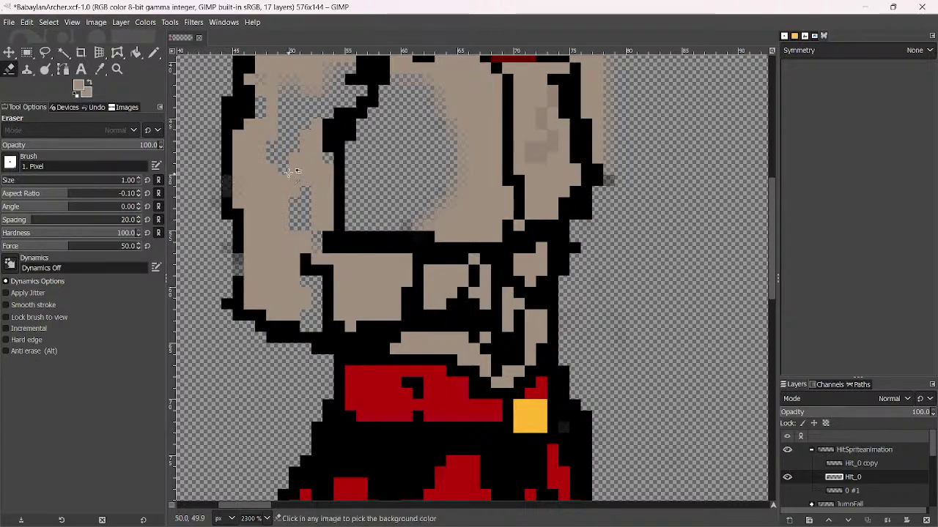
scroll(224, 187, "down", 10)
scroll(298, 188, "up", 5)
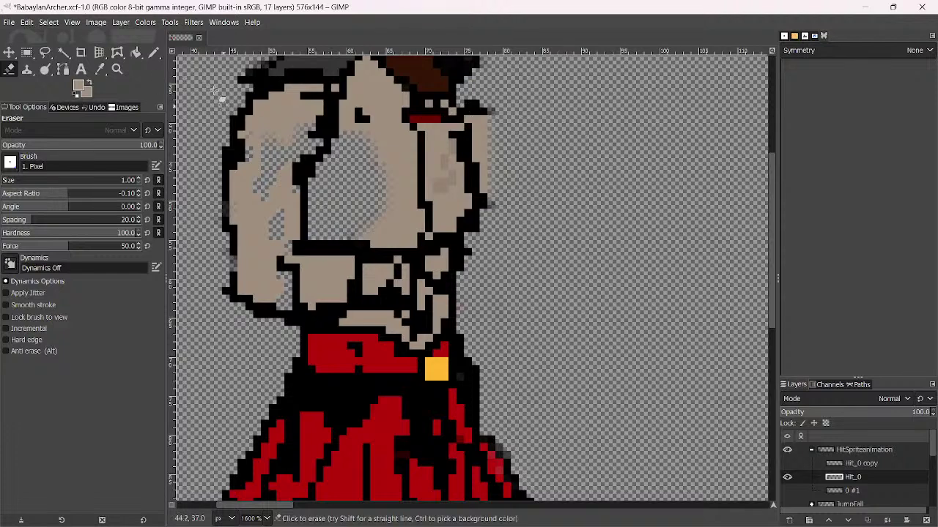
Sample black, draw muscle crease lines on both sides of the upper arm, and thicken the outer outline down to the elbow
left_click(153, 52)
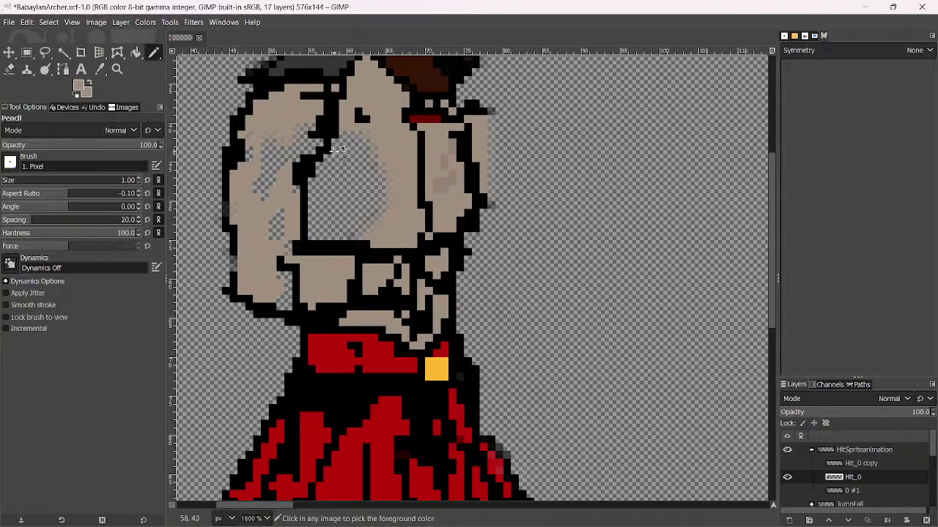
scroll(286, 182, "up", 1)
left_click(196, 157, "ctrl")
left_click_drag(188, 157, 201, 205)
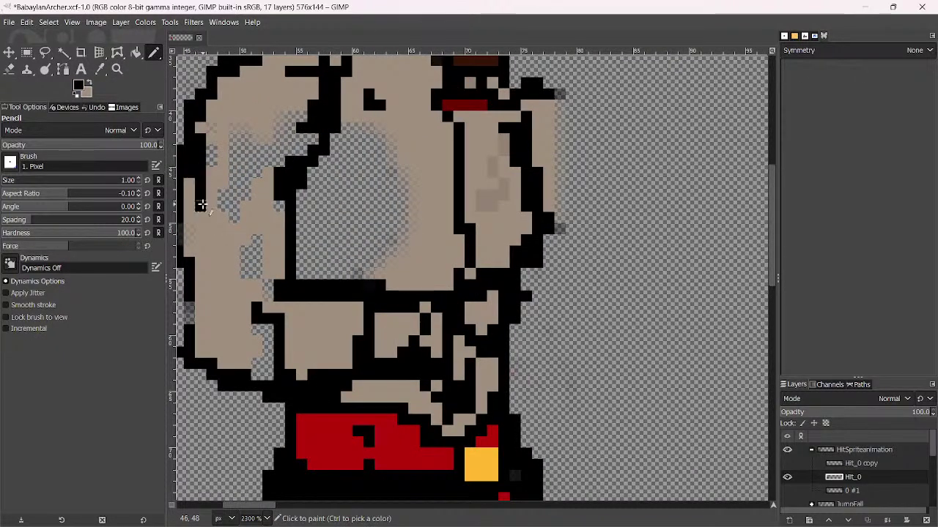
left_click(254, 198)
left_click_drag(289, 182, 256, 221)
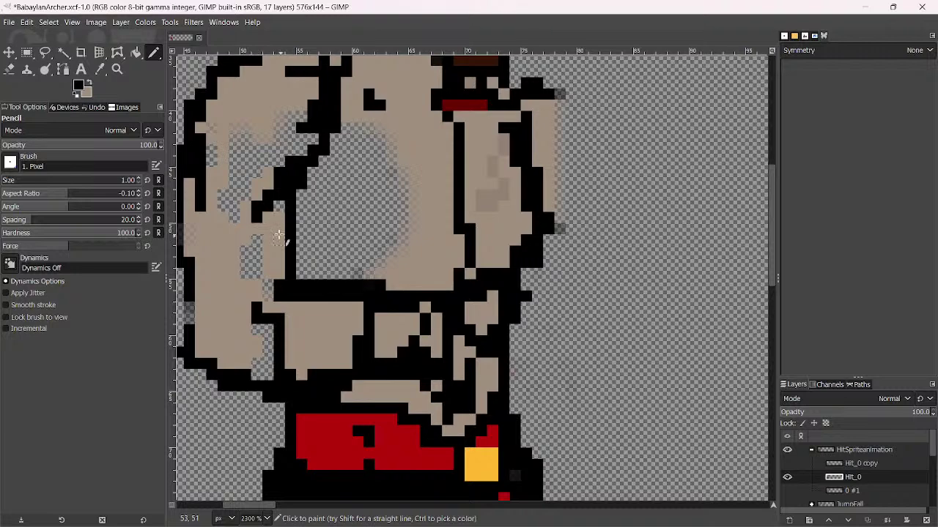
scroll(241, 194, "left", 3)
mouse_move(316, 188)
left_mouse_down()
mouse_move(313, 263)
mouse_move(308, 207)
mouse_move(323, 276)
mouse_move(315, 270)
mouse_move(309, 178)
mouse_move(319, 164)
mouse_move(320, 282)
mouse_move(331, 303)
mouse_move(320, 313)
mouse_move(320, 288)
mouse_move(316, 345)
left_mouse_up()
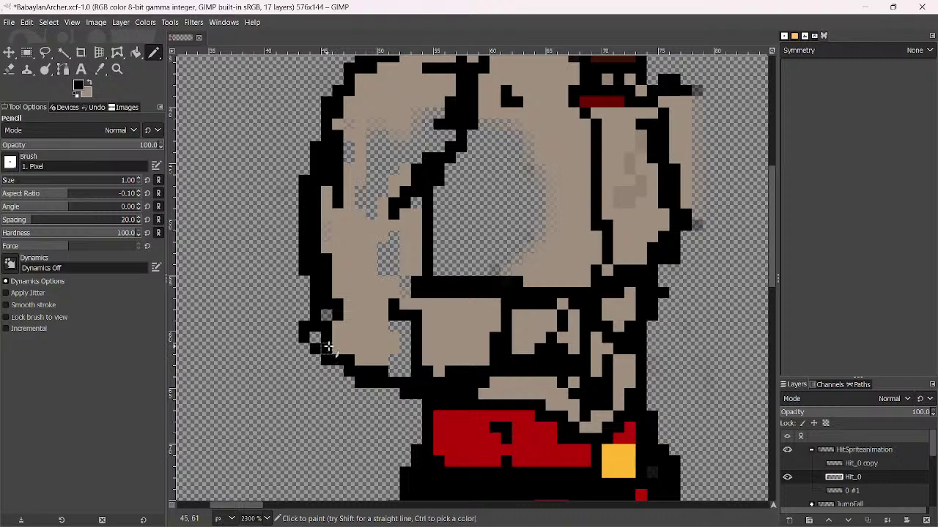
Fill the elbow and upper arm gaps with skin color, painting over the black divider between elbow and forearm
key("x")
left_click(326, 326)
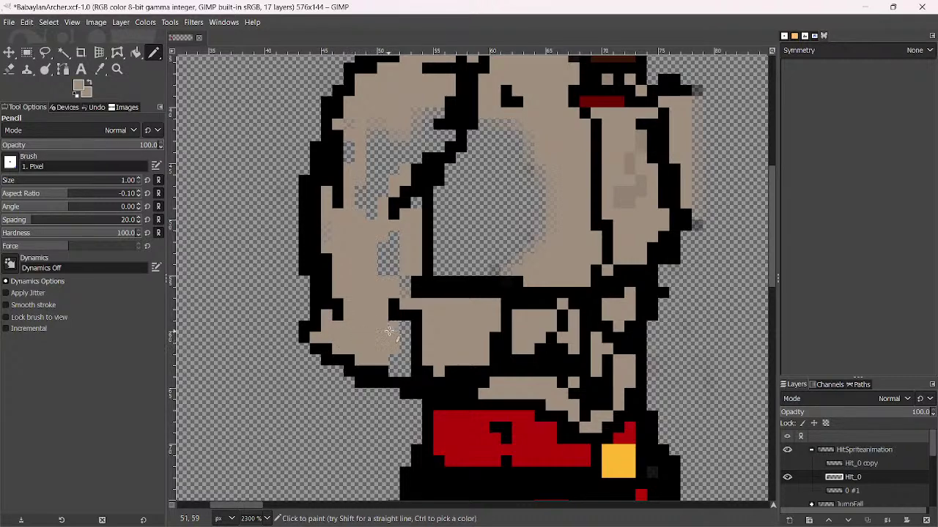
mouse_move(390, 334)
left_mouse_down()
mouse_move(390, 367)
mouse_move(402, 362)
mouse_move(405, 314)
mouse_move(417, 364)
left_mouse_up()
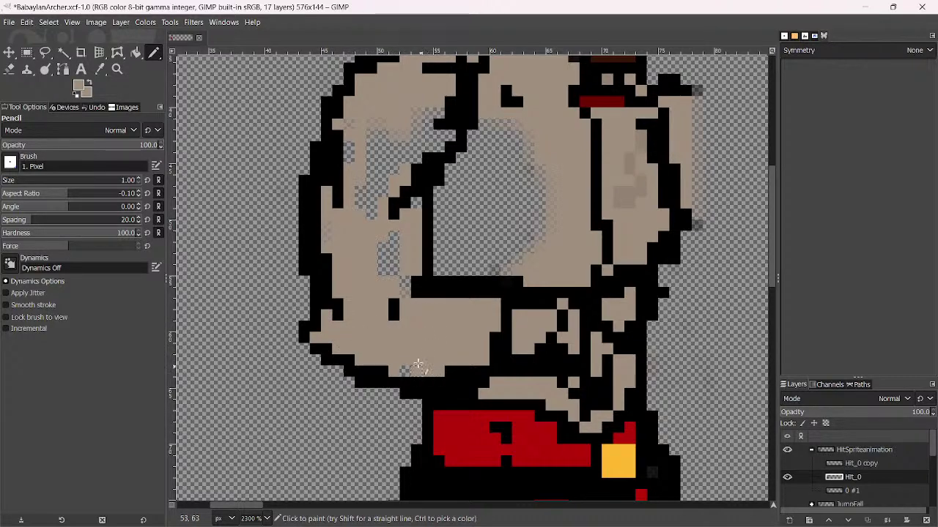
left_click(394, 307)
mouse_move(393, 261)
left_mouse_down()
mouse_move(391, 237)
mouse_move(401, 264)
mouse_move(371, 201)
mouse_move(366, 147)
mouse_move(346, 147)
left_mouse_up()
scroll(384, 132, "down", 3, "ctrl")
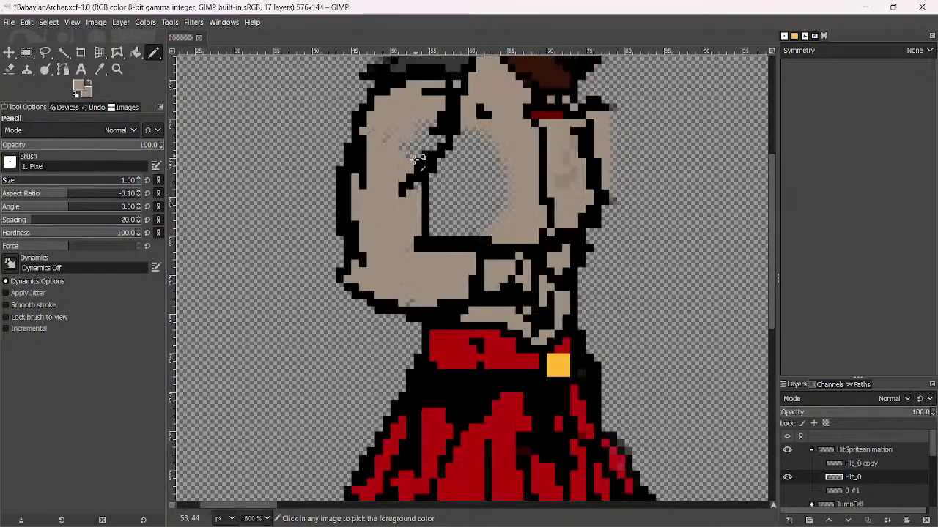
Fill the remaining transparent pixels below the shoulder and beside the arm's inner crease with skin color
scroll(294, 253, "up", 3, "ctrl")
scroll(294, 253, "up", 2, "ctrl")
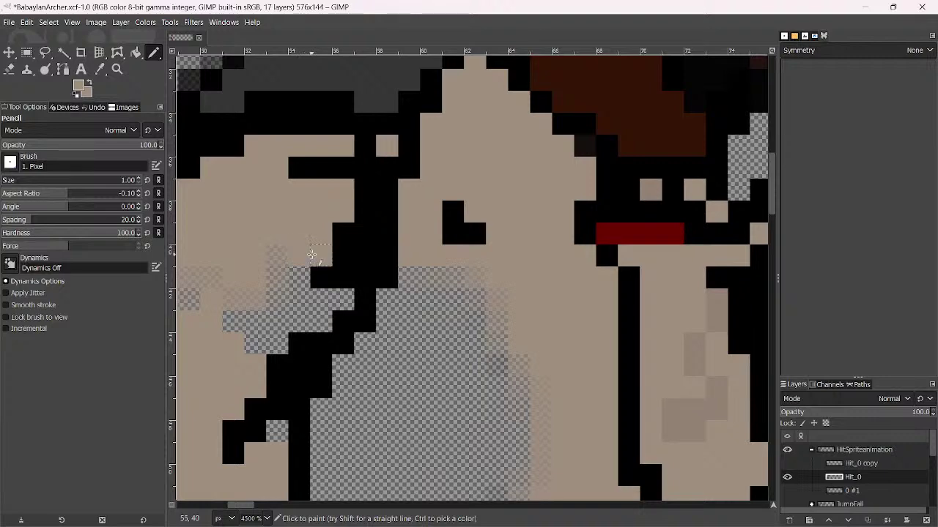
mouse_move(310, 252)
left_mouse_down()
mouse_move(271, 313)
mouse_move(270, 266)
mouse_move(237, 301)
mouse_move(271, 341)
left_mouse_up()
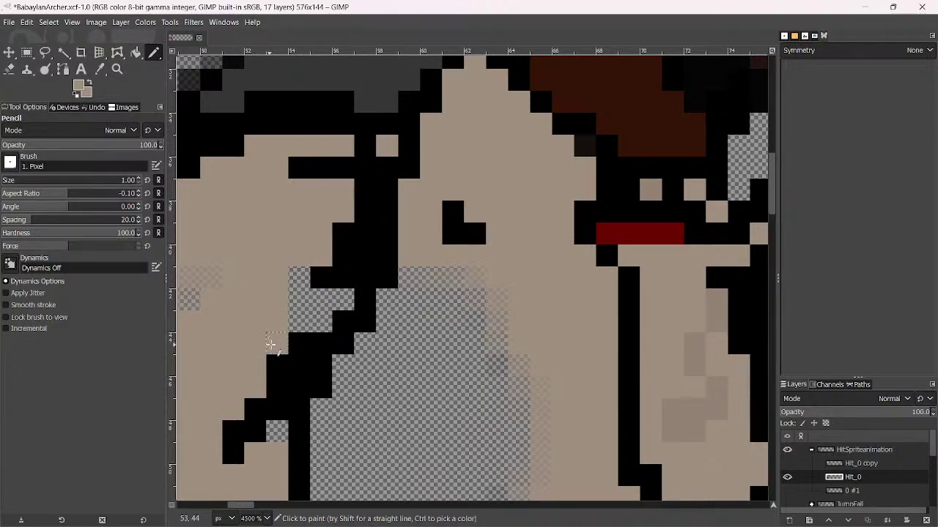
scroll(334, 268, "down", 1)
scroll(335, 269, "left", 2)
left_click(242, 233)
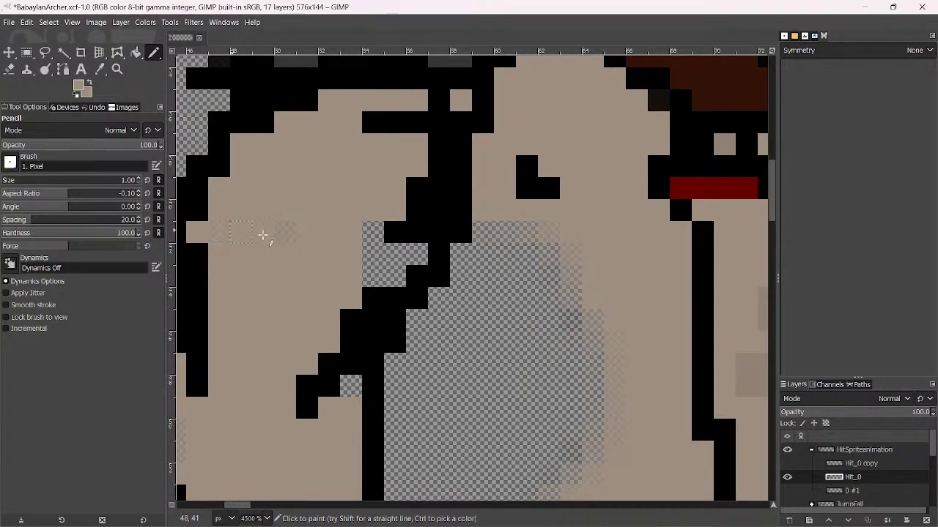
mouse_move(349, 252)
left_mouse_down()
mouse_move(367, 235)
mouse_move(369, 282)
mouse_move(338, 333)
mouse_move(395, 277)
left_mouse_up()
left_click(403, 257)
scroll(335, 344, "down", 3)
scroll(340, 351, "up", 3)
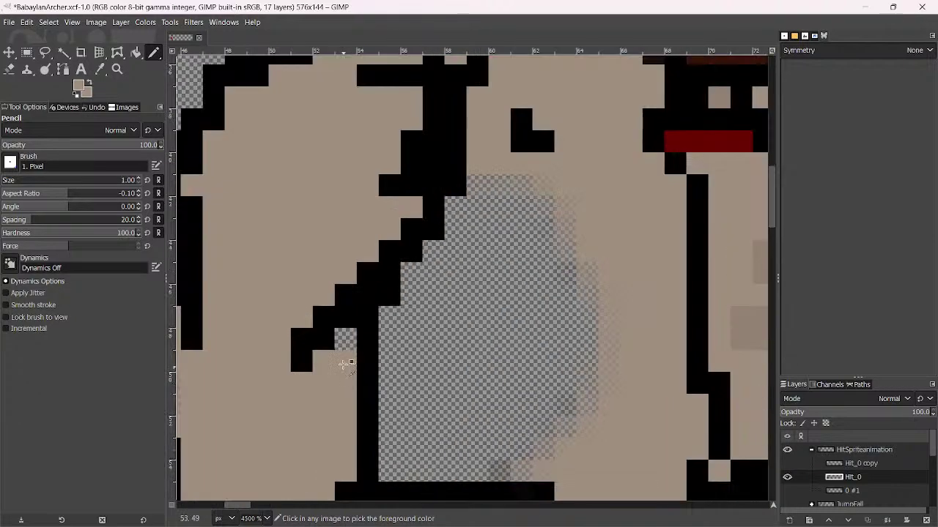
left_click(340, 341)
scroll(340, 341, "down", 3)
scroll(340, 308, "up", 3)
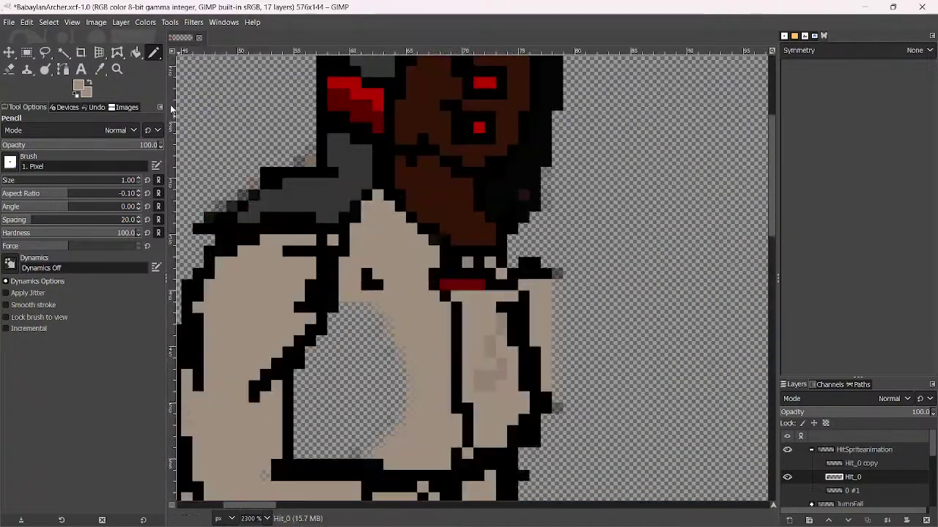
Select the transparent hole in the torso with Fuzzy Select, bucket-fill it with skin color, and clear the selection
left_click(65, 53)
left_click(343, 360)
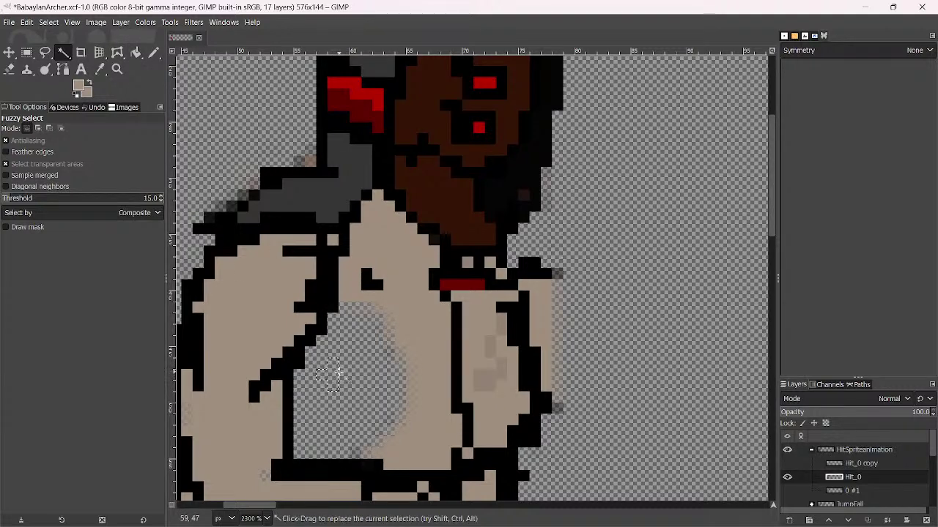
key("shift+b")
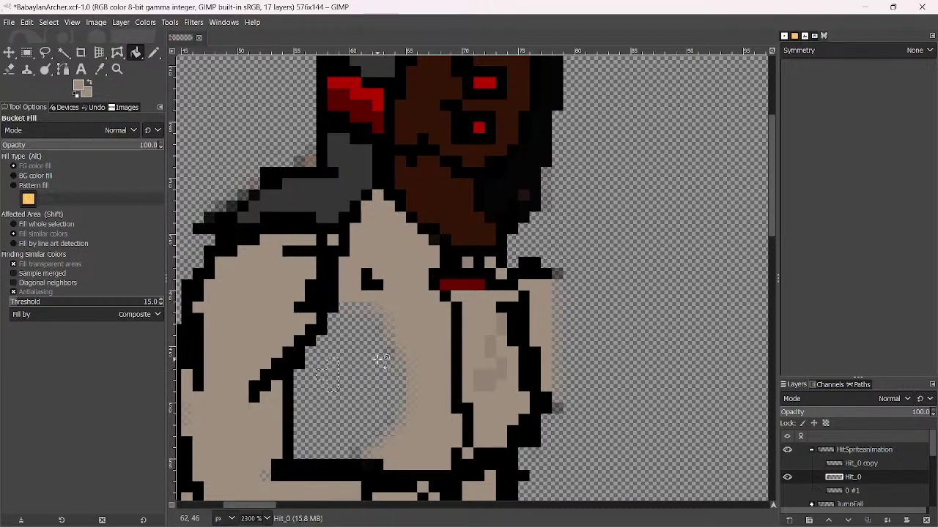
scroll(368, 396, "down", 3)
scroll(368, 396, "left", 2)
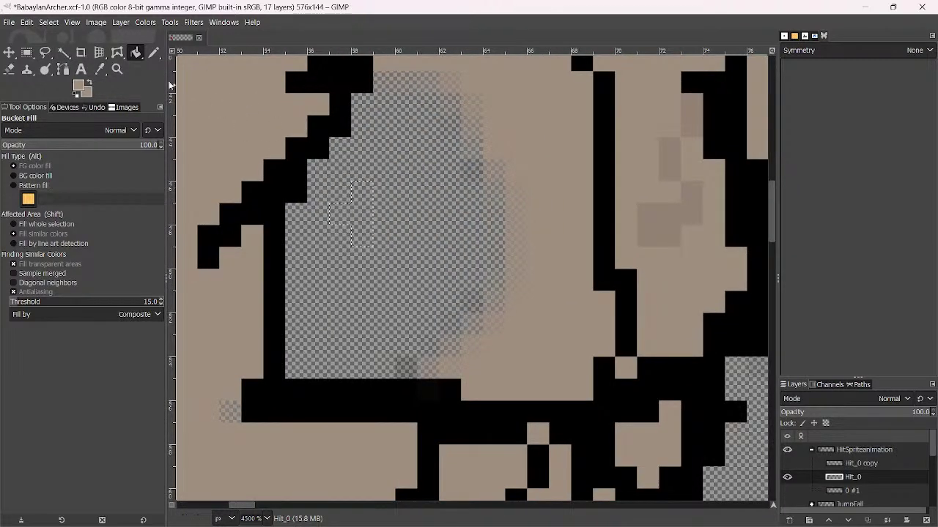
key("u")
left_click(425, 212)
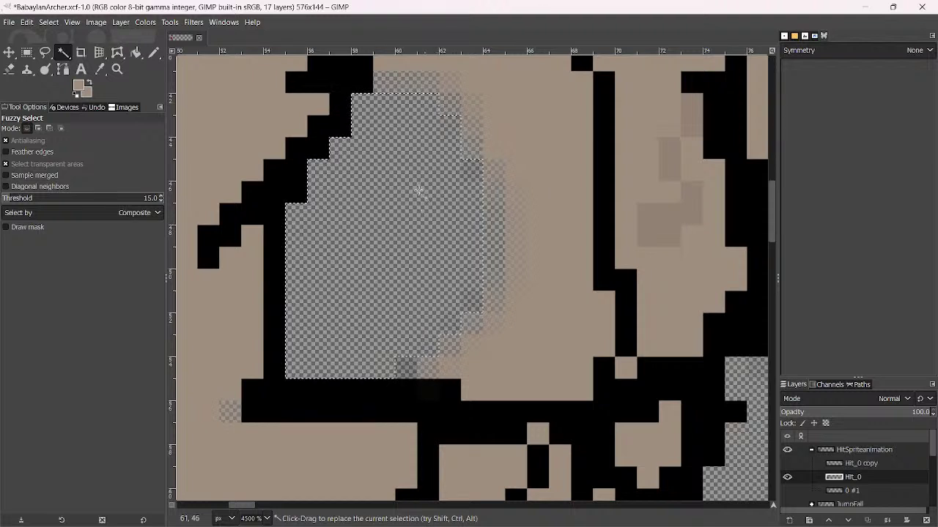
key("shift+b")
left_click(438, 194)
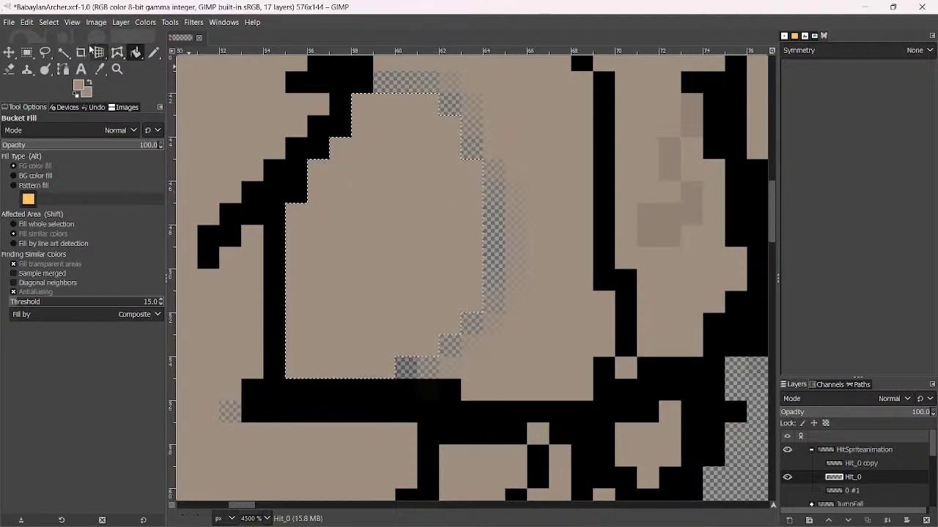
left_click(48, 22)
left_click(63, 49)
Paint the semi-transparent fringe around the torso fill with the Pencil in sampled skin color
left_click(153, 53)
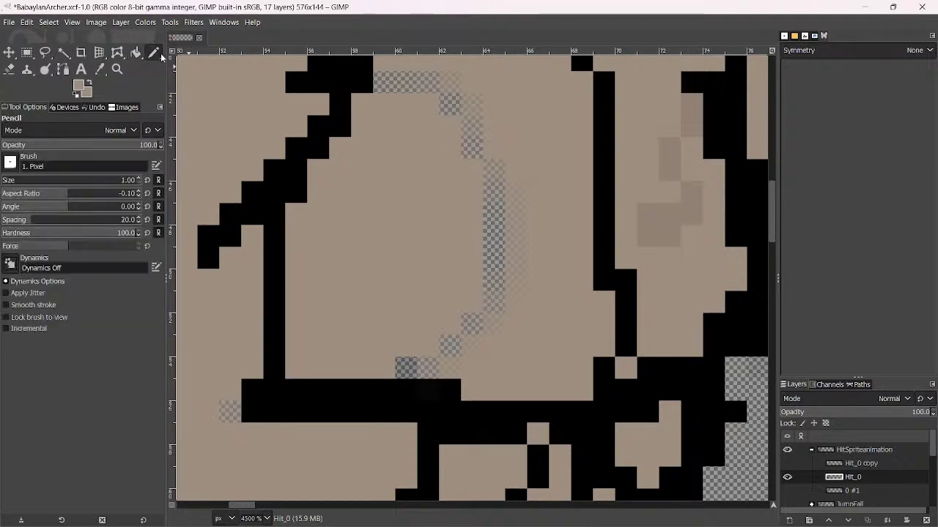
left_click(80, 93)
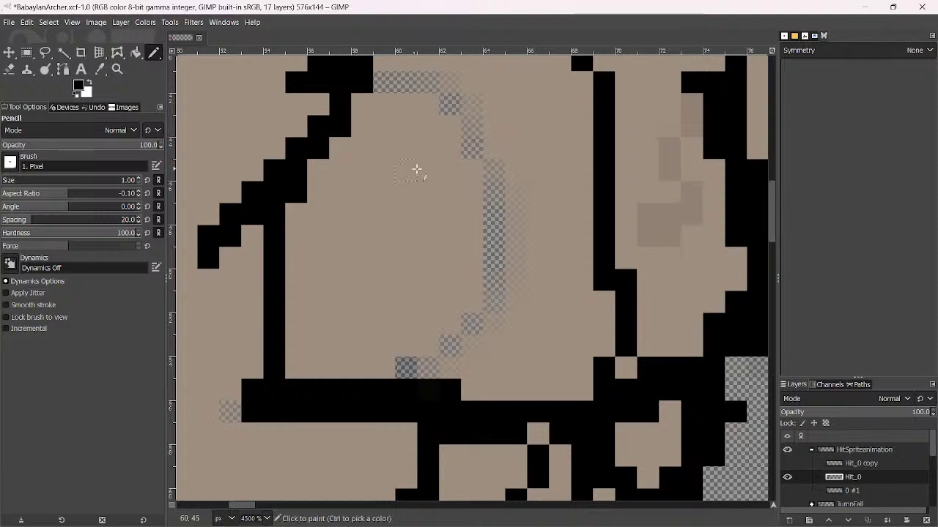
left_click_drag(472, 139, 474, 194)
mouse_move(472, 121)
left_mouse_down()
mouse_move(495, 240)
mouse_move(479, 135)
mouse_move(476, 271)
left_mouse_up()
left_click(516, 204, "ctrl")
left_click(407, 369)
mouse_move(392, 364)
left_mouse_down()
mouse_move(474, 321)
mouse_move(458, 352)
mouse_move(427, 366)
left_mouse_up()
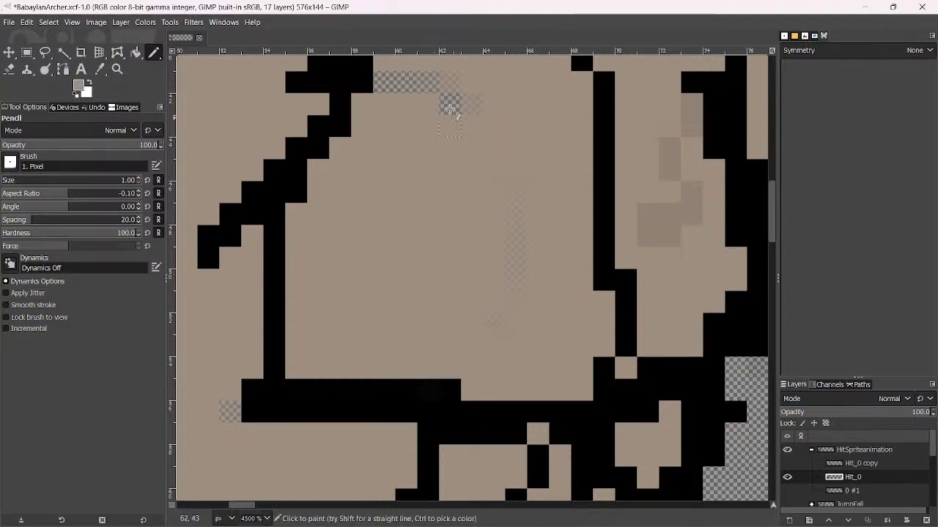
mouse_move(447, 102)
left_mouse_down()
mouse_move(384, 105)
mouse_move(384, 84)
left_mouse_up()
scroll(444, 115, "down", 10)
scroll(464, 178, "up", 4)
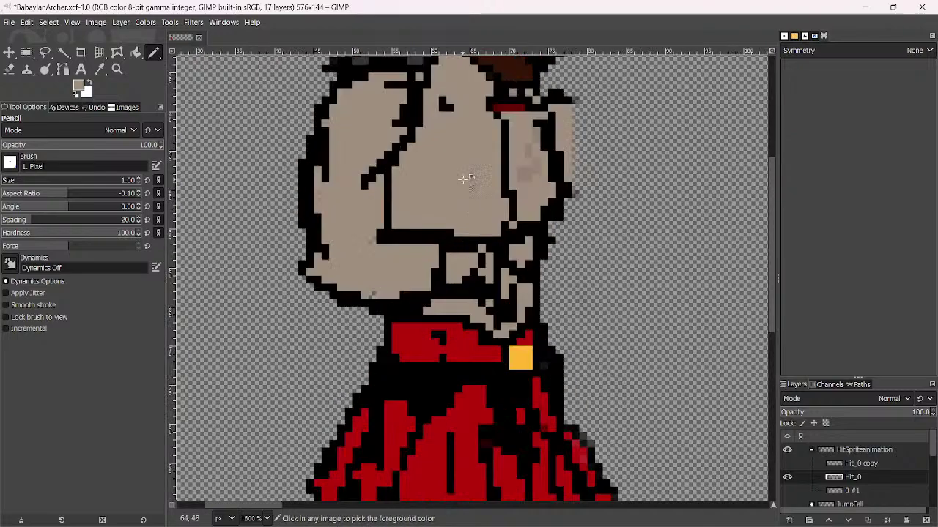
Paint over the dark red strip at the top of the far arm with skin color
scroll(447, 193, "down", 4)
scroll(476, 201, "up", 3)
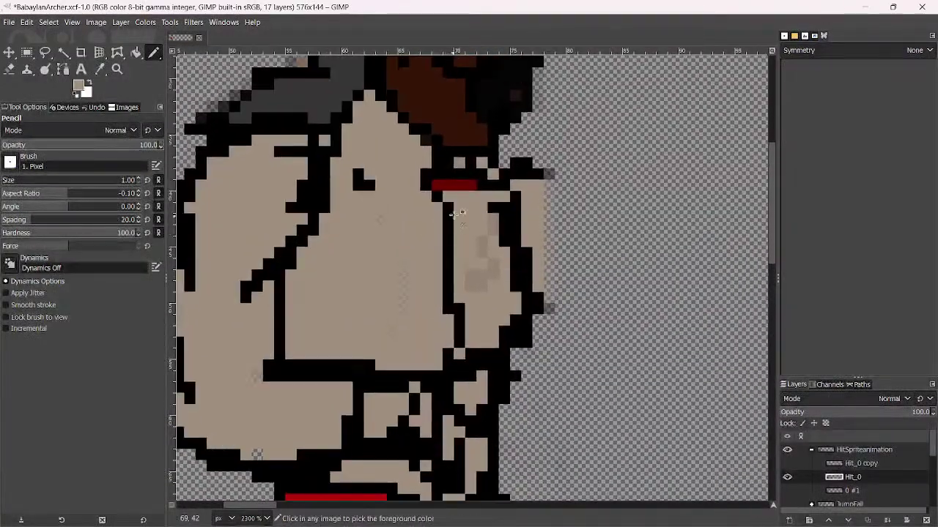
left_click_drag(472, 184, 442, 185)
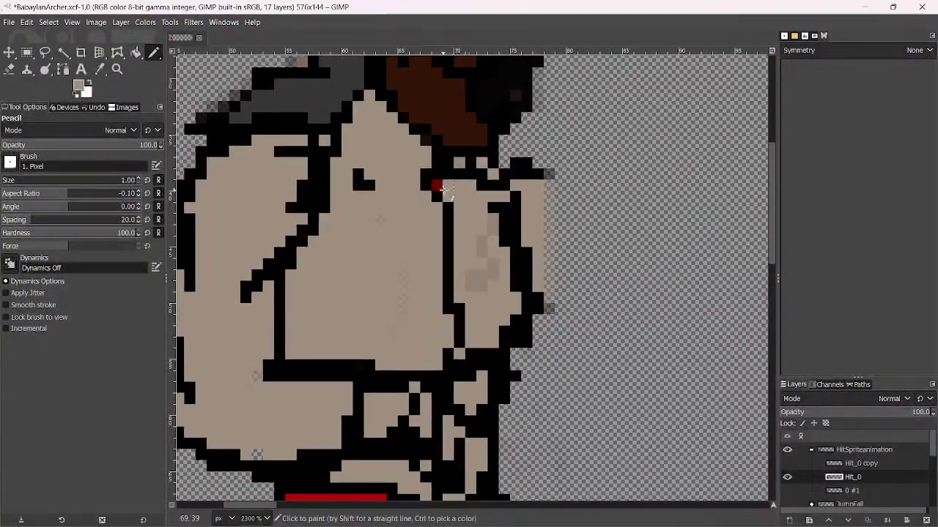
scroll(444, 192, "down", 4)
scroll(416, 205, "up", 2)
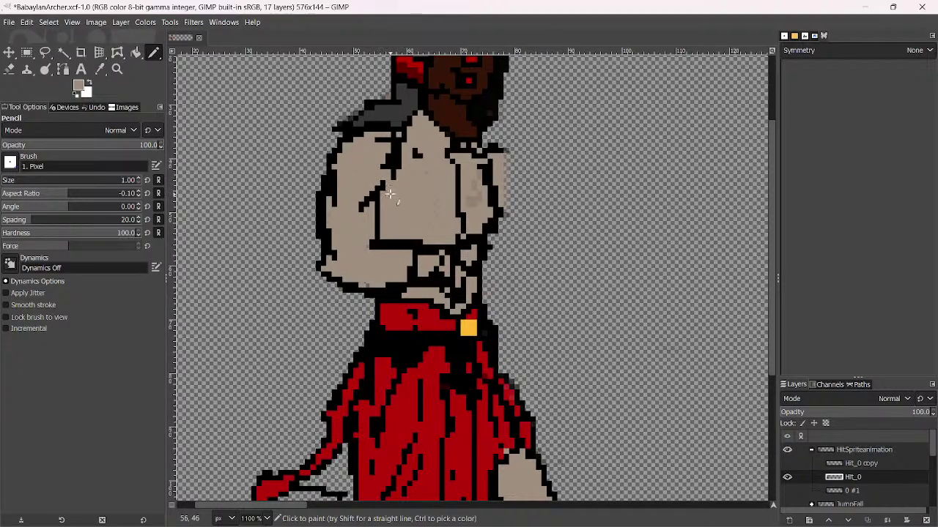
Sample black, draw a rounded torso contour beside the near arm and above the forearm, and thicken the line along the far arm
left_click(389, 181, "ctrl")
mouse_move(386, 195)
left_mouse_down()
mouse_move(392, 219)
mouse_move(387, 194)
mouse_move(397, 227)
mouse_move(386, 198)
left_mouse_up()
scroll(410, 220, "down", 2)
scroll(434, 167, "up", 3)
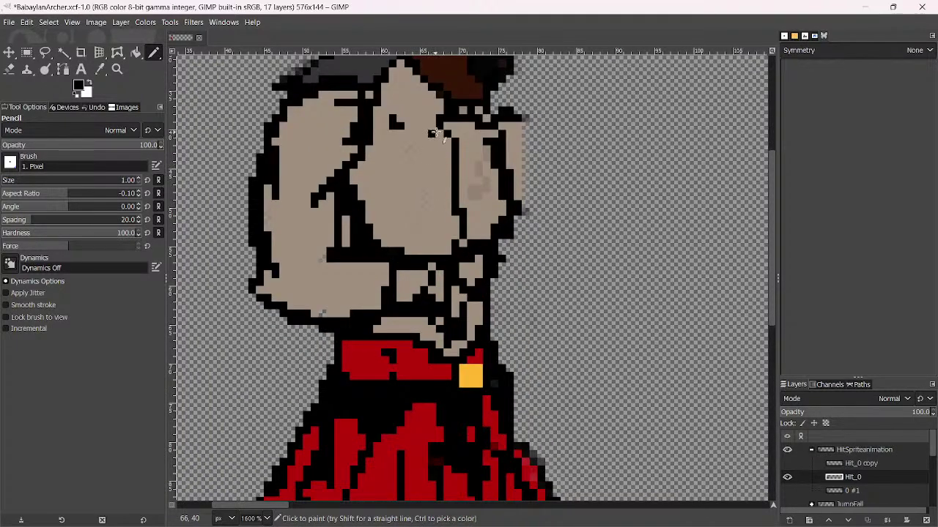
scroll(465, 189, "down", 2)
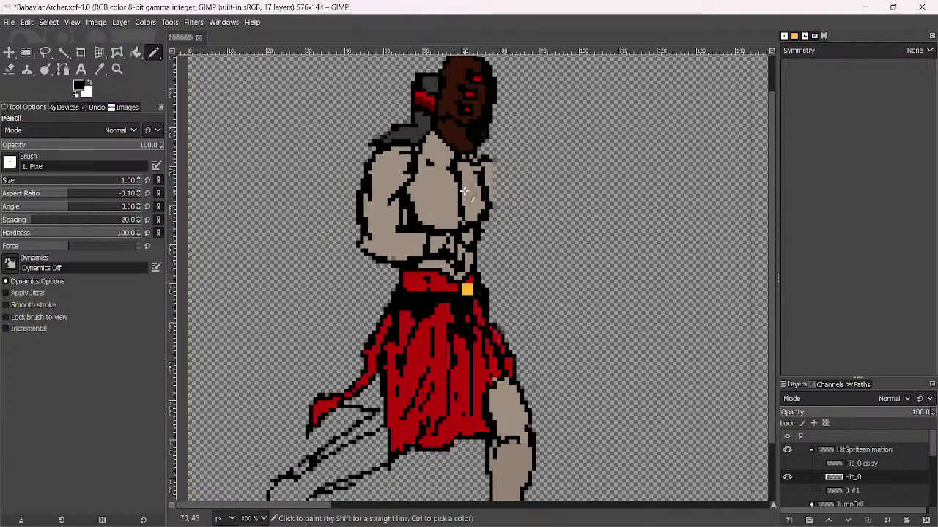
scroll(465, 191, "up", 3)
scroll(476, 212, "down", 2)
scroll(491, 239, "up", 2)
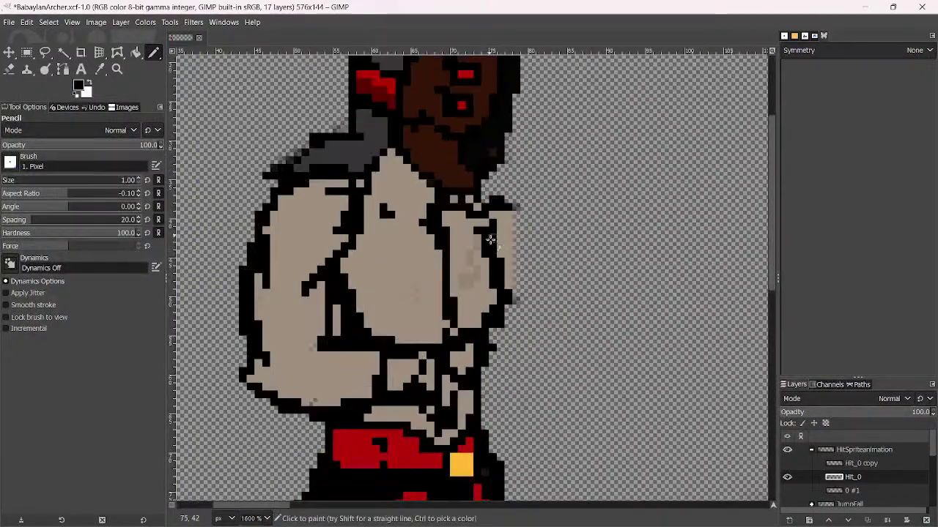
Draw a black outer contour along the far arm and erase the excess pixels outside it
mouse_move(490, 239)
left_mouse_down()
mouse_move(349, 126)
mouse_move(391, 202)
left_mouse_up()
left_click_drag(367, 111, 377, 187)
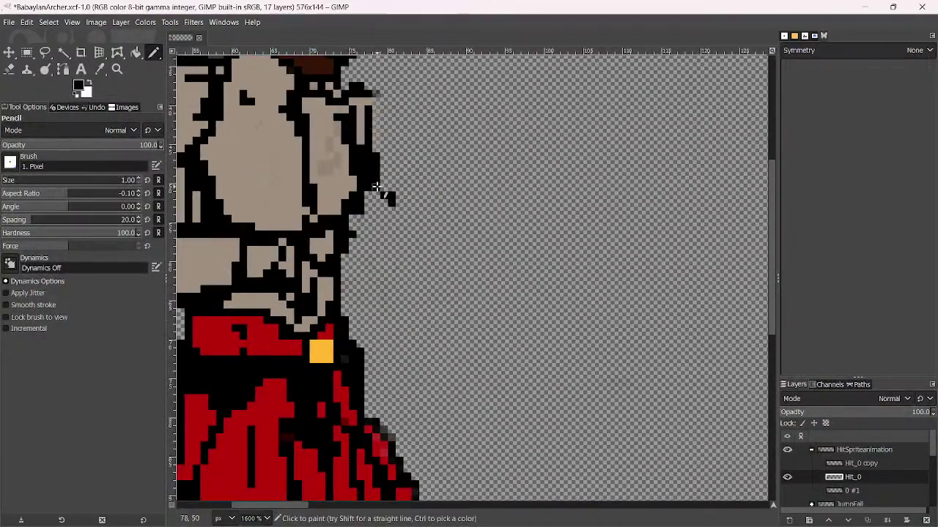
key("shift+e")
mouse_move(359, 110)
left_mouse_down()
mouse_move(370, 137)
mouse_move(362, 128)
mouse_move(365, 108)
mouse_move(373, 147)
mouse_move(374, 107)
mouse_move(372, 149)
mouse_move(392, 200)
left_mouse_up()
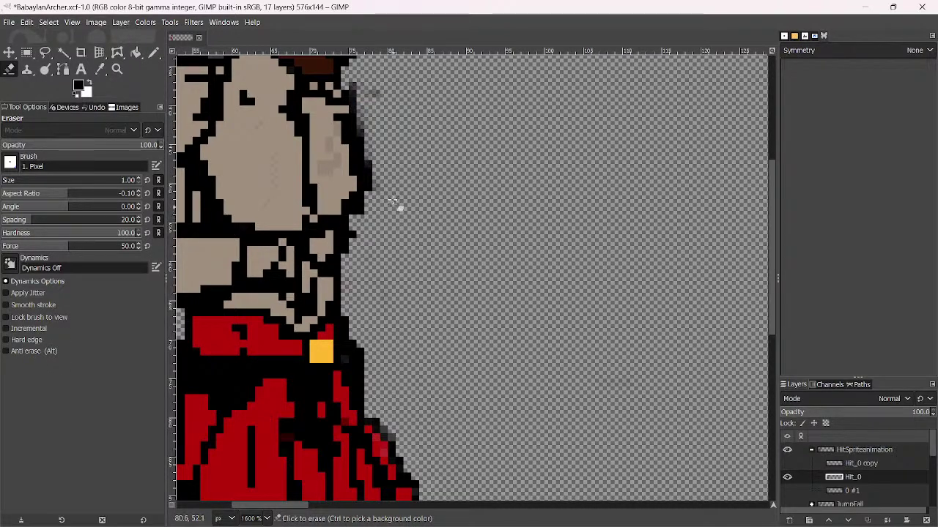
left_click(410, 221)
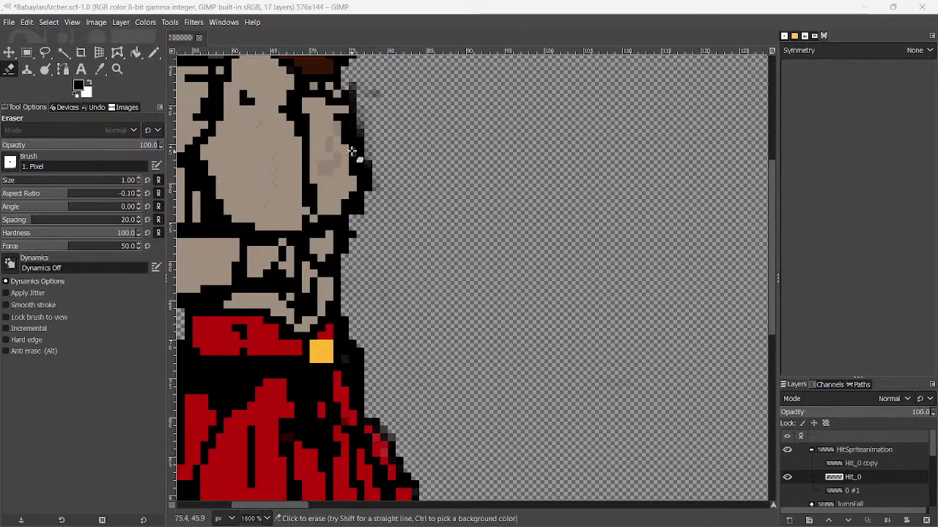
Erase the semi-transparent fringe pixels beside the head and the far shoulder
scroll(356, 121, "up", 2, "ctrl")
scroll(356, 120, "up", 3)
scroll(398, 252, "up", 1, "ctrl")
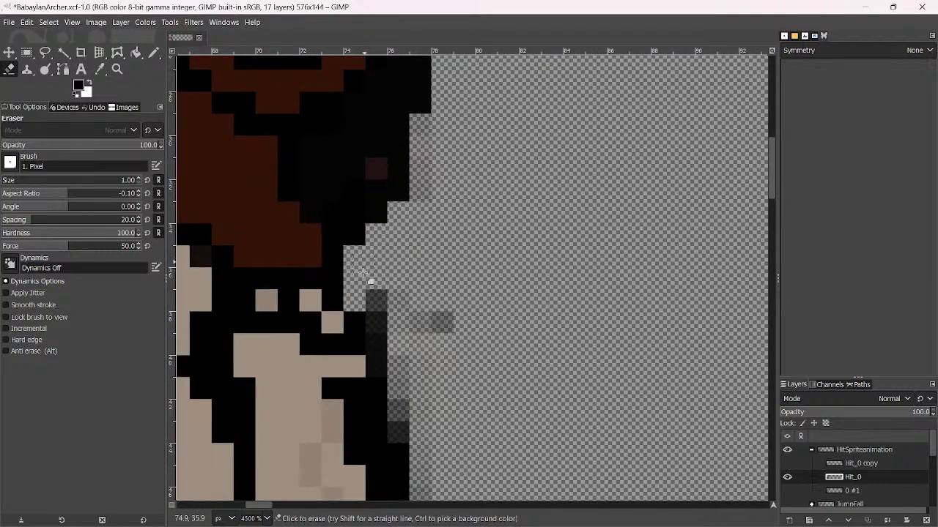
mouse_move(411, 297)
left_mouse_down()
mouse_move(412, 356)
mouse_move(377, 318)
mouse_move(351, 320)
mouse_move(341, 306)
mouse_move(337, 318)
mouse_move(371, 340)
mouse_move(385, 396)
mouse_move(399, 393)
mouse_move(450, 286)
mouse_move(433, 146)
mouse_move(425, 199)
left_mouse_up()
scroll(425, 199, "down", 6)
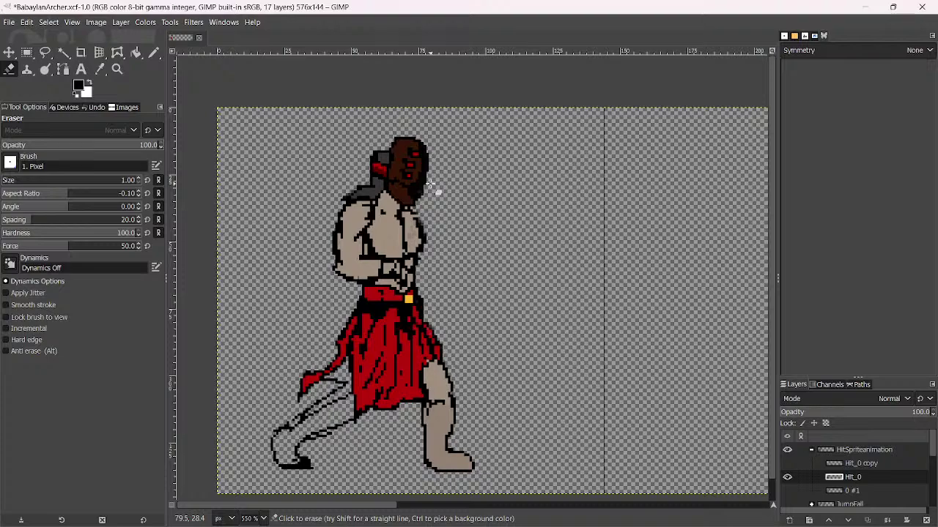
key("ctrl")
scroll(364, 352, "up", 2)
scroll(366, 324, "down", 2)
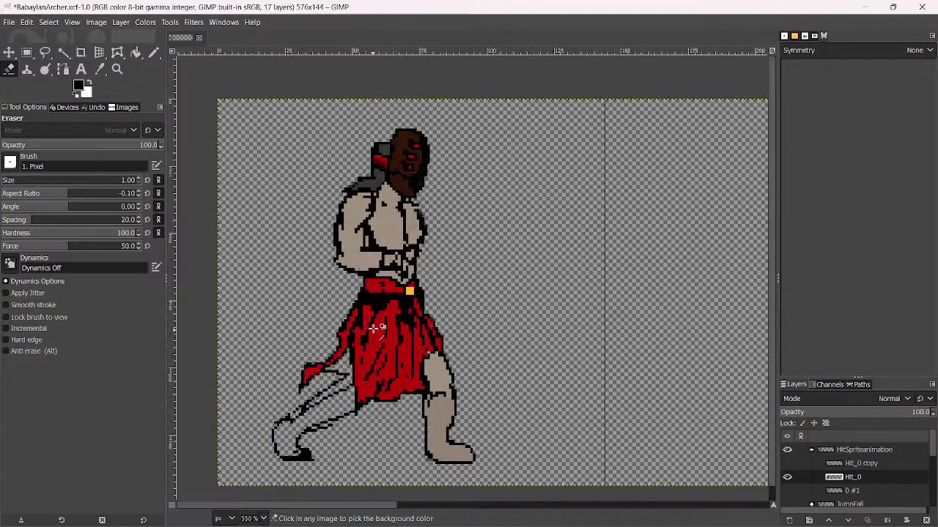
scroll(387, 316, "down", 2)
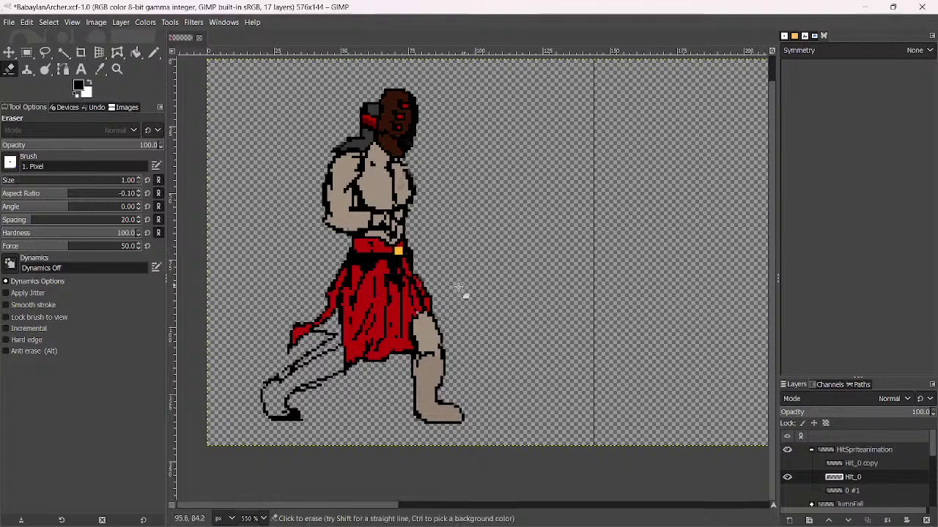
scroll(427, 286, "up", 2)
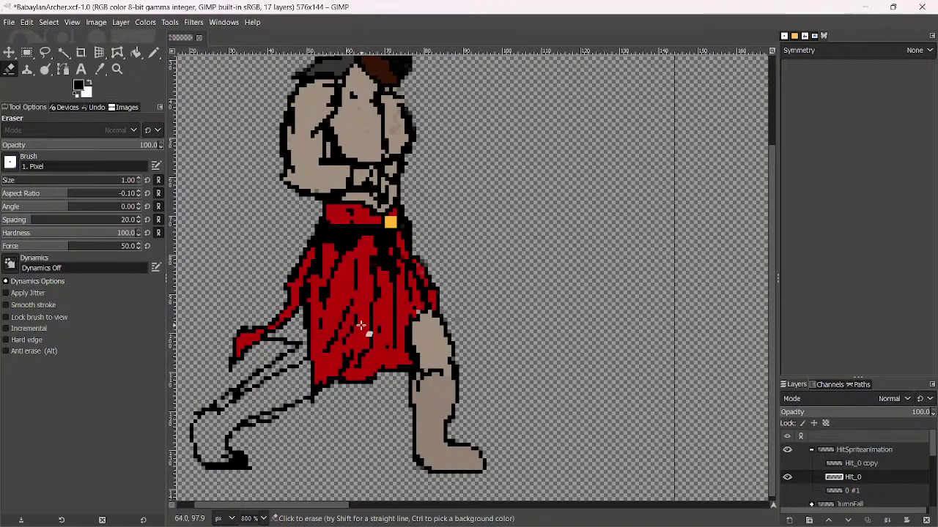
Sample the skirt's red with the Pencil and paint a short vertical strip in the gap between the trailing cloth and the skirt
key("n")
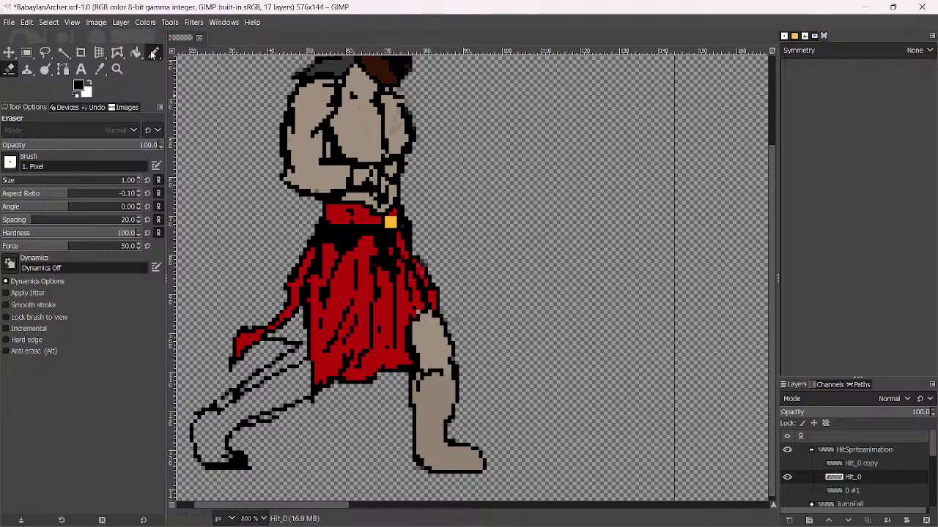
scroll(323, 329, "up", 3)
left_click(331, 339, "ctrl")
scroll(341, 337, "down", 3)
scroll(342, 337, "left", 1)
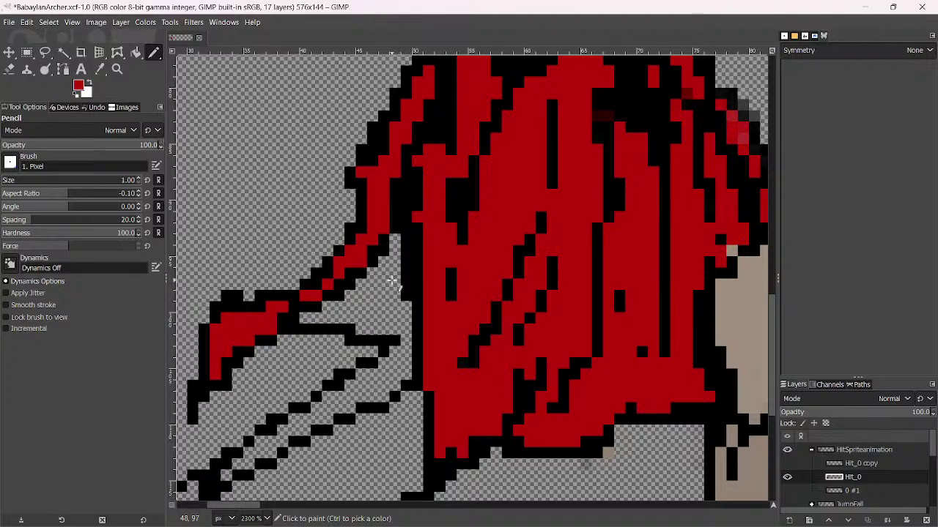
key("ctrl")
left_click_drag(396, 253, 394, 290)
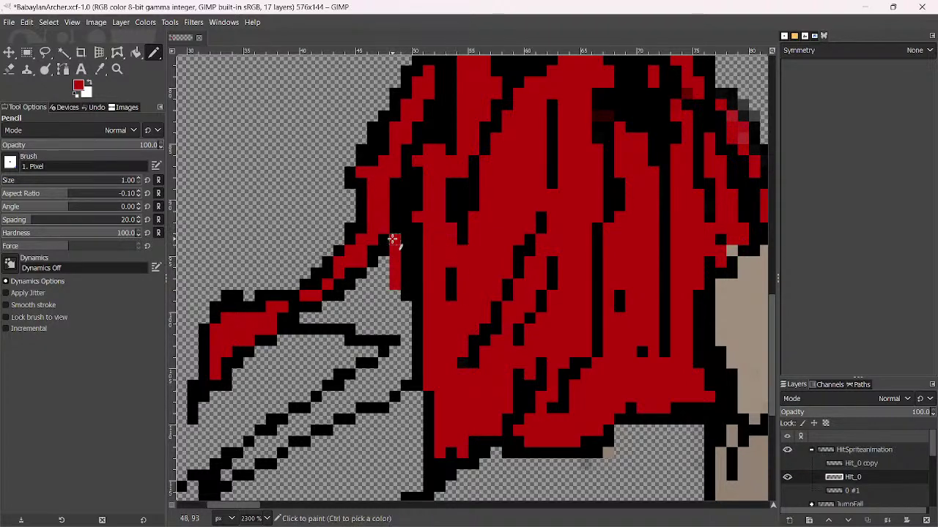
Darken the foreground red and paint the gap between the trailing cloth and the skirt with it
left_click(79, 87)
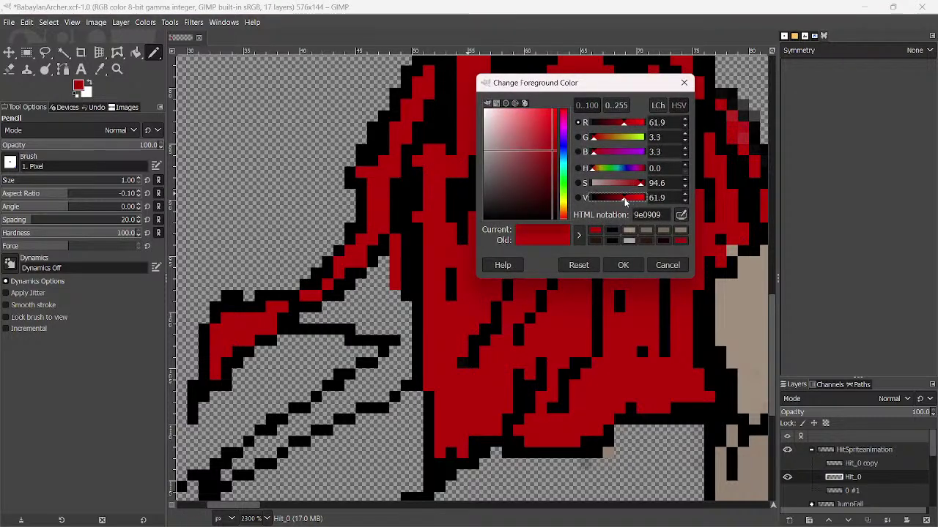
left_click_drag(625, 202, 617, 204)
left_click(622, 265)
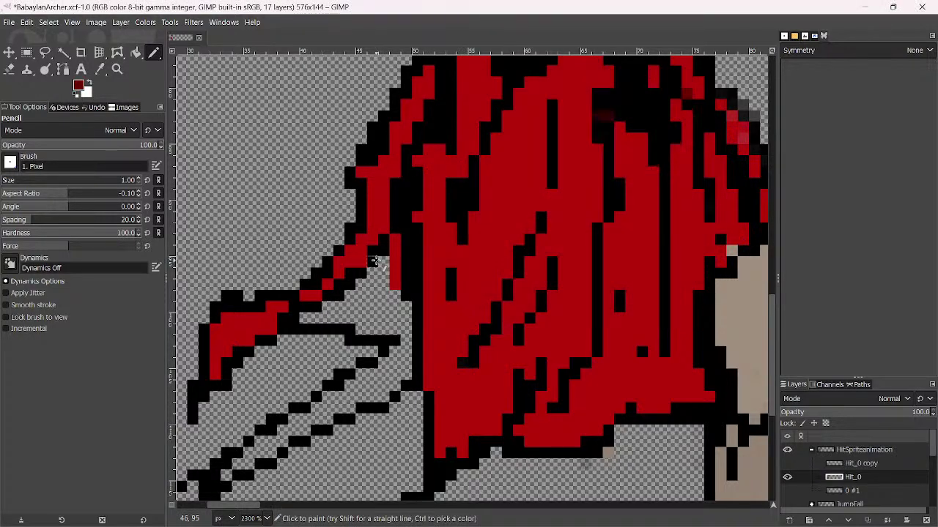
mouse_move(394, 245)
left_mouse_down()
mouse_move(394, 282)
mouse_move(394, 239)
mouse_move(394, 273)
mouse_move(385, 269)
mouse_move(306, 316)
mouse_move(352, 309)
mouse_move(327, 316)
mouse_move(397, 328)
mouse_move(405, 310)
mouse_move(387, 316)
mouse_move(394, 306)
mouse_move(359, 304)
left_mouse_up()
left_click(361, 284)
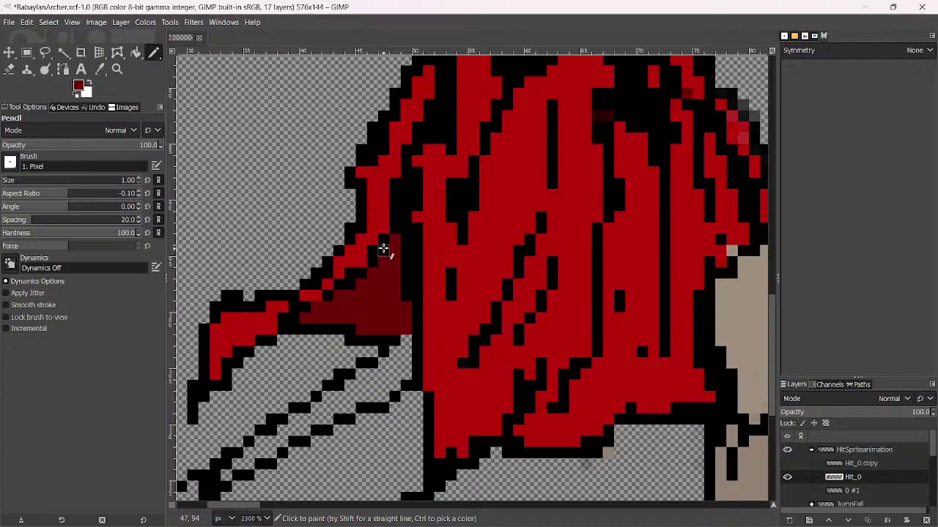
Sample black and draw the outline at the lower corner of the dark red cloth area, beside the skirt's rear edge
left_click(383, 250, "ctrl")
scroll(398, 199, "down", 4)
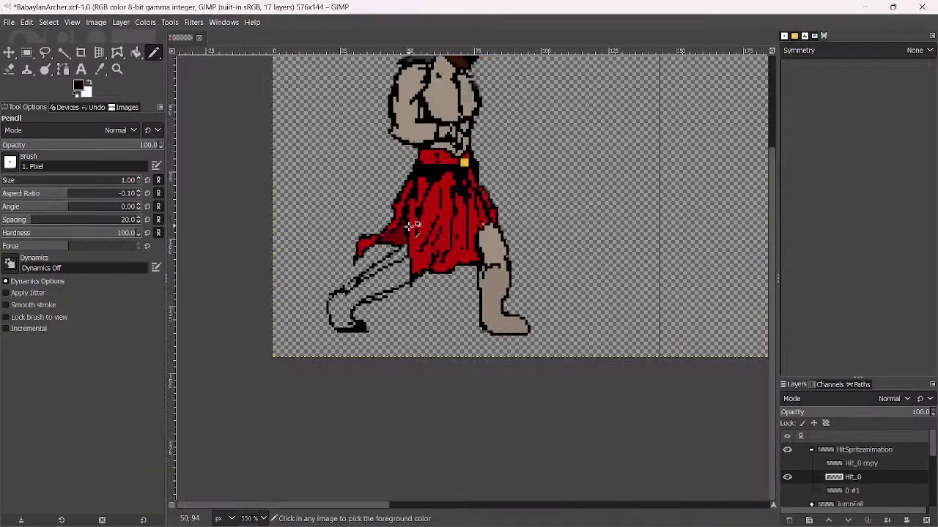
scroll(412, 227, "up", 1)
scroll(416, 182, "up", 1)
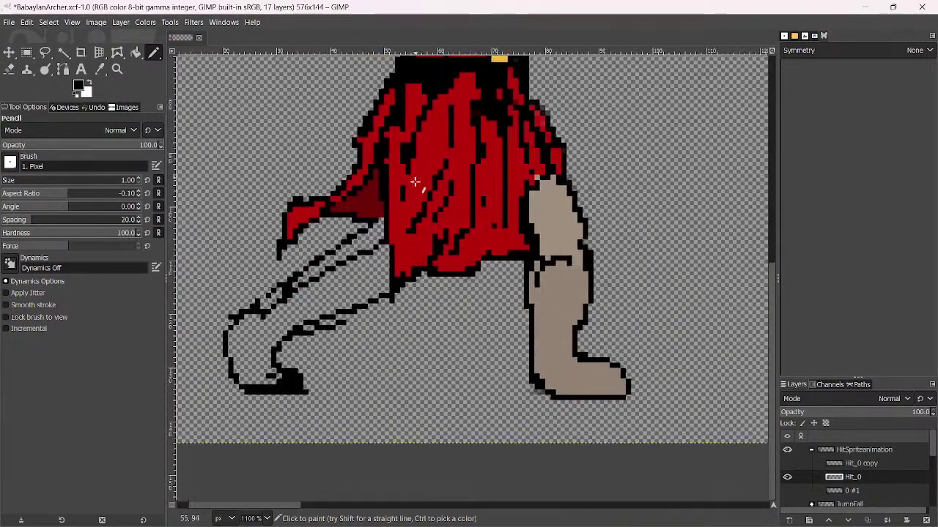
scroll(404, 227, "up", 2)
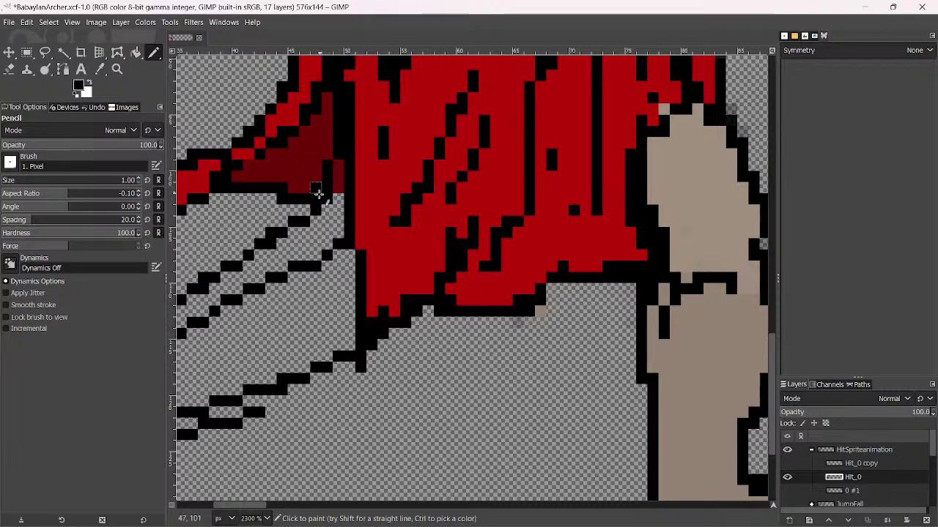
left_click(362, 198)
Repaint the skirt's rear edge beside the dark red area with sampled skirt red, and resample black for the outline
left_click(372, 245, "ctrl")
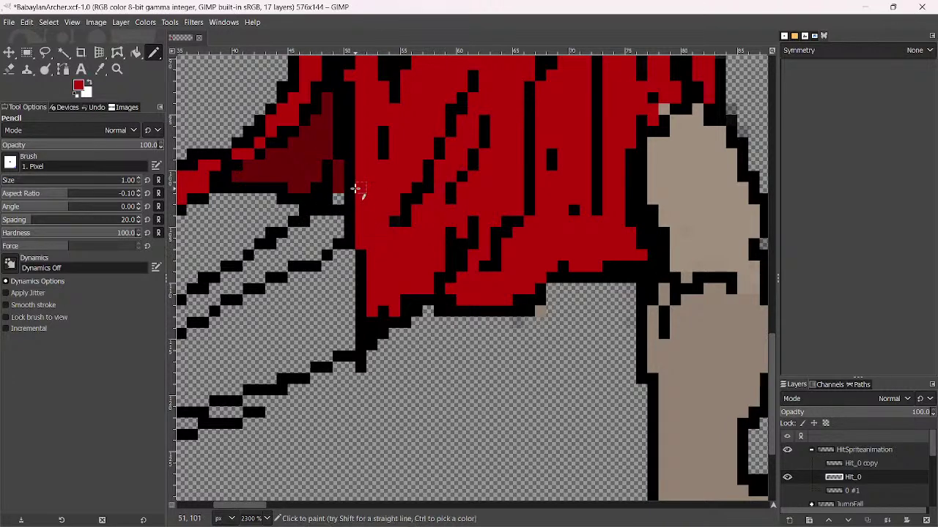
mouse_move(356, 193)
left_mouse_down()
mouse_move(341, 178)
mouse_move(348, 170)
left_mouse_up()
left_click(333, 216, "ctrl")
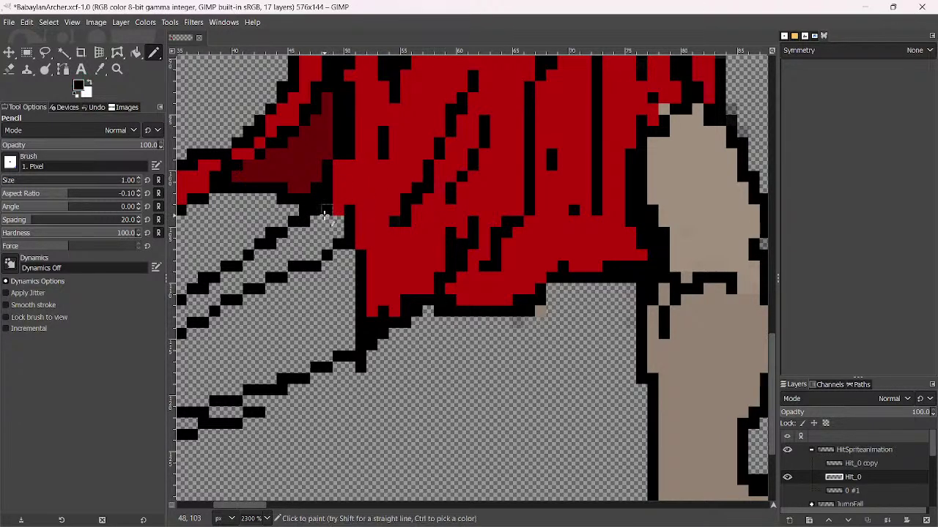
Paint a patch of sampled skin color on the upper rear thigh and thicken the rear leg's upper outline in black
scroll(358, 216, "down", 4)
left_click(443, 220, "ctrl")
scroll(307, 245, "up", 2)
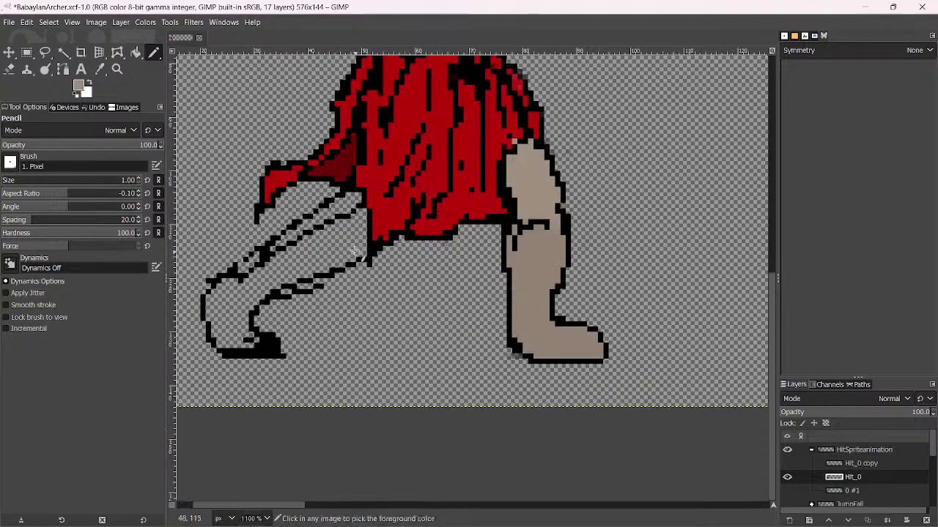
mouse_move(337, 211)
left_mouse_down()
mouse_move(315, 212)
mouse_move(295, 250)
mouse_move(338, 198)
left_mouse_up()
left_click(341, 196, "ctrl")
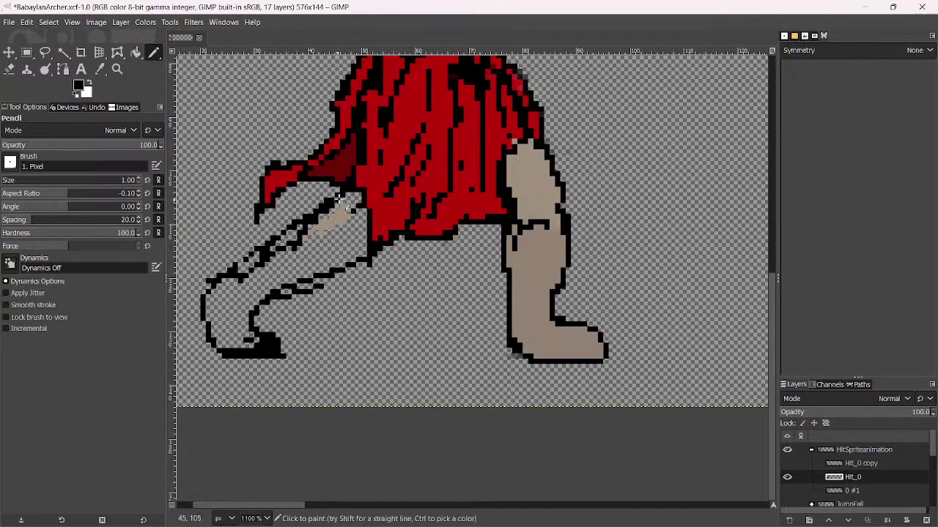
left_click_drag(258, 262, 242, 276)
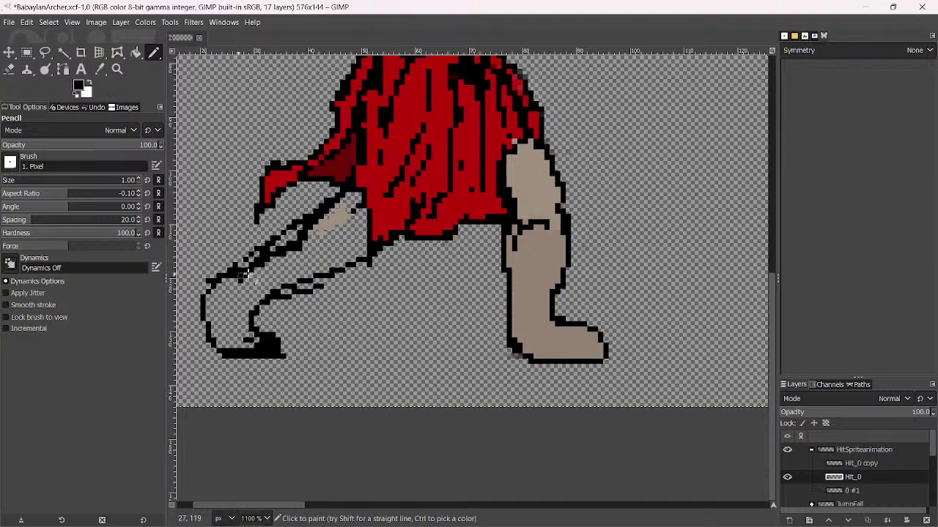
Erase the stray black pixels above the rear leg's upper outline
key("shift+e")
scroll(304, 220, "up", 3)
mouse_move(324, 210)
left_mouse_down()
mouse_move(253, 250)
mouse_move(331, 156)
mouse_move(318, 196)
mouse_move(325, 180)
mouse_move(325, 215)
mouse_move(250, 251)
mouse_move(256, 236)
mouse_move(242, 239)
mouse_move(228, 265)
mouse_move(281, 207)
mouse_move(290, 202)
mouse_move(299, 212)
mouse_move(308, 185)
mouse_move(296, 216)
left_mouse_up()
scroll(296, 217, "down", 2)
scroll(295, 217, "left", 3)
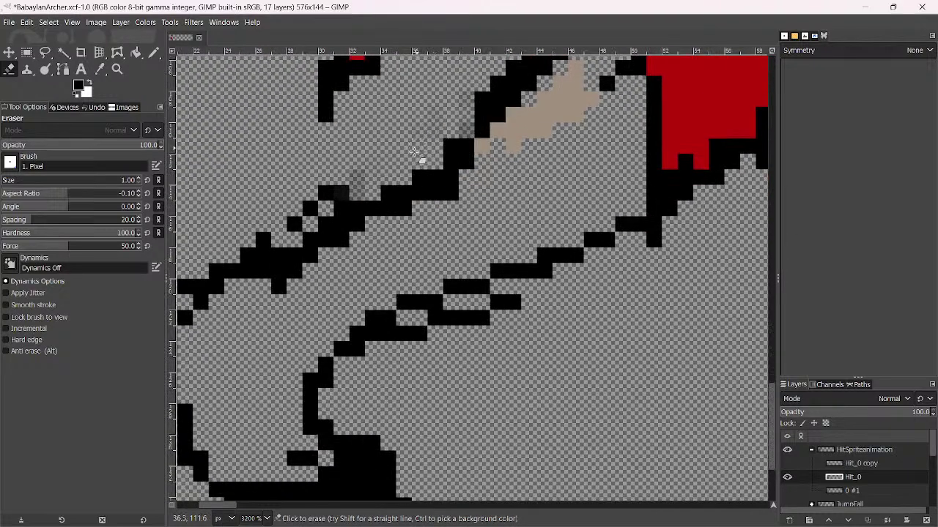
mouse_move(387, 194)
left_mouse_down()
mouse_move(303, 213)
mouse_move(262, 251)
mouse_move(249, 250)
left_mouse_up()
Select the rear leg's transparent interior with Fuzzy Select and bucket-fill it with white
scroll(249, 251, "down", 5)
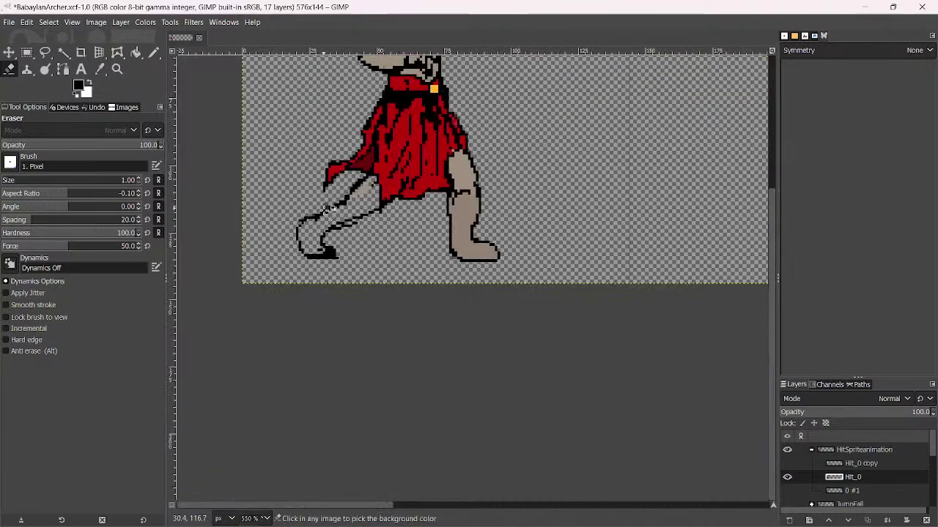
scroll(249, 251, "up", 3)
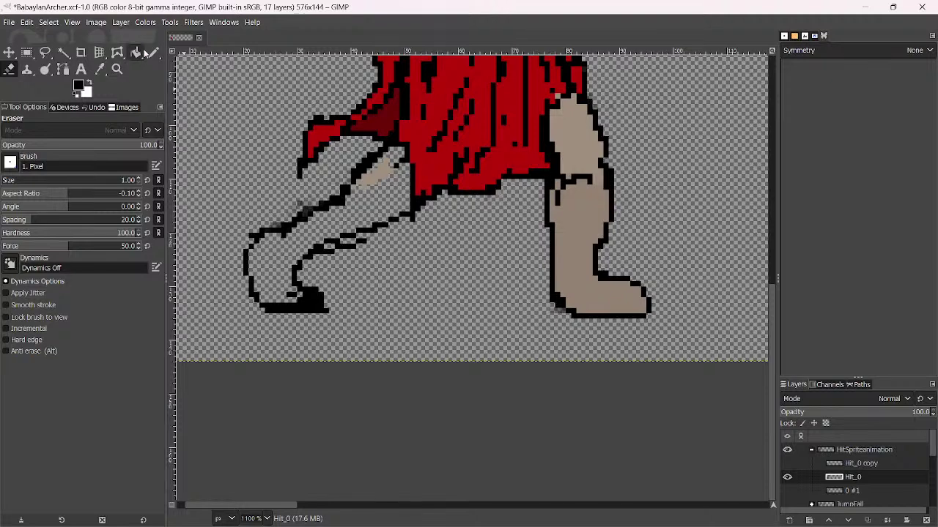
left_click(63, 52)
left_click(380, 210)
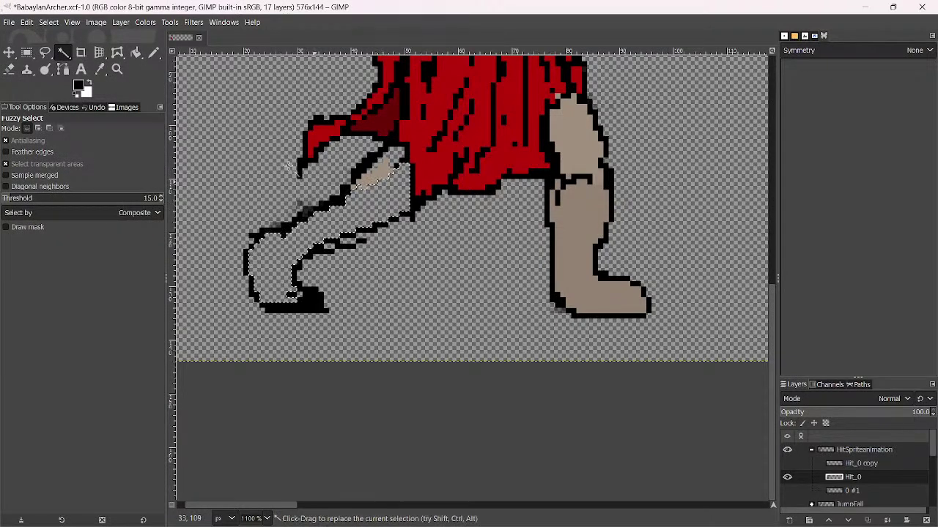
key("shift+b")
left_click(373, 208)
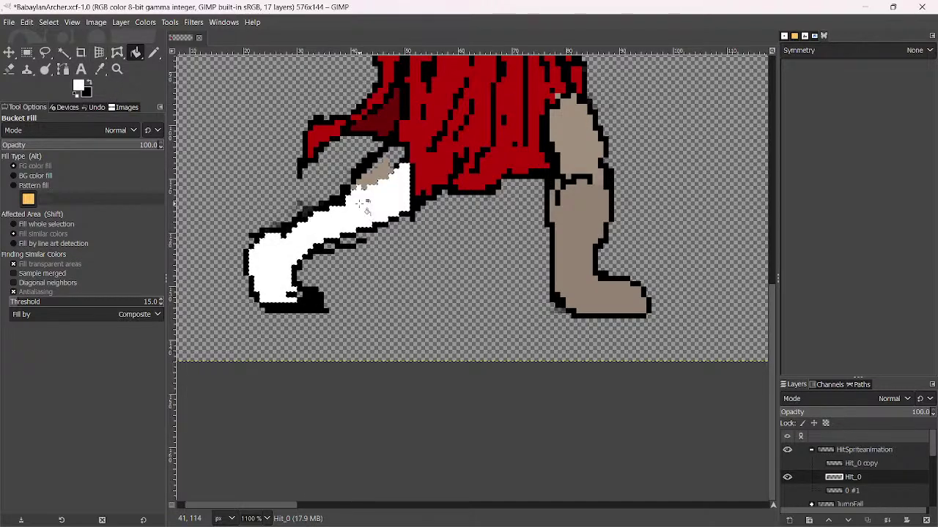
Sample the front leg's skin color, bucket-fill the selected rear leg with it, and clear the selection
left_click(154, 52)
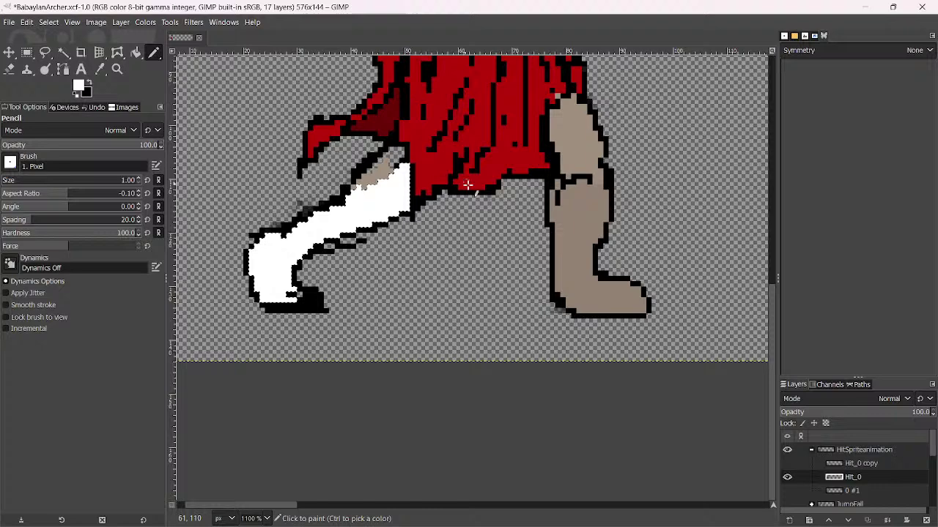
left_click(569, 213, "ctrl")
left_click(135, 52)
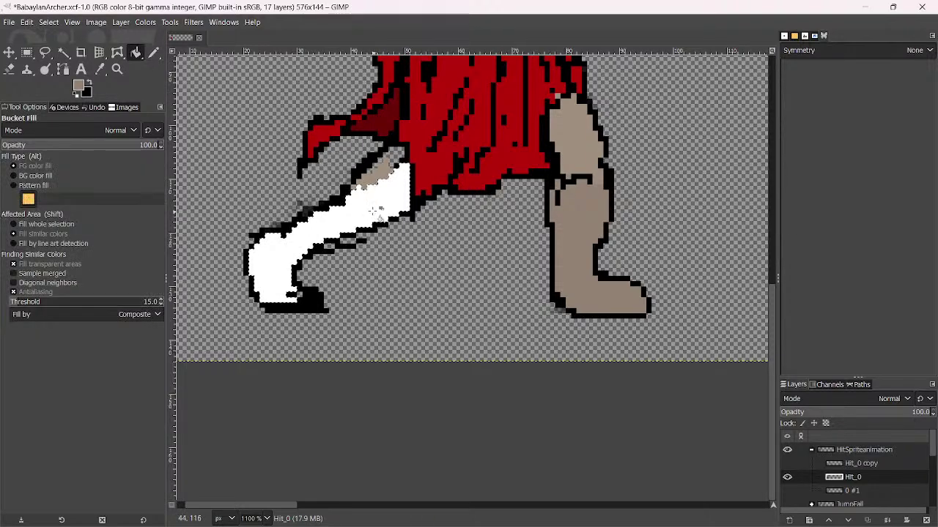
left_click(372, 208)
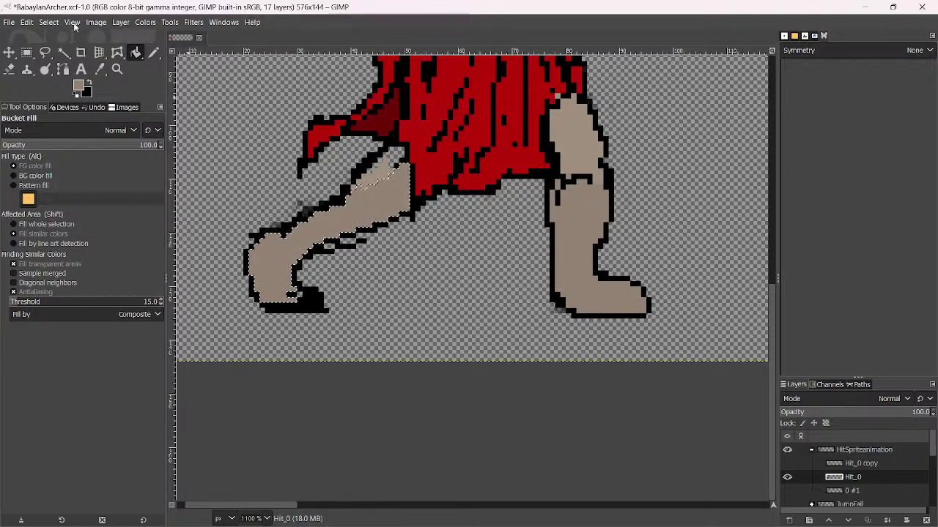
left_click(48, 22)
left_click(58, 52)
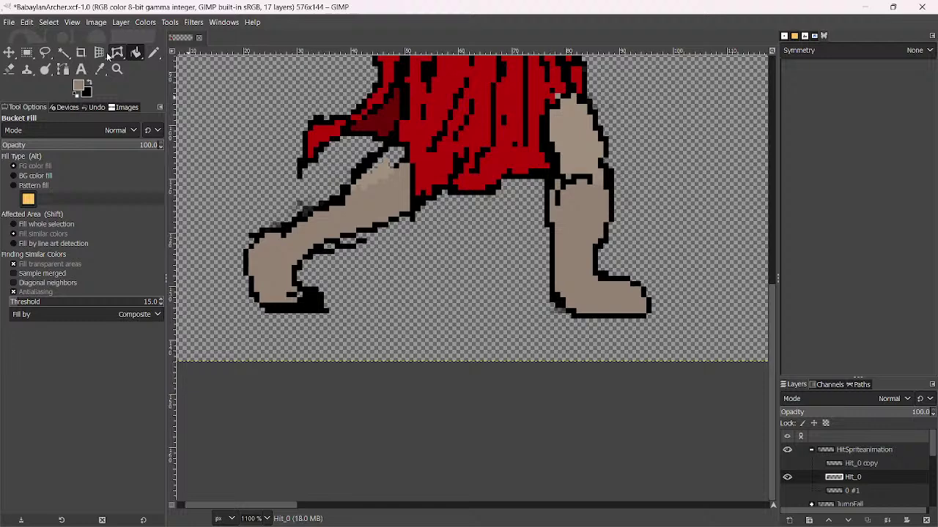
Save the file and paint the transparent gaps at the top of the rear thigh with skin color using the Pencil
left_click(154, 52)
scroll(395, 175, "up", 4)
key("ctrl+s")
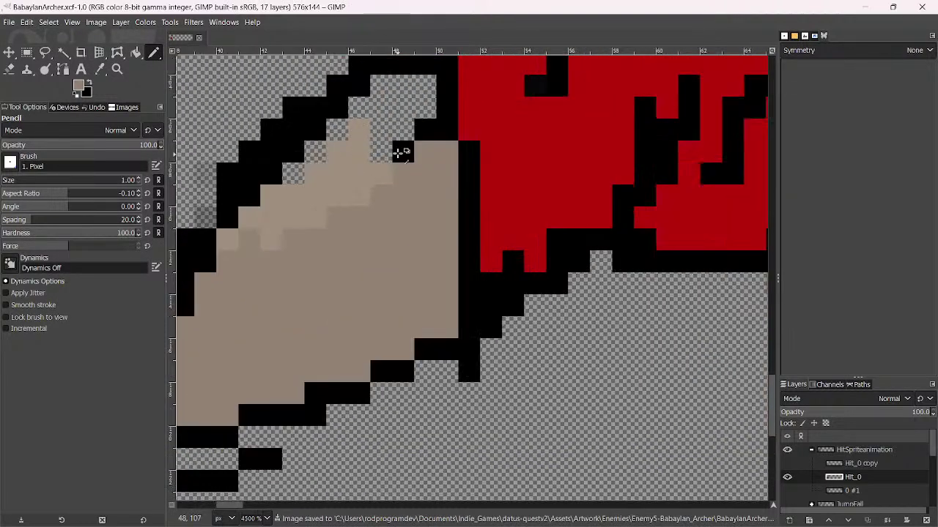
mouse_move(365, 139)
left_mouse_down()
mouse_move(348, 169)
mouse_move(377, 109)
mouse_move(362, 136)
mouse_move(383, 129)
mouse_move(403, 107)
left_mouse_up()
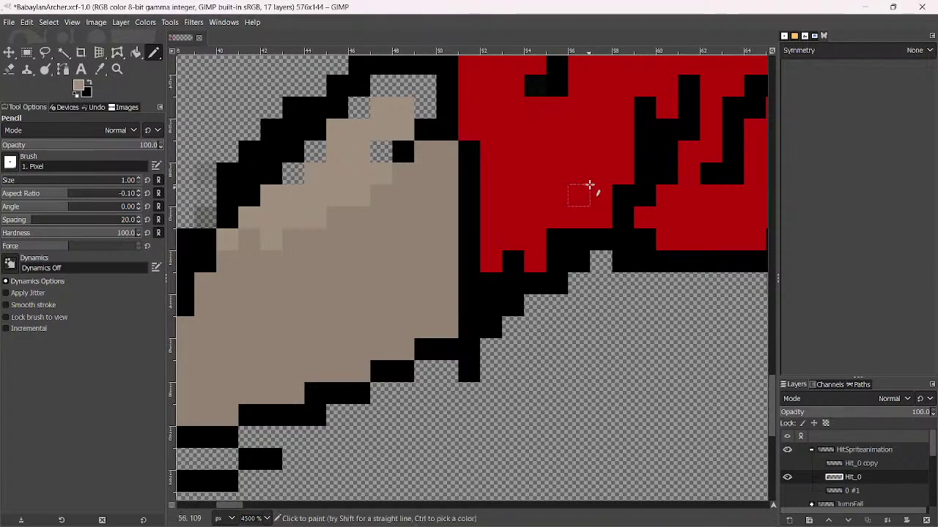
mouse_move(394, 125)
left_mouse_down()
mouse_move(370, 163)
mouse_move(401, 117)
mouse_move(398, 156)
mouse_move(426, 93)
mouse_move(419, 121)
mouse_move(416, 93)
mouse_move(373, 101)
mouse_move(318, 158)
left_mouse_up()
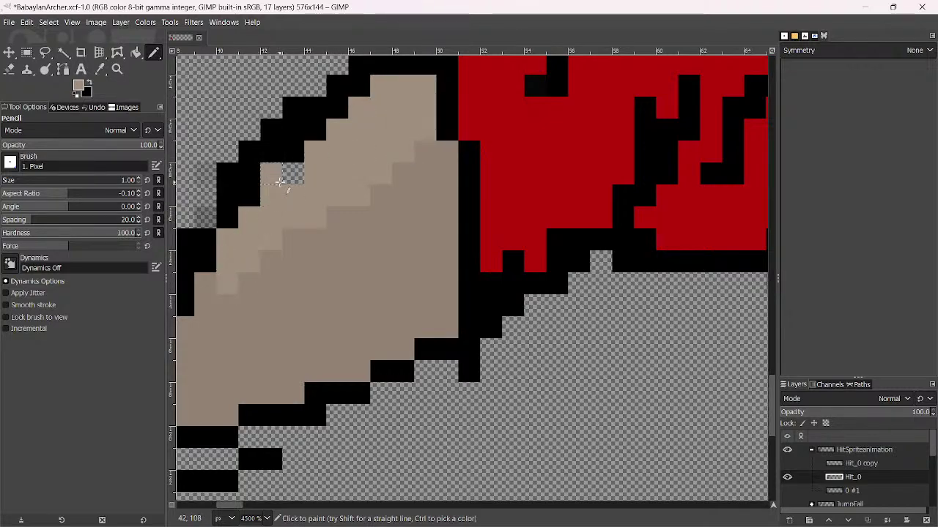
left_click(293, 174)
scroll(325, 195, "down", 2)
scroll(324, 195, "up", 2)
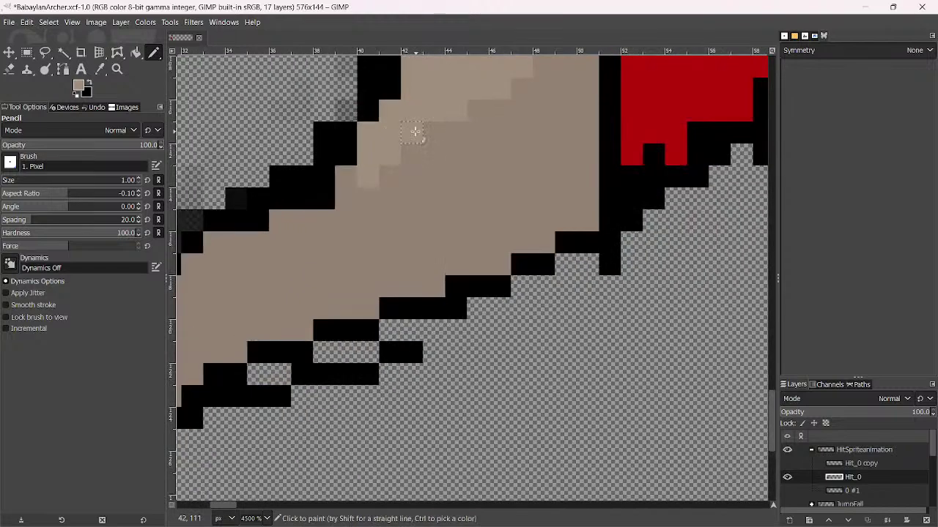
Paint a lighter skin highlight along the rear leg's upper edge from thigh to shin with the Pencil
left_click_drag(322, 219, 346, 220)
mouse_move(344, 182)
left_mouse_down()
mouse_move(271, 239)
mouse_move(296, 210)
mouse_move(243, 249)
mouse_move(258, 240)
mouse_move(213, 250)
left_mouse_up()
scroll(213, 250, "left", 5)
scroll(213, 250, "down", 3)
mouse_move(462, 158)
left_mouse_down()
mouse_move(400, 192)
mouse_move(381, 183)
mouse_move(365, 207)
mouse_move(274, 266)
left_mouse_up()
scroll(415, 205, "left", 3)
scroll(415, 206, "down", 1)
mouse_move(415, 205)
left_mouse_down()
mouse_move(349, 216)
mouse_move(350, 199)
mouse_move(297, 255)
mouse_move(295, 302)
mouse_move(295, 250)
mouse_move(283, 258)
mouse_move(284, 332)
mouse_move(307, 259)
mouse_move(310, 396)
mouse_move(335, 257)
mouse_move(394, 232)
mouse_move(343, 326)
mouse_move(366, 237)
mouse_move(354, 268)
mouse_move(449, 207)
mouse_move(363, 290)
mouse_move(398, 192)
left_mouse_up()
Outline the rear foot in black and paint its interior with the skin color
key("x")
mouse_move(409, 155)
left_mouse_down()
mouse_move(335, 159)
mouse_move(280, 228)
mouse_move(282, 209)
left_mouse_up()
scroll(296, 293, "down", 5)
scroll(297, 294, "up", 4)
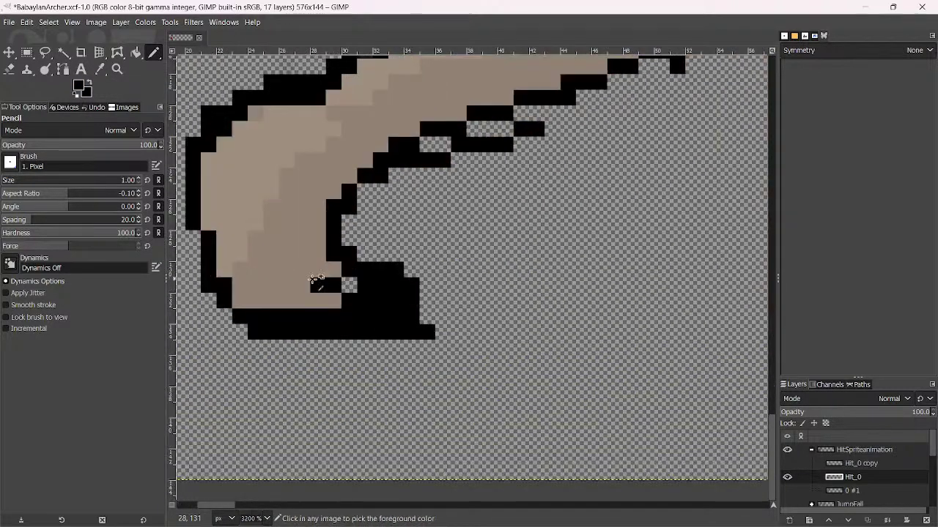
key("x")
mouse_move(296, 294)
left_mouse_down()
mouse_move(334, 283)
mouse_move(360, 302)
mouse_move(283, 313)
left_mouse_up()
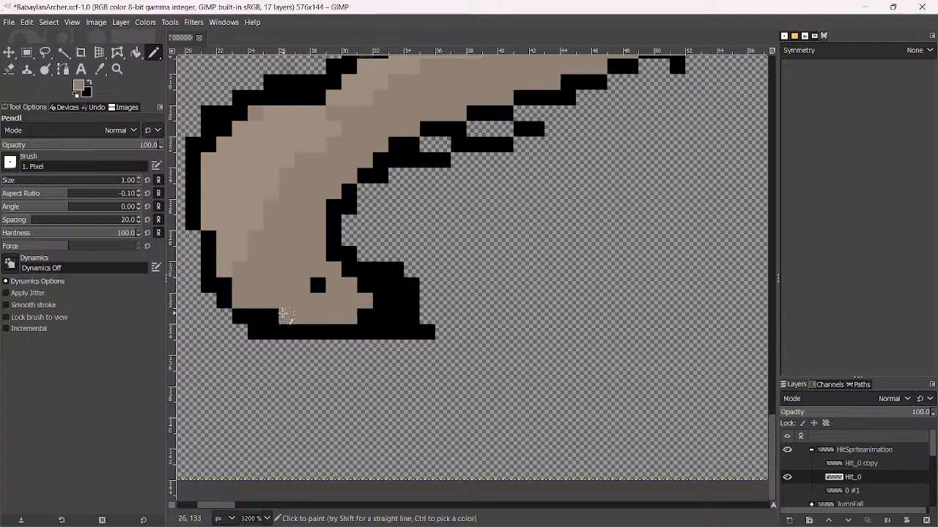
mouse_move(367, 315)
left_mouse_down()
mouse_move(358, 283)
mouse_move(379, 308)
left_mouse_up()
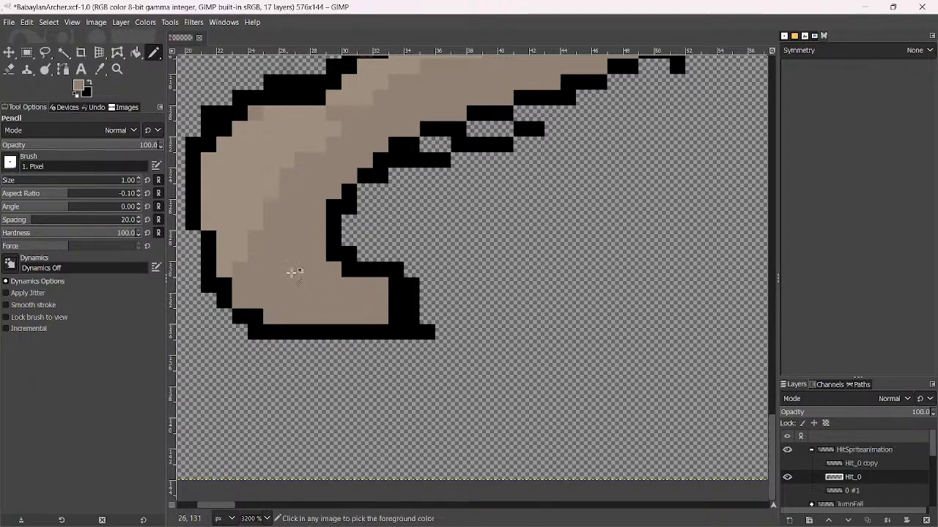
Fill the gaps in the rear leg's lower outline and thicken it with black
scroll(293, 271, "down", 5)
scroll(313, 220, "up", 4)
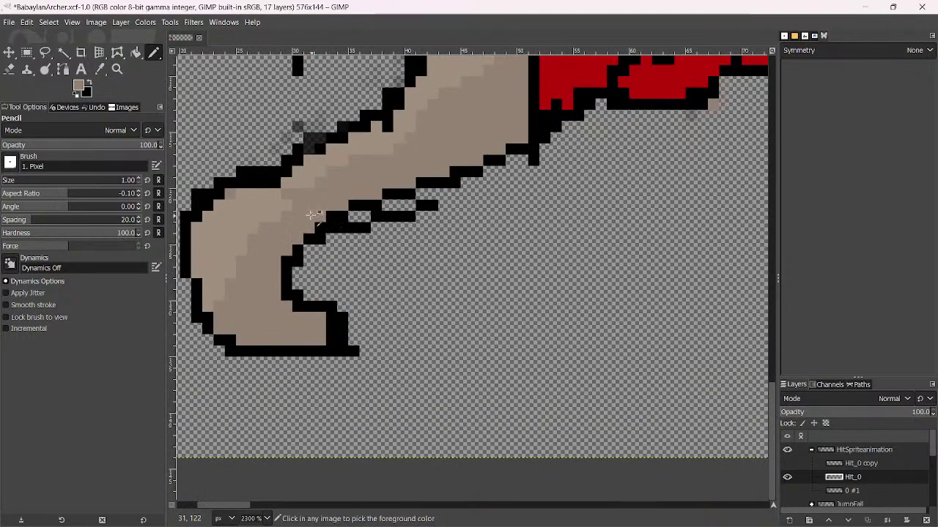
left_click(387, 195)
left_click_drag(386, 217, 415, 200)
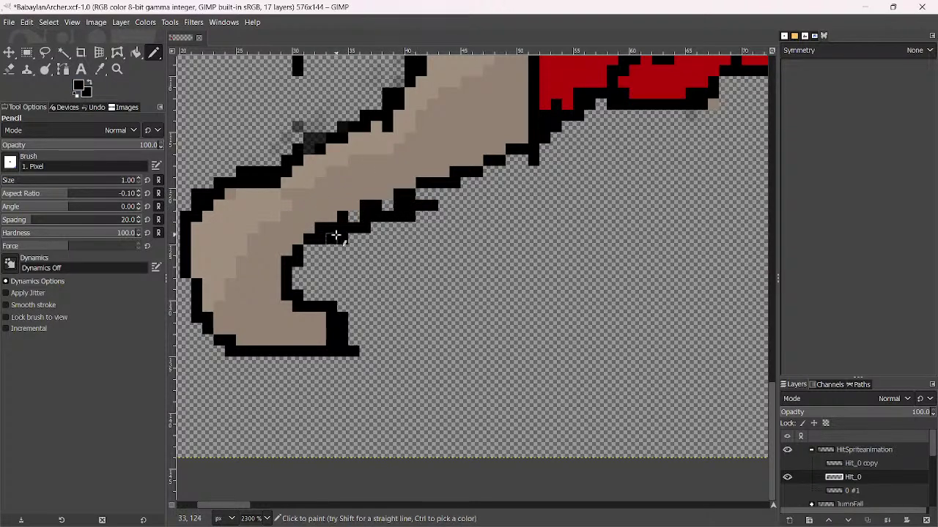
mouse_move(335, 235)
left_mouse_down()
mouse_move(527, 151)
mouse_move(335, 221)
left_mouse_up()
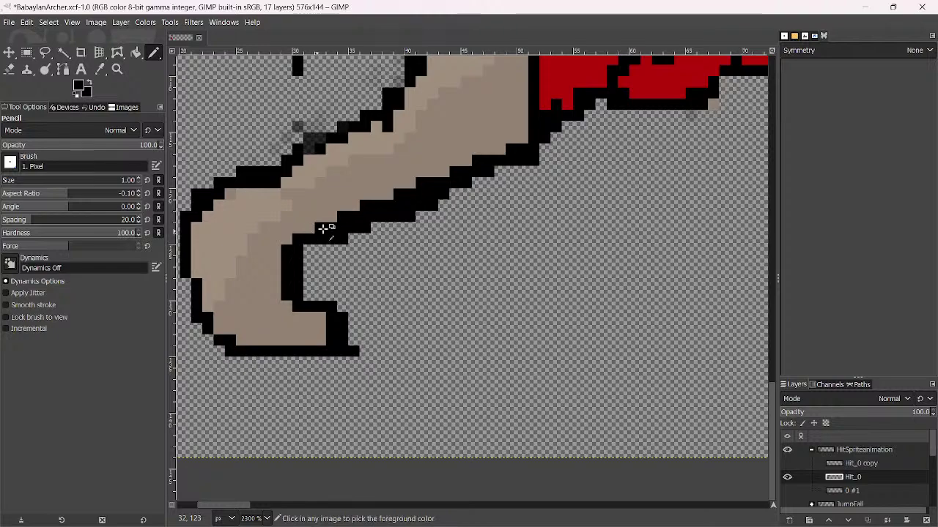
Erase the ragged black pixels along the rear shin's upper outline
scroll(325, 226, "down", 3)
scroll(335, 165, "up", 5)
key("shift+e")
left_click(291, 144)
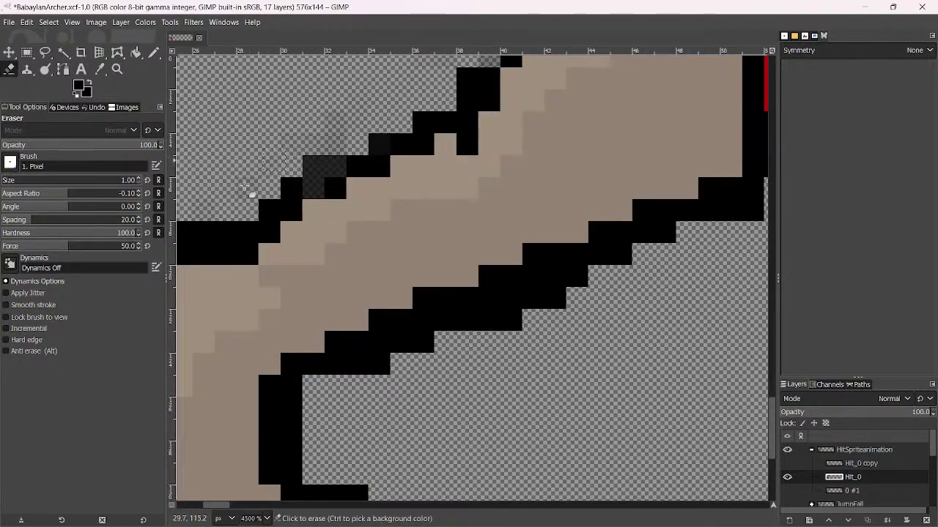
left_click(274, 218)
left_click_drag(273, 217, 293, 209)
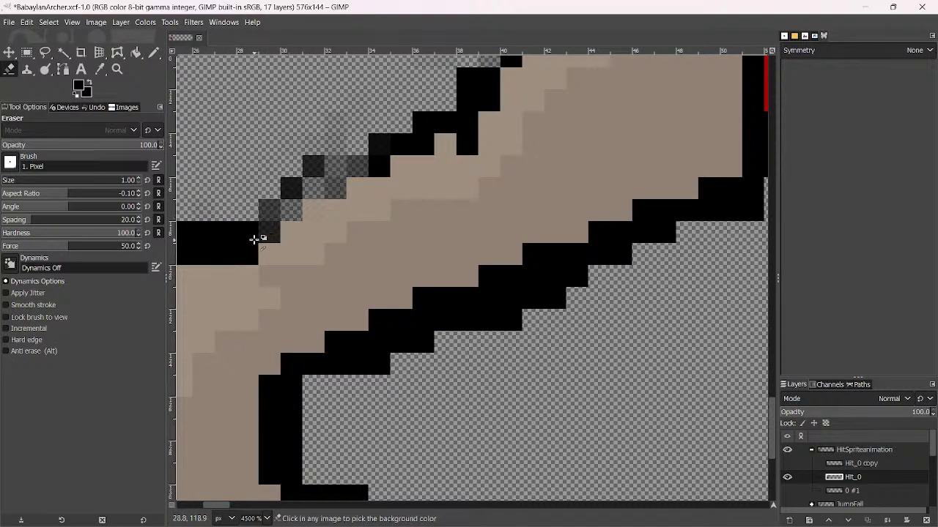
Redraw the rear leg's upper outline in black from the shin up to the skirt with the 1-pixel Pencil
key("n")
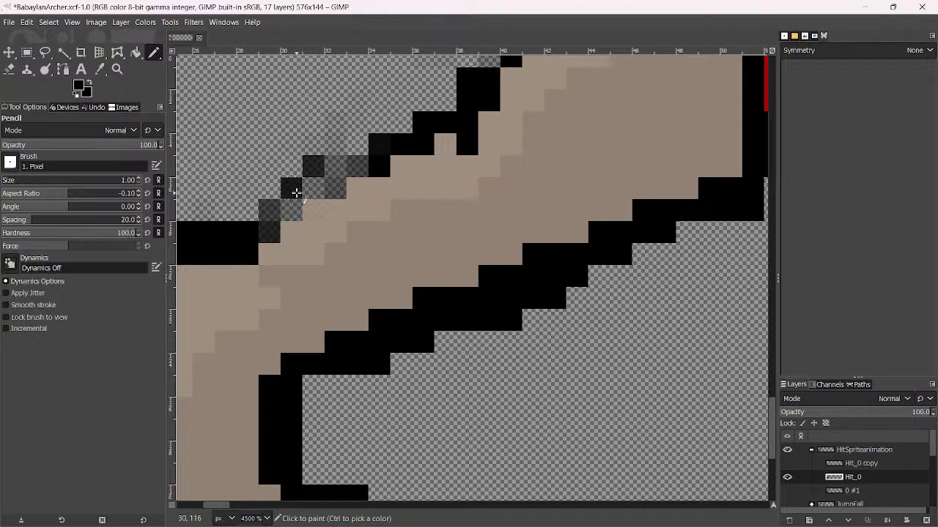
mouse_move(272, 231)
left_mouse_down()
mouse_move(336, 189)
mouse_move(268, 241)
mouse_move(366, 163)
mouse_move(256, 242)
mouse_move(324, 193)
mouse_move(270, 227)
mouse_move(302, 189)
mouse_move(444, 111)
mouse_move(301, 194)
mouse_move(363, 138)
mouse_move(466, 77)
left_mouse_up()
key("shift+e")
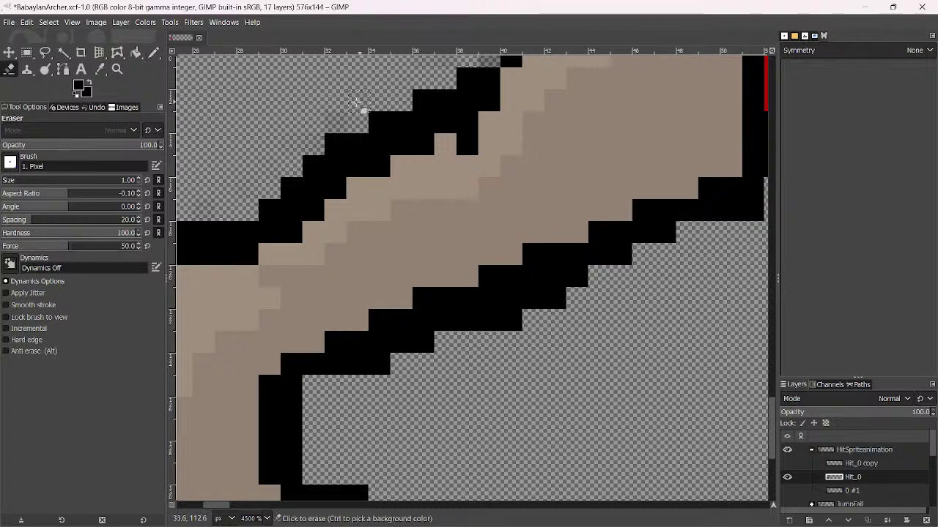
key("n")
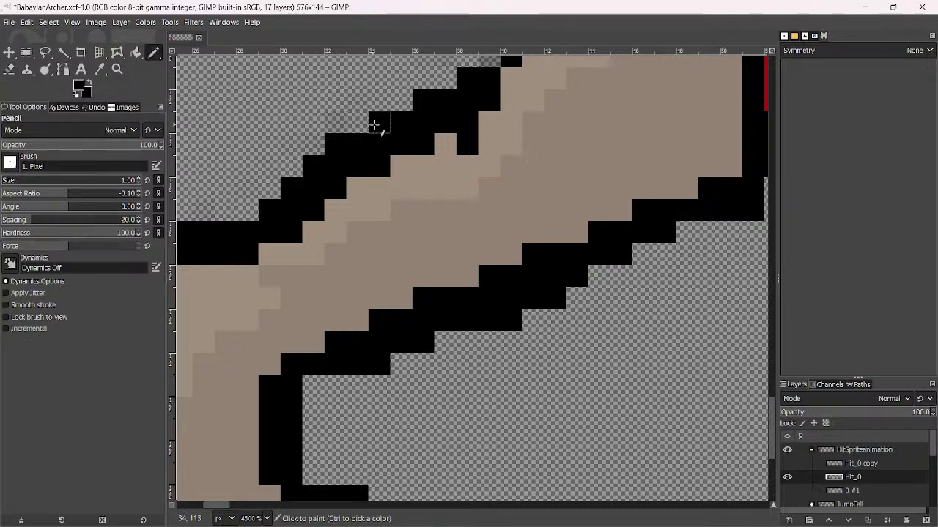
right_click(154, 58)
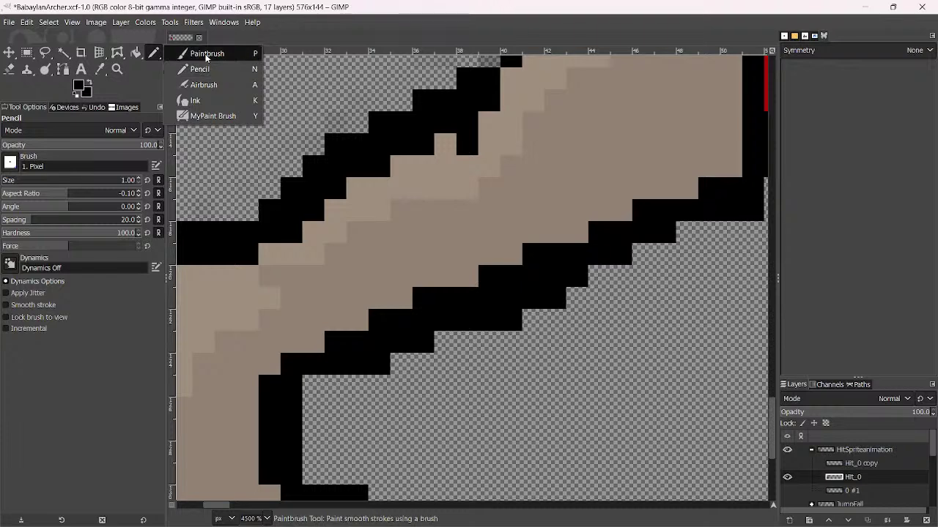
mouse_move(485, 95)
left_mouse_down()
mouse_move(372, 282)
mouse_move(303, 328)
mouse_move(408, 223)
left_mouse_up()
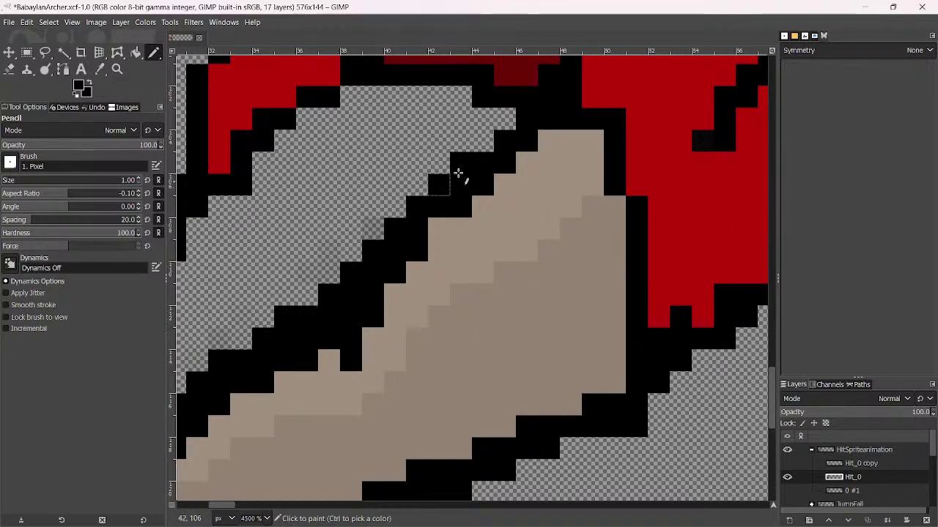
left_click_drag(482, 141, 505, 119)
left_click(10, 163)
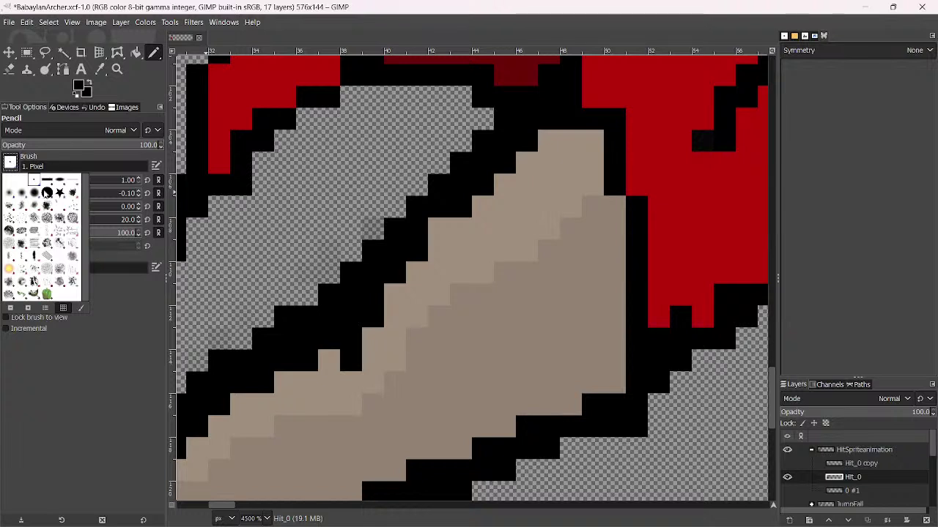
left_click(19, 167)
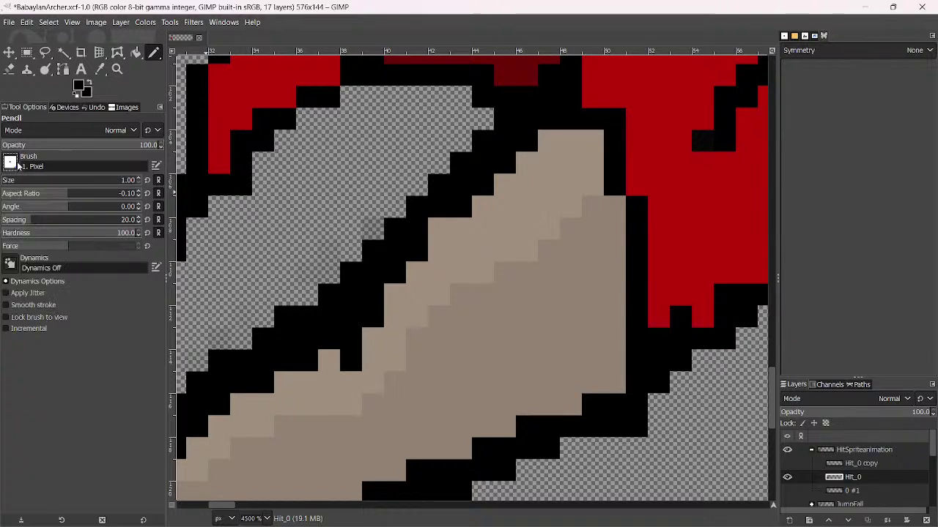
Sample the lighter skin color and paint over the inner side of the rear leg's upper outline to thin it
left_click(446, 308, "ctrl")
mouse_move(373, 315)
left_mouse_down()
mouse_move(326, 355)
mouse_move(341, 363)
mouse_move(362, 351)
mouse_move(292, 385)
mouse_move(318, 356)
mouse_move(265, 371)
mouse_move(250, 391)
mouse_move(367, 310)
left_mouse_up()
mouse_move(446, 238)
left_mouse_down()
mouse_move(433, 254)
mouse_move(517, 168)
left_mouse_up()
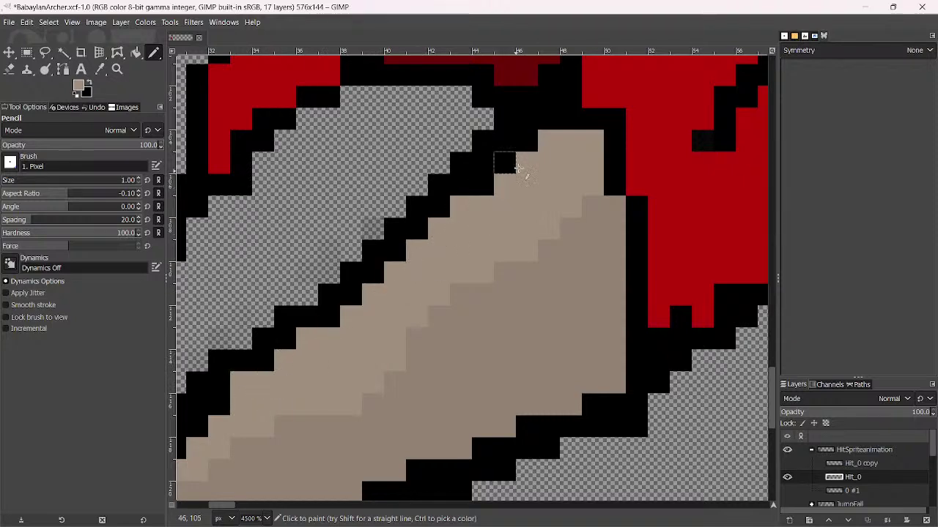
Extend the rear thigh's upper edge outward with the lighter skin color and redraw its curved black outline
scroll(535, 153, "down", 6, "ctrl")
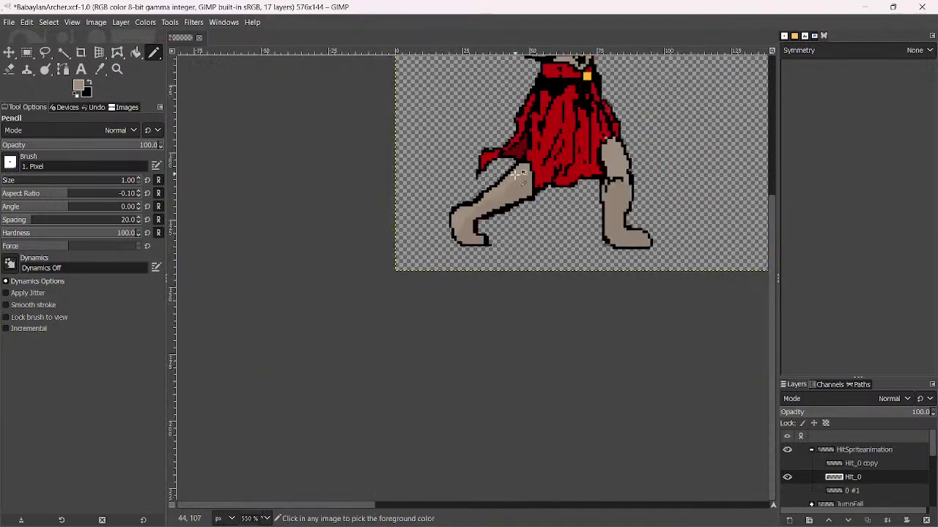
scroll(519, 183, "up", 3, "ctrl")
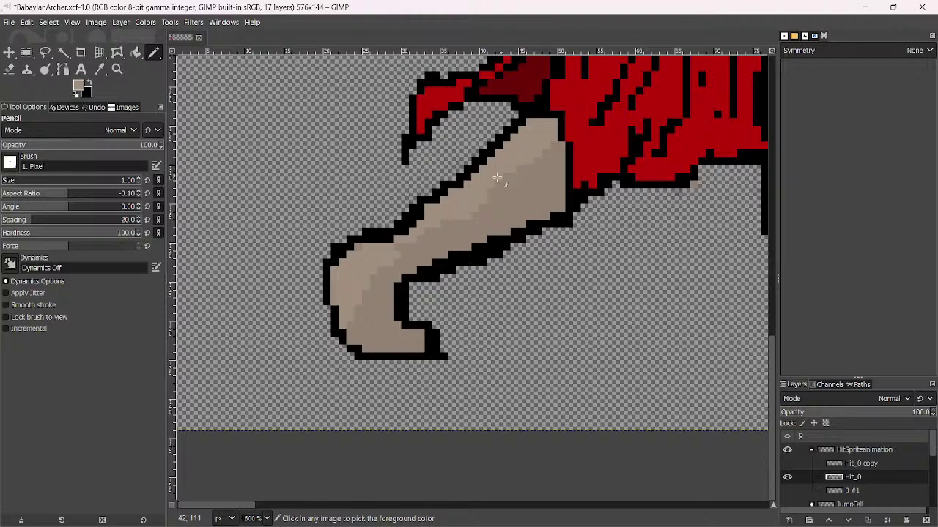
left_click(470, 171, "ctrl")
mouse_move(473, 162)
left_mouse_down()
mouse_move(488, 138)
mouse_move(526, 115)
mouse_move(458, 174)
mouse_move(458, 197)
mouse_move(483, 152)
left_mouse_up()
left_click(458, 196, "ctrl")
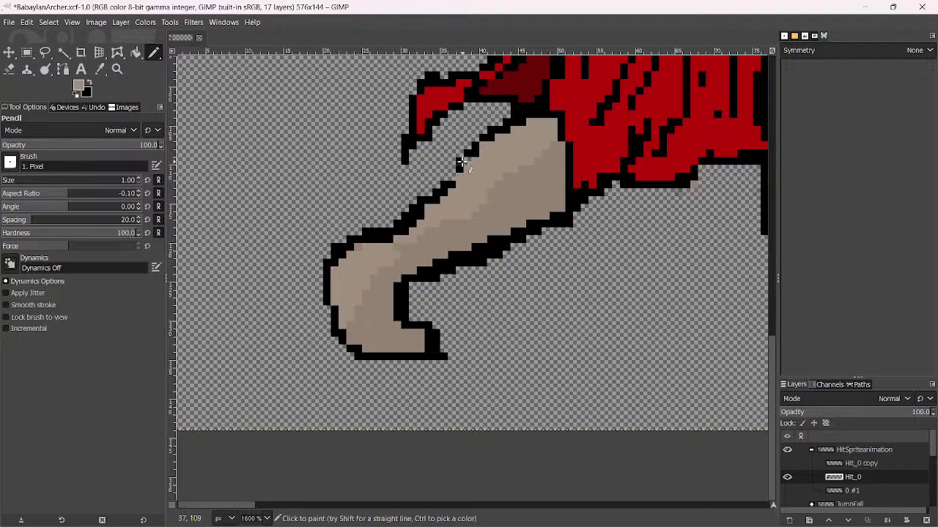
left_click(461, 163, "ctrl")
left_click_drag(461, 162, 446, 199)
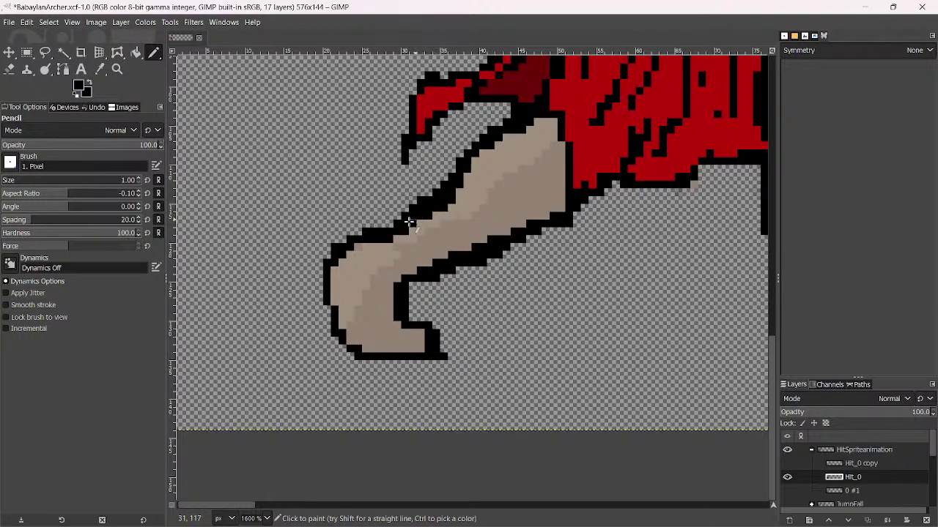
Sketch a new bent-knee outline in front of the front leg and darken the calf's back edge in black
scroll(375, 236, "down", 6)
scroll(374, 237, "up", 5)
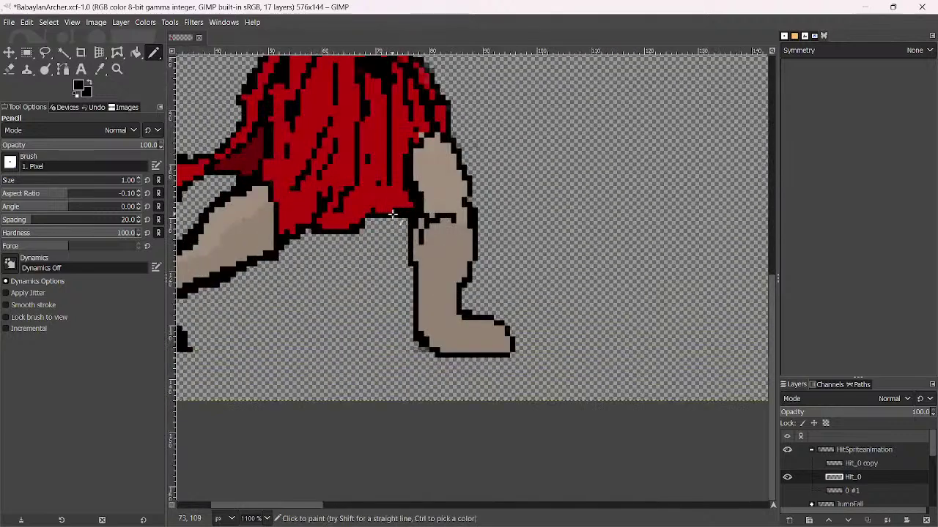
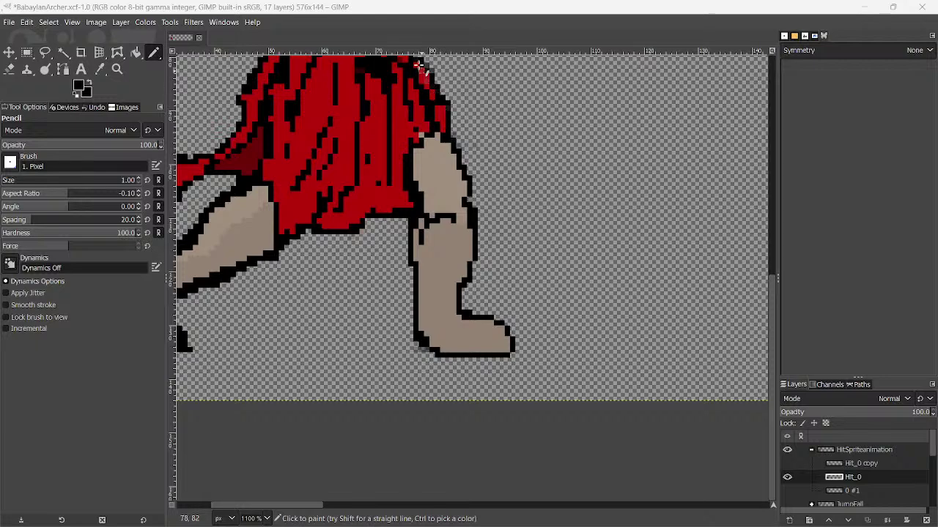
left_click_drag(453, 116, 501, 177)
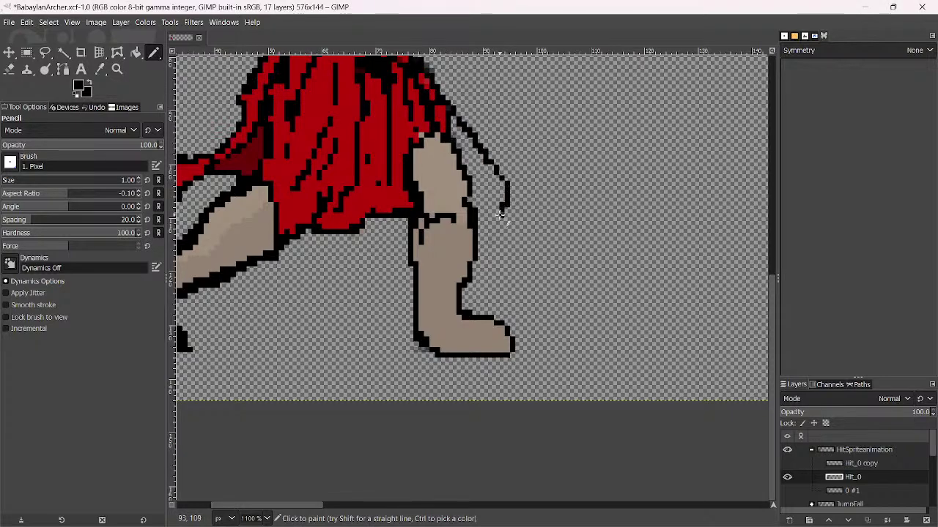
left_click_drag(500, 214, 480, 242)
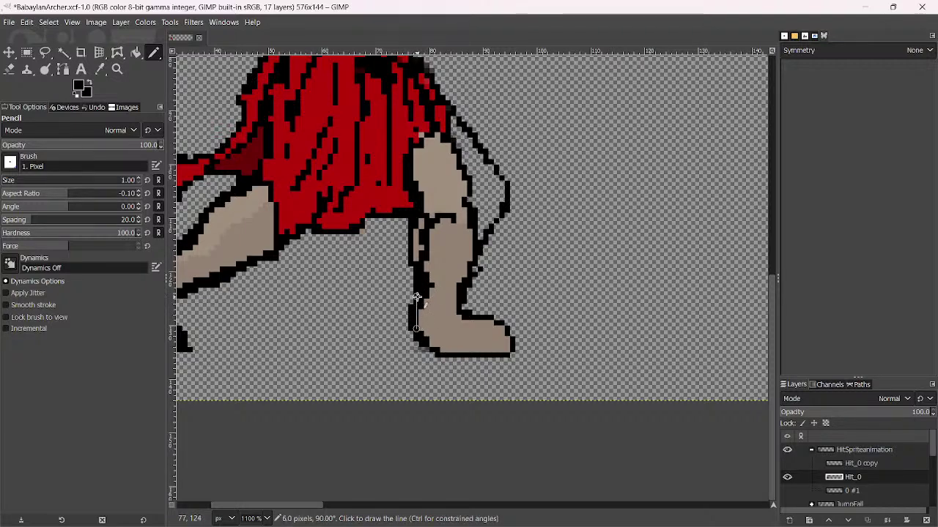
Erase the front leg's old rear outline, the back of its thigh and the skirt's lower front corner, enlarging the Eraser to size 6
key("shift+e")
left_click_drag(415, 277, 422, 245)
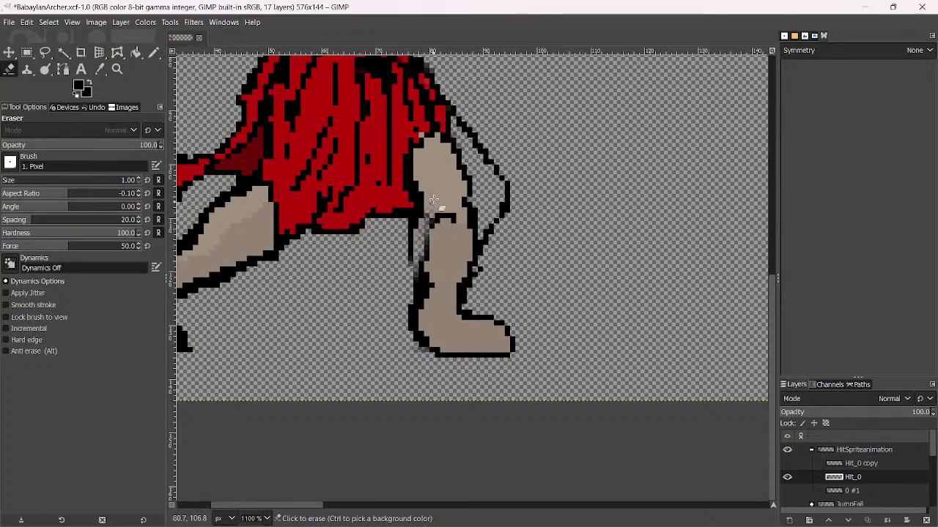
mouse_move(432, 170)
left_mouse_down()
mouse_move(431, 192)
mouse_move(422, 171)
mouse_move(416, 184)
mouse_move(416, 232)
mouse_move(406, 214)
mouse_move(364, 224)
mouse_move(392, 191)
mouse_move(367, 200)
mouse_move(350, 236)
mouse_move(362, 219)
mouse_move(372, 221)
mouse_move(353, 236)
mouse_move(423, 195)
mouse_move(422, 177)
mouse_move(387, 200)
mouse_move(422, 155)
mouse_move(418, 176)
left_mouse_up()
key("bracketright")
key("bracketright")
key("bracketright")
key("bracketright")
key("bracketright")
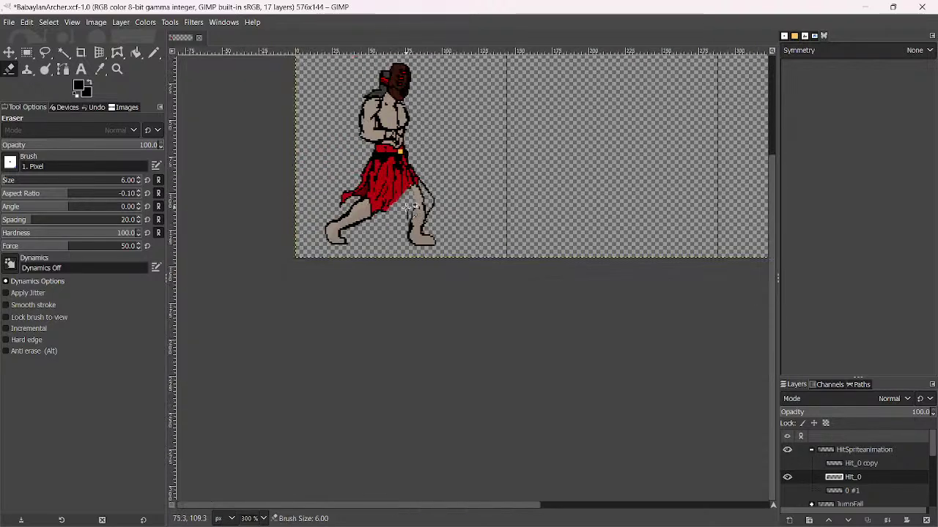
Set the Pencil size to 1 and draw a black underside outline for the front thigh and upper calf
scroll(411, 214, "down", 4, "ctrl")
left_click(154, 52)
scroll(513, 195, "up", 3, "ctrl")
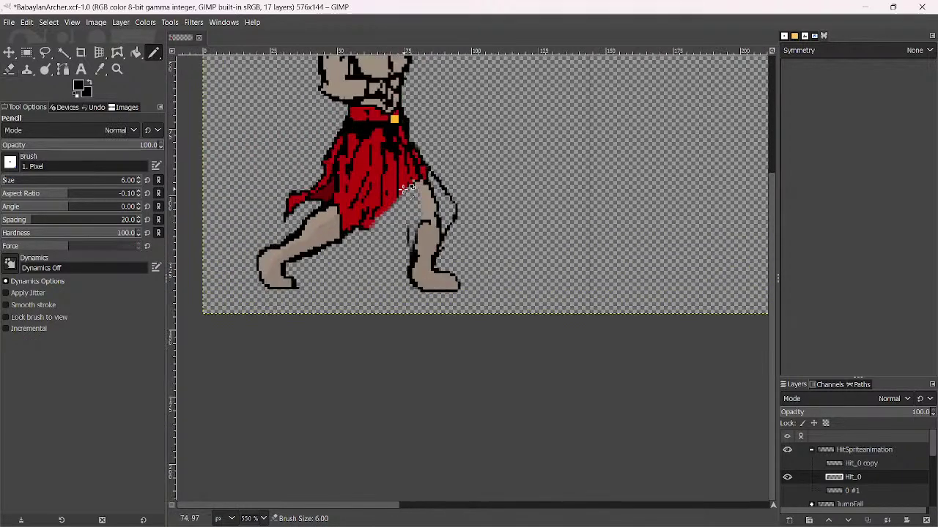
key("bracketleft")
key("bracketleft")
key("bracketleft")
key("bracketleft")
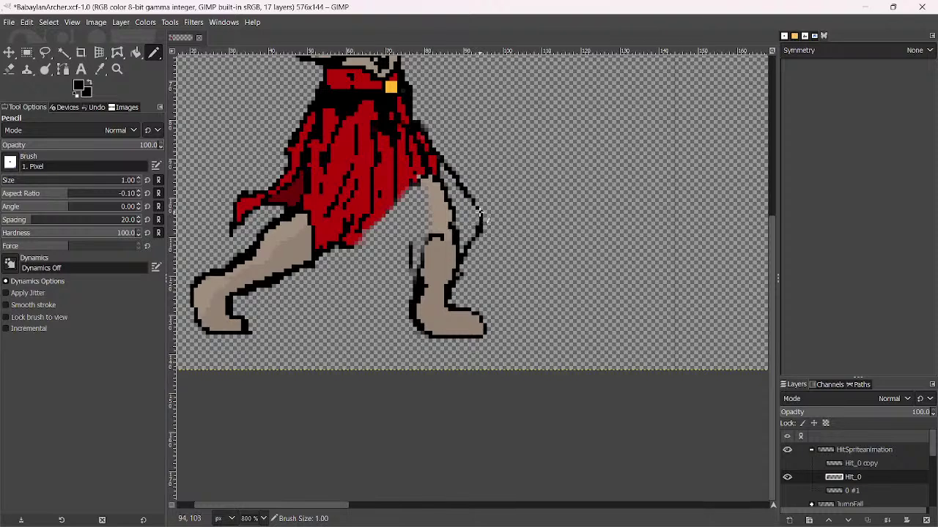
scroll(474, 210, "up", 2, "ctrl")
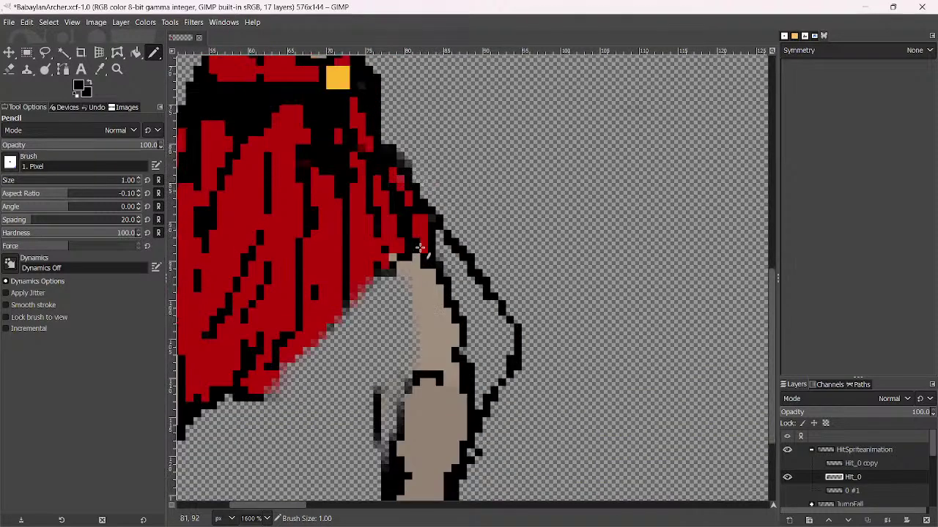
mouse_move(379, 279)
left_mouse_down()
mouse_move(417, 313)
mouse_move(385, 295)
mouse_move(423, 344)
mouse_move(370, 303)
mouse_move(391, 328)
left_mouse_up()
mouse_move(359, 298)
left_mouse_down()
mouse_move(433, 359)
mouse_move(381, 434)
mouse_move(398, 382)
mouse_move(433, 371)
mouse_move(394, 403)
mouse_move(381, 456)
mouse_move(385, 428)
mouse_move(413, 419)
left_mouse_up()
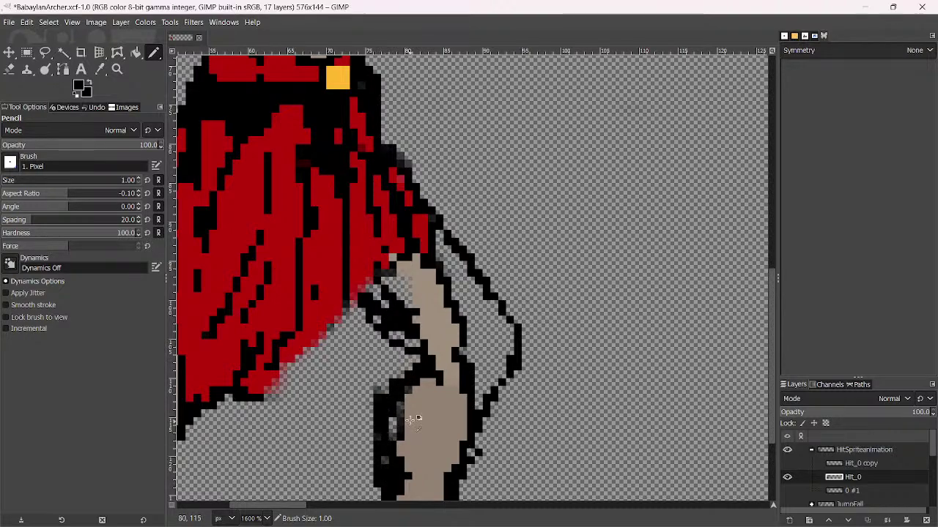
Paint the black patches inside the front calf with sampled skin color and erase the excess pixels along its back edge
scroll(414, 419, "up", 3)
scroll(439, 388, "down", 2)
scroll(447, 220, "up", 1)
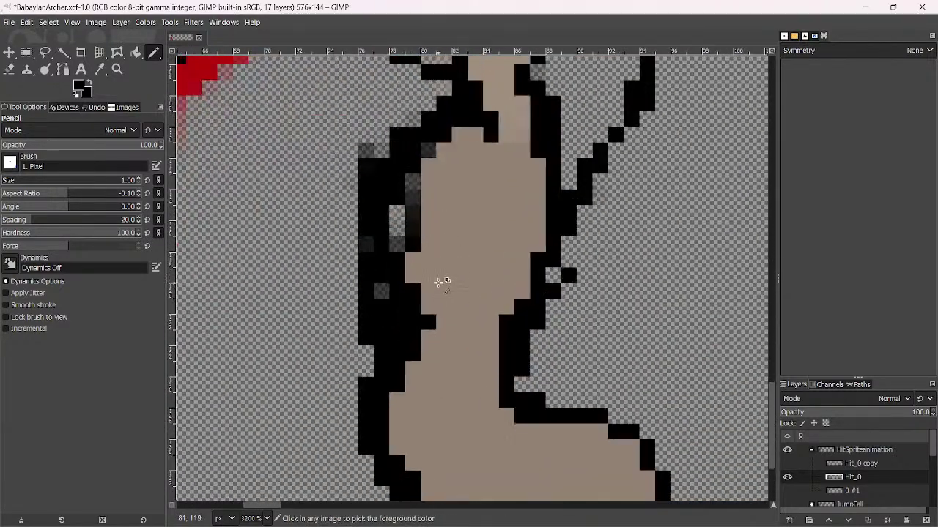
left_click(438, 283, "ctrl")
mouse_move(414, 293)
left_mouse_down()
mouse_move(391, 231)
mouse_move(404, 205)
mouse_move(380, 326)
mouse_move(382, 296)
mouse_move(396, 308)
mouse_move(399, 334)
mouse_move(372, 375)
left_mouse_up()
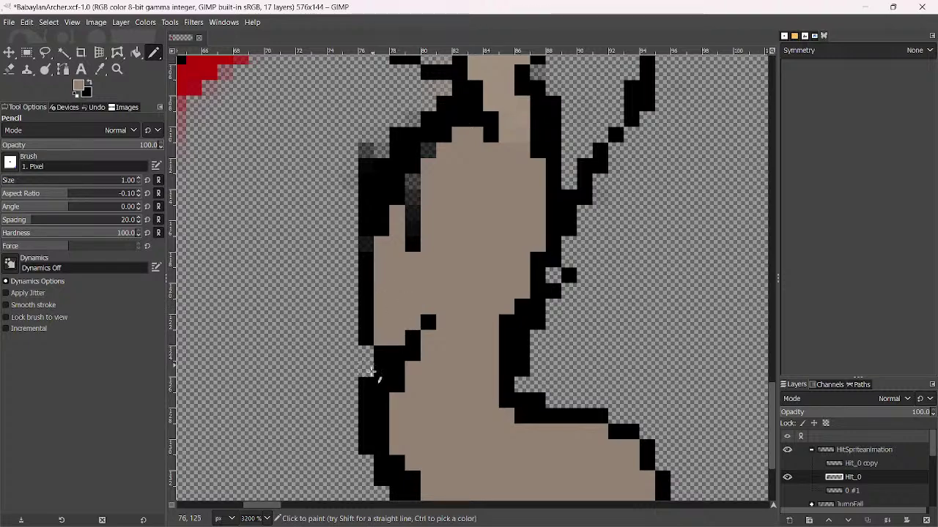
key("shift+e")
mouse_move(401, 176)
left_mouse_down()
mouse_move(367, 157)
mouse_move(370, 344)
left_mouse_up()
Thicken the black outline beneath the front thigh and draw a black hem line from it to the skirt's lower front corner
scroll(361, 277, "down", 3)
scroll(361, 277, "down", 7)
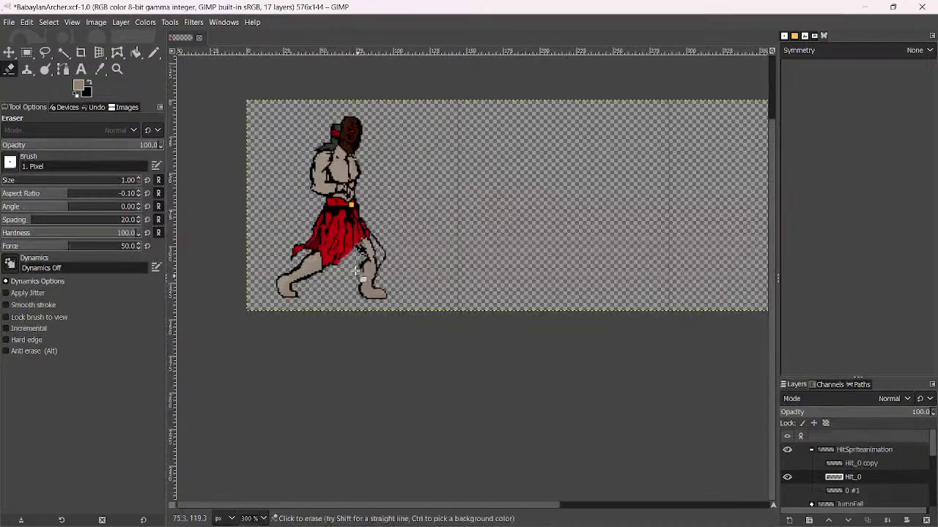
scroll(361, 275, "up", 3)
left_click(151, 53)
scroll(327, 235, "up", 3)
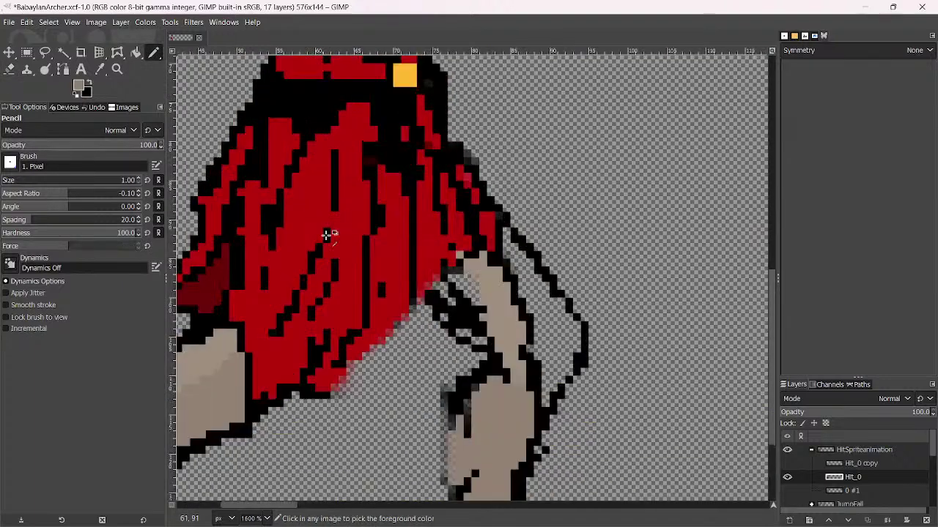
left_click(447, 310, "ctrl")
left_click_drag(424, 293, 476, 353)
left_click_drag(454, 323, 506, 366)
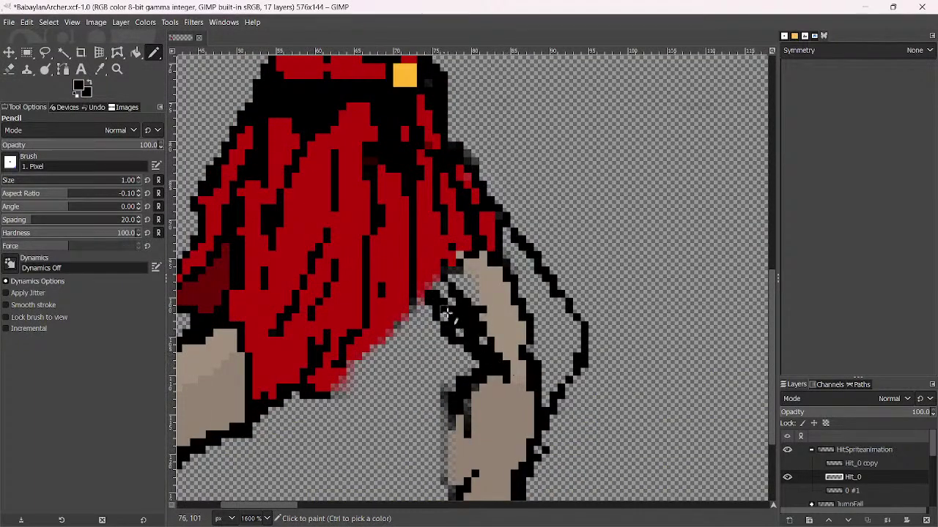
left_click_drag(443, 307, 481, 313)
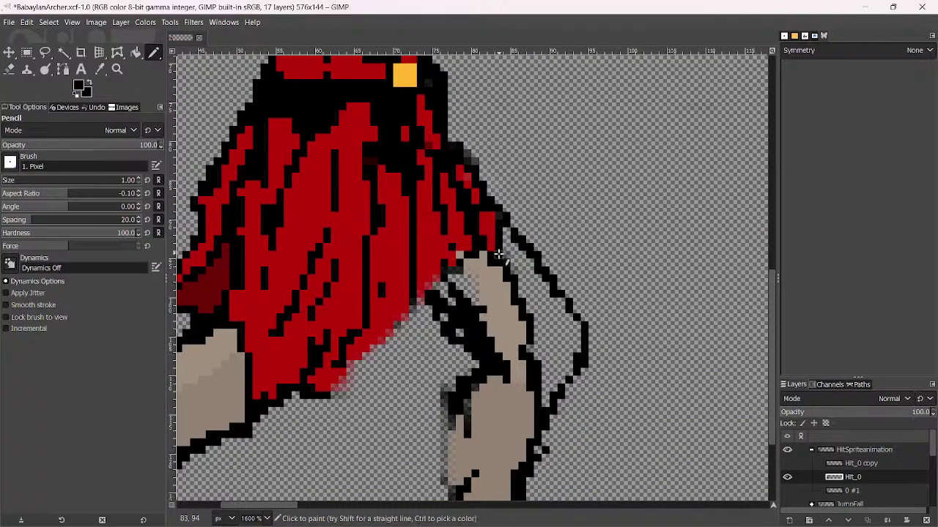
mouse_move(447, 357)
left_mouse_down()
mouse_move(353, 393)
mouse_move(317, 399)
left_mouse_up()
Paint the front thigh with sampled skin color out to the bent-knee outline, covering the old black front edge
scroll(367, 370, "down", 1)
scroll(496, 261, "up", 2)
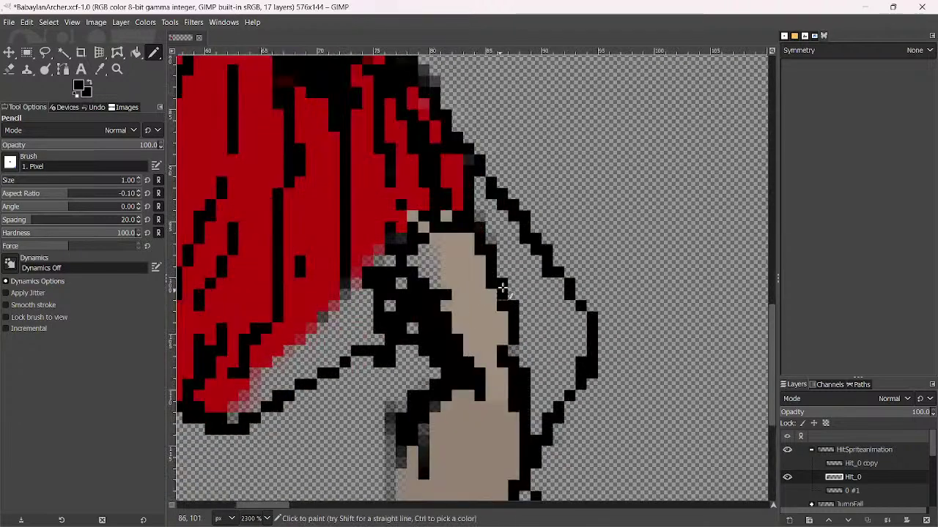
left_click(454, 262, "ctrl")
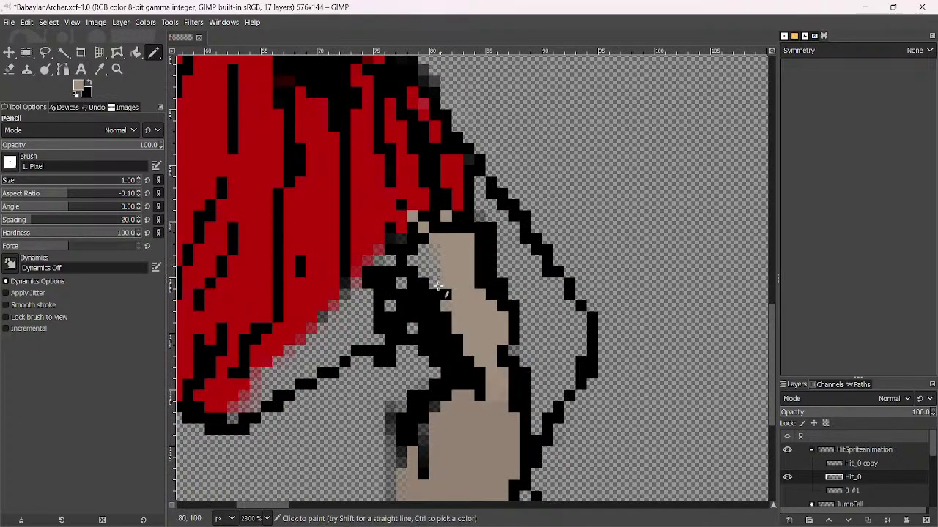
mouse_move(444, 282)
left_mouse_down()
mouse_move(414, 264)
mouse_move(411, 284)
left_mouse_up()
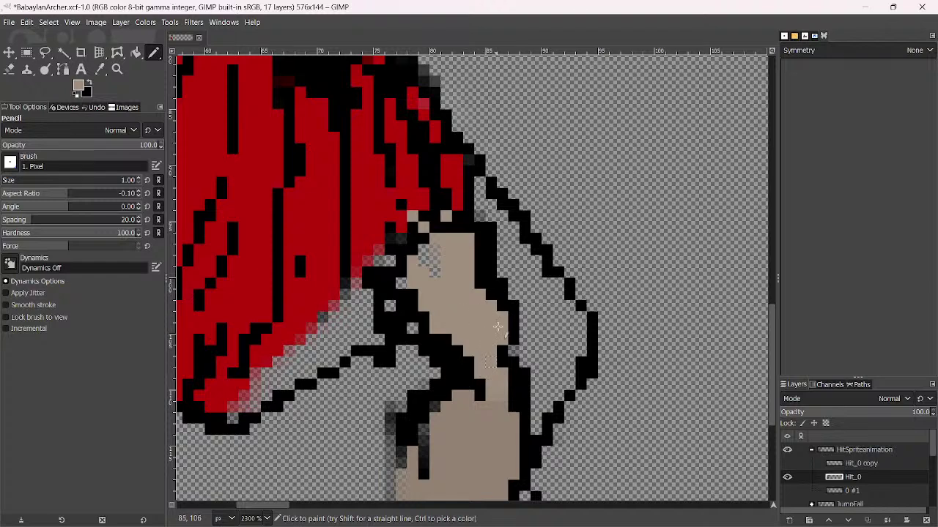
mouse_move(497, 326)
left_mouse_down()
mouse_move(500, 294)
mouse_move(531, 381)
mouse_move(522, 421)
mouse_move(507, 393)
mouse_move(514, 417)
mouse_move(581, 360)
mouse_move(519, 434)
mouse_move(570, 374)
mouse_move(570, 336)
mouse_move(537, 274)
mouse_move(575, 336)
mouse_move(569, 312)
mouse_move(489, 211)
mouse_move(492, 225)
mouse_move(474, 189)
mouse_move(476, 278)
mouse_move(469, 215)
mouse_move(479, 213)
mouse_move(433, 229)
mouse_move(433, 219)
mouse_move(405, 246)
mouse_move(412, 215)
mouse_move(423, 250)
mouse_move(435, 230)
left_mouse_up()
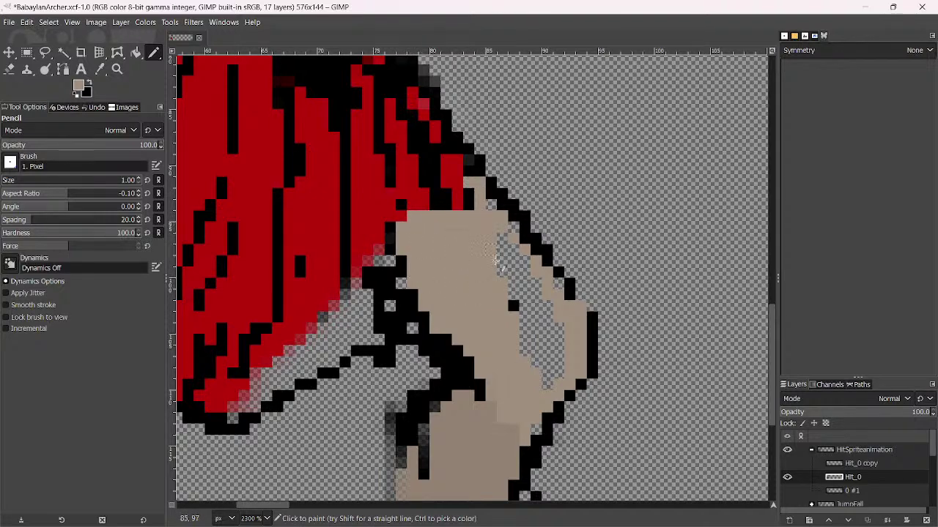
mouse_move(495, 260)
left_mouse_down()
mouse_move(524, 344)
mouse_move(551, 366)
mouse_move(527, 382)
left_mouse_up()
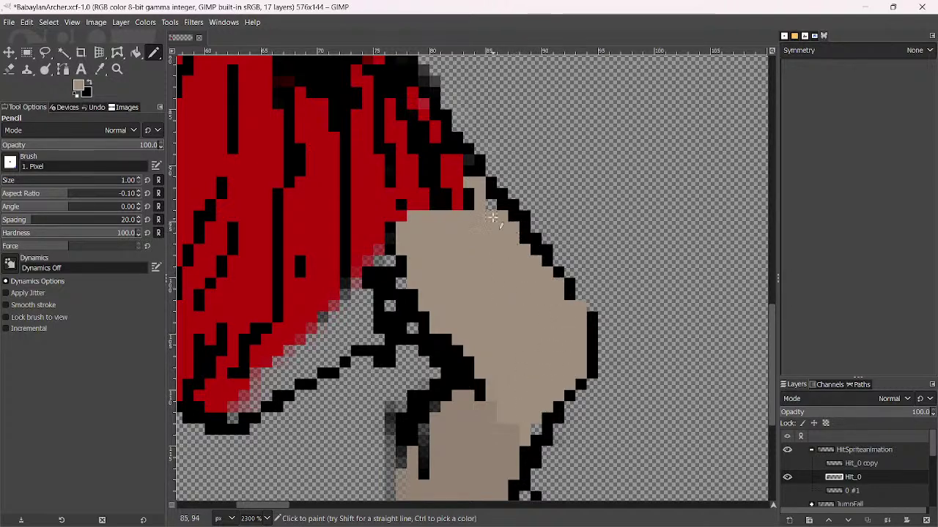
mouse_move(458, 213)
left_mouse_down()
mouse_move(456, 181)
mouse_move(477, 208)
left_mouse_up()
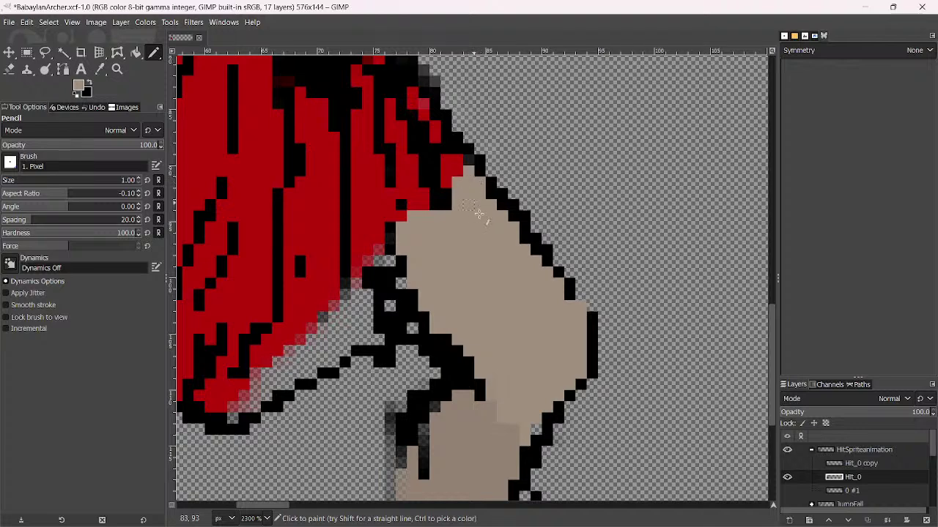
Blend the front leg's upper calf with skin color and redraw the calf's back outline in black down to the ankle
mouse_move(536, 427)
left_mouse_down()
mouse_move(466, 429)
mouse_move(416, 475)
left_mouse_up()
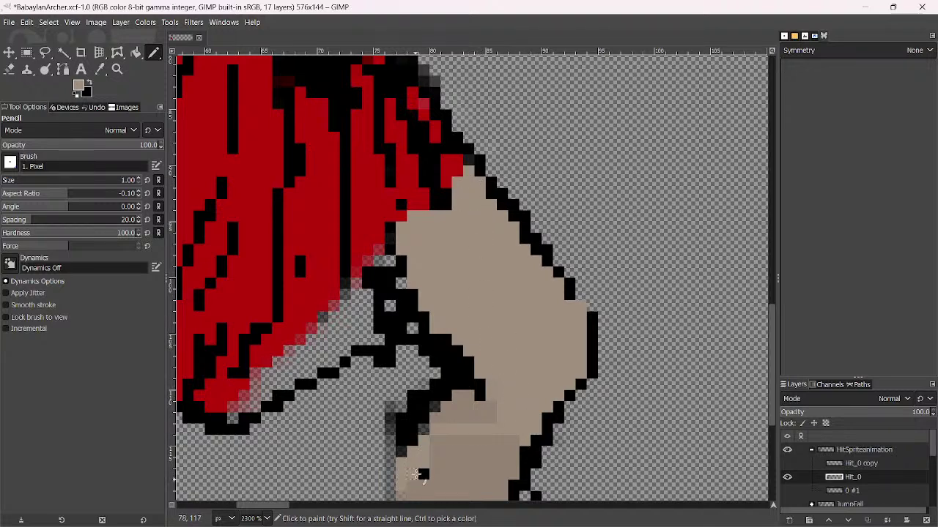
mouse_move(440, 414)
left_mouse_down()
mouse_move(449, 443)
mouse_move(423, 485)
left_mouse_up()
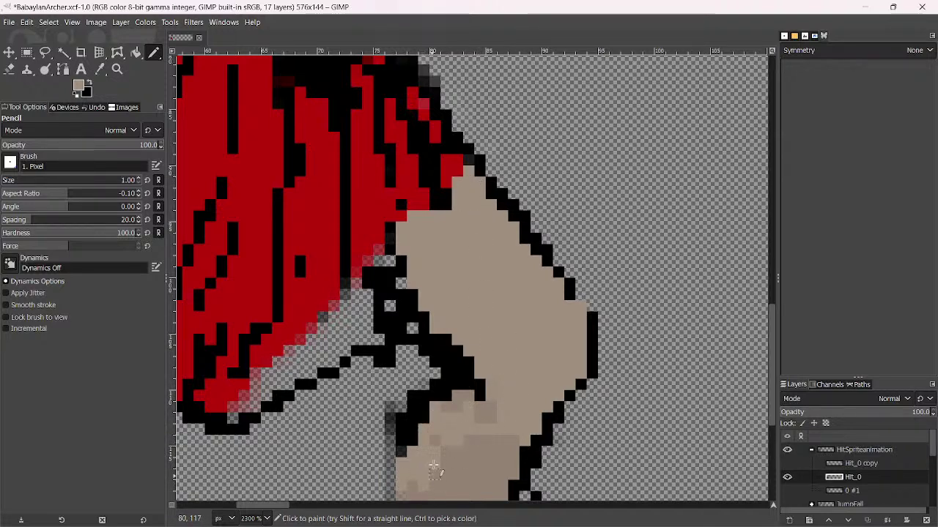
scroll(480, 258, "down", 5)
scroll(480, 258, "left", 2)
mouse_move(456, 248)
left_mouse_down()
mouse_move(448, 316)
mouse_move(461, 381)
left_mouse_up()
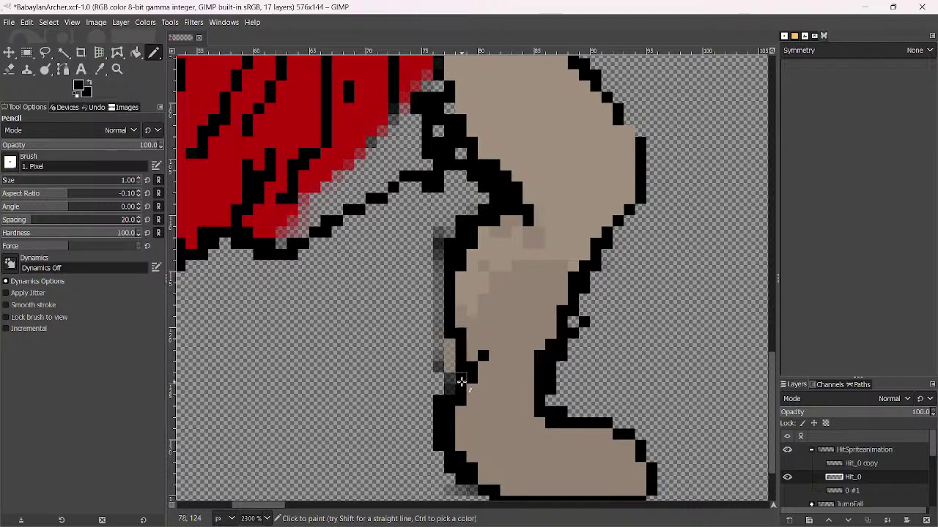
scroll(444, 429, "down", 5)
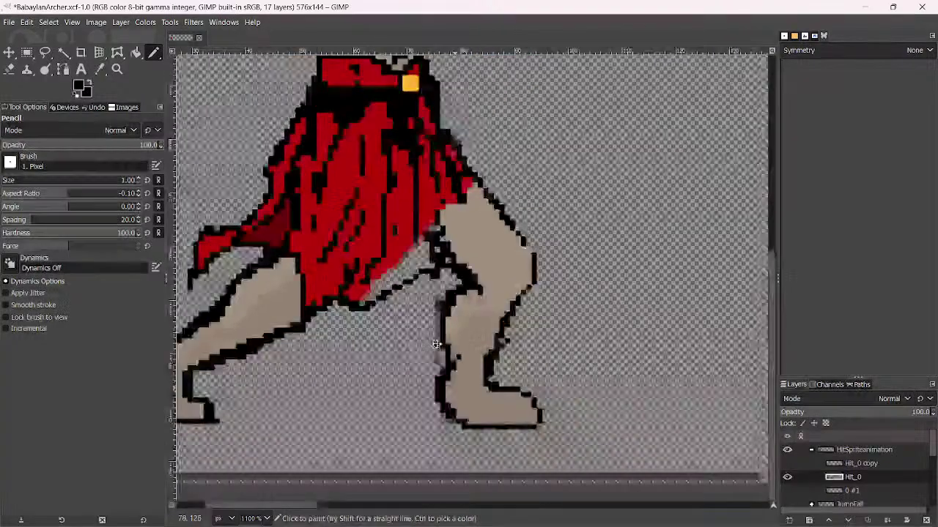
scroll(452, 269, "up", 5)
Erase the toe end of the front foot with the Eraser at size 5
mouse_move(492, 247)
left_mouse_down()
mouse_move(501, 285)
mouse_move(425, 310)
mouse_move(472, 294)
mouse_move(498, 261)
mouse_move(517, 260)
mouse_move(525, 235)
mouse_move(525, 291)
mouse_move(525, 226)
mouse_move(515, 220)
mouse_move(524, 278)
mouse_move(512, 309)
mouse_move(488, 316)
mouse_move(574, 265)
mouse_move(562, 225)
mouse_move(534, 265)
mouse_move(531, 301)
left_mouse_up()
key("shift+e")
key("bracketright")
key("bracketright")
mouse_move(566, 286)
left_mouse_down()
mouse_move(543, 244)
mouse_move(527, 236)
mouse_move(499, 316)
mouse_move(537, 236)
left_mouse_up()
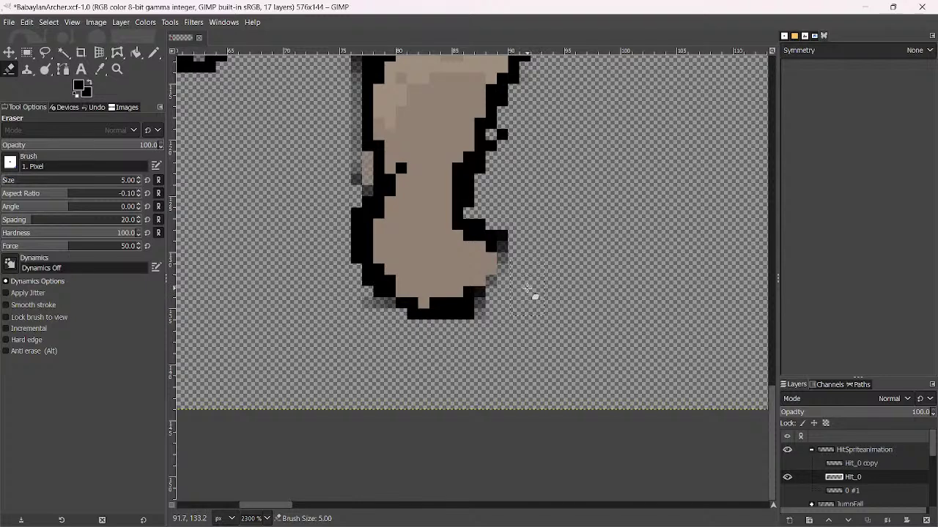
Redraw the front foot's shortened toe outline in black with the Pencil at size 1 and fill it with skin color
key("n")
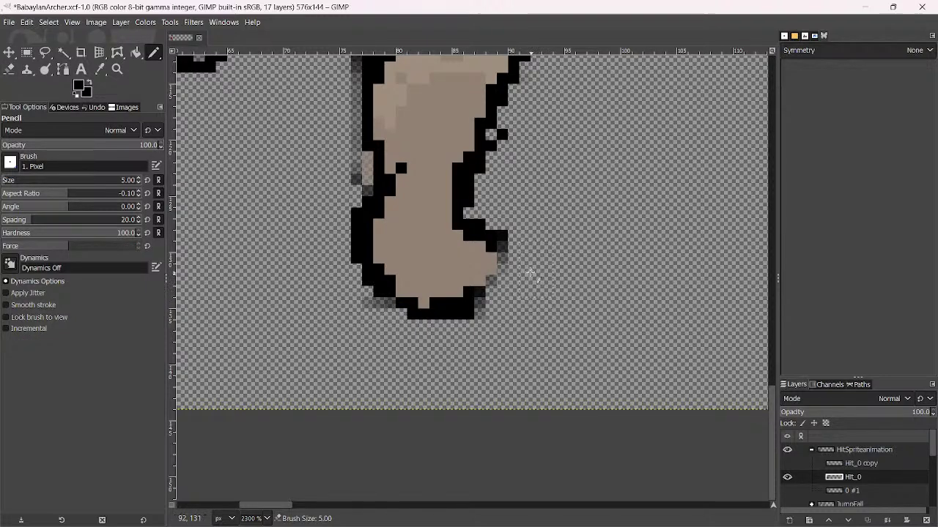
left_click(492, 237)
mouse_move(480, 235)
left_mouse_down()
mouse_move(511, 243)
mouse_move(512, 286)
mouse_move(453, 312)
mouse_move(461, 274)
mouse_move(455, 290)
mouse_move(507, 250)
left_mouse_up()
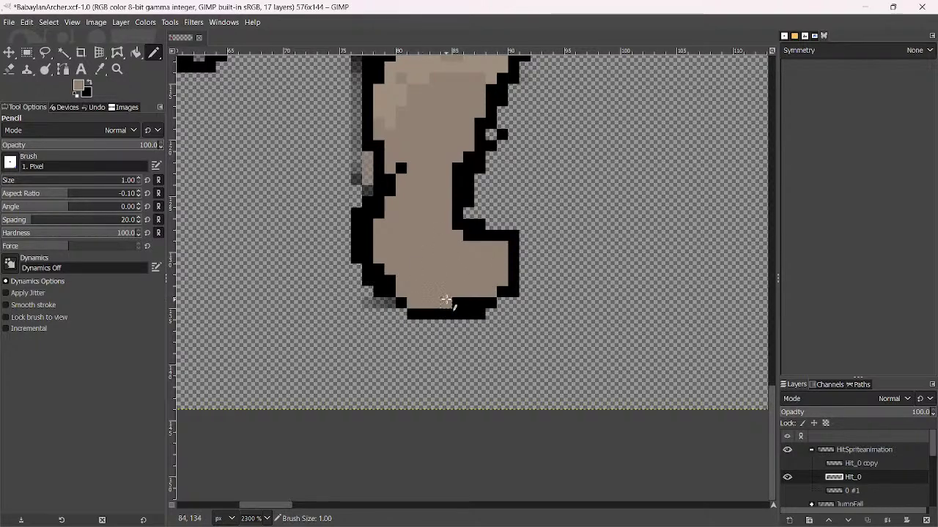
scroll(383, 188, "down", 3)
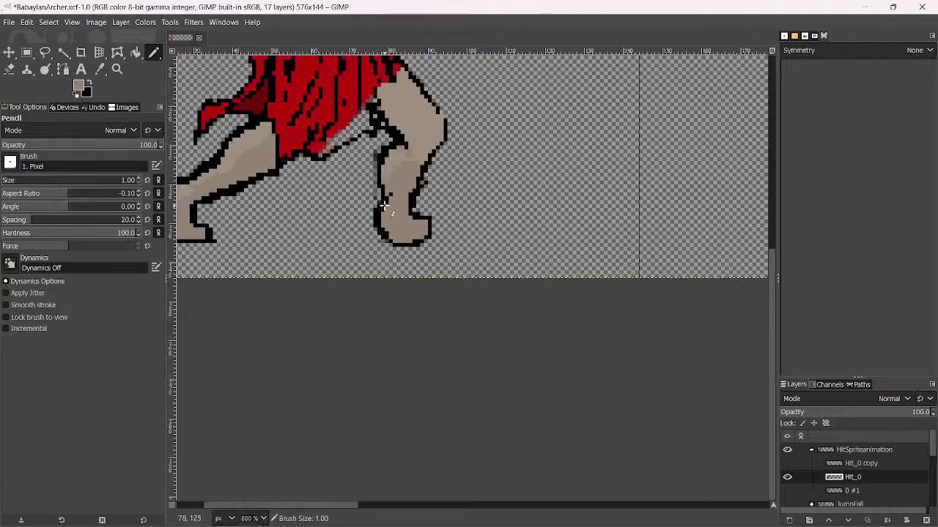
Erase the faded gray and skin-colored pixels left outside the front calf's back outline
scroll(437, 329, "up", 2)
key("shift+e")
scroll(437, 330, "up", 2)
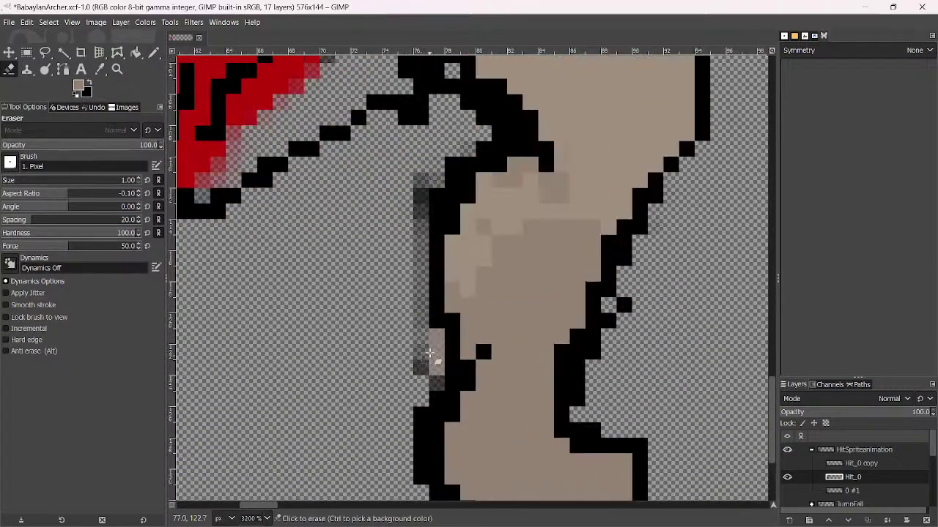
mouse_move(429, 360)
left_mouse_down()
mouse_move(420, 184)
mouse_move(417, 359)
mouse_move(432, 376)
mouse_move(422, 381)
mouse_move(416, 435)
mouse_move(417, 414)
mouse_move(420, 489)
mouse_move(421, 419)
left_mouse_up()
scroll(421, 419, "down", 2)
scroll(418, 430, "up", 1)
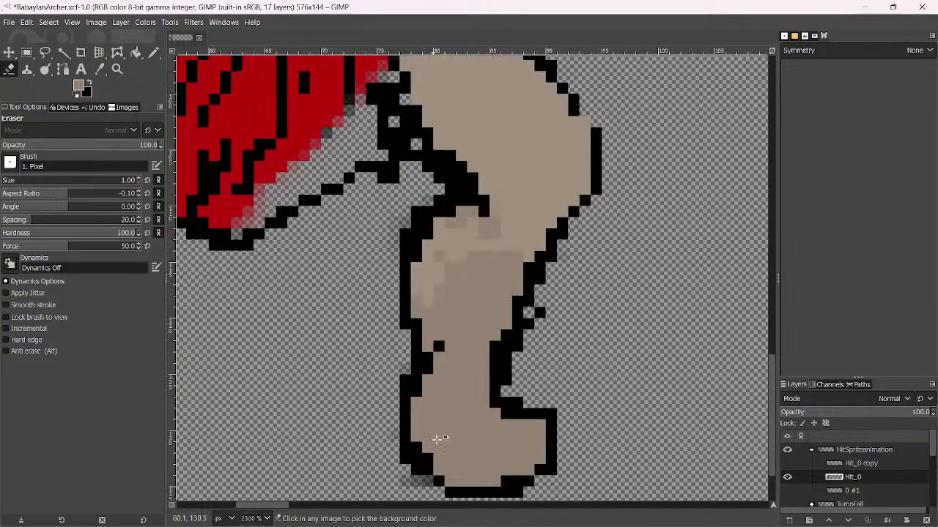
Redraw the front foot's heel outline in black and erase the faded gray pixels outside it
key("n")
scroll(392, 359, "down", 3)
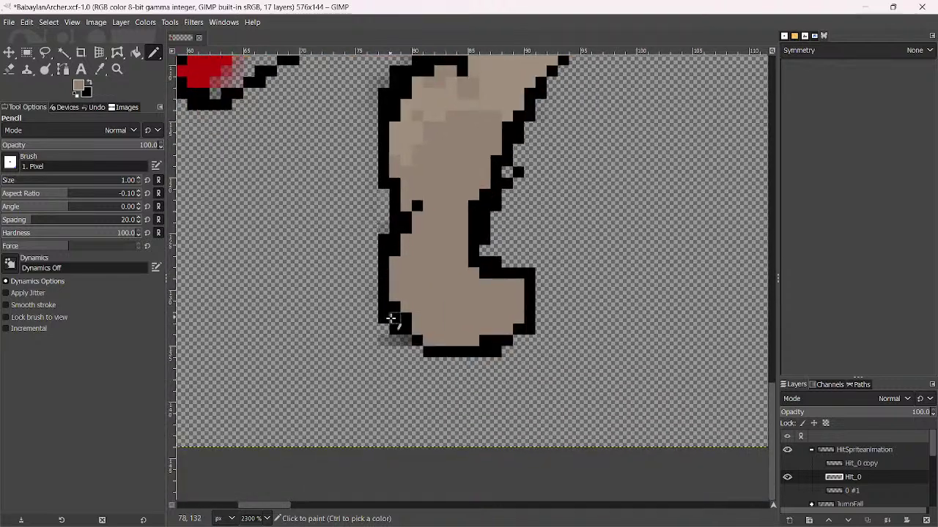
left_click(435, 351, "ctrl")
left_click_drag(435, 352, 404, 339)
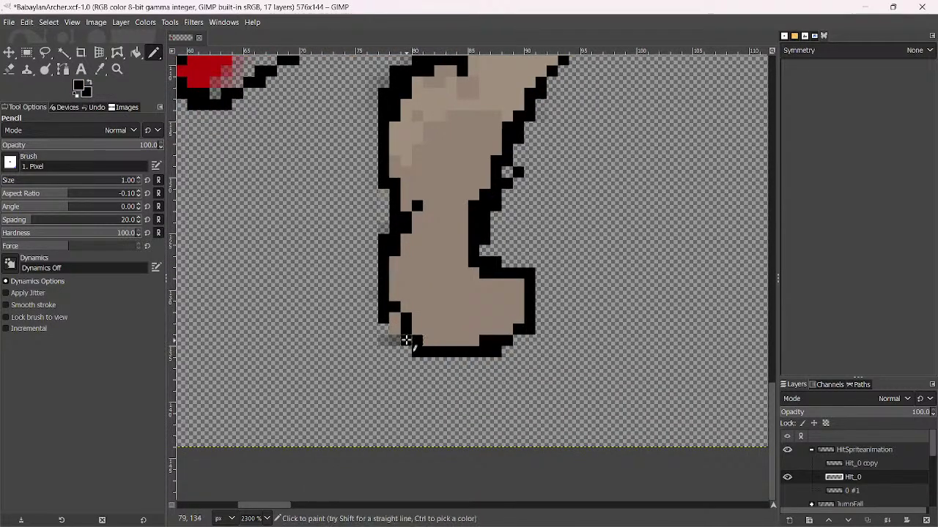
key("shift+e")
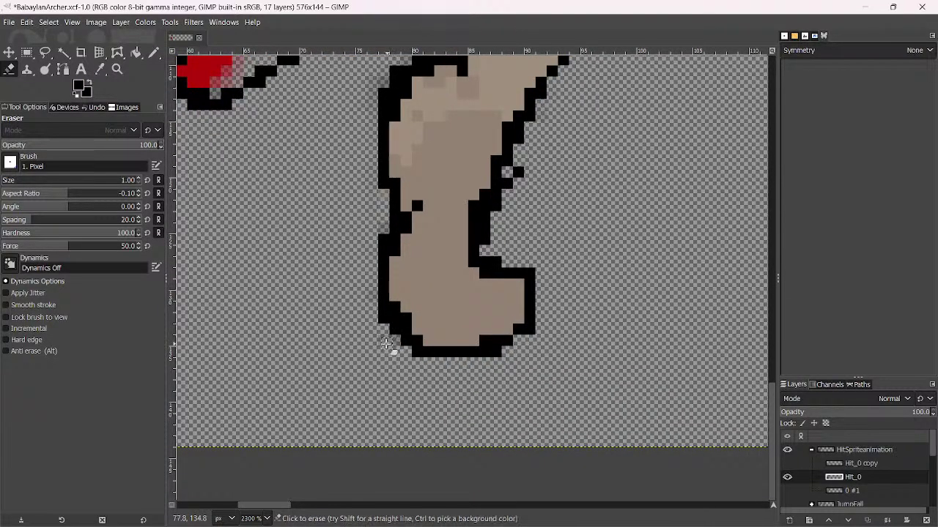
scroll(386, 345, "down", 3)
scroll(401, 318, "up", 3)
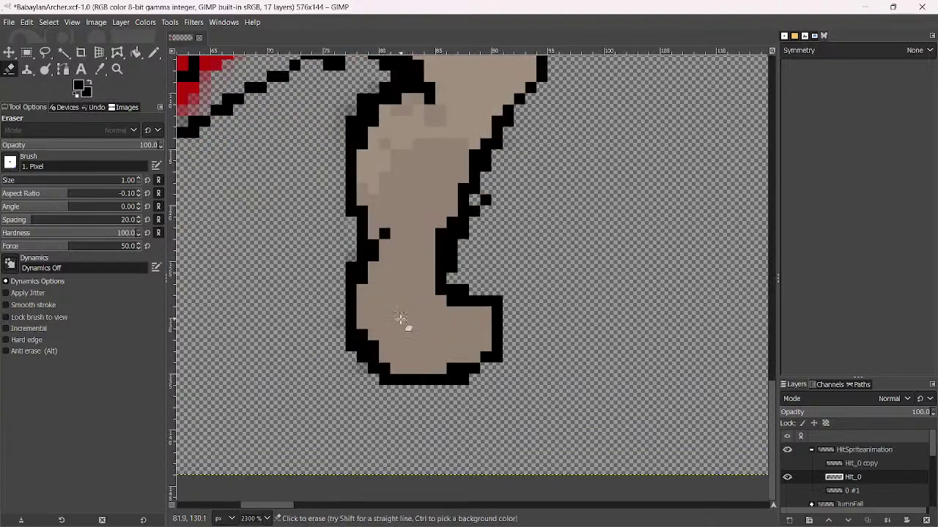
scroll(387, 272, "down", 6)
scroll(387, 272, "up", 5)
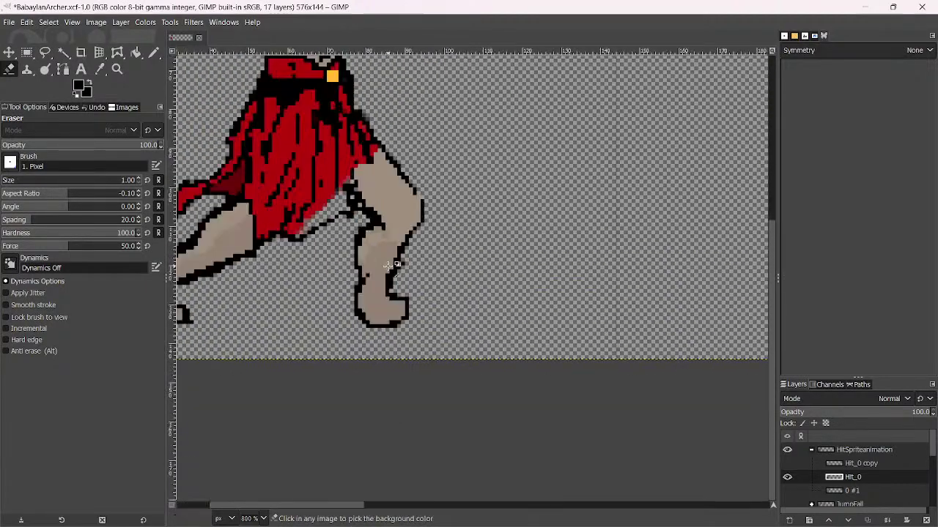
scroll(385, 260, "down", 1)
scroll(385, 261, "down", 2)
Add a black fold mark above the skirt's front hem line, then select the transparent gap and fill it with sampled red
key("n")
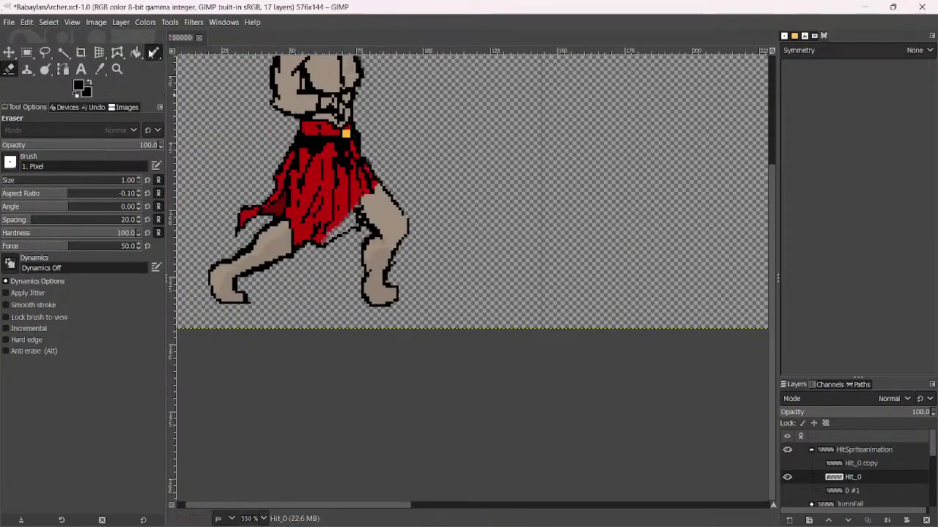
scroll(356, 235, "up", 3)
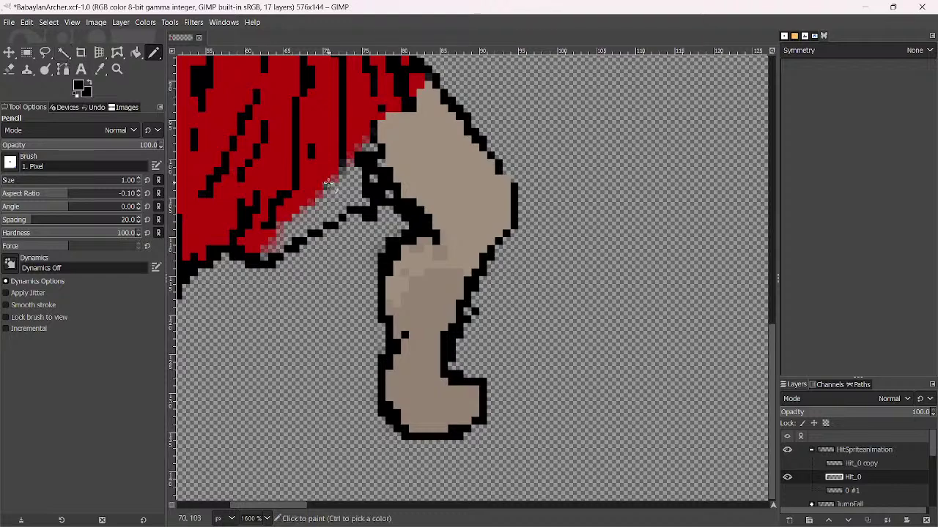
left_click_drag(336, 203, 339, 211)
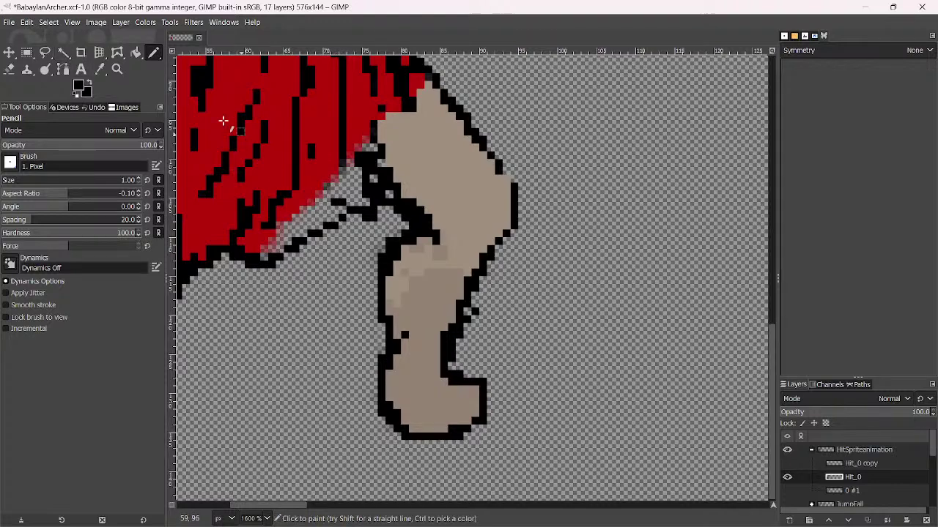
left_click(307, 172, "ctrl")
left_click(63, 53)
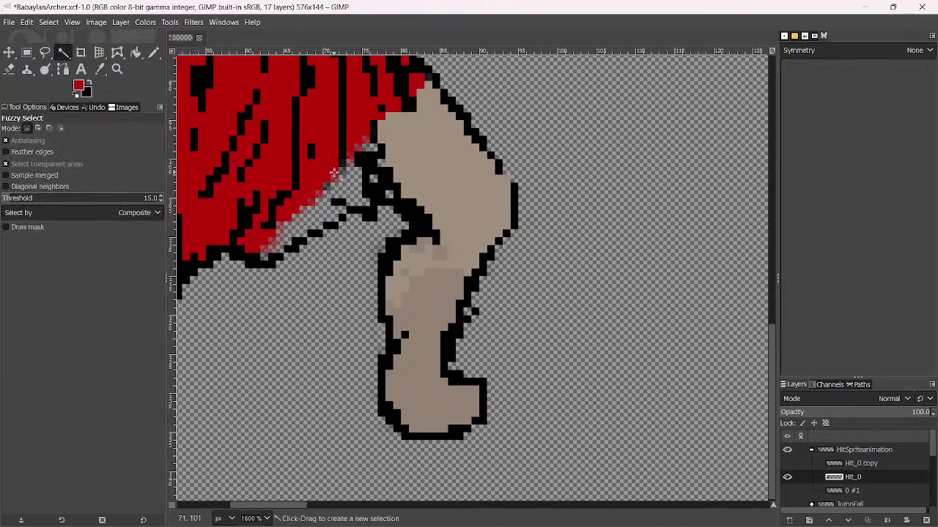
left_click(350, 183)
left_click(136, 53)
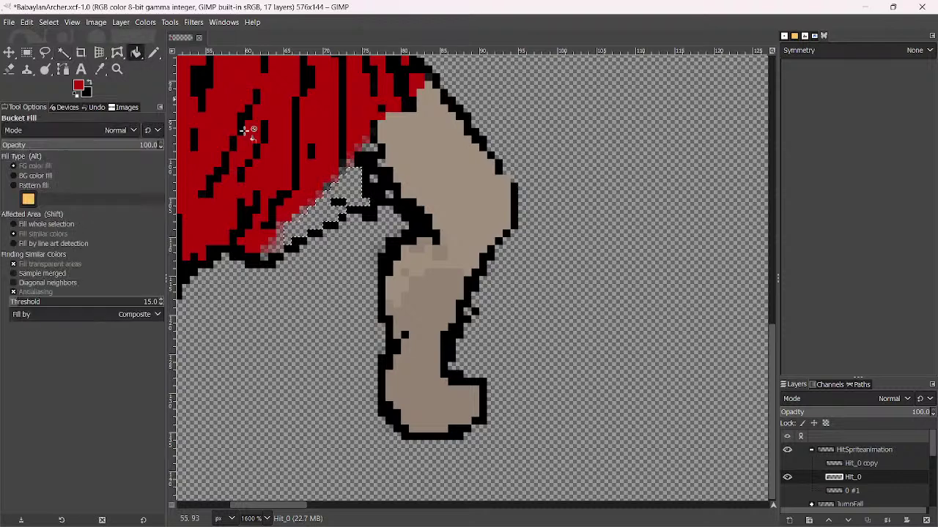
left_click(321, 194)
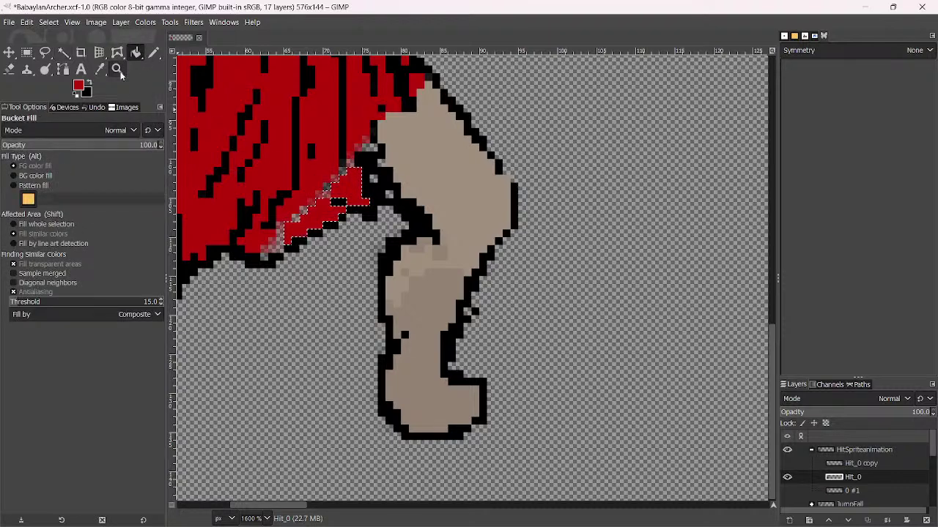
Clear the selection and save the image
left_click(154, 53)
left_click(48, 22)
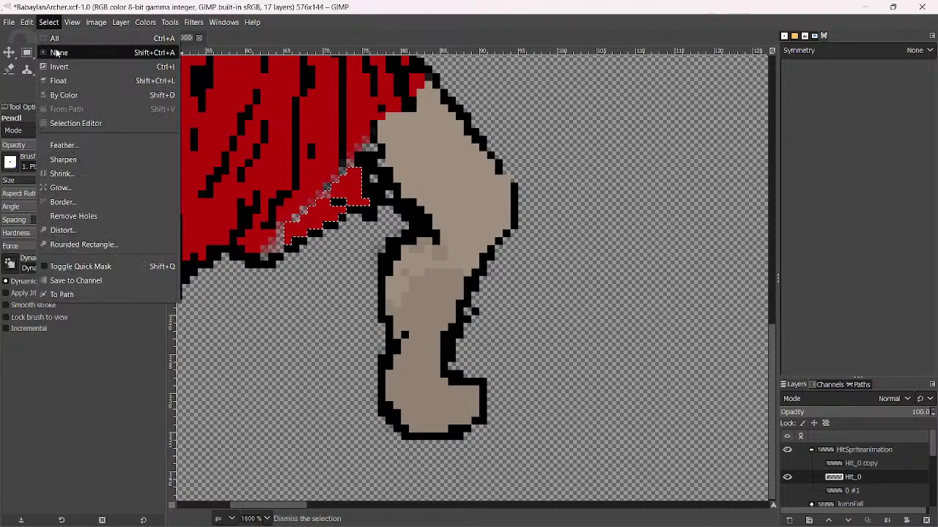
left_click(60, 53)
key("ctrl+s")
Paint the skirt's faded front hem pixels red and redraw its lower front corner in black with a small pointed tip
scroll(334, 212, "up", 1)
mouse_move(234, 262)
left_mouse_down()
mouse_move(263, 186)
mouse_move(219, 275)
mouse_move(182, 296)
mouse_move(204, 277)
mouse_move(196, 310)
mouse_move(213, 278)
mouse_move(224, 283)
mouse_move(303, 160)
mouse_move(298, 194)
mouse_move(328, 171)
mouse_move(389, 67)
mouse_move(416, 78)
mouse_move(377, 129)
left_mouse_up()
scroll(376, 130, "down", 1)
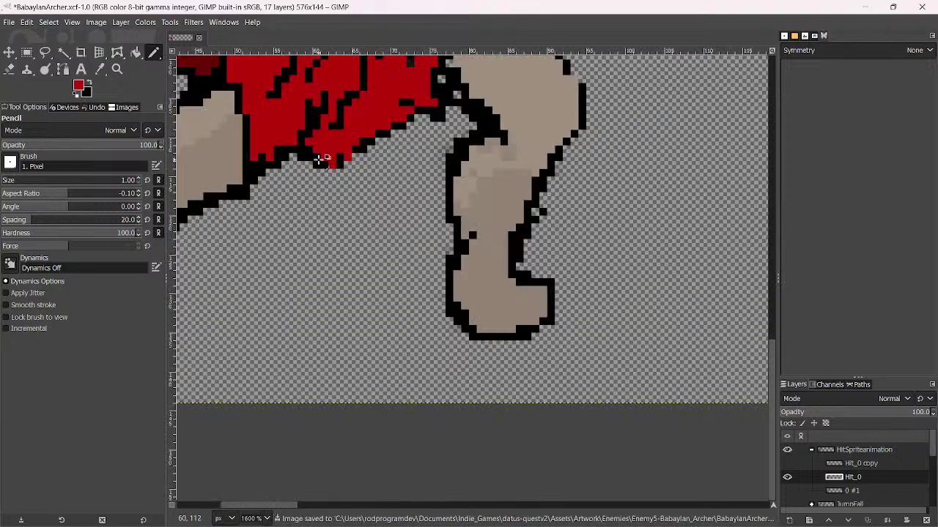
mouse_move(337, 163)
left_mouse_down()
mouse_move(362, 185)
mouse_move(394, 132)
left_mouse_up()
left_click(379, 136, "ctrl")
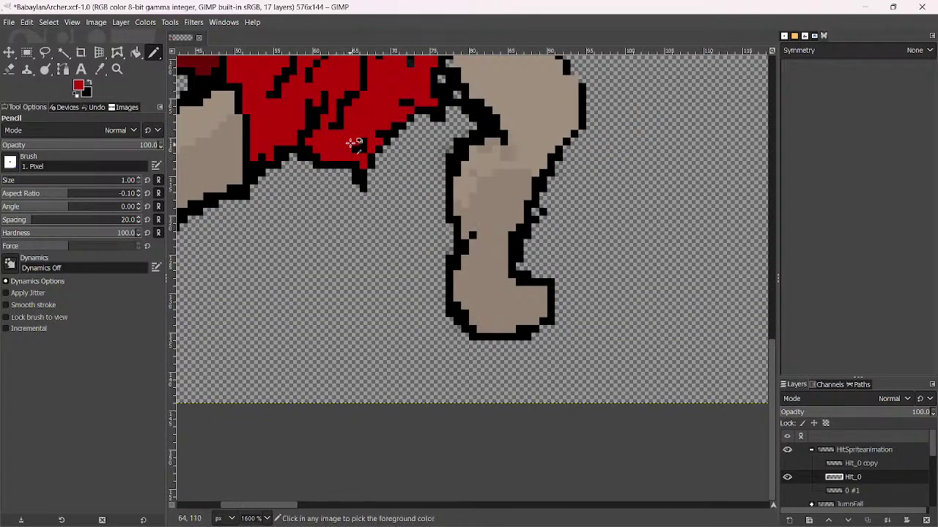
Sample the outline black, fill the gaps where the skirt meets the thigh, and thicken the outline behind the front leg's ankle and heel
scroll(351, 146, "down", 3)
scroll(319, 225, "up", 3)
left_click(308, 219, "ctrl")
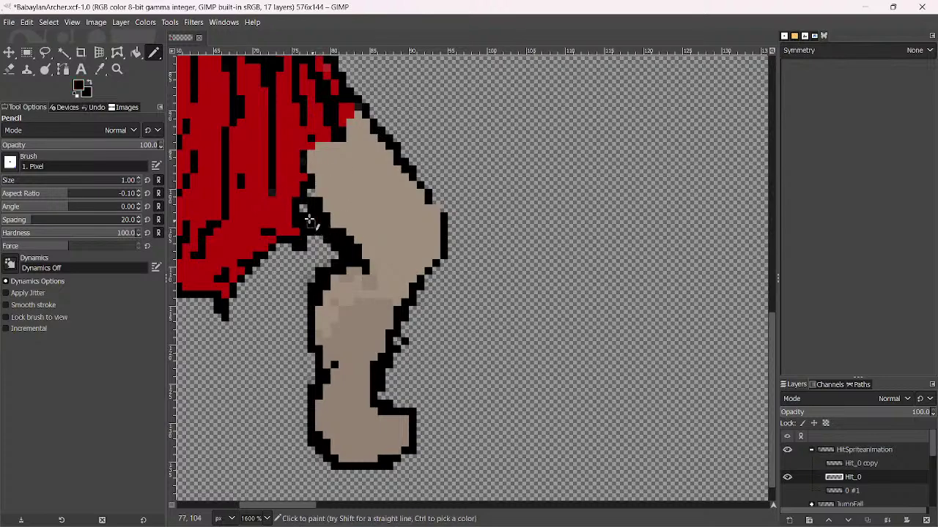
scroll(314, 221, "down", 7)
scroll(333, 286, "up", 7)
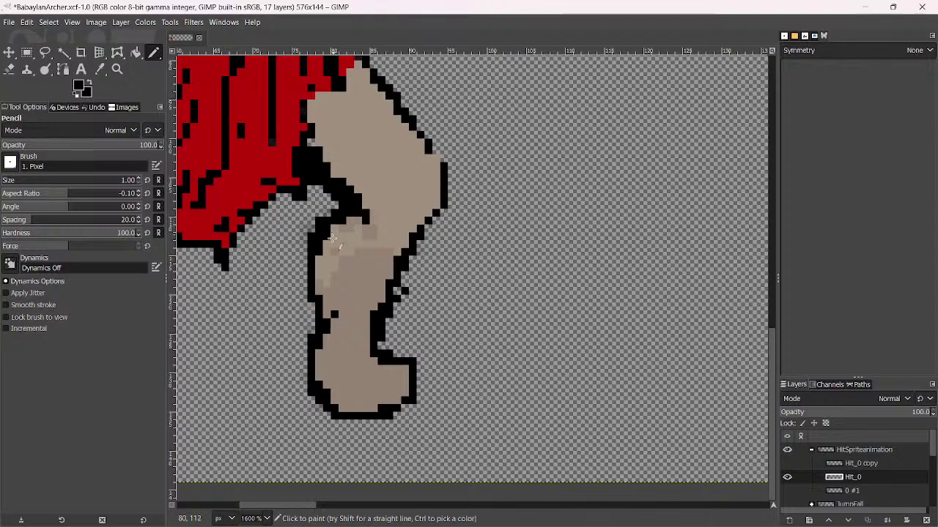
left_click_drag(328, 313, 327, 340)
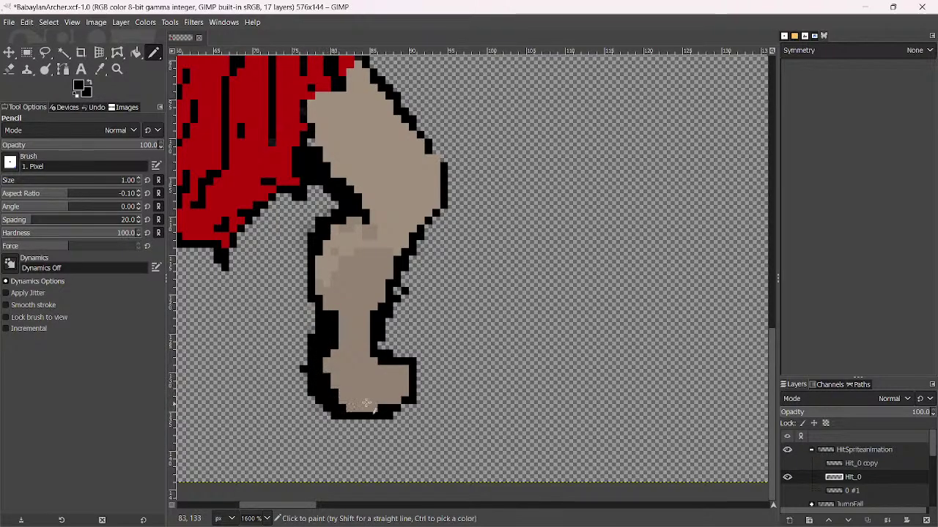
Erase the curved underside of the front foot and redraw it as a flat black sole with a pointed toe
mouse_move(334, 408)
left_mouse_down()
mouse_move(378, 408)
mouse_move(326, 402)
mouse_move(350, 406)
mouse_move(357, 424)
mouse_move(317, 422)
mouse_move(317, 414)
mouse_move(405, 408)
mouse_move(332, 416)
mouse_move(297, 409)
mouse_move(390, 400)
left_mouse_up()
key("shift+e")
left_click(345, 401)
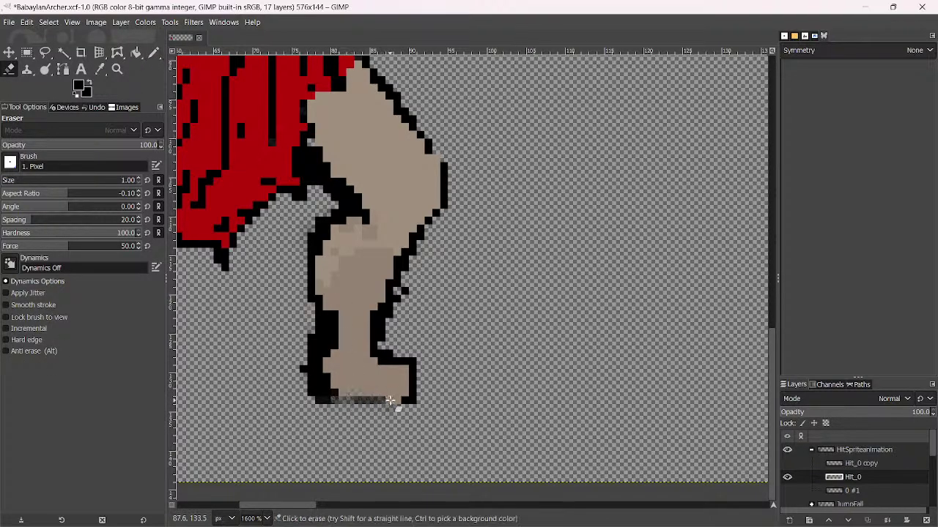
left_click(154, 53)
left_click_drag(328, 399, 396, 401)
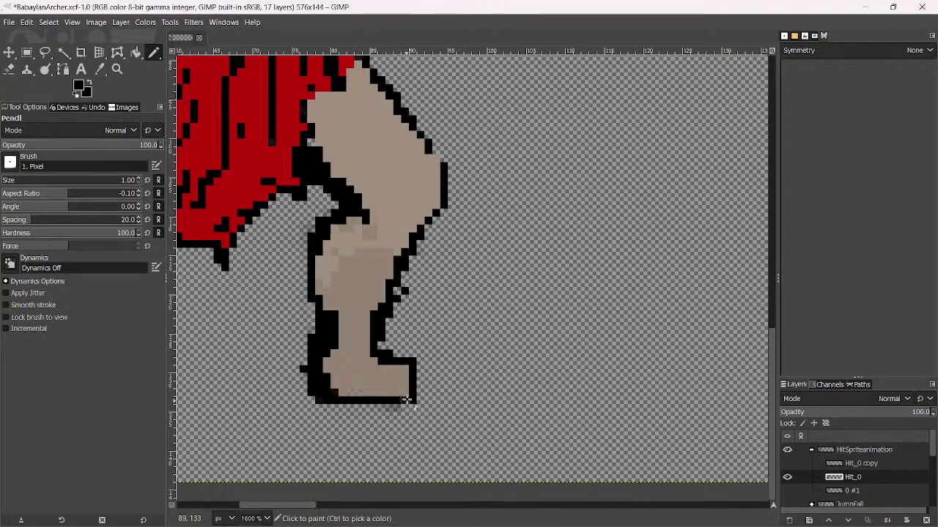
Erase the excess outline along the front leg's foot, shin and knee, and redraw the knee and shin contour in black with a knee crease
key("shift+e")
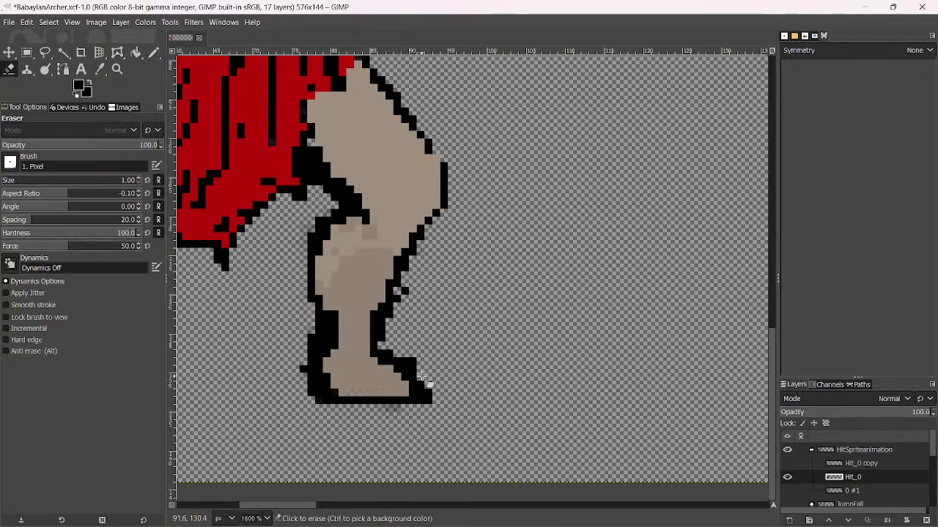
mouse_move(401, 353)
left_mouse_down()
mouse_move(383, 313)
mouse_move(404, 269)
mouse_move(394, 316)
mouse_move(383, 322)
mouse_move(422, 246)
mouse_move(415, 254)
mouse_move(442, 177)
mouse_move(427, 142)
mouse_move(434, 193)
mouse_move(444, 151)
left_mouse_up()
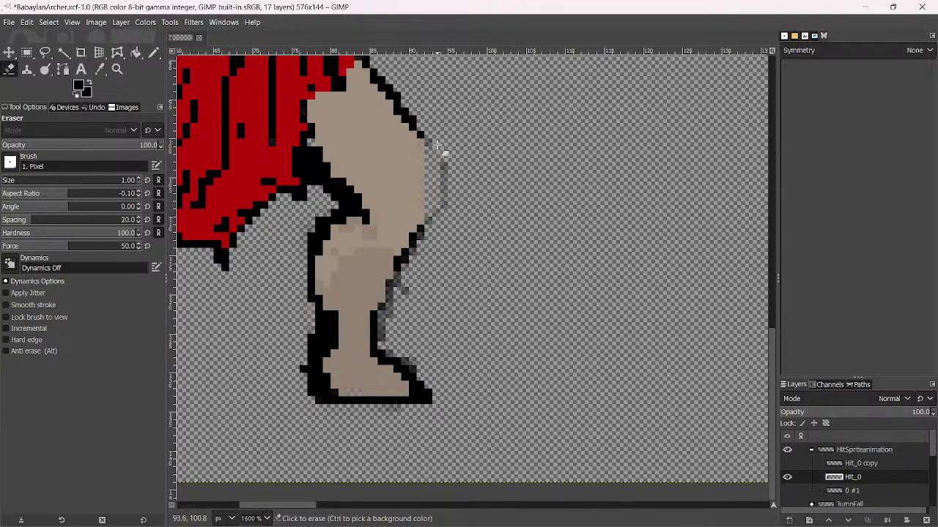
left_click(154, 53)
scroll(429, 146, "up", 1, "ctrl")
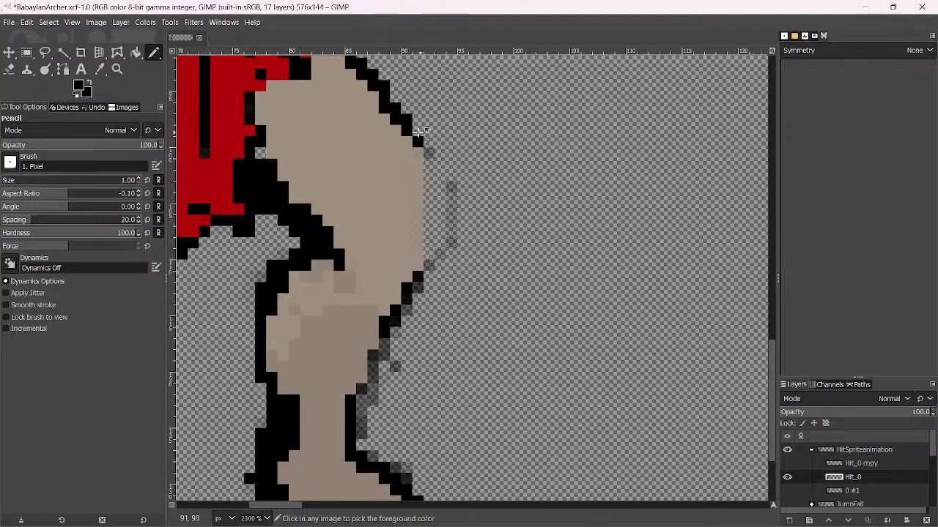
mouse_move(396, 117)
left_mouse_down()
mouse_move(441, 218)
mouse_move(438, 243)
mouse_move(405, 277)
mouse_move(373, 257)
mouse_move(398, 271)
mouse_move(413, 264)
mouse_move(423, 283)
mouse_move(378, 356)
mouse_move(359, 427)
mouse_move(375, 345)
left_mouse_up()
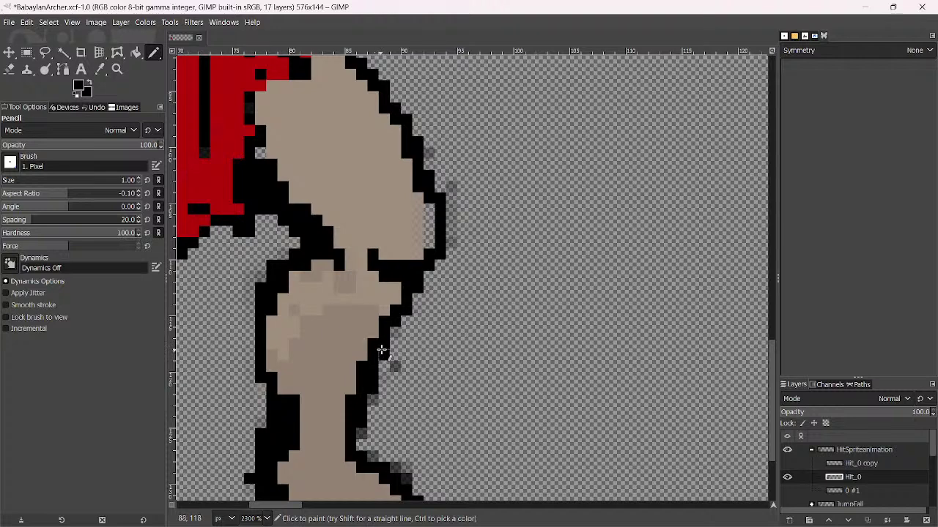
Erase the excess black outline pixels along the back of the front calf and both sides of its ankle
key("shift+e")
mouse_move(383, 381)
left_mouse_down()
mouse_move(369, 434)
mouse_move(358, 383)
left_mouse_up()
left_click(259, 429)
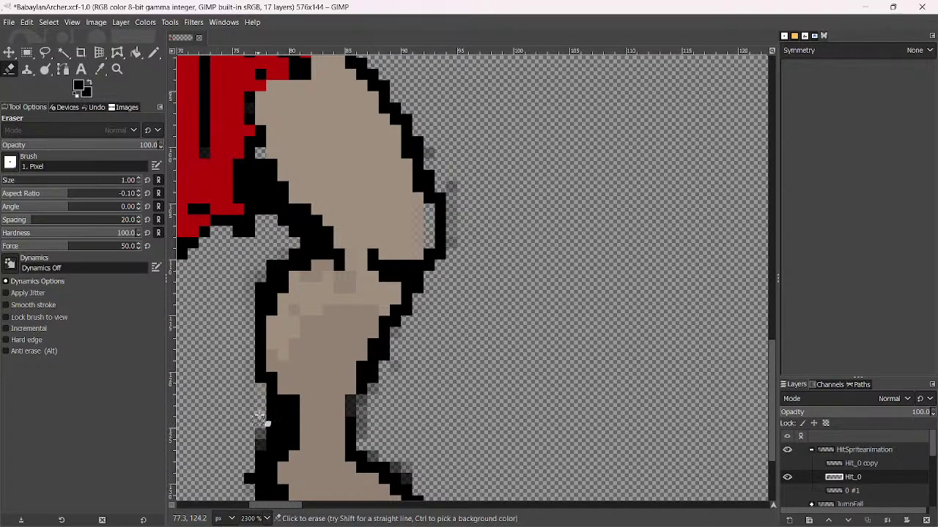
mouse_move(260, 418)
left_mouse_down()
mouse_move(272, 424)
mouse_move(249, 463)
left_mouse_up()
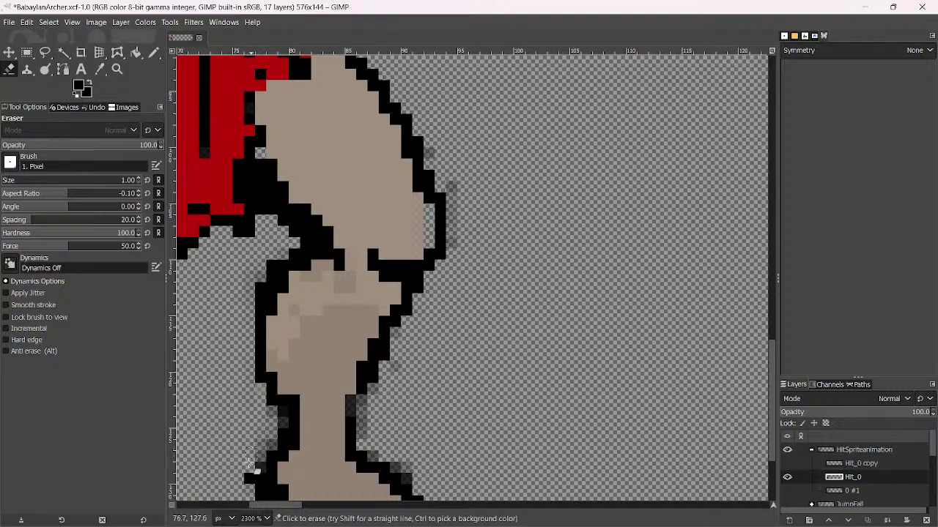
scroll(348, 266, "down", 6)
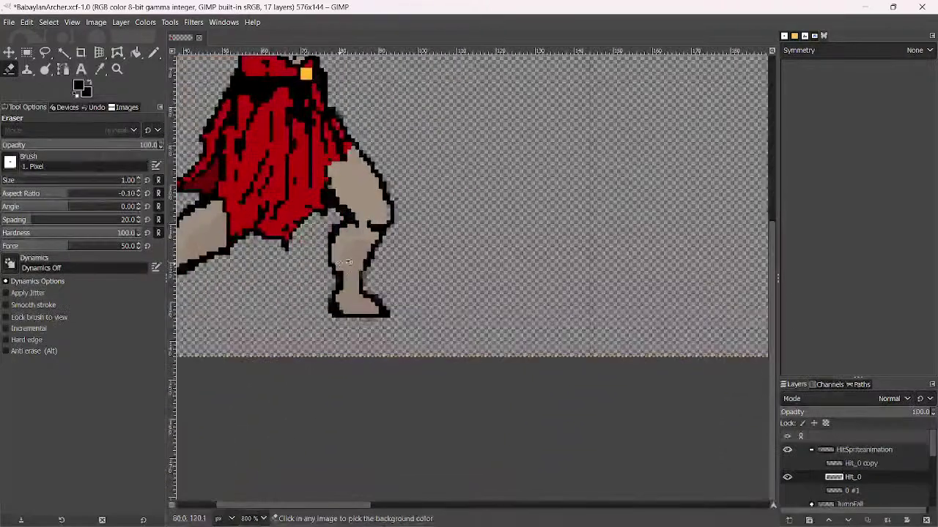
scroll(349, 262, "up", 5)
scroll(352, 260, "down", 5)
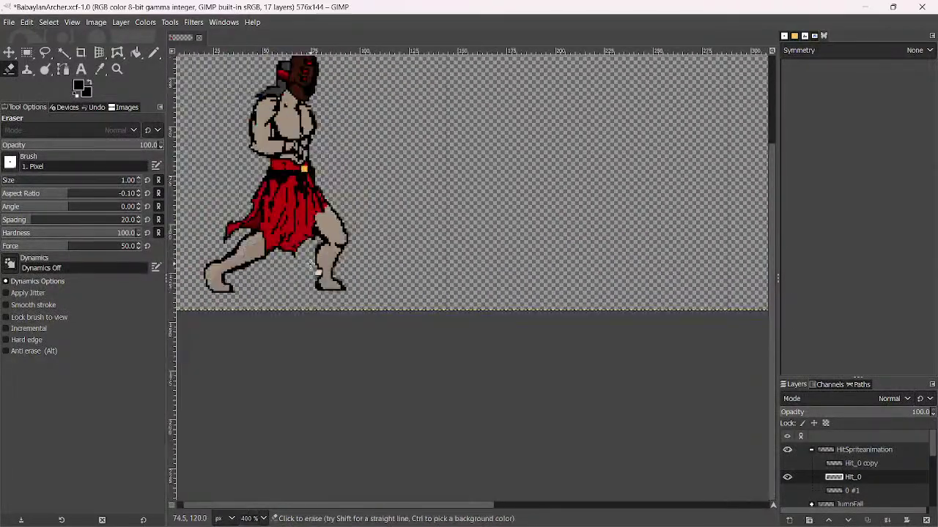
Draw a short black crease on the rear leg's thigh, just below the hem of the red skirt
scroll(358, 257, "up", 2)
scroll(359, 256, "up", 2)
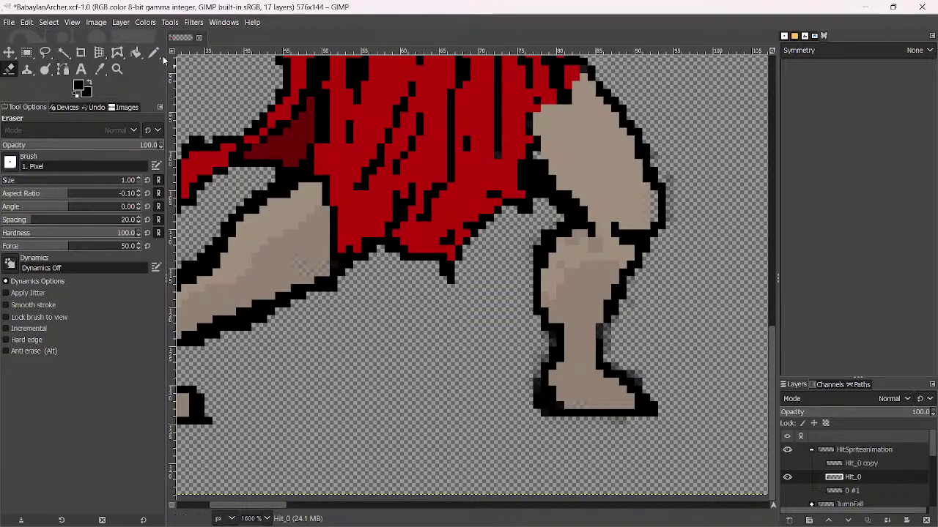
key("n")
left_click_drag(296, 248, 307, 275)
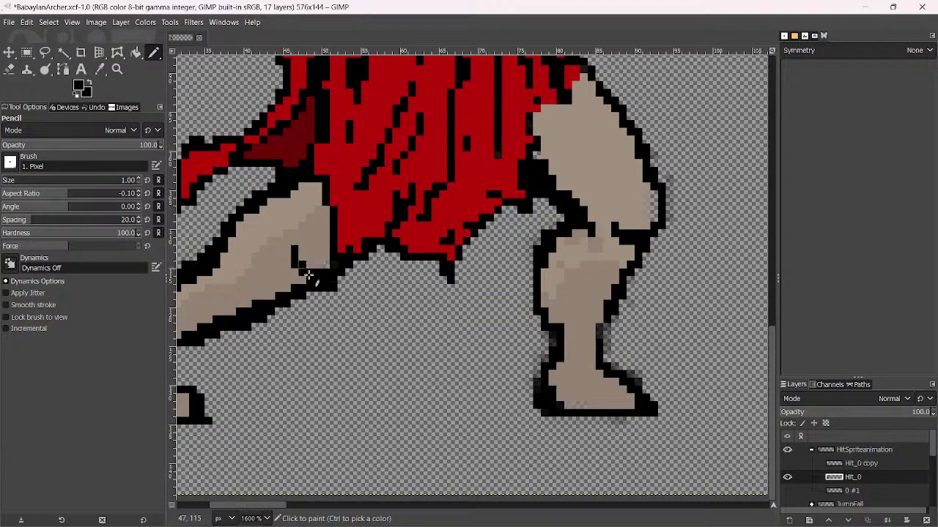
scroll(315, 278, "down", 4)
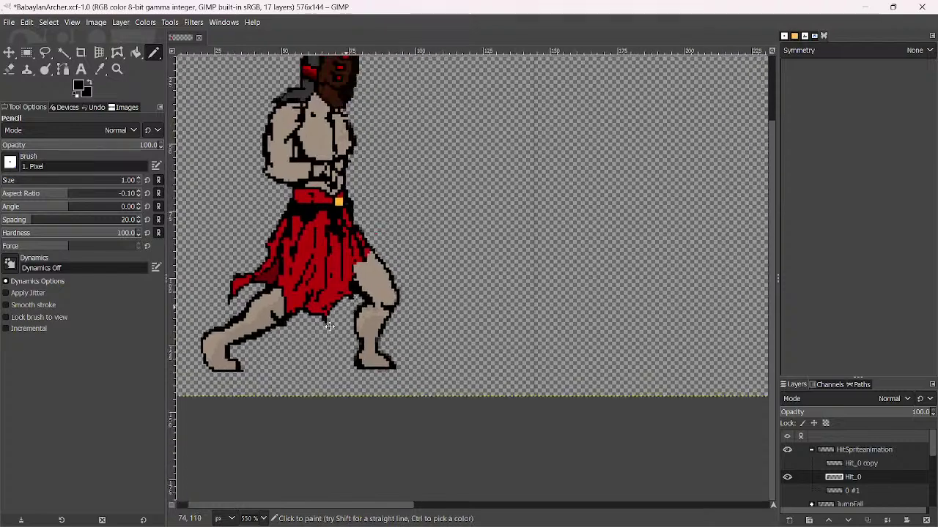
Paint a wristband on the folded arm in the skirt's red and thicken the black outline beneath it
scroll(345, 292, "up", 1)
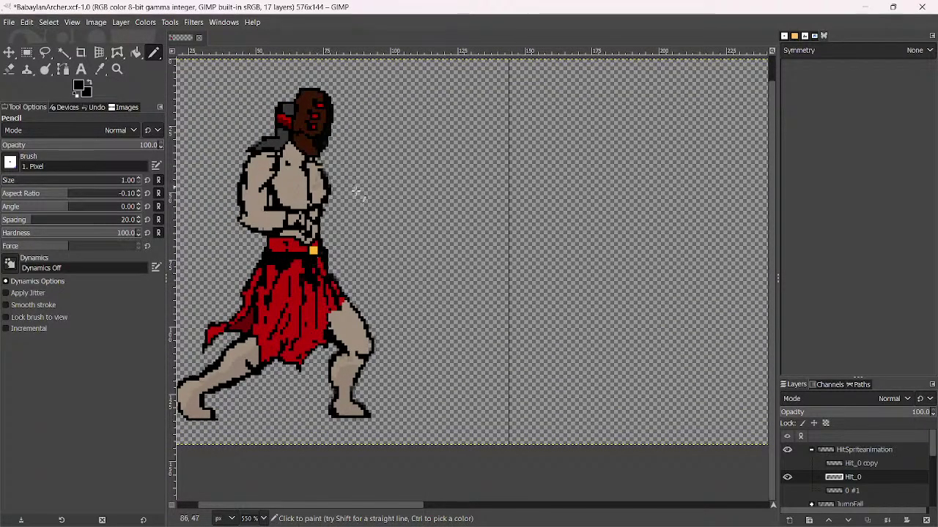
scroll(326, 238, "up", 4)
left_click(218, 271, "ctrl")
left_click_drag(218, 271, 564, 315)
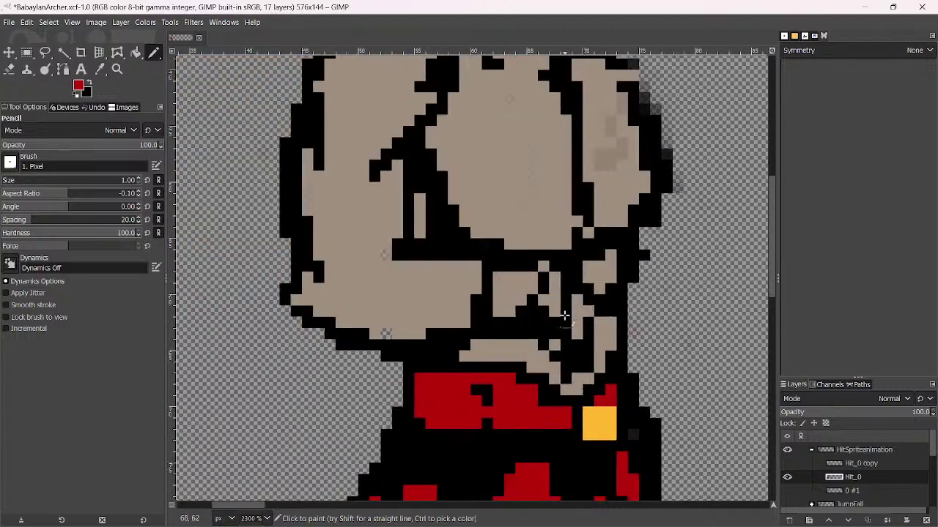
mouse_move(502, 280)
left_mouse_down()
mouse_move(516, 317)
mouse_move(500, 320)
mouse_move(561, 311)
mouse_move(549, 272)
mouse_move(527, 318)
mouse_move(543, 269)
mouse_move(501, 301)
mouse_move(513, 278)
left_mouse_up()
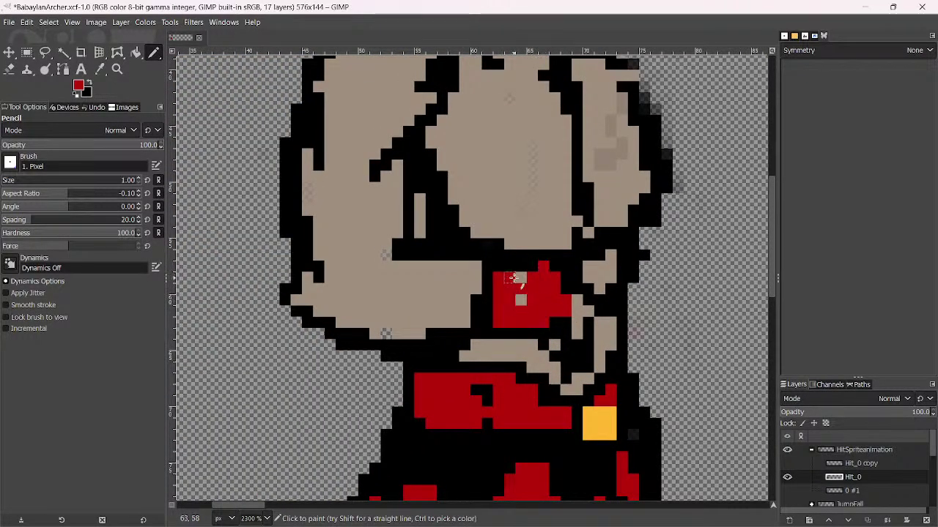
left_click(543, 253, "ctrl")
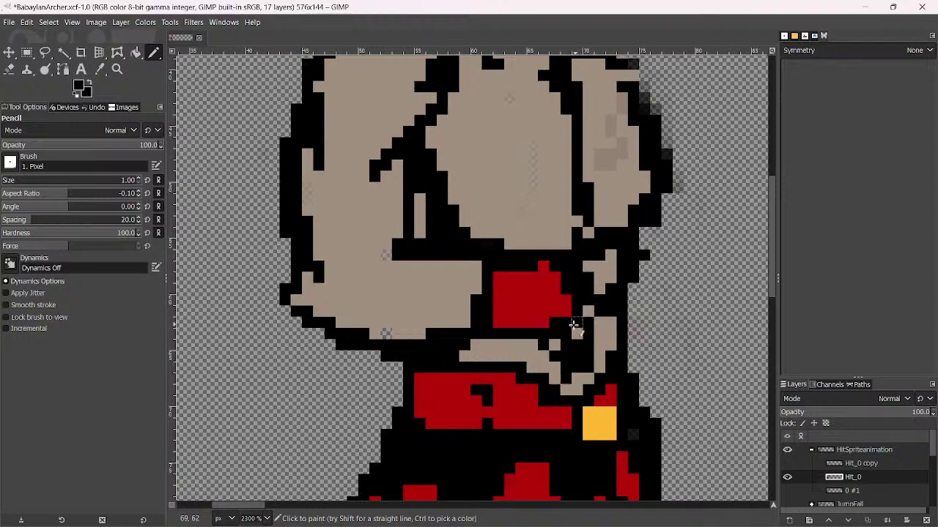
mouse_move(499, 337)
left_mouse_down()
mouse_move(547, 342)
mouse_move(461, 341)
left_mouse_up()
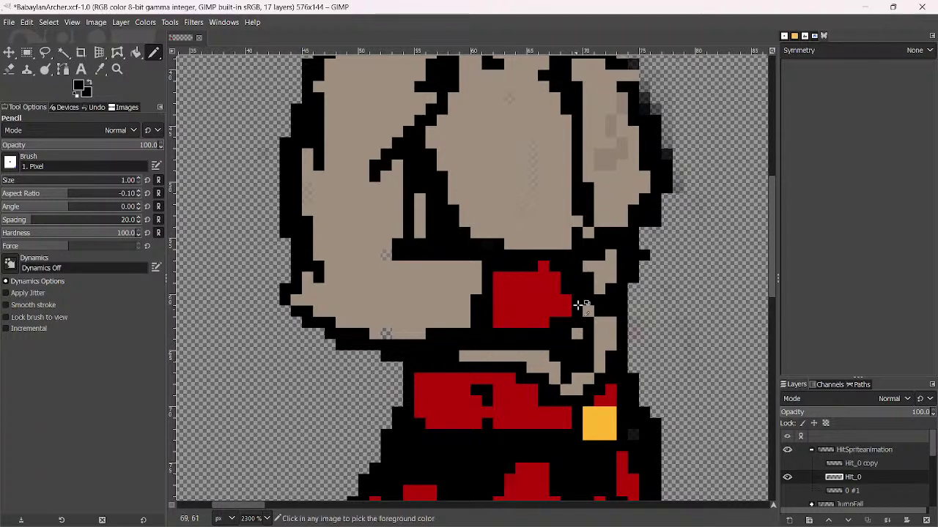
Draw a black fist outline beside the wristband, extending past the front edge of the torso
scroll(583, 308, "up", 1, "ctrl")
scroll(553, 298, "down", 4, "ctrl")
scroll(460, 293, "up", 5, "ctrl")
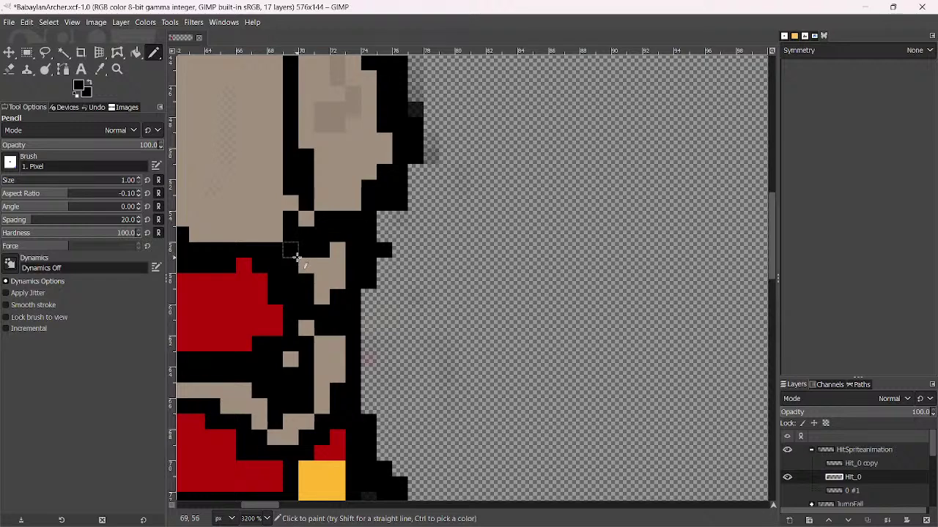
mouse_move(303, 252)
left_mouse_down()
mouse_move(354, 249)
mouse_move(383, 274)
mouse_move(384, 296)
mouse_move(391, 266)
mouse_move(399, 331)
left_mouse_up()
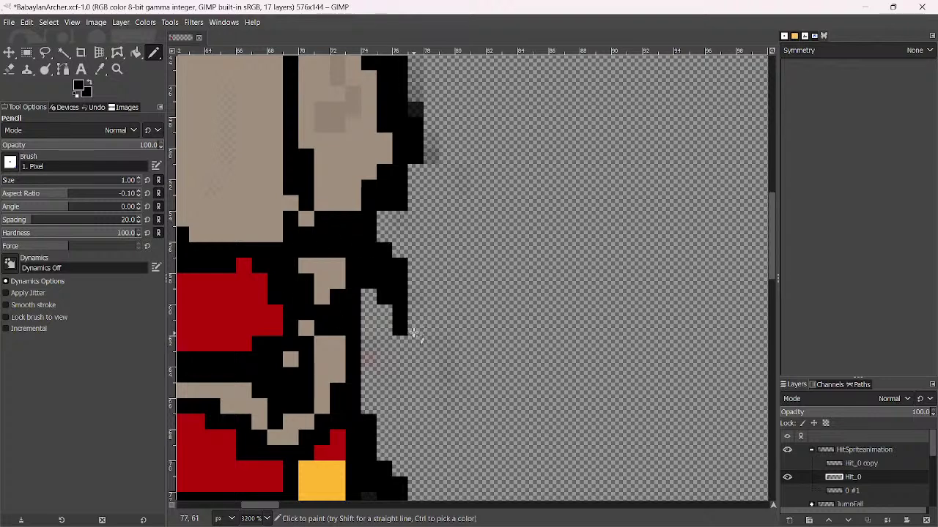
mouse_move(413, 333)
left_mouse_down()
mouse_move(378, 374)
mouse_move(276, 361)
mouse_move(290, 370)
mouse_move(338, 349)
mouse_move(324, 342)
mouse_move(345, 314)
mouse_move(308, 349)
mouse_move(350, 297)
left_mouse_up()
Fill the fist outline and the bare waist area below it with the sampled skin tone
left_click(290, 359, "ctrl")
mouse_move(356, 342)
left_mouse_down()
mouse_move(371, 347)
mouse_move(364, 301)
left_mouse_up()
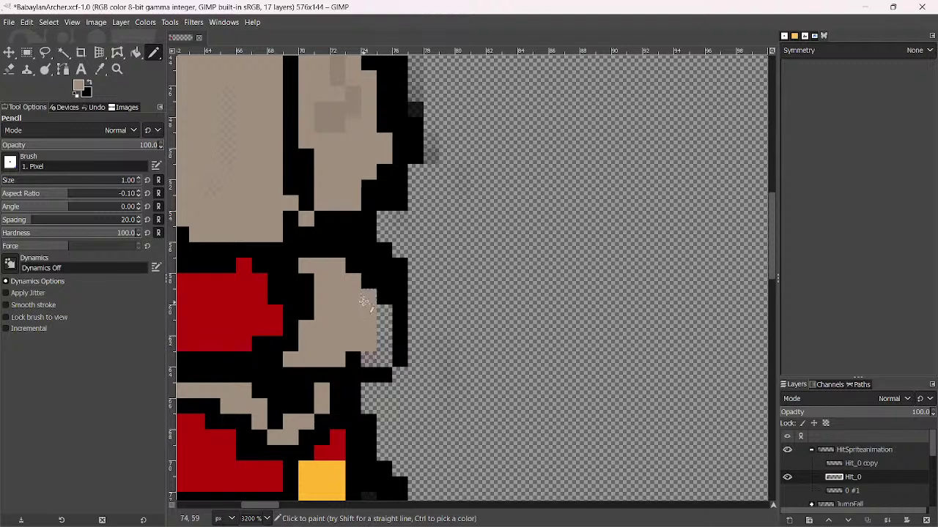
mouse_move(343, 356)
left_mouse_down()
mouse_move(380, 350)
mouse_move(386, 322)
left_mouse_up()
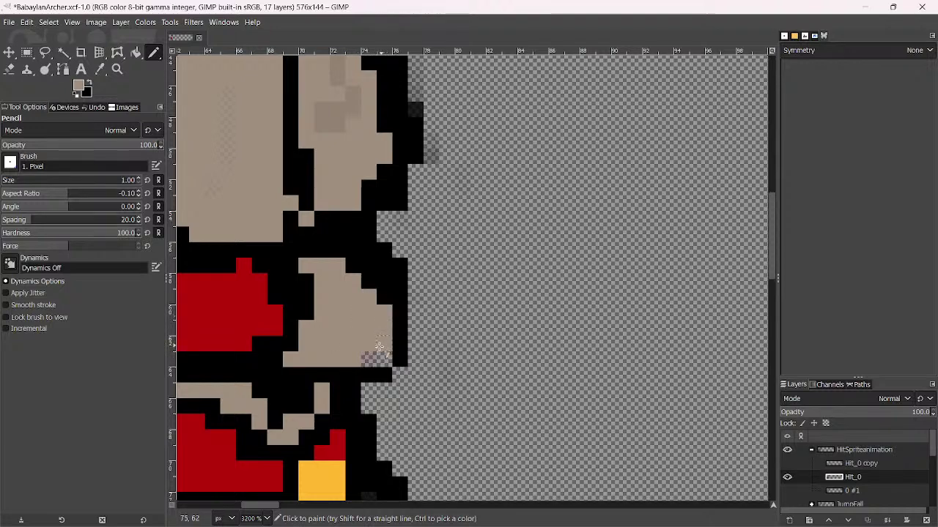
mouse_move(326, 391)
left_mouse_down()
mouse_move(283, 412)
mouse_move(290, 421)
mouse_move(256, 394)
left_mouse_up()
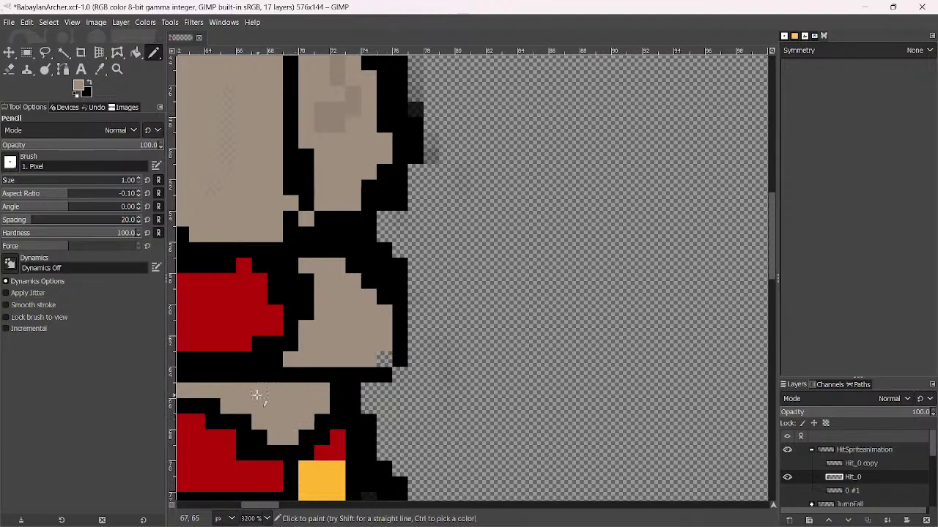
left_click(291, 374)
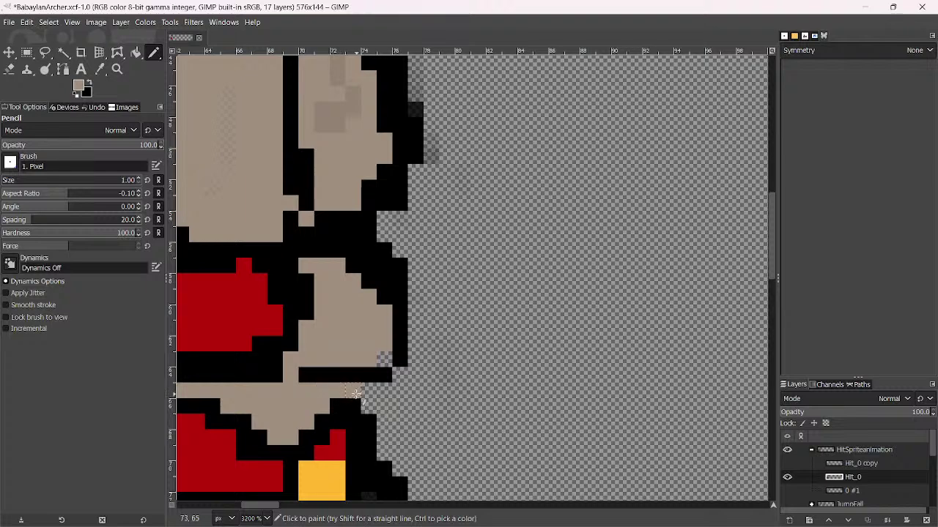
Thicken the black outline beneath the fist and fill the fist's remaining transparent pixel with skin tone
left_click(310, 374, "ctrl")
left_click(316, 392)
mouse_move(316, 392)
left_mouse_down()
mouse_move(371, 387)
mouse_move(386, 367)
mouse_move(400, 375)
left_mouse_up()
left_click(290, 359)
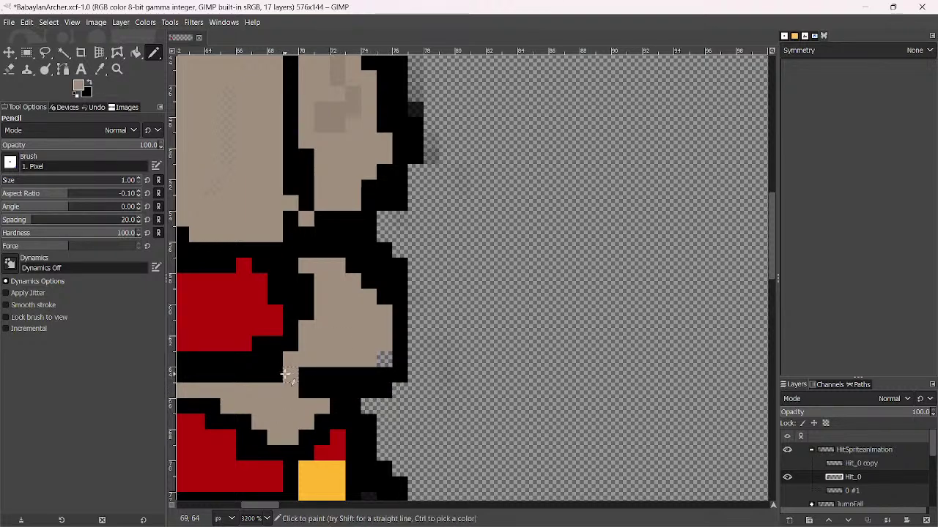
left_click(307, 372, "ctrl")
left_click(334, 357, "ctrl")
left_click(384, 359)
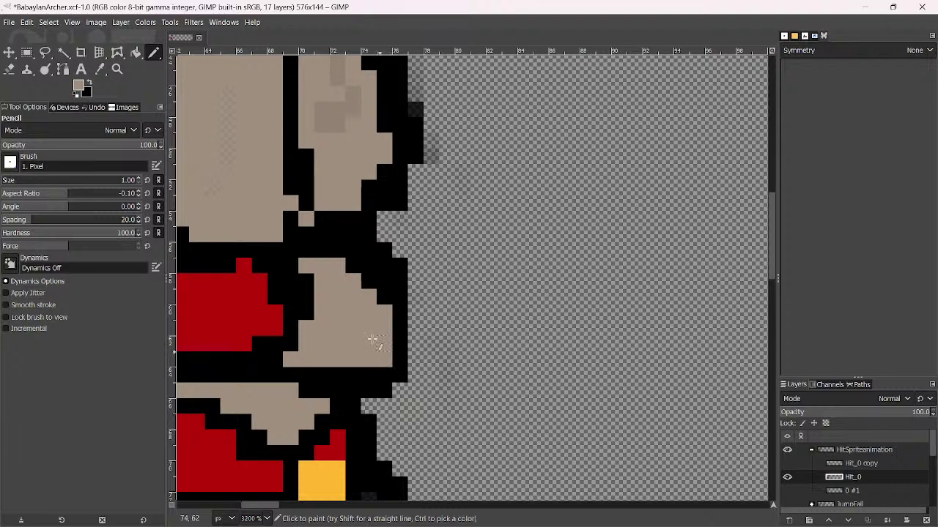
Blacken the stray skin pixel under the chest and paint a short skin-tone strip just above the fist
left_click(306, 219)
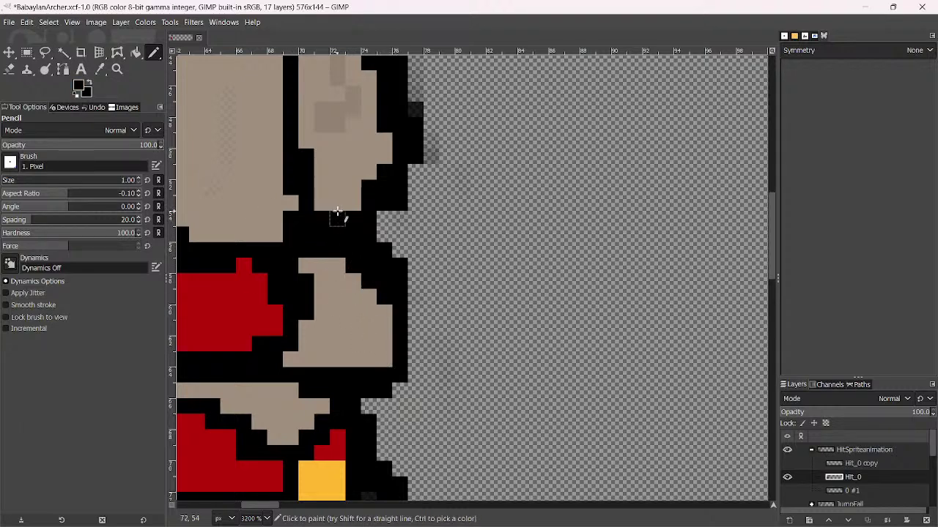
left_click(323, 264, "ctrl")
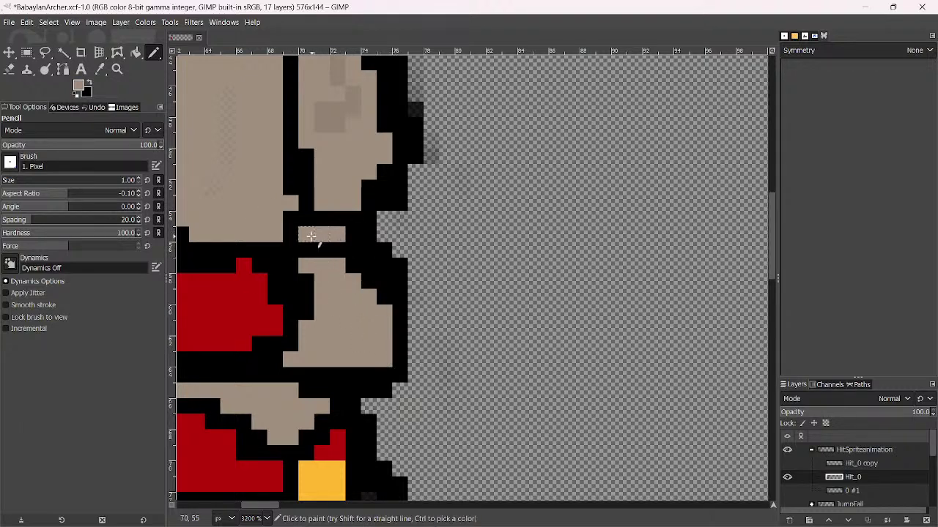
scroll(340, 241, "down", 5)
scroll(512, 293, "up", 1)
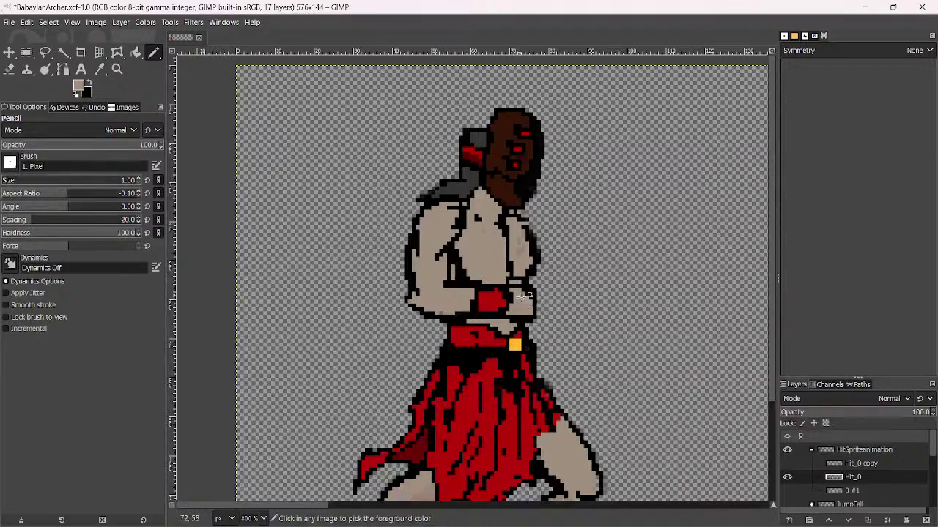
scroll(575, 299, "up", 1)
Select the Hit_0 copy layer containing the bow and outstretched arm and make it visible
left_click(865, 466)
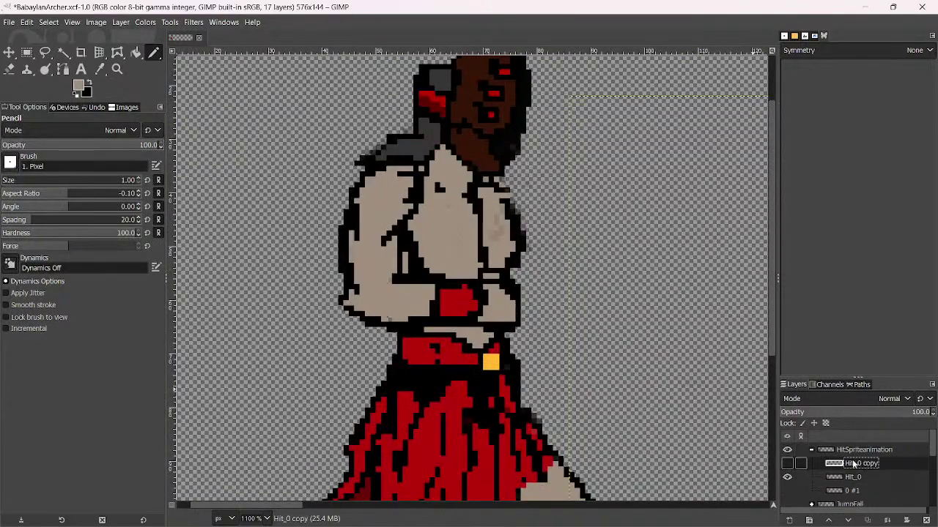
left_click(787, 463)
scroll(622, 332, "down", 2)
scroll(622, 332, "up", 2)
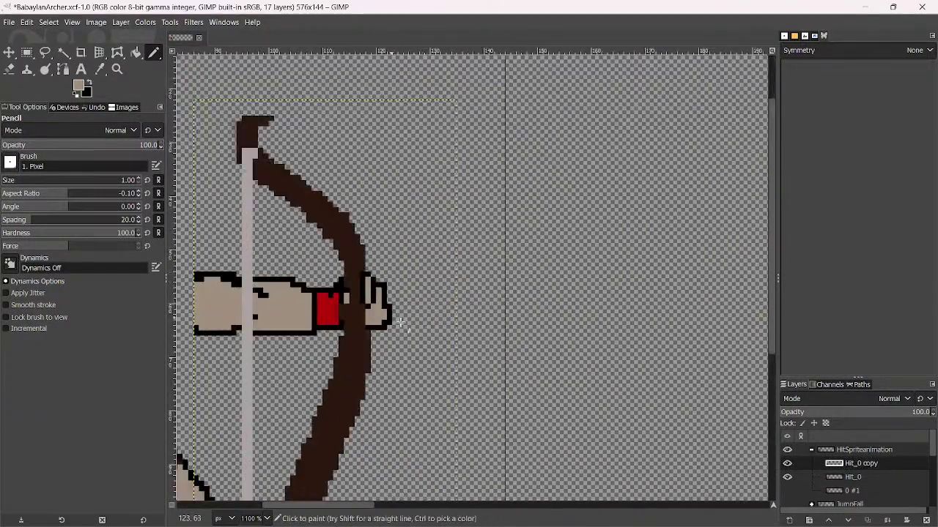
Rotate the Hit_0 copy layer with the bow and arm by 6.70 degrees
key("m")
scroll(463, 316, "left", 3)
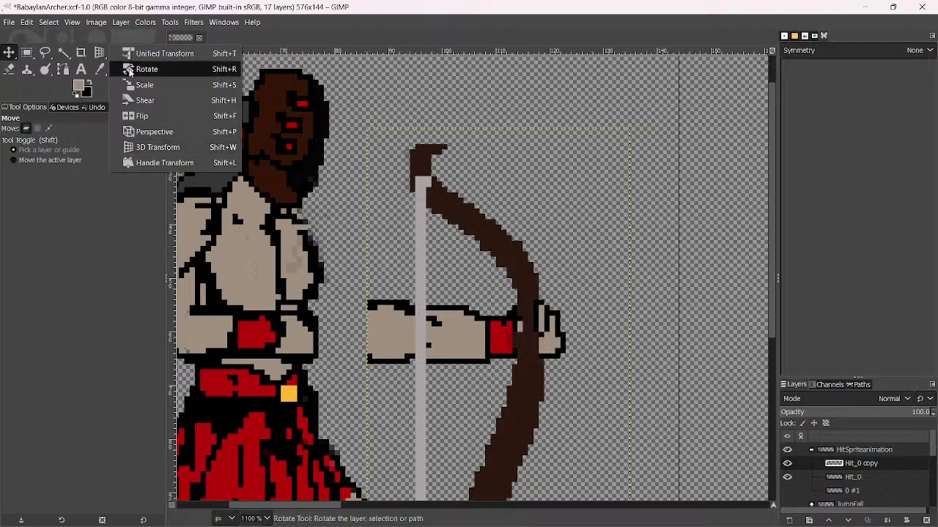
key("shift+r")
left_click_drag(493, 242, 527, 245)
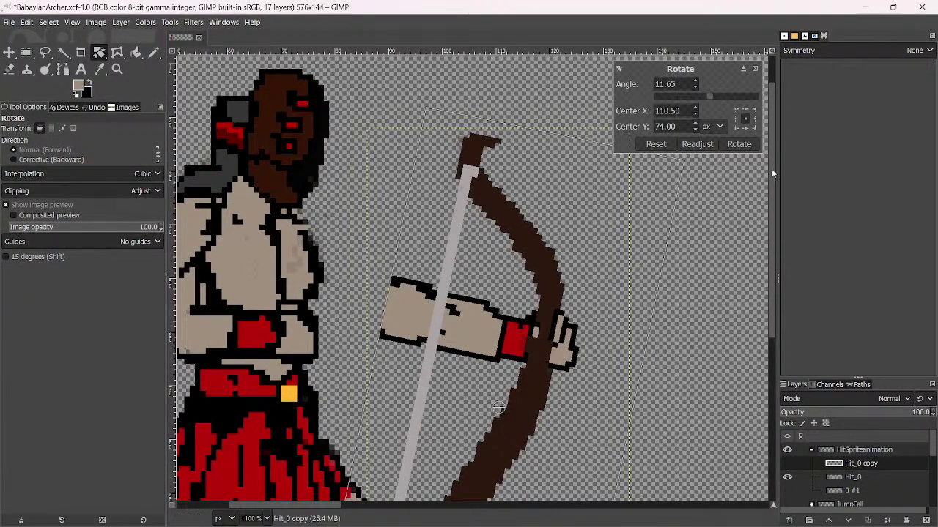
left_click_drag(469, 243, 440, 242)
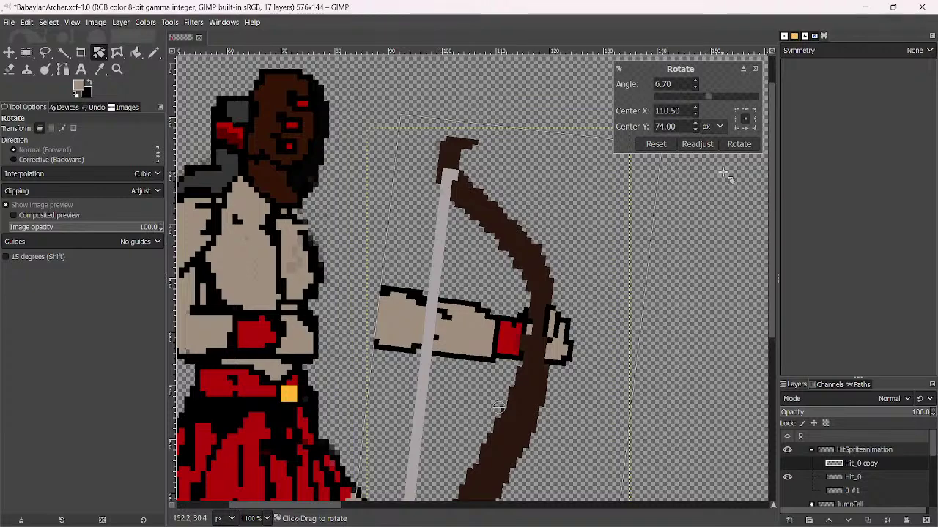
left_click(740, 144)
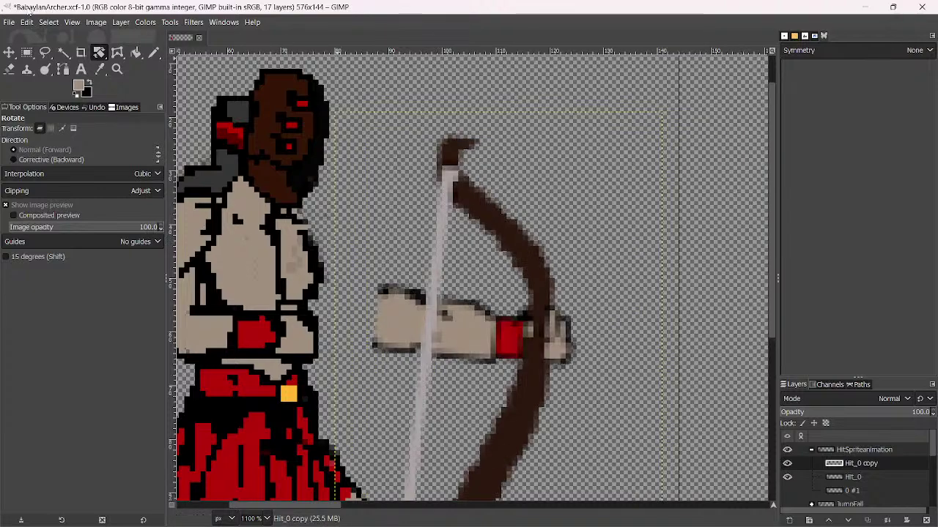
Move the rotated bow arm against the torso and place the Hit_0 copy layer beneath Hit_0
left_click(8, 52)
key("Left")
key("Left")
key("Left")
key("Left")
key("Left")
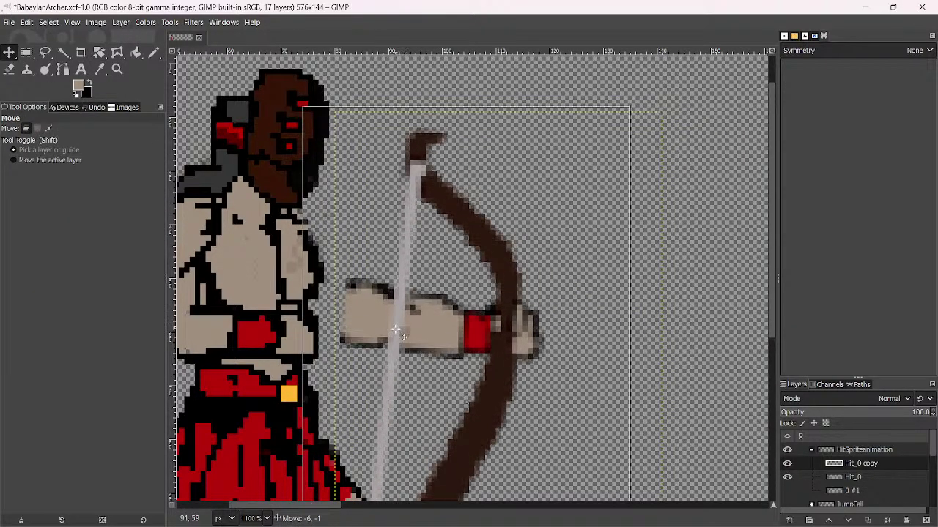
scroll(439, 344, "down", 4)
scroll(439, 344, "up", 2)
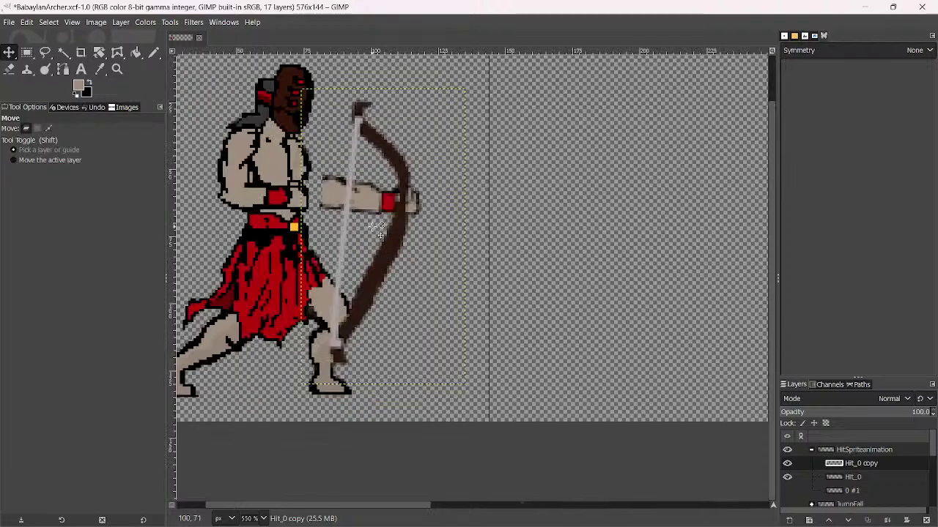
left_click_drag(392, 206, 375, 198)
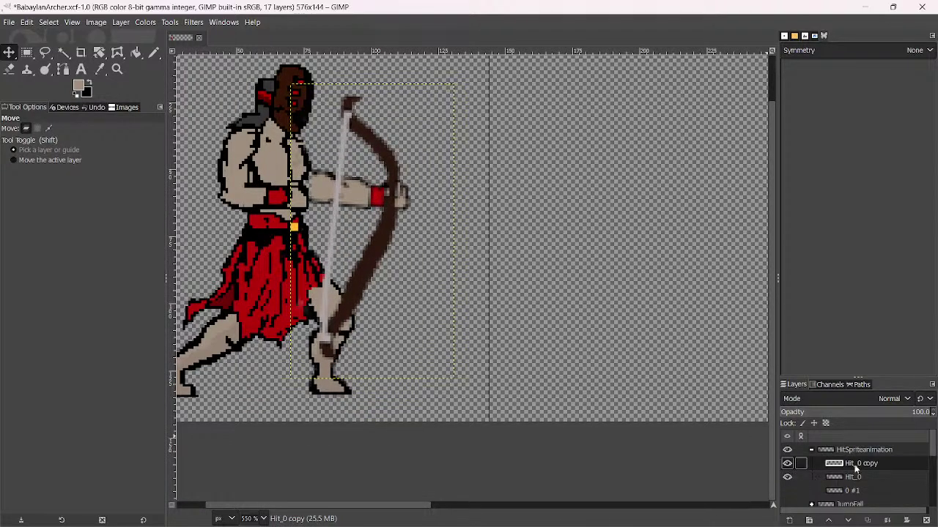
left_click_drag(854, 464, 851, 482)
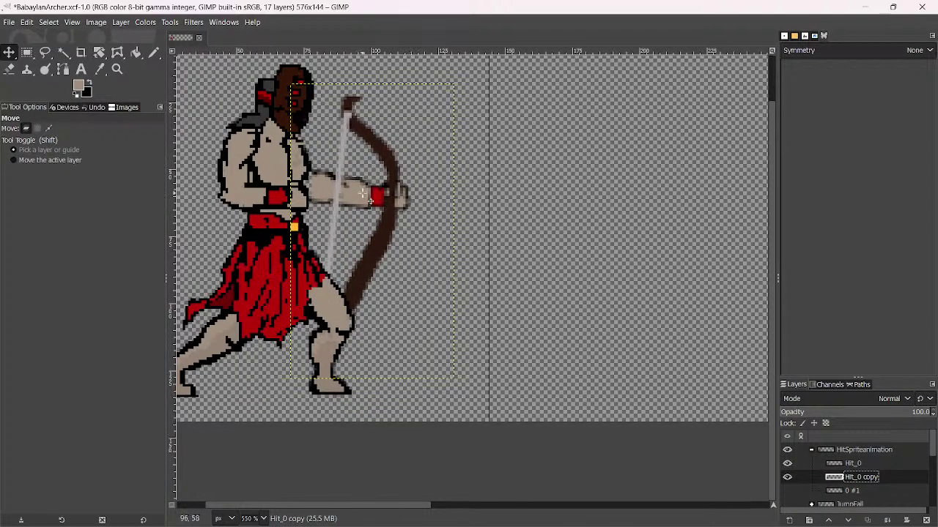
Rotate the bow arm further clockwise and move it closer, so its upper part sits behind the torso
left_click_drag(361, 193, 520, 175)
left_click(100, 57)
key("Return")
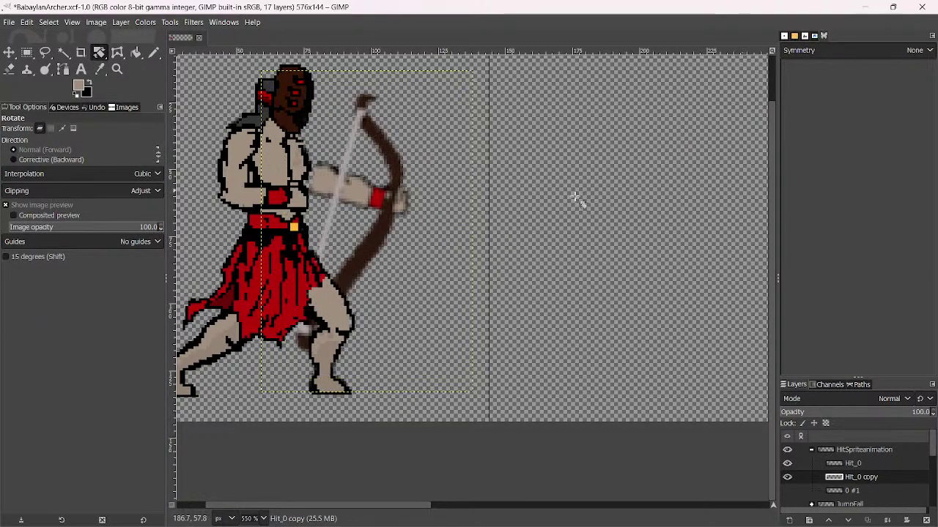
left_click_drag(331, 194, 340, 208)
key("ctrl")
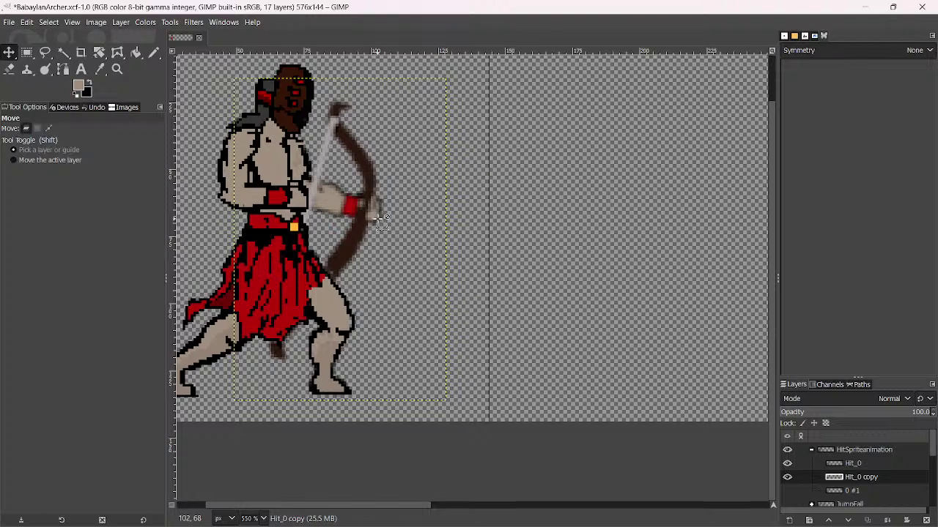
Undo the last rotation and move of the bow arm layer
key("ctrl+z")
key("ctrl+z")
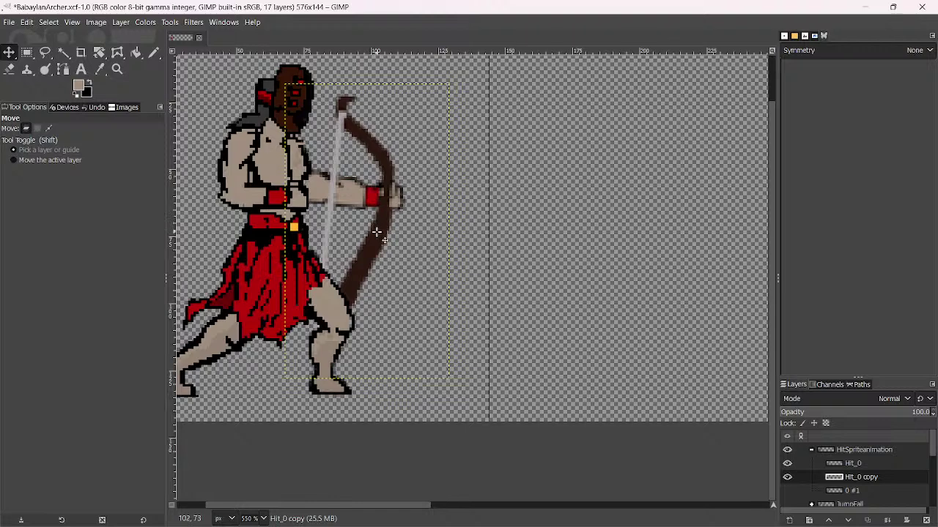
scroll(376, 232, "down", 3)
scroll(367, 253, "up", 4)
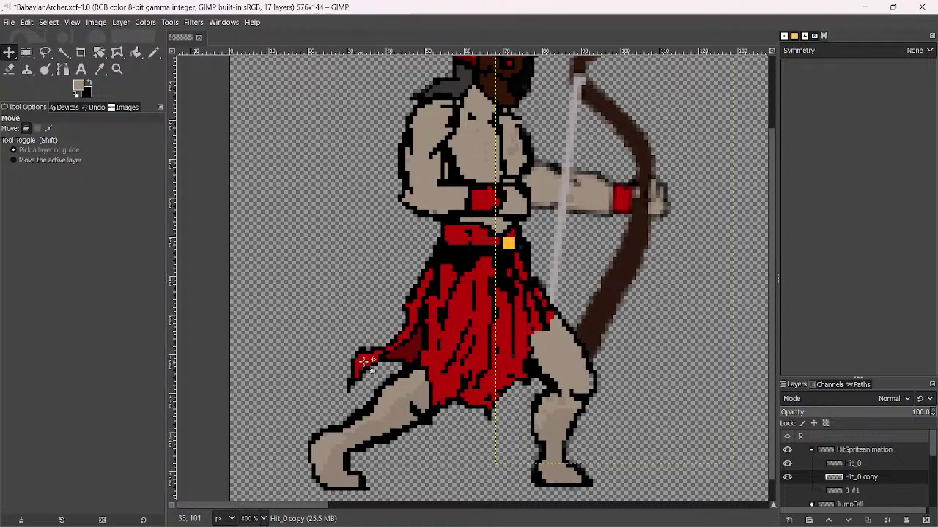
Rename the Hit_0 copy layer as arm, and make Hit_0 the active layer for pencil work
left_click(154, 53)
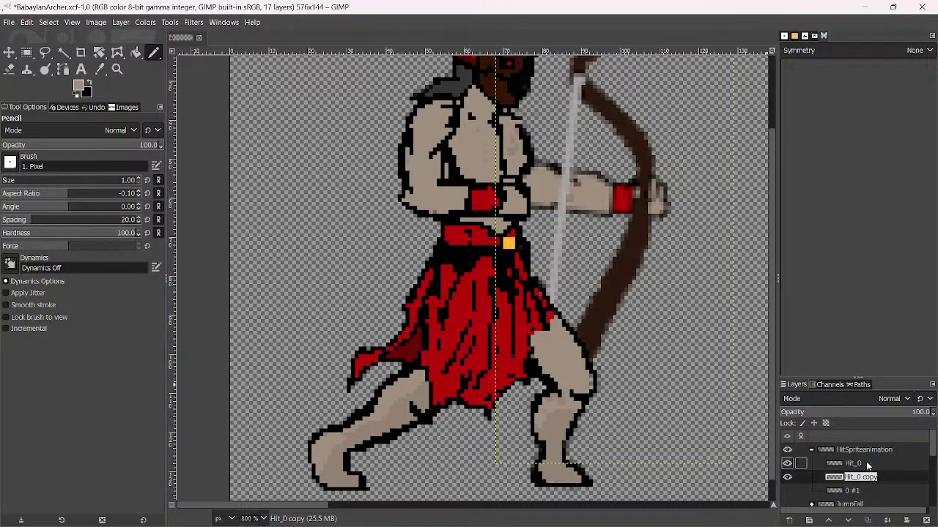
type("m")
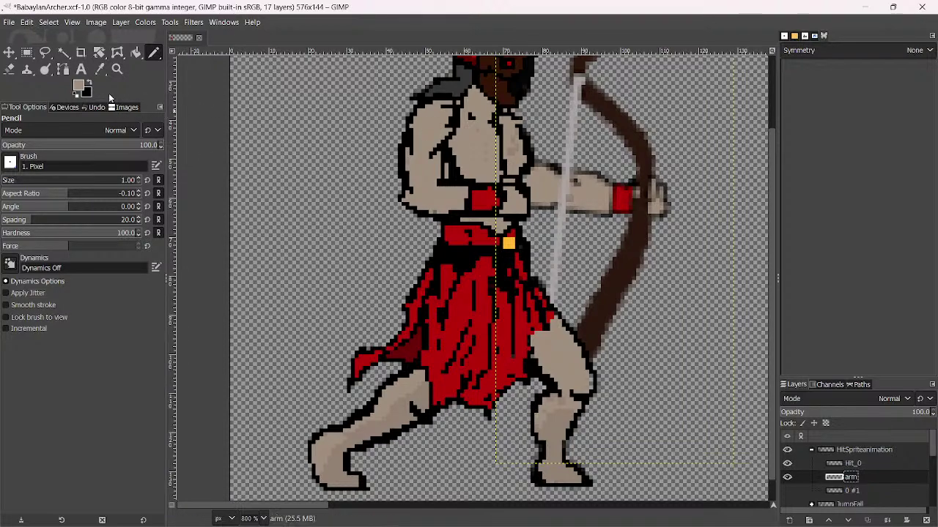
scroll(480, 268, "up", 2)
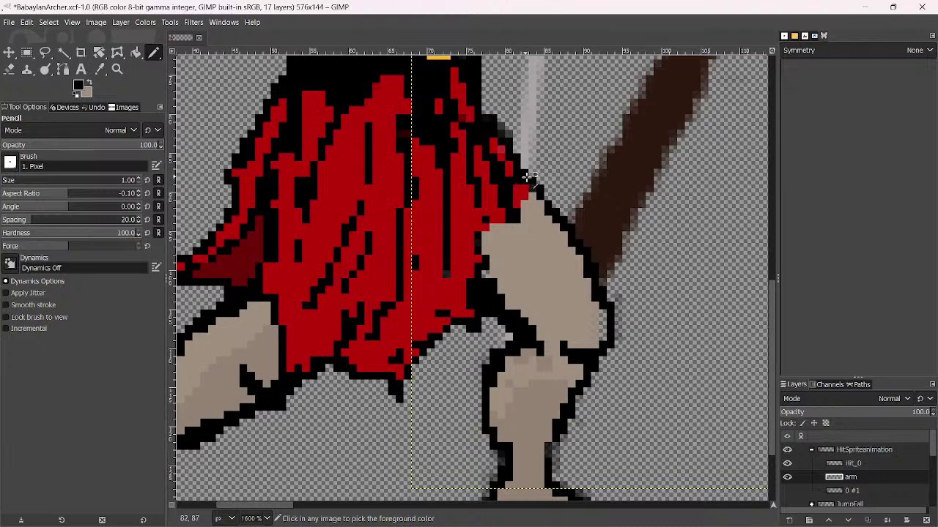
key("Page_Up")
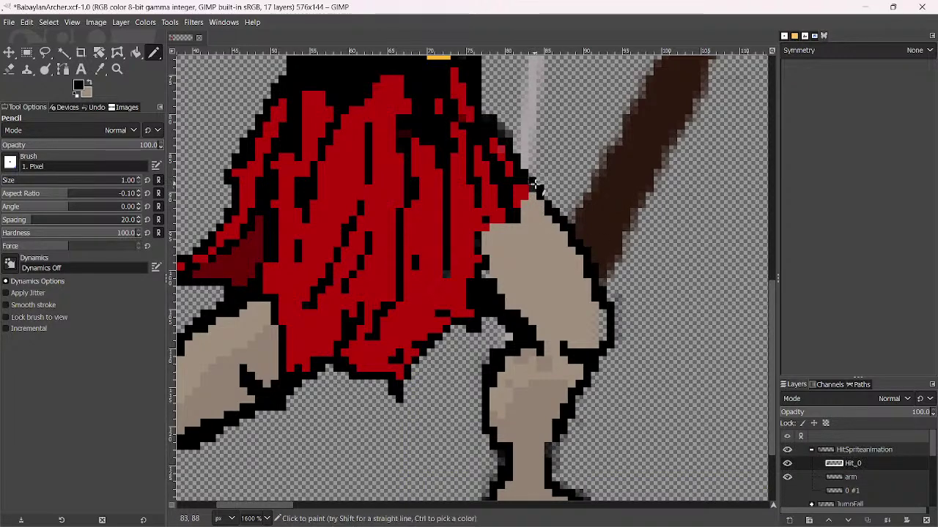
Extend the red skirt over the front thigh with the Pencil, outlining its new hem and edge in black
mouse_move(532, 191)
left_mouse_down()
mouse_move(499, 265)
mouse_move(506, 296)
left_mouse_up()
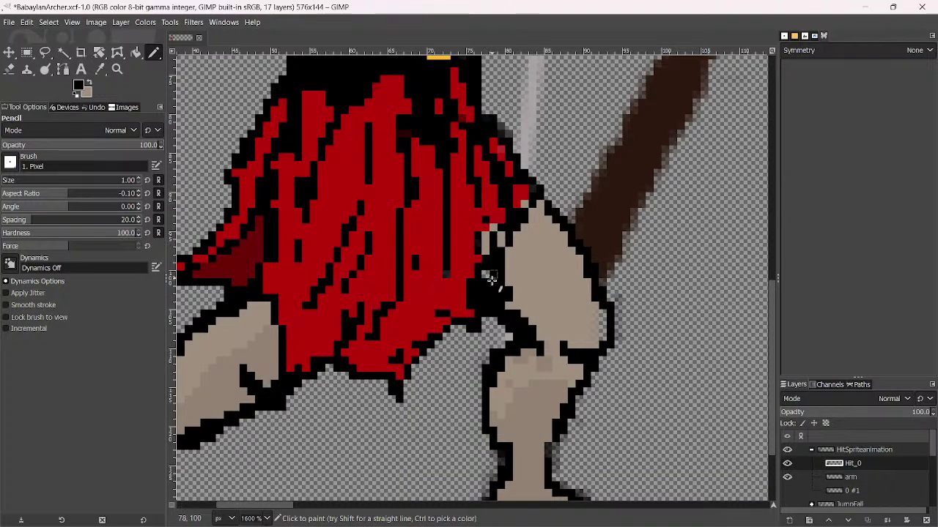
left_click(466, 243, "ctrl")
mouse_move(491, 227)
left_mouse_down()
mouse_move(477, 282)
mouse_move(499, 247)
left_mouse_up()
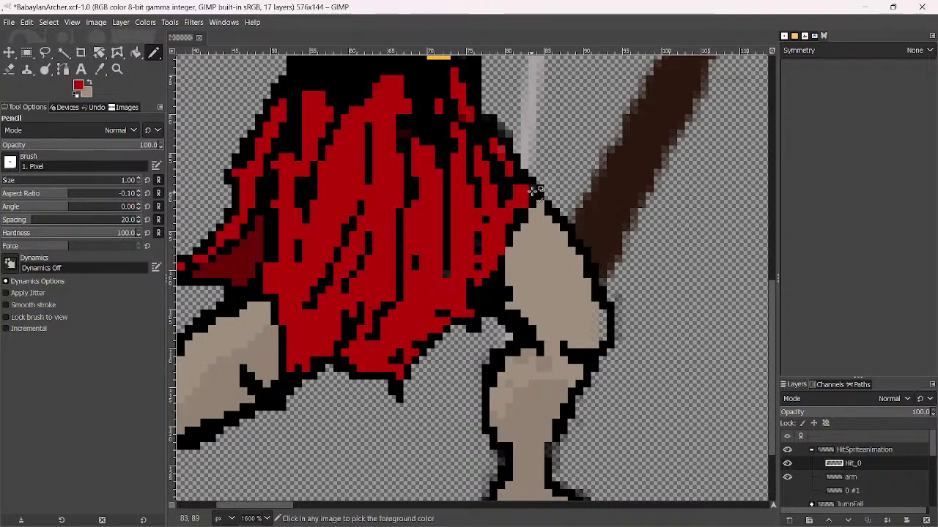
left_click(536, 189, "ctrl")
mouse_move(562, 216)
left_mouse_down()
mouse_move(584, 234)
mouse_move(543, 238)
mouse_move(515, 258)
left_mouse_up()
left_click(497, 265, "ctrl")
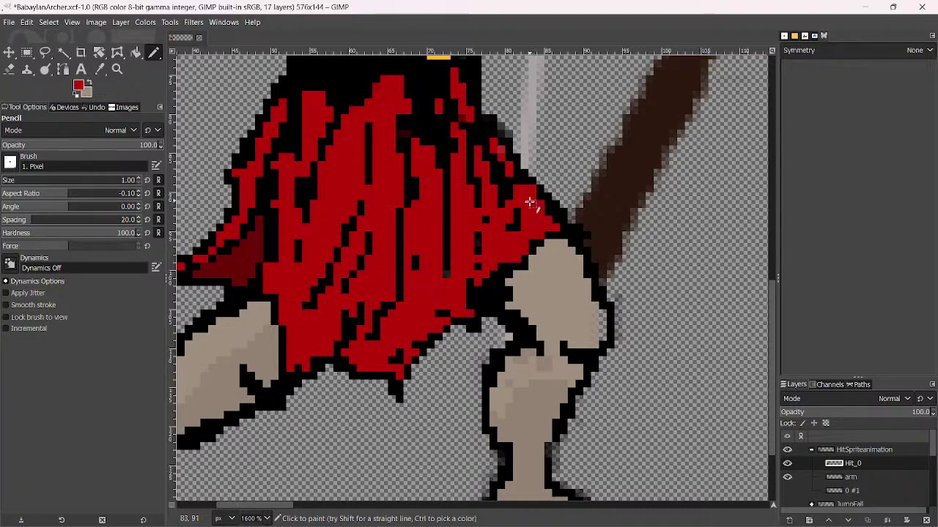
left_click(491, 118, "ctrl")
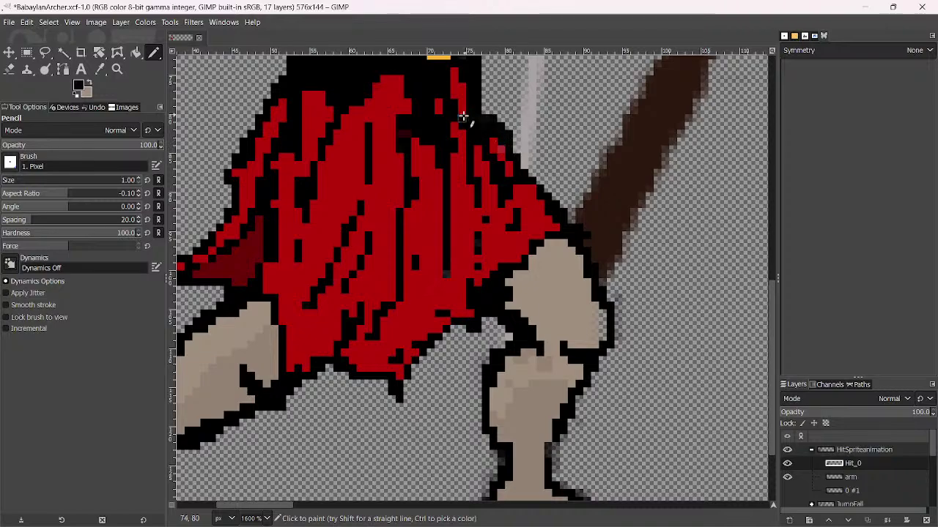
left_click(463, 120)
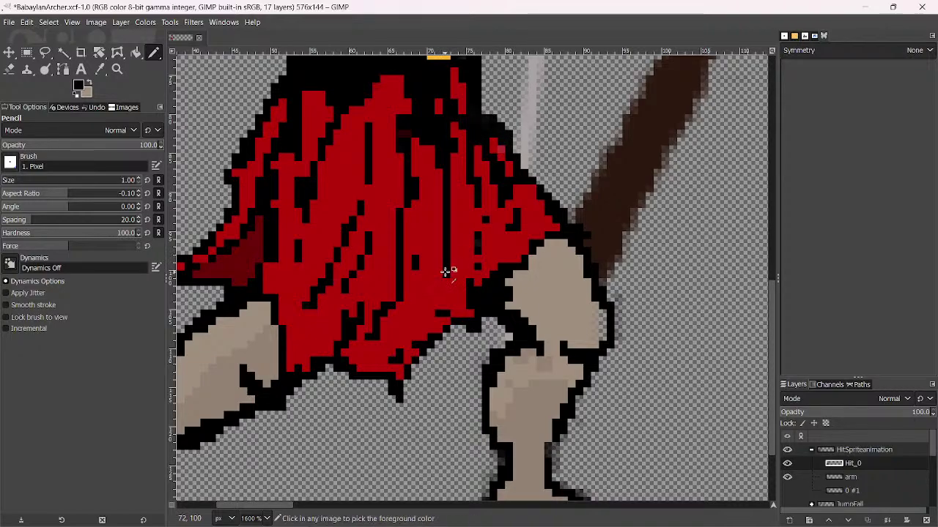
Outline the upper edge of the outstretched arm near the shoulder in black and fill its blurred pixels with skin tone
scroll(454, 260, "down", 6)
scroll(463, 262, "up", 8)
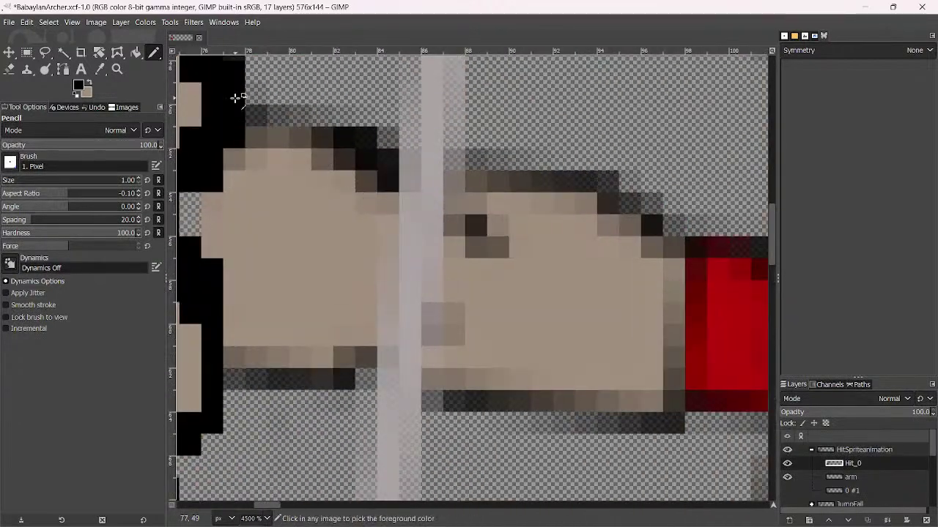
mouse_move(234, 97)
left_mouse_down()
mouse_move(311, 132)
mouse_move(246, 96)
mouse_move(389, 161)
left_mouse_up()
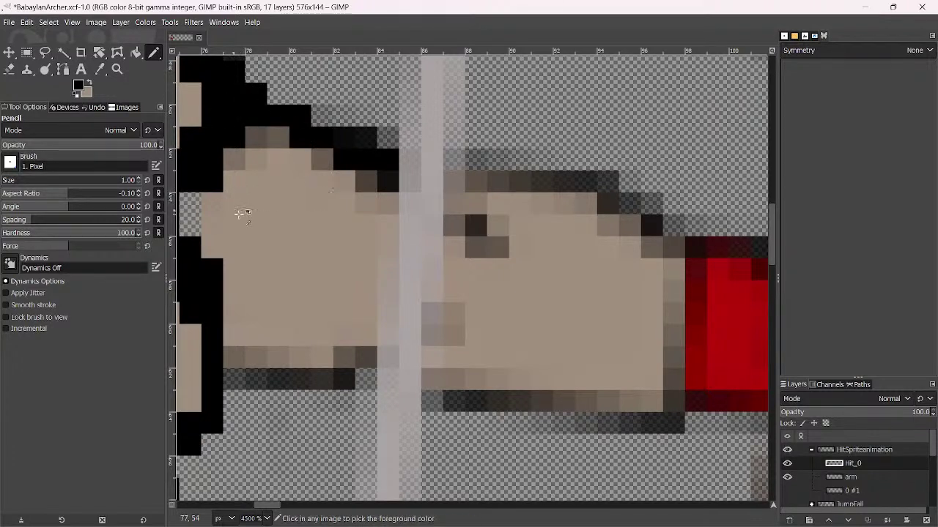
left_click(242, 211, "ctrl")
left_click_drag(190, 202, 192, 224)
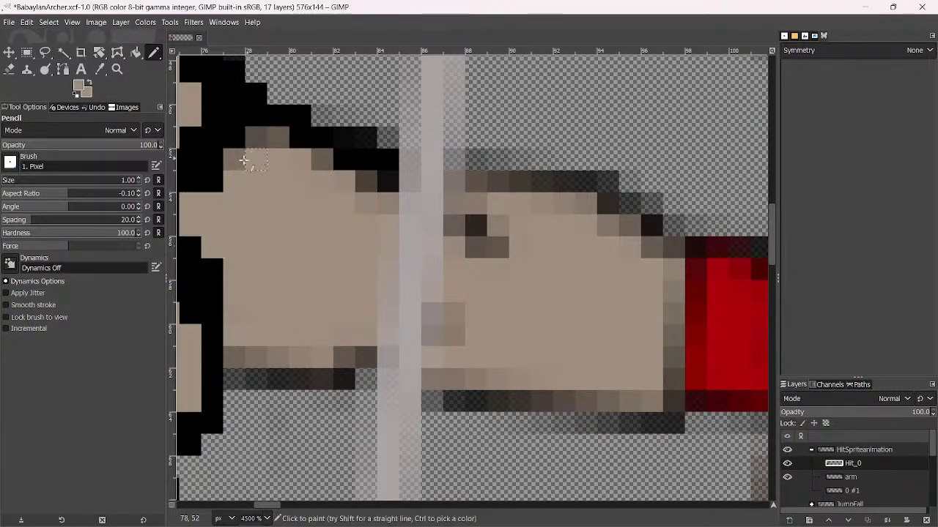
mouse_move(243, 159)
left_mouse_down()
mouse_move(263, 137)
mouse_move(352, 177)
mouse_move(367, 194)
mouse_move(378, 251)
left_mouse_up()
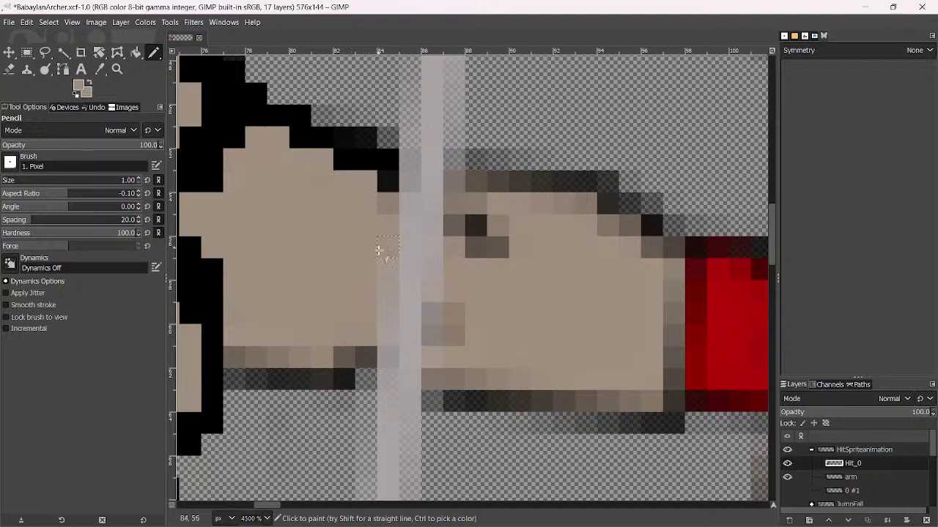
Outline the underside of the arm, the forearm and the red wristband with solid black pixels
scroll(379, 294, "down", 4)
scroll(315, 341, "up", 3)
left_click(282, 342, "ctrl")
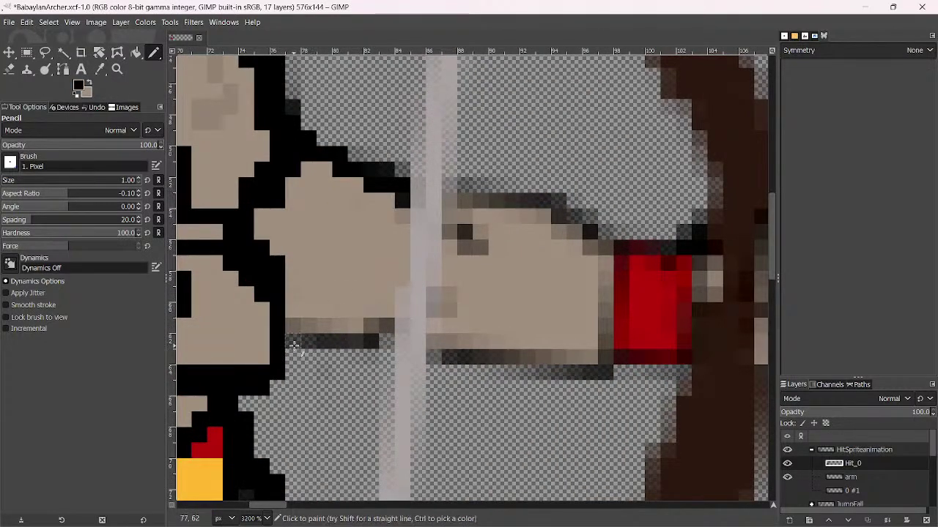
left_click_drag(289, 341, 365, 345)
mouse_move(447, 359)
left_mouse_down()
mouse_move(571, 376)
mouse_move(605, 373)
mouse_move(613, 345)
mouse_move(617, 251)
mouse_move(597, 244)
mouse_move(578, 213)
mouse_move(541, 201)
mouse_move(460, 199)
left_mouse_up()
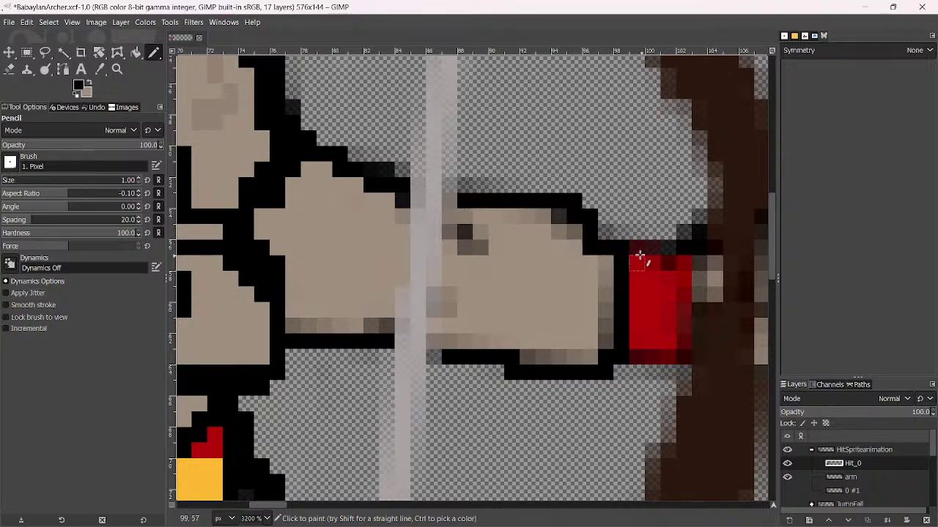
mouse_move(650, 250)
left_mouse_down()
mouse_move(700, 258)
mouse_move(699, 299)
mouse_move(687, 303)
mouse_move(674, 354)
mouse_move(636, 354)
left_mouse_up()
Outline the fingers and hand gripping the bow in black, including the knuckle corner beside the wristband
scroll(636, 353, "down", 3, "ctrl")
scroll(491, 301, "up", 3, "ctrl")
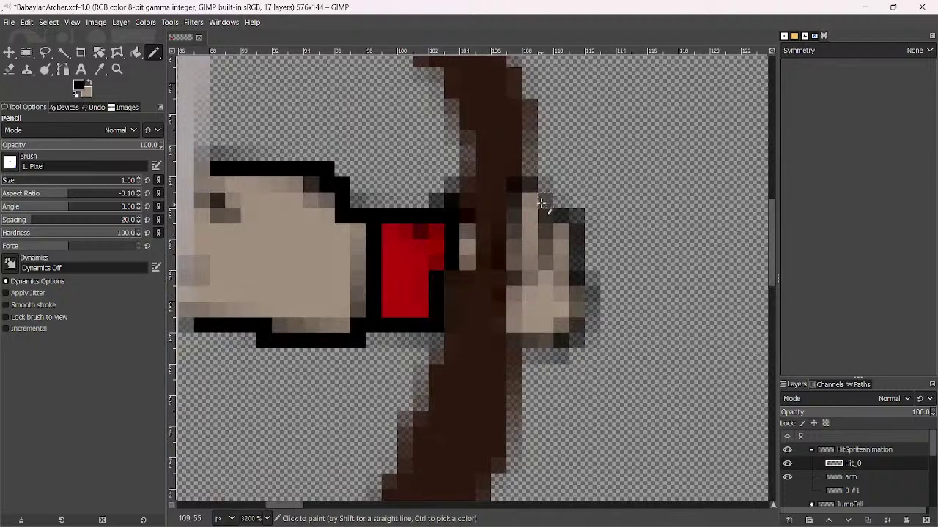
mouse_move(545, 200)
left_mouse_down()
mouse_move(539, 268)
mouse_move(511, 280)
left_mouse_up()
left_click(530, 185)
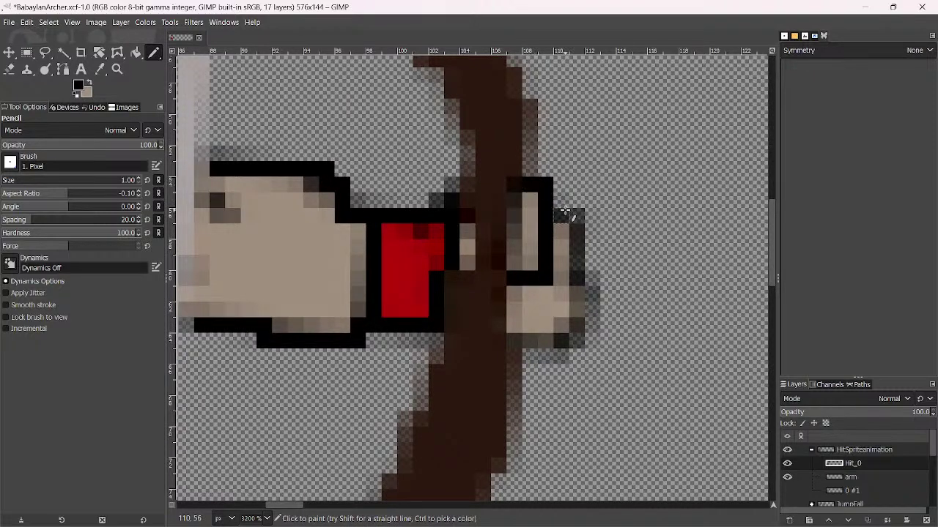
mouse_move(564, 212)
left_mouse_down()
mouse_move(582, 241)
mouse_move(579, 332)
mouse_move(542, 356)
mouse_move(513, 357)
left_mouse_up()
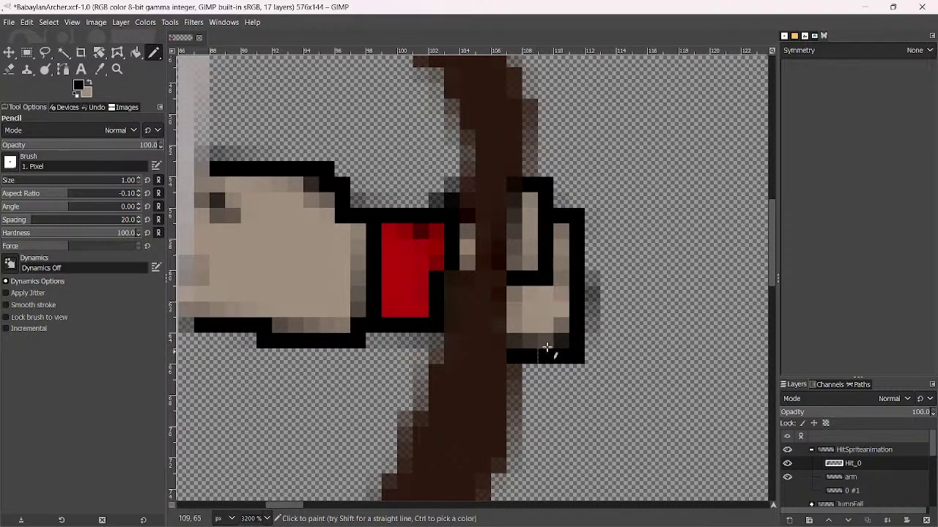
left_click_drag(436, 202, 454, 188)
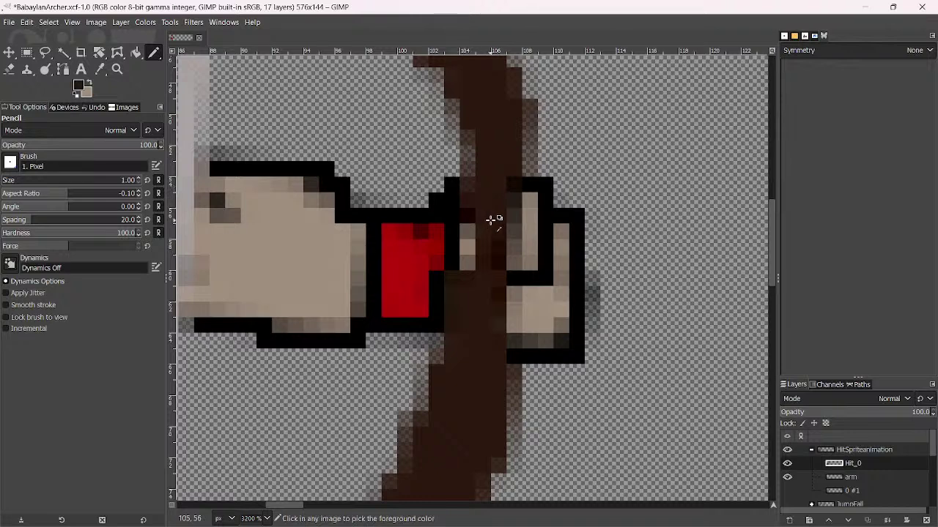
Repaint the bow's grip and the upper portion of its lower limb in solid dark brown with crisp edges
mouse_move(480, 310)
left_mouse_down()
mouse_move(521, 189)
mouse_move(494, 353)
mouse_move(512, 287)
mouse_move(494, 464)
left_mouse_up()
scroll(494, 464, "down", 5)
scroll(494, 464, "left", 2)
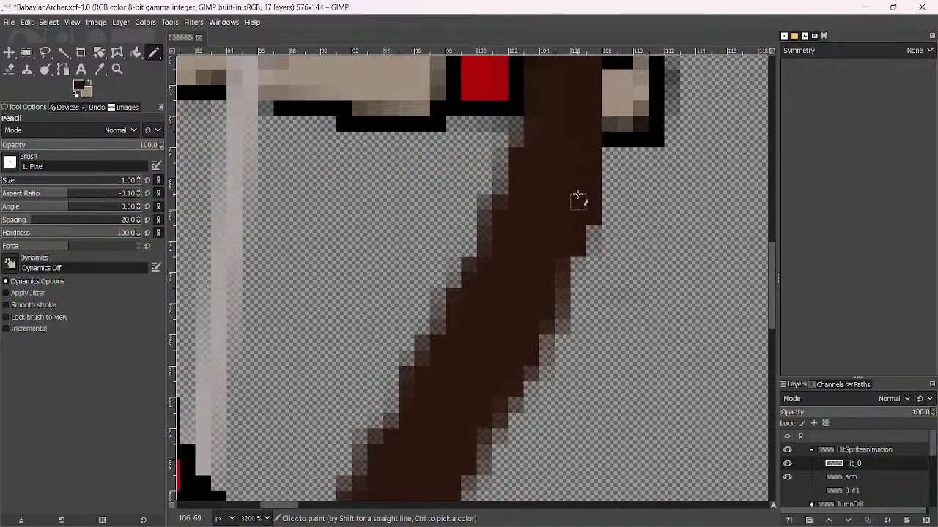
mouse_move(579, 202)
left_mouse_down()
mouse_move(559, 304)
mouse_move(513, 388)
mouse_move(504, 371)
mouse_move(500, 408)
left_mouse_up()
mouse_move(485, 293)
left_mouse_down()
mouse_move(481, 251)
mouse_move(528, 118)
mouse_move(475, 246)
left_mouse_up()
scroll(476, 246, "down", 4)
scroll(540, 178, "up", 3)
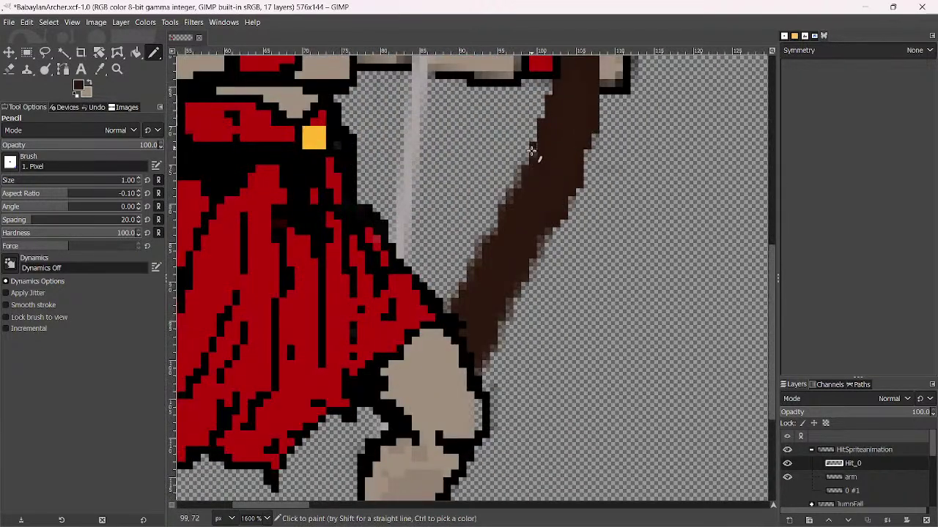
Sharpen the inner edge of the bow's lower limb down to the thigh with dark brown and fill its faded pixels
left_click_drag(522, 172, 477, 240)
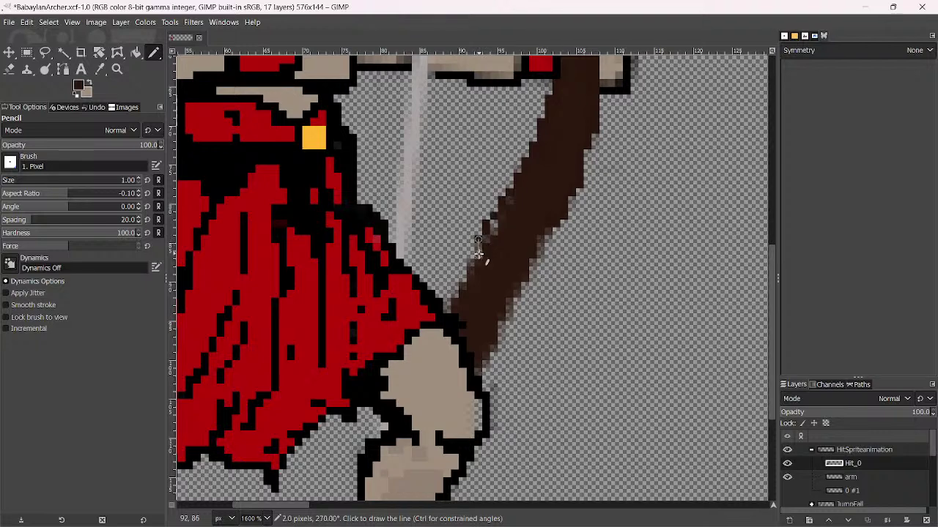
left_click(450, 296, "shift")
scroll(449, 301, "up", 2)
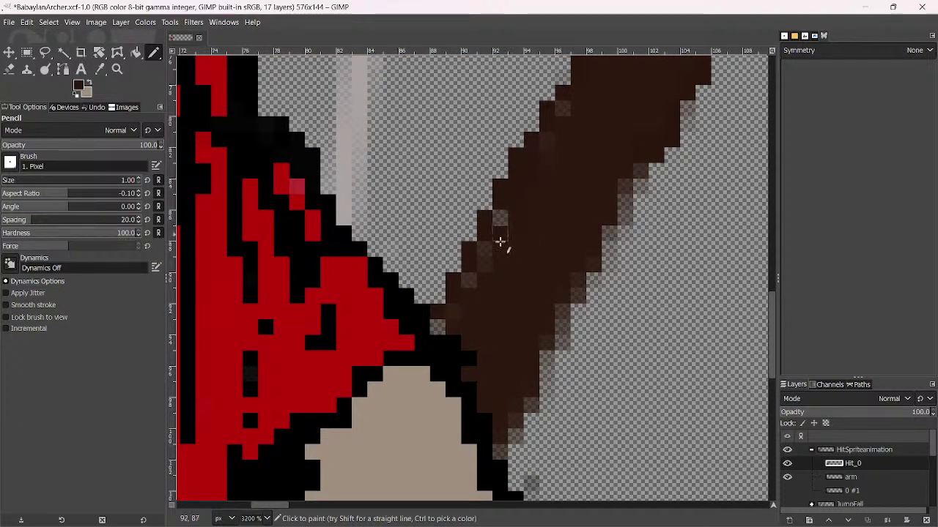
left_click_drag(446, 320, 507, 209)
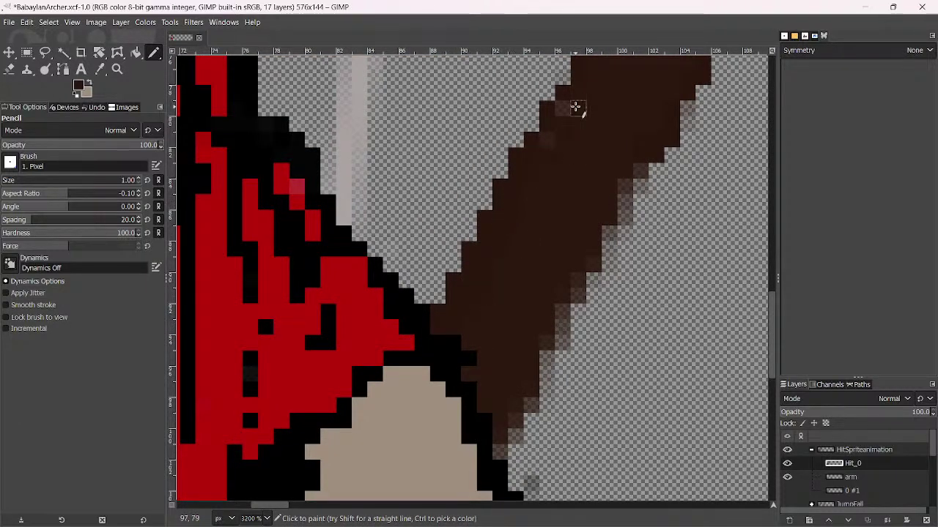
mouse_move(575, 107)
left_mouse_down()
mouse_move(553, 131)
mouse_move(531, 223)
left_mouse_up()
Sharpen the outer edge of the bow's lower limb with dark brown lines and fill the leftover faded pixels
left_click_drag(504, 443, 527, 388)
left_click(615, 223, "shift")
left_click(640, 182, "shift")
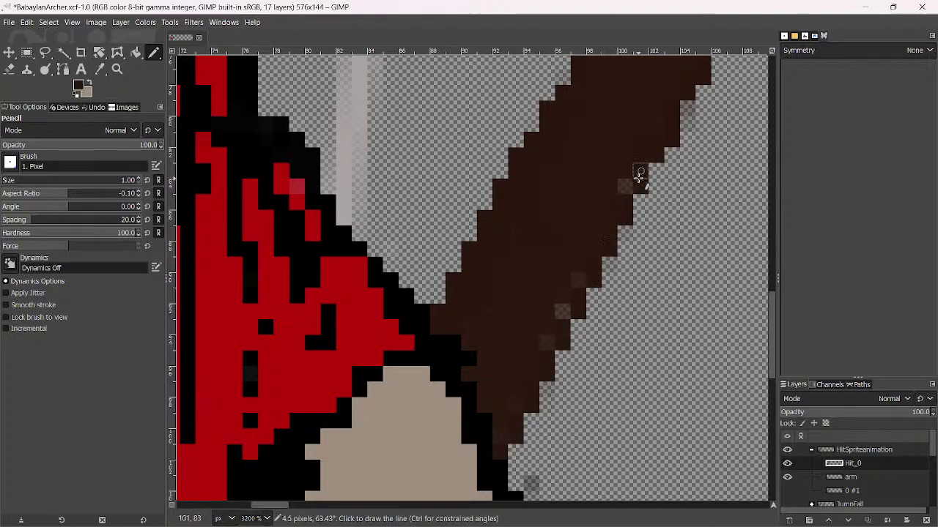
left_click_drag(565, 297, 549, 326)
scroll(549, 326, "up", 3)
scroll(550, 326, "right", 2)
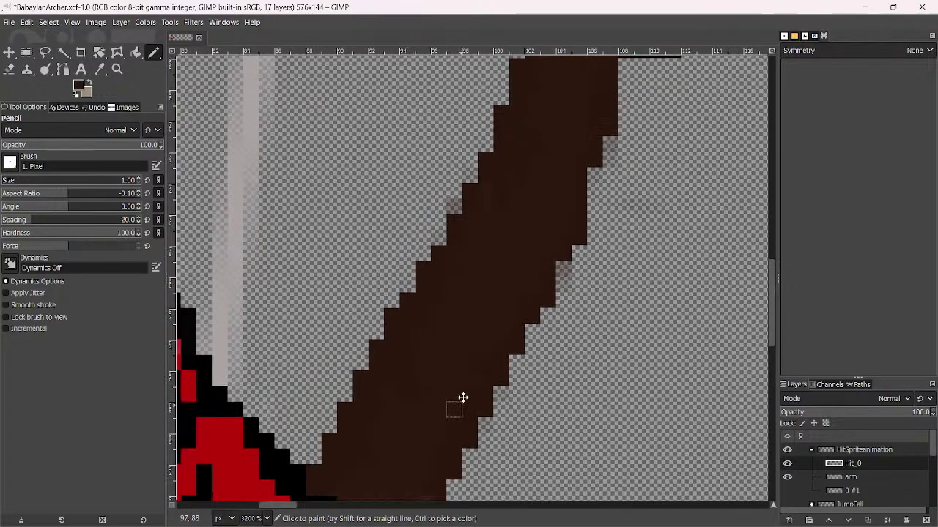
left_click(608, 139)
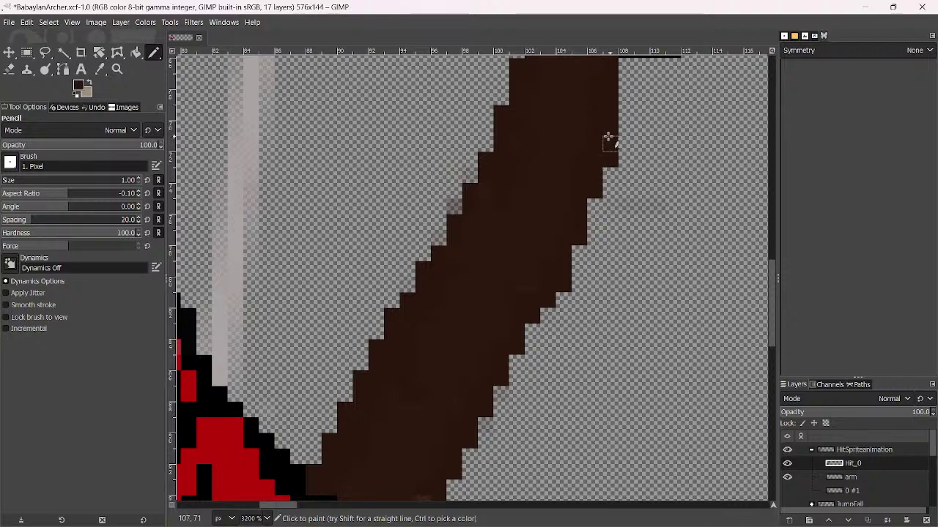
Clean up the inner edge of the bow's upper limb from the hand to the string in dark brown
scroll(607, 136, "down", 3)
scroll(471, 251, "up", 3)
mouse_move(500, 178)
left_mouse_down()
mouse_move(507, 124)
mouse_move(466, 49)
mouse_move(514, 120)
mouse_move(519, 144)
mouse_move(499, 89)
mouse_move(527, 197)
mouse_move(498, 98)
mouse_move(522, 181)
left_mouse_up()
key("ctrl+z")
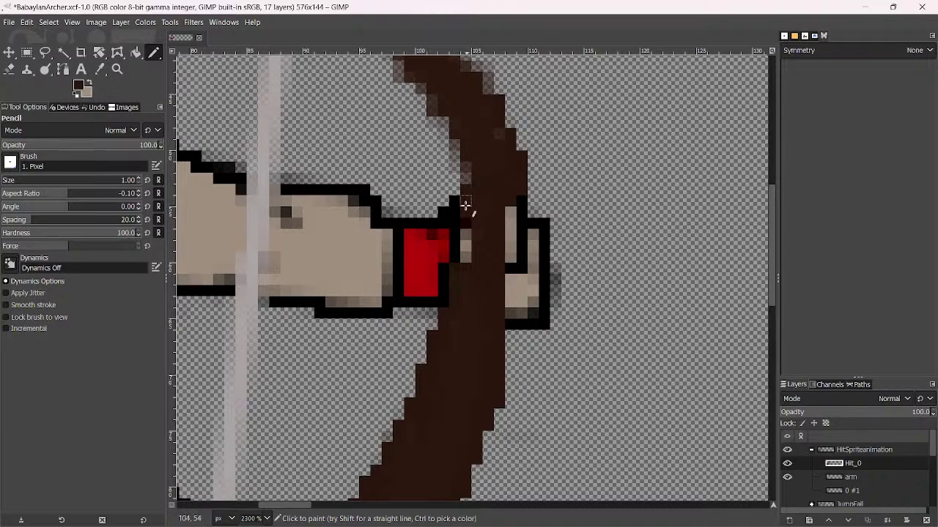
mouse_move(465, 177)
left_mouse_down()
mouse_move(452, 125)
mouse_move(430, 88)
left_mouse_up()
key("space")
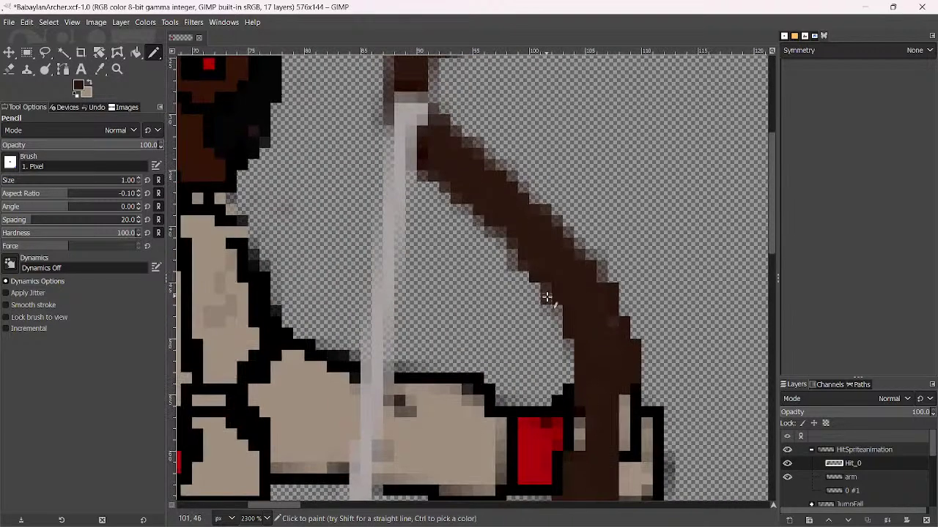
mouse_move(548, 288)
left_mouse_down()
mouse_move(510, 248)
mouse_move(423, 177)
left_mouse_up()
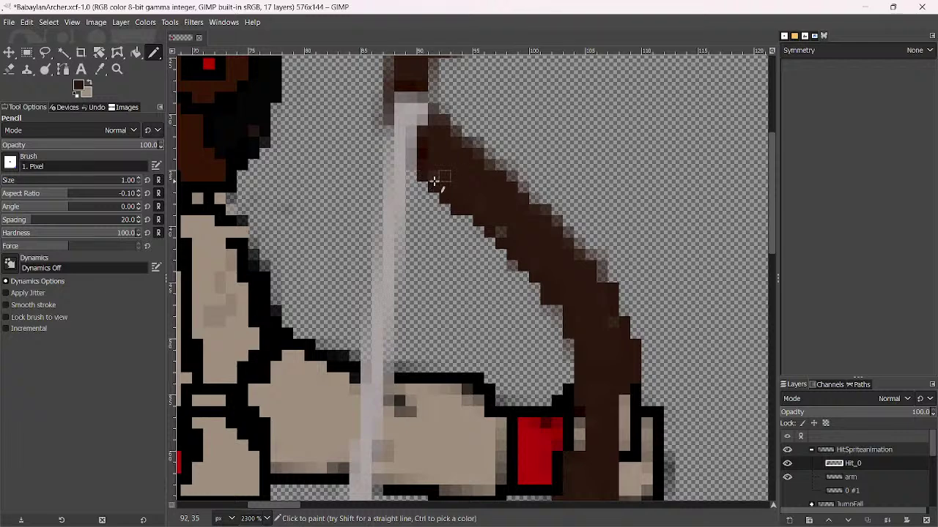
Sharpen the outer edge of the bow's upper limb with a dark brown line and fill the pixels beside it
left_click(445, 109)
left_click(592, 265, "shift")
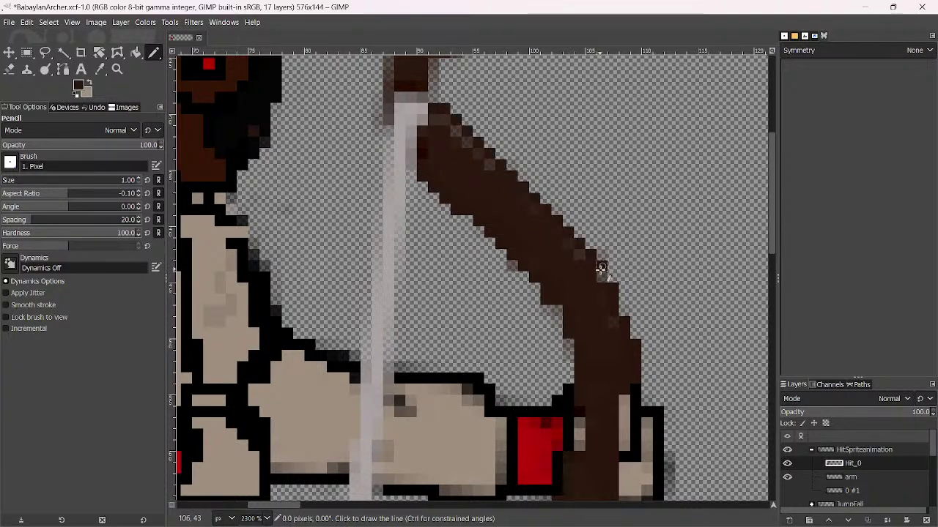
left_click_drag(492, 168, 444, 122)
Repaint the bow's upper tip in solid dark brown and the string's attachment point in light grey
scroll(457, 152, "up", 5)
mouse_move(452, 254)
left_mouse_down()
mouse_move(408, 222)
mouse_move(393, 259)
mouse_move(403, 183)
mouse_move(429, 169)
mouse_move(506, 173)
mouse_move(406, 240)
mouse_move(402, 261)
mouse_move(420, 257)
mouse_move(414, 237)
mouse_move(403, 273)
mouse_move(417, 236)
mouse_move(425, 229)
mouse_move(438, 238)
mouse_move(426, 271)
left_mouse_up()
left_click(416, 253, "ctrl")
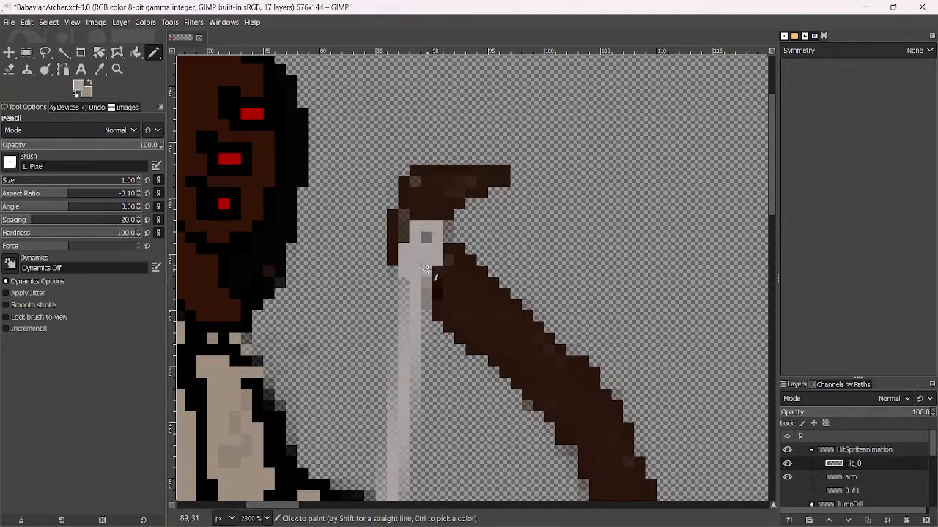
left_click(431, 212, "ctrl")
mouse_move(431, 212)
left_mouse_down()
mouse_move(399, 252)
mouse_move(405, 208)
left_mouse_up()
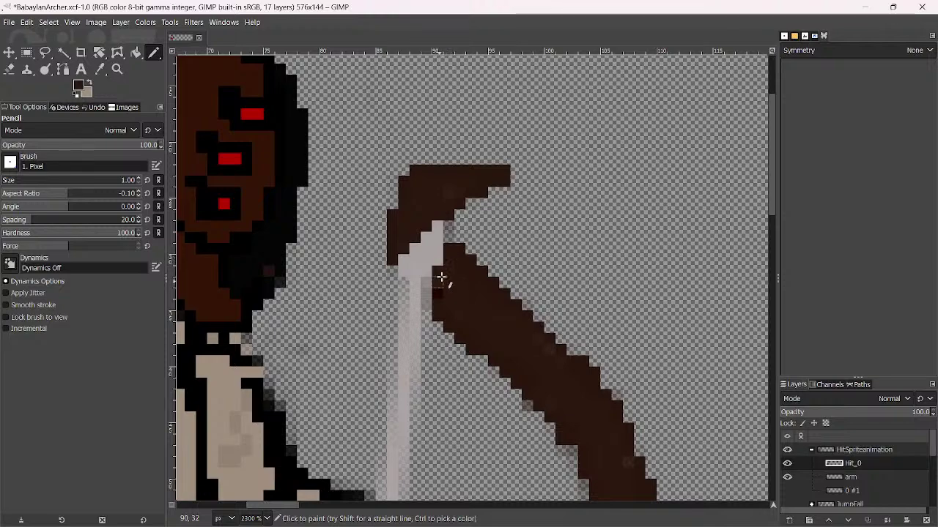
Repaint the bowstring in solid light grey from the bow's upper tip across the forearm down to the skirt
scroll(449, 192, "down", 3)
scroll(449, 192, "up", 3)
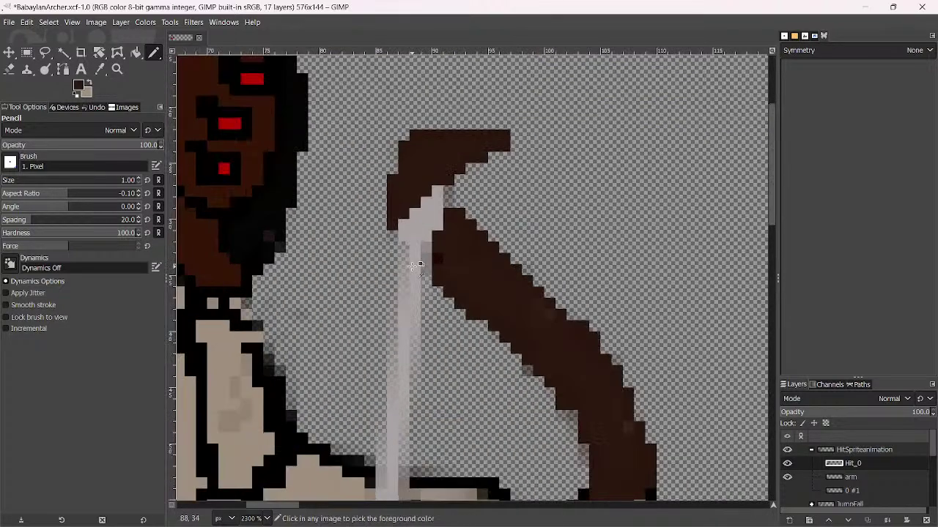
left_click(409, 238, "ctrl")
left_click(425, 257)
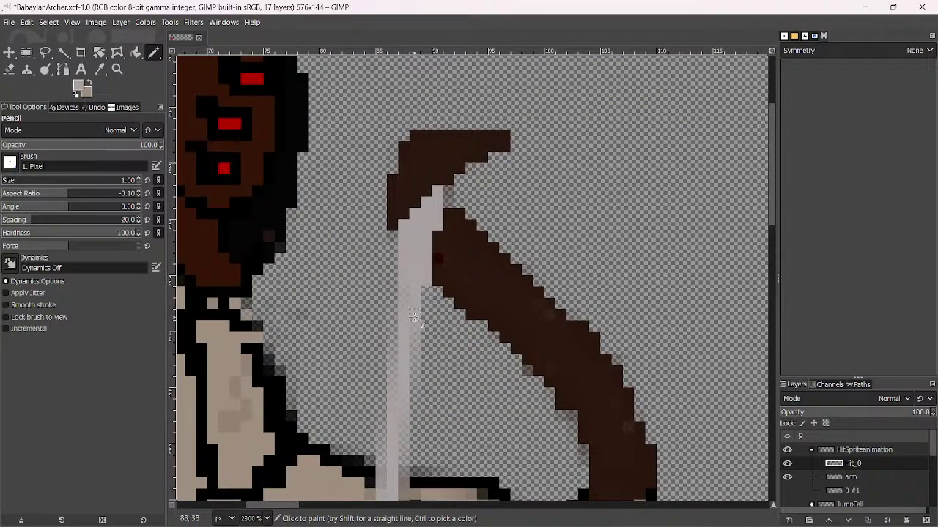
left_click(411, 378, "shift")
scroll(437, 181, "down", 5)
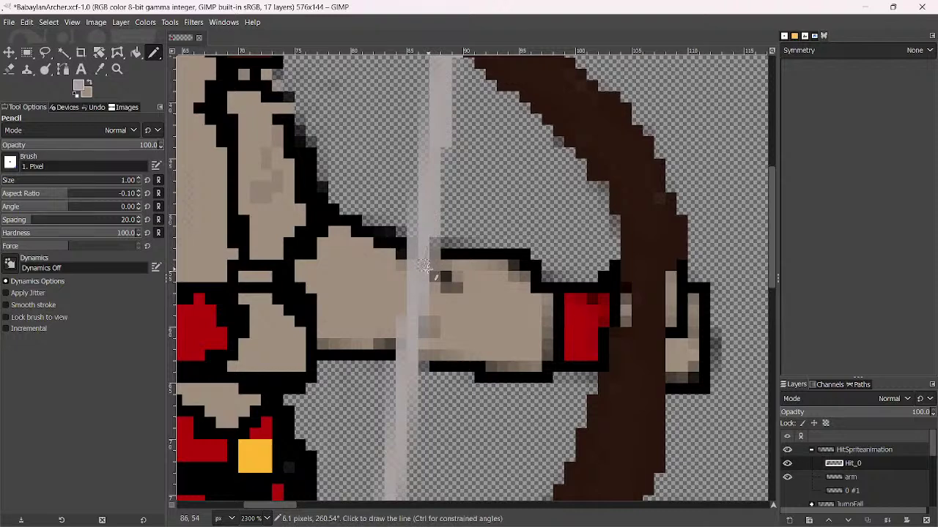
left_click(402, 431)
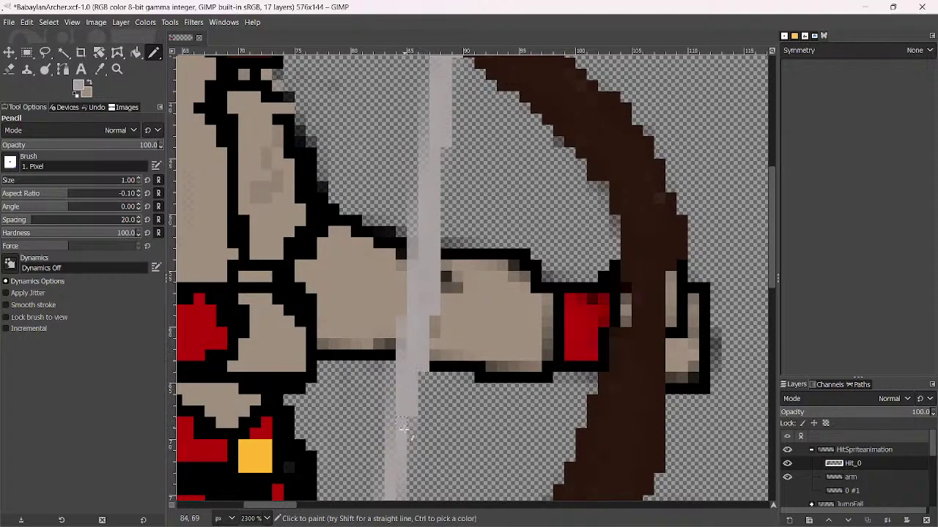
scroll(411, 432, "down", 5)
left_click(440, 363, "shift")
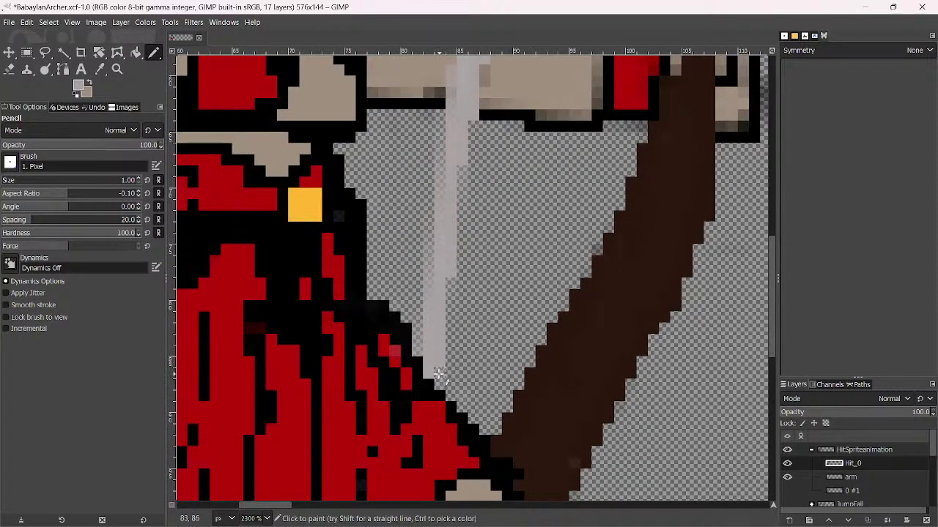
Fill the faded edge pixels of the bowstring between the forearm and the skirt with light grey
scroll(438, 361, "up", 2)
left_click(398, 339)
left_click(398, 317)
mouse_move(420, 163)
left_mouse_down()
mouse_move(419, 205)
mouse_move(420, 110)
left_mouse_up()
left_click_drag(455, 253, 458, 205)
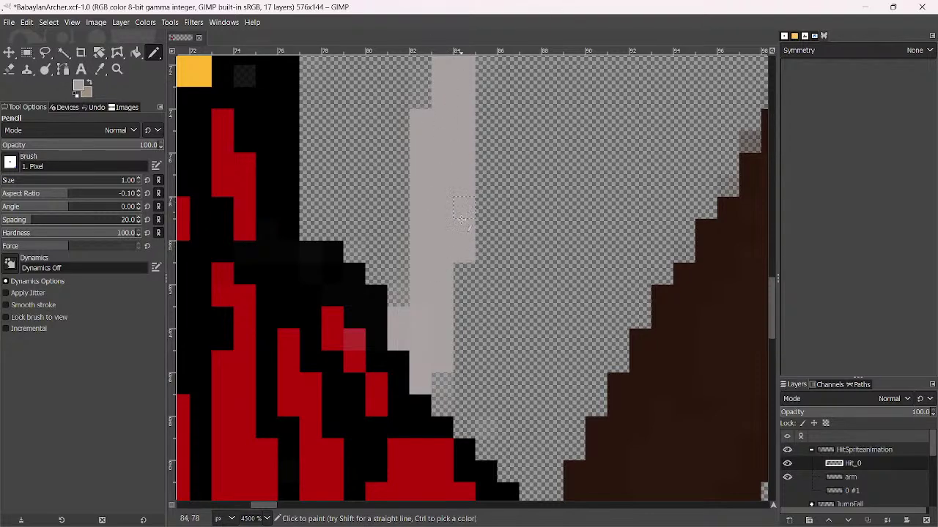
scroll(439, 330, "up", 5)
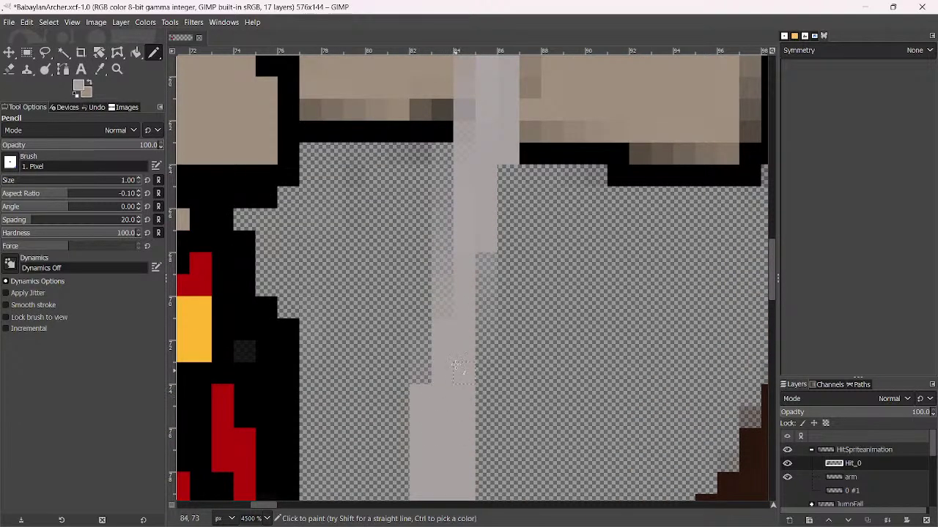
mouse_move(457, 196)
left_mouse_down()
mouse_move(442, 151)
mouse_move(445, 352)
mouse_move(484, 266)
mouse_move(479, 285)
left_mouse_up()
Fill the blurred shaded pixels inside the bow arm on both sides of the string with the flat tan skin colour
scroll(480, 285, "down", 5)
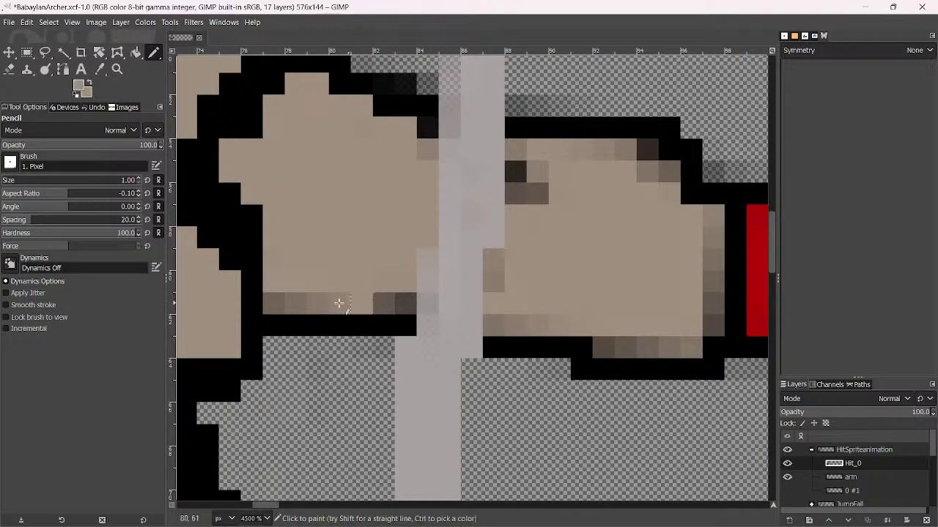
left_click_drag(272, 302, 373, 304)
left_click(395, 304)
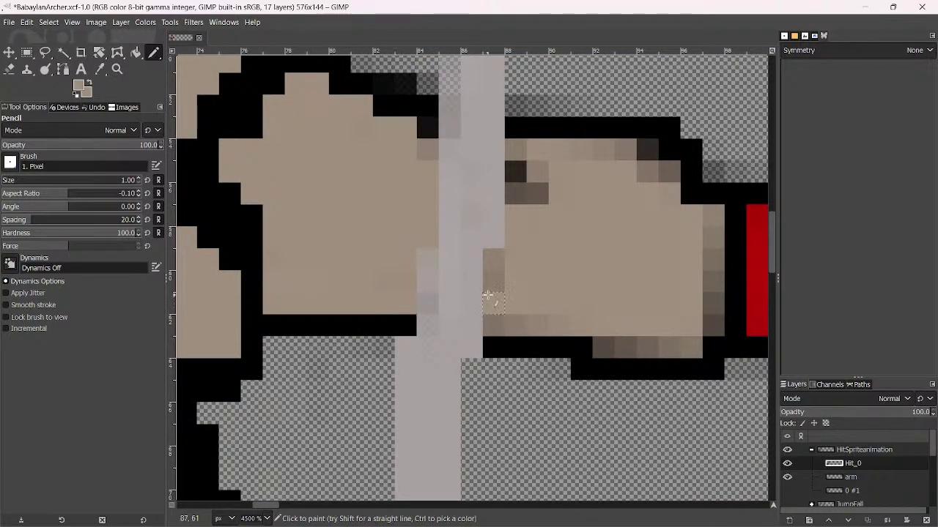
left_click_drag(487, 296, 513, 253)
left_click(521, 184)
left_click(515, 171)
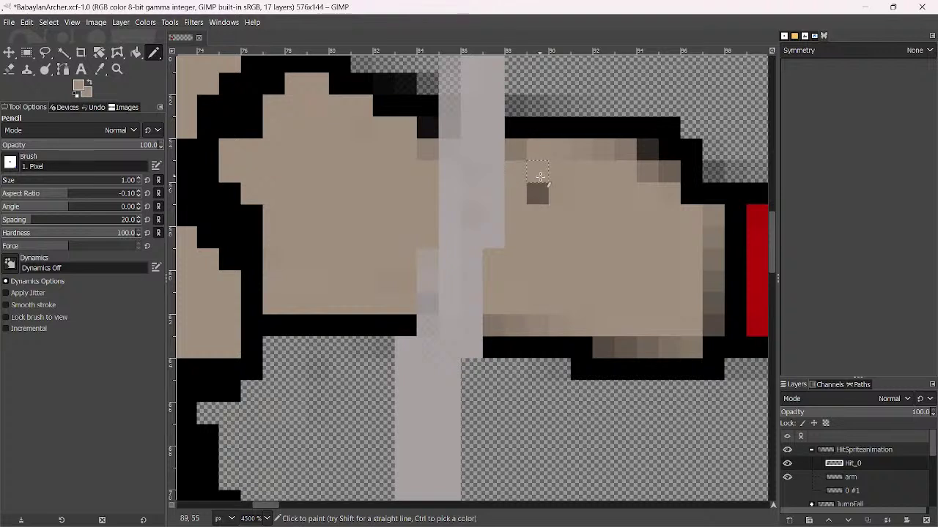
left_click(537, 193)
left_click_drag(516, 150, 537, 170)
left_click(424, 154)
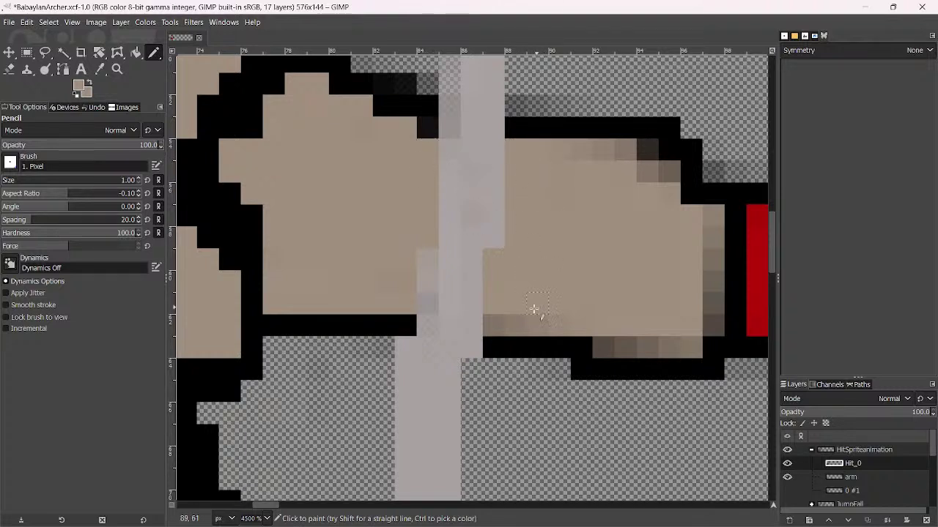
mouse_move(534, 309)
left_mouse_down()
mouse_move(498, 325)
mouse_move(682, 345)
mouse_move(698, 315)
mouse_move(706, 322)
mouse_move(708, 222)
mouse_move(667, 201)
mouse_move(666, 178)
mouse_move(640, 162)
mouse_move(588, 150)
left_mouse_up()
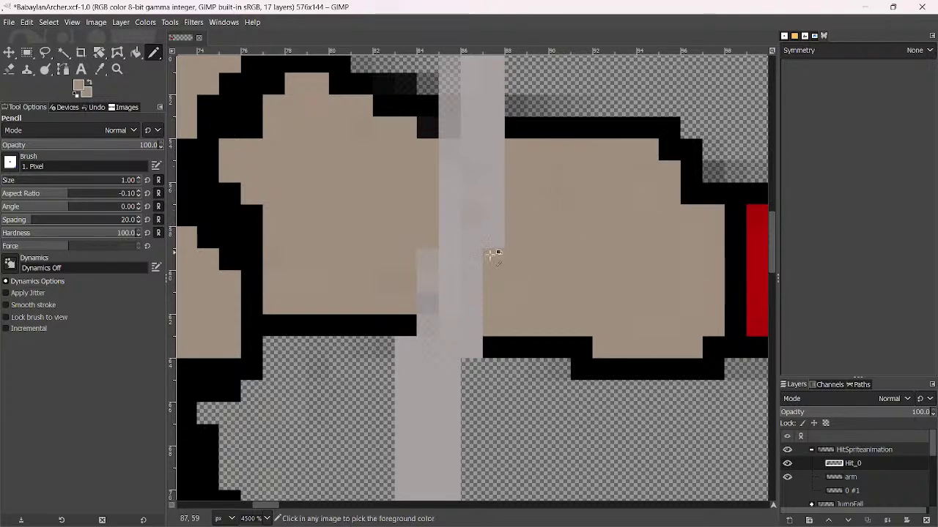
Fill the bowstring's faded pixels at and just above the forearm crossing with light grey
scroll(477, 332, "up", 2)
scroll(476, 332, "up", 2)
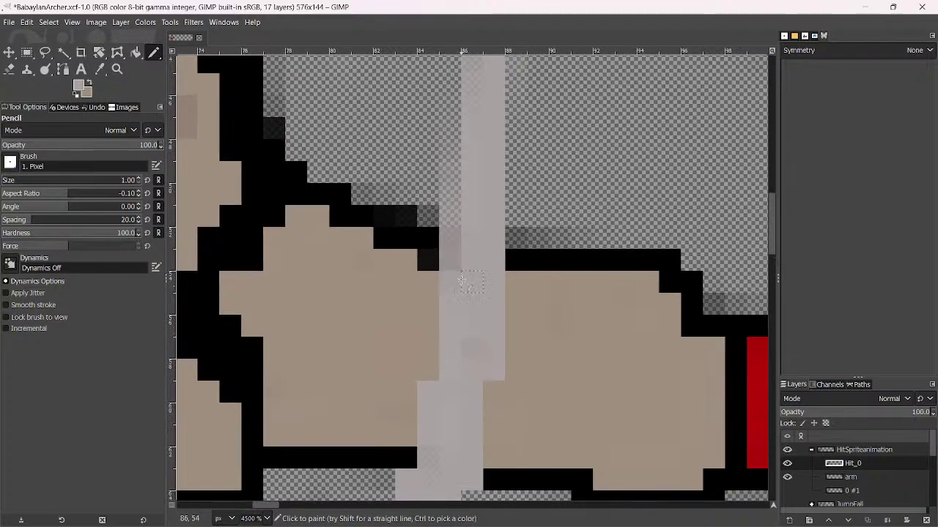
scroll(476, 169, "up", 2)
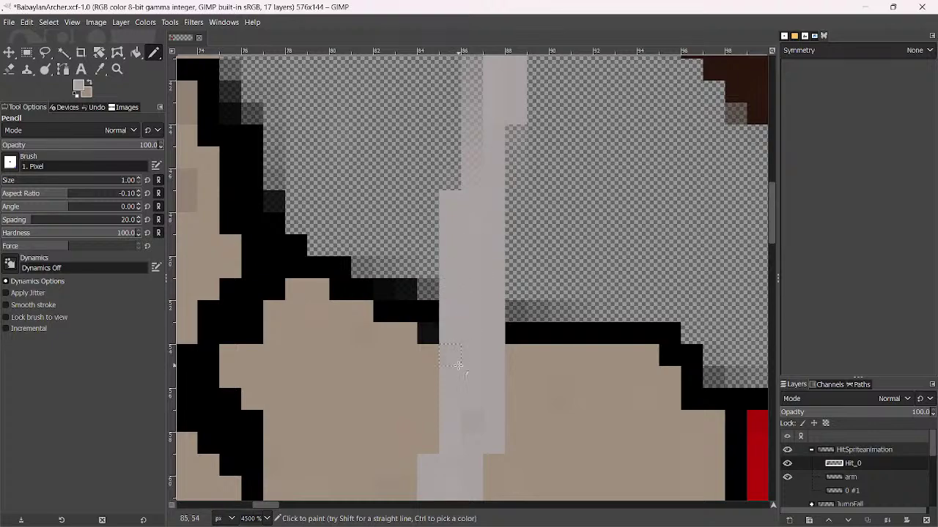
Repaint the torso's front outline in solid black from the bow arm up to the neck
left_click(275, 233, "ctrl")
mouse_move(275, 219)
left_mouse_down()
mouse_move(249, 111)
mouse_move(227, 69)
mouse_move(228, 117)
mouse_move(291, 257)
mouse_move(227, 181)
mouse_move(210, 180)
left_mouse_up()
scroll(253, 180, "down", 2)
scroll(290, 262, "up", 1)
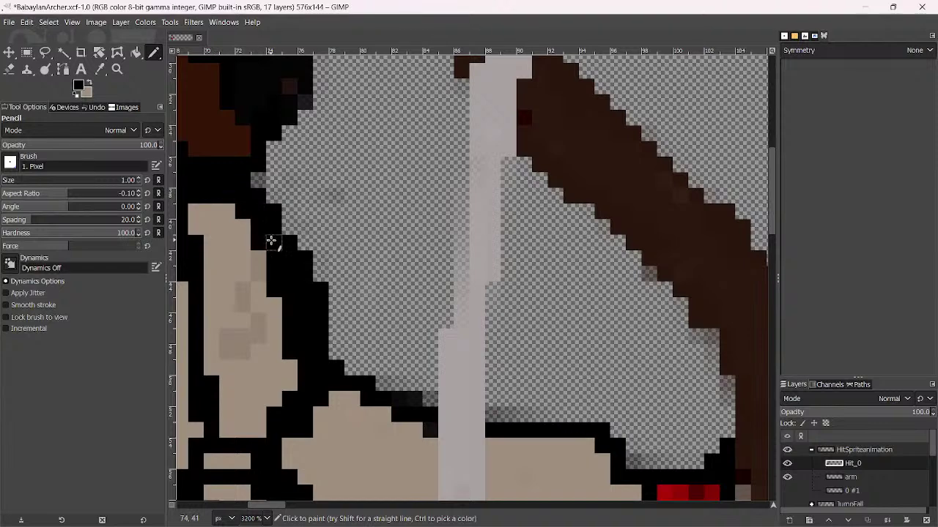
Erase the stray faded pixels beside the neck and, on the arm layer, along the forearm's upper outline
key("shift+e")
left_click(256, 180)
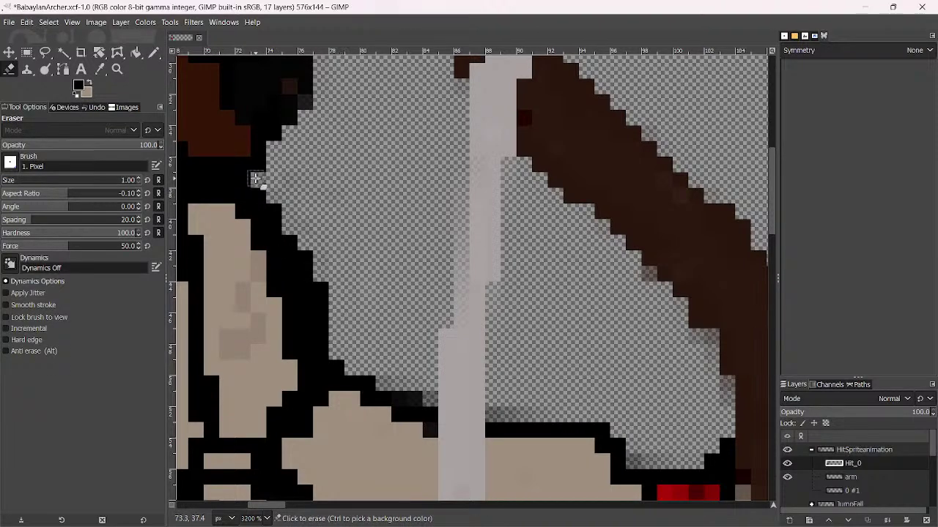
scroll(490, 389, "up", 2)
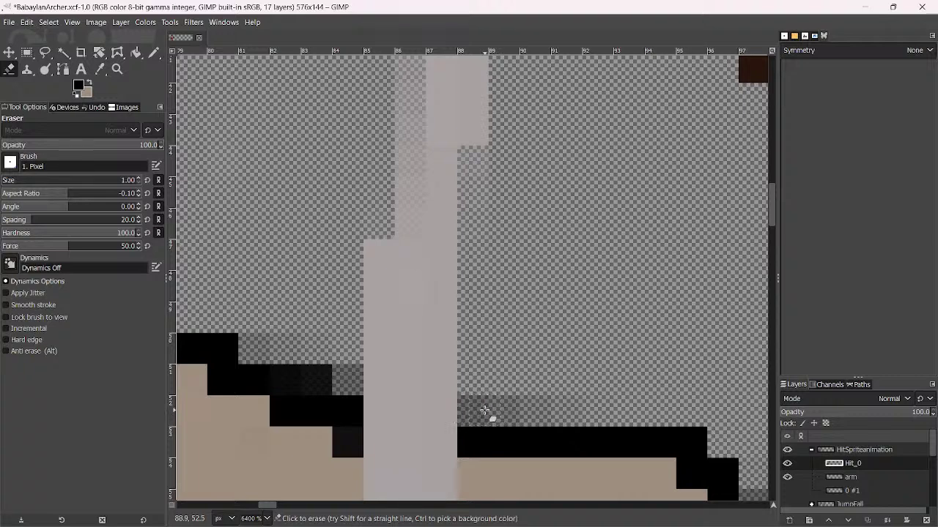
key("Page_Down")
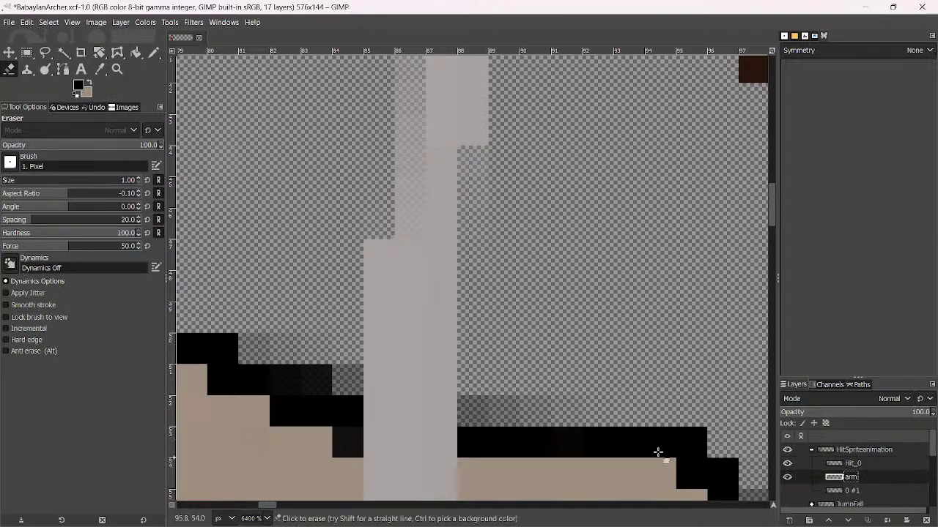
left_click_drag(355, 386, 273, 351)
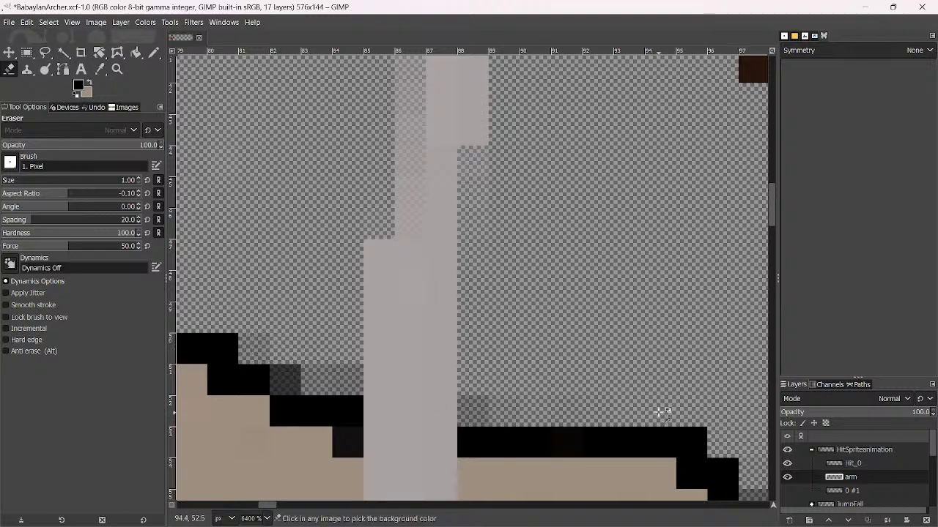
Review the whole archer figure for remaining flaws and save the image file
key("4")
key("3")
scroll(501, 398, "up", 2)
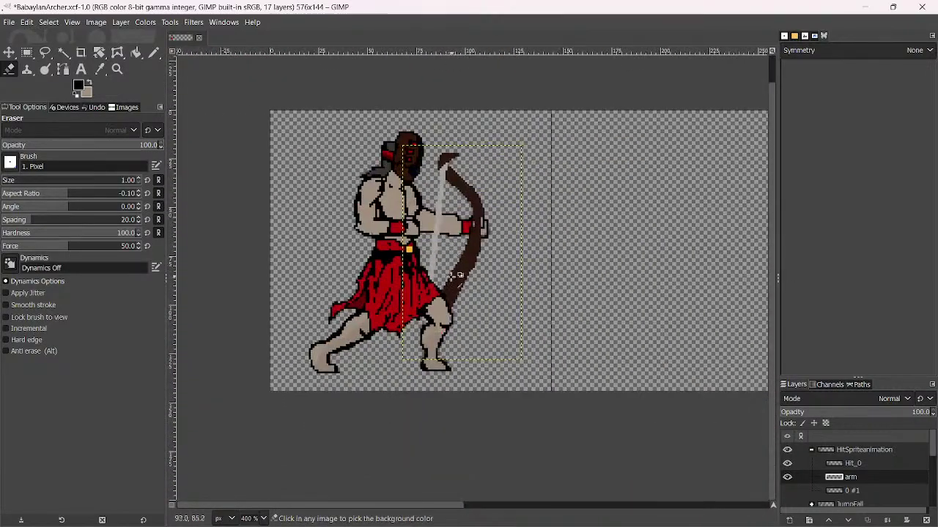
scroll(469, 254, "down", 3)
scroll(464, 273, "up", 2)
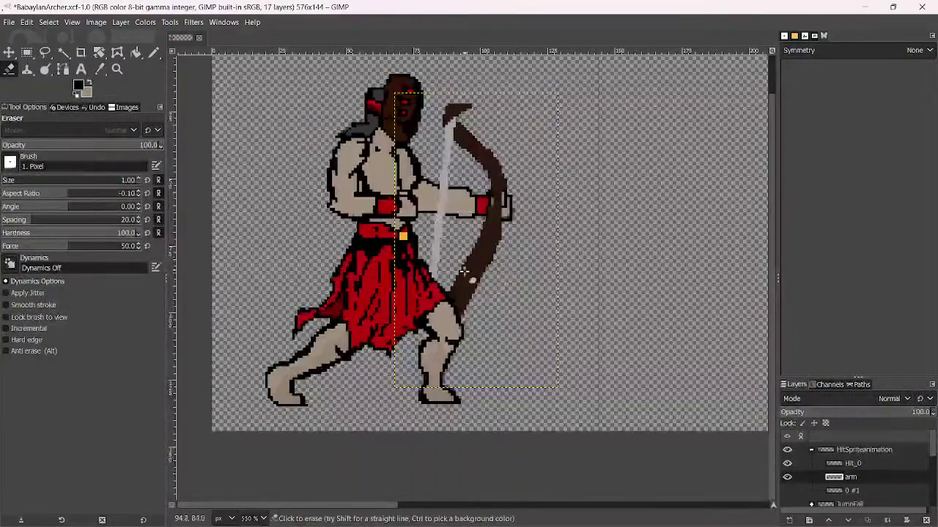
scroll(467, 311, "up", 2)
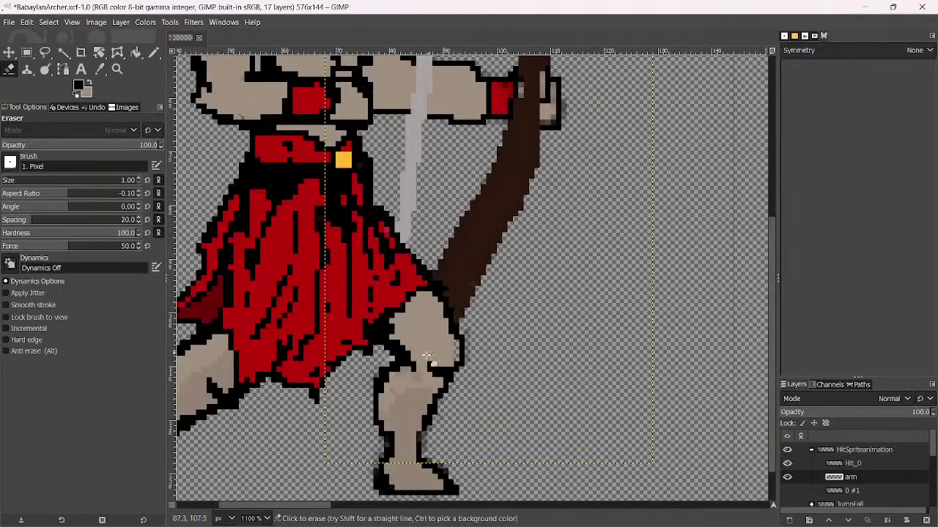
scroll(434, 325, "down", 3)
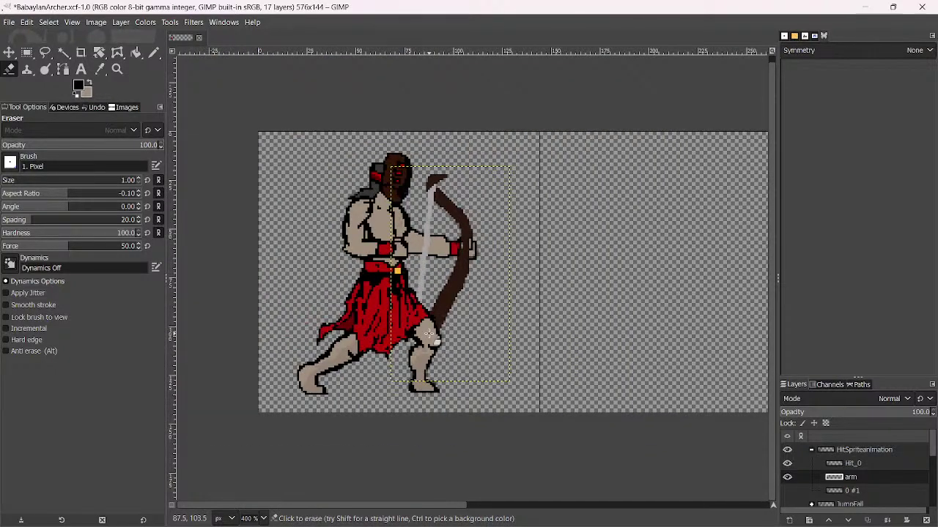
scroll(430, 336, "down", 1)
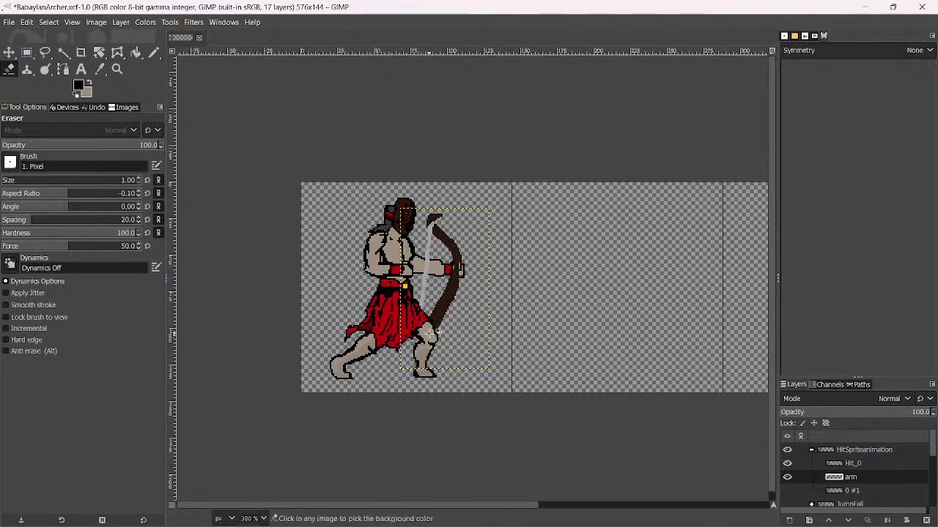
scroll(430, 335, "up", 2)
scroll(430, 335, "down", 2)
key("ctrl+s")
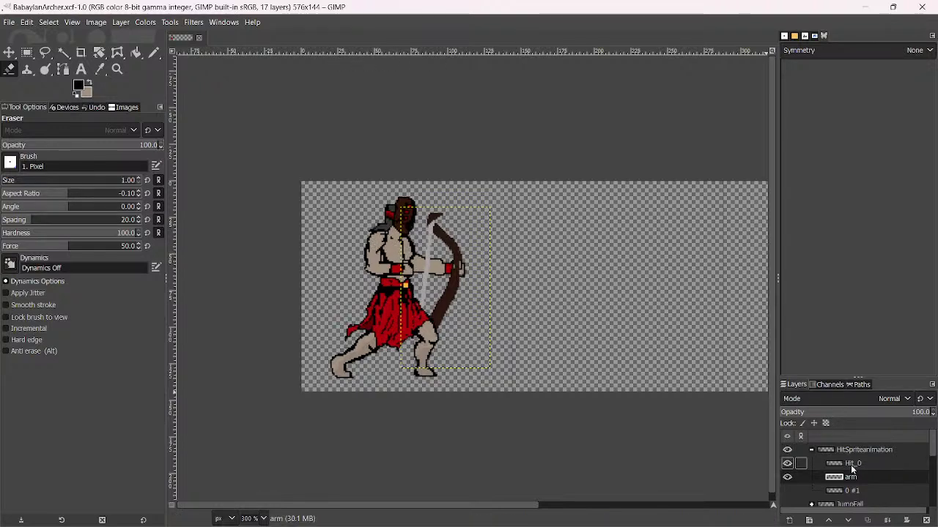
Duplicate the arm and Hit_0 layers and stack the copies above the originals, with the Hit_0 copy on top
left_click(867, 520)
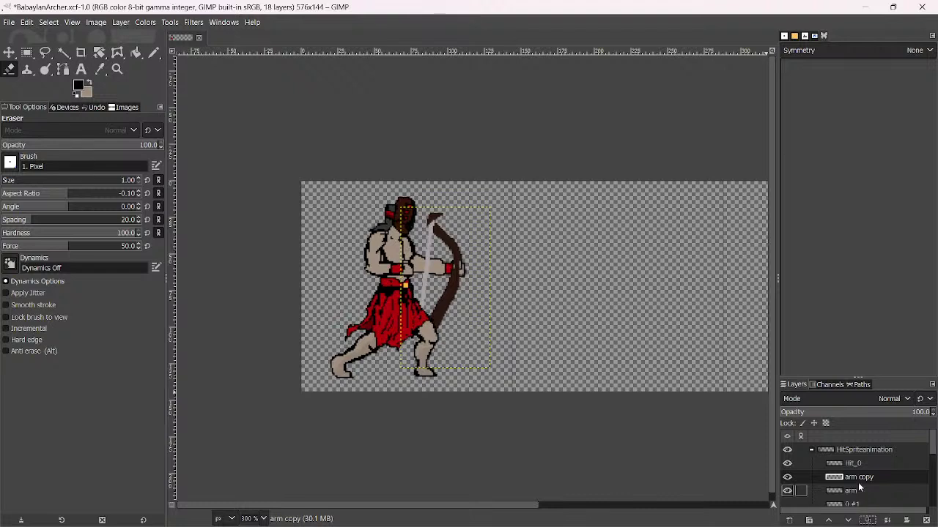
left_click_drag(857, 477, 861, 462)
left_click(854, 477)
left_click(866, 521)
Hide the original Hit_0 and arm layers so that only their copies are shown
left_click(787, 477)
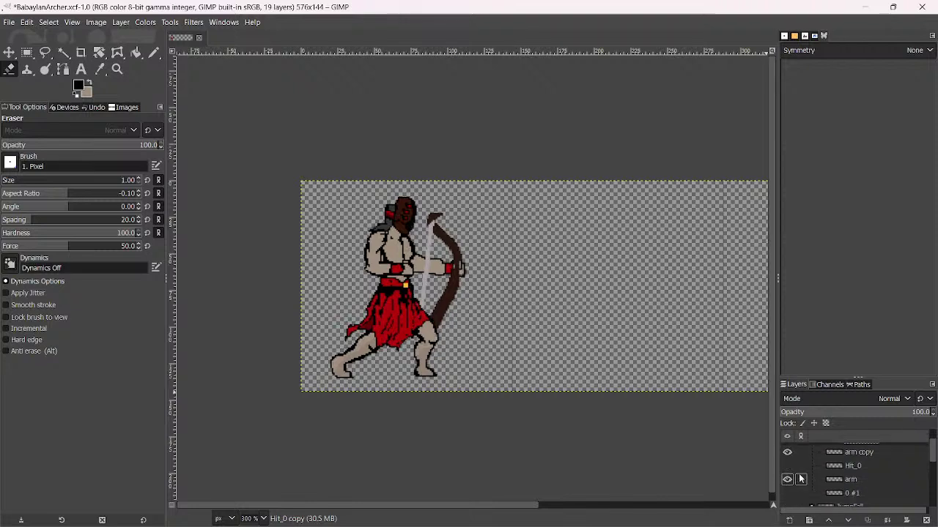
scroll(825, 477, "down", 2)
left_click(787, 480)
left_click(788, 479)
left_click(846, 479)
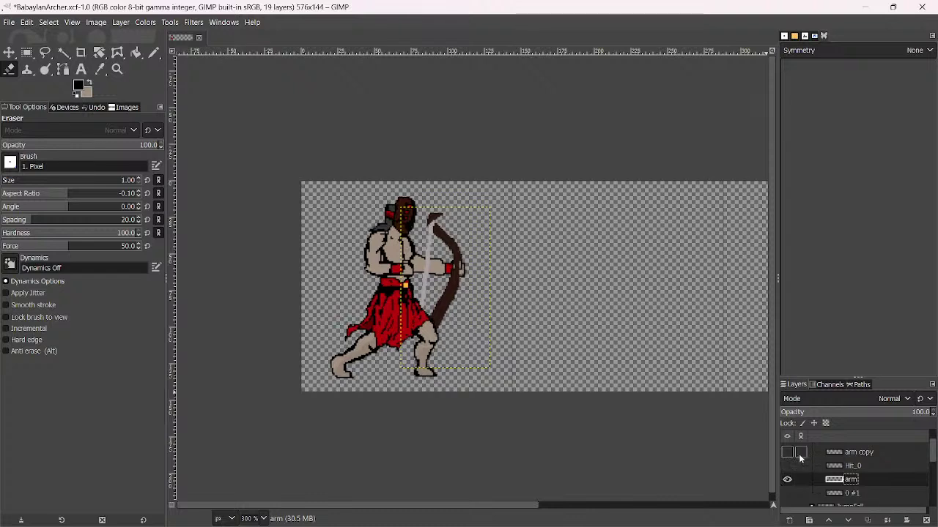
left_click(787, 480)
scroll(839, 466, "up", 1)
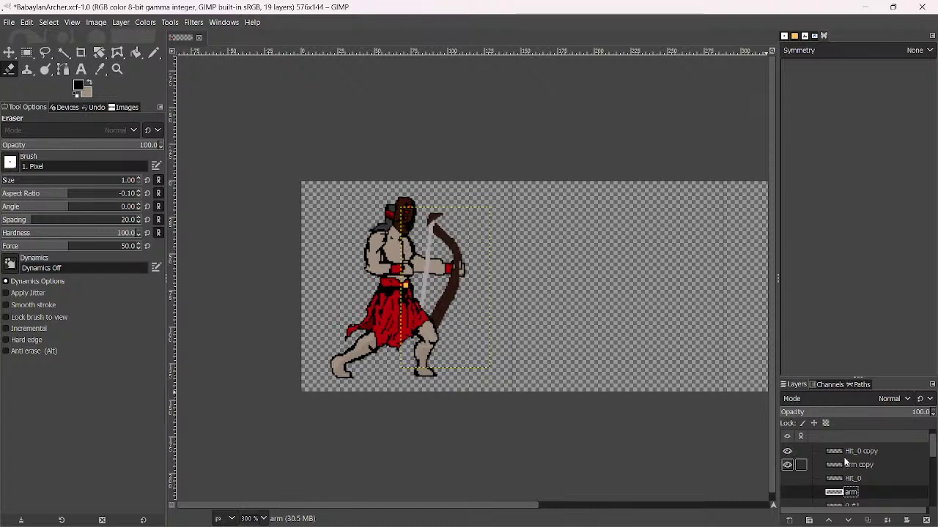
Merge the Hit_0 copy layer down into the arm copy layer
left_click(850, 454)
right_click(850, 453)
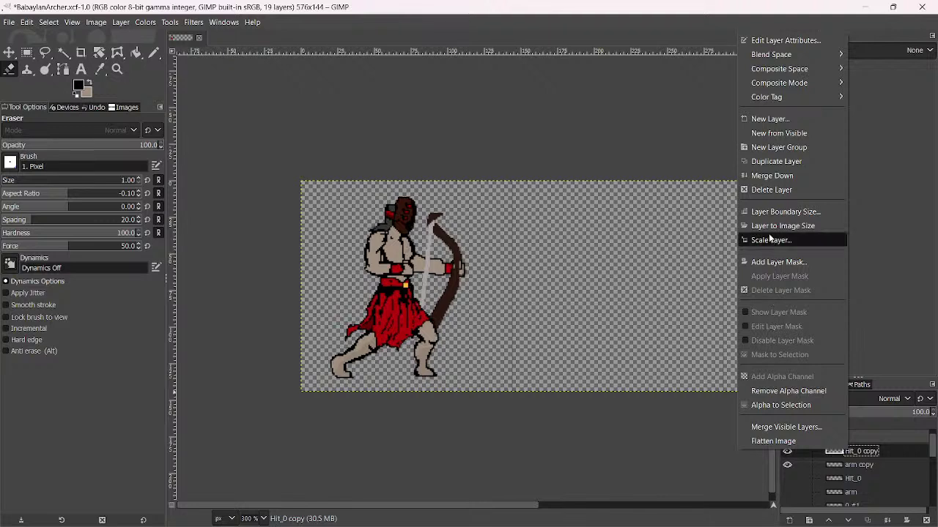
left_click(771, 175)
scroll(857, 452, "down", 1)
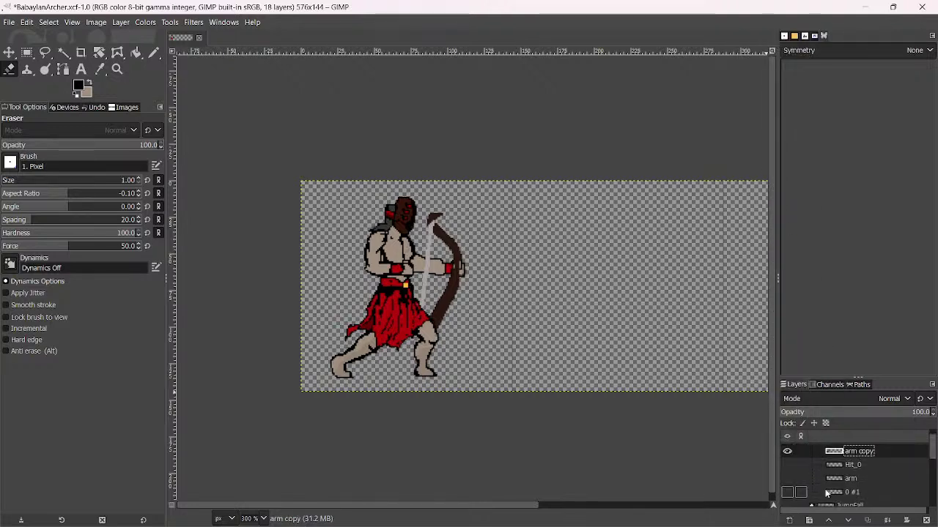
Create a layer group named oldReference and move the original Hit_0 layer into it
left_click(809, 521)
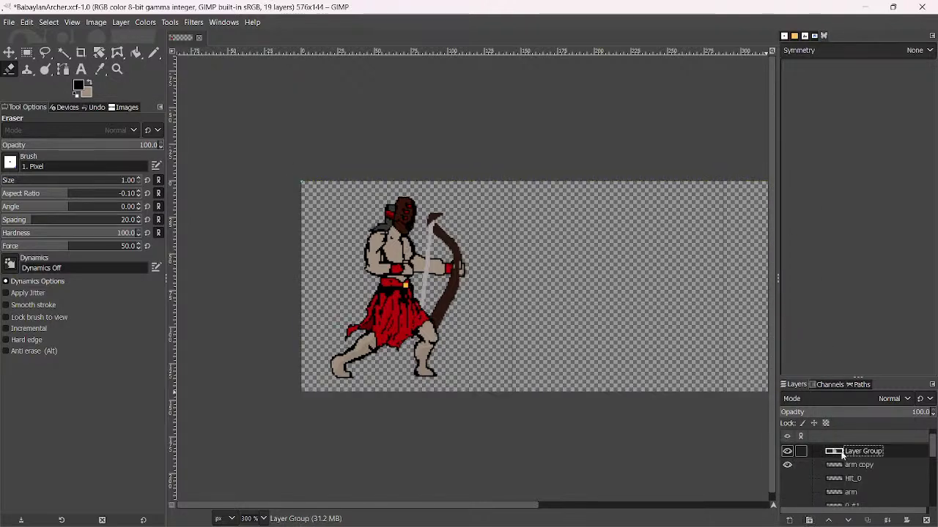
double_click(862, 452)
type("old")
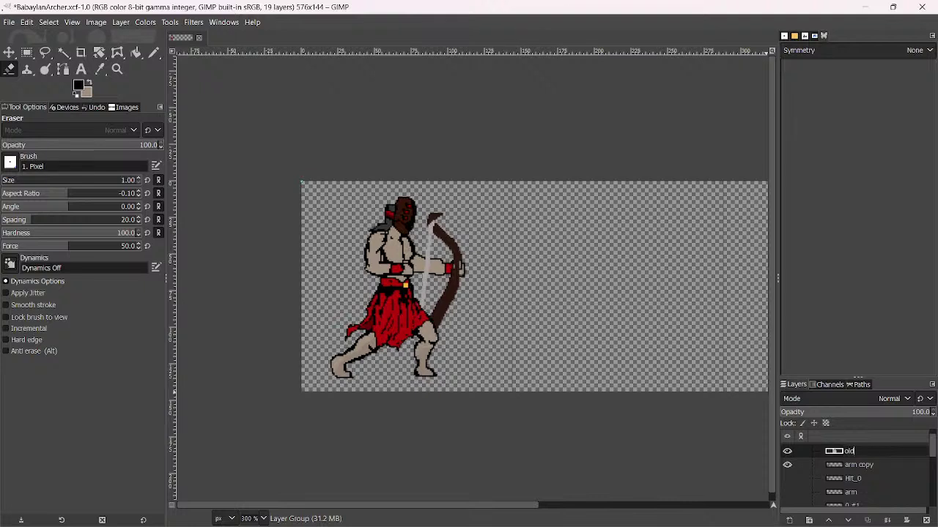
type("Reference")
key("Return")
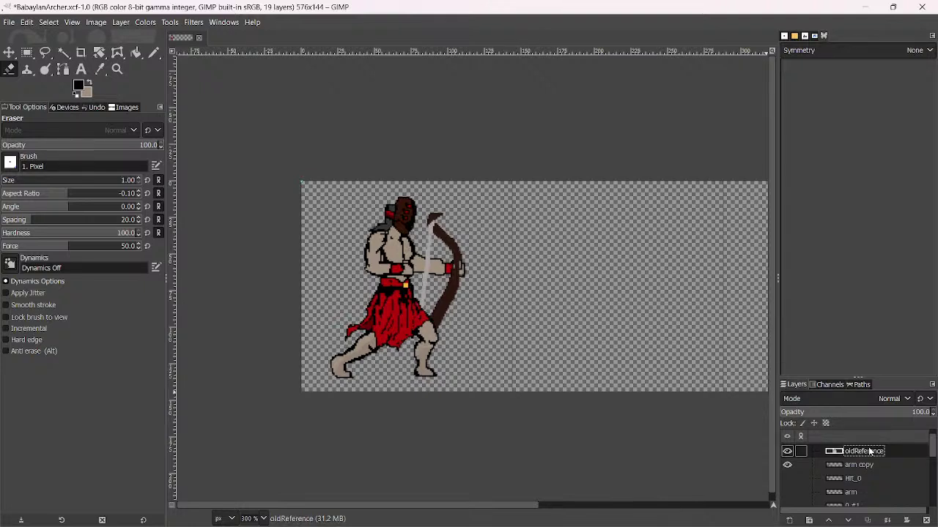
left_click_drag(851, 481, 855, 452)
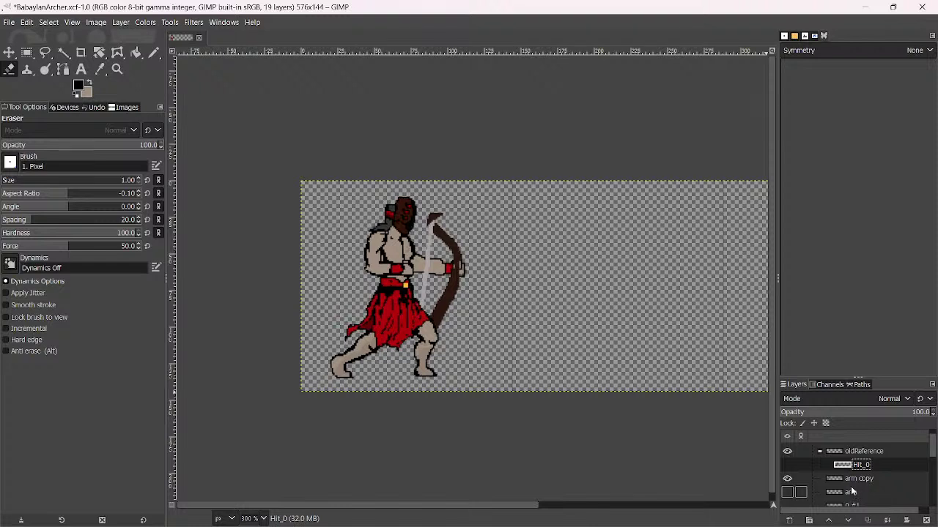
Move the arm and 0 #1 layers into the oldReference group, hide the group and collapse it
left_click_drag(852, 492, 864, 457)
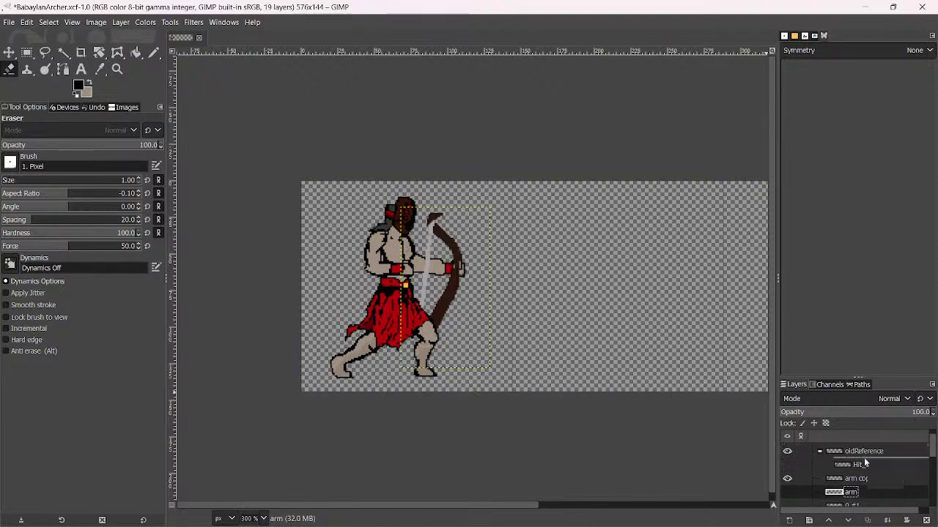
scroll(855, 496, "down", 1)
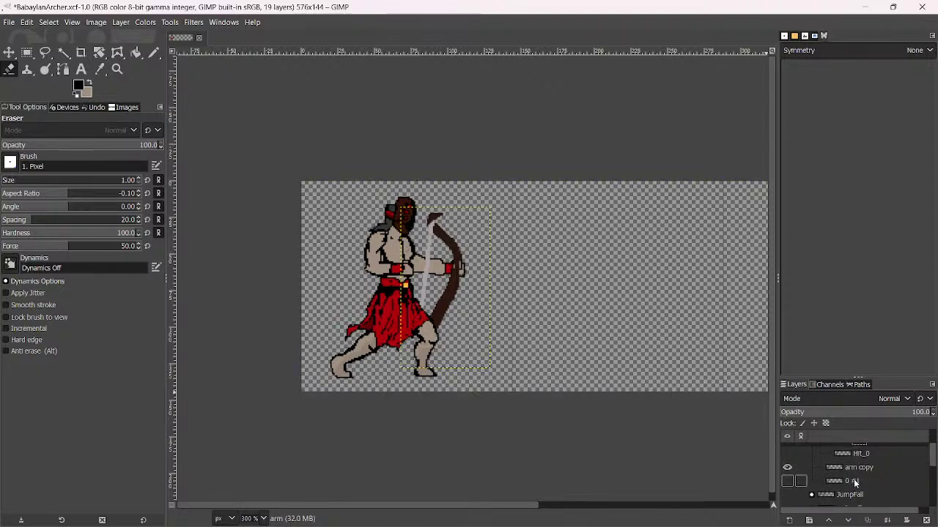
mouse_move(852, 480)
left_mouse_down()
mouse_move(863, 464)
mouse_move(840, 474)
left_mouse_up()
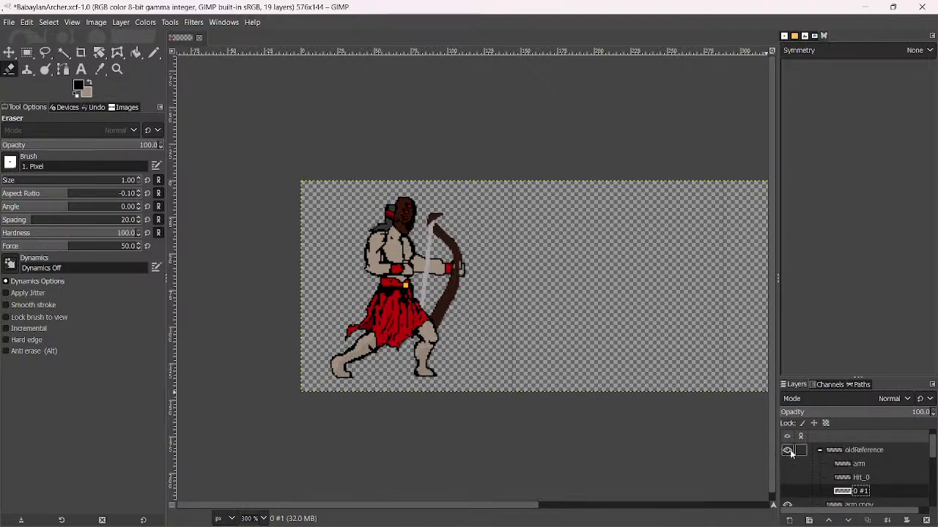
left_click(820, 451)
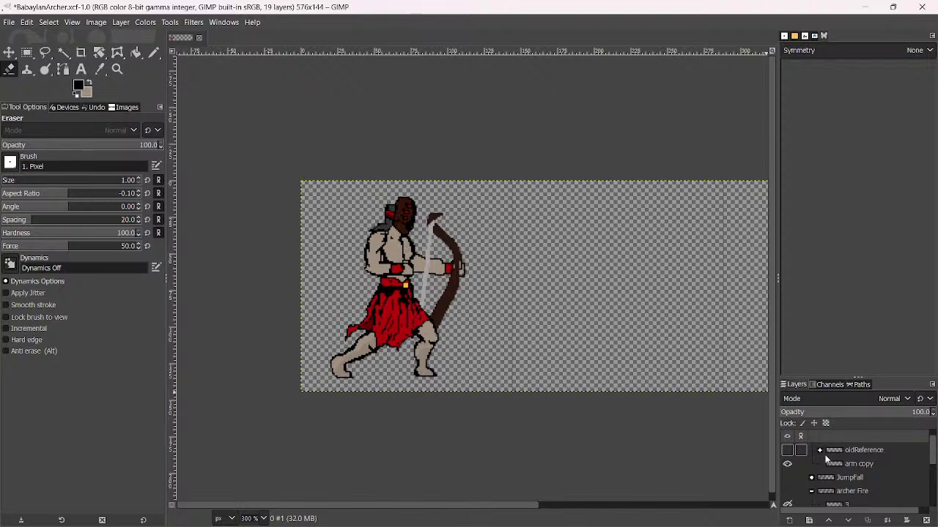
Place the arm copy layer above the oldReference group and rename it hit_0
scroll(843, 471, "up", 1)
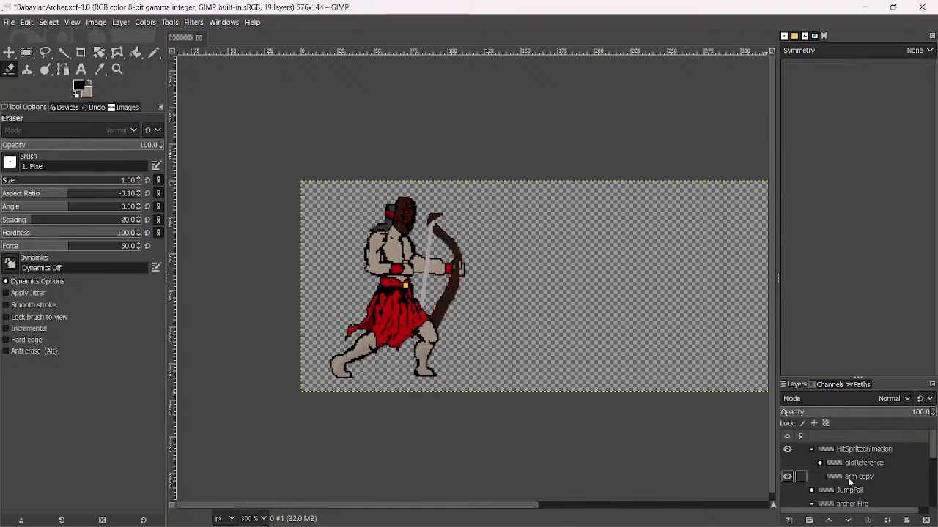
left_click_drag(850, 478, 849, 464)
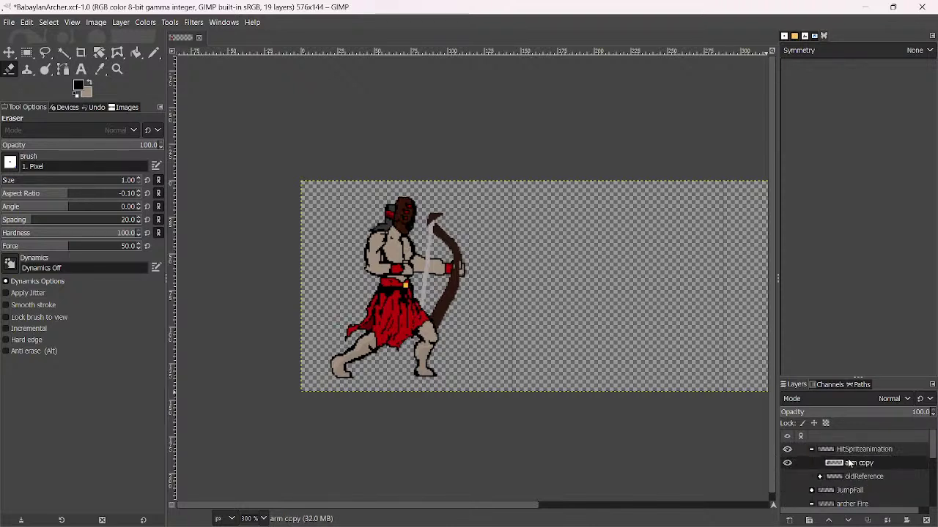
double_click(867, 463)
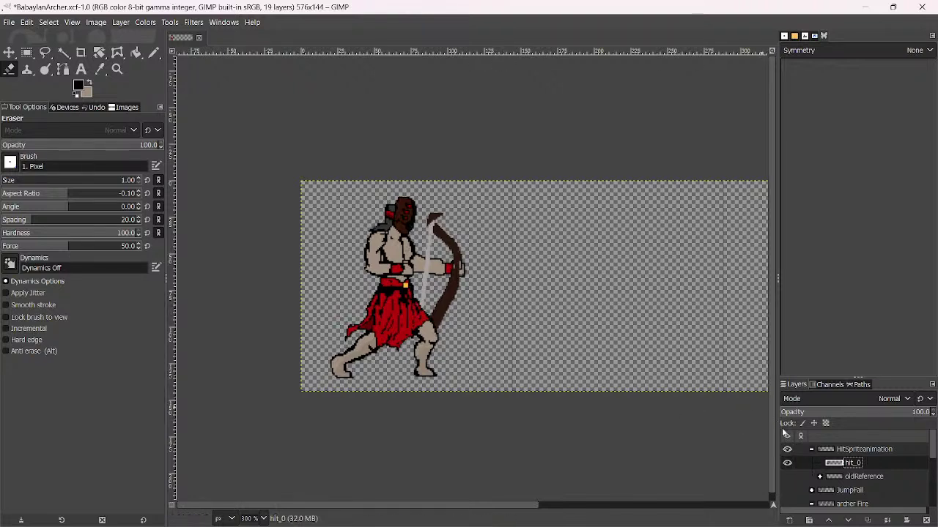
Duplicate the hit_0 layer and move the copy into the second frame cell of the sprite sheet
left_click(869, 522)
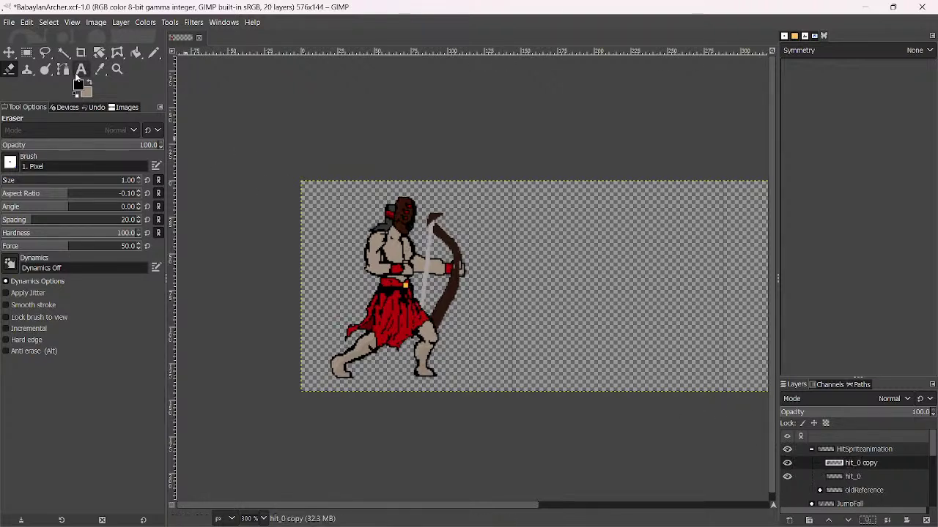
key("m")
left_click_drag(394, 282, 416, 266)
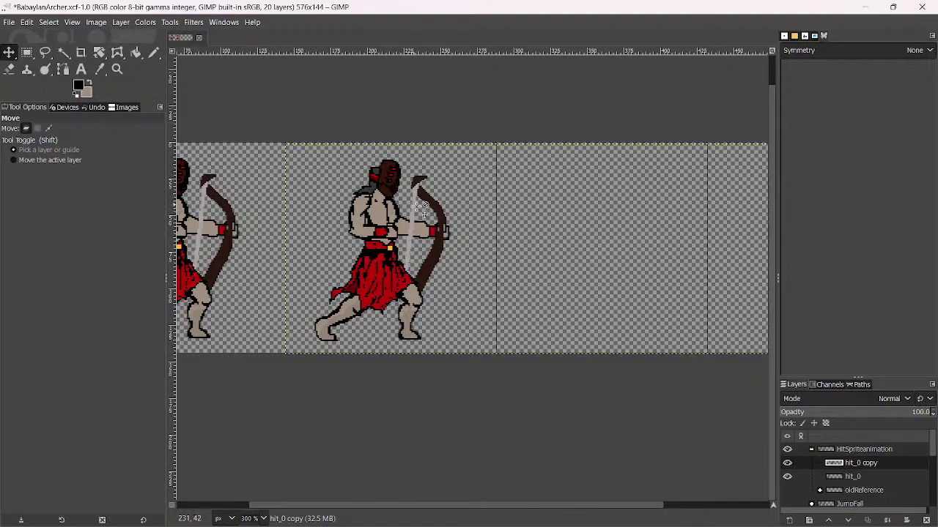
Duplicate the hit_0 copy layer and hide hit_0 and hit_0 copy so only the new duplicate shows
left_click(867, 521)
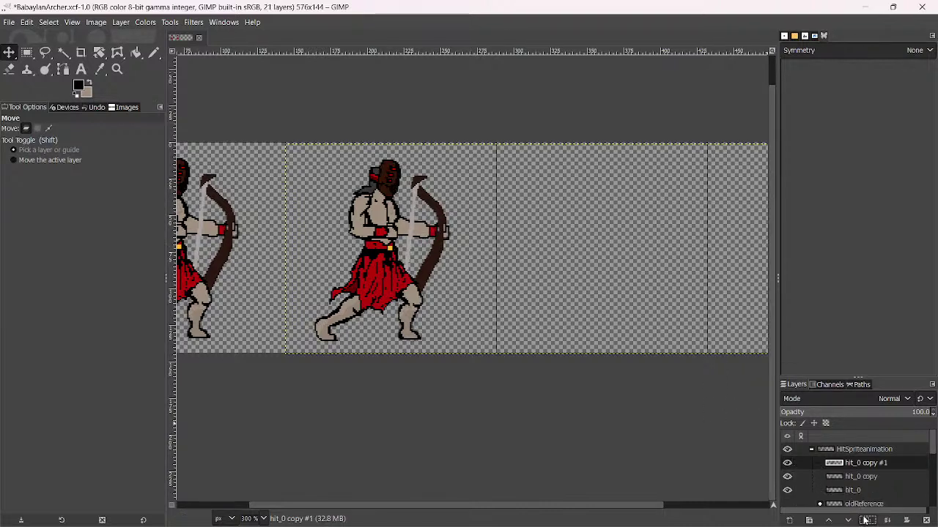
left_click(787, 476)
left_click(786, 490)
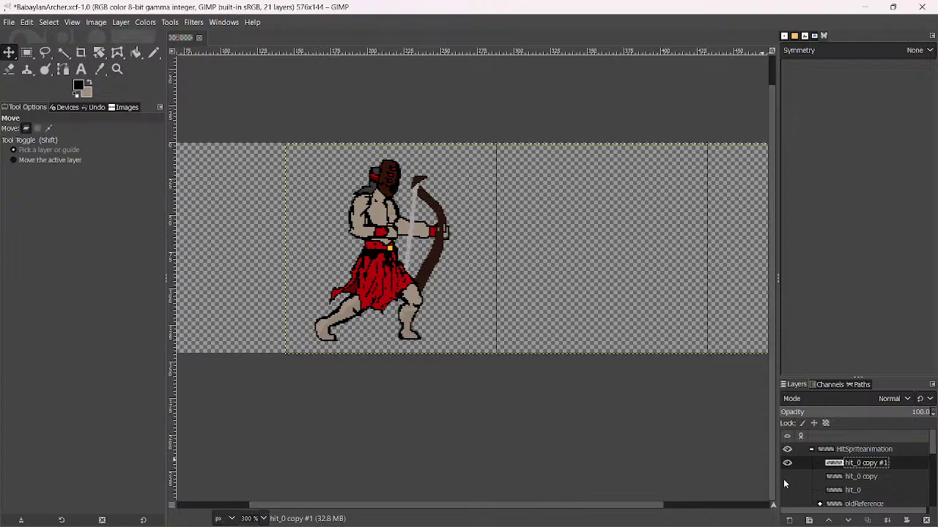
Crop the hit_0 copy #1 layer to the archer's head and neck, about 45 by 33 px
left_click(81, 52)
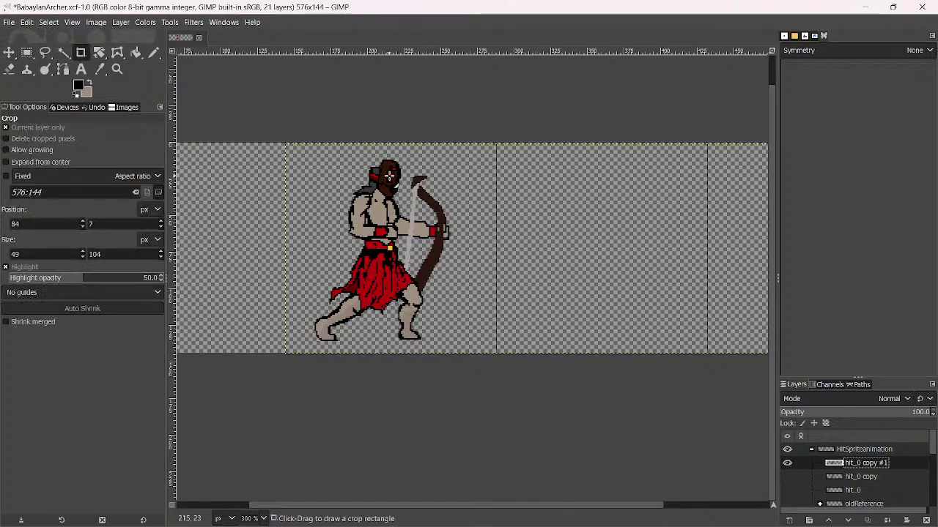
left_click_drag(342, 153, 409, 206)
key("Return")
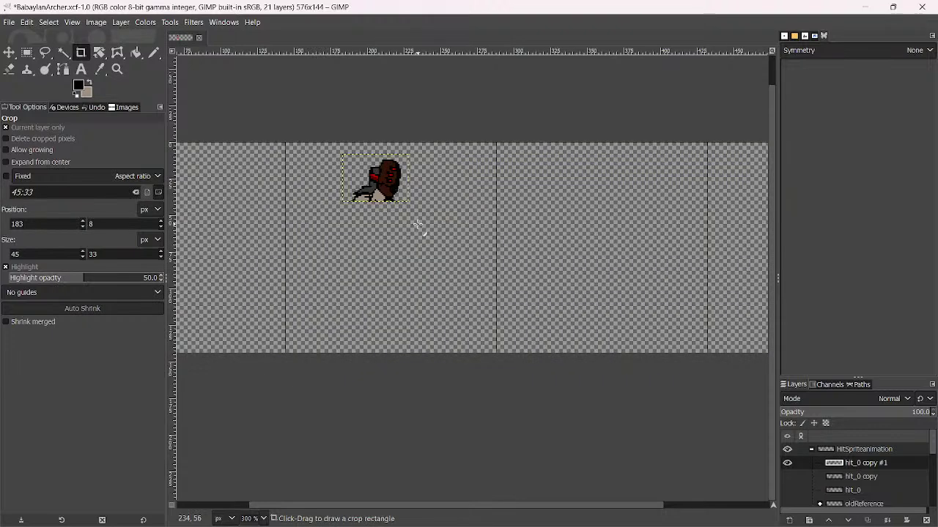
Rotate the cropped head layer by about -34 degrees around its centre
left_click(99, 52)
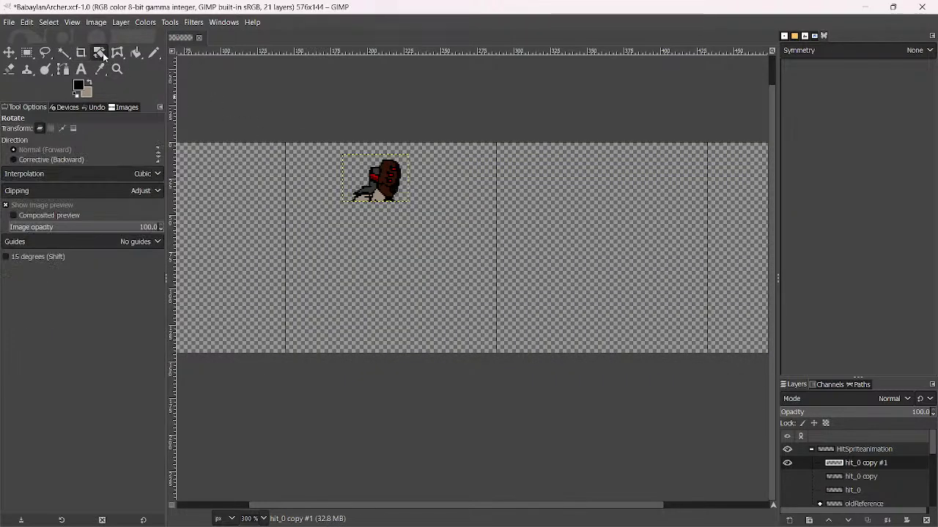
mouse_move(370, 192)
left_mouse_down()
mouse_move(360, 194)
mouse_move(379, 203)
left_mouse_up()
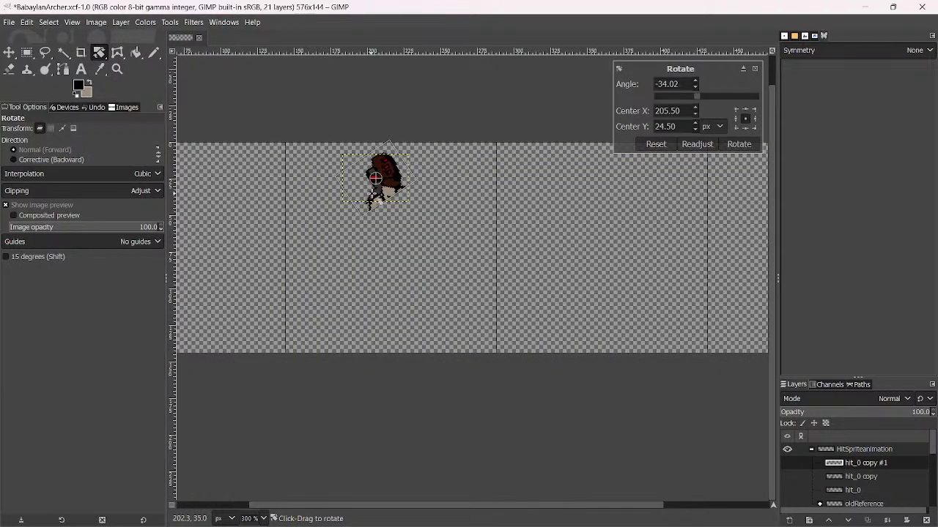
left_click(696, 144)
key("Escape")
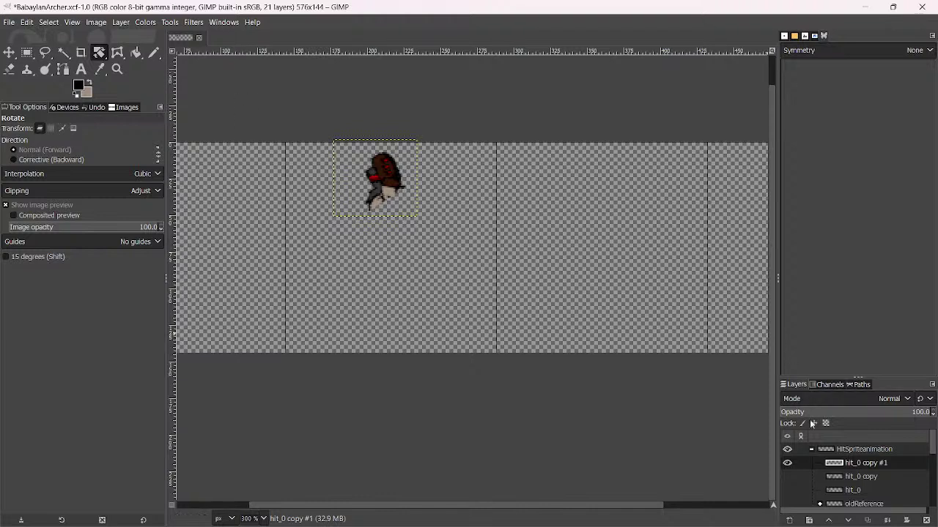
Show the hit_0 copy layer again and move the rotated head back and down onto the archer's neck
left_click(787, 476)
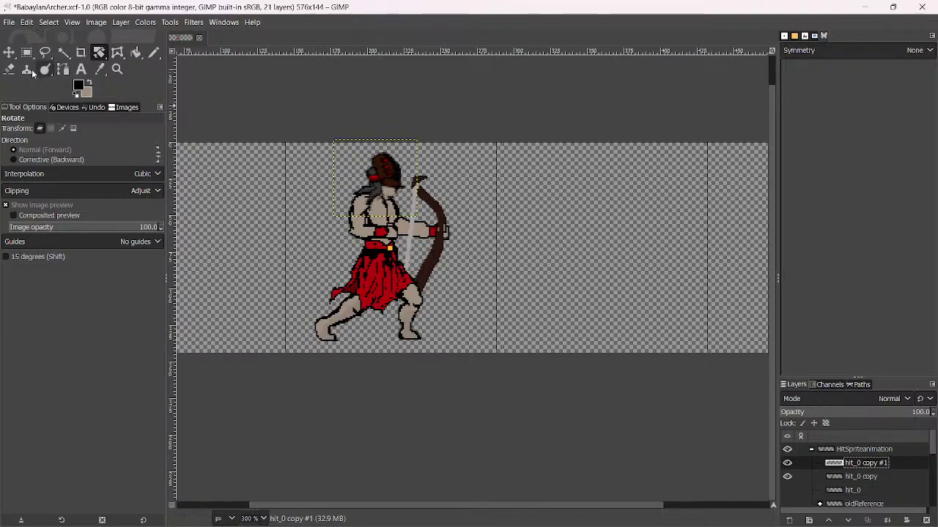
left_click(9, 52)
left_click_drag(390, 180, 381, 185)
Erase the old upright head on the hit_0 copy layer, enlarging the eraser to size 7
left_click(875, 476)
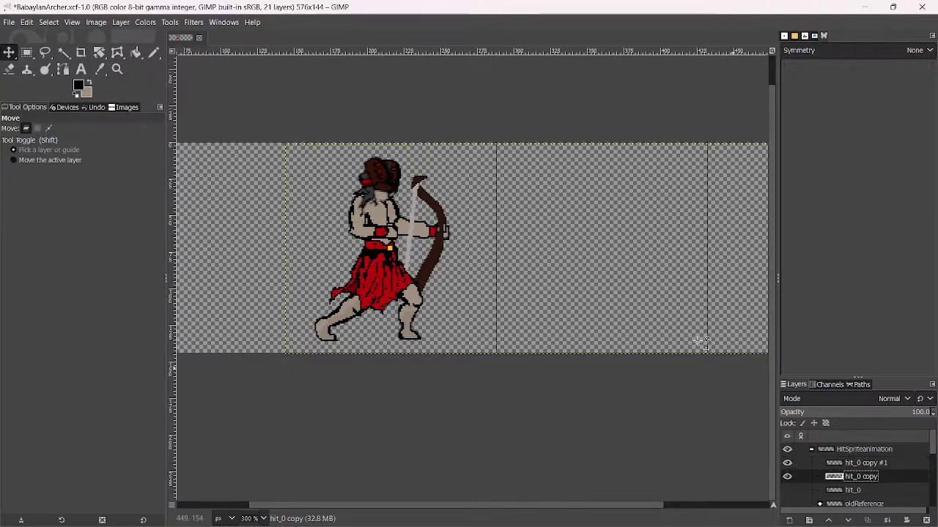
left_click(9, 69)
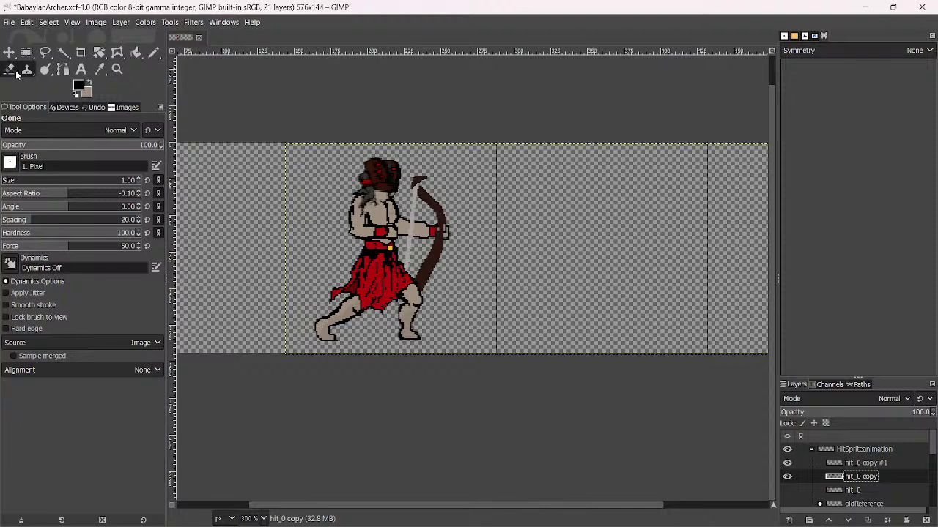
scroll(396, 169, "up", 2)
mouse_move(401, 170)
left_mouse_down()
mouse_move(402, 190)
mouse_move(395, 169)
mouse_move(404, 183)
mouse_move(395, 177)
left_mouse_up()
key("bracketright")
key("bracketright")
key("bracketright")
key("bracketright")
key("bracketright")
key("bracketright")
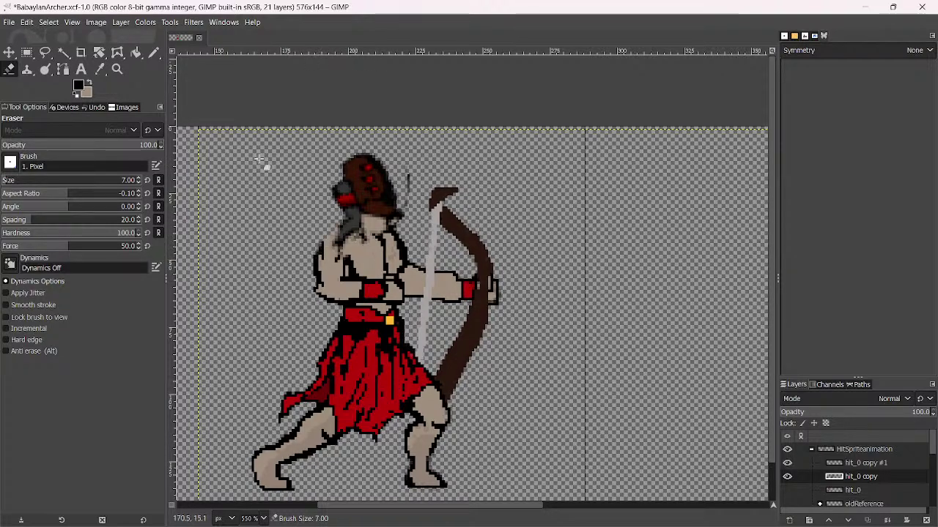
Shift the rotated head about 3 px to the left and erase the old head's leftover pixels on hit_0 copy
left_click(9, 55)
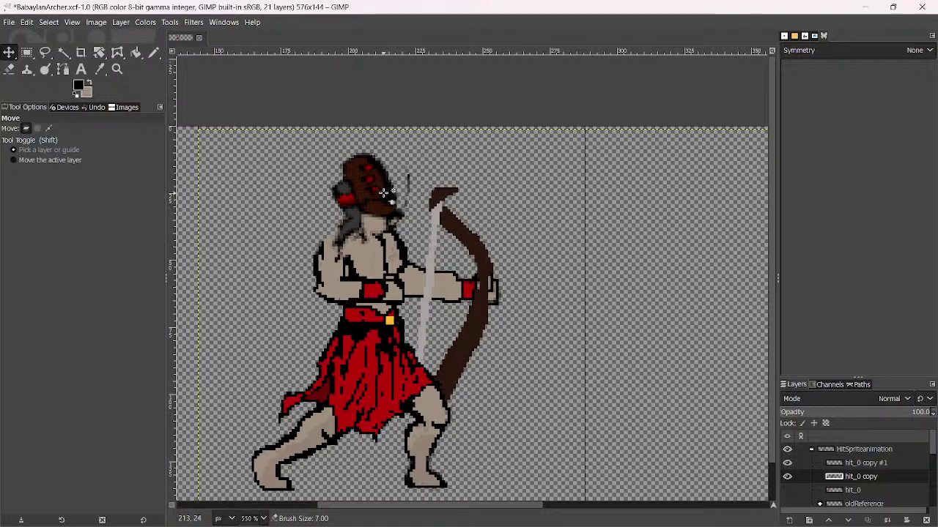
left_click_drag(389, 192, 372, 192)
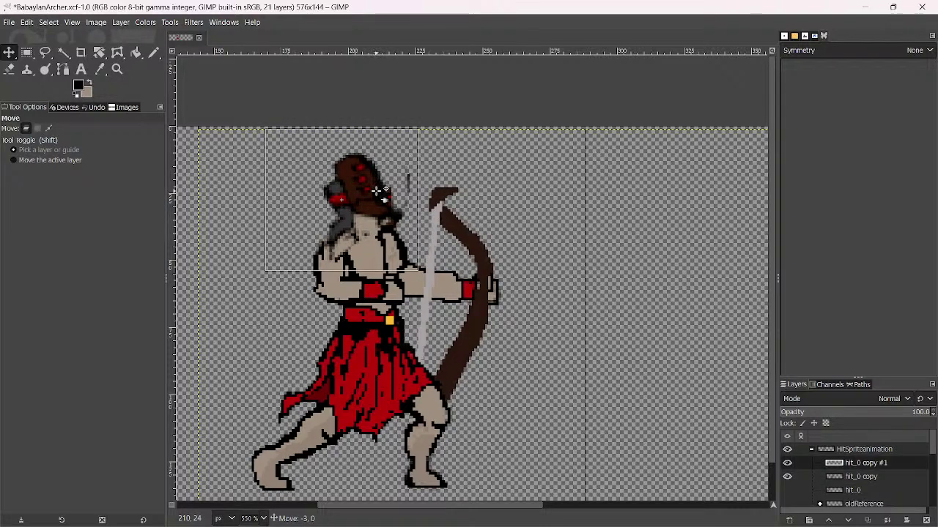
left_click(372, 192)
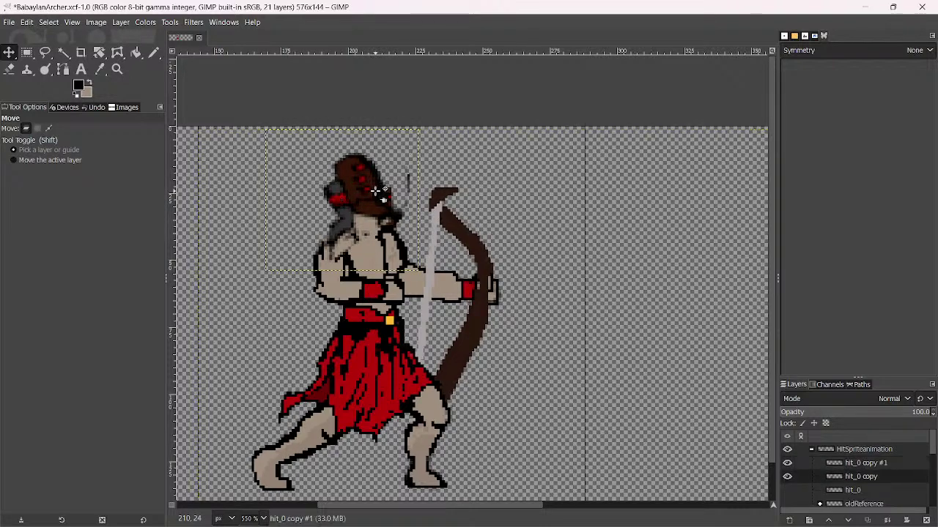
left_click(9, 69)
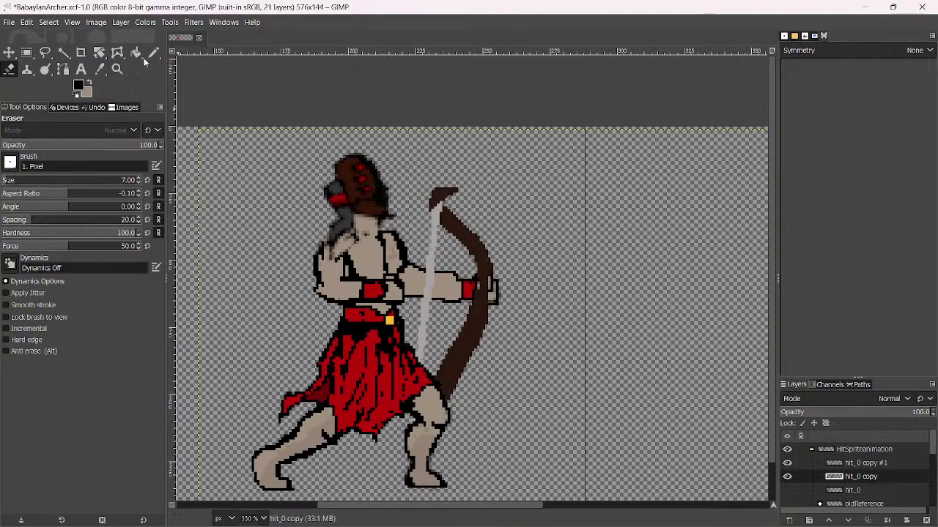
With a 1 px black pencil, extend the rear shoulder's outline up to the hair on the hit_0 copy layer
key("n")
scroll(364, 239, "up", 2)
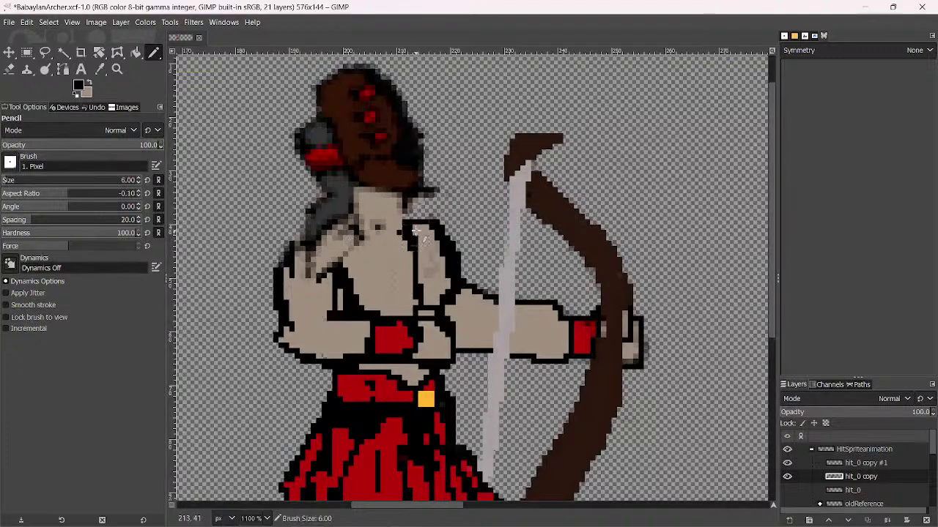
key("bracketleft")
key("bracketleft")
key("bracketleft")
key("bracketleft")
key("bracketleft")
key("bracketleft")
scroll(328, 231, "up", 2)
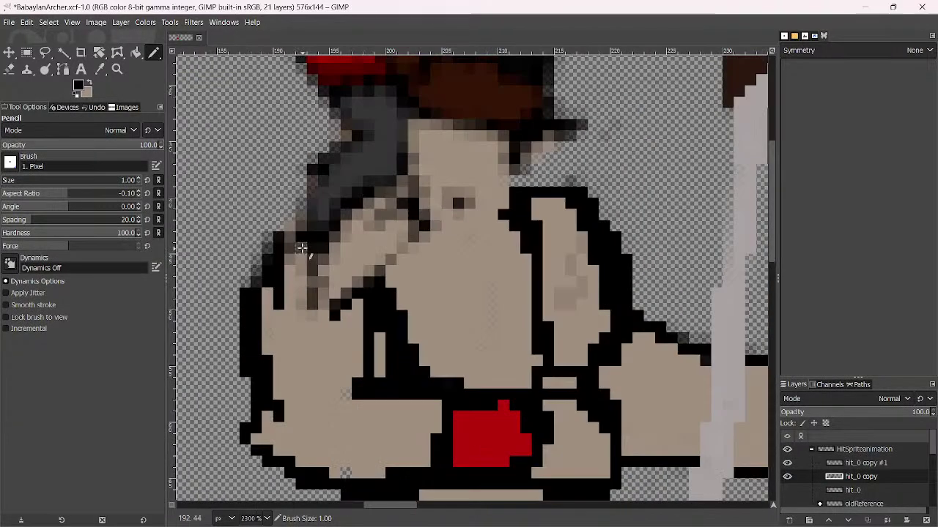
left_click_drag(288, 226, 315, 214)
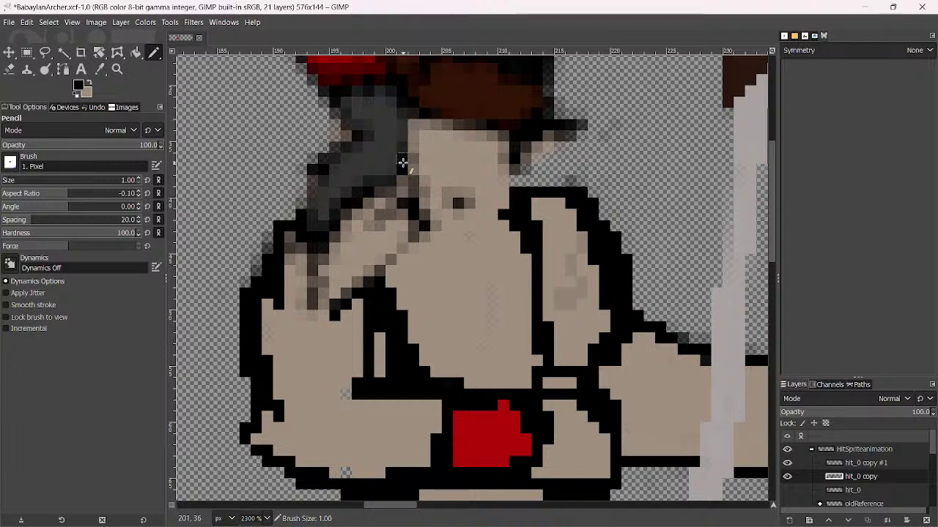
Redraw the black outlines of the hair, headband knot, neck and chin on the hit_0 copy #1 layer
left_click(865, 465)
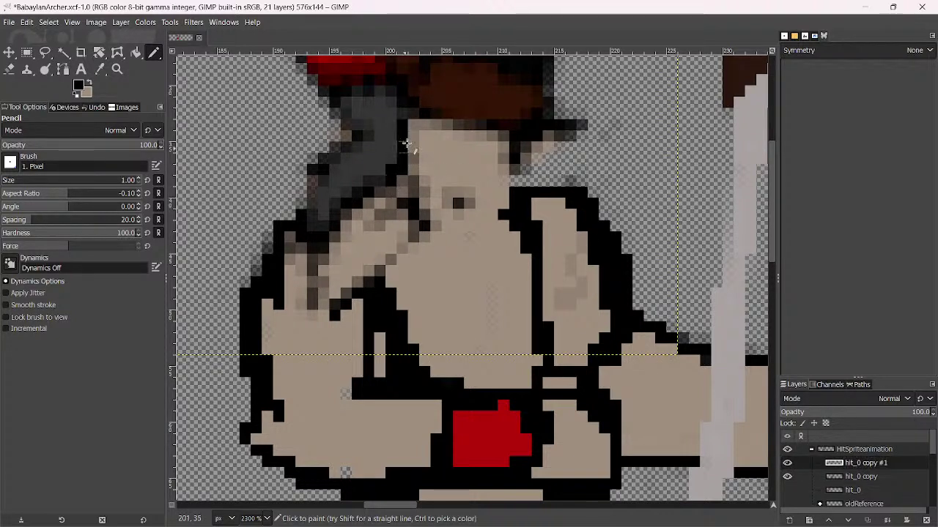
mouse_move(406, 144)
left_mouse_down()
mouse_move(385, 183)
mouse_move(339, 232)
mouse_move(335, 273)
mouse_move(305, 192)
mouse_move(338, 128)
mouse_move(324, 98)
mouse_move(358, 186)
mouse_move(366, 180)
mouse_move(316, 113)
mouse_move(316, 69)
mouse_move(310, 89)
mouse_move(322, 53)
left_mouse_up()
left_click_drag(318, 126, 317, 167)
mouse_move(447, 224)
left_mouse_down()
mouse_move(448, 234)
mouse_move(484, 245)
mouse_move(541, 233)
mouse_move(542, 301)
left_mouse_up()
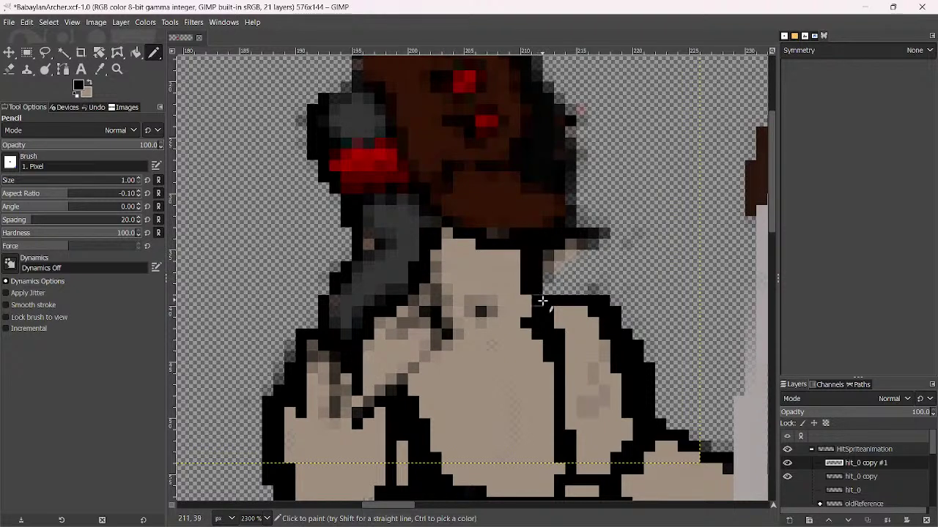
mouse_move(539, 264)
left_mouse_down()
mouse_move(577, 200)
mouse_move(576, 172)
mouse_move(575, 210)
mouse_move(596, 236)
mouse_move(578, 262)
mouse_move(551, 271)
mouse_move(579, 243)
mouse_move(607, 235)
mouse_move(579, 279)
left_mouse_up()
Erase the stray blurred pixels in front of the archer's chin and face on the head layer
key("shift+e")
mouse_move(641, 234)
left_mouse_down()
mouse_move(581, 239)
mouse_move(611, 254)
mouse_move(594, 284)
mouse_move(603, 288)
mouse_move(592, 291)
mouse_move(625, 248)
mouse_move(613, 252)
mouse_move(590, 212)
left_mouse_up()
scroll(591, 212, "down", 2)
scroll(591, 212, "down", 2)
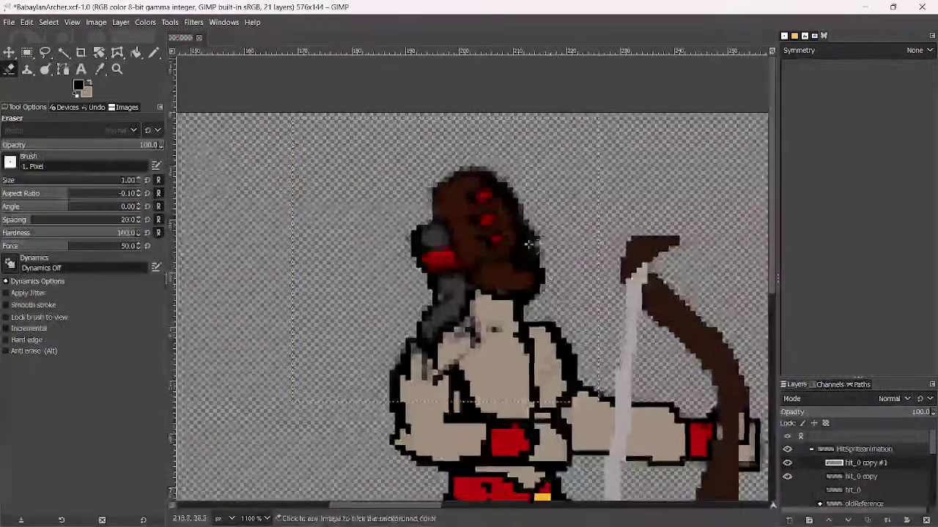
Sample the skin tone and pencil it over the dark leftover line between the rear shoulder and chest
scroll(557, 202, "up", 2)
scroll(527, 192, "down", 2)
scroll(519, 189, "down", 2)
scroll(522, 189, "up", 2)
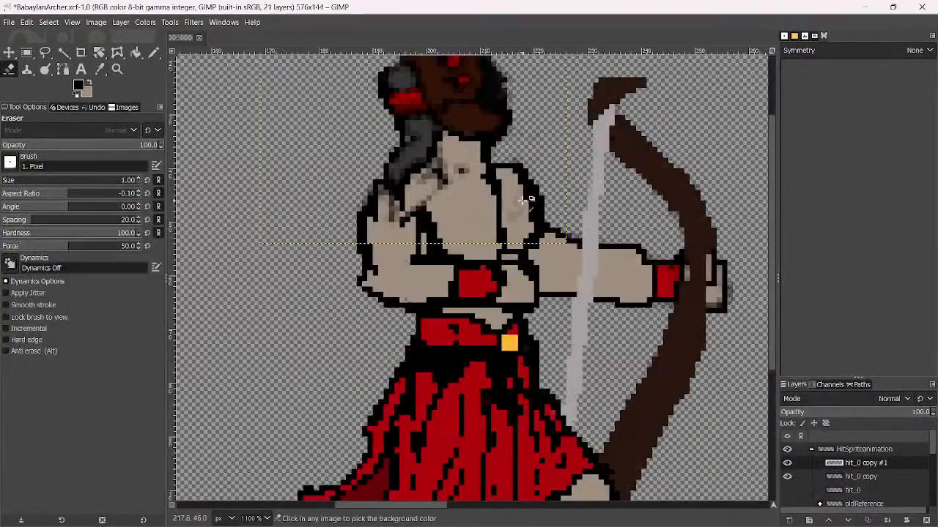
scroll(632, 281, "down", 2)
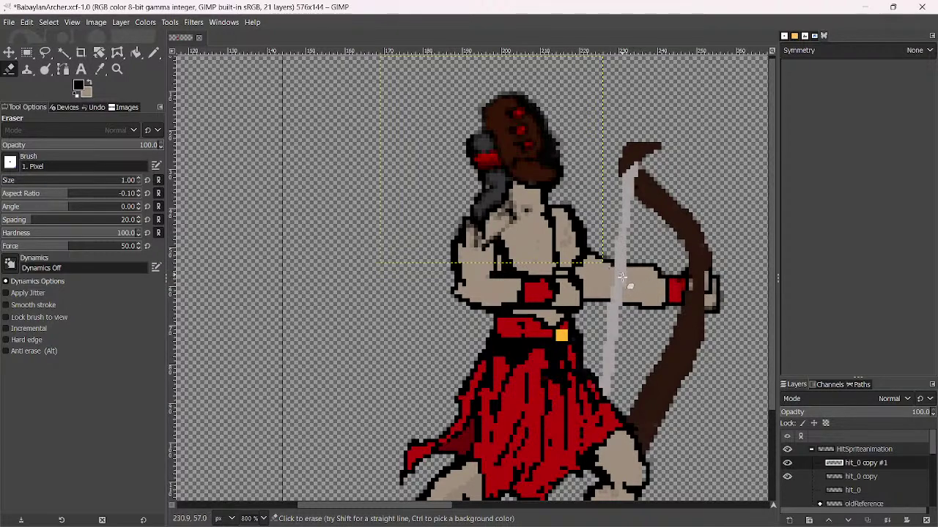
scroll(469, 183, "up", 1)
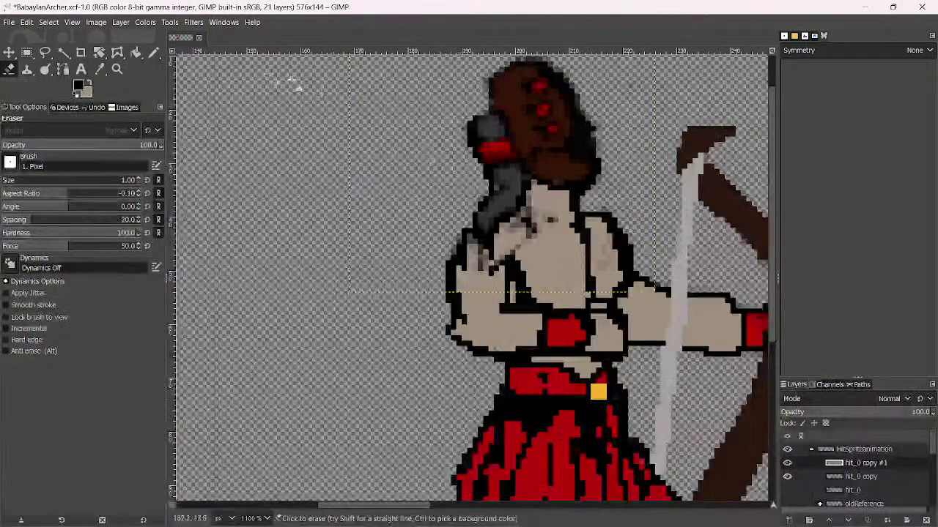
left_click(136, 52)
left_click(154, 52)
scroll(557, 260, "up", 2)
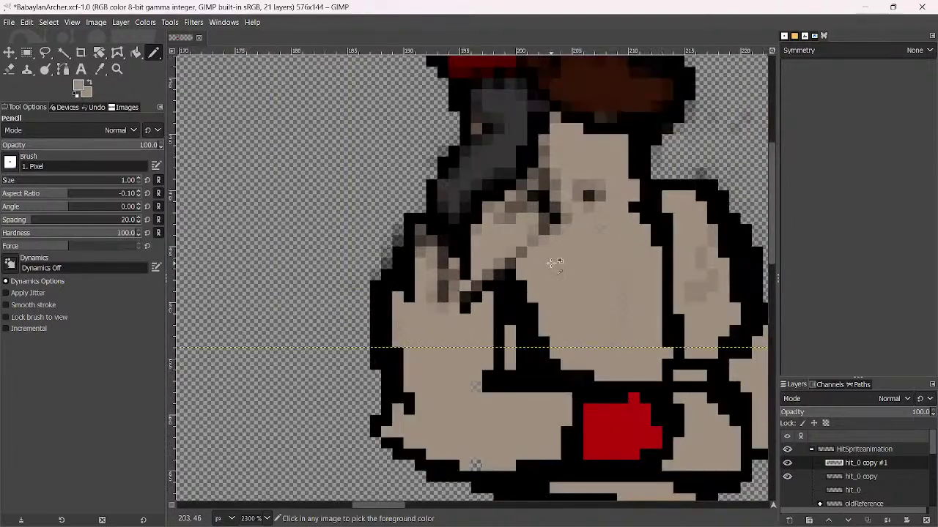
left_click_drag(490, 272, 464, 316)
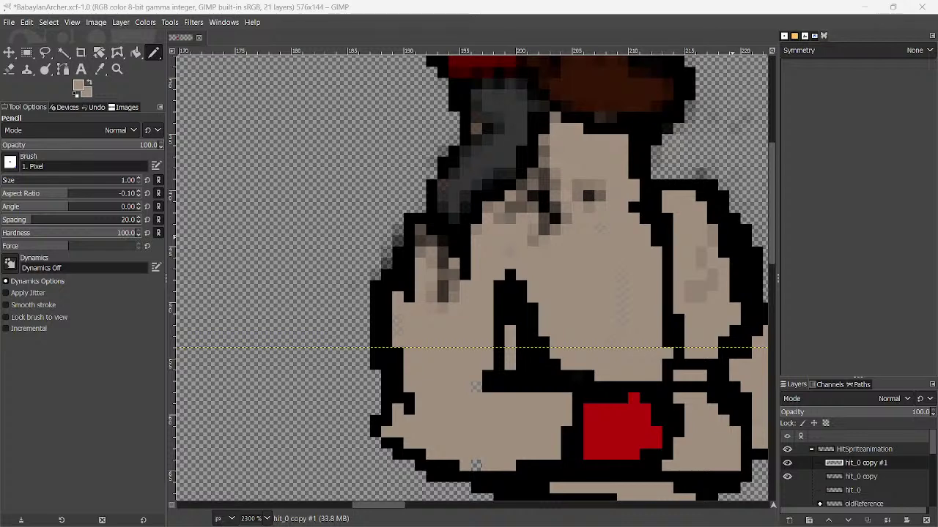
Sample the black outline and pencil over the blurred grey pixels along the rear shoulder's outer edge
scroll(409, 225, "up", 1, "ctrl")
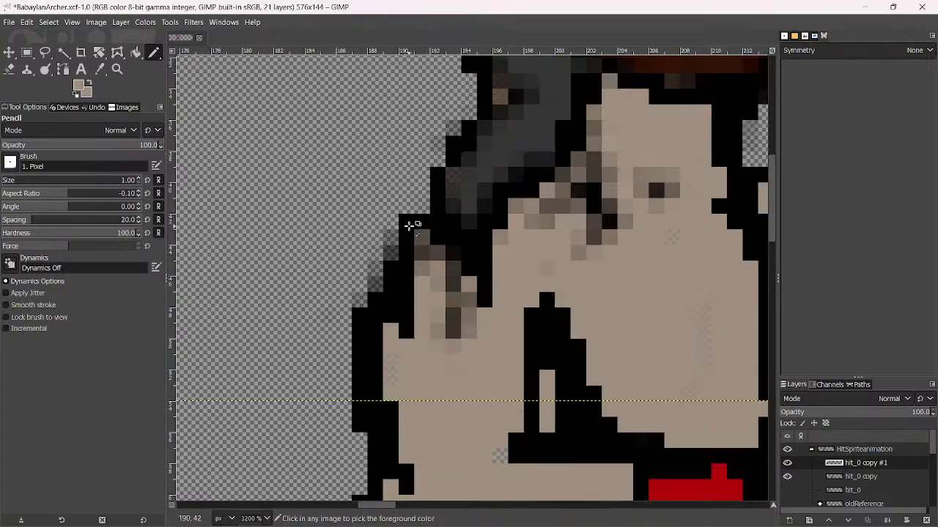
left_click(409, 225, "ctrl")
left_click_drag(403, 227, 368, 314)
left_click(369, 300)
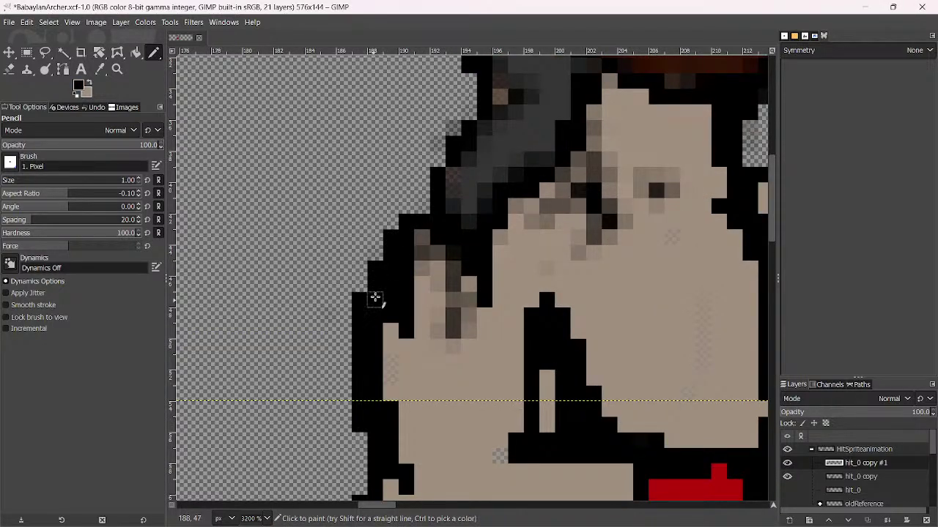
Sample the skin tone and paint over the dark smudges inside the rear shoulder and across the upper chest
left_click(431, 353, "ctrl")
mouse_move(407, 332)
left_mouse_down()
mouse_move(422, 241)
mouse_move(451, 343)
mouse_move(454, 280)
mouse_move(472, 332)
mouse_move(447, 259)
mouse_move(455, 293)
left_mouse_up()
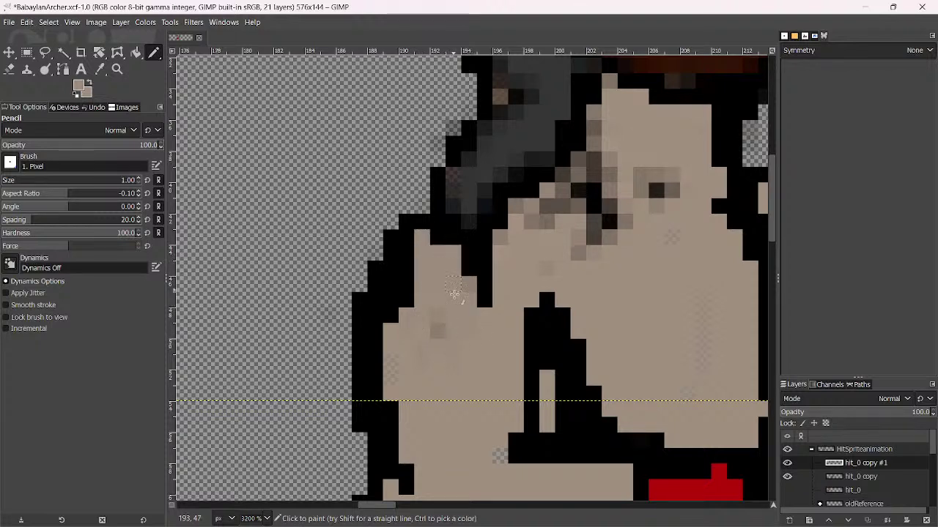
mouse_move(540, 262)
left_mouse_down()
mouse_move(589, 171)
mouse_move(551, 219)
mouse_move(581, 181)
mouse_move(611, 115)
mouse_move(584, 174)
mouse_move(555, 202)
mouse_move(562, 177)
mouse_move(549, 214)
mouse_move(524, 232)
mouse_move(521, 210)
mouse_move(565, 236)
mouse_move(583, 227)
mouse_move(607, 182)
mouse_move(614, 192)
mouse_move(627, 167)
mouse_move(670, 195)
mouse_move(616, 161)
left_mouse_up()
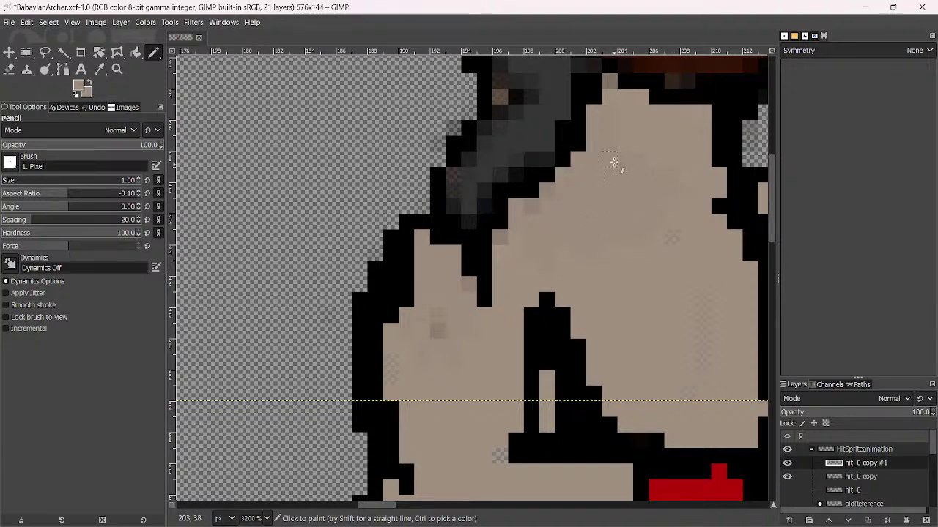
Redraw the hanging hair's dark outer outline and fill its inside with flat sampled grey
left_click(486, 111, "ctrl")
mouse_move(486, 110)
left_mouse_down()
mouse_move(469, 146)
mouse_move(476, 132)
left_mouse_up()
left_click_drag(443, 172, 490, 92)
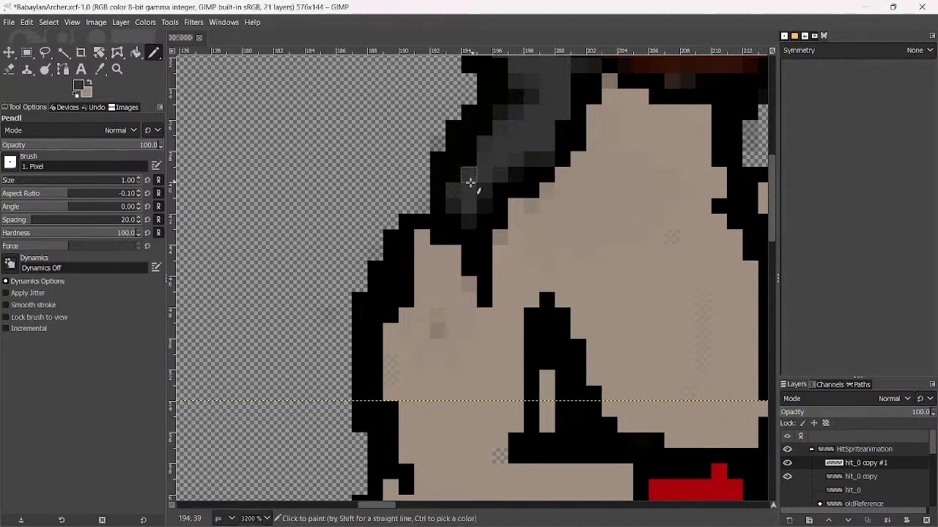
mouse_move(456, 195)
left_mouse_down()
mouse_move(469, 228)
mouse_move(486, 185)
mouse_move(473, 215)
mouse_move(540, 151)
mouse_move(476, 185)
mouse_move(513, 127)
mouse_move(489, 138)
mouse_move(527, 96)
left_mouse_up()
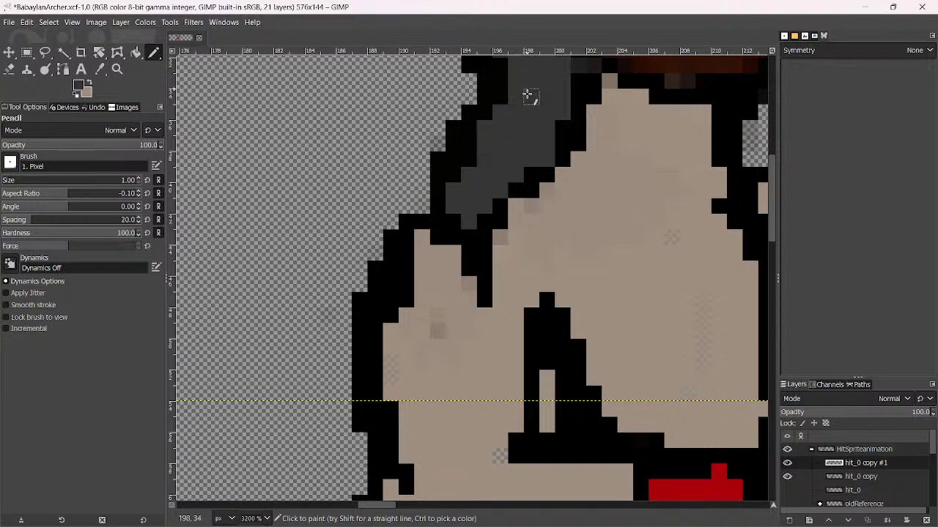
Sample black and redraw the outline around the hair knot, the top of the head and the front of the face
scroll(514, 141, "up", 3)
scroll(513, 142, "right", 2)
left_click(503, 268, "ctrl")
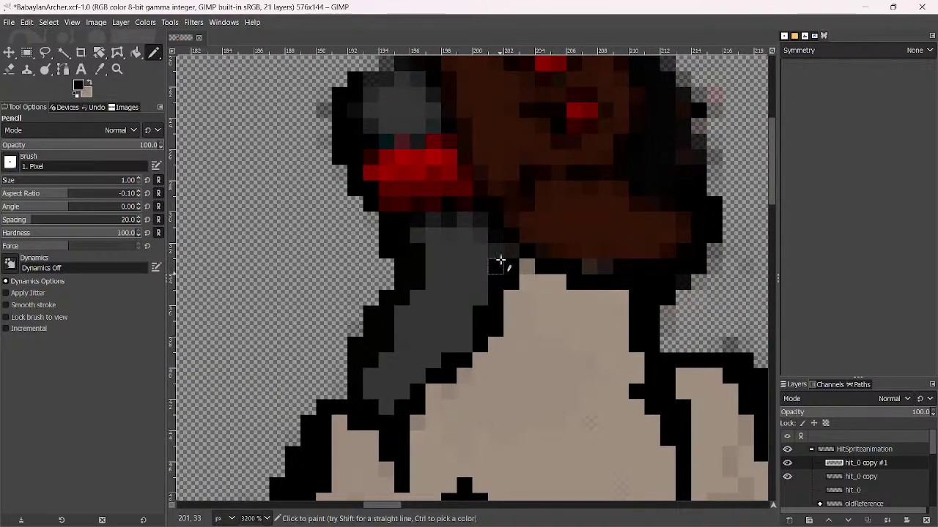
scroll(442, 121, "up", 3)
scroll(441, 122, "left", 2)
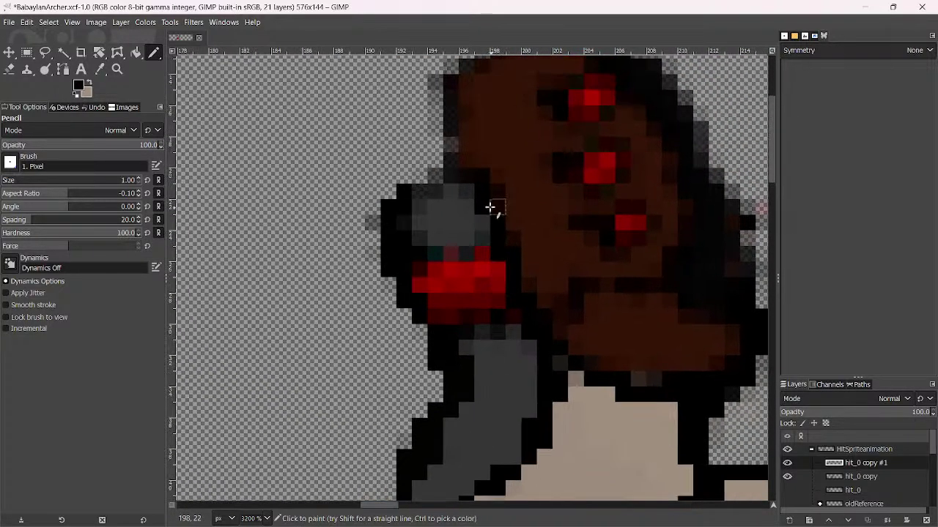
mouse_move(442, 172)
left_mouse_down()
mouse_move(376, 235)
mouse_move(384, 257)
mouse_move(435, 148)
mouse_move(443, 79)
mouse_move(445, 145)
mouse_move(451, 174)
mouse_move(458, 169)
mouse_move(415, 263)
mouse_move(413, 166)
mouse_move(455, 125)
mouse_move(520, 112)
mouse_move(583, 133)
mouse_move(643, 195)
mouse_move(691, 311)
mouse_move(692, 286)
mouse_move(702, 304)
mouse_move(706, 378)
left_mouse_up()
scroll(419, 262, "up", 3)
scroll(418, 262, "right", 1)
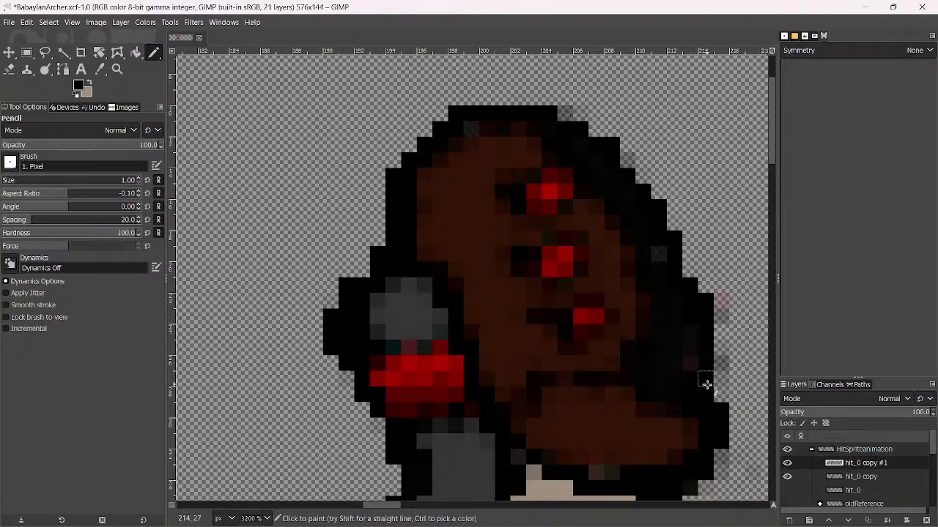
Erase the stray pixels in front of the face on the hit_0 copy #1 and hit_0 copy layers
left_click(691, 338)
key("shift+e")
mouse_move(701, 330)
left_mouse_down()
mouse_move(700, 354)
mouse_move(708, 320)
mouse_move(700, 346)
mouse_move(691, 337)
mouse_move(698, 330)
mouse_move(721, 375)
mouse_move(695, 376)
mouse_move(710, 374)
mouse_move(701, 375)
mouse_move(726, 413)
mouse_move(730, 452)
mouse_move(712, 362)
left_mouse_up()
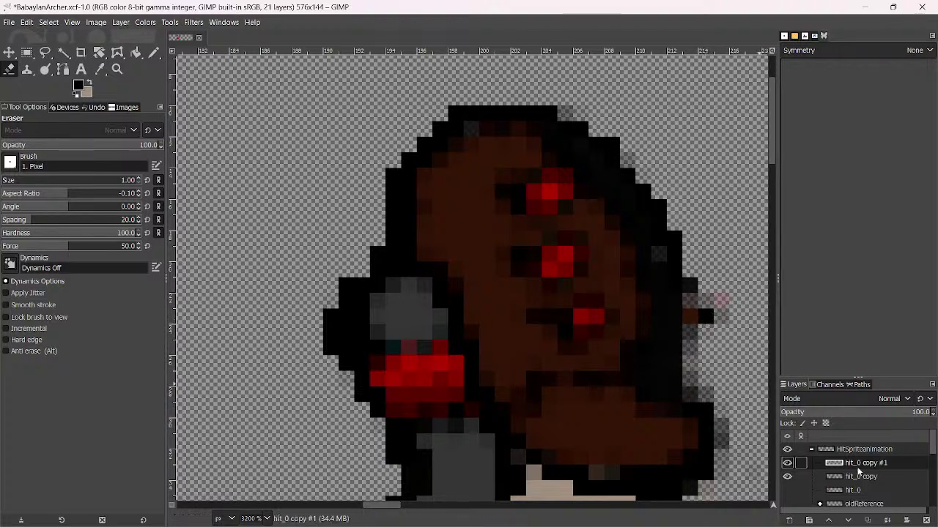
left_click(810, 476)
mouse_move(697, 327)
left_mouse_down()
mouse_move(706, 269)
mouse_move(697, 272)
left_mouse_up()
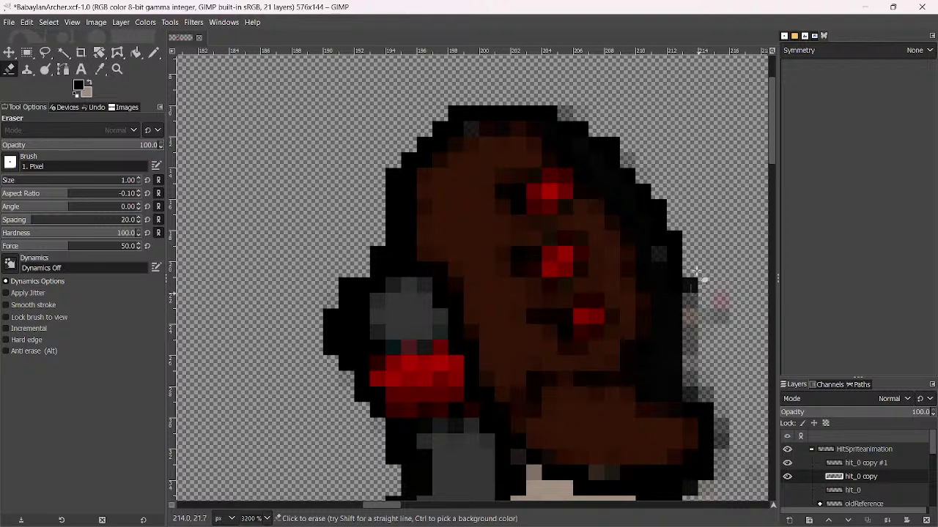
left_click_drag(711, 352, 550, 246)
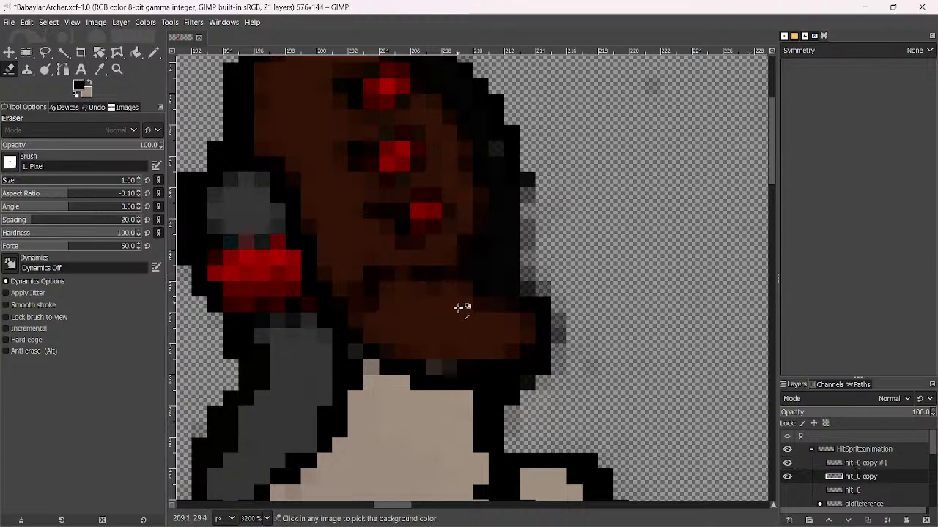
Merge the hit_0 copy #1 layer down into hit_0 copy
scroll(461, 310, "down", 9, "ctrl")
scroll(503, 272, "up", 4, "ctrl")
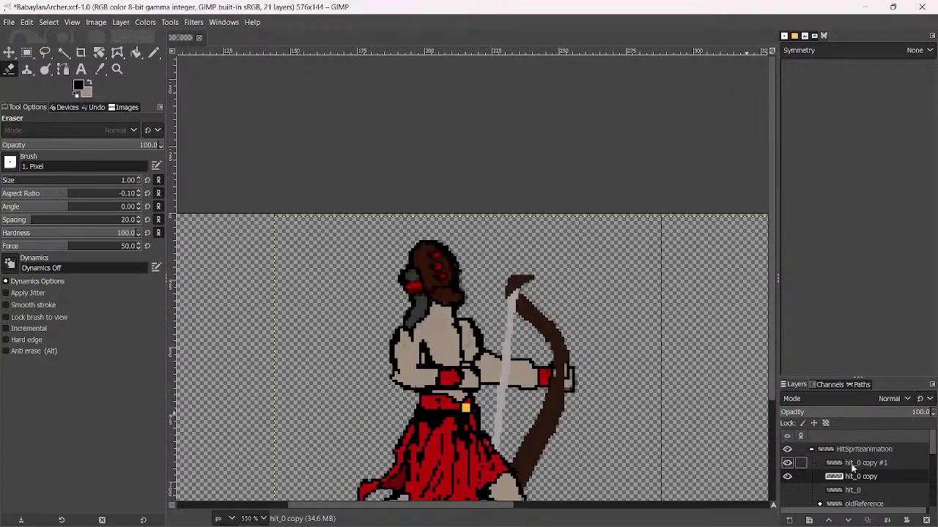
right_click(852, 467)
left_click(758, 202)
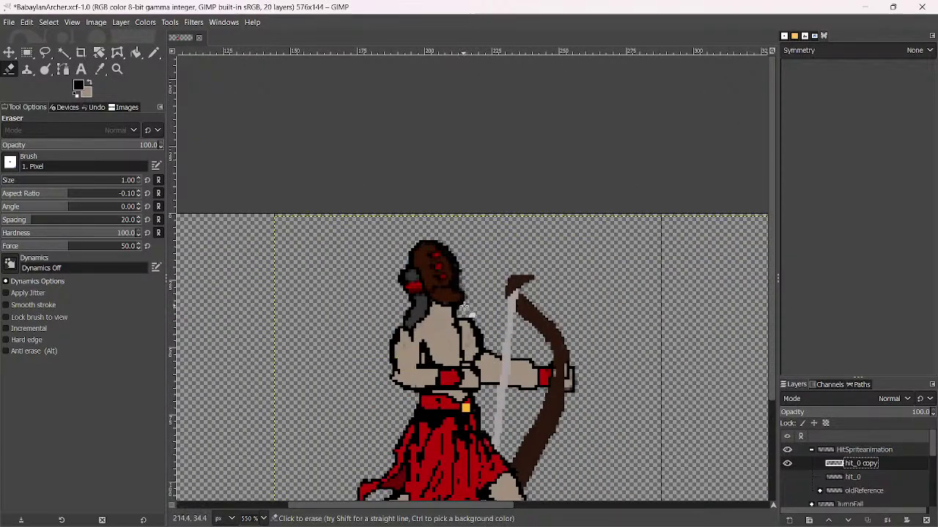
Pencil black neck and collarbone lines across the archer's neck and upper chest on the hit_0 copy layer
scroll(464, 307, "up", 3, "ctrl")
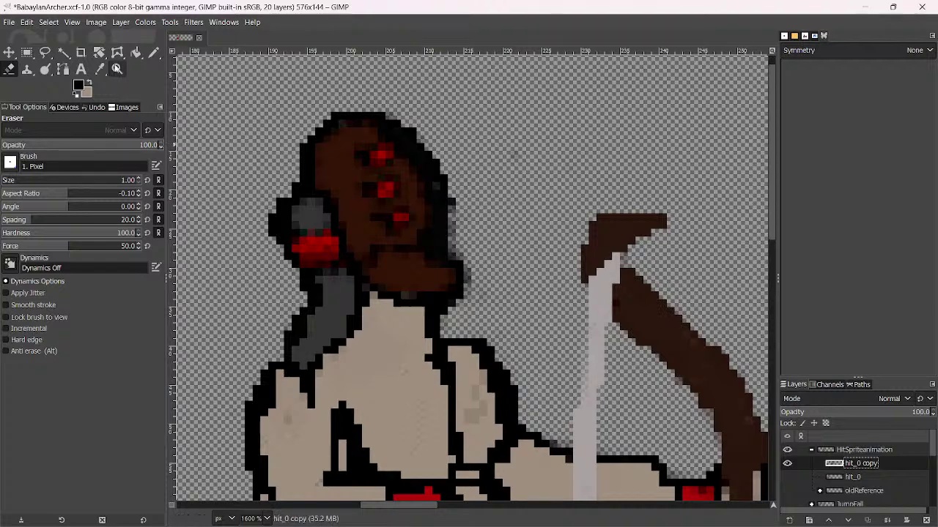
left_click(154, 52)
scroll(386, 324, "up", 2, "ctrl")
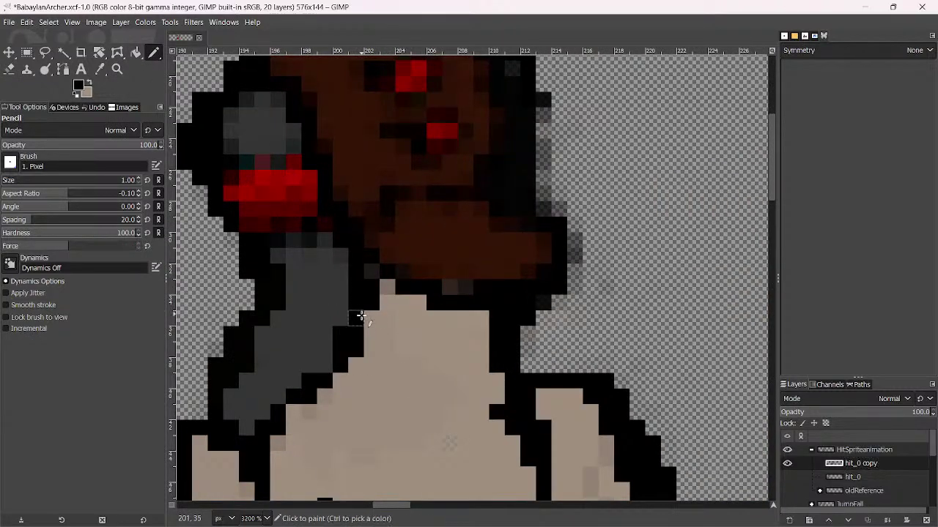
left_click_drag(360, 317, 372, 383)
mouse_move(418, 332)
left_mouse_down()
mouse_move(418, 359)
mouse_move(449, 396)
mouse_move(395, 397)
mouse_move(361, 434)
left_mouse_up()
scroll(460, 393, "down", 5, "ctrl")
scroll(460, 393, "up", 4, "ctrl")
scroll(361, 434, "down", 3, "ctrl")
scroll(429, 405, "up", 2, "ctrl")
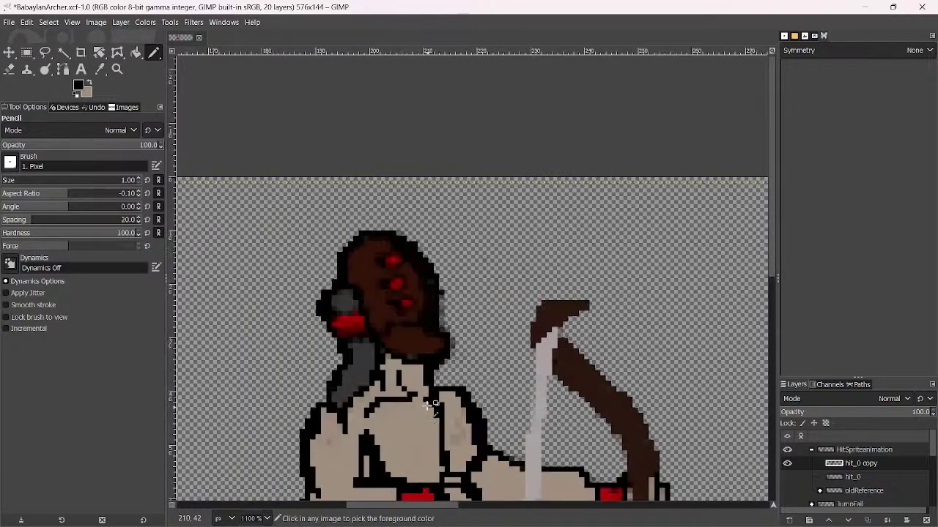
scroll(428, 405, "up", 3, "ctrl")
left_click(329, 393, "ctrl")
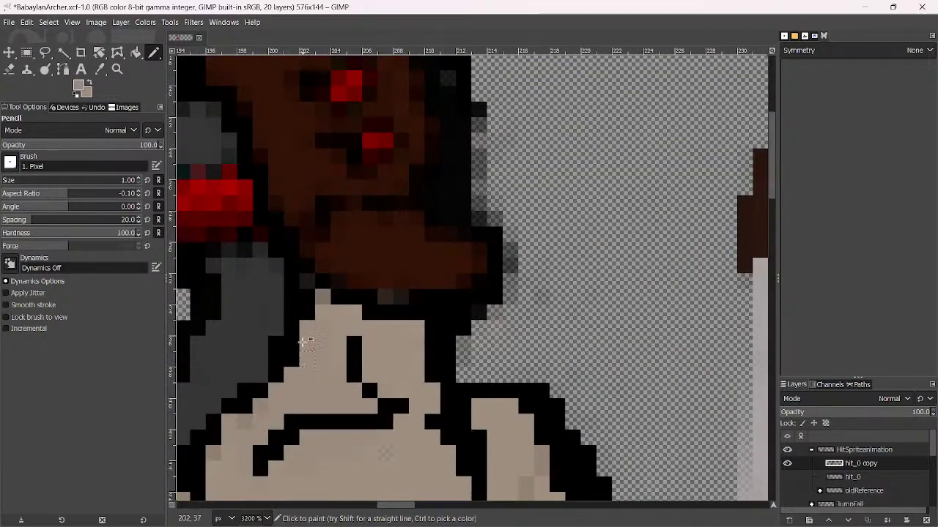
Repaint the headband knot in flat dark red and the hair bun in flat grey, with clean black edges
left_click(257, 283, "ctrl")
left_click(194, 278, "ctrl")
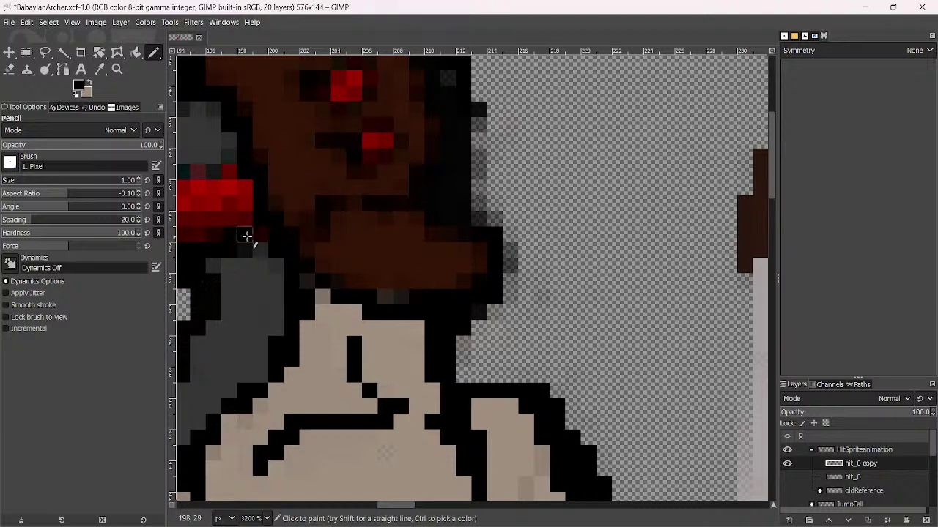
scroll(418, 232, "up", 1)
scroll(418, 233, "left", 5)
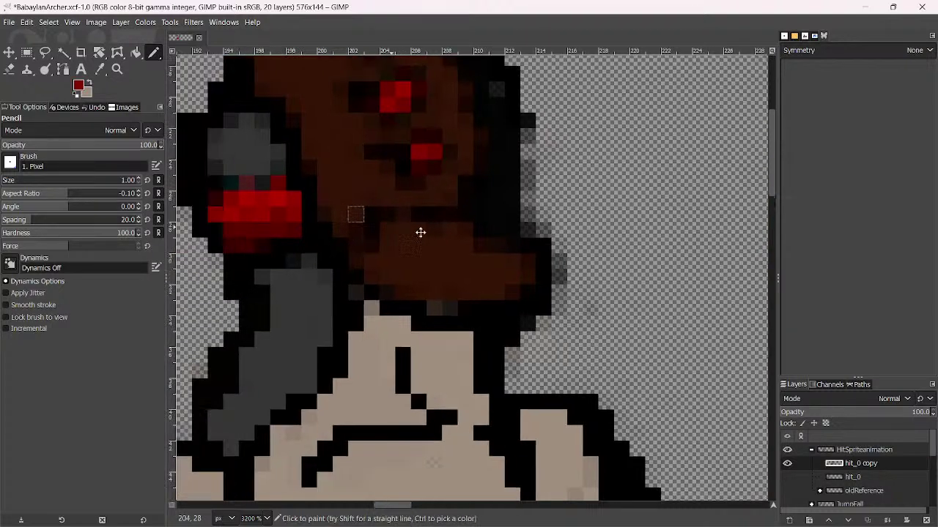
mouse_move(385, 257)
left_mouse_down()
mouse_move(371, 235)
mouse_move(424, 217)
mouse_move(439, 192)
mouse_move(393, 211)
mouse_move(365, 205)
left_mouse_up()
left_click(432, 195, "ctrl")
mouse_move(405, 173)
left_mouse_down()
mouse_move(368, 181)
mouse_move(386, 147)
mouse_move(408, 149)
mouse_move(422, 185)
mouse_move(436, 171)
mouse_move(423, 151)
mouse_move(429, 137)
mouse_move(412, 112)
left_mouse_up()
left_click(399, 121, "ctrl")
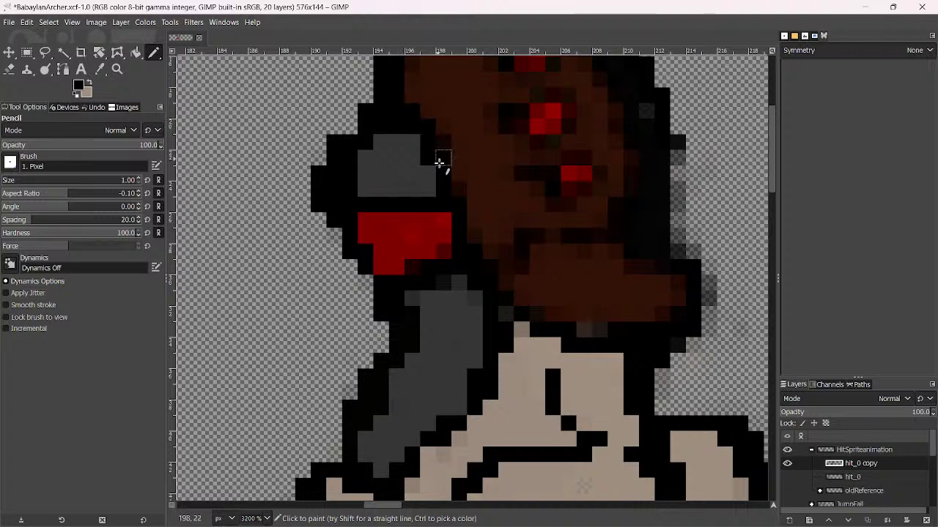
Pencil the mouth and lowest eye lines in black, and fill the chin and front of the face with flat brown
mouse_move(483, 243)
left_mouse_down()
mouse_move(503, 251)
mouse_move(496, 279)
mouse_move(488, 274)
mouse_move(522, 248)
mouse_move(593, 237)
mouse_move(630, 215)
mouse_move(571, 203)
mouse_move(550, 180)
left_mouse_up()
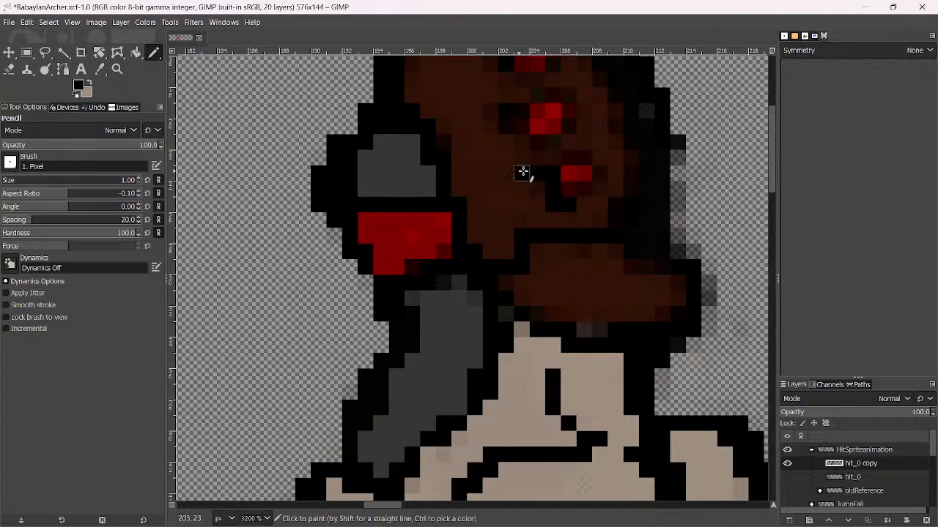
scroll(527, 175, "up", 2)
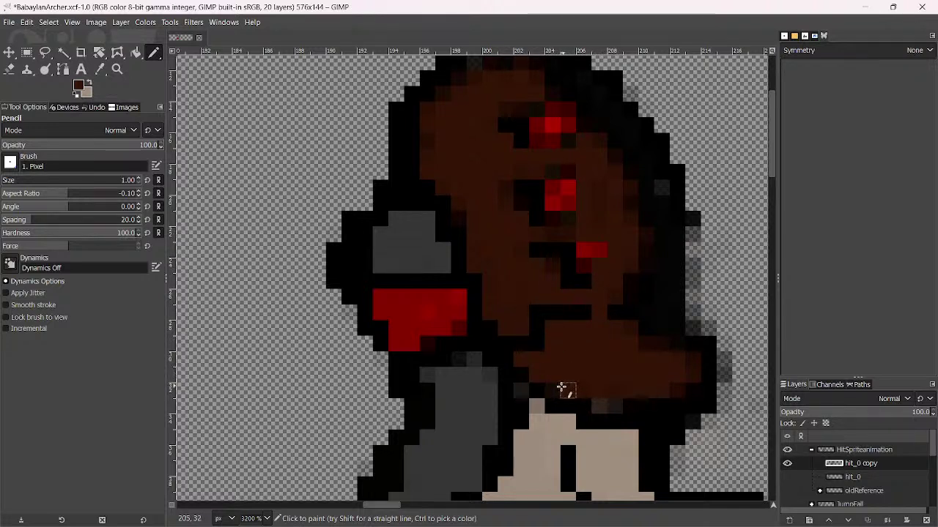
mouse_move(560, 388)
left_mouse_down()
mouse_move(587, 388)
mouse_move(600, 404)
mouse_move(609, 394)
mouse_move(611, 404)
mouse_move(609, 391)
mouse_move(680, 386)
mouse_move(693, 371)
mouse_move(696, 379)
mouse_move(675, 358)
mouse_move(645, 354)
mouse_move(660, 344)
mouse_move(628, 336)
left_mouse_up()
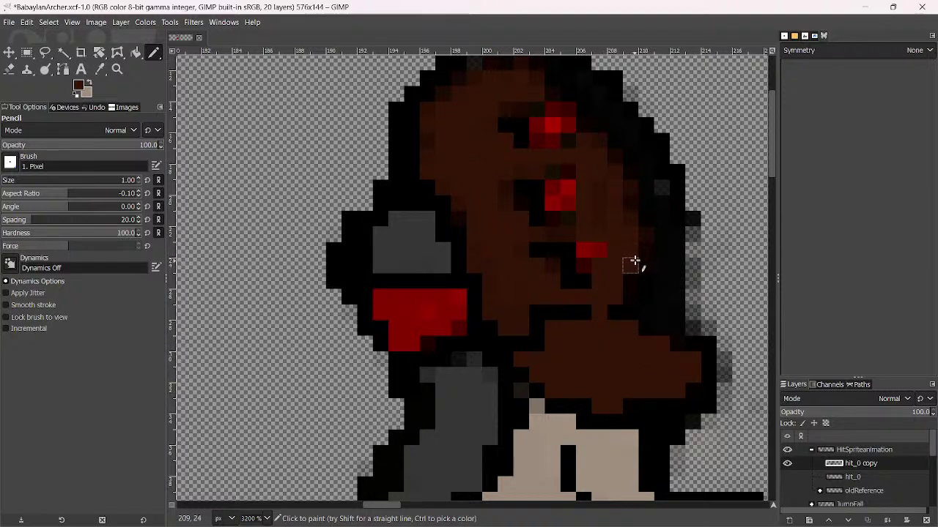
mouse_move(628, 203)
left_mouse_down()
mouse_move(642, 238)
mouse_move(610, 174)
left_mouse_up()
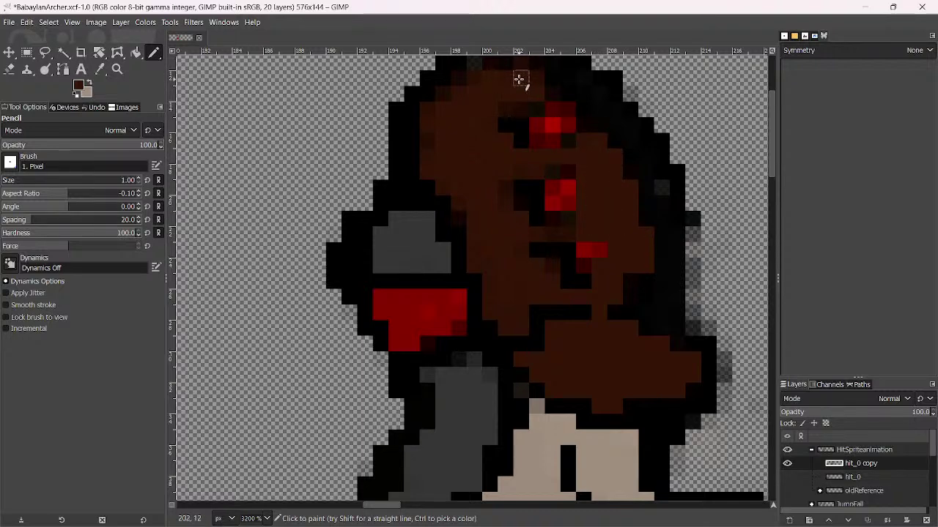
Clean up the brown fill and black outline along the back and top of the head
key("ctrl")
scroll(427, 137, "up", 3)
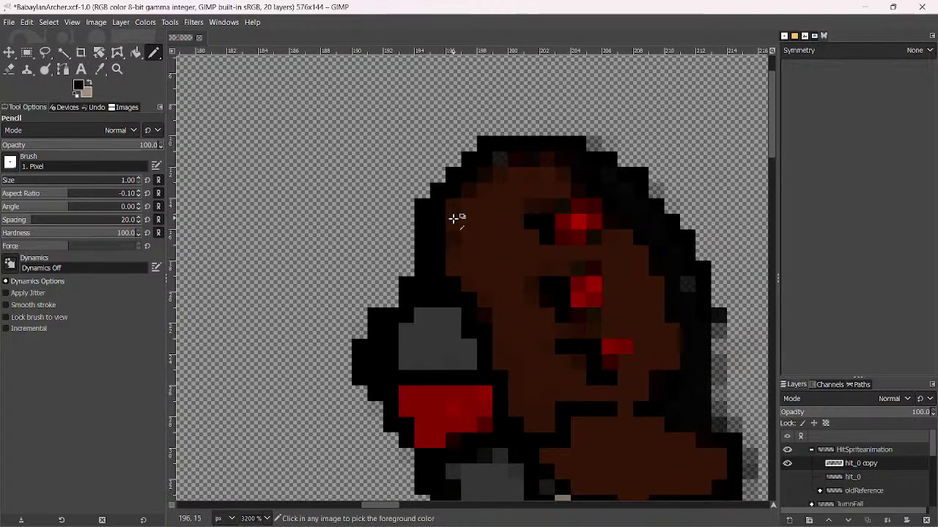
left_click(433, 215, "ctrl")
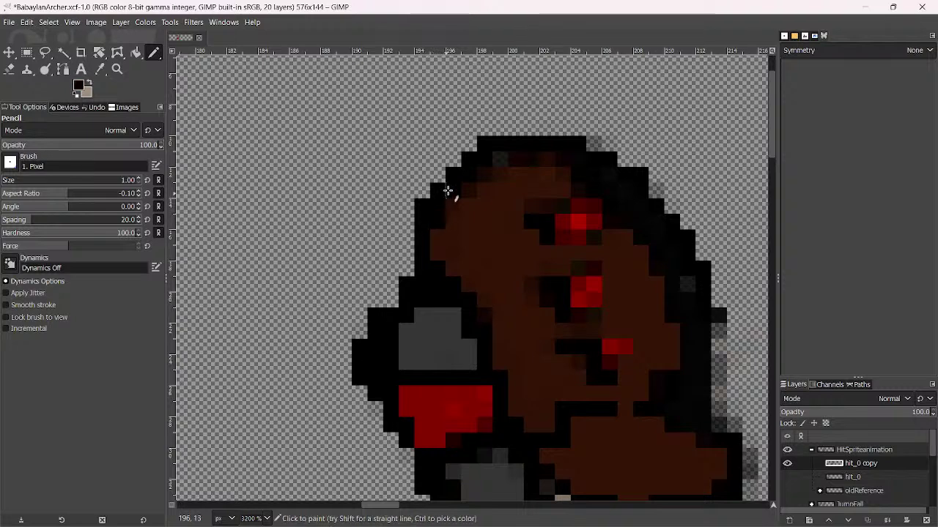
left_click(500, 159)
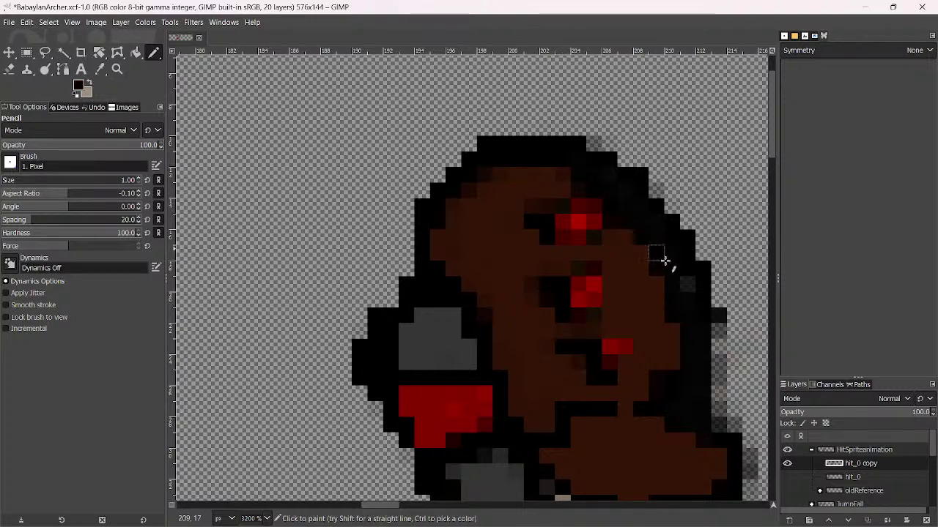
Erase the blurred grey pixels in front of the face and redraw its front edge in black down to the chin
scroll(688, 296, "down", 5)
scroll(687, 296, "right", 8)
key("shift+e")
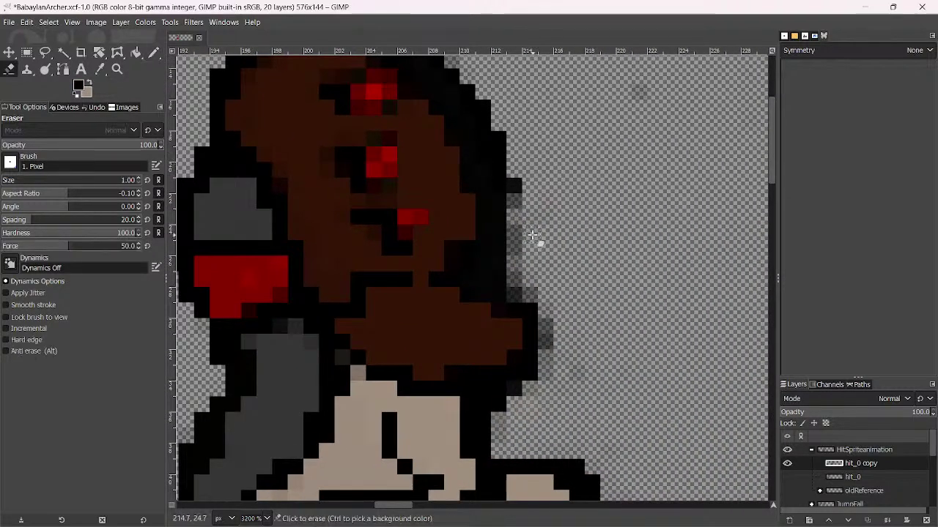
mouse_move(518, 203)
left_mouse_down()
mouse_move(523, 220)
mouse_move(527, 184)
mouse_move(512, 187)
mouse_move(519, 272)
left_mouse_up()
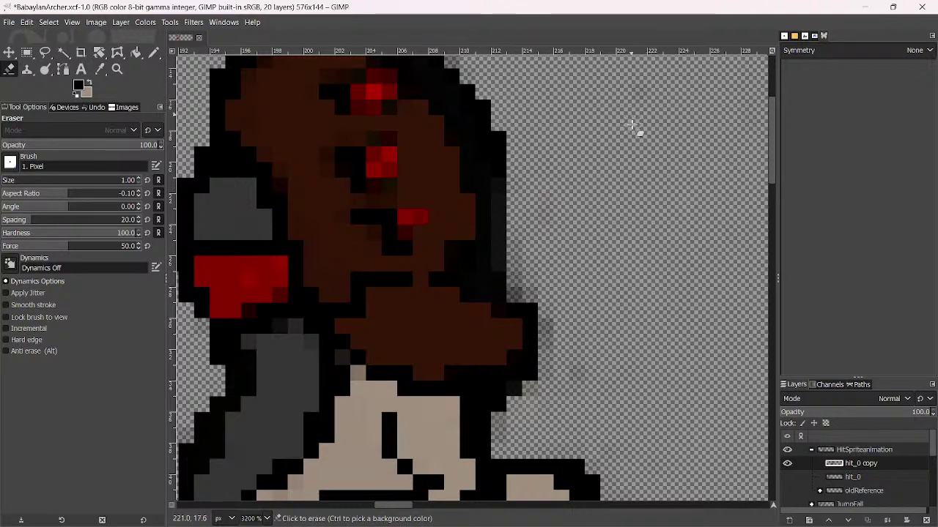
key("n")
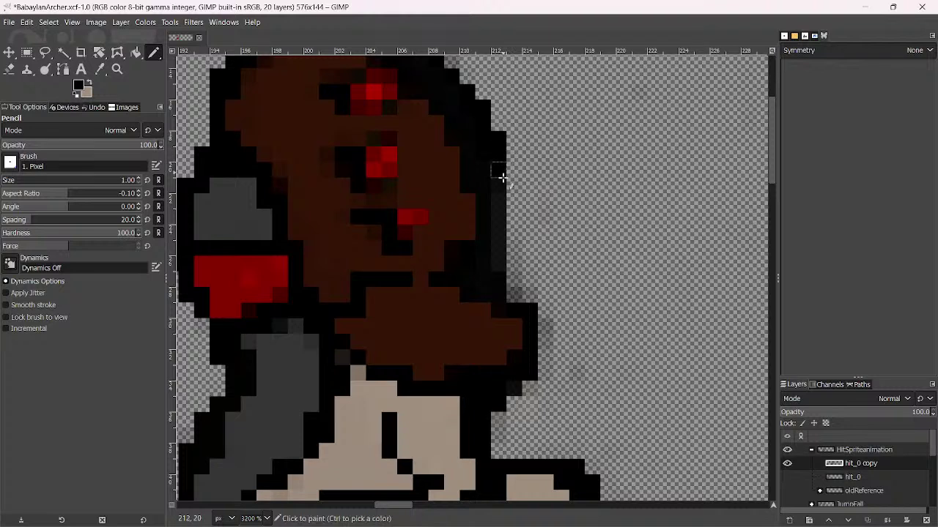
mouse_move(498, 174)
left_mouse_down()
mouse_move(501, 269)
mouse_move(523, 310)
mouse_move(498, 284)
left_mouse_up()
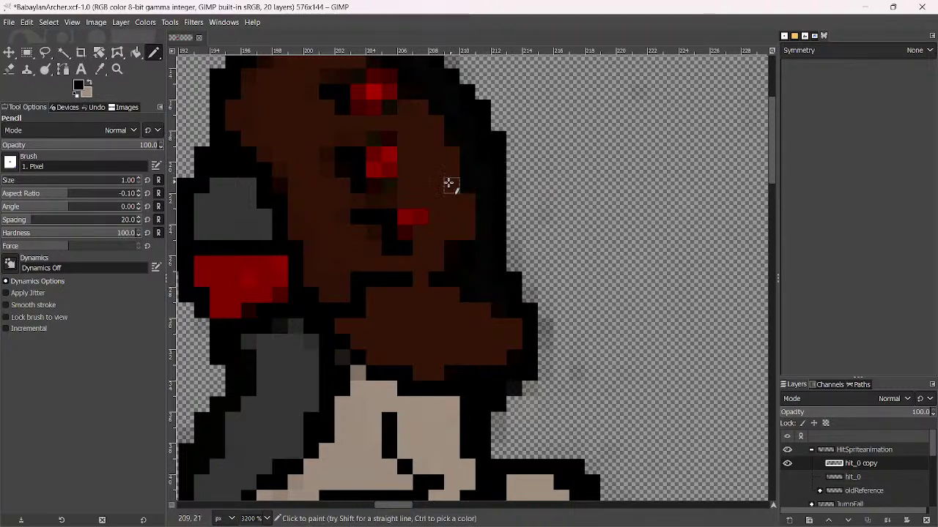
Sample the red of the middle face marking and repaint the upper and middle markings in flat dark red
left_click(337, 176, "ctrl")
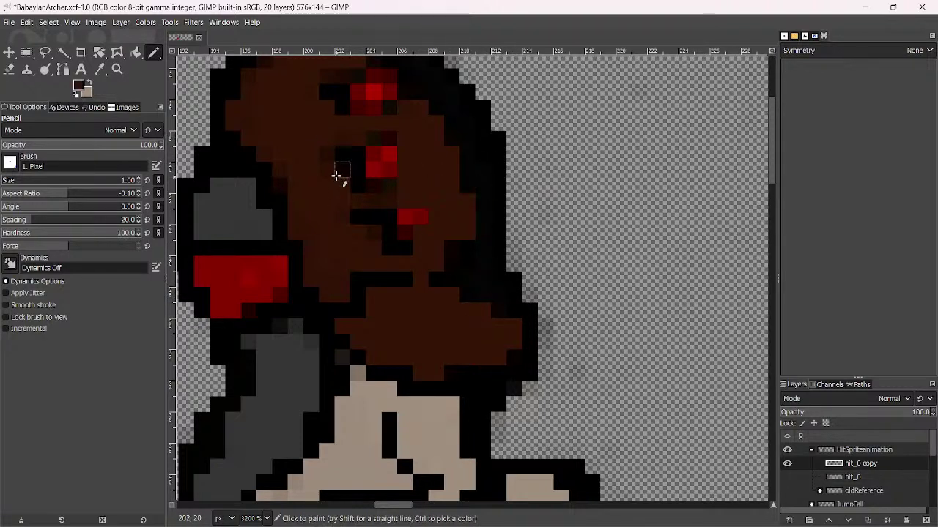
left_click(383, 164, "ctrl")
left_click(382, 164)
left_click_drag(388, 92, 358, 92)
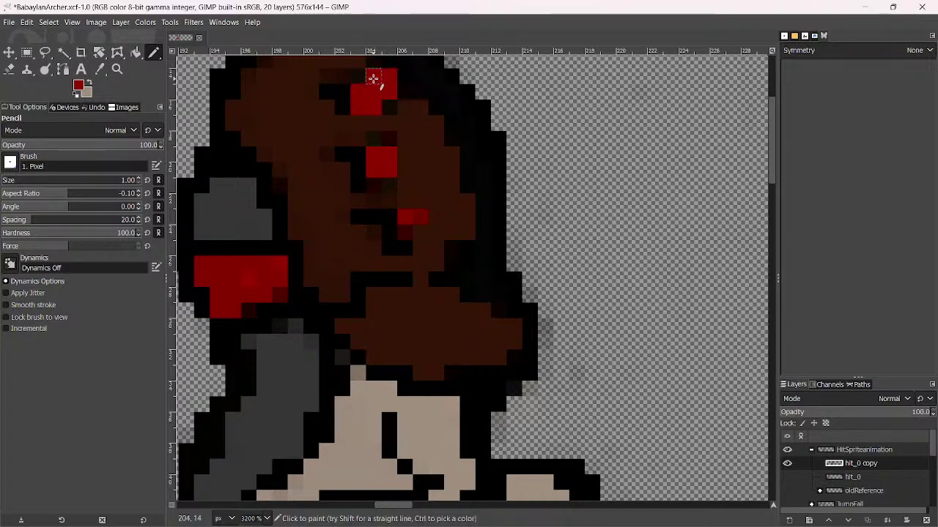
Pencil near-black pixels above the upper red marking, around the middle one and down towards the mouth
left_click(356, 80, "ctrl")
left_click(376, 77)
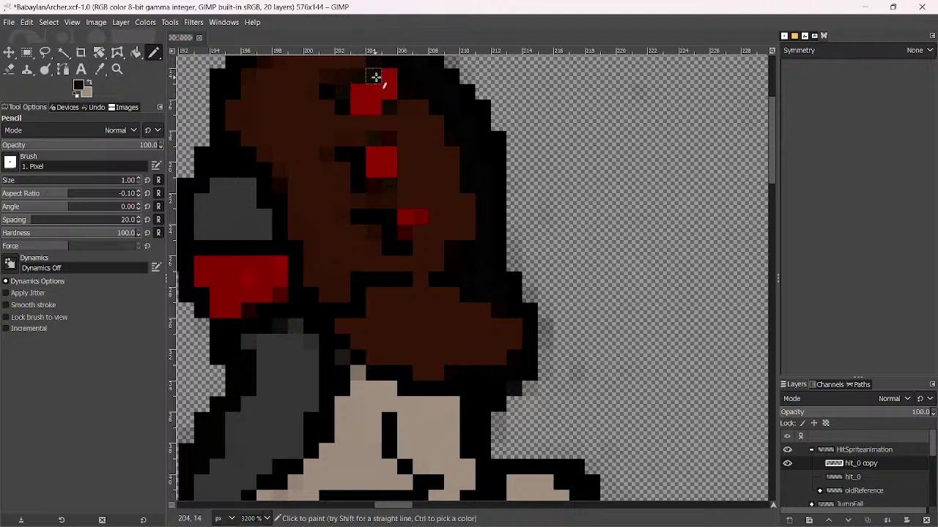
mouse_move(376, 78)
left_mouse_down()
mouse_move(389, 96)
mouse_move(385, 78)
left_mouse_up()
left_click(389, 76)
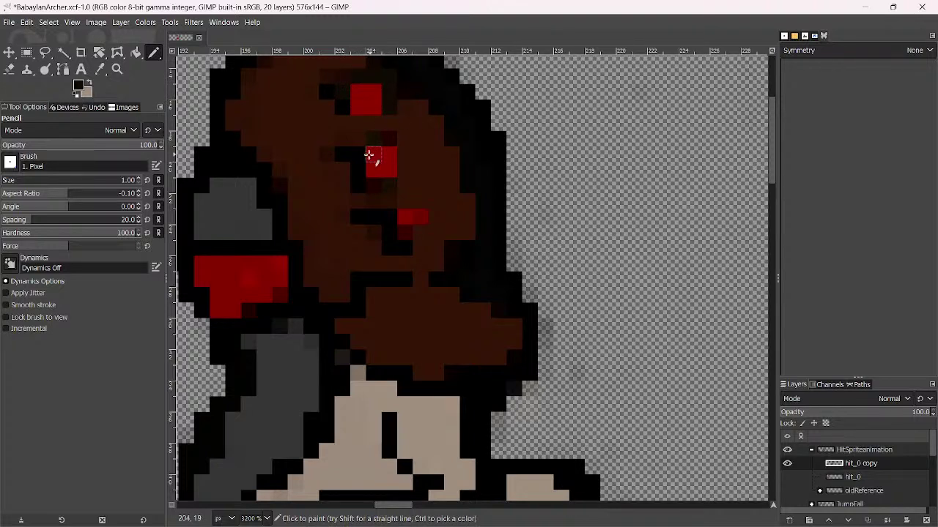
left_click(373, 154)
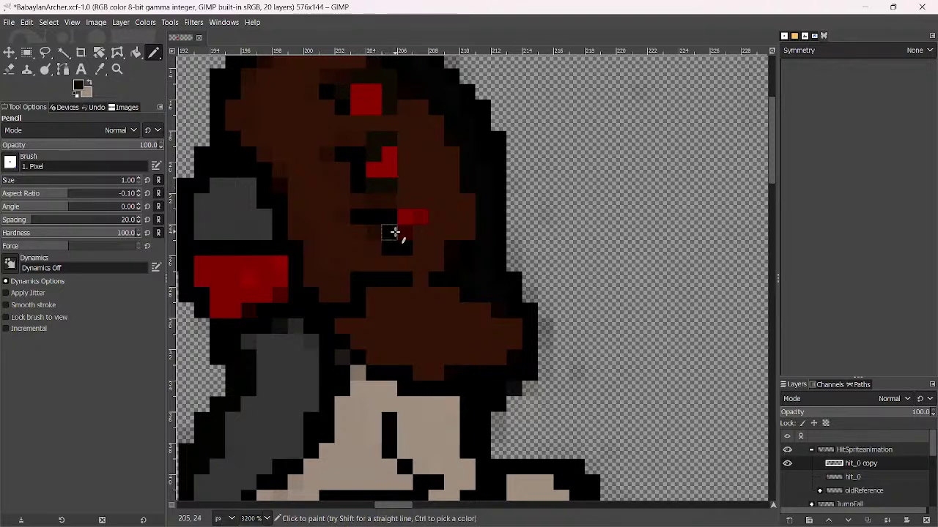
mouse_move(388, 234)
left_mouse_down()
mouse_move(351, 216)
mouse_move(377, 203)
left_mouse_up()
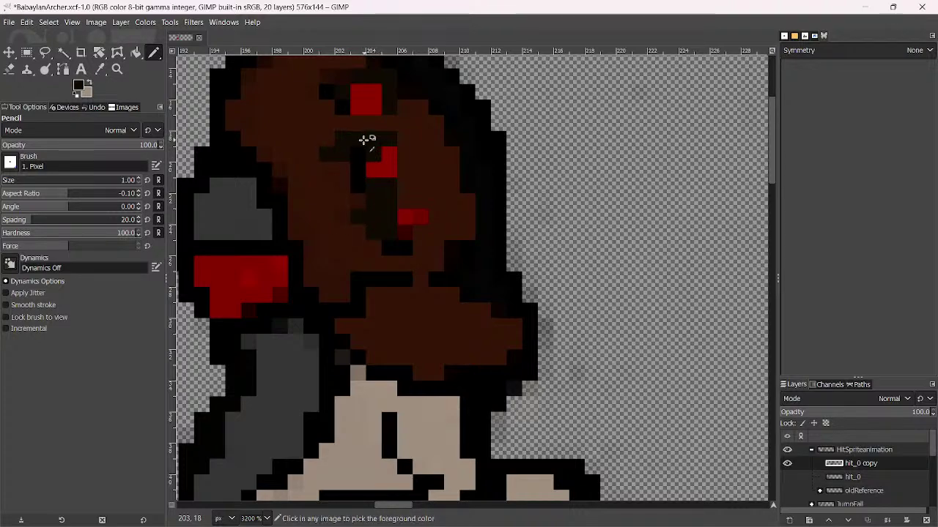
Erase the excess black pixels along the outer edge of the front shoulder and save the image
scroll(381, 183, "down", 3)
scroll(380, 183, "down", 3)
scroll(296, 131, "up", 5)
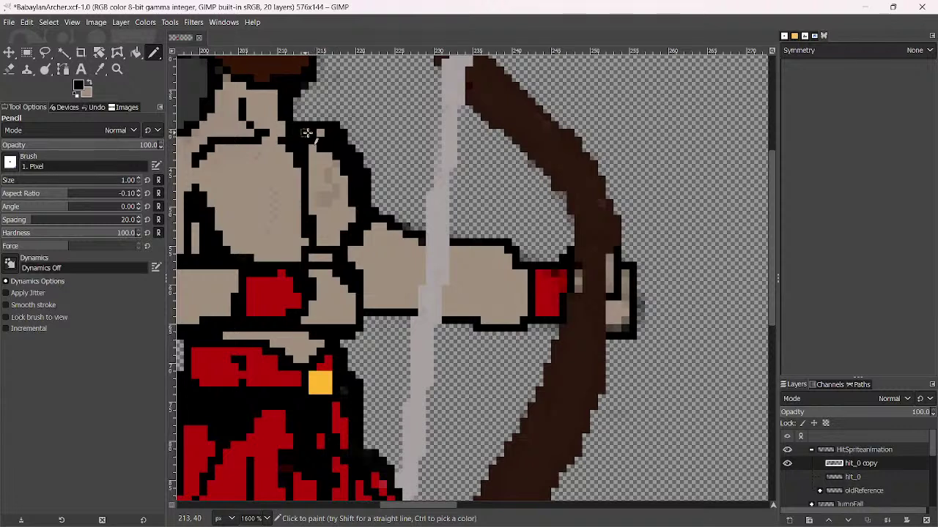
key("shift+e")
mouse_move(315, 126)
left_mouse_down()
mouse_move(352, 141)
mouse_move(370, 164)
mouse_move(369, 178)
mouse_move(360, 156)
mouse_move(364, 187)
mouse_move(359, 156)
left_mouse_up()
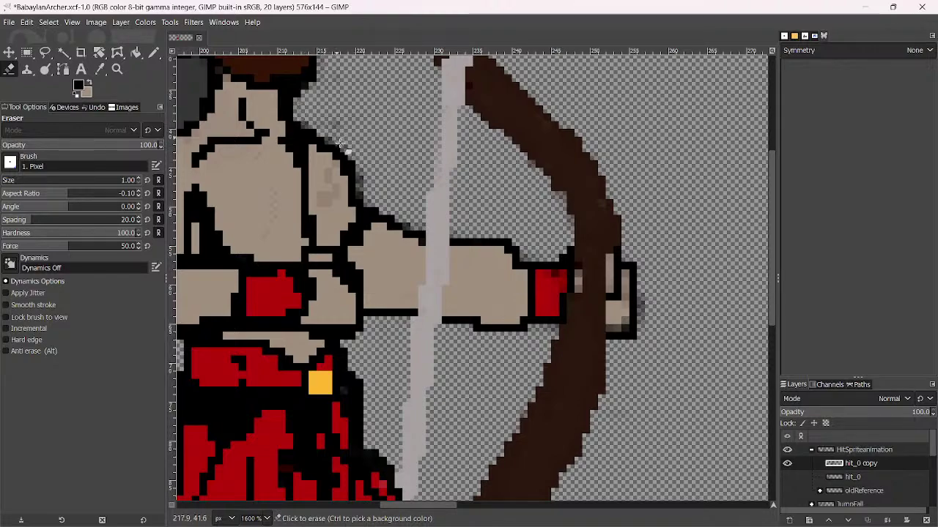
scroll(360, 194, "down", 6)
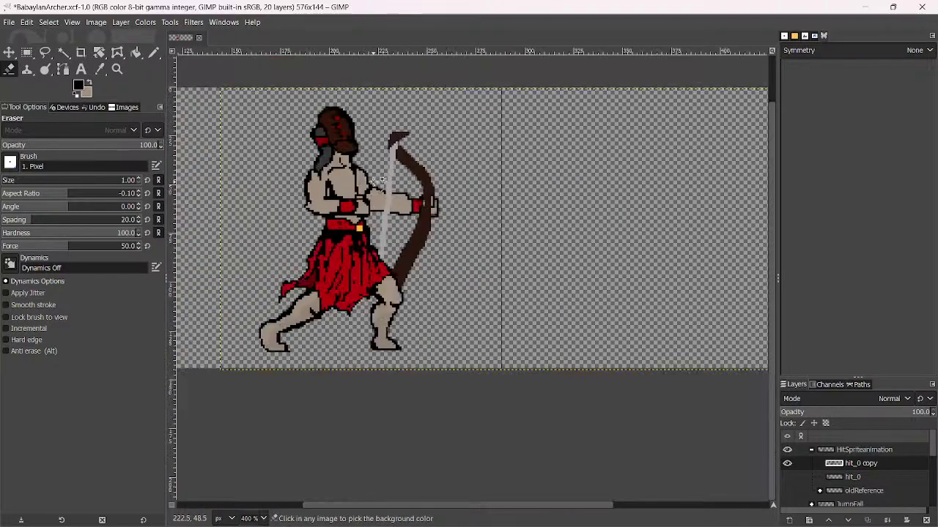
scroll(381, 193, "up", 3)
key("ctrl+s")
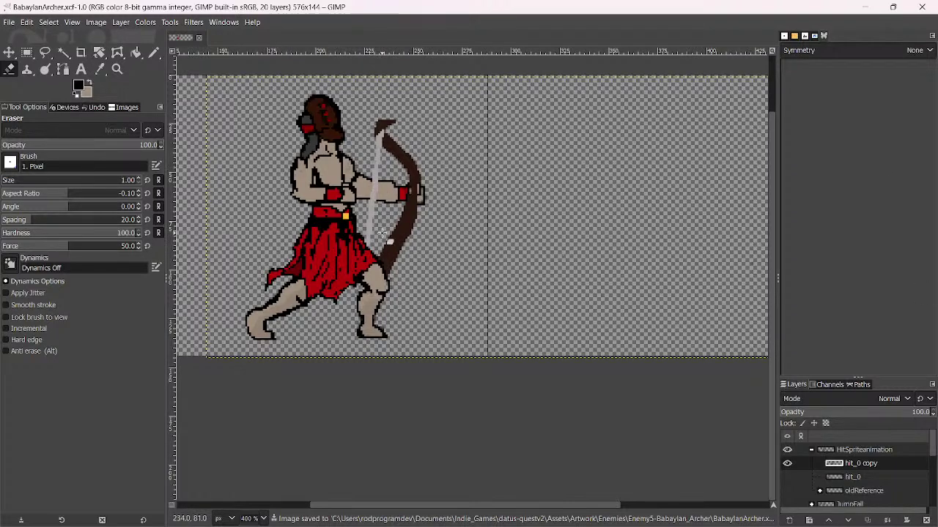
Show the hit_0 layer and duplicate the hit_0 copy layer
scroll(396, 226, "down", 4)
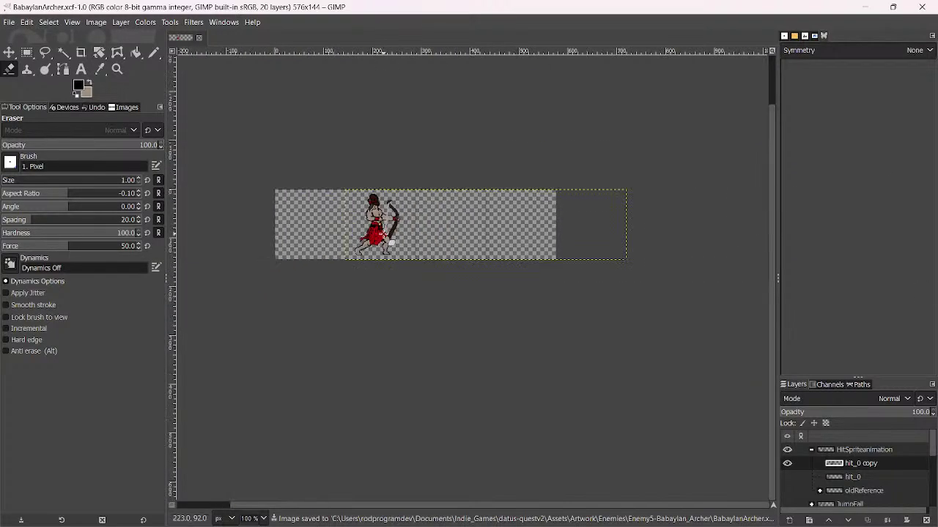
left_click(787, 478)
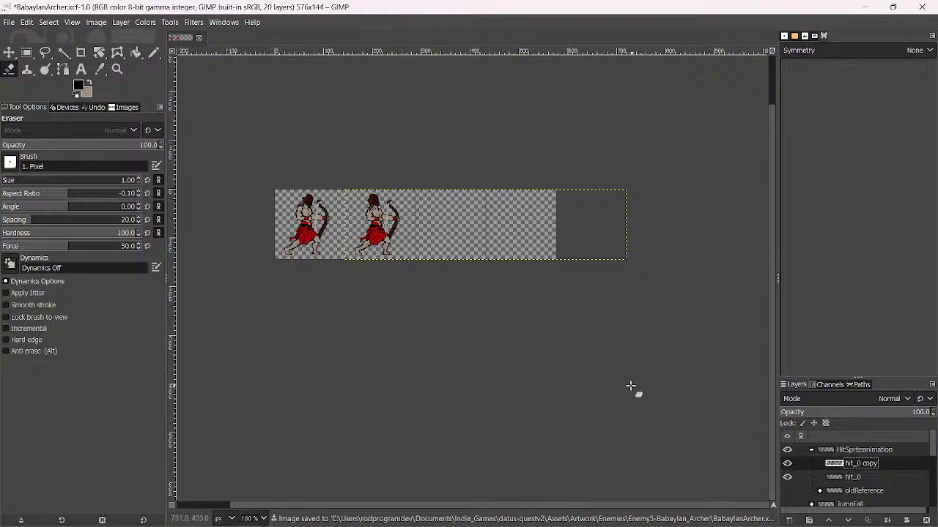
key("shift+ctrl+d")
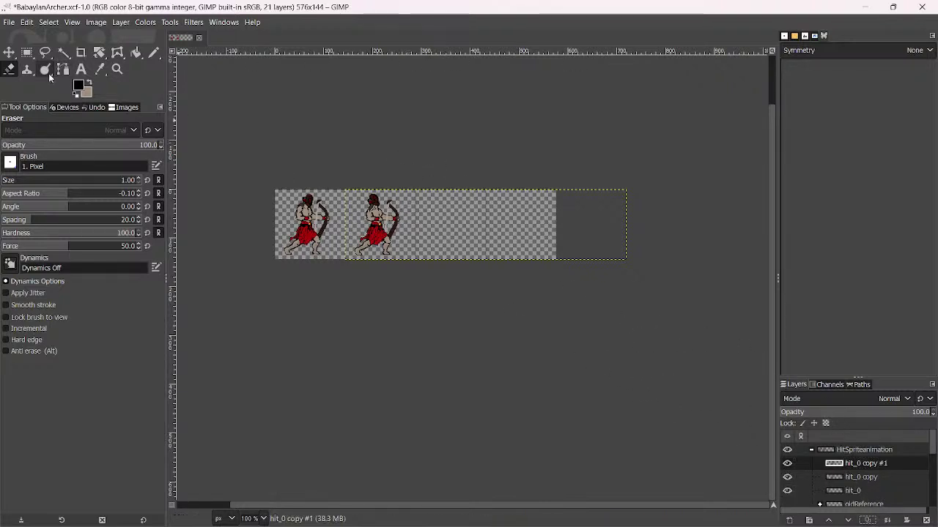
Move the duplicated archer layer across into the third frame of the sprite sheet
left_click(9, 52)
scroll(370, 233, "up", 3)
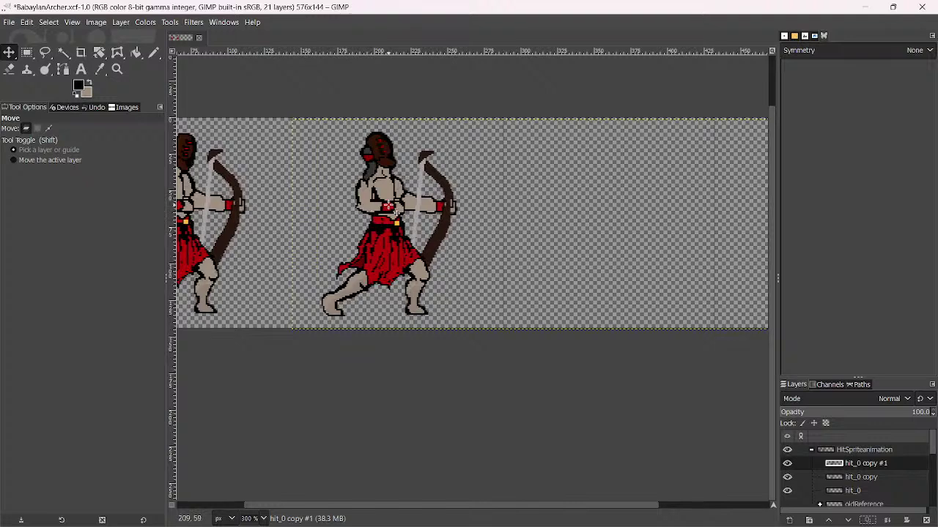
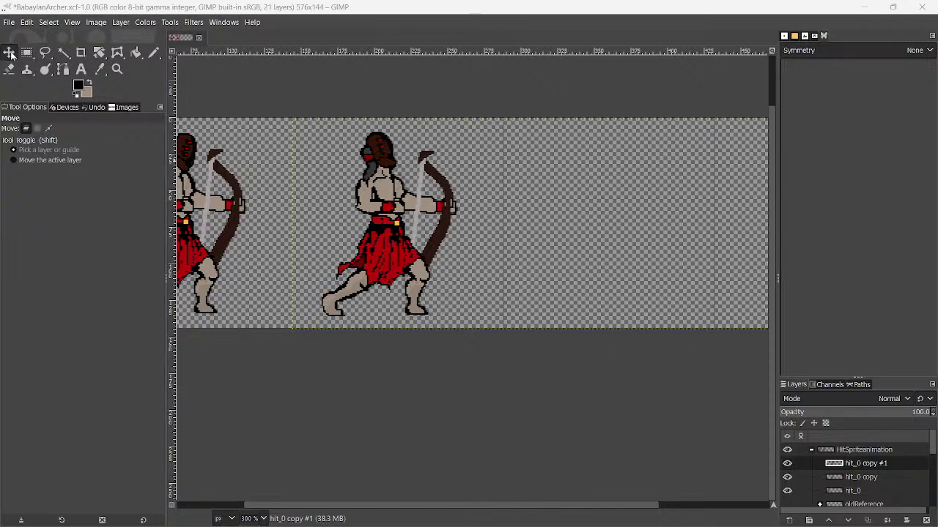
left_click_drag(380, 193, 499, 195)
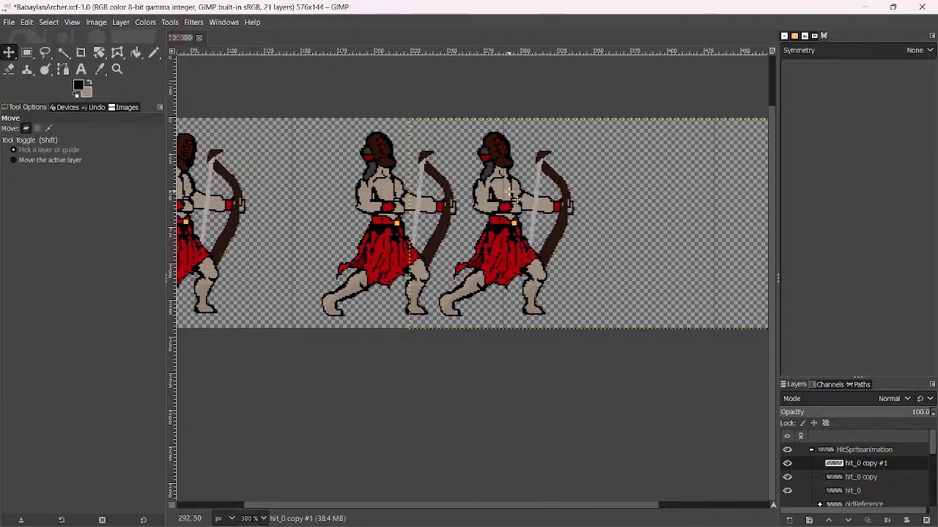
left_click_drag(510, 192, 607, 192)
scroll(443, 233, "up", 3)
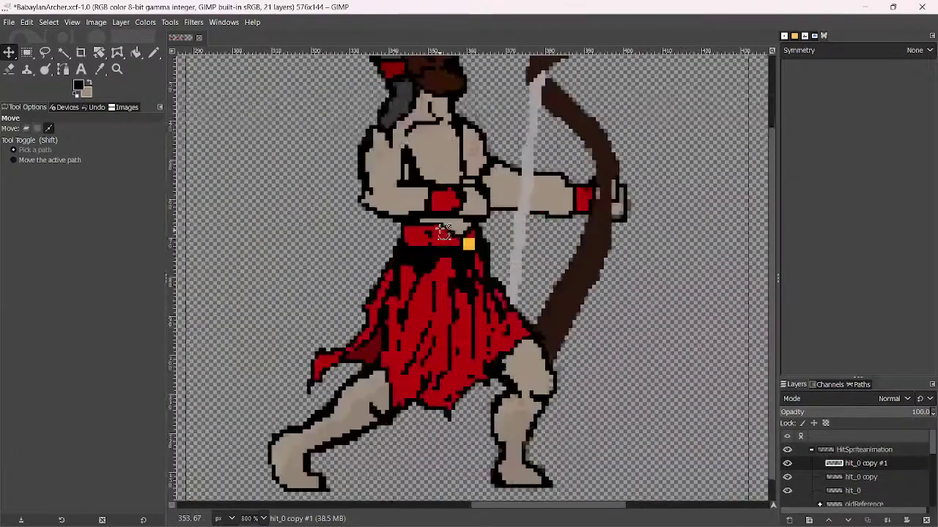
scroll(443, 232, "up", 1)
Rename the hit_0 copy layer as hit_1
left_click(859, 477)
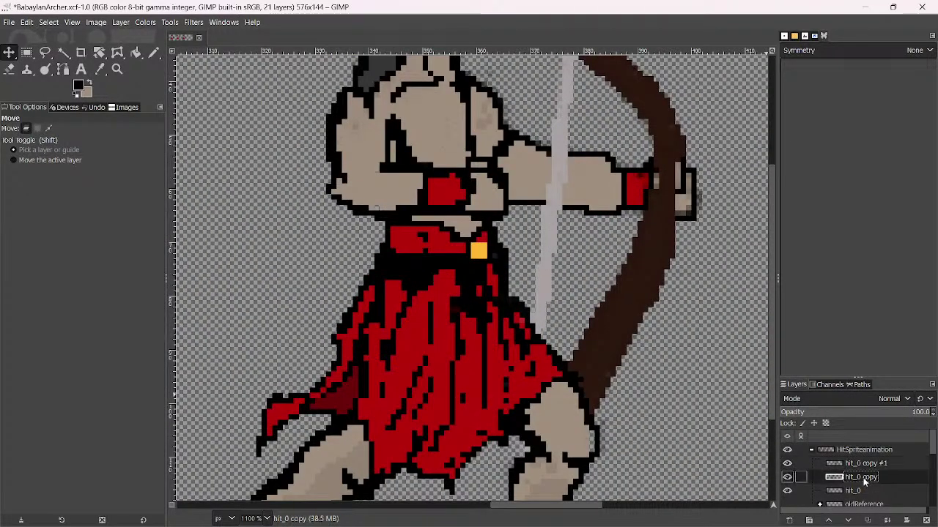
key("BackSpace")
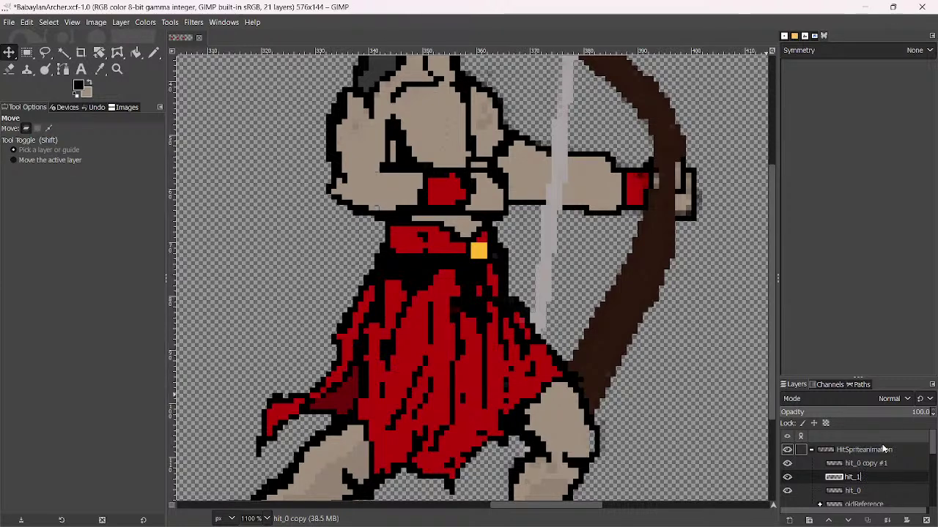
key("Return")
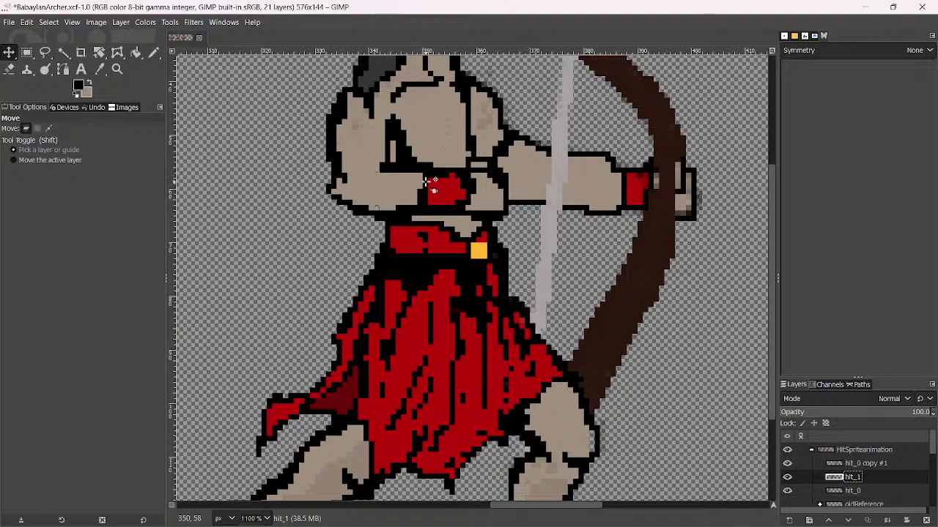
Undo the stray pencil mark and the layer rename before it
left_click(154, 52)
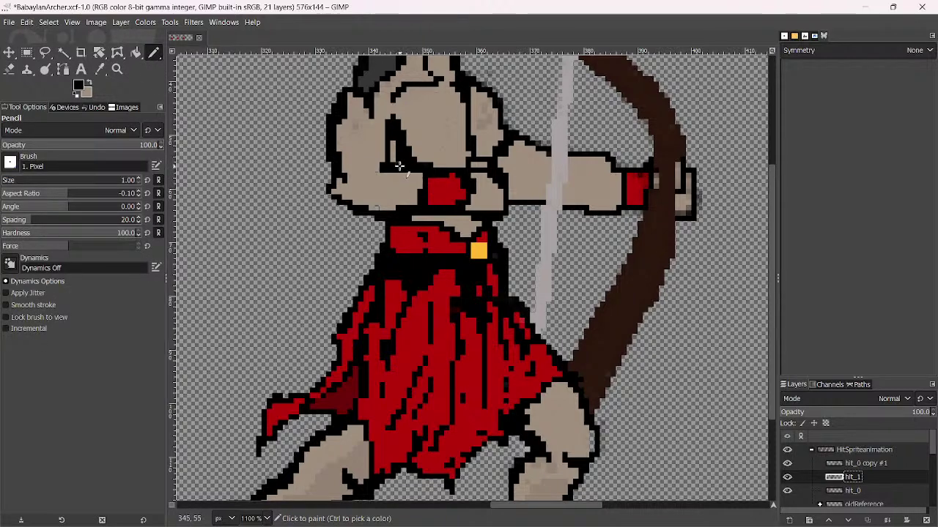
left_click(447, 195)
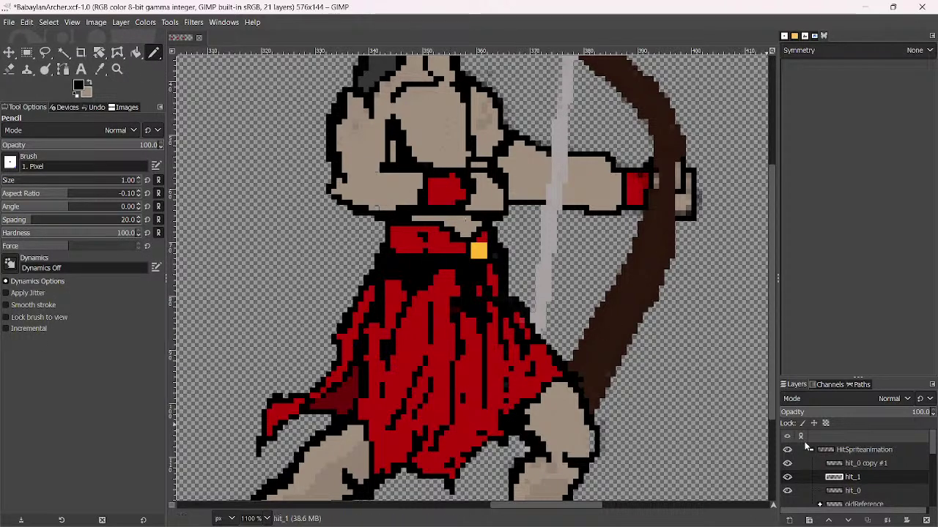
scroll(526, 274, "down", 3)
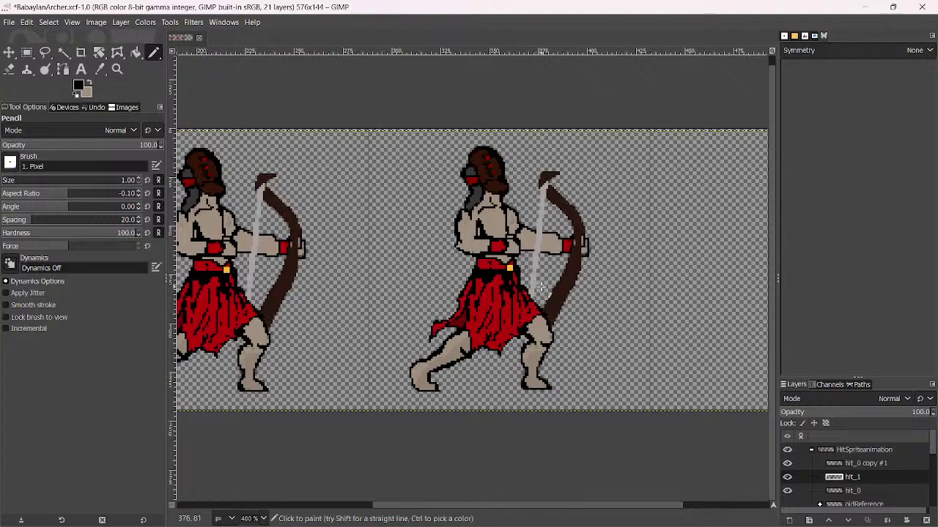
key("ctrl+z")
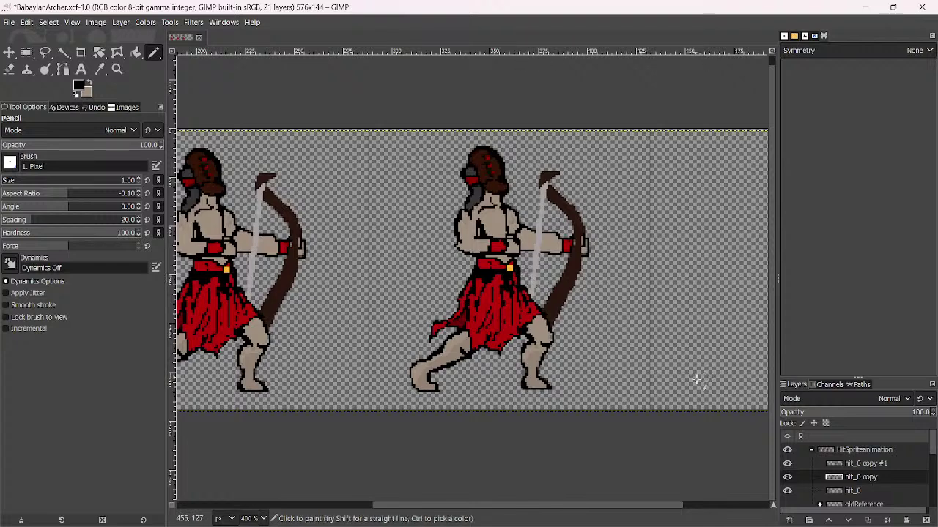
Rename the second frame's layer as hit_1 and the third frame's layer as hit_2
left_click(880, 477)
key("Return")
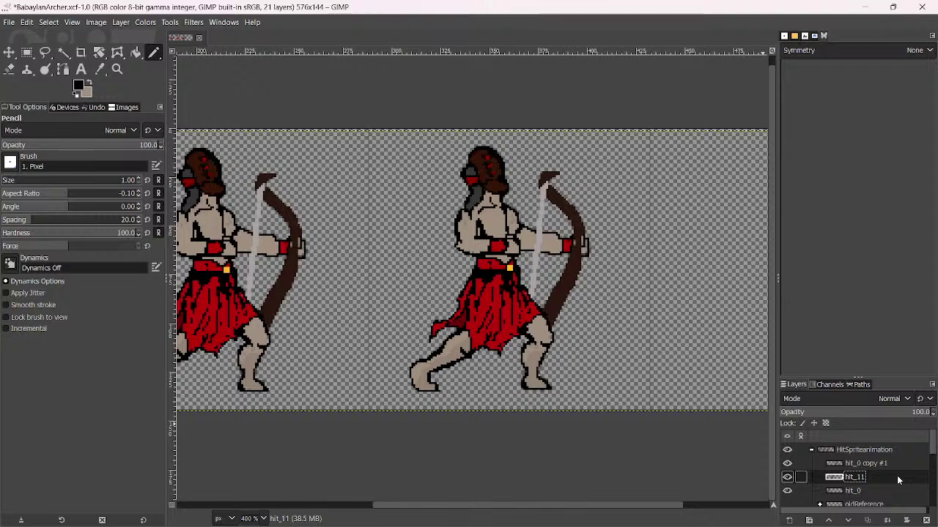
double_click(896, 476)
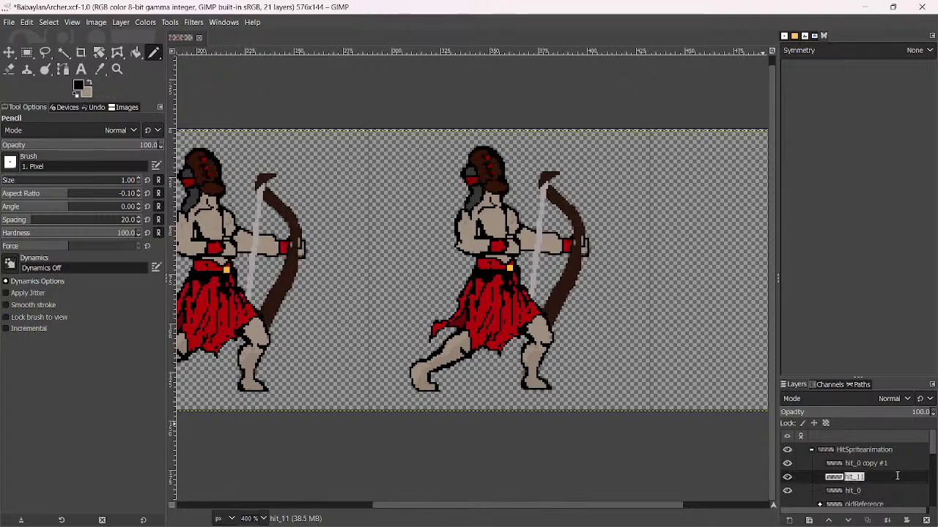
left_click(897, 475)
key("Return")
left_click(863, 465)
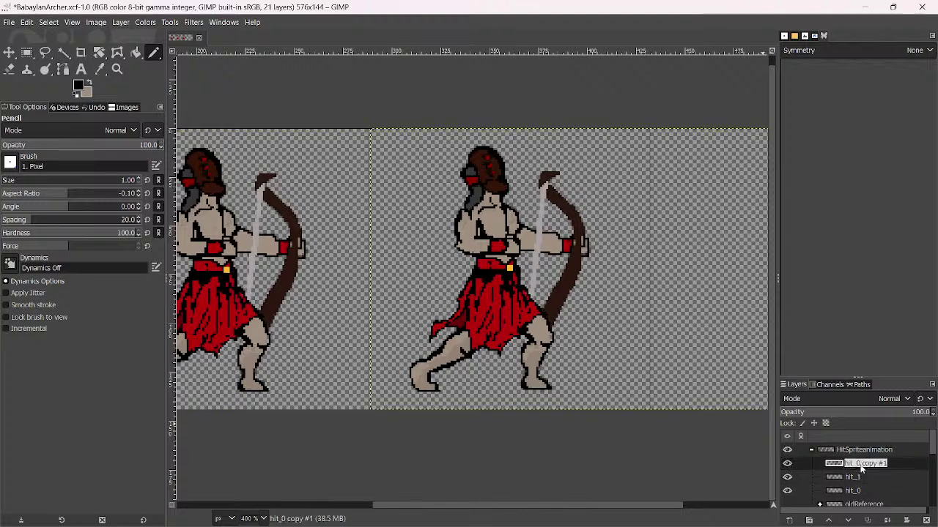
type("hit_2")
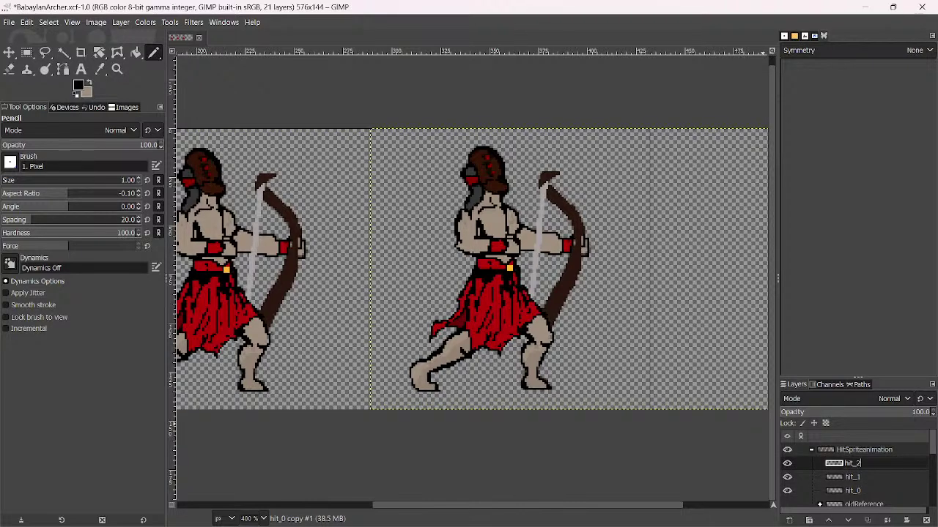
key("Return")
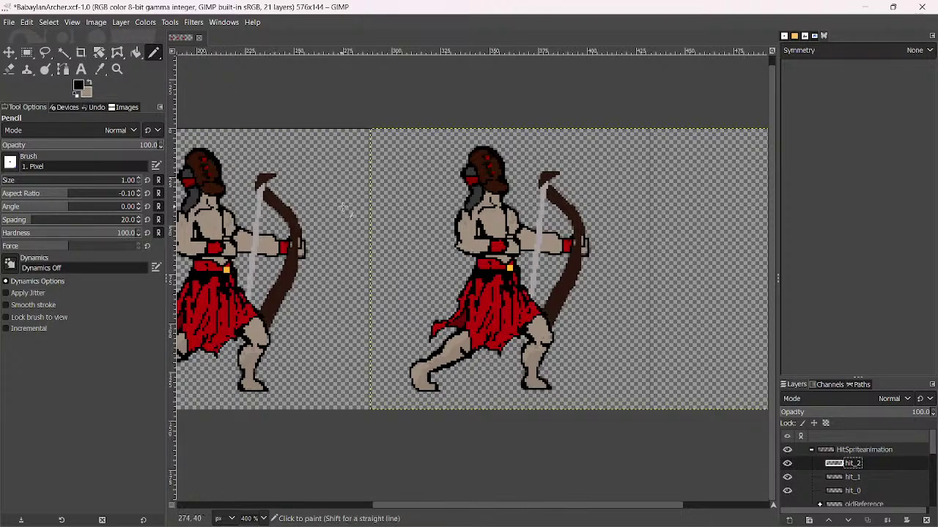
On the hit_2 layer, pencil a black outline across the rear forearm before the wristband and thicken the outline below the elbow
scroll(345, 210, "up", 2)
scroll(518, 272, "right", 5)
scroll(281, 273, "up", 2)
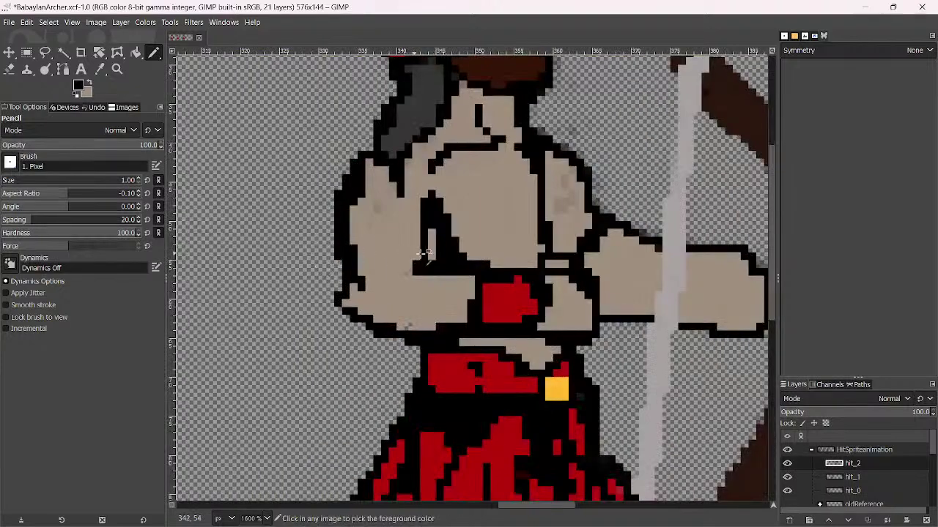
key("ctrl+z")
mouse_move(436, 266)
left_mouse_down()
mouse_move(451, 305)
mouse_move(447, 284)
mouse_move(476, 307)
left_mouse_up()
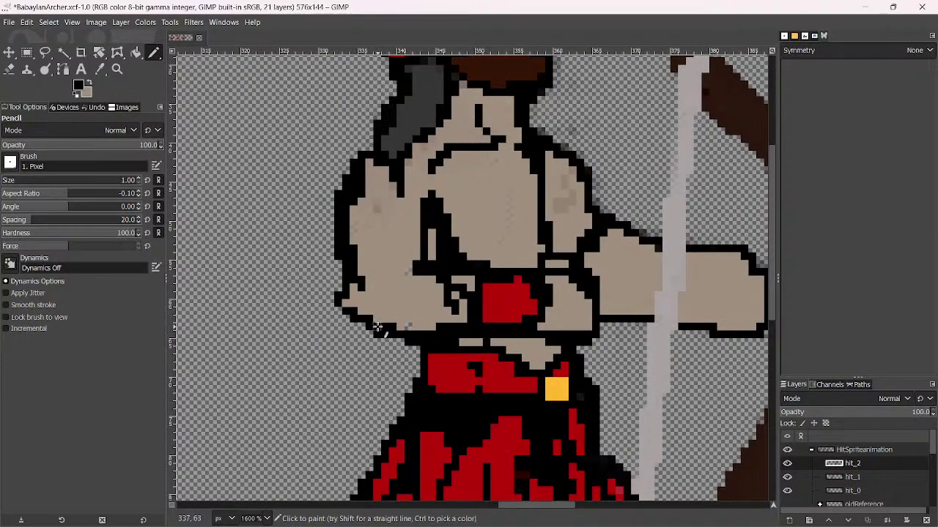
mouse_move(377, 327)
left_mouse_down()
mouse_move(407, 359)
mouse_move(394, 341)
mouse_move(399, 350)
left_mouse_up()
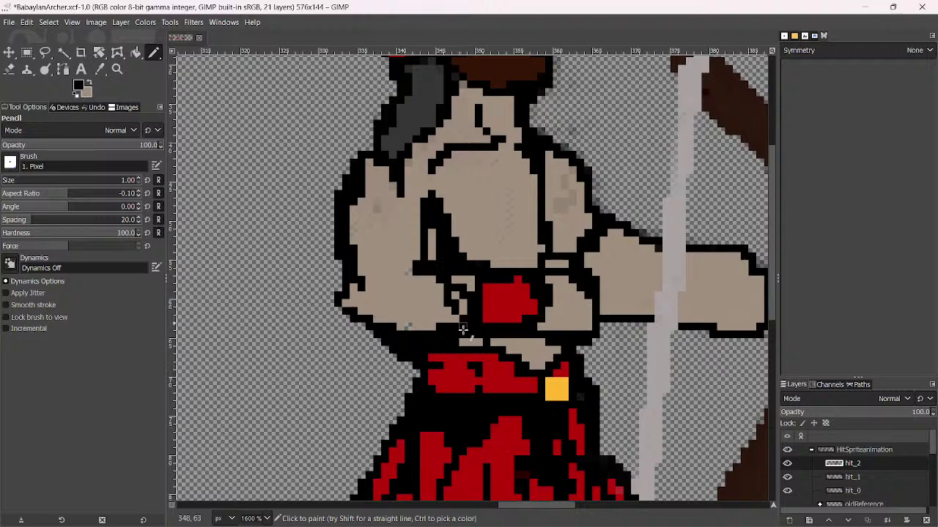
left_click_drag(464, 330, 438, 293)
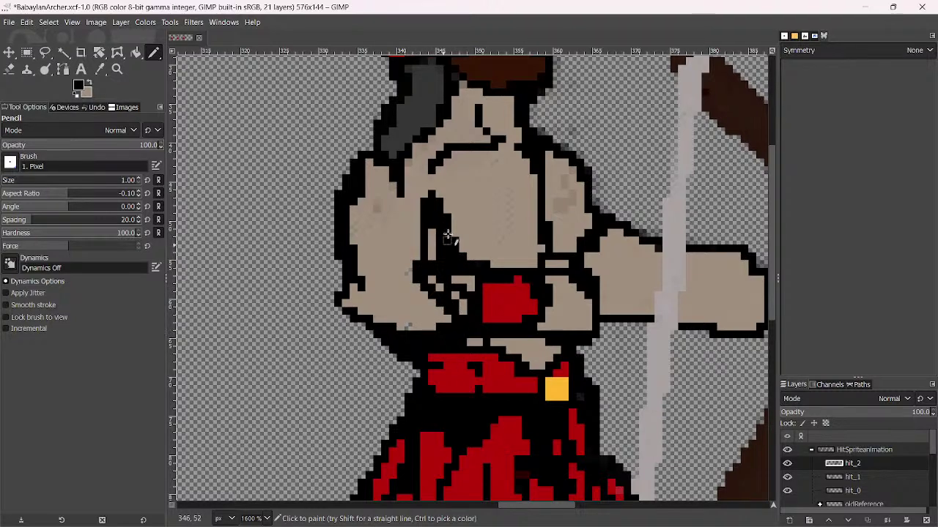
Cover the forearm, red wristband and hand across the archer's torso with sampled skin colour on the hit_2 layer
left_click(457, 228, "ctrl")
mouse_move(440, 238)
left_mouse_down()
mouse_move(439, 279)
mouse_move(430, 263)
mouse_move(450, 290)
mouse_move(460, 283)
mouse_move(471, 319)
mouse_move(490, 280)
mouse_move(487, 298)
mouse_move(495, 292)
mouse_move(539, 303)
left_mouse_up()
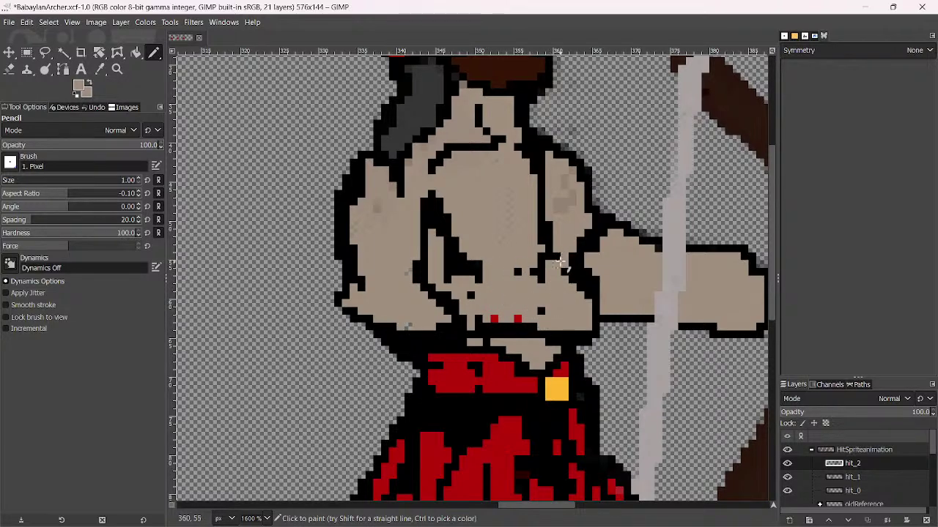
left_click_drag(523, 318, 476, 321)
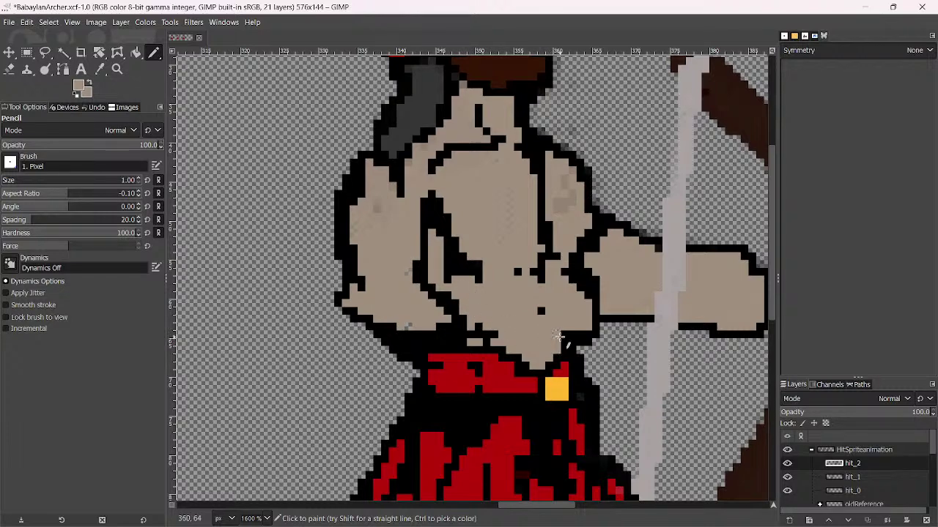
Pencil the torso's front edge in sampled black above the belt and erase the leftover elbow pixels outside it
left_click(576, 269, "ctrl")
mouse_move(582, 292)
left_mouse_down()
mouse_move(571, 359)
mouse_move(576, 311)
mouse_move(561, 351)
mouse_move(570, 282)
left_mouse_up()
key("shift+e")
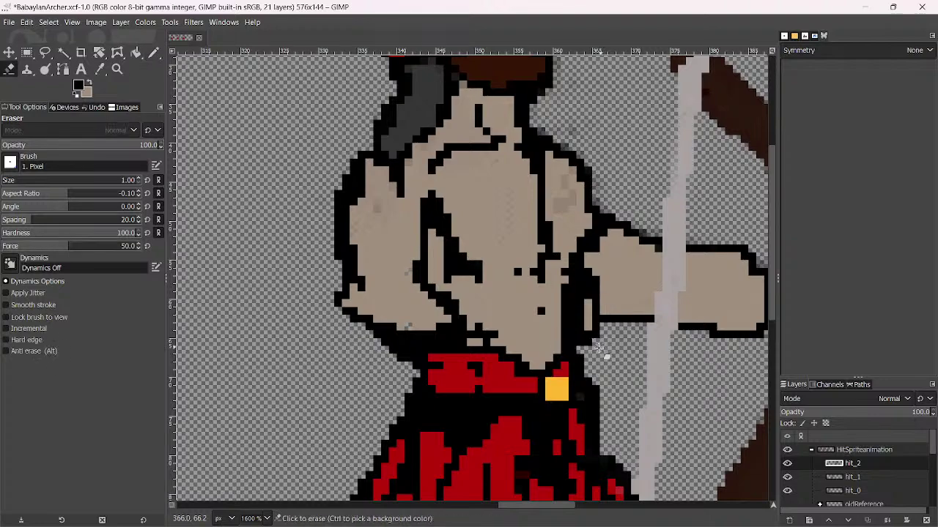
mouse_move(581, 358)
left_mouse_down()
mouse_move(587, 292)
mouse_move(614, 315)
left_mouse_up()
scroll(613, 314, "down", 4)
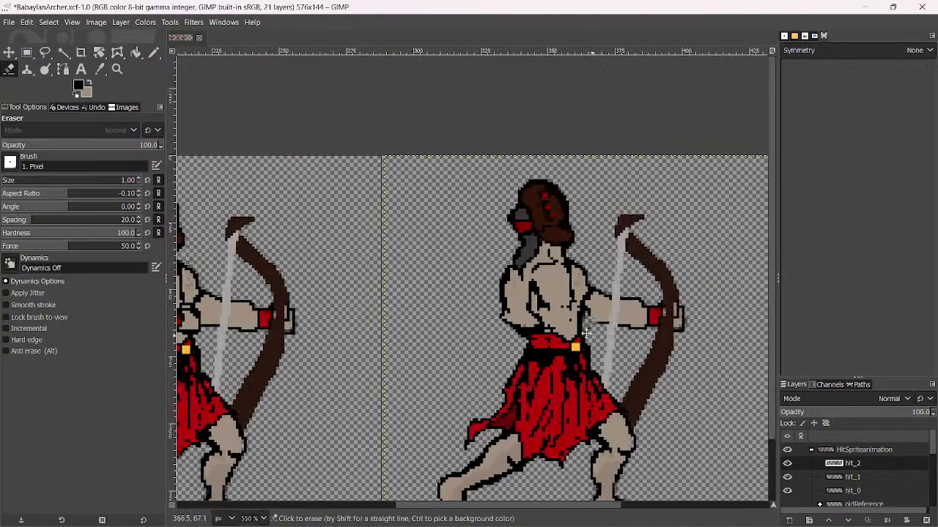
scroll(406, 271, "up", 2)
scroll(407, 271, "up", 1)
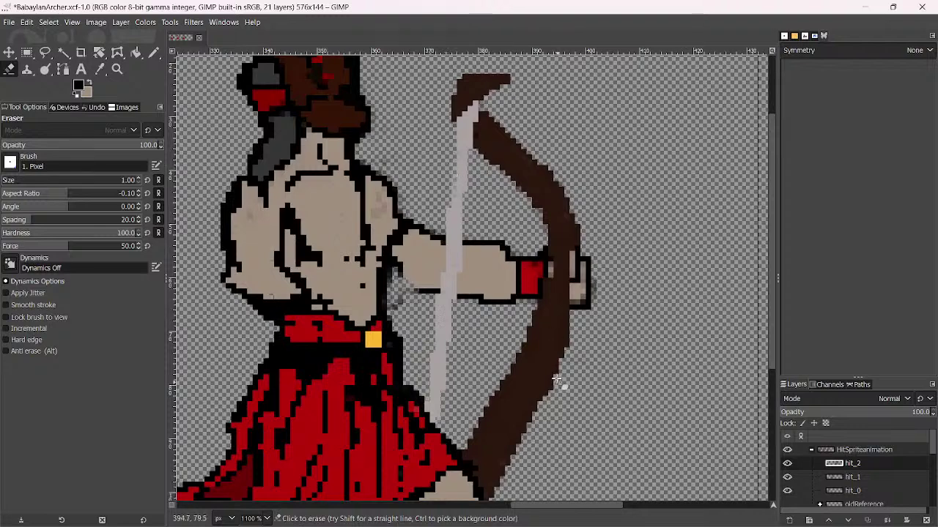
Duplicate the hit_2 layer, rename the copy as arm #1 and hide it
left_click(866, 521)
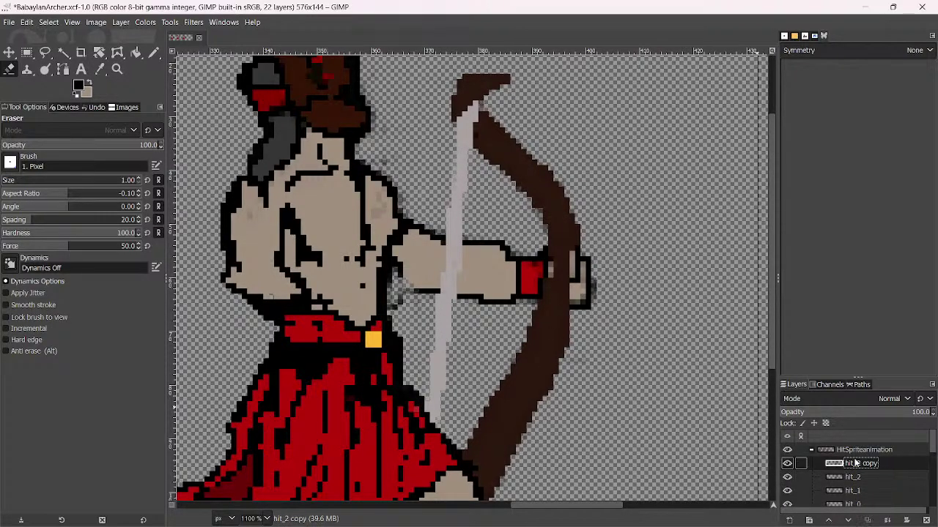
double_click(858, 463)
type("arm #1")
key("Return")
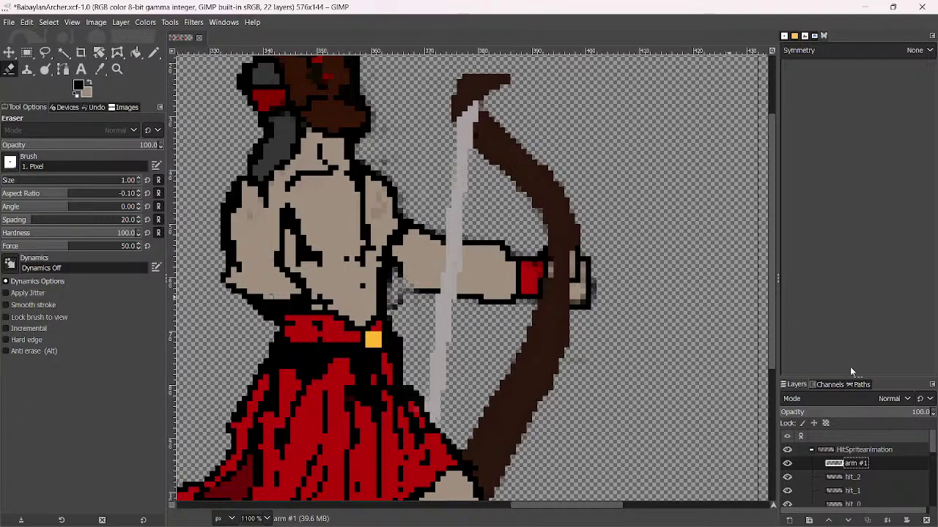
left_click(788, 463)
Erase the bow, bowstring and extended front arm from the hit_2 layer, enlarging the eraser to size 6
left_click(850, 479)
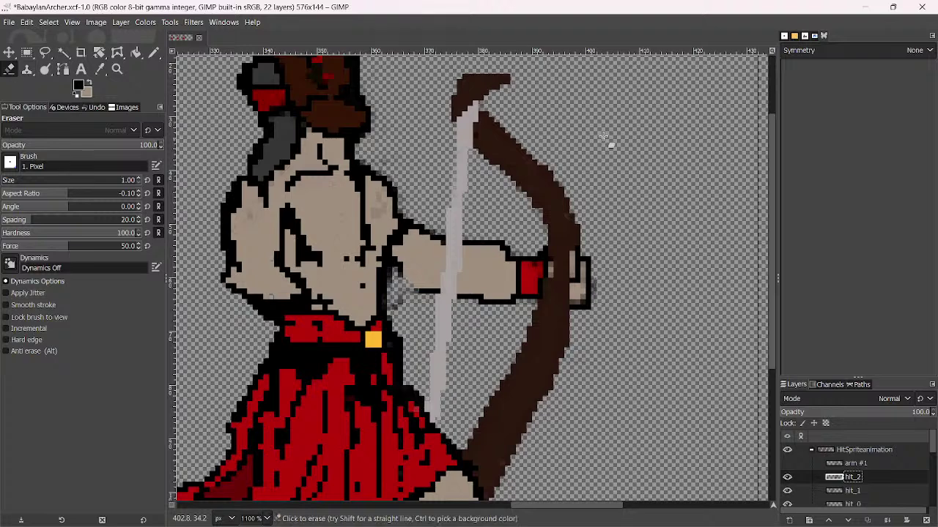
mouse_move(524, 158)
left_mouse_down()
mouse_move(540, 147)
mouse_move(491, 179)
left_mouse_up()
key("bracketright")
key("bracketright")
key("bracketright")
key("bracketright")
key("bracketright")
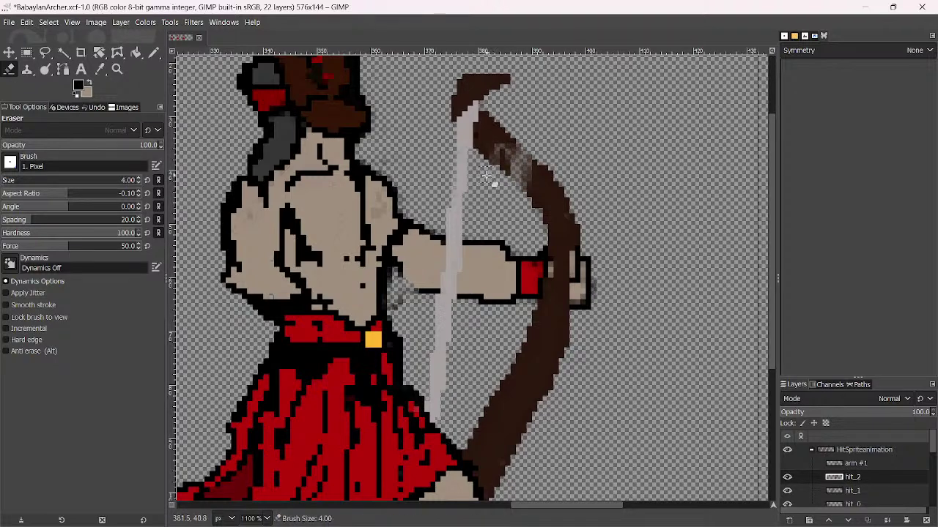
mouse_move(486, 279)
left_mouse_down()
mouse_move(453, 271)
mouse_move(449, 296)
mouse_move(429, 272)
mouse_move(421, 236)
mouse_move(427, 274)
mouse_move(416, 240)
mouse_move(408, 300)
mouse_move(472, 77)
mouse_move(508, 70)
mouse_move(496, 77)
mouse_move(496, 111)
mouse_move(512, 157)
mouse_move(539, 152)
mouse_move(577, 241)
mouse_move(551, 266)
mouse_move(496, 250)
mouse_move(506, 255)
mouse_move(477, 282)
mouse_move(469, 276)
mouse_move(565, 159)
mouse_move(551, 161)
mouse_move(594, 267)
mouse_move(493, 374)
mouse_move(498, 429)
mouse_move(480, 438)
mouse_move(498, 457)
left_mouse_up()
scroll(498, 457, "down", 3)
scroll(499, 457, "right", 1)
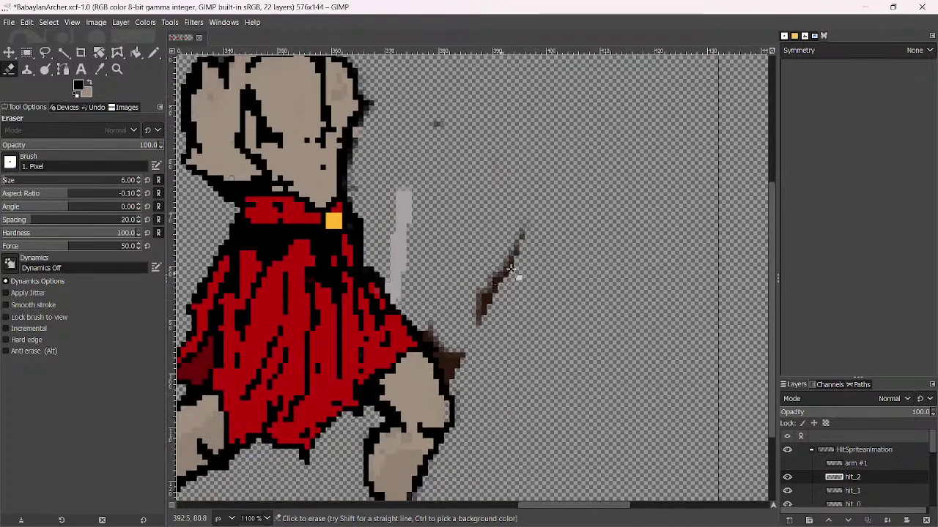
left_click_drag(516, 249, 511, 281)
mouse_move(487, 160)
left_mouse_down()
mouse_move(433, 158)
mouse_move(405, 212)
mouse_move(397, 208)
mouse_move(388, 253)
mouse_move(400, 290)
mouse_move(429, 306)
mouse_move(456, 353)
left_mouse_up()
scroll(499, 238, "down", 5)
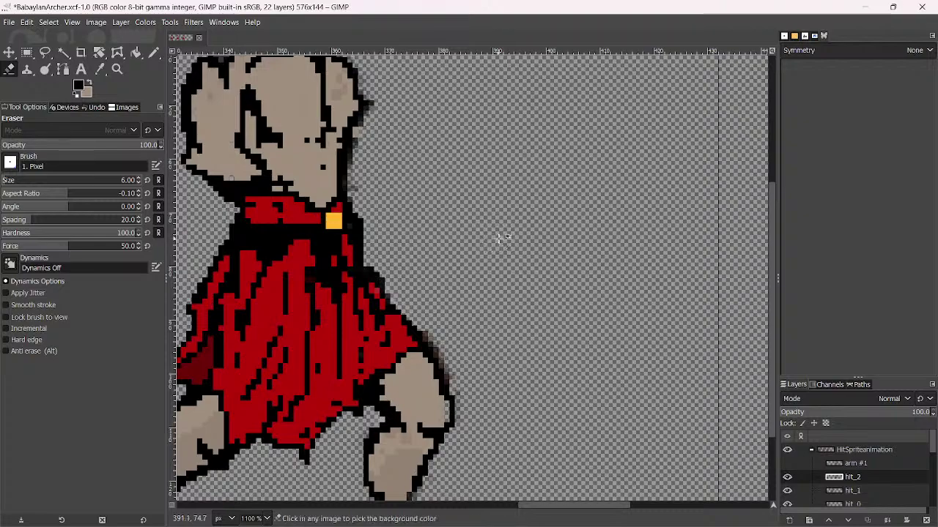
scroll(432, 257, "up", 1)
scroll(387, 264, "up", 3)
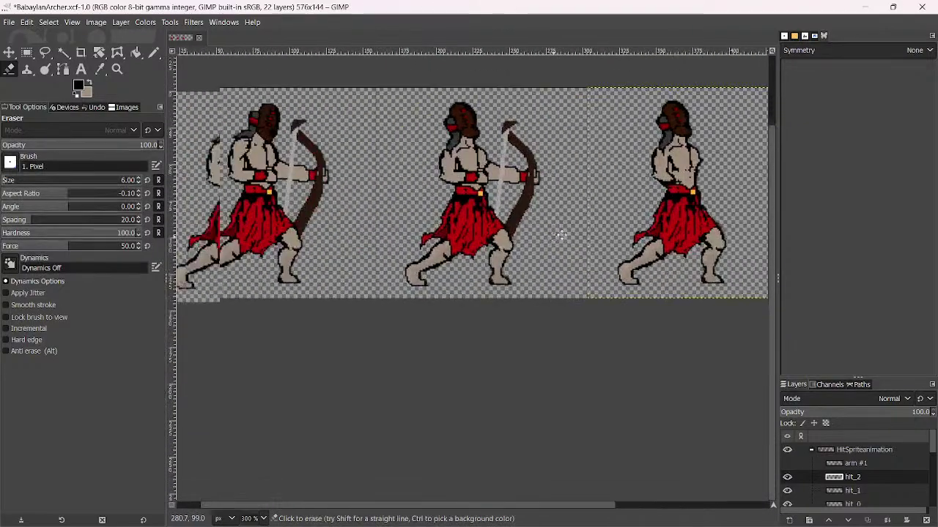
scroll(448, 241, "up", 2)
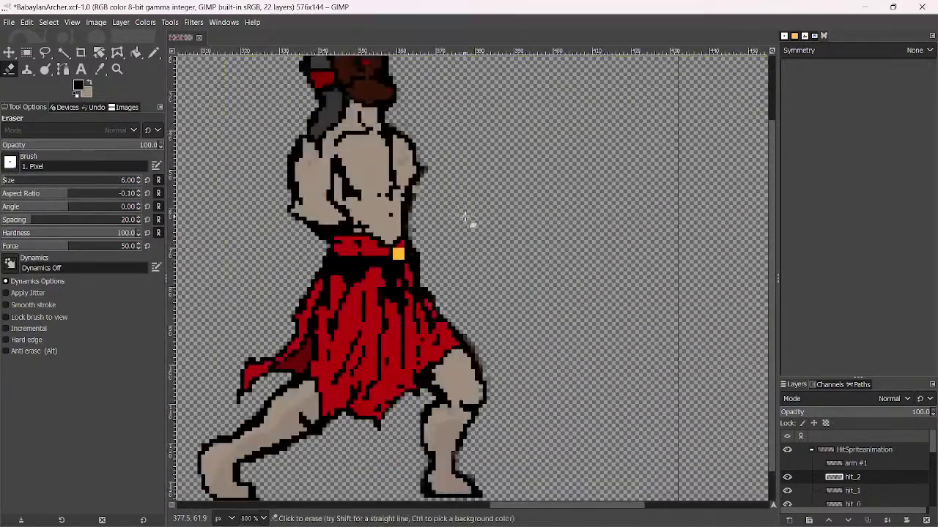
With a size 1 pencil, draw a black line across the lower torso and outline the front upper arm on hit_2
key("n")
key("bracketleft")
key("bracketleft")
key("bracketleft")
key("bracketleft")
key("bracketleft")
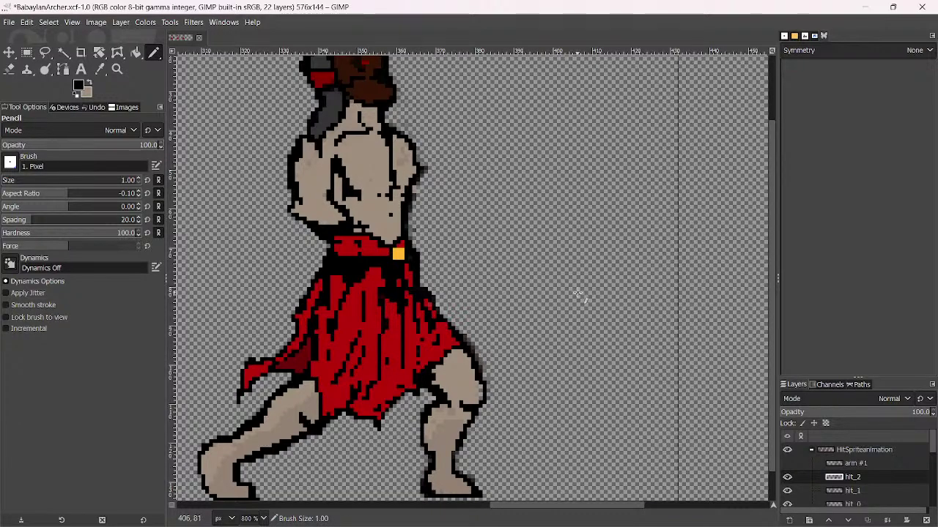
scroll(391, 224, "down", 2)
scroll(454, 271, "up", 4)
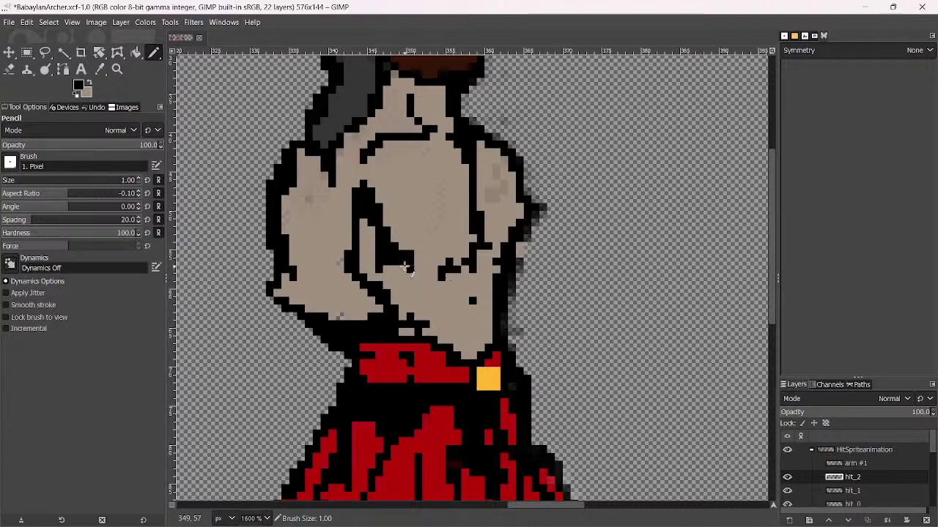
left_click_drag(407, 269, 468, 266)
mouse_move(494, 175)
left_mouse_down()
mouse_move(513, 193)
mouse_move(487, 154)
mouse_move(502, 239)
mouse_move(528, 215)
mouse_move(546, 256)
left_mouse_up()
Show the arm #1 layer and erase along the upper arm where it joins the front shoulder
left_click(861, 467)
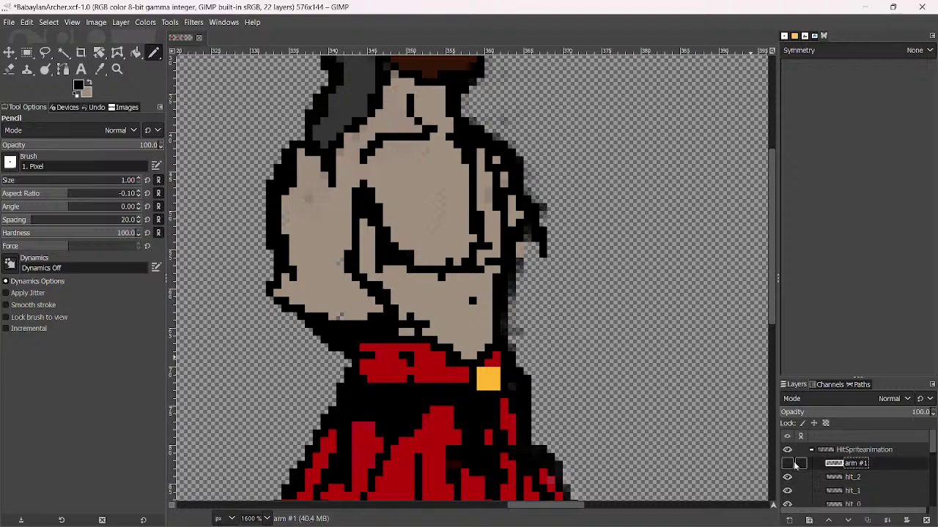
left_click(788, 463)
scroll(619, 315, "down", 2)
left_click_drag(628, 316, 425, 277)
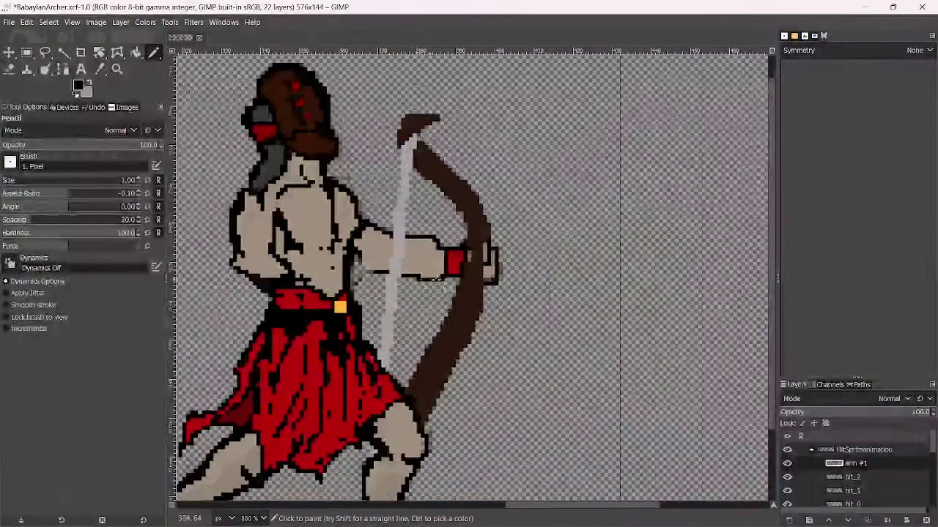
left_click(9, 69)
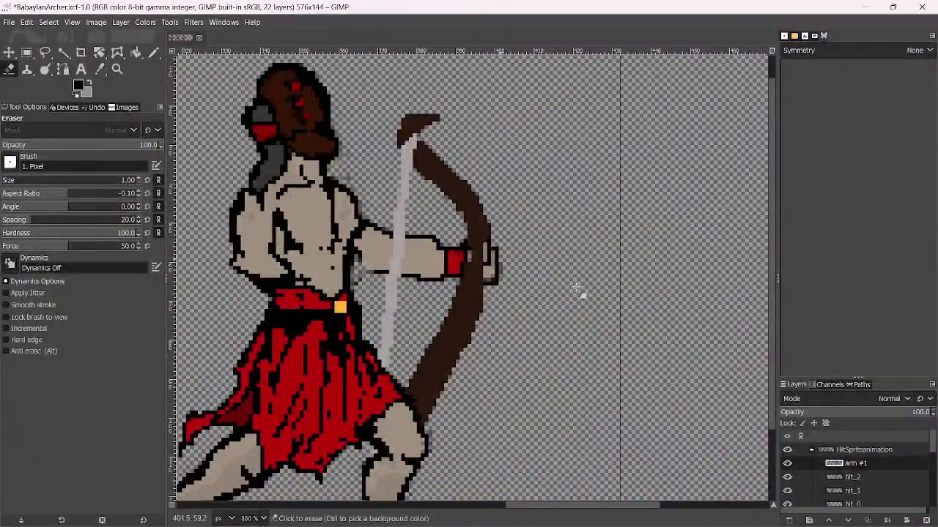
mouse_move(355, 196)
left_mouse_down()
mouse_move(355, 239)
mouse_move(359, 215)
mouse_move(349, 221)
mouse_move(346, 211)
mouse_move(367, 249)
left_mouse_up()
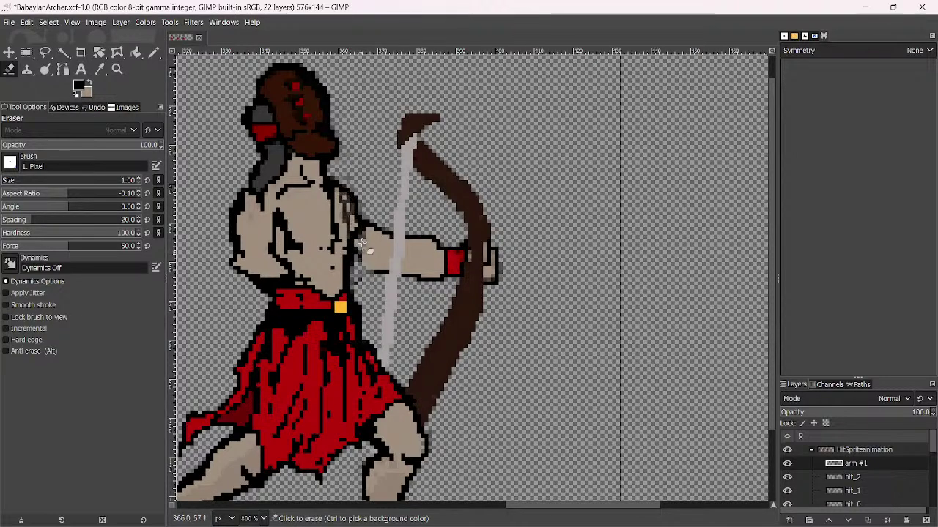
left_click(99, 52)
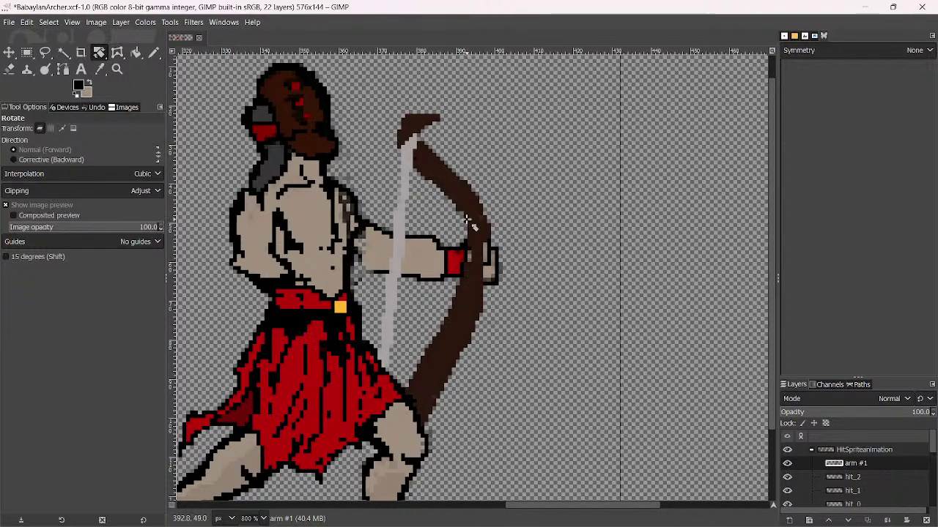
left_click_drag(474, 226, 475, 235)
key("ctrl+z")
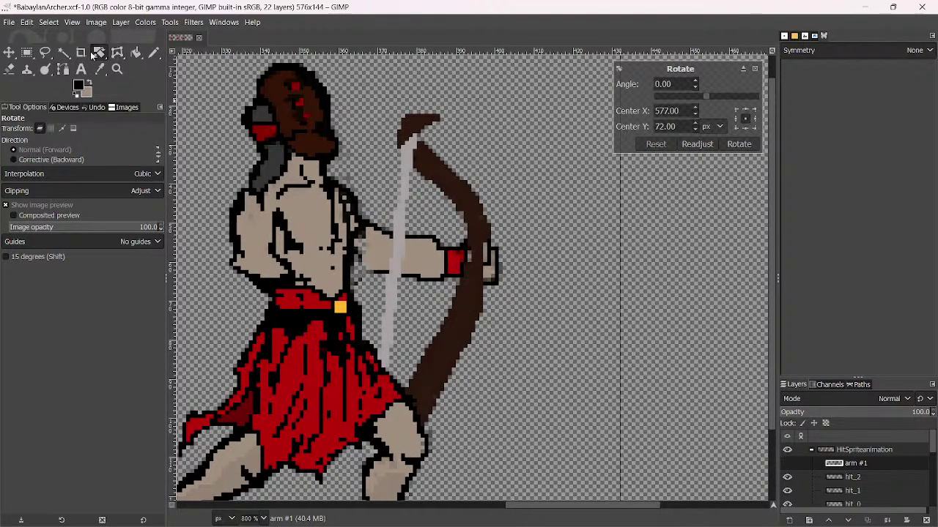
Crop the arm #1 layer to a 51 by 111 px area around the bow and front arm
left_click(81, 52)
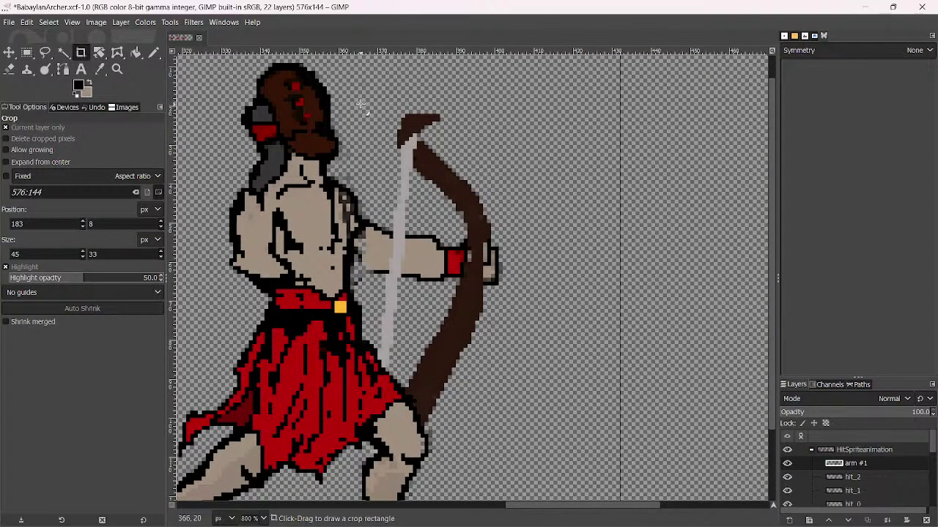
left_click_drag(362, 103, 560, 497)
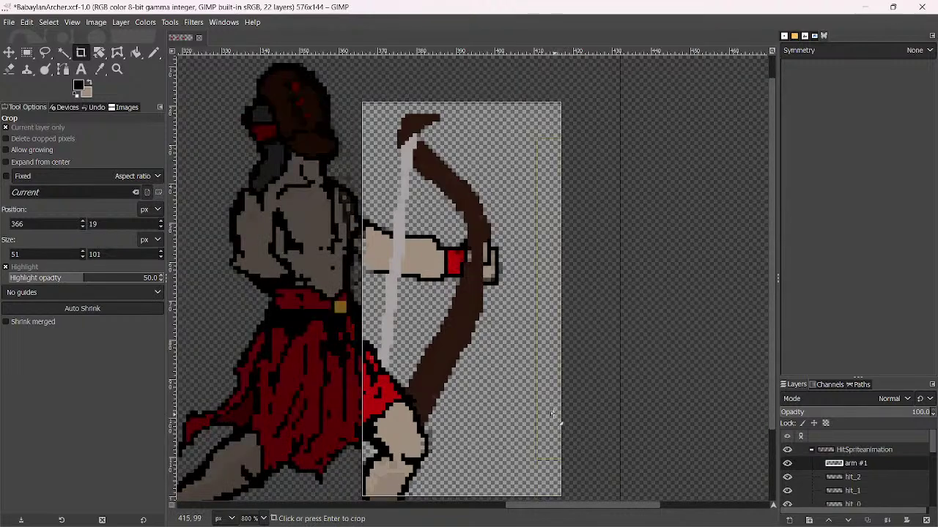
scroll(553, 414, "down", 5)
left_click_drag(518, 349, 514, 382)
left_click(545, 356)
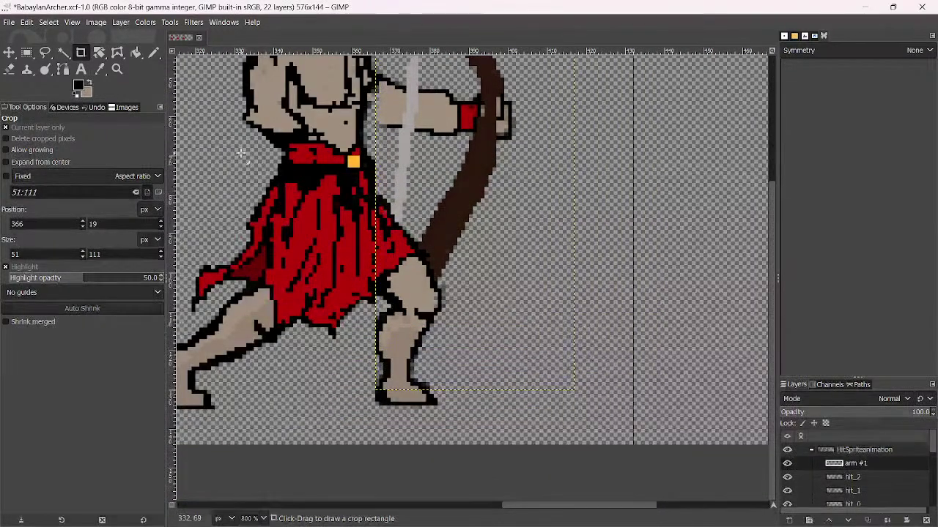
Rotate the arm #1 layer clockwise so the forearm points downward, and move it clear of the archer's body
left_click(101, 53)
left_click_drag(454, 110, 498, 140)
left_click(737, 144)
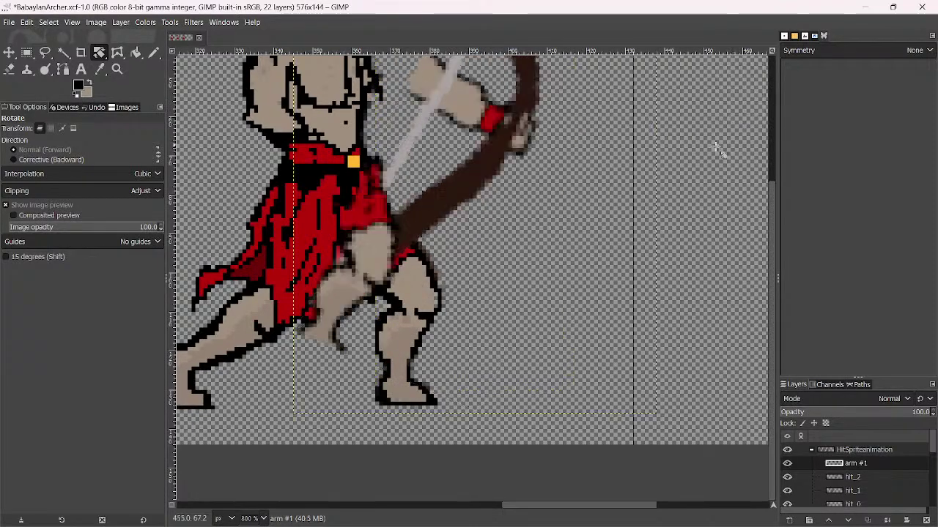
key("m")
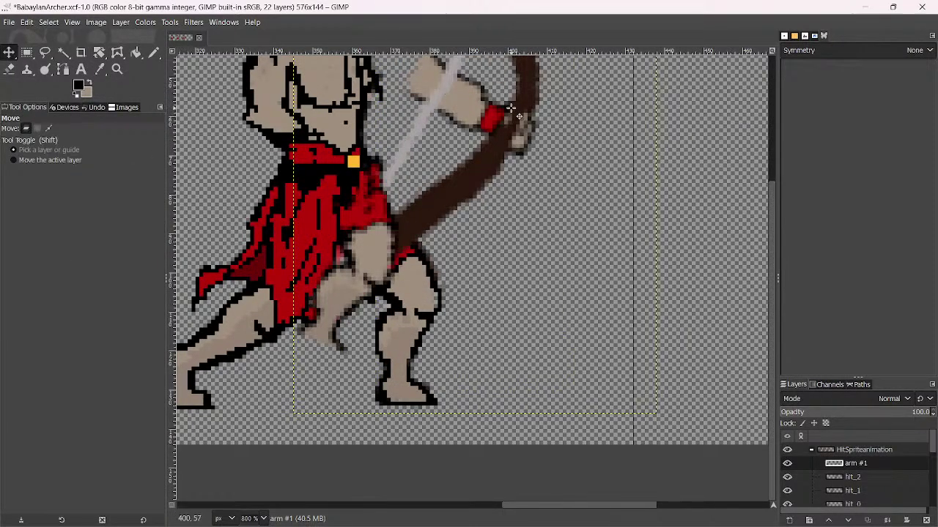
left_click_drag(511, 107, 718, 159)
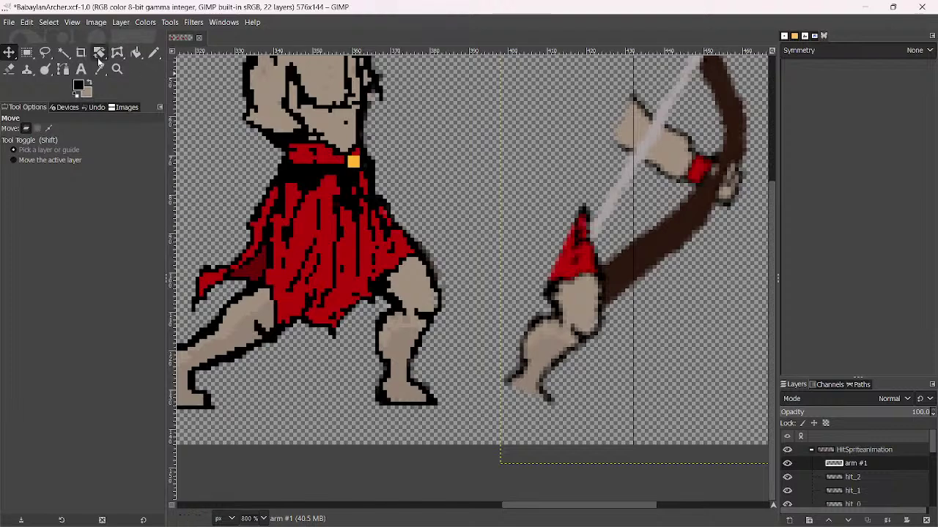
Erase the skirt and leg remnants from the arm #1 layer, enlarging the eraser to size 10
left_click(9, 68)
mouse_move(564, 252)
left_mouse_down()
mouse_move(586, 283)
mouse_move(575, 257)
mouse_move(584, 248)
mouse_move(578, 220)
mouse_move(600, 356)
mouse_move(559, 242)
mouse_move(556, 345)
mouse_move(527, 394)
mouse_move(518, 350)
mouse_move(532, 382)
mouse_move(489, 394)
mouse_move(527, 400)
mouse_move(575, 372)
left_mouse_up()
key("bracketright")
key("bracketright")
key("bracketright")
key("bracketright")
key("bracketright")
key("bracketright")
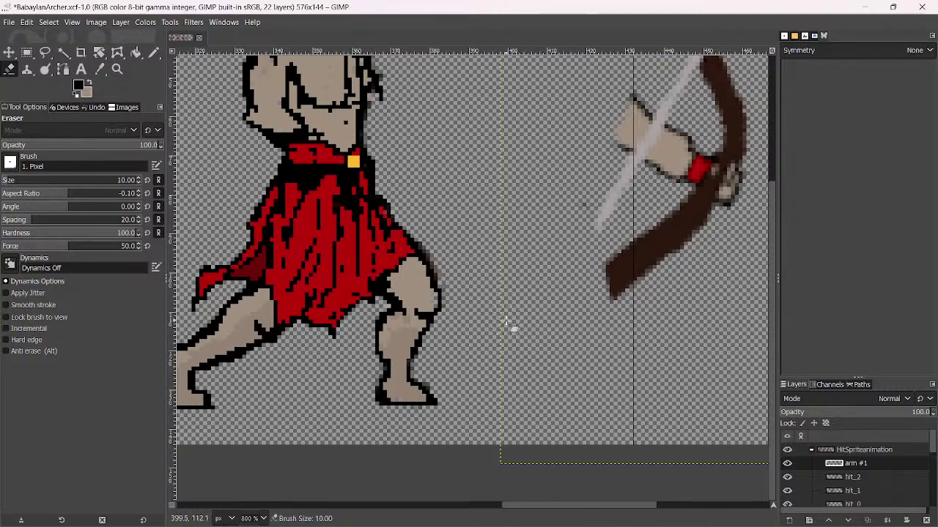
Move the rotated arm and bow back against the archer's front shoulder and place the arm #1 layer below hit_2
left_click(8, 52)
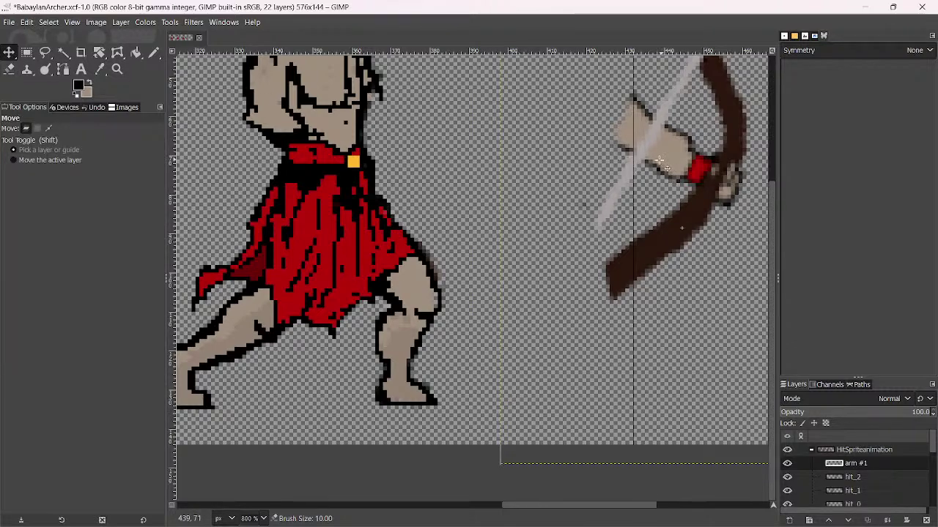
mouse_move(651, 159)
left_mouse_down()
mouse_move(474, 176)
mouse_move(401, 154)
left_mouse_up()
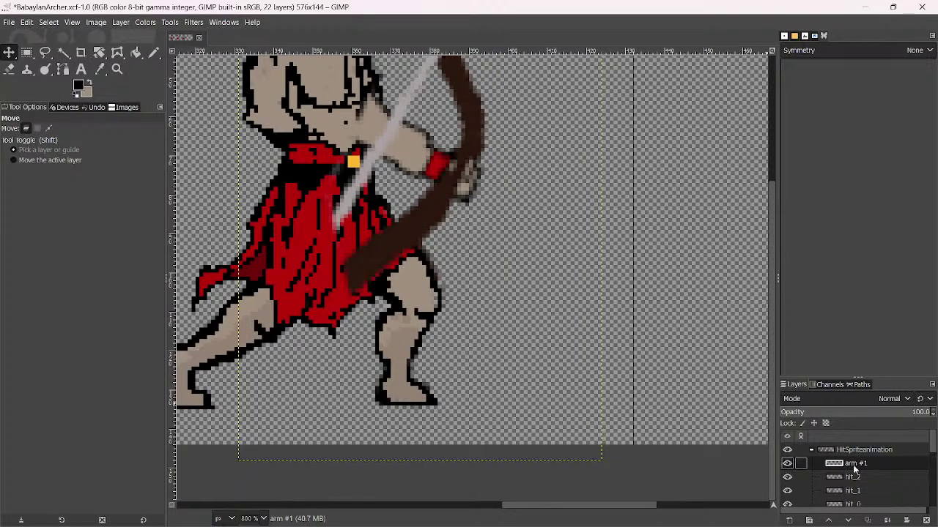
left_click_drag(853, 465, 855, 489)
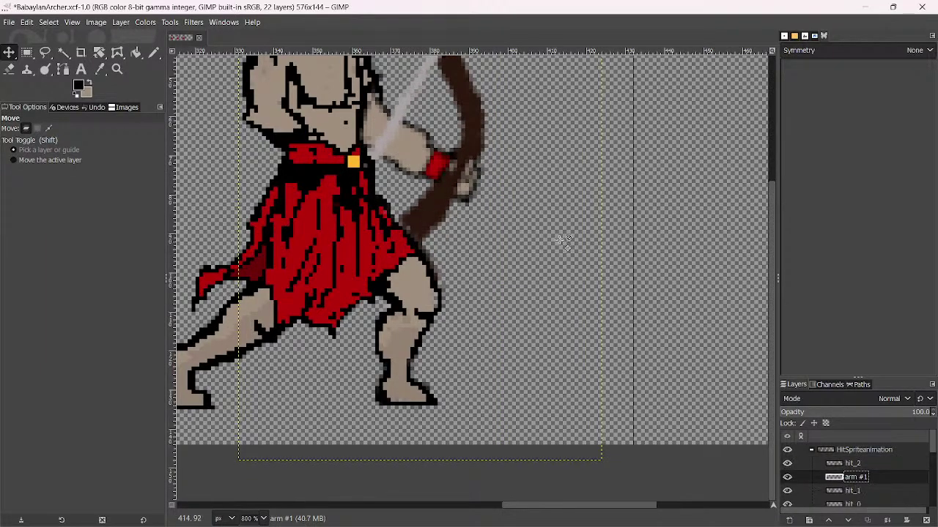
scroll(513, 195, "down", 3)
scroll(477, 192, "up", 3)
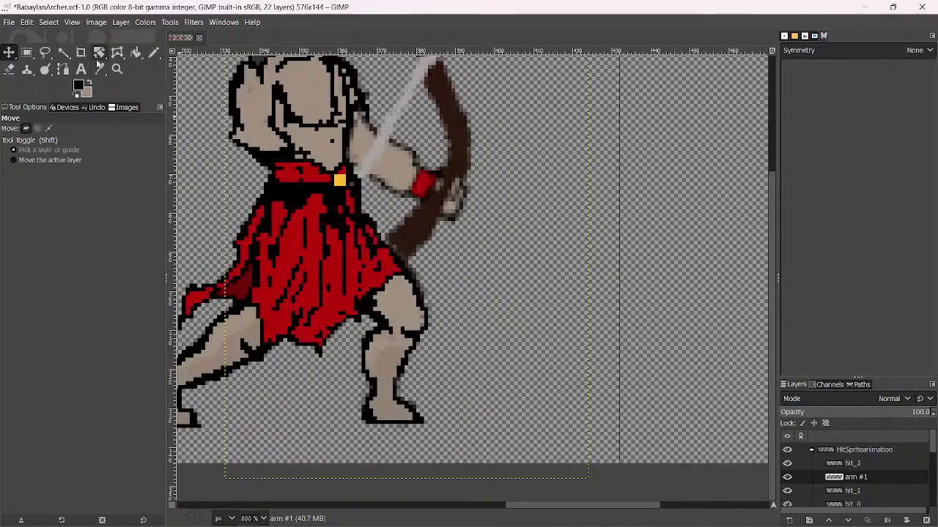
left_click_drag(405, 162, 420, 167)
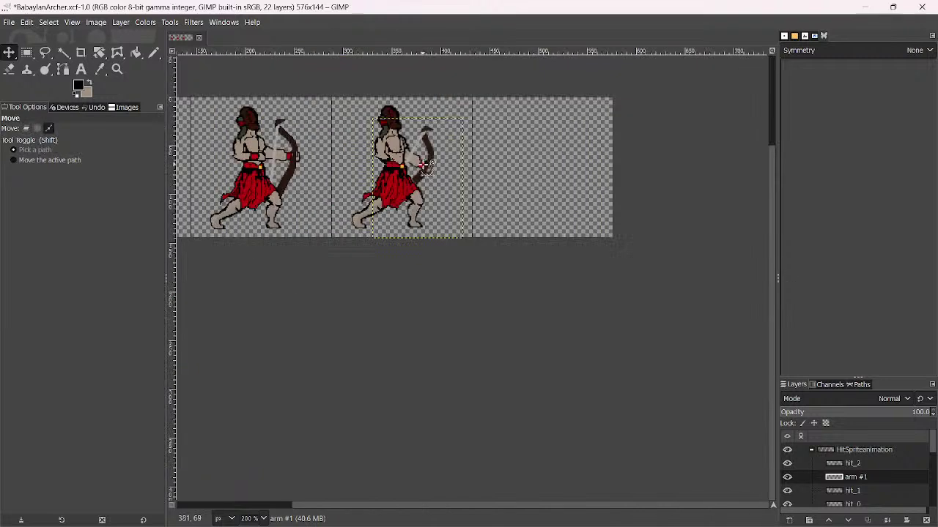
scroll(425, 166, "down", 4)
scroll(435, 171, "up", 2)
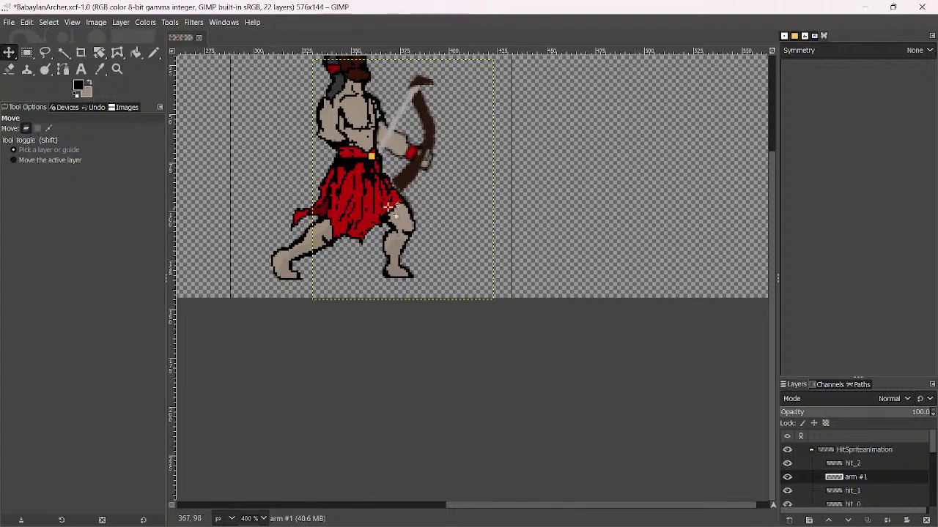
Switch to the Pencil tool and reduce its brush size to 1, undoing the oversized stroke painted on the torso
left_click(153, 53)
scroll(471, 115, "up", 8)
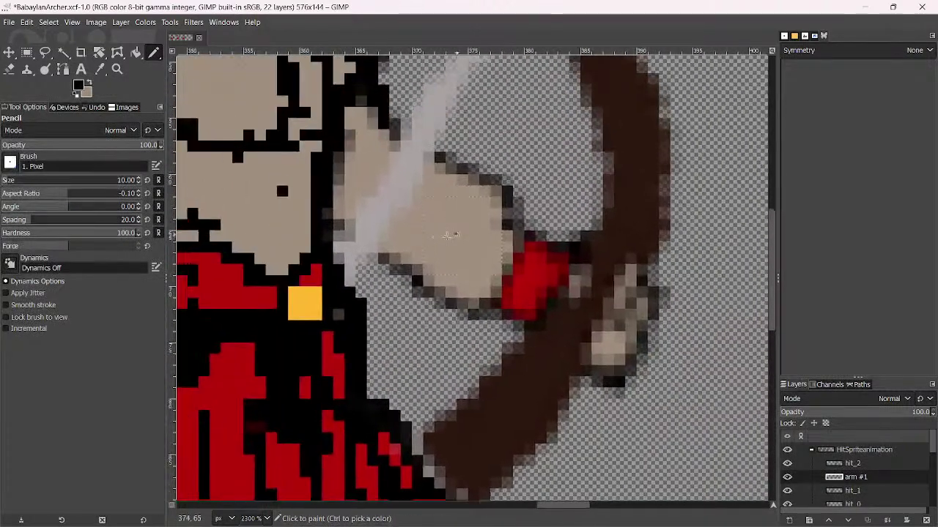
left_click(317, 217)
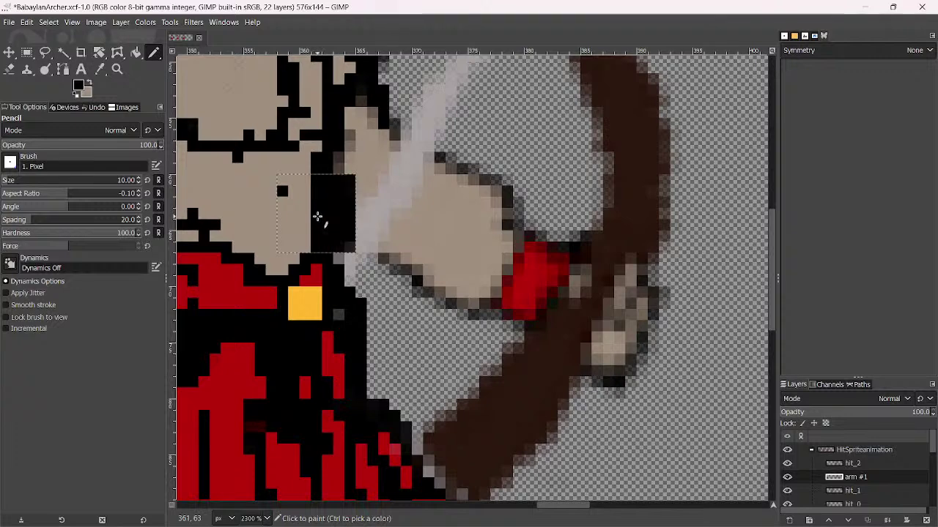
left_click_drag(317, 217, 347, 234)
key("ctrl+z")
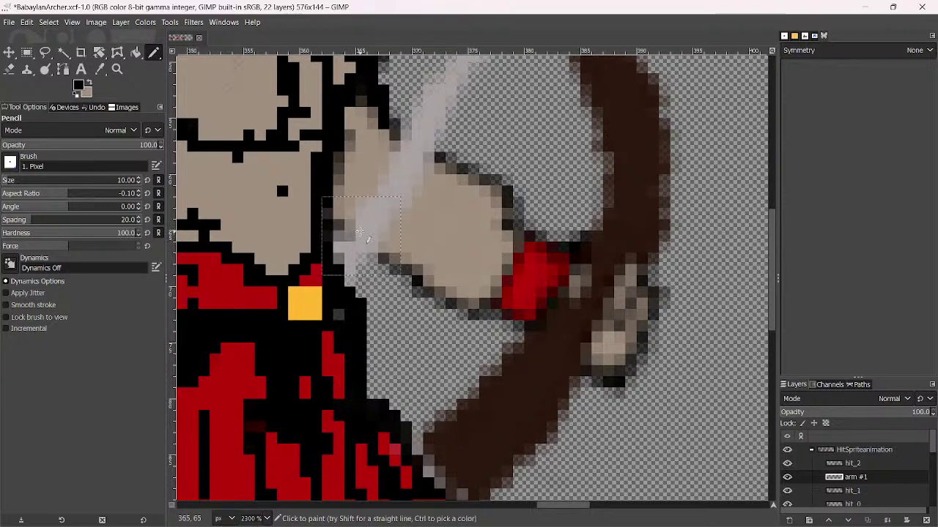
key("bracketleft")
key("bracketleft")
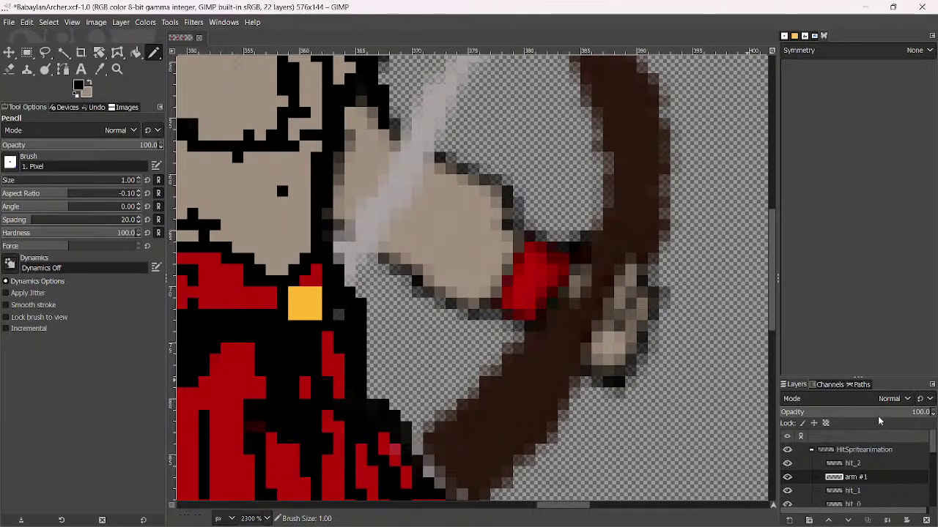
Check the hit_2 layer's visibility and merge hit_2 down into the arm #1 layer
left_click(787, 463)
left_click(787, 463)
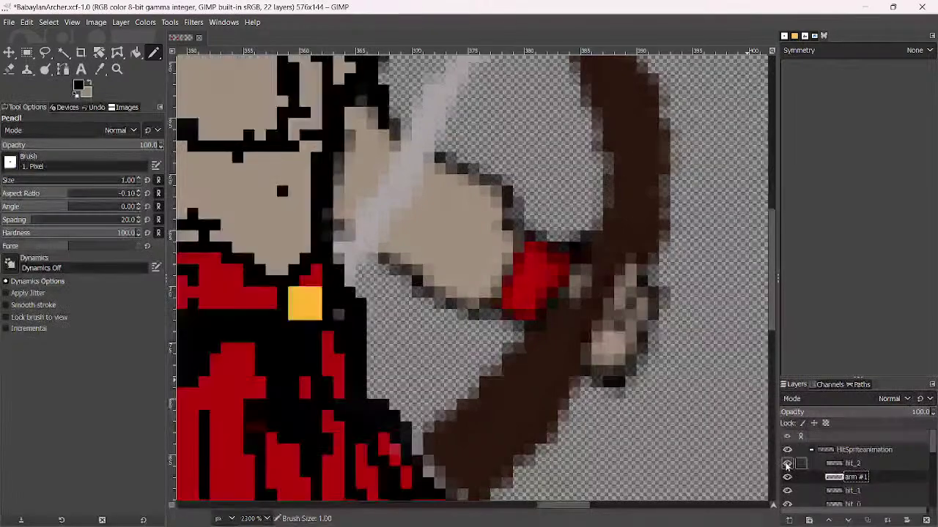
right_click(843, 463)
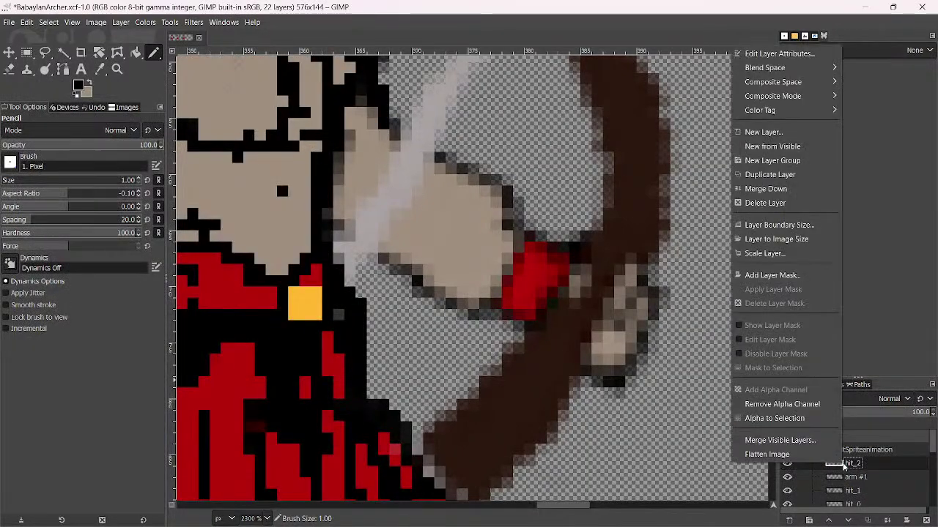
left_click(765, 203)
Redraw the blurred edges of the bow's limbs and its hooked upper tip with solid dark brown pixels
scroll(463, 281, "down", 5)
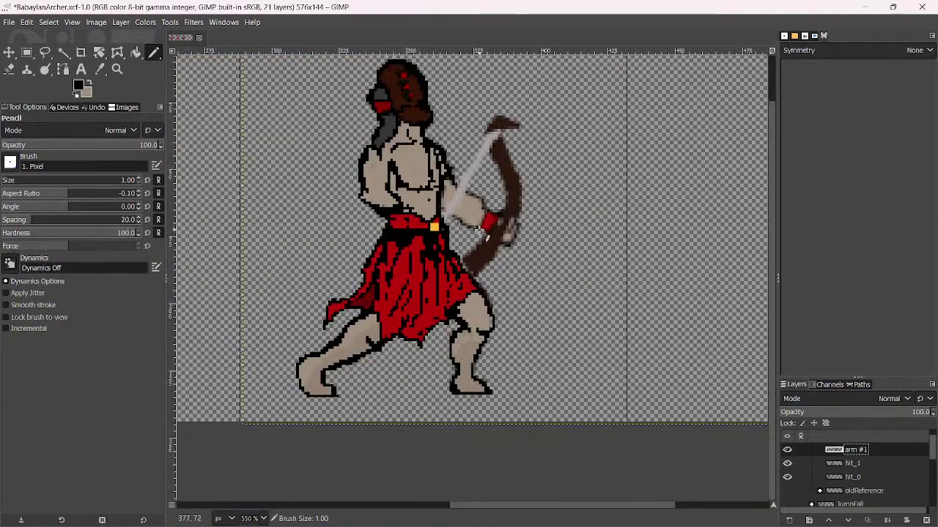
scroll(464, 280, "up", 5)
scroll(464, 281, "up", 1)
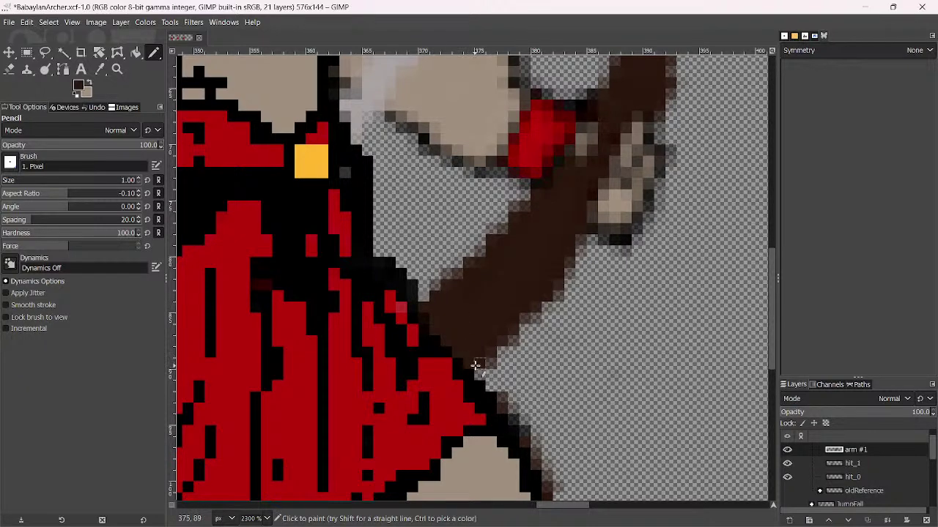
mouse_move(568, 254)
left_mouse_down()
mouse_move(578, 243)
mouse_move(555, 294)
mouse_move(509, 343)
left_mouse_up()
mouse_move(446, 299)
left_mouse_down()
mouse_move(476, 255)
mouse_move(588, 111)
mouse_move(577, 171)
mouse_move(592, 129)
mouse_move(562, 179)
mouse_move(597, 111)
mouse_move(517, 219)
left_mouse_up()
left_click_drag(585, 157, 503, 341)
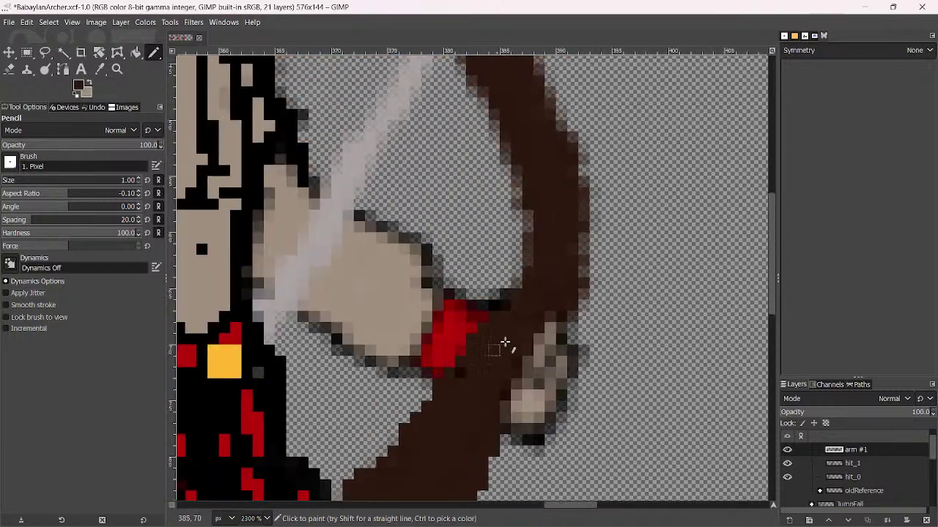
mouse_move(581, 282)
left_mouse_down()
mouse_move(585, 200)
mouse_move(549, 104)
mouse_move(585, 174)
mouse_move(583, 244)
mouse_move(583, 233)
mouse_move(549, 181)
mouse_move(560, 230)
mouse_move(530, 335)
mouse_move(529, 402)
mouse_move(518, 328)
mouse_move(481, 223)
left_mouse_up()
mouse_move(464, 168)
left_mouse_down()
mouse_move(500, 110)
mouse_move(549, 224)
mouse_move(546, 255)
left_mouse_up()
scroll(500, 238, "up", 3)
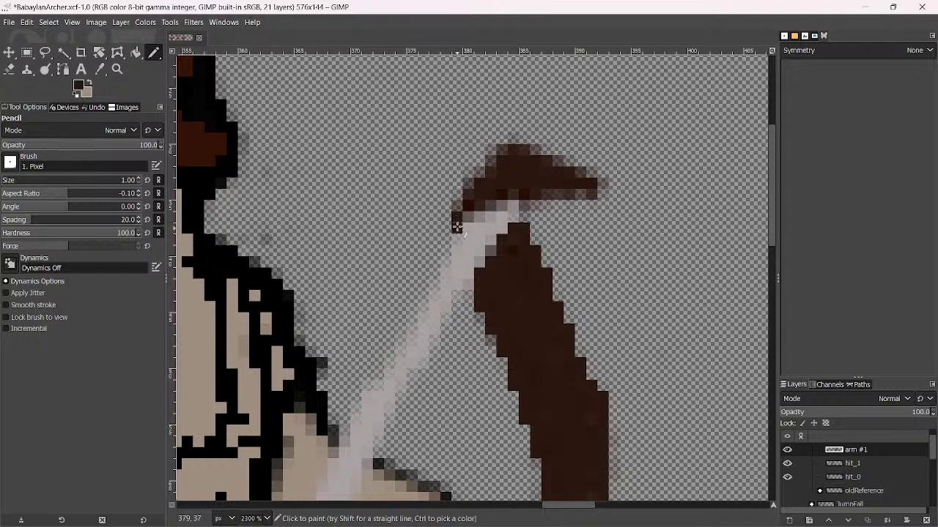
mouse_move(457, 227)
left_mouse_down()
mouse_move(460, 200)
mouse_move(511, 146)
mouse_move(567, 164)
mouse_move(614, 208)
mouse_move(565, 193)
mouse_move(541, 196)
mouse_move(508, 224)
left_mouse_up()
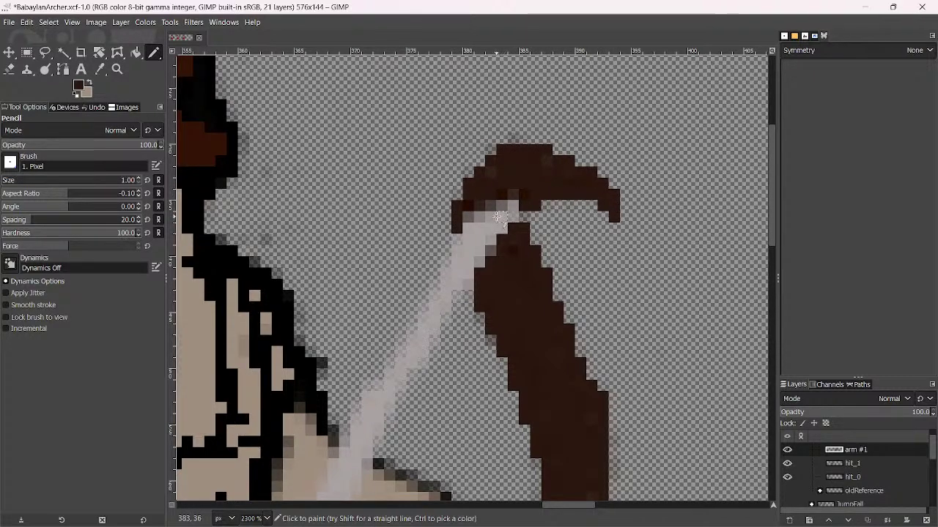
Paint the upper part of the bowstring solid light grey and clean up the brown pixels where it meets the tip
left_click(497, 216, "ctrl")
left_click(513, 199)
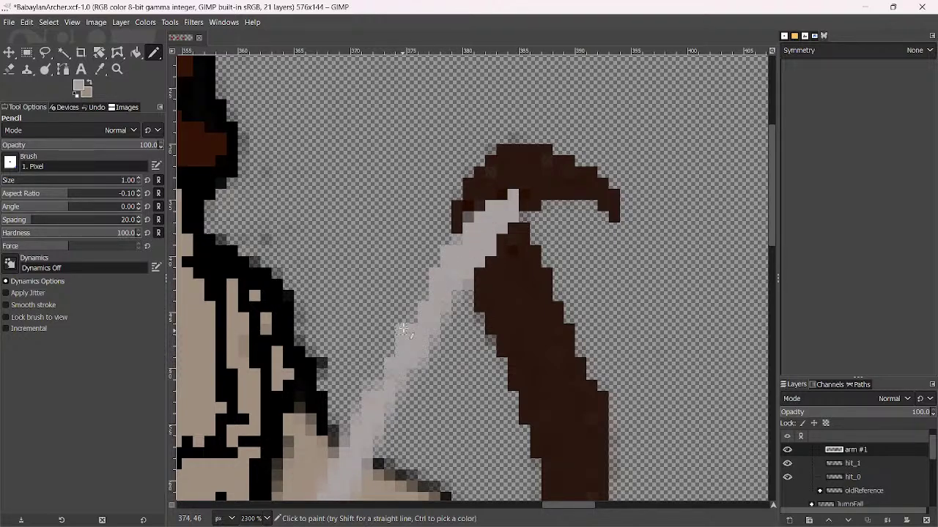
left_click_drag(403, 330, 423, 294)
mouse_move(380, 363)
left_mouse_down()
mouse_move(412, 340)
mouse_move(389, 405)
left_mouse_up()
mouse_move(444, 313)
left_mouse_down()
mouse_move(485, 260)
mouse_move(499, 216)
left_mouse_up()
left_click(513, 165, "ctrl")
left_click(467, 213)
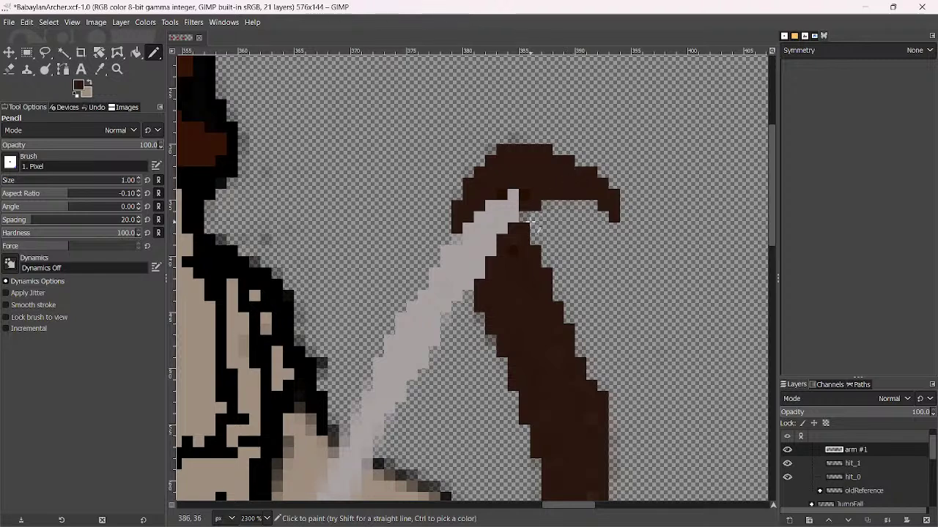
Erase the blurred stray pixels along the outer edge of the archer's front shoulder
scroll(534, 278, "down", 3)
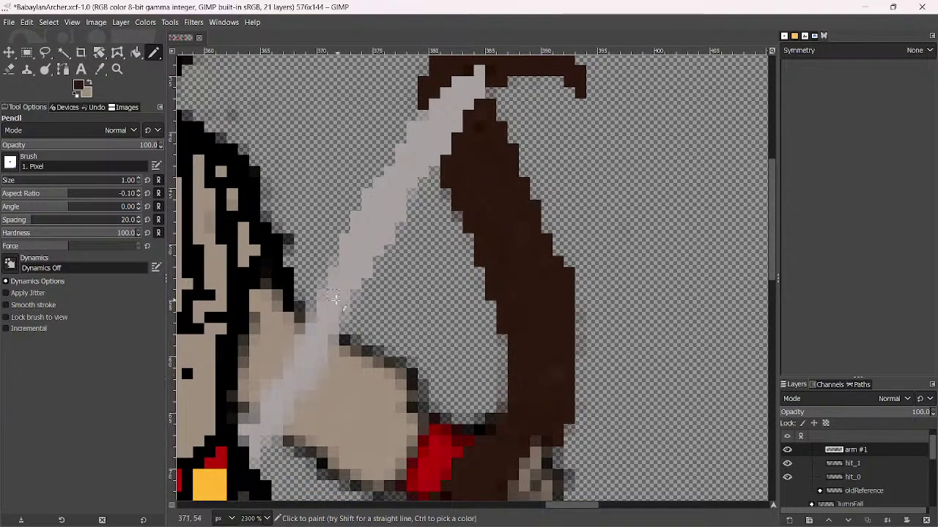
left_click(279, 275, "ctrl")
key("shift+e")
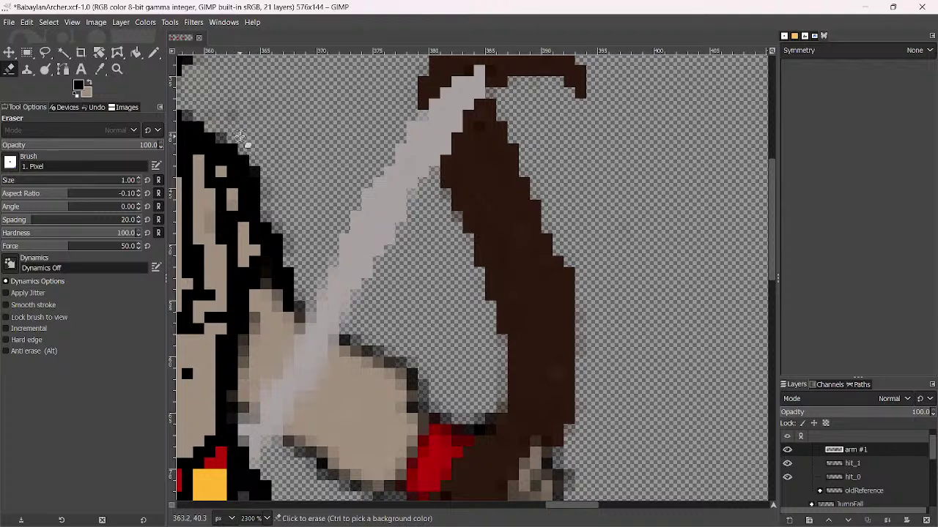
left_click(226, 134)
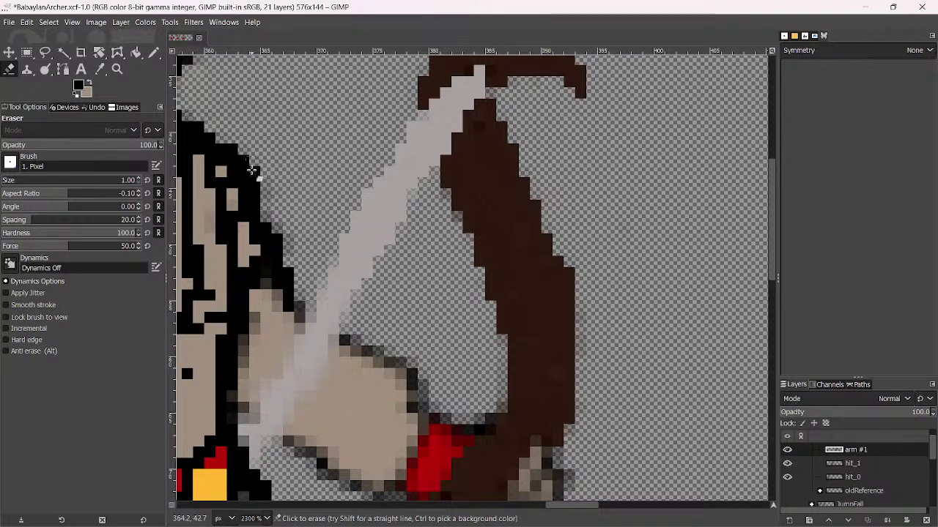
left_click_drag(251, 170, 415, 106)
Fill the blurred pixels of the front upper arm with the sampled skin tone
key("n")
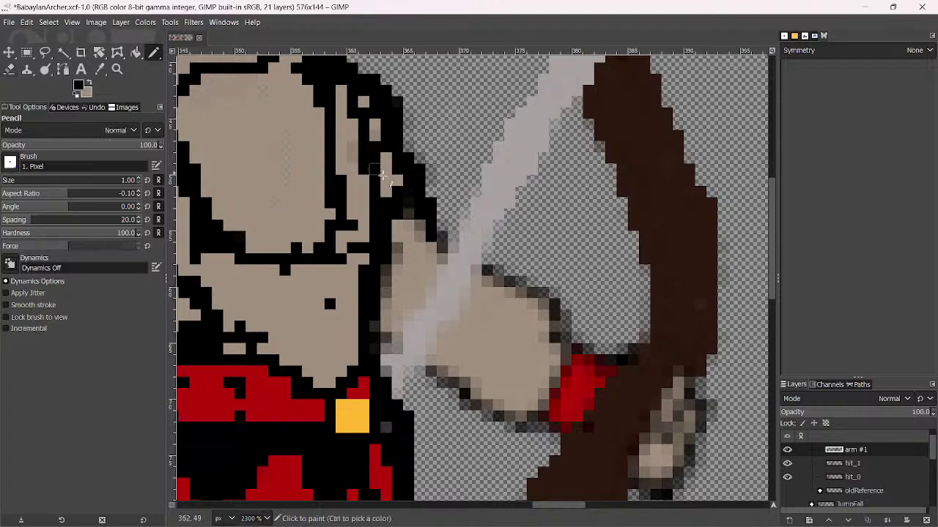
scroll(406, 224, "up", 1)
left_click(403, 234, "ctrl")
mouse_move(409, 210)
left_mouse_down()
mouse_move(428, 243)
mouse_move(410, 258)
left_mouse_up()
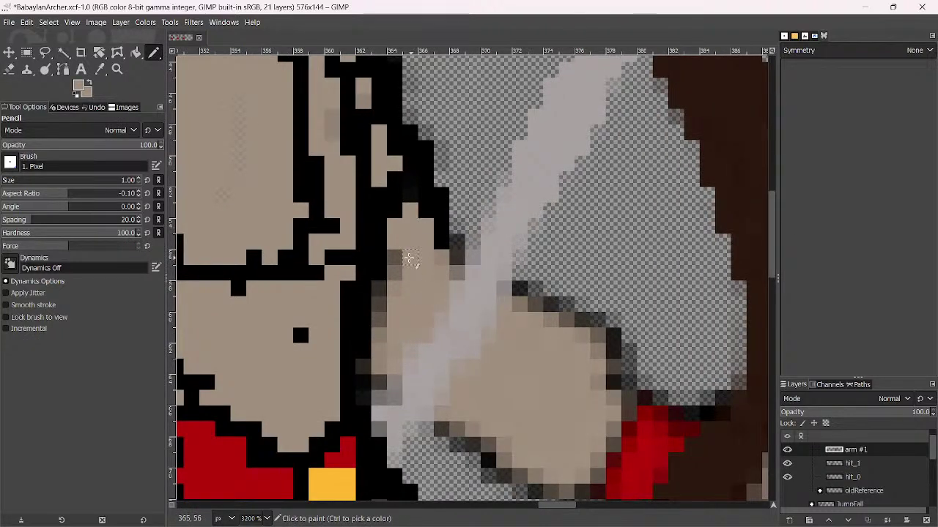
mouse_move(387, 308)
left_mouse_down()
mouse_move(378, 326)
mouse_move(378, 287)
left_mouse_up()
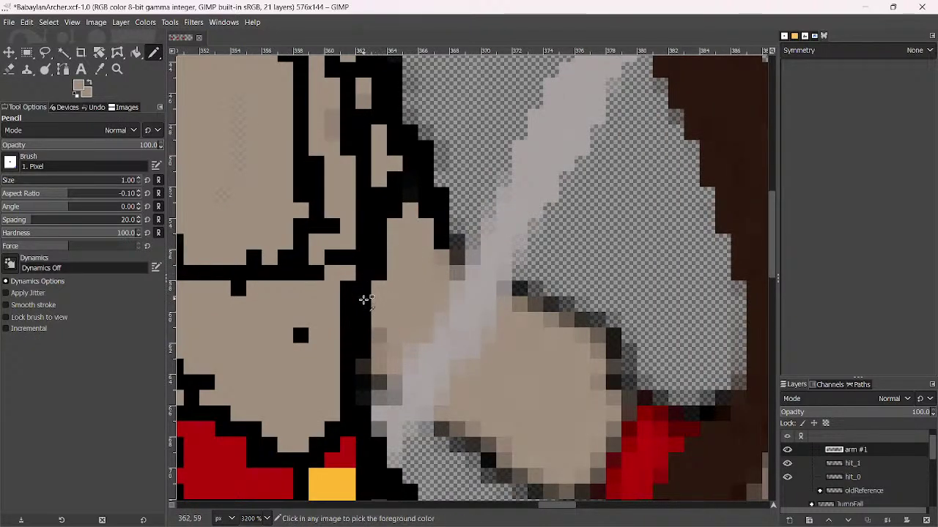
Paint the torso edge beside the upper arm and the start of the forearm's lower outline solid black
left_click(364, 300, "ctrl")
left_click_drag(364, 379, 364, 400)
left_click(381, 366, "ctrl")
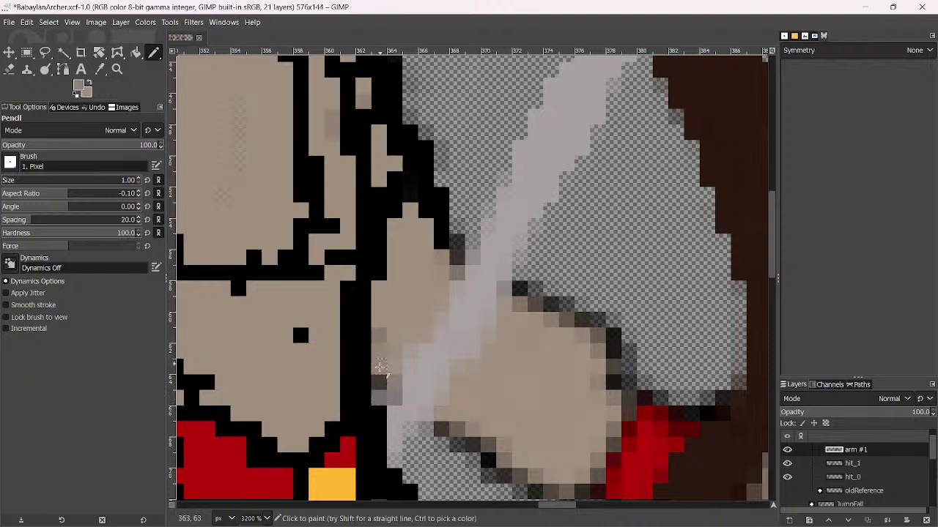
left_click(374, 401, "ctrl")
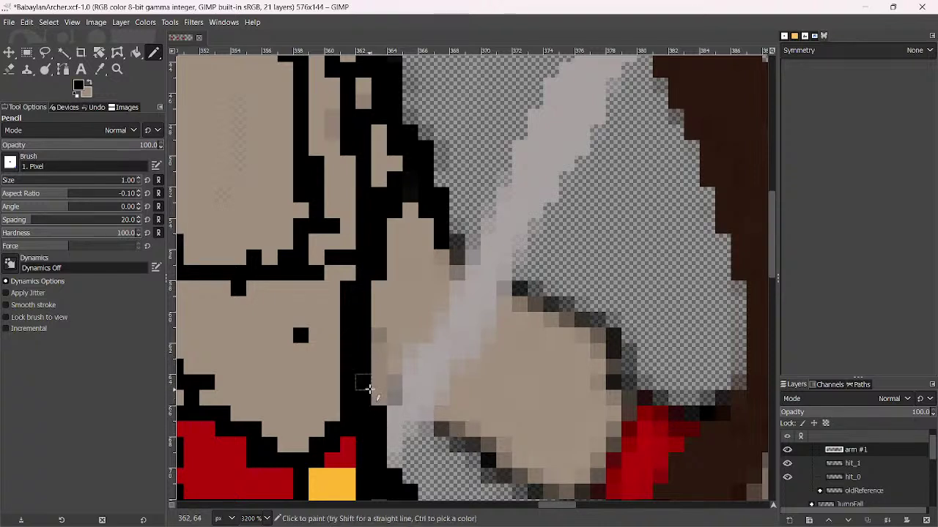
mouse_move(369, 389)
left_mouse_down()
mouse_move(430, 439)
mouse_move(506, 479)
left_mouse_up()
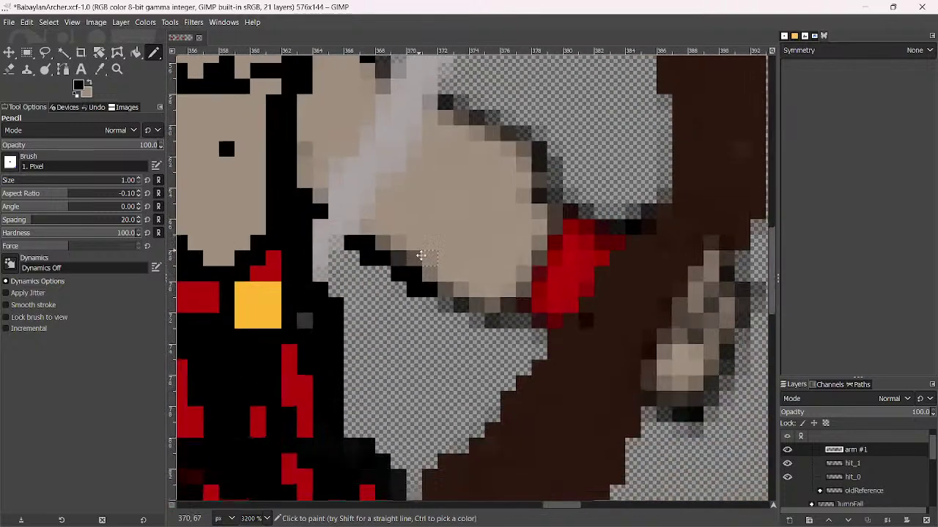
Continue the solid black outline around the forearm and along the front edge of the upper arm
scroll(503, 475, "down", 3)
scroll(502, 475, "right", 1)
mouse_move(433, 287)
left_mouse_down()
mouse_move(539, 334)
mouse_move(511, 318)
mouse_move(548, 255)
mouse_move(556, 192)
mouse_move(474, 104)
mouse_move(445, 96)
left_mouse_up()
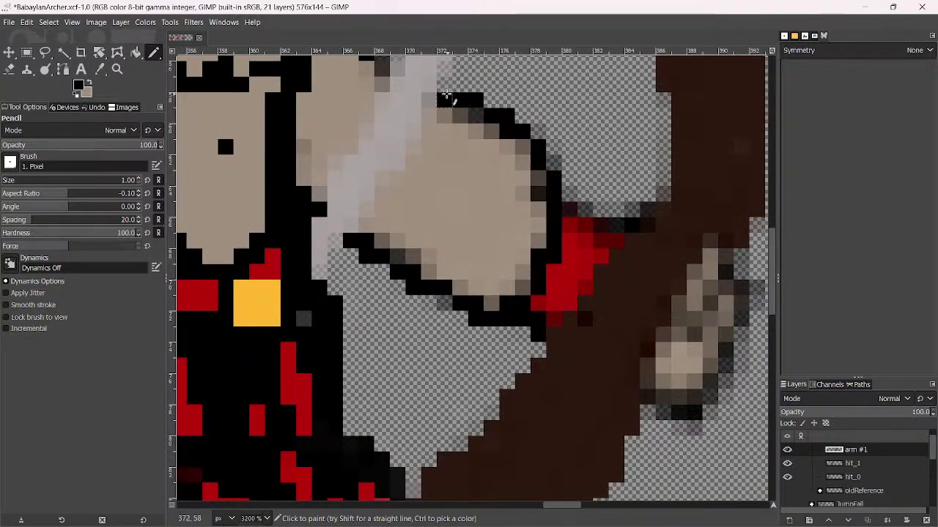
scroll(466, 229, "up", 3)
scroll(467, 229, "left", 1)
left_click_drag(449, 225, 429, 190)
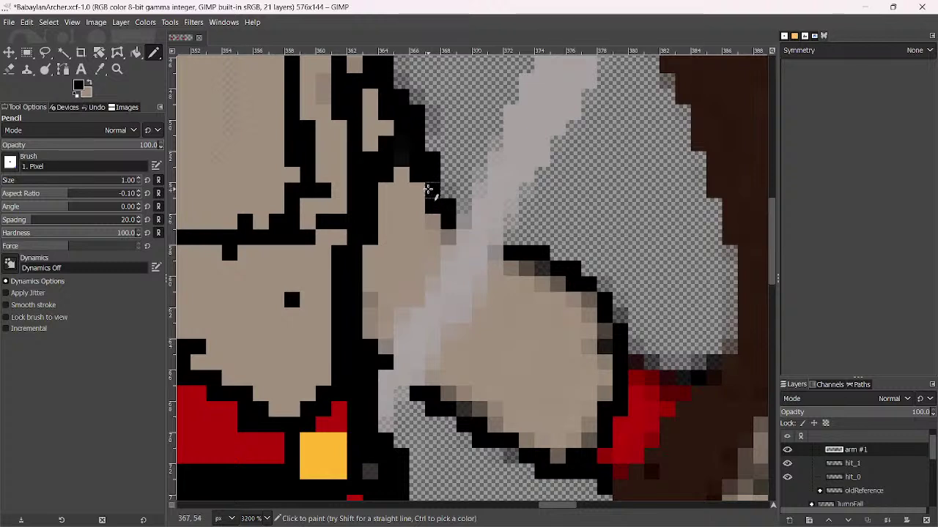
Repaint the lower part of the bowstring across the arm with solid light grey pixels
left_click(498, 205, "ctrl")
left_click_drag(502, 143, 484, 176)
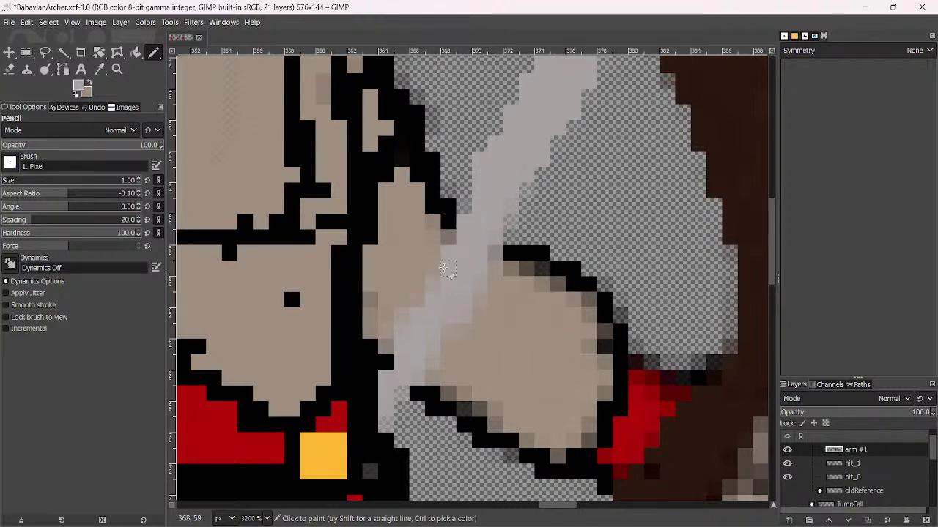
left_click_drag(444, 268, 386, 360)
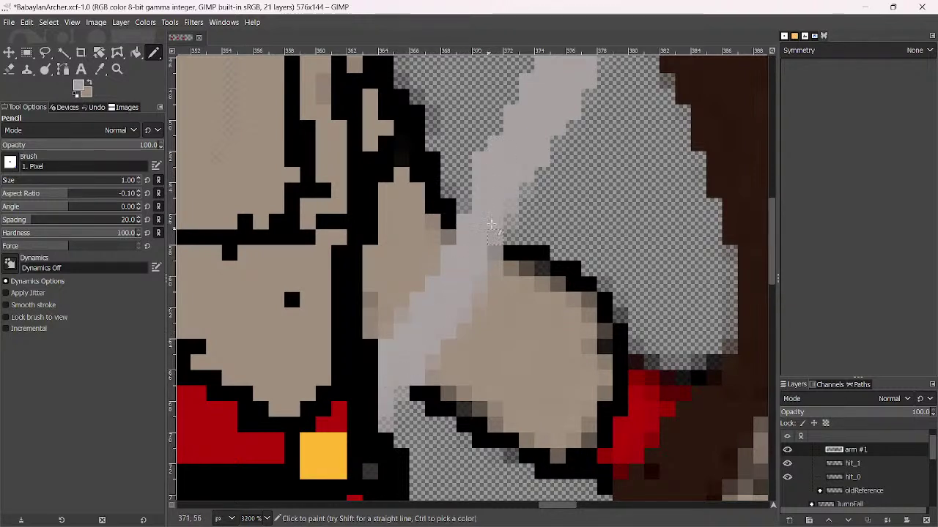
left_click_drag(522, 170, 481, 270)
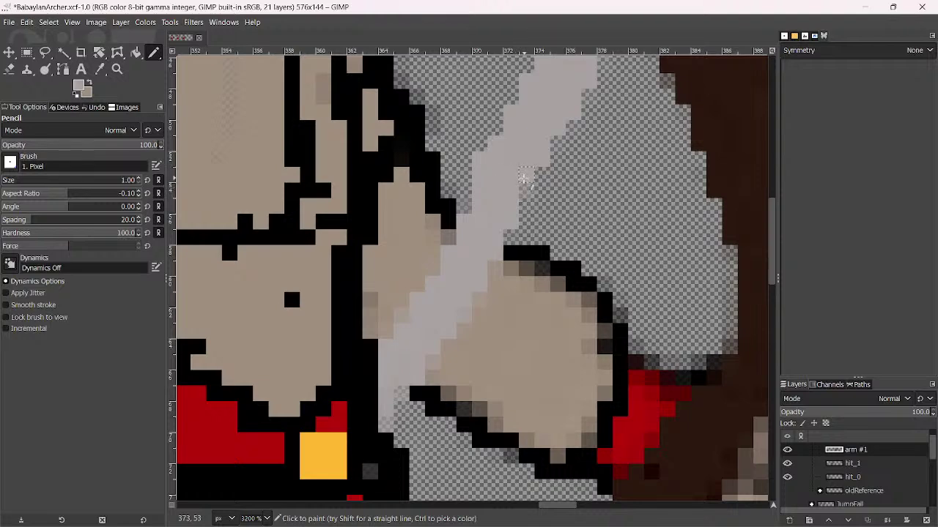
scroll(557, 143, "up", 4)
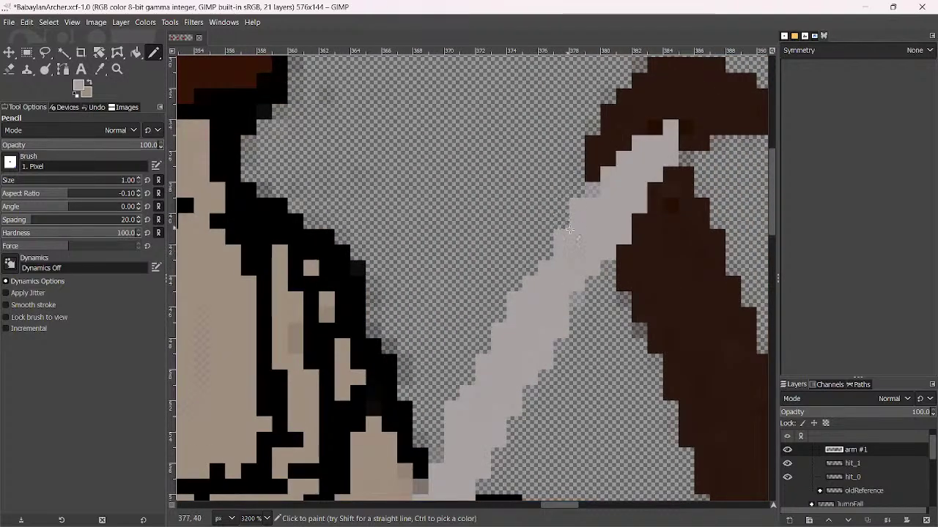
Erase the faint stray pixels beside the front shoulder and repaint the gaps in its outline black
scroll(584, 238, "down", 3)
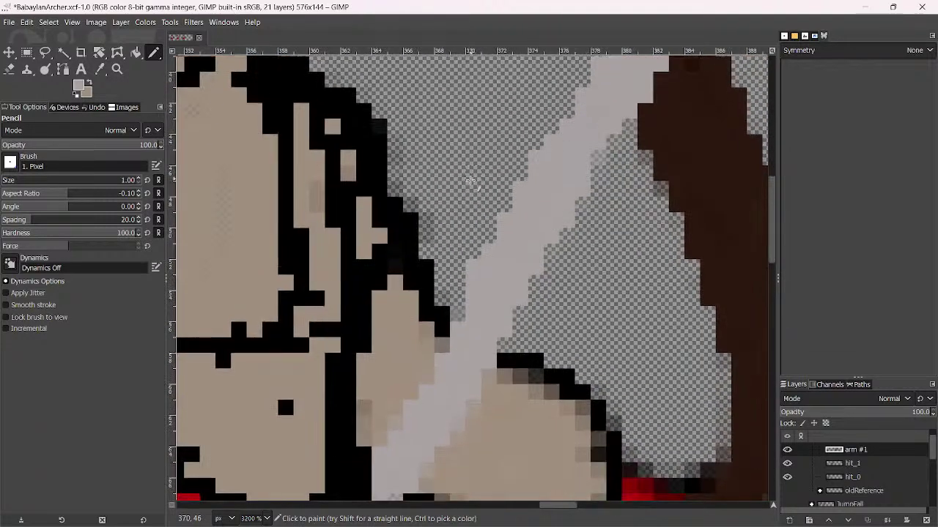
key("shift+e")
left_click(421, 208)
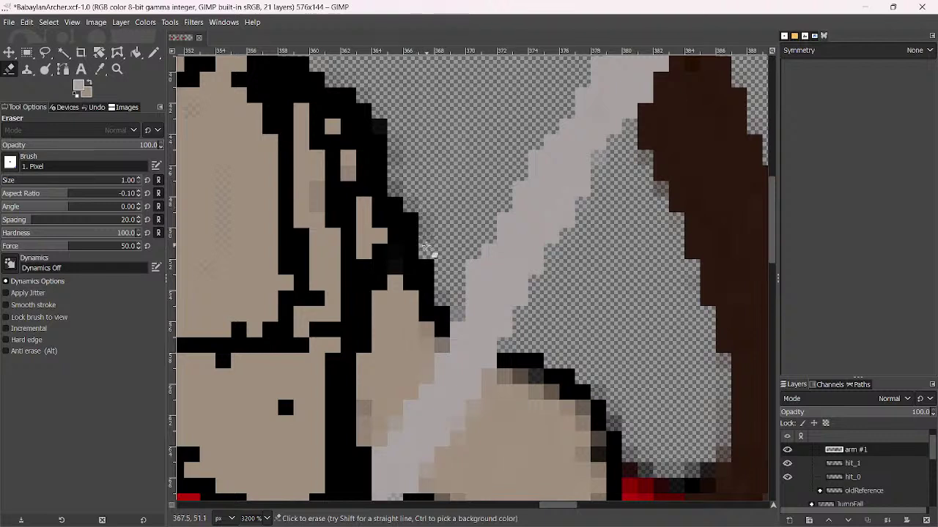
left_click(399, 176)
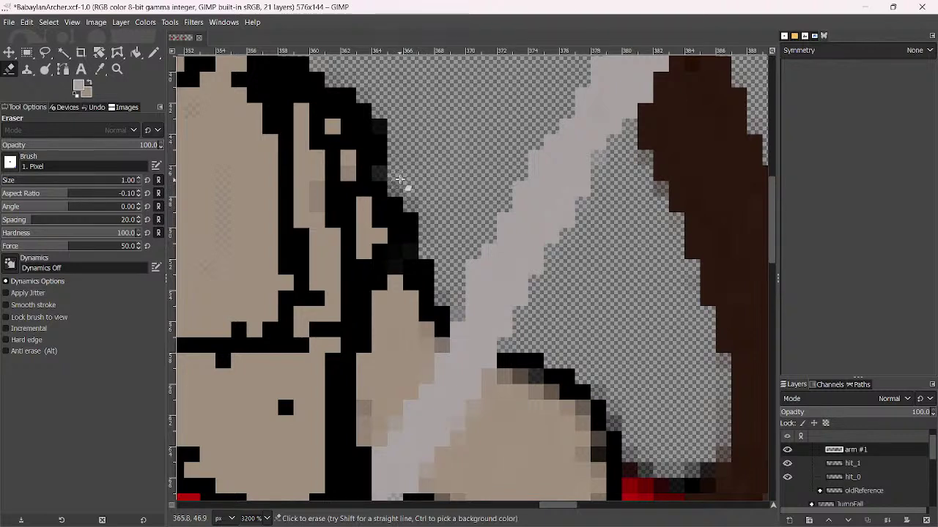
key("n")
left_click(377, 157, "ctrl")
left_click(380, 175)
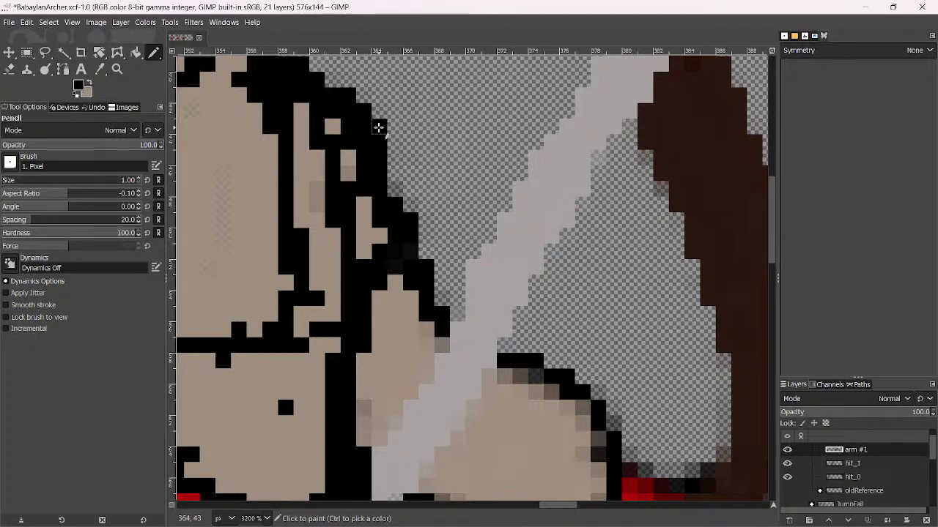
Add black pixels just inside the forearm's upper outline
scroll(393, 272, "down", 3)
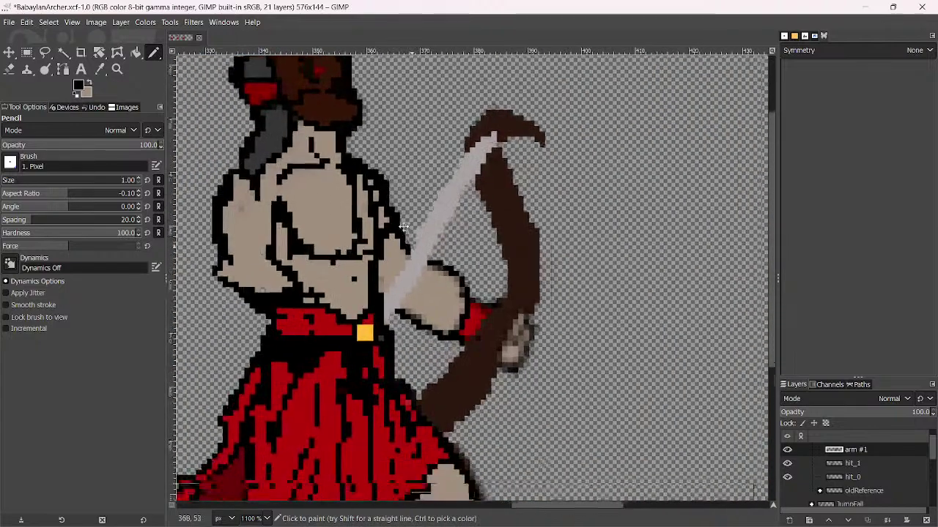
scroll(417, 209, "up", 3)
scroll(418, 209, "up", 1)
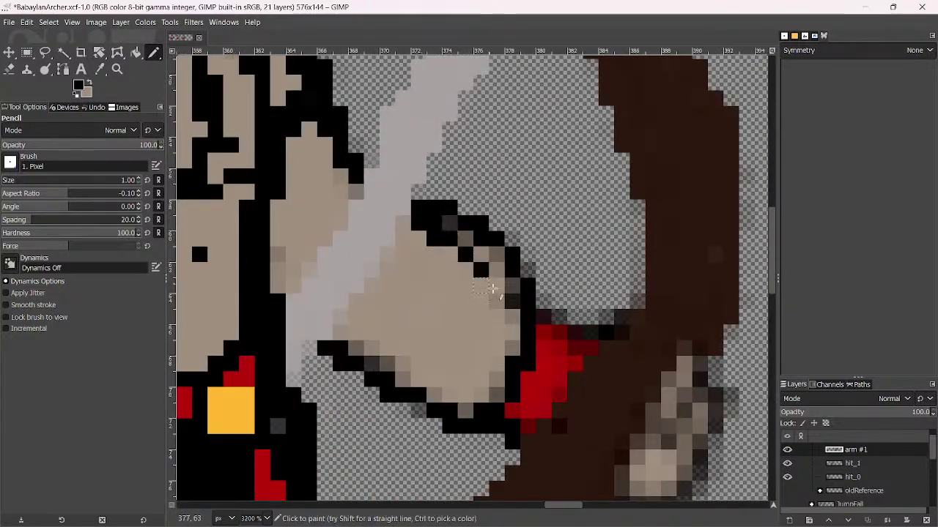
key("shift+w")
left_click_drag(518, 320, 509, 268)
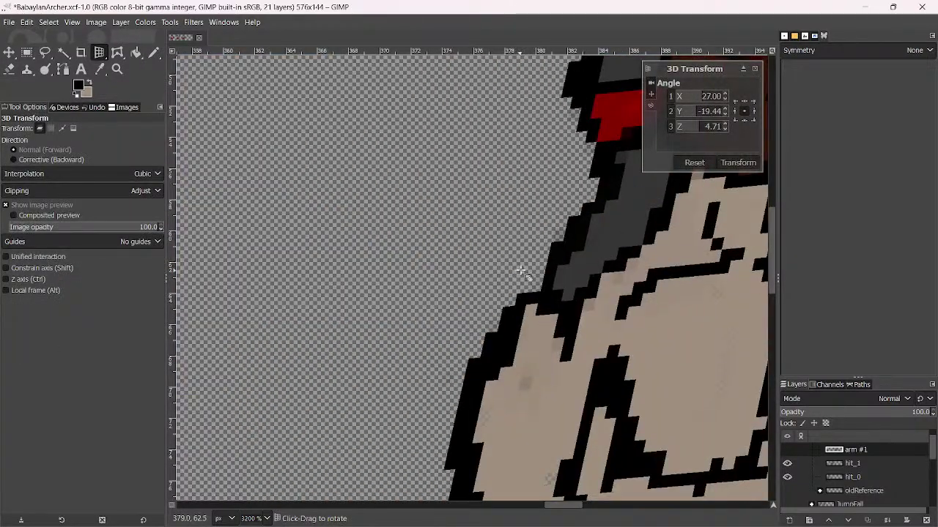
scroll(522, 271, "down", 6)
key("ctrl+z")
scroll(522, 271, "up", 3)
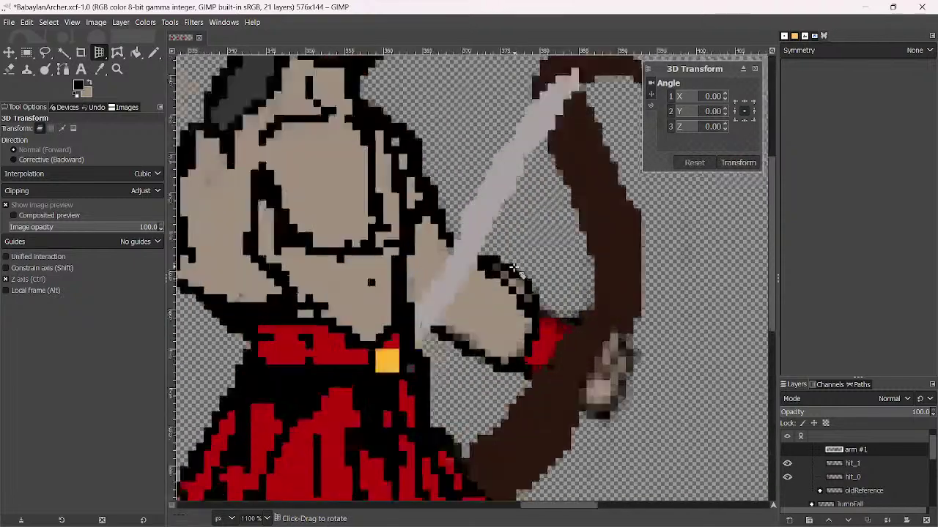
Erase the doubled outline and blurred pixels along the upper edge of the forearm on the arm #1 layer
scroll(513, 269, "up", 5)
key("shift+e")
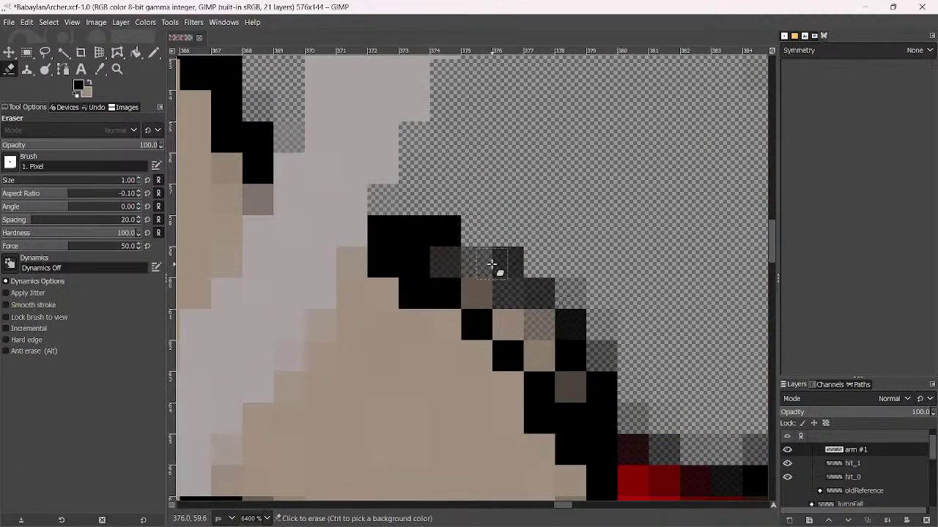
mouse_move(491, 263)
left_mouse_down()
mouse_move(451, 242)
mouse_move(479, 270)
mouse_move(493, 250)
mouse_move(519, 314)
mouse_move(509, 261)
mouse_move(557, 349)
mouse_move(547, 339)
mouse_move(543, 356)
mouse_move(566, 314)
mouse_move(576, 371)
mouse_move(585, 359)
mouse_move(621, 435)
mouse_move(685, 447)
mouse_move(637, 407)
left_mouse_up()
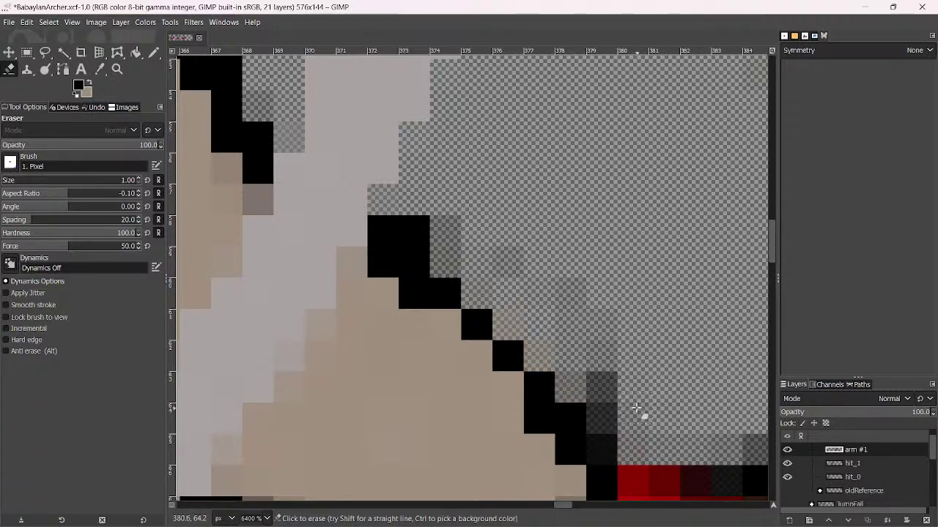
scroll(535, 366, "right", 3)
scroll(534, 367, "down", 1)
mouse_move(435, 329)
left_mouse_down()
mouse_move(432, 372)
mouse_move(426, 361)
left_mouse_up()
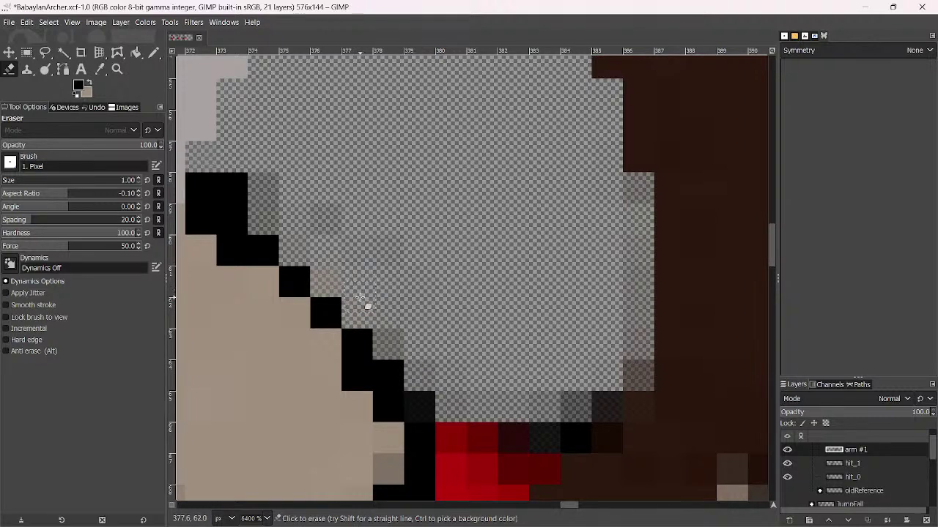
mouse_move(323, 211)
left_mouse_down()
mouse_move(282, 214)
mouse_move(272, 202)
left_mouse_up()
mouse_move(583, 345)
left_mouse_down()
mouse_move(578, 400)
mouse_move(418, 392)
mouse_move(431, 394)
mouse_move(400, 340)
left_mouse_up()
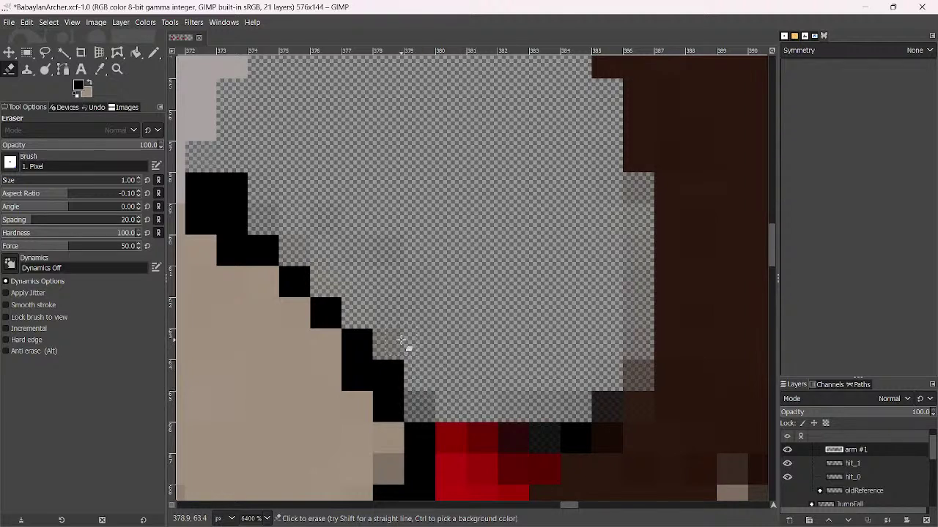
left_click(430, 394)
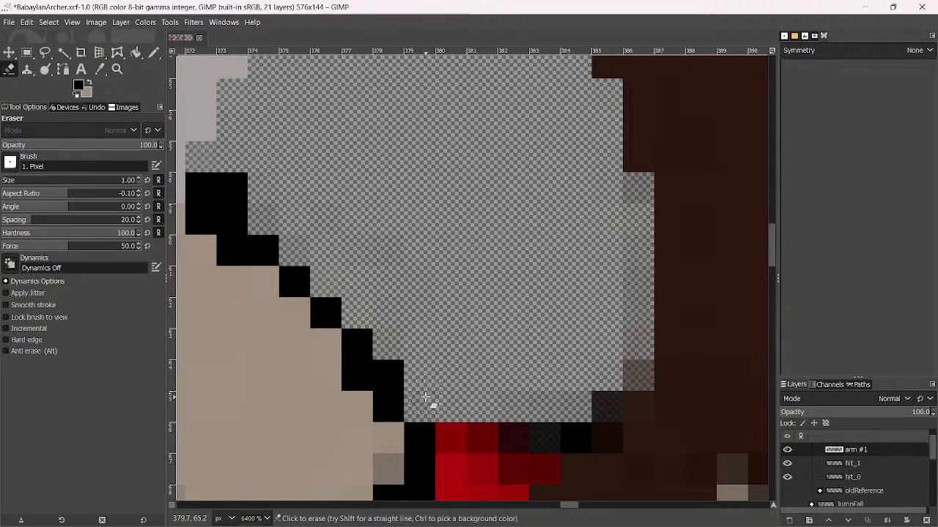
Erase the semi-transparent fringe pixels along the bow's inner edge down to the wristband
left_click(626, 368)
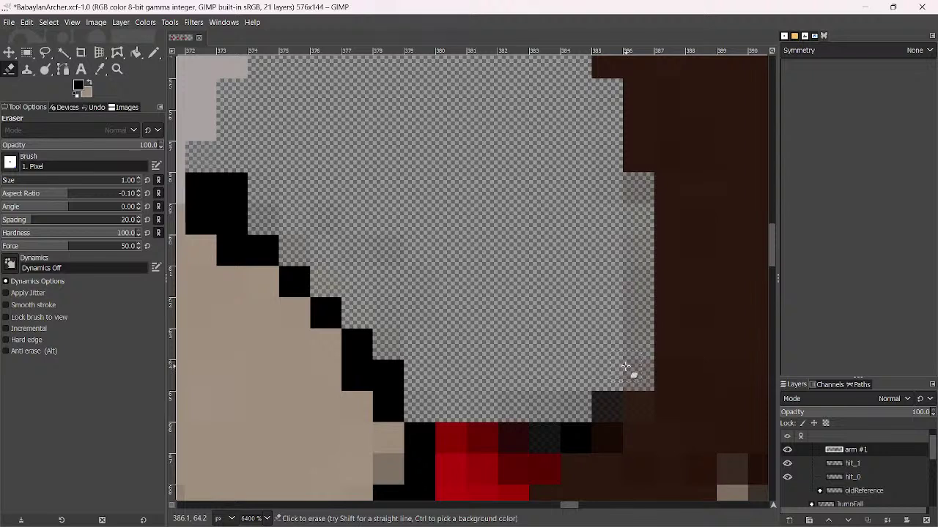
left_click(634, 207)
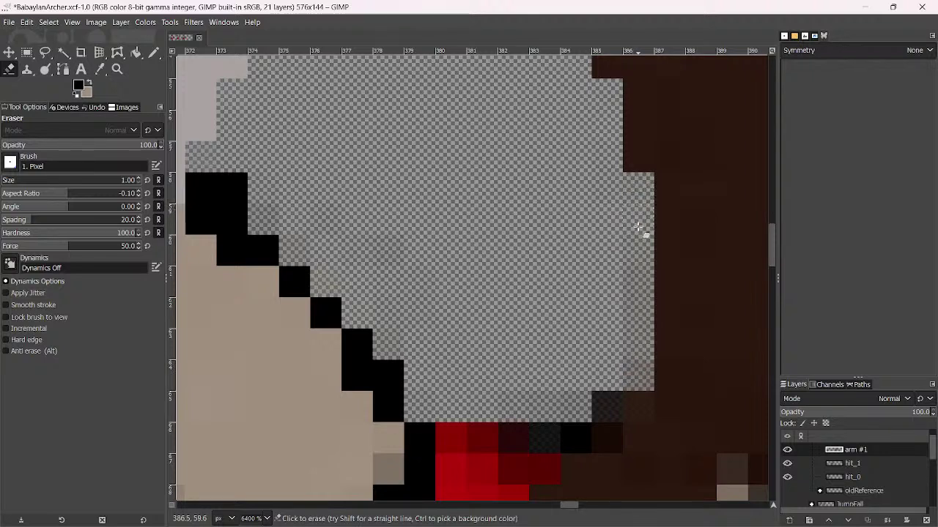
left_click(636, 362)
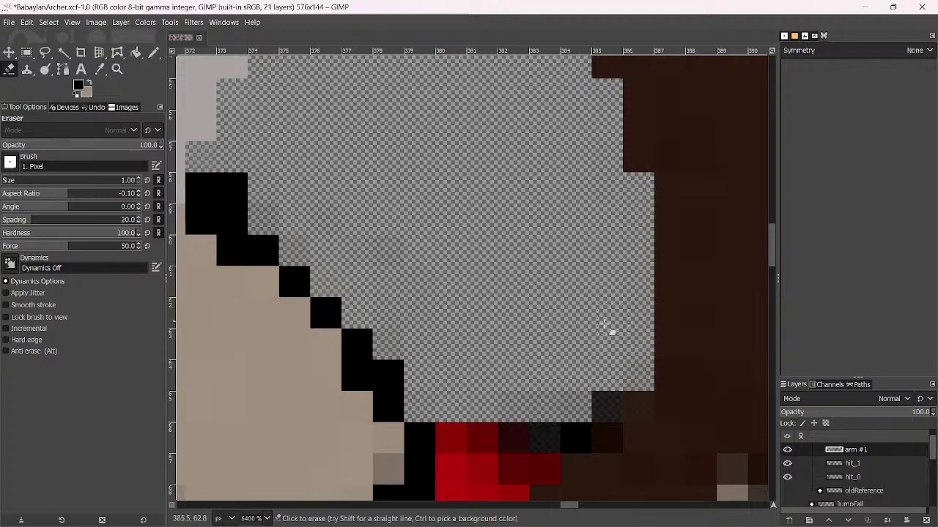
left_click(599, 401)
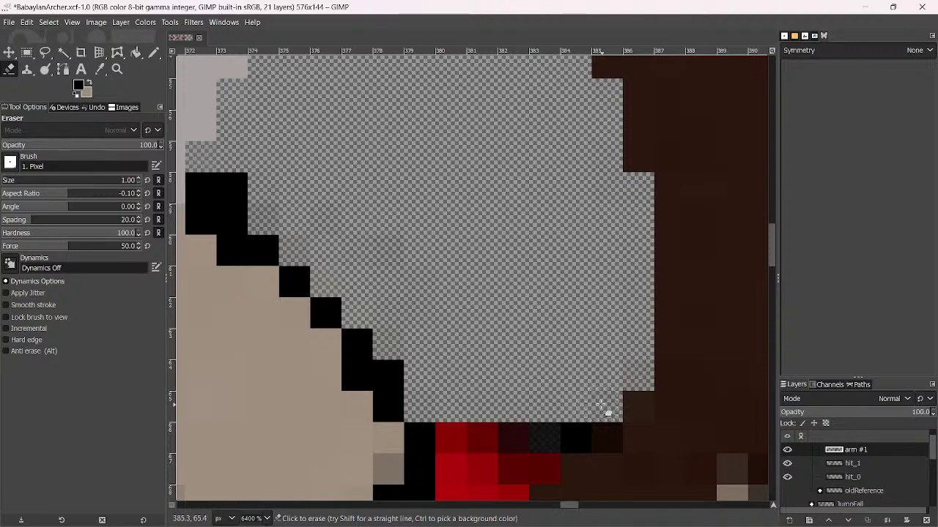
scroll(635, 373, "down", 6)
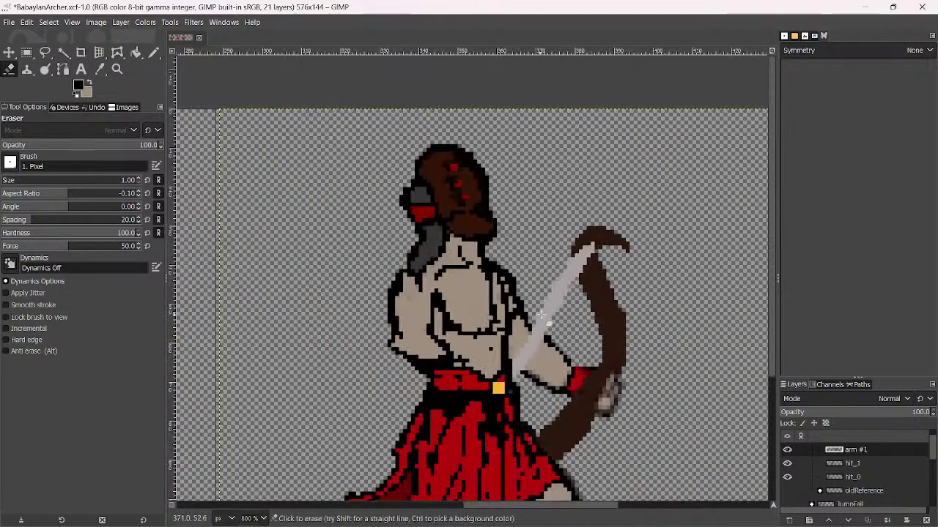
Pencil a black outline across the top of the red wristband from the forearm to the bow
left_click(154, 53)
scroll(607, 418, "up", 6)
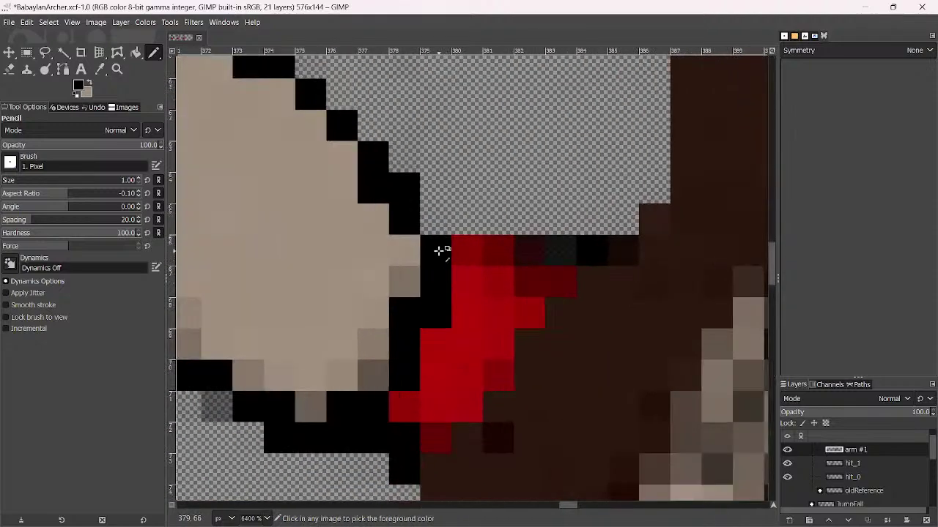
mouse_move(438, 251)
left_mouse_down()
mouse_move(479, 251)
mouse_move(537, 278)
mouse_move(505, 256)
mouse_move(603, 258)
left_mouse_up()
scroll(609, 260, "down", 5)
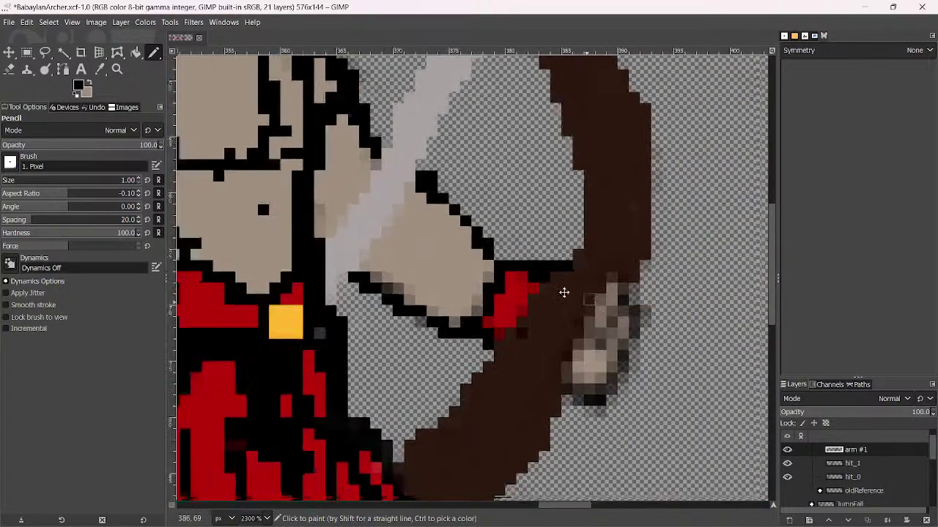
Outline the hand gripping the bow in black and fill its fingers with the sampled grayish skin tone
scroll(561, 291, "up", 4)
mouse_move(523, 235)
left_mouse_down()
mouse_move(536, 260)
mouse_move(504, 326)
mouse_move(440, 333)
left_mouse_up()
mouse_move(508, 199)
left_mouse_down()
mouse_move(530, 220)
mouse_move(550, 304)
mouse_move(501, 427)
mouse_move(478, 445)
mouse_move(410, 427)
mouse_move(511, 443)
left_mouse_up()
left_click_drag(575, 292, 559, 272)
left_click(498, 260, "ctrl")
mouse_move(485, 293)
left_mouse_down()
mouse_move(464, 307)
mouse_move(507, 285)
mouse_move(487, 246)
left_mouse_up()
mouse_move(465, 356)
left_mouse_down()
mouse_move(445, 369)
mouse_move(428, 394)
mouse_move(430, 385)
mouse_move(450, 396)
left_mouse_up()
mouse_move(481, 425)
left_mouse_down()
mouse_move(497, 378)
mouse_move(508, 379)
mouse_move(506, 357)
mouse_move(452, 383)
left_mouse_up()
scroll(477, 324, "down", 5)
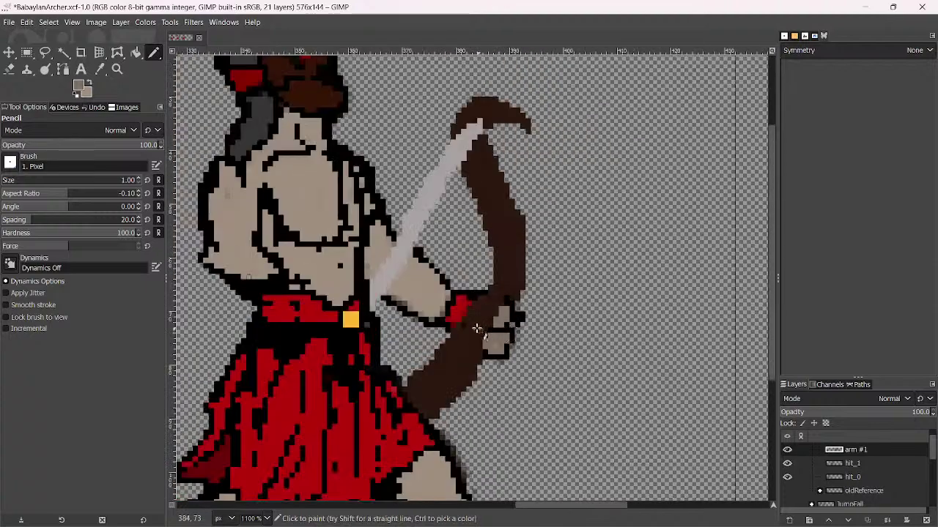
Erase the excess outline pixels between the top of the wristband and the bow
scroll(464, 318, "up", 4)
key("shift+e")
left_click(506, 235)
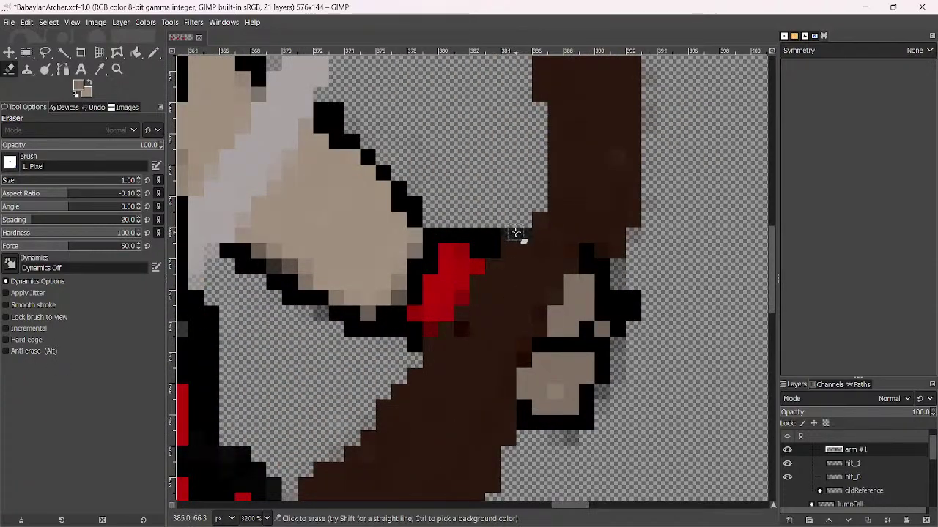
left_click(517, 233)
left_click(505, 239)
left_click(492, 236)
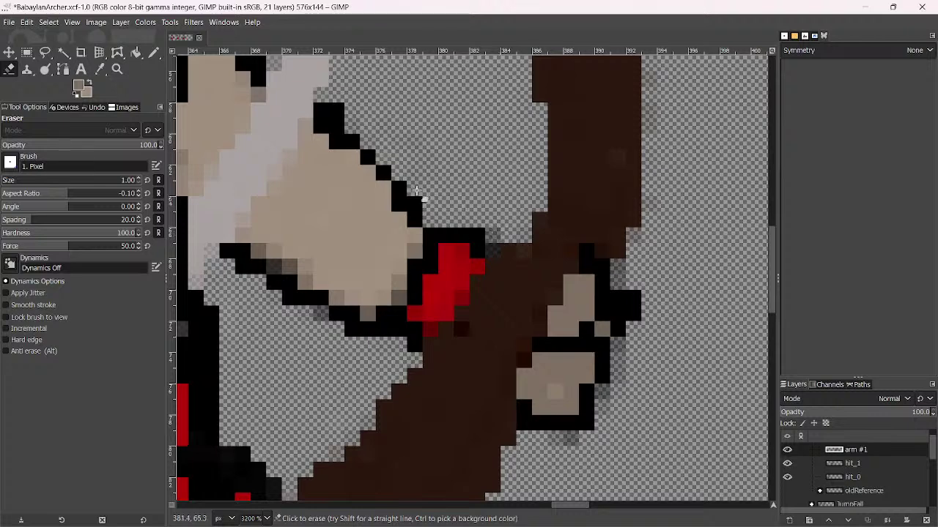
Add black outline pixels where the upper forearm meets the wristband and at the band's end near the bow
left_click(153, 52)
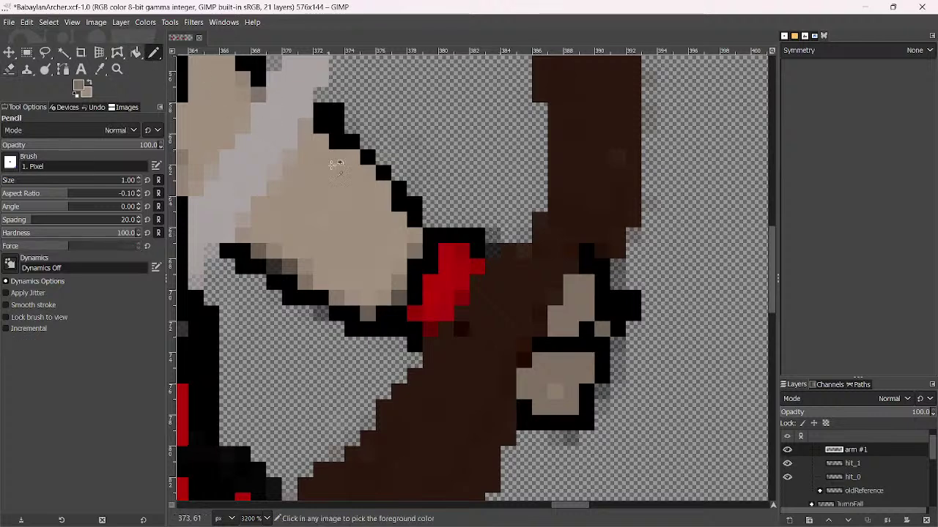
left_click(408, 205, "ctrl")
left_click(431, 220)
left_click(492, 235)
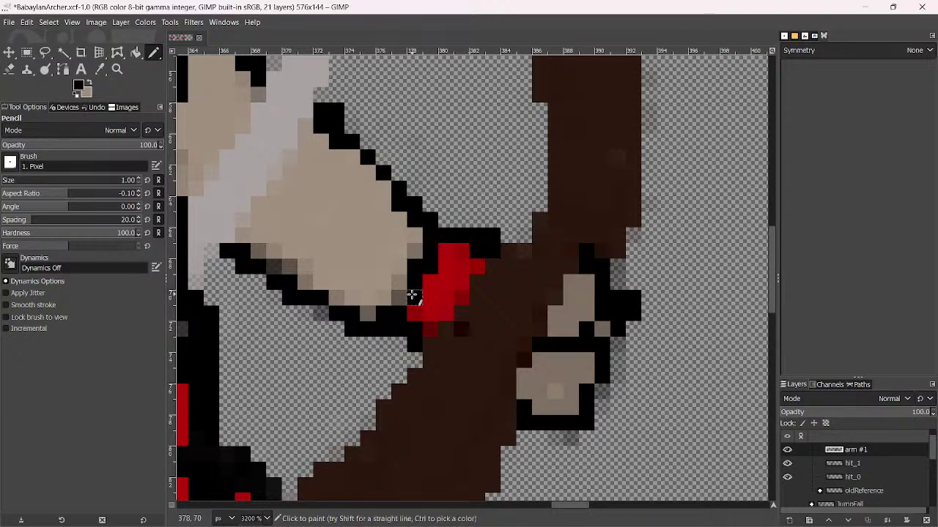
Even out the forearm's lower shading with its skin tone and redraw the black lower outline toward the wristband
left_click(400, 286, "ctrl")
mouse_move(399, 286)
left_mouse_down()
mouse_move(376, 296)
mouse_move(365, 312)
mouse_move(344, 305)
mouse_move(264, 254)
mouse_move(308, 268)
left_mouse_up()
left_click(296, 298, "ctrl")
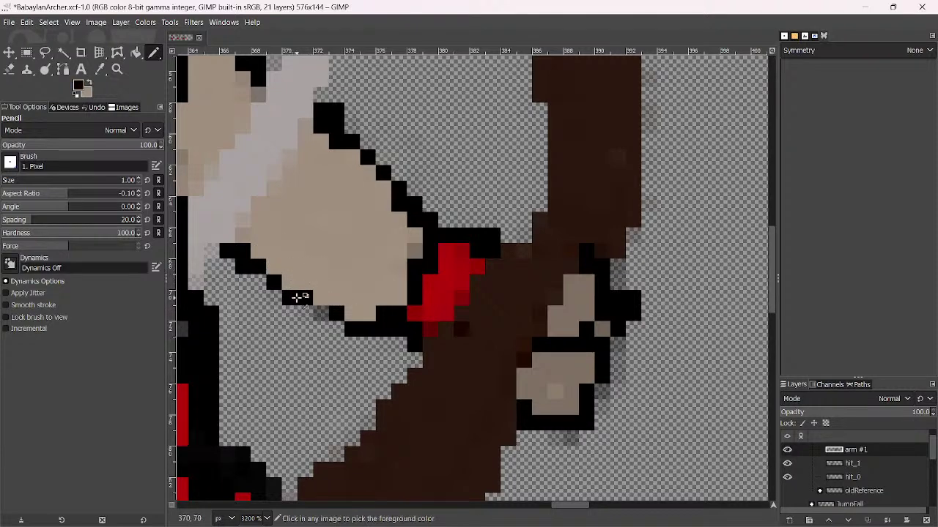
left_click(322, 314)
left_click(335, 327)
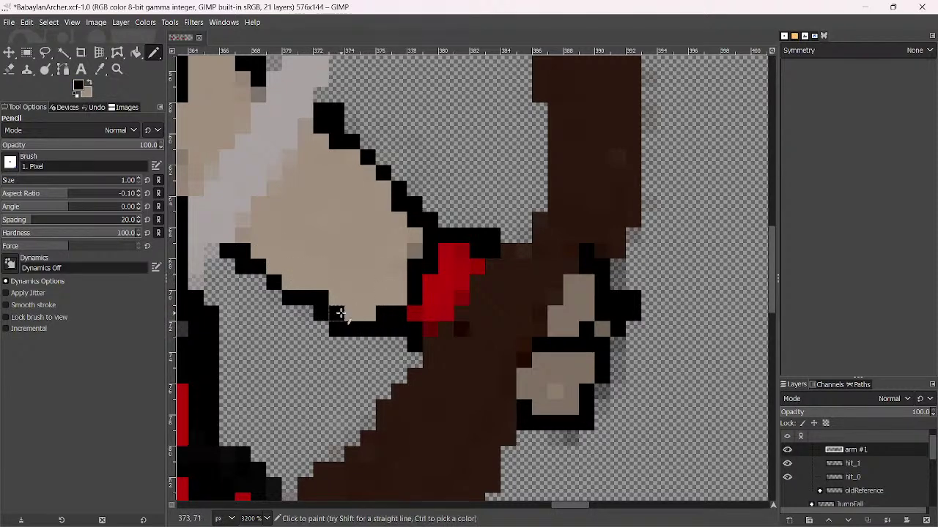
mouse_move(320, 299)
left_mouse_down()
mouse_move(343, 331)
mouse_move(381, 335)
mouse_move(315, 321)
mouse_move(384, 330)
mouse_move(325, 329)
mouse_move(320, 320)
mouse_move(333, 318)
mouse_move(307, 315)
left_mouse_up()
key("shift+e")
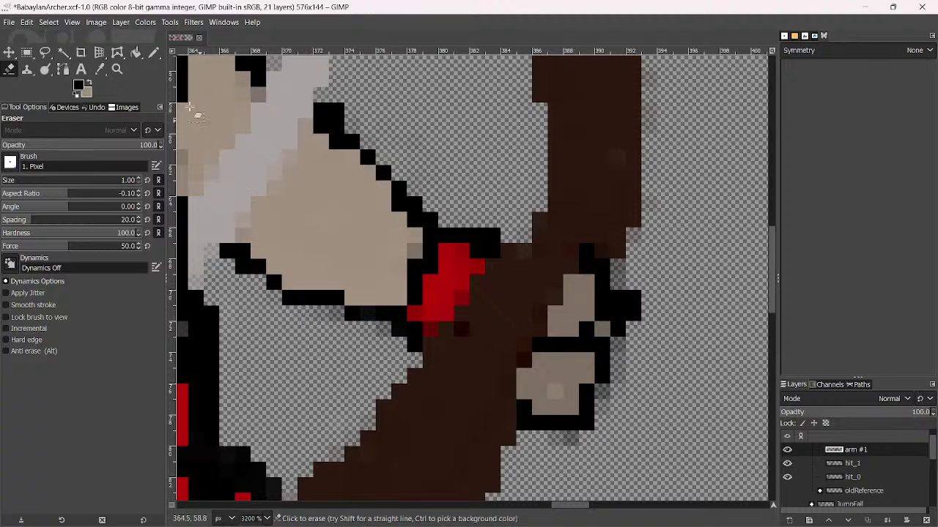
key("n")
left_click(351, 297)
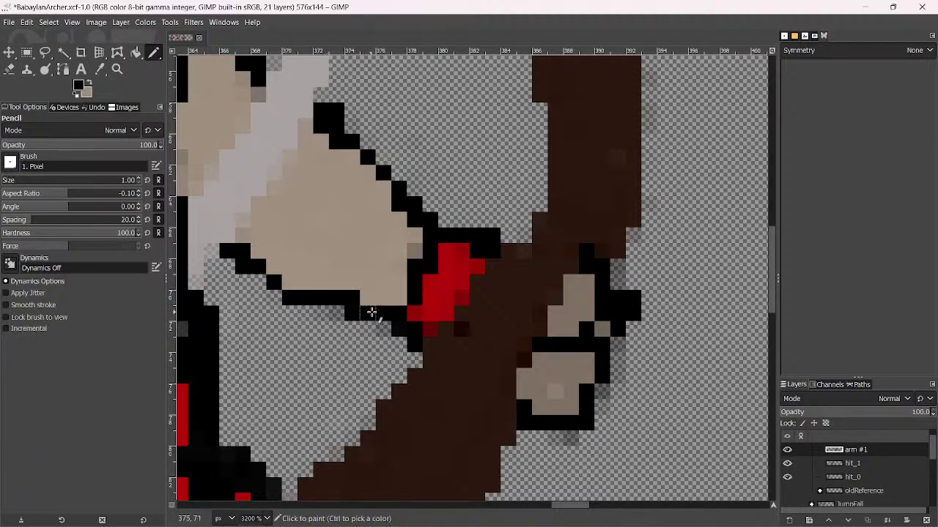
Fill the wristband's darker pixels with its own red and sample the skin tone beside the band
left_click(415, 314, "ctrl")
mouse_move(415, 314)
left_mouse_down()
mouse_move(431, 327)
mouse_move(476, 268)
left_mouse_up()
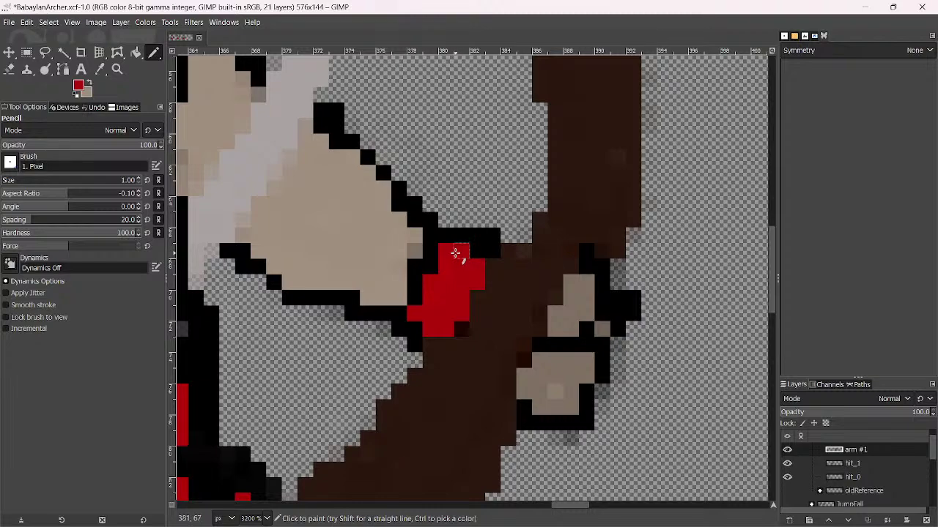
left_click(414, 251, "ctrl")
scroll(415, 251, "down", 8)
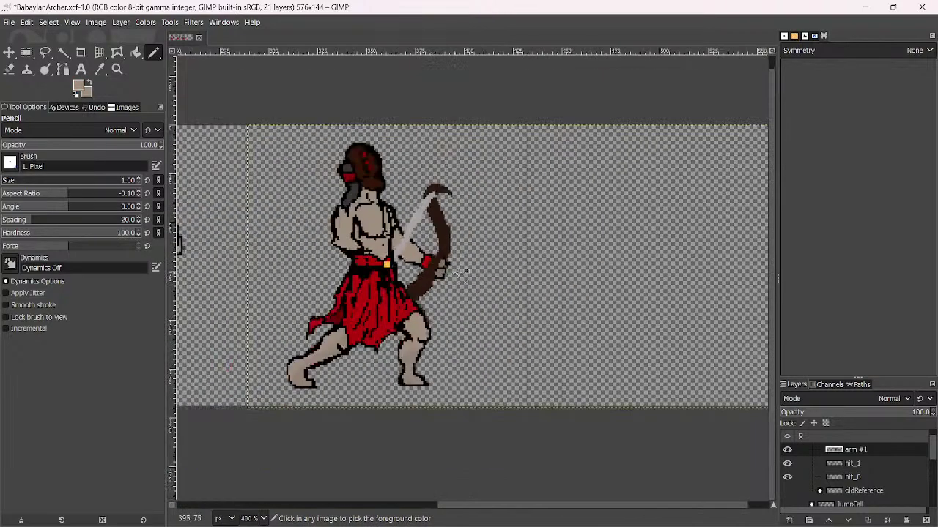
Erase the faint gray pixels around the outside of the hand's outline
scroll(421, 274, "up", 7)
scroll(421, 274, "up", 1)
key("shift+e")
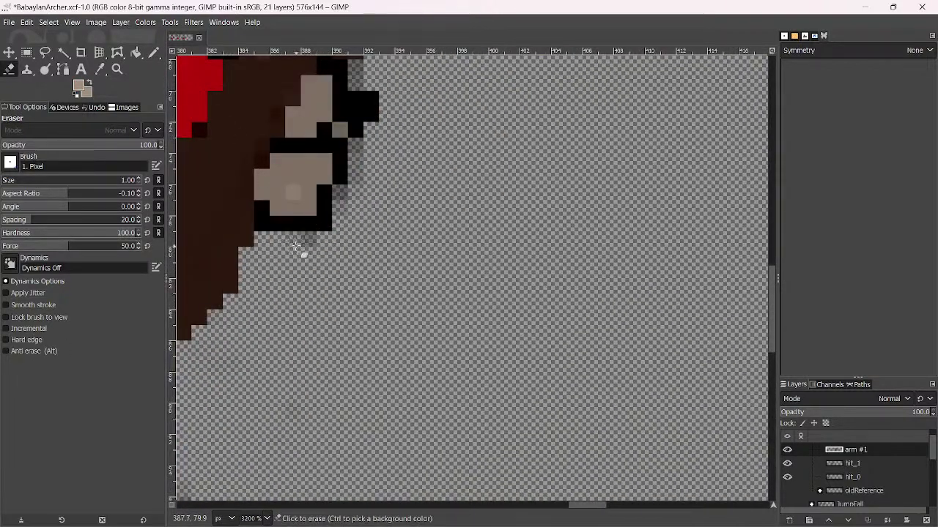
scroll(295, 251, "up", 5)
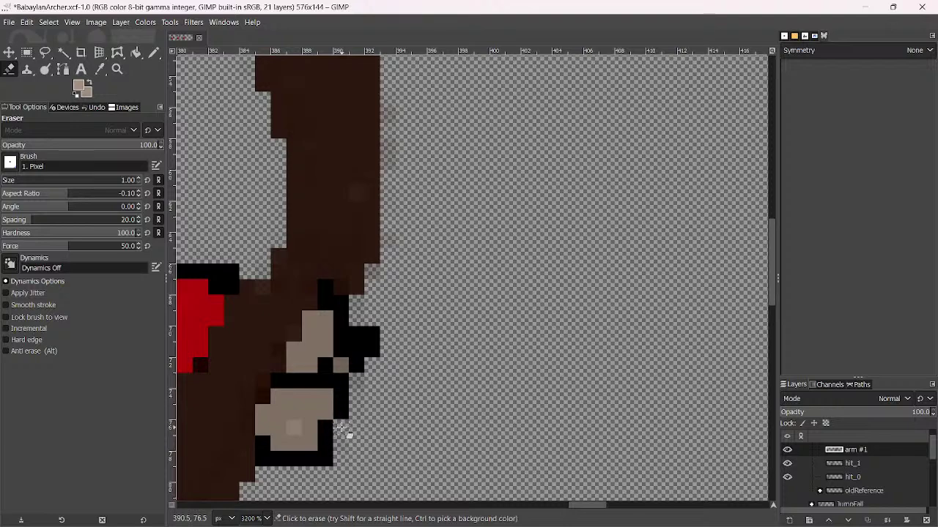
Add black to the knuckle outline at the hand's outer side and erase the faint pixel at the bow's edge above it
key("n")
scroll(338, 392, "up", 2, "ctrl")
left_click(350, 380, "ctrl")
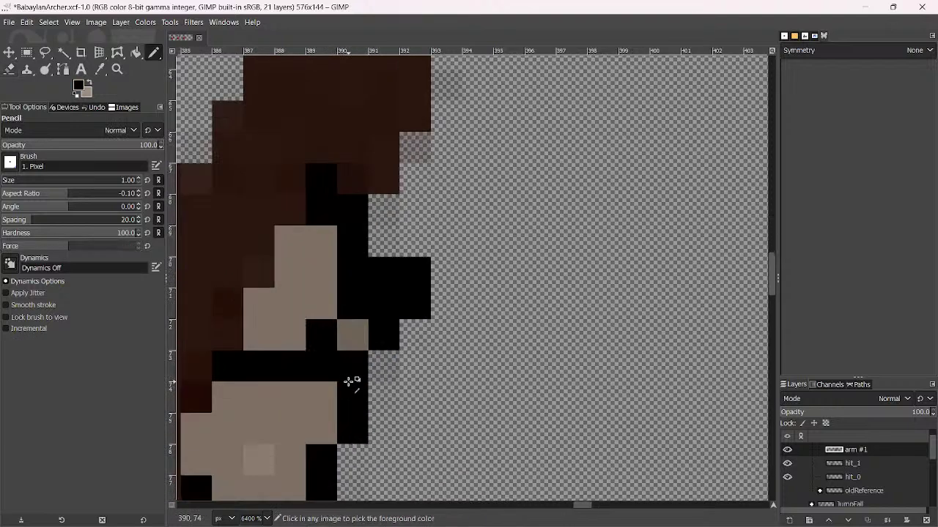
left_click(385, 339)
key("shift+e")
left_click(416, 150)
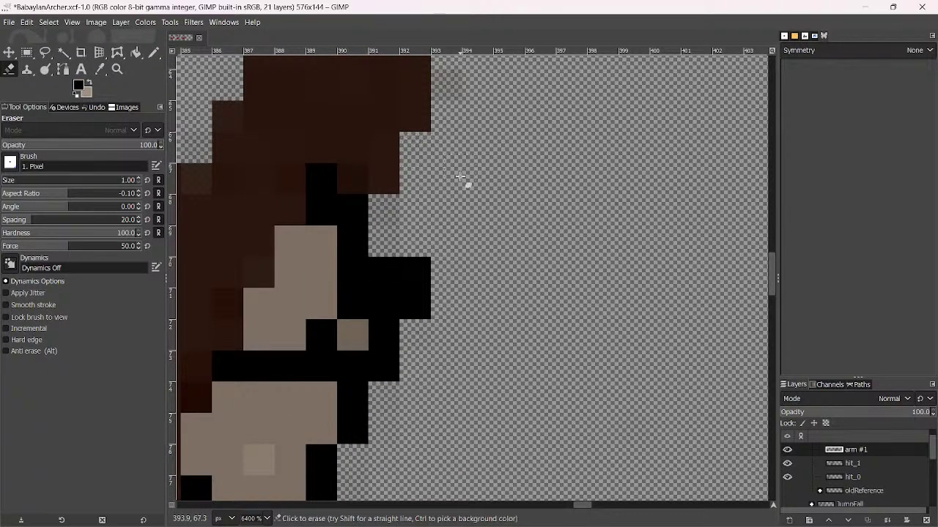
Pencil a short black vertical stroke on the bow's outer side above the hand
scroll(460, 177, "up", 4)
scroll(460, 178, "right", 2)
key("n")
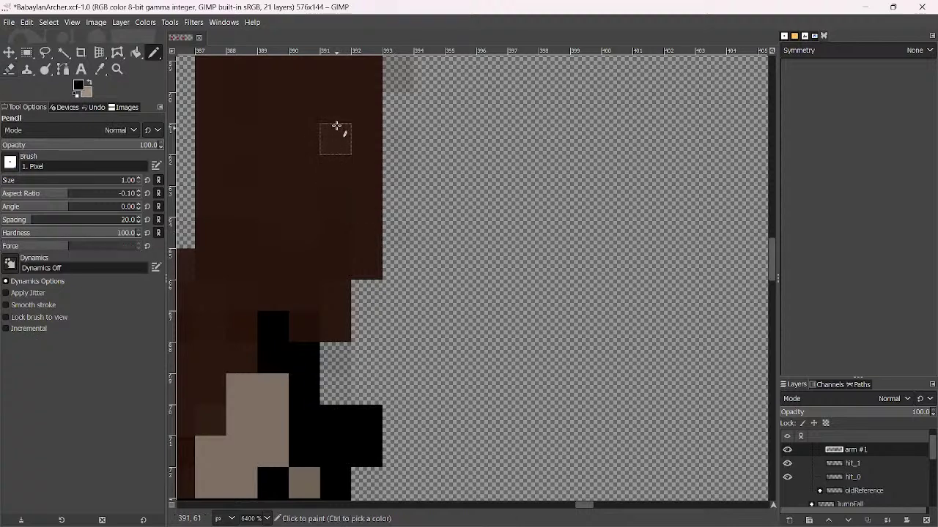
left_click_drag(337, 105, 339, 178)
scroll(366, 244, "down", 4, "ctrl")
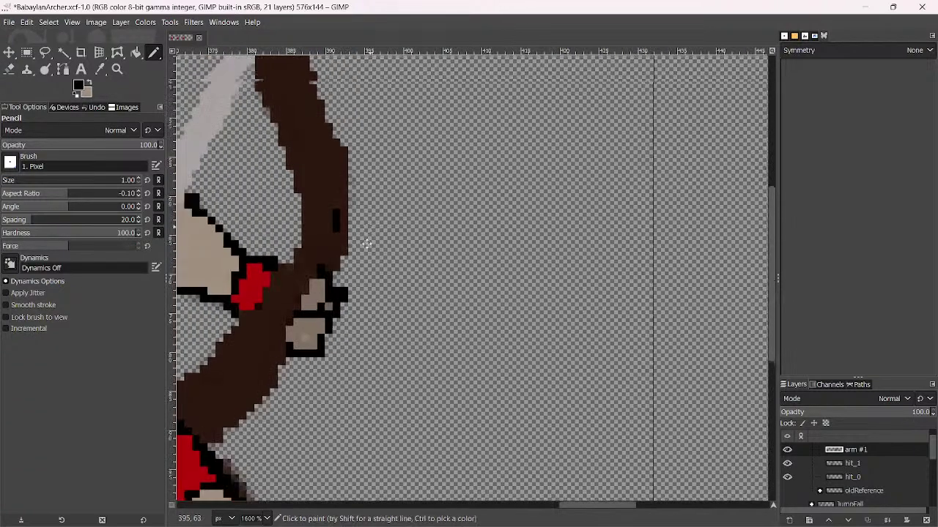
scroll(366, 244, "up", 2, "ctrl")
Erase the faint stray pixels along the bow's outer edge
key("shift+e")
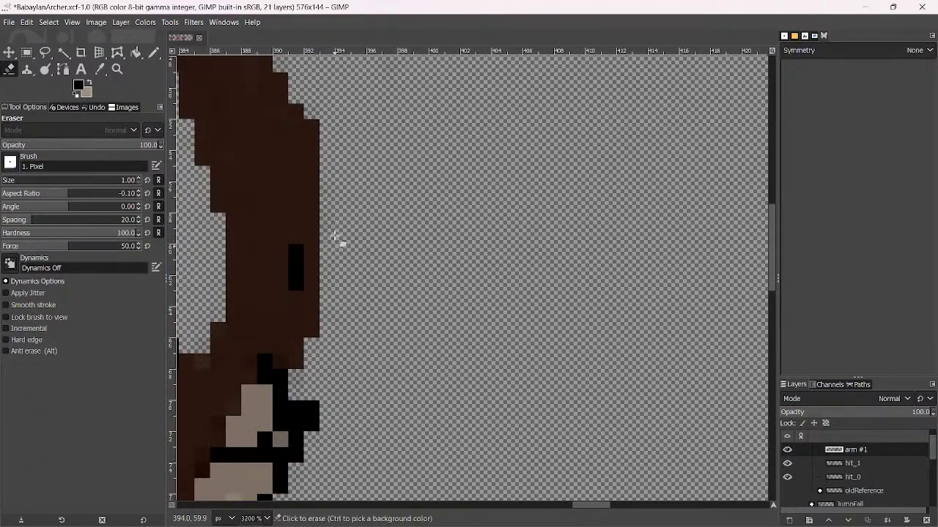
scroll(331, 308, "down", 2, "ctrl")
scroll(310, 299, "up", 2, "ctrl")
Paint over the bow's black mark and the uneven pixels above the hand with the bow's dark brown
left_click(289, 315, "ctrl")
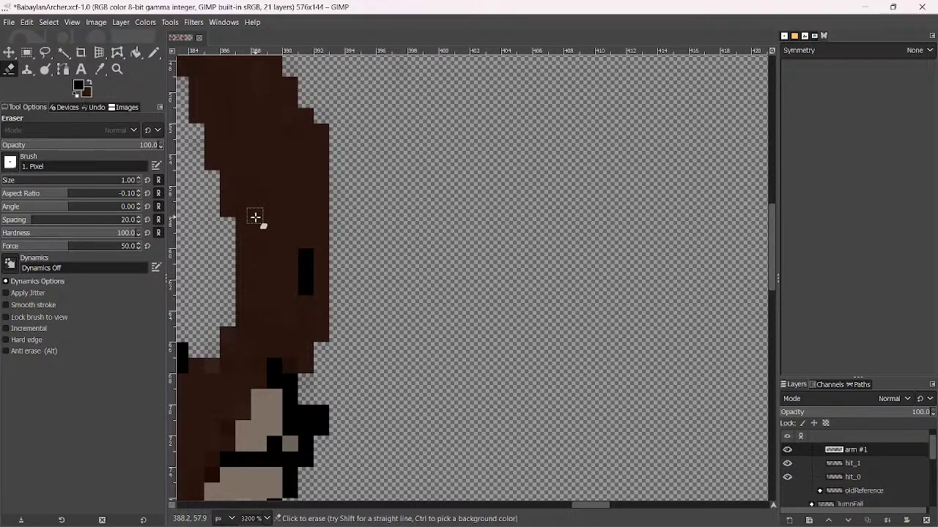
key("n")
left_click_drag(300, 319, 307, 295)
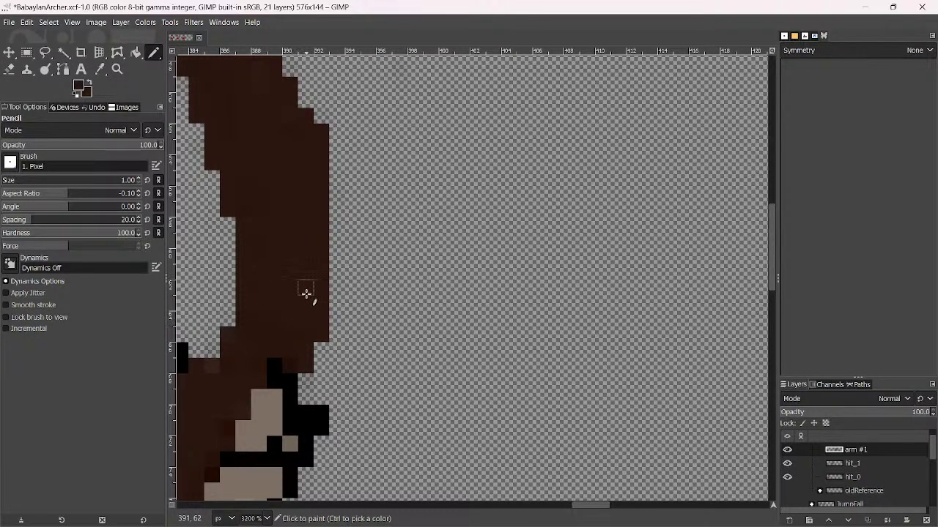
mouse_move(213, 361)
left_mouse_down()
mouse_move(240, 317)
mouse_move(225, 350)
mouse_move(243, 293)
left_mouse_up()
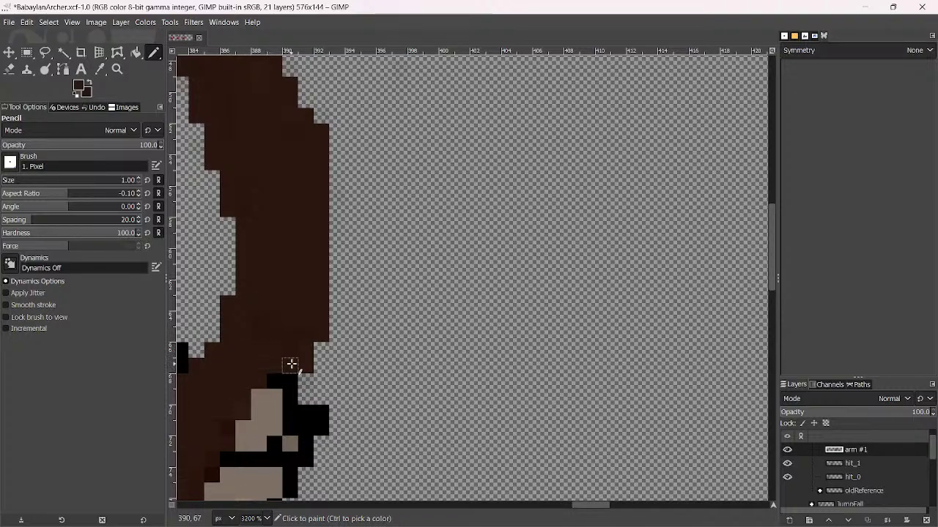
Pencil a black outline along the upper fingers where they meet the bow
scroll(272, 366, "down", 1, "ctrl")
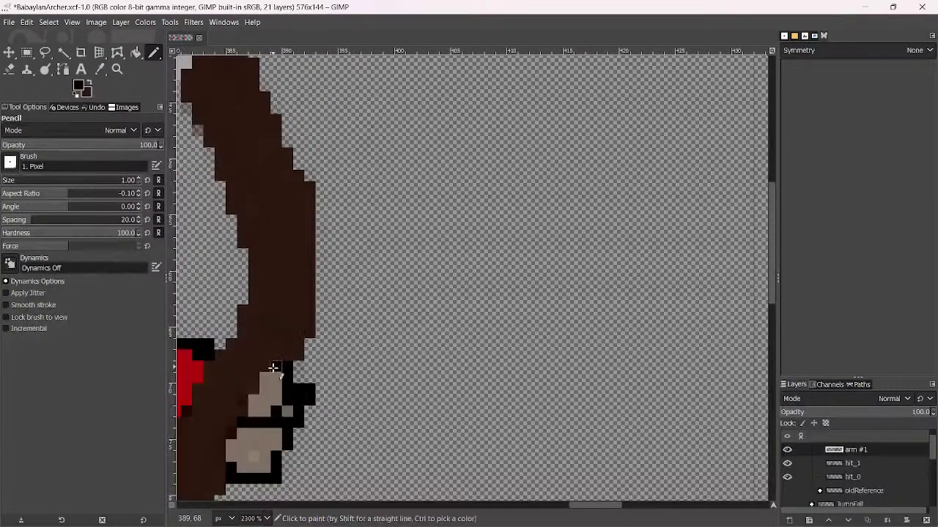
left_click_drag(271, 370, 242, 414)
scroll(270, 390, "down", 6, "ctrl")
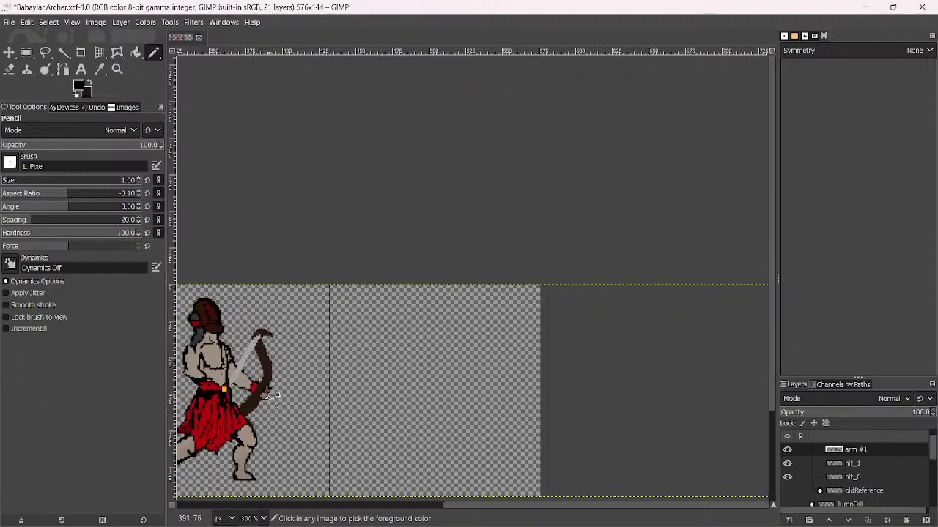
Save the image and rename the arm #1 layer to hit_3
key("ctrl+s")
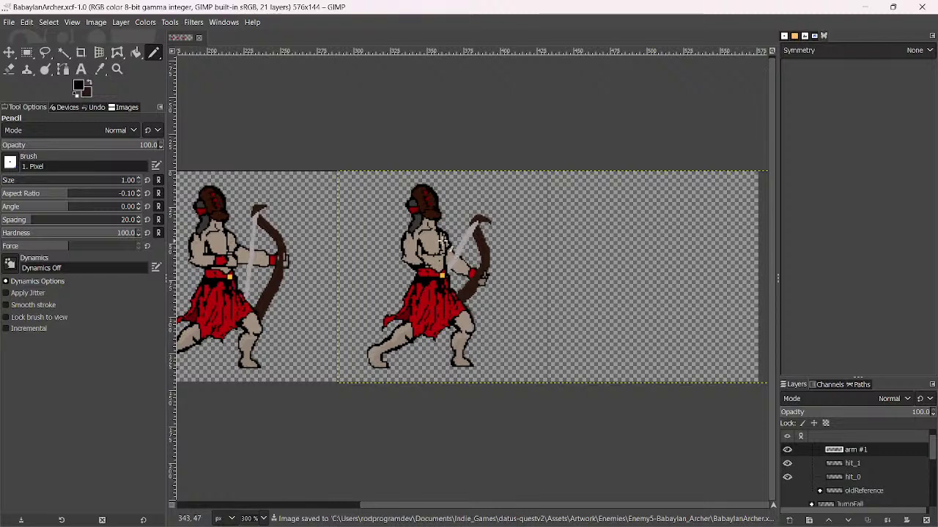
double_click(859, 449)
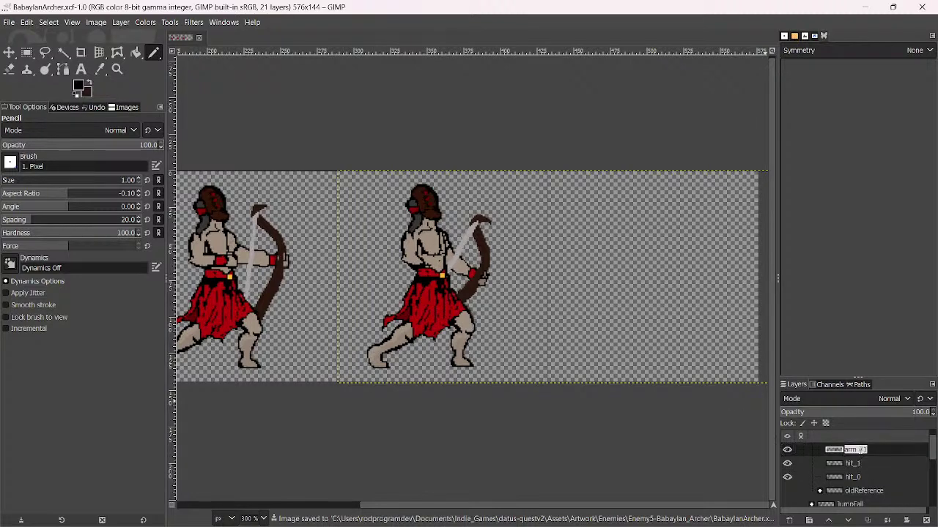
type("hit_")
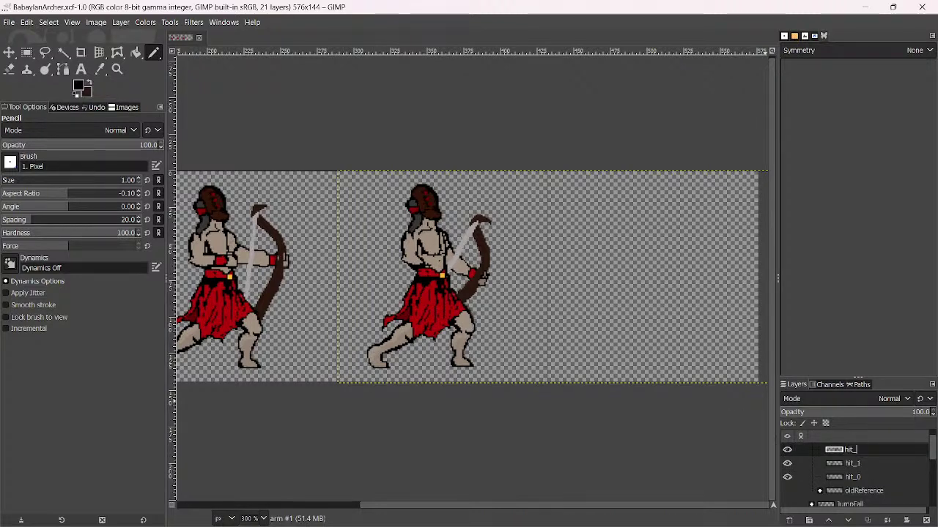
type("3")
key("Return")
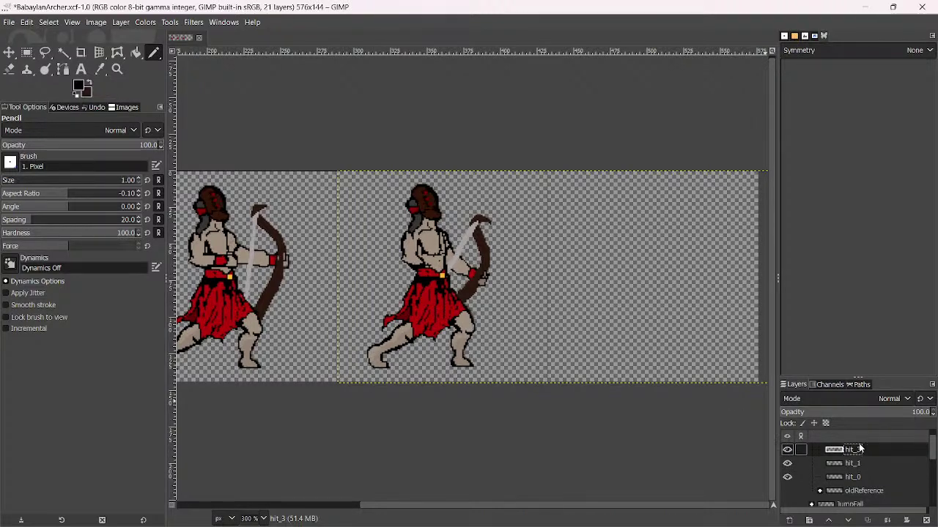
Duplicate the hit_3 layer, hide the copy and make hit_3 the active layer
left_click(867, 520)
key("m")
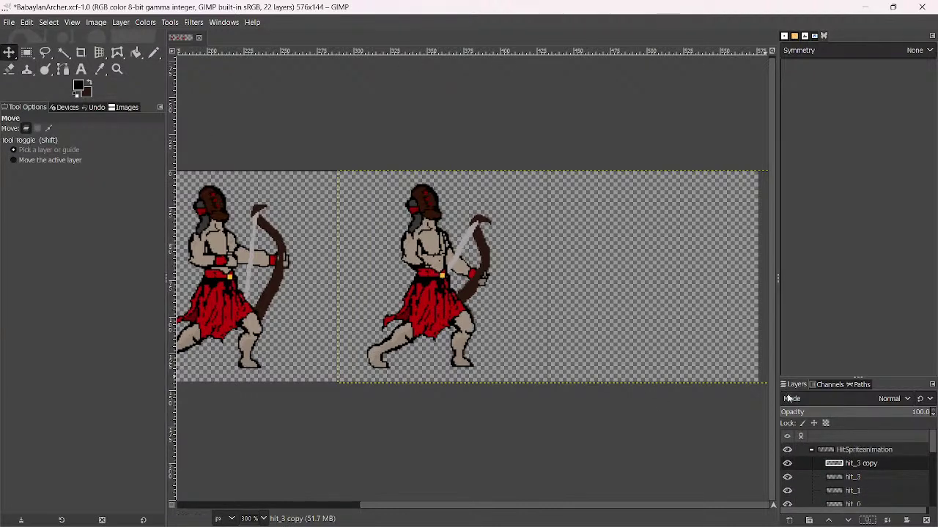
left_click(835, 477)
left_click(787, 463)
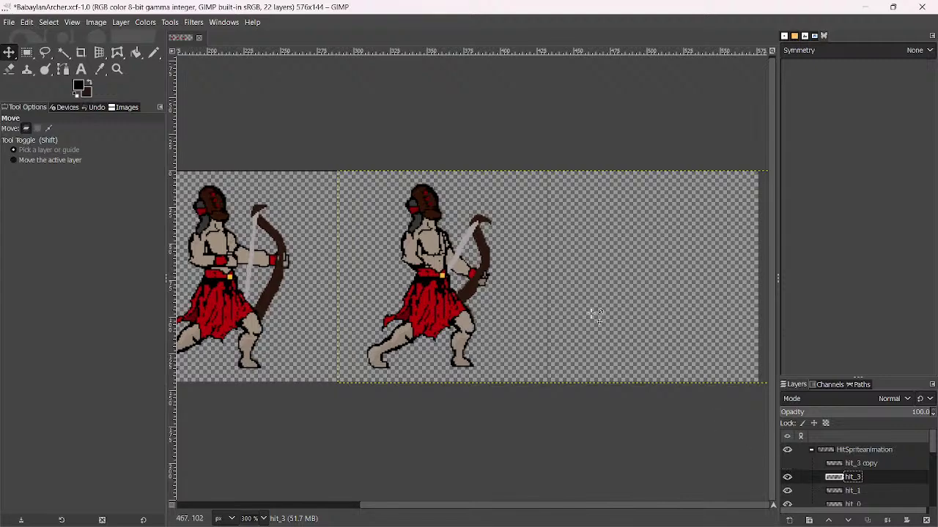
Pencil a red wristband with black edges at the end of the rear forearm, over the belt's back part
scroll(452, 270, "up", 6)
scroll(452, 270, "down", 2)
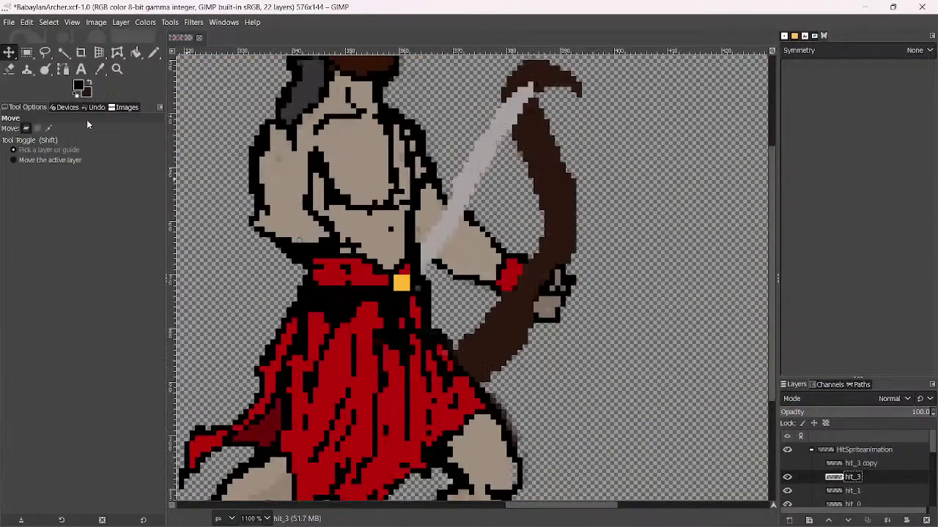
left_click(154, 54)
scroll(322, 231, "up", 2)
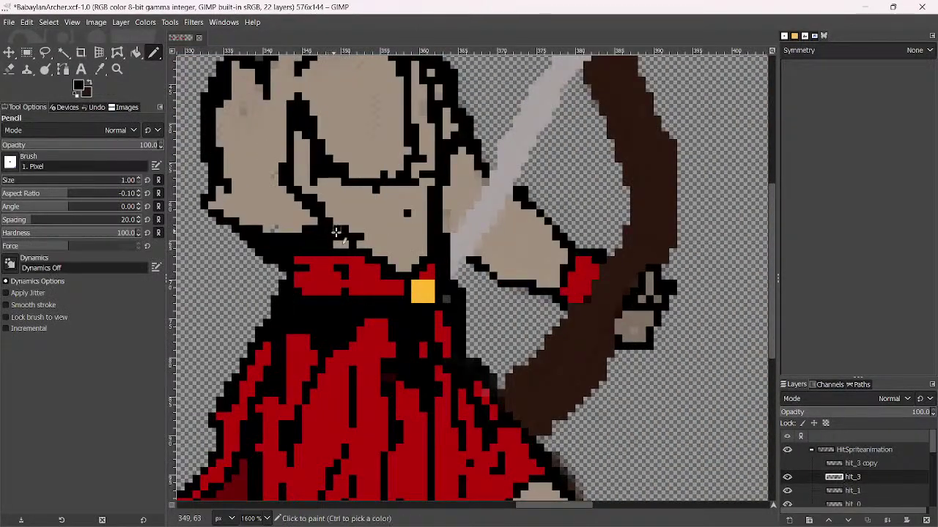
mouse_move(319, 270)
left_mouse_down()
mouse_move(289, 268)
mouse_move(325, 283)
mouse_move(340, 277)
left_mouse_up()
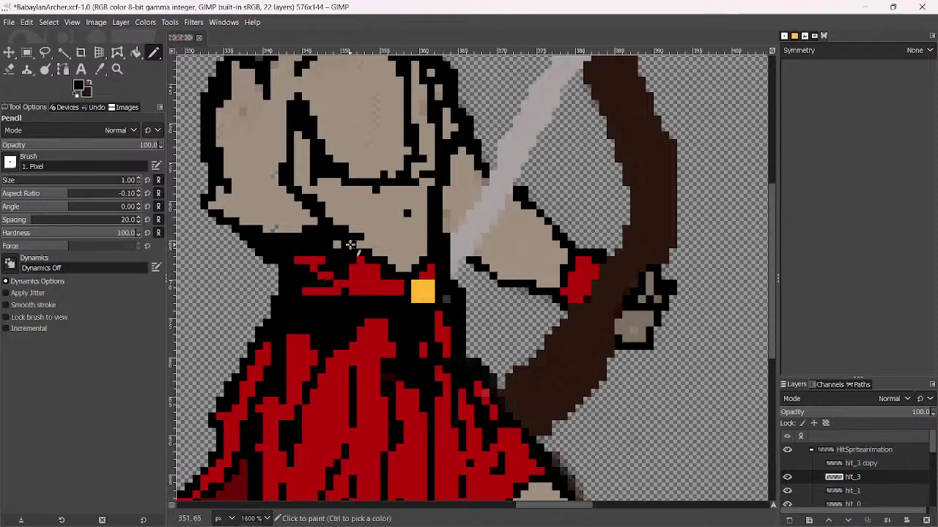
left_click(315, 265, "ctrl")
mouse_move(333, 240)
left_mouse_down()
mouse_move(301, 257)
mouse_move(330, 245)
mouse_move(326, 266)
mouse_move(345, 238)
mouse_move(378, 266)
mouse_move(351, 299)
mouse_move(317, 291)
left_mouse_up()
left_click(346, 239, "ctrl")
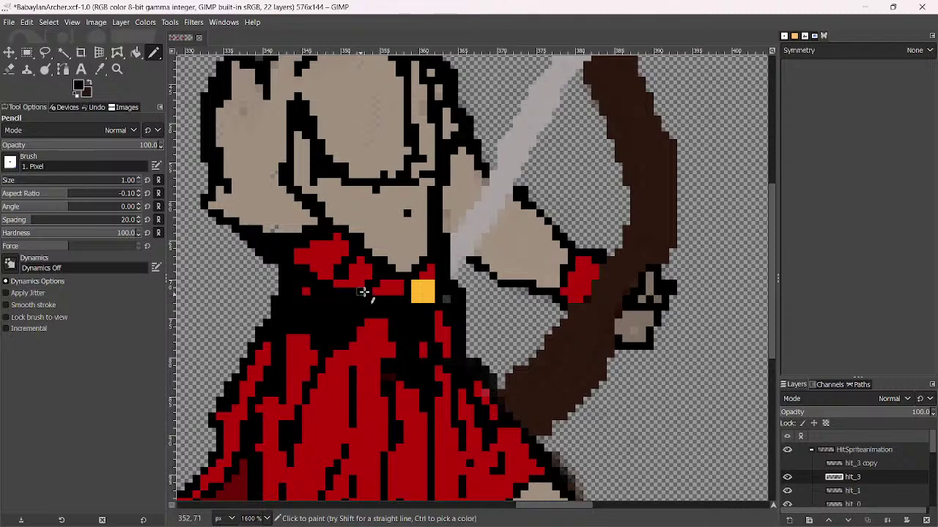
Paint a skin-colored hand beside the new wristband and outline it in black over the belt
left_click(402, 246, "ctrl")
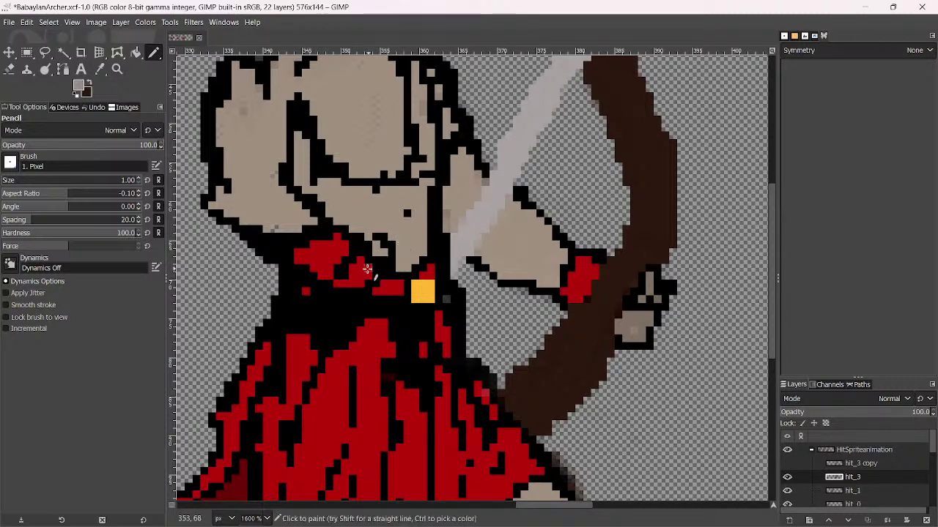
left_click_drag(362, 286, 362, 268)
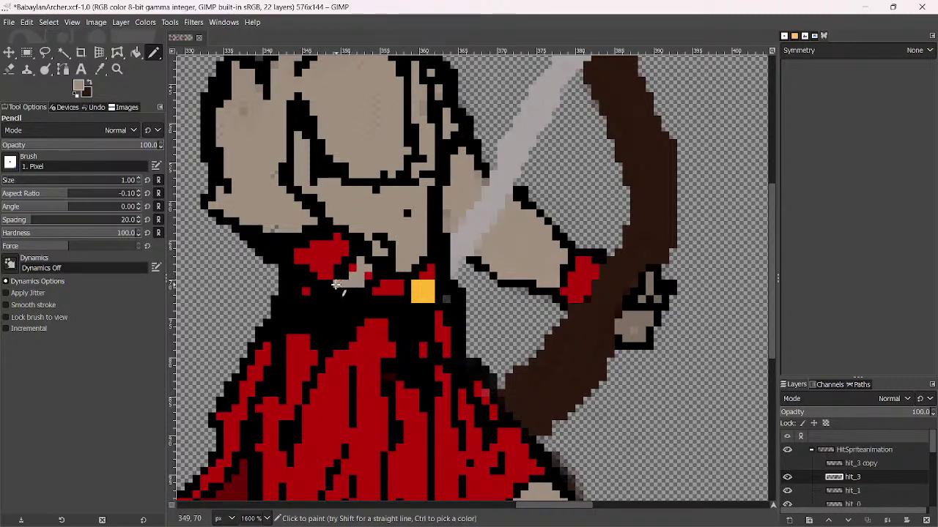
left_click(376, 237, "ctrl")
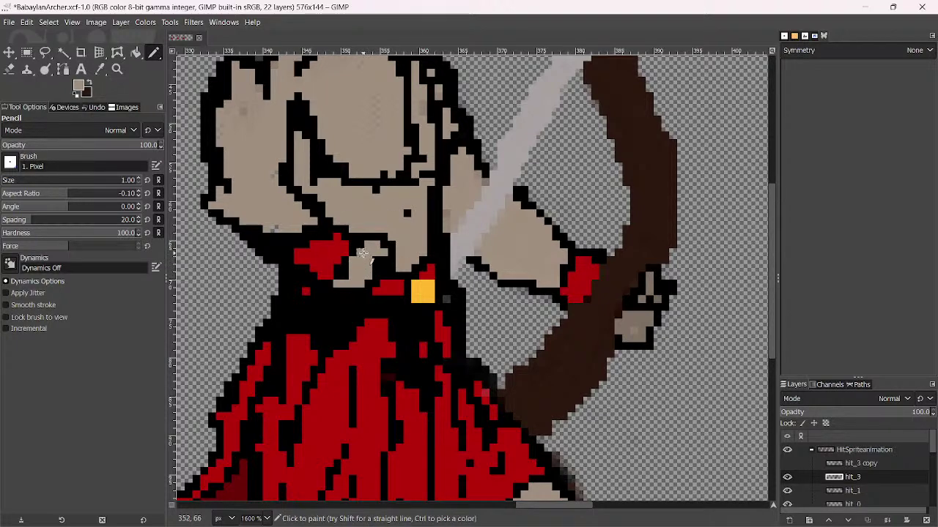
left_click_drag(372, 277, 378, 257)
scroll(378, 258, "down", 6)
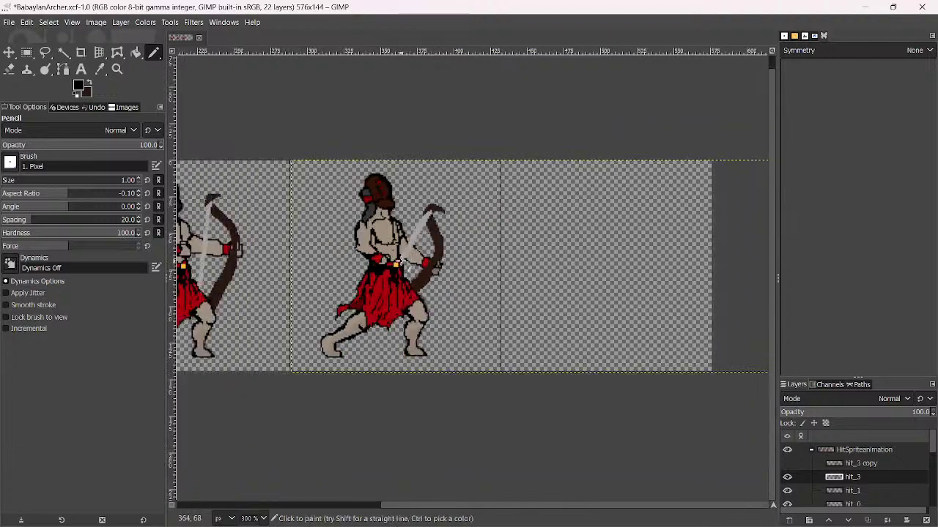
Extend the lower end of the rear hand with skin-colored pixels and pick black for its outline
scroll(374, 263, "up", 8)
left_click(383, 258, "ctrl")
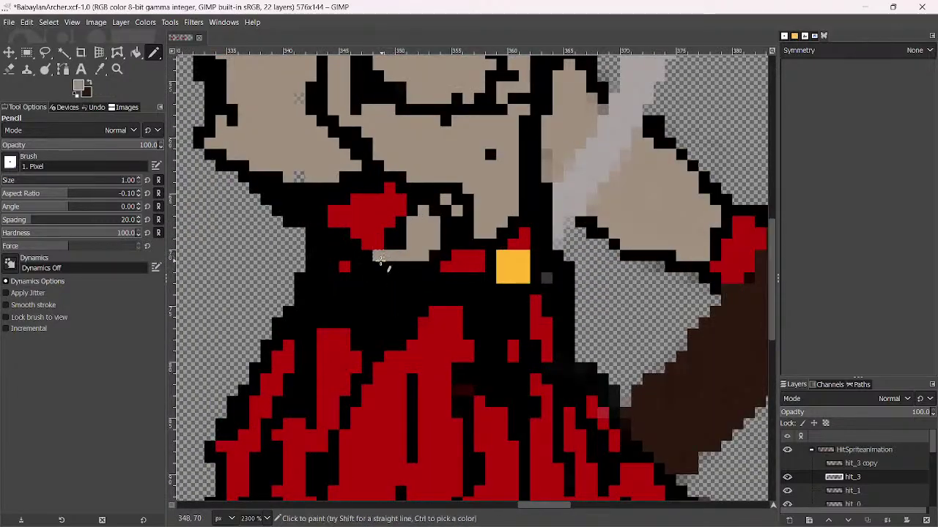
mouse_move(388, 266)
left_mouse_down()
mouse_move(410, 262)
mouse_move(387, 280)
left_mouse_up()
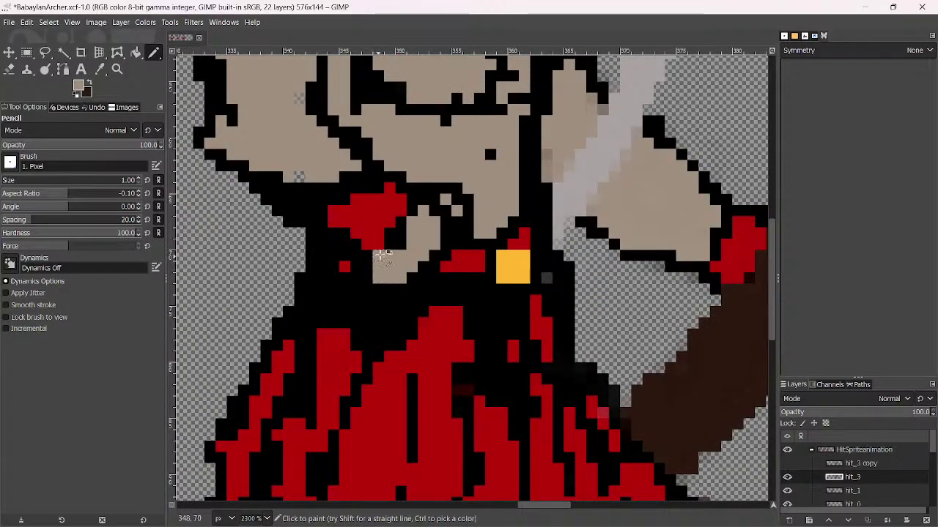
left_click(386, 250, "ctrl")
scroll(392, 252, "down", 7)
scroll(395, 251, "up", 6)
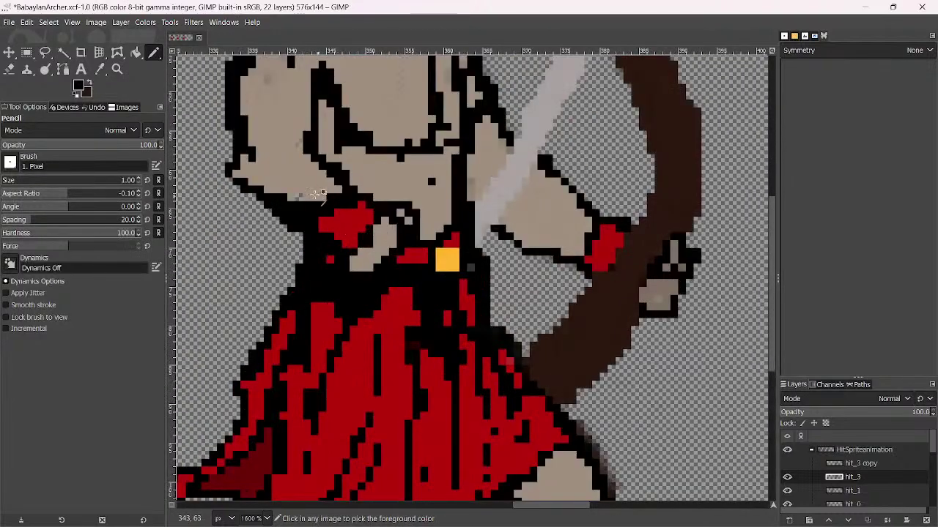
Clean up the uneven pixels along the rear forearm's lower edge with the skin color and save the image
left_click(308, 197, "ctrl")
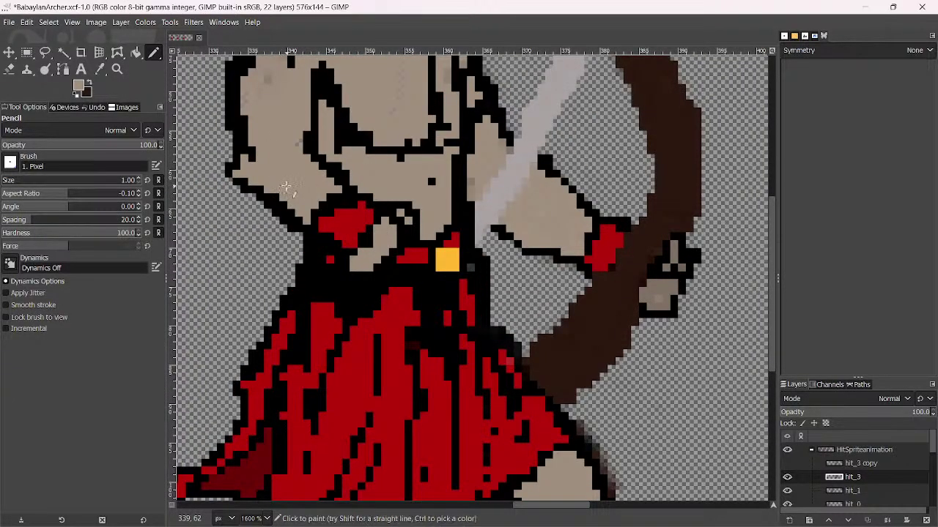
scroll(245, 175, "down", 6)
left_click(343, 207, "ctrl")
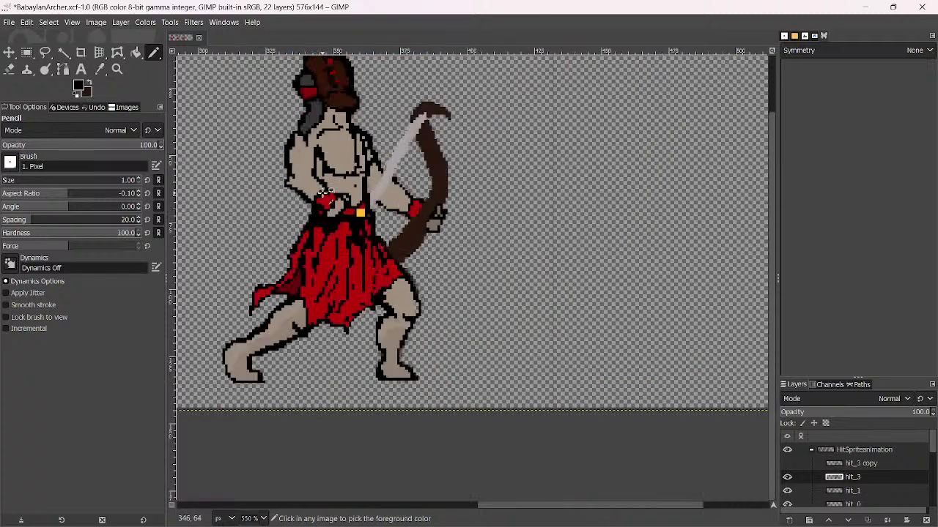
key("ctrl+s")
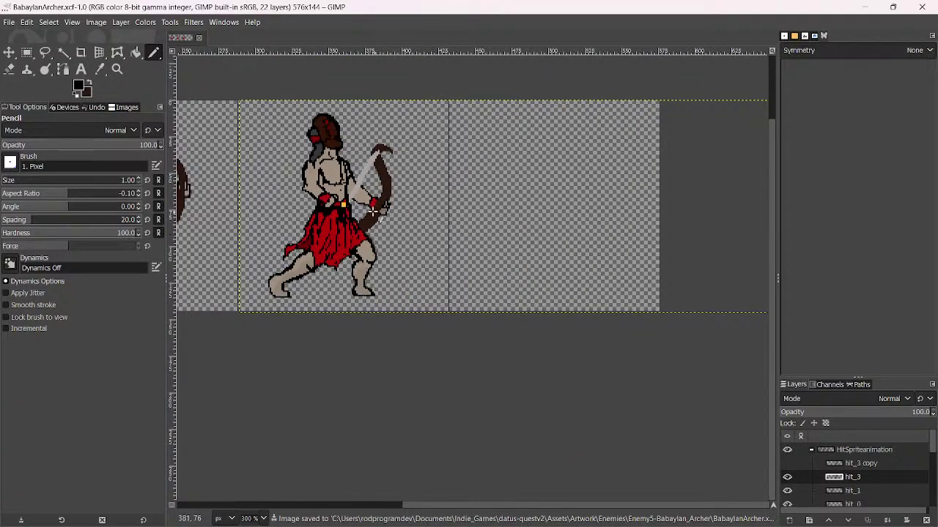
Widen the rear hand toward the belt buckle and downward with skin-colored pixels, then save the image
scroll(373, 210, "up", 6)
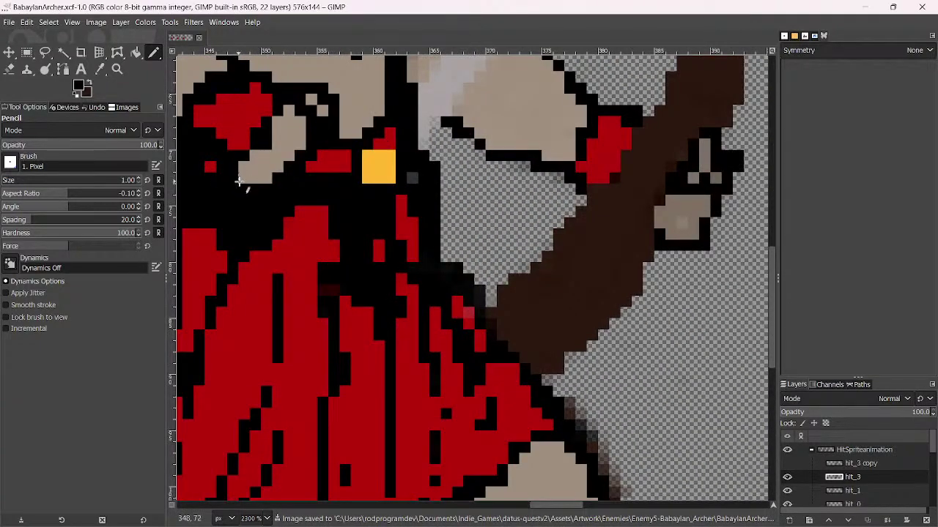
left_click(334, 158)
left_click(322, 134, "ctrl")
left_click(300, 156)
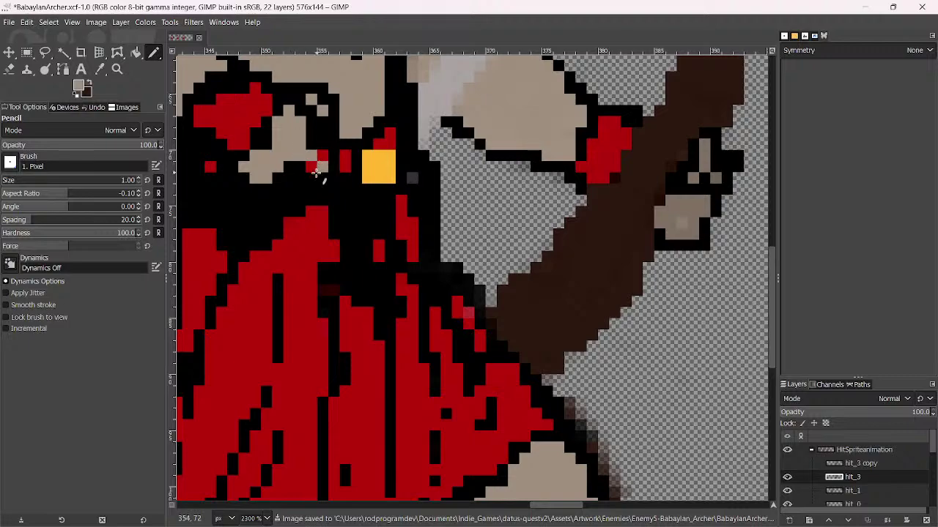
mouse_move(317, 173)
left_mouse_down()
mouse_move(316, 164)
mouse_move(283, 194)
mouse_move(282, 173)
mouse_move(269, 191)
left_mouse_up()
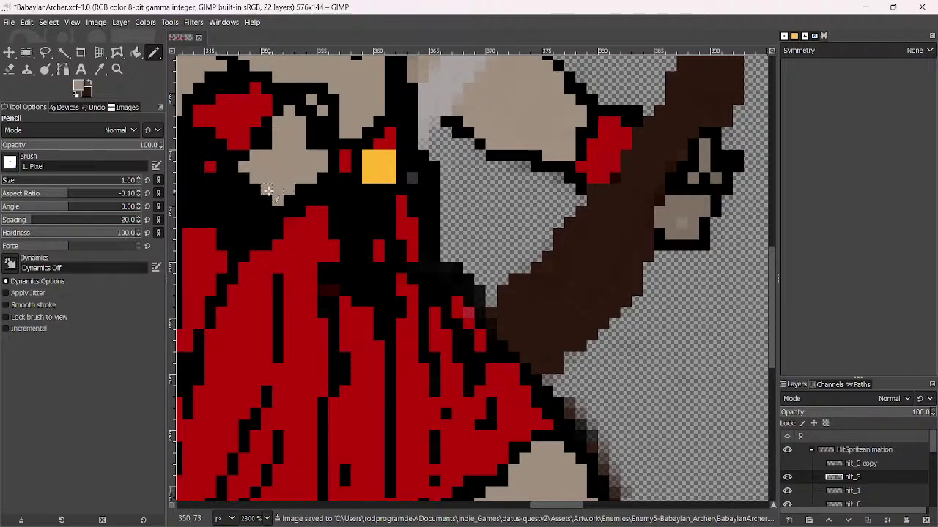
scroll(251, 178, "down", 9)
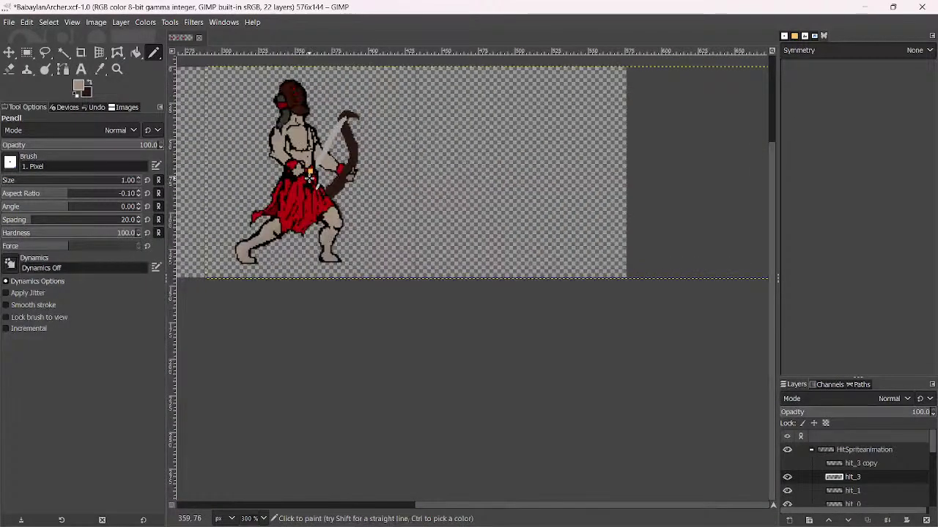
scroll(311, 172, "up", 5)
scroll(311, 172, "down", 4)
scroll(375, 209, "up", 5)
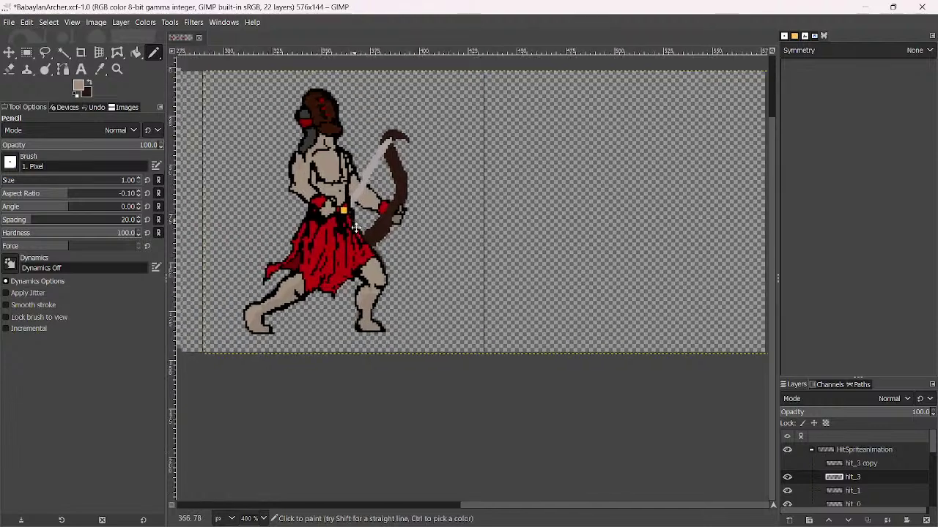
scroll(375, 209, "up", 1)
key("ctrl+s")
scroll(375, 209, "down", 6)
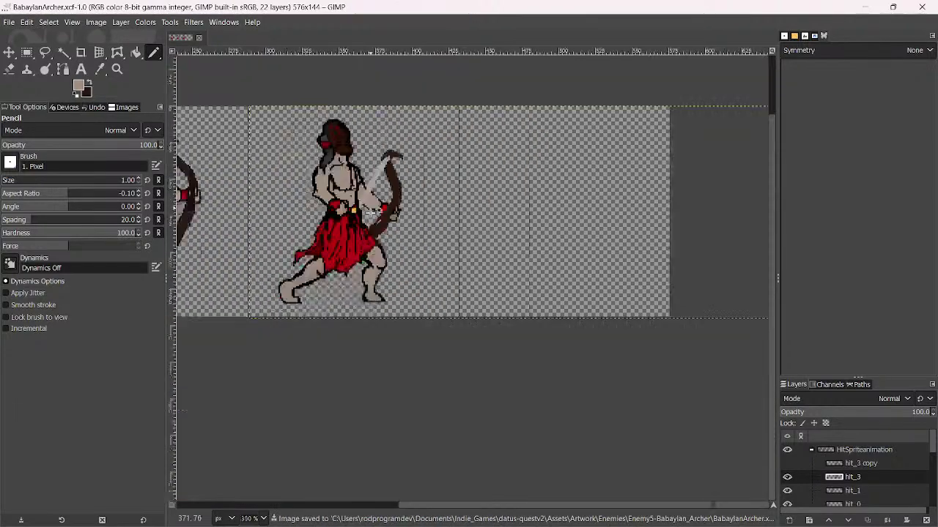
Duplicate the finished hit_3 layer and delete the older hidden hit_3 copy
double_click(861, 463)
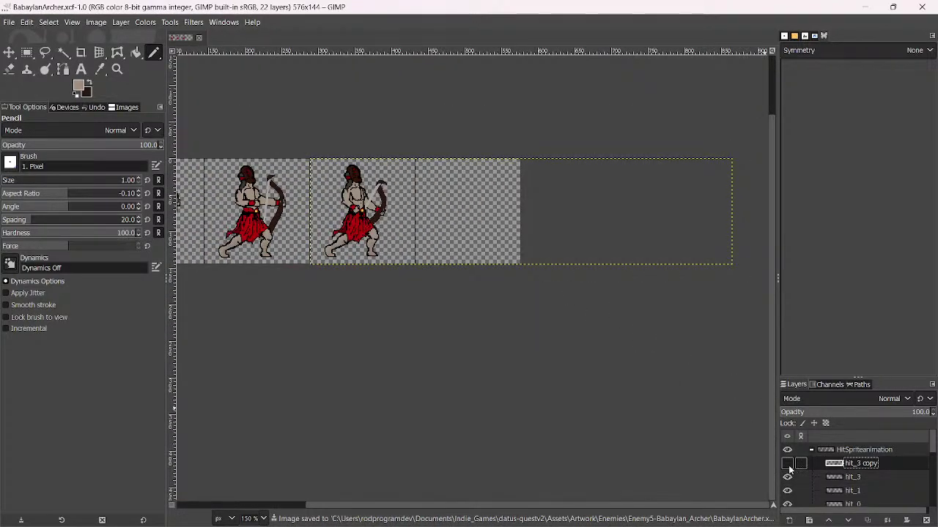
left_click(845, 476)
left_click(866, 520)
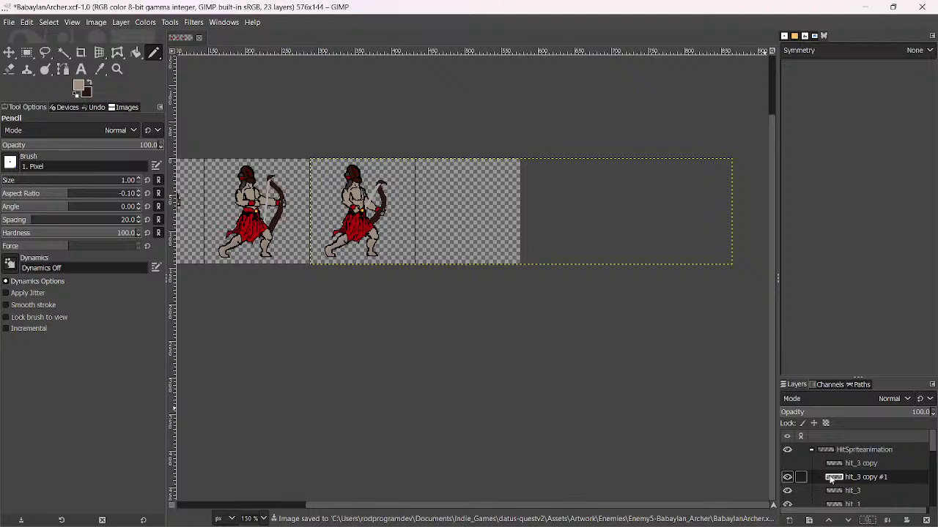
left_click(857, 463)
left_click(926, 520)
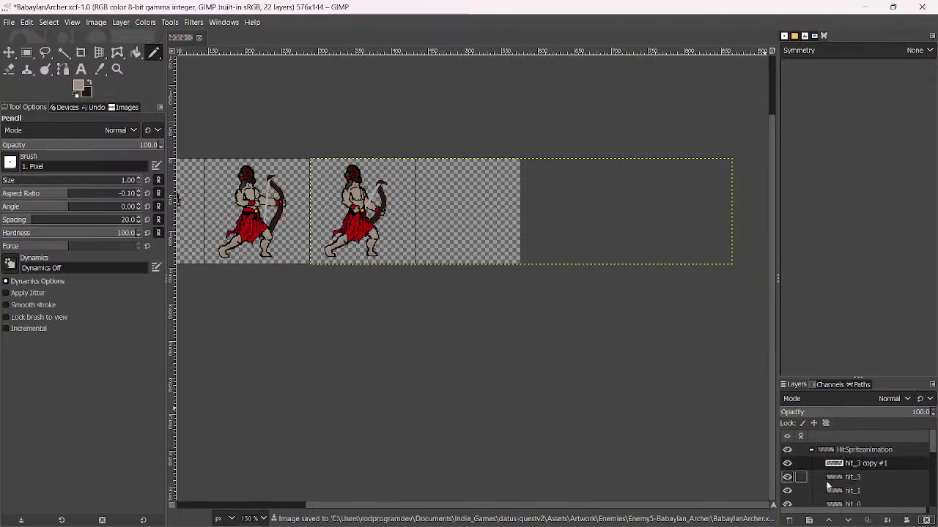
Rename the new duplicate layer to hit_4
double_click(857, 464)
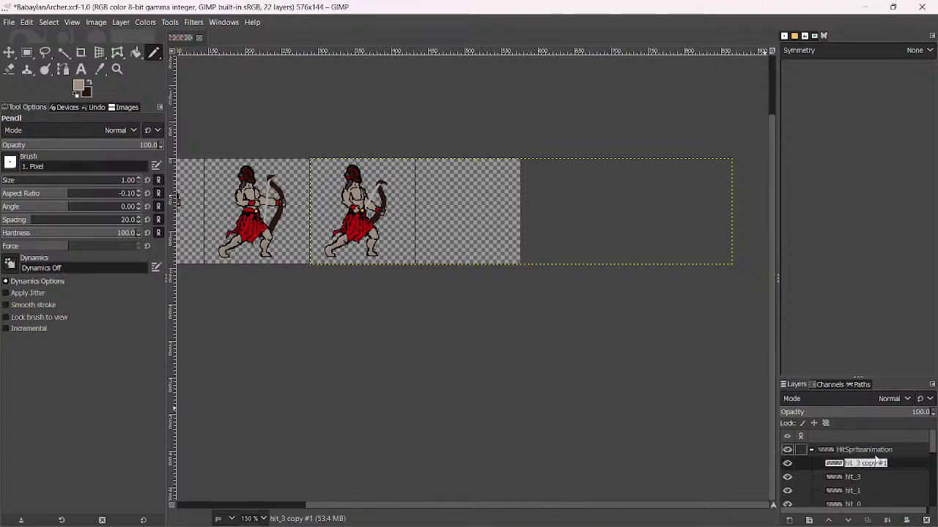
type("hit_4")
key("Return")
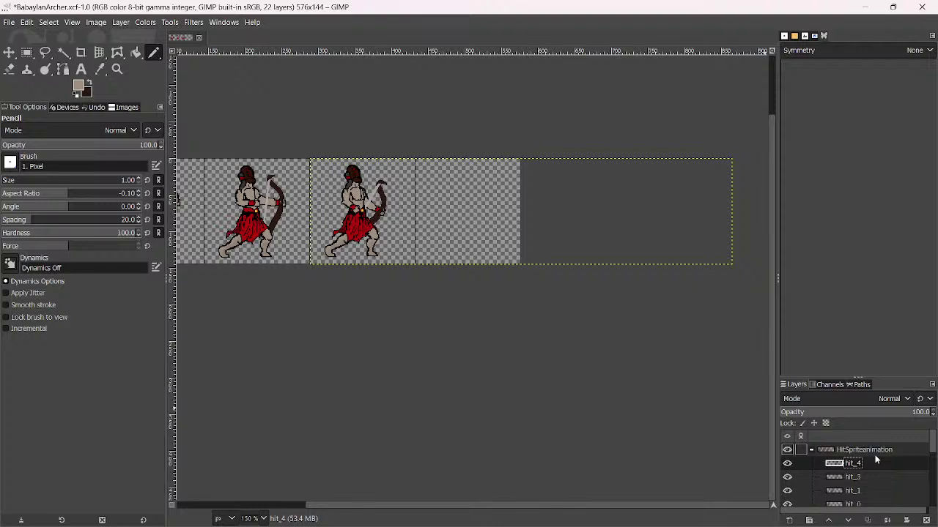
Move the hit_4 archer into the empty fourth frame of the sprite sheet and check all frames side by side
key("m")
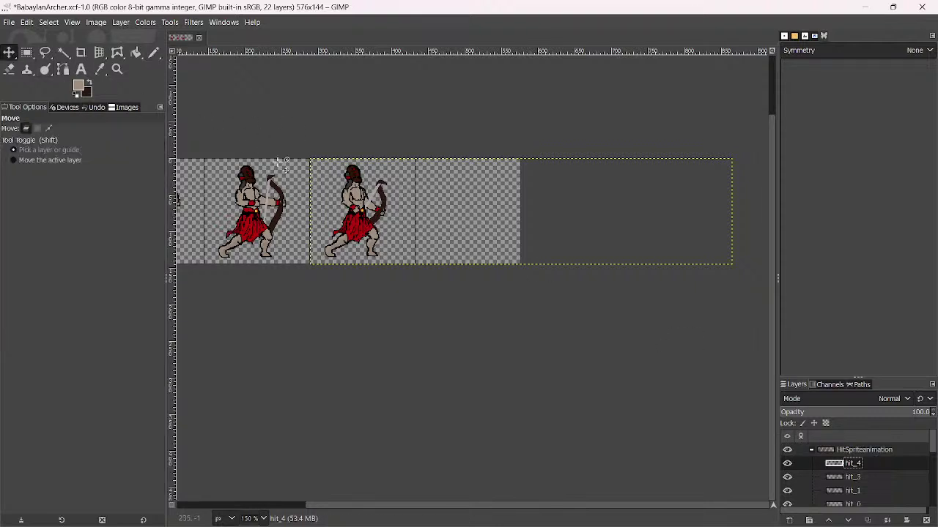
left_click_drag(364, 201, 470, 210)
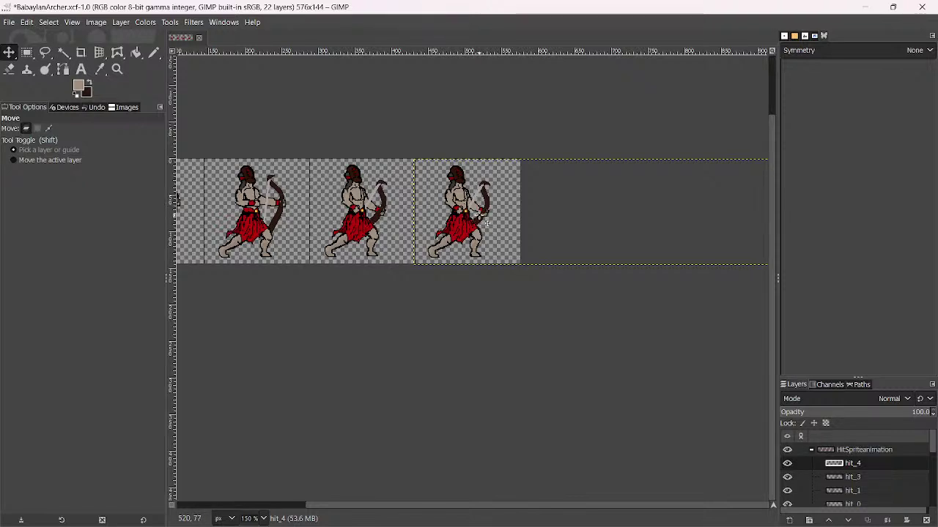
scroll(487, 222, "down", 5)
scroll(425, 226, "up", 6)
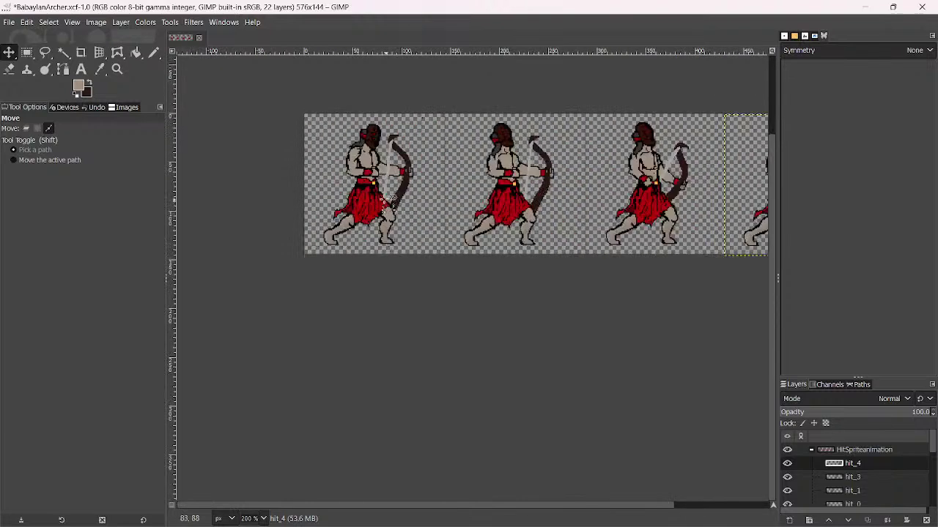
scroll(408, 201, "down", 4)
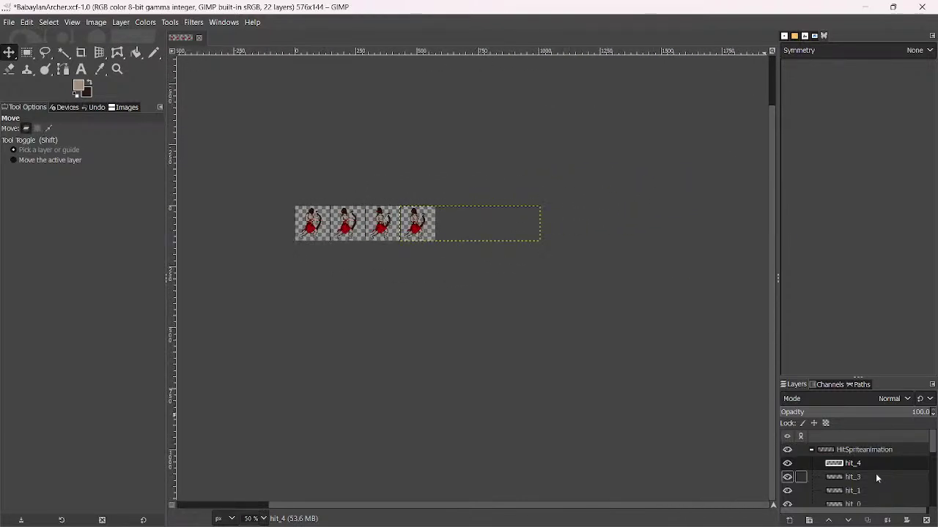
Delete the hit_4 layer and duplicate the hit_0 layer in its place
left_click(926, 520)
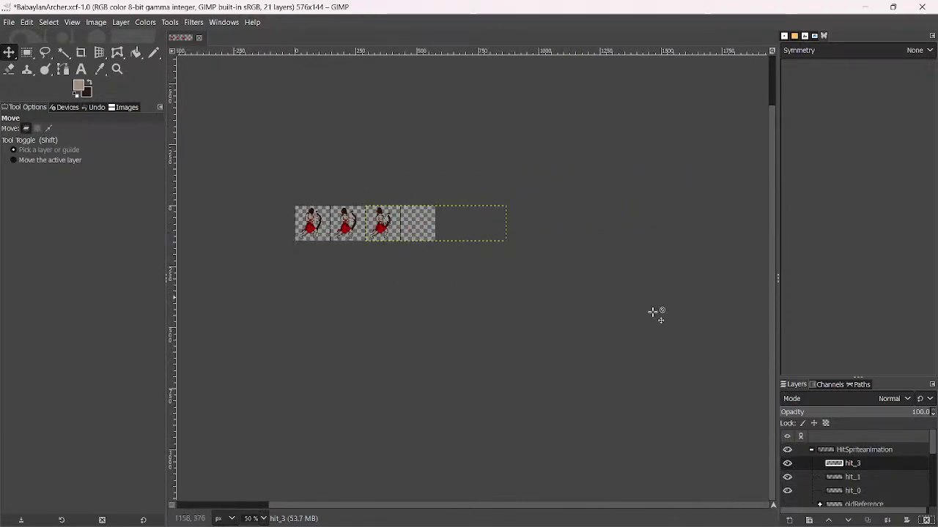
left_click(855, 491)
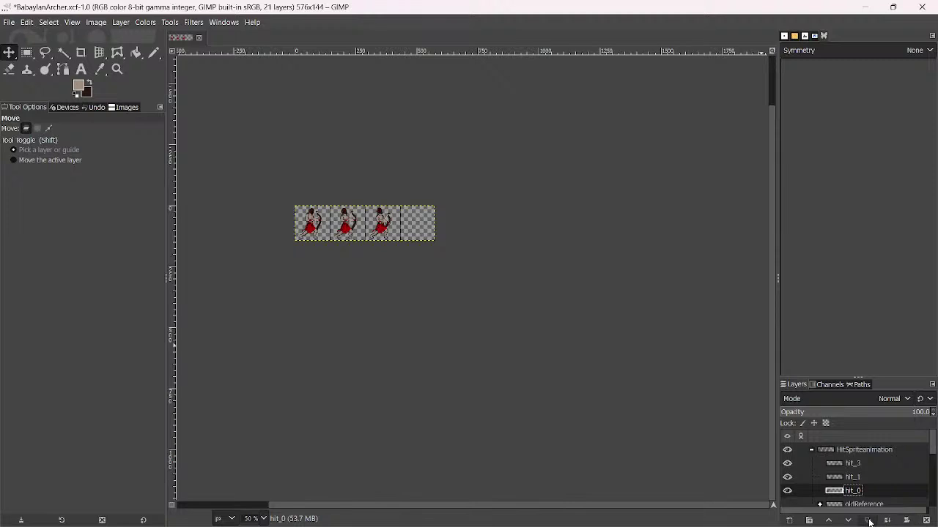
left_click(867, 520)
Move the hit_0 copy's archer into the empty fourth frame of the sprite sheet
scroll(361, 261, "up", 4)
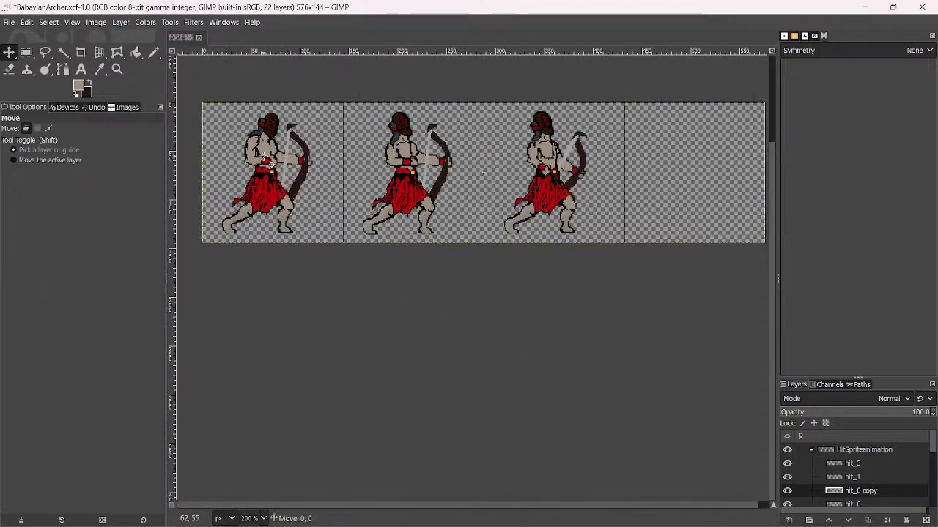
left_click_drag(270, 160, 707, 155)
scroll(707, 155, "up", 2)
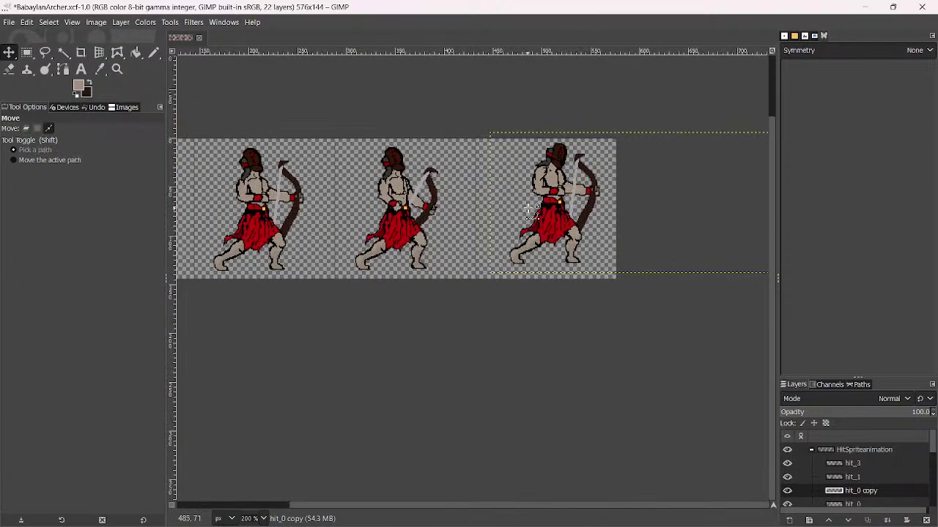
left_click_drag(570, 185, 554, 192)
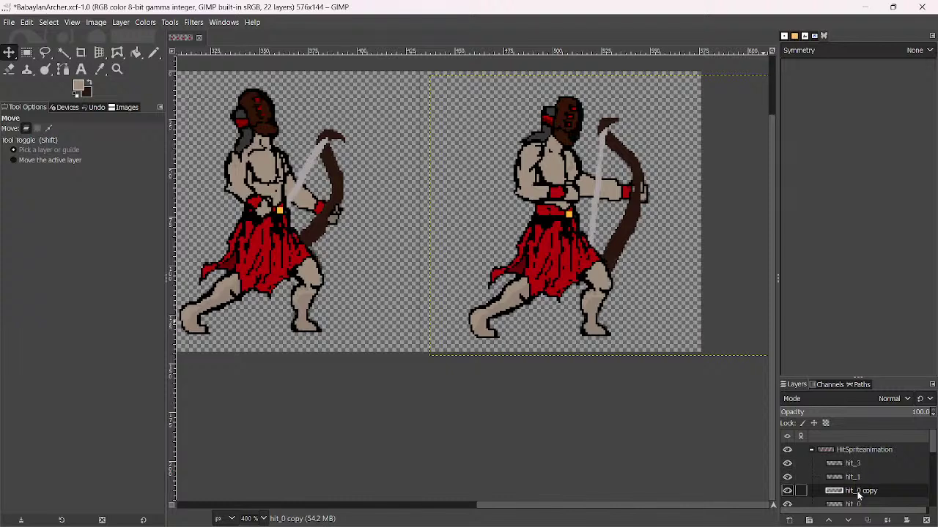
Put the hit_0 copy layer above hit_3 in the HitSpriteanimation group and rename it hit_4
left_click_drag(859, 492, 856, 463)
double_click(857, 463)
left_click(875, 463)
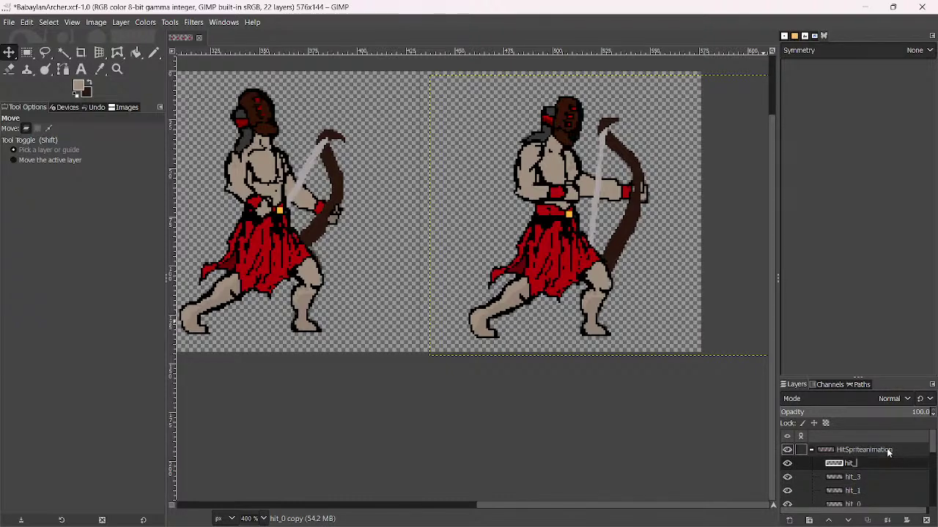
key("Return")
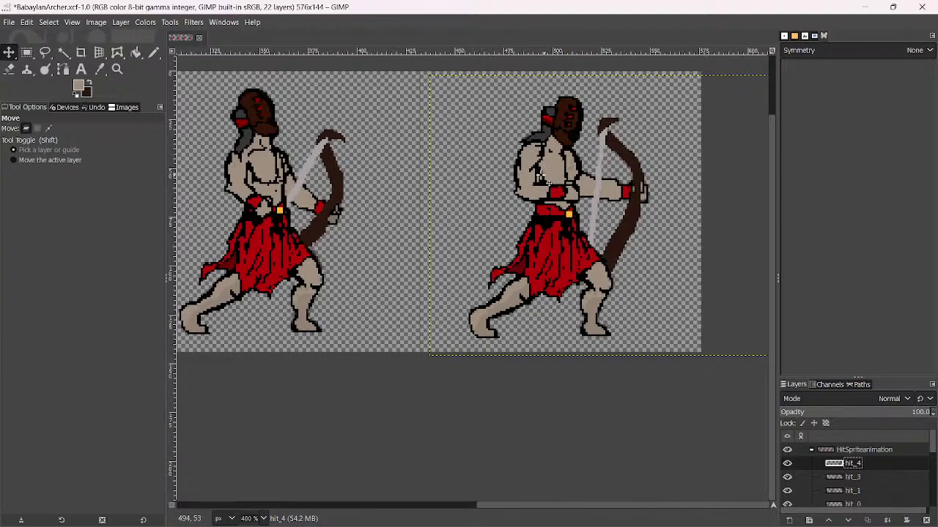
Duplicate the hit_4 layer and hide the original
left_click(153, 53)
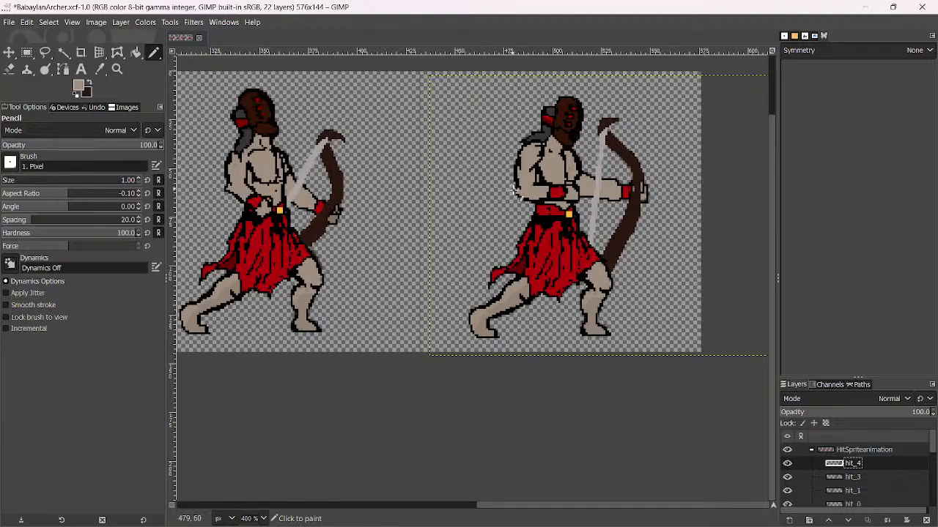
scroll(439, 219, "up", 2)
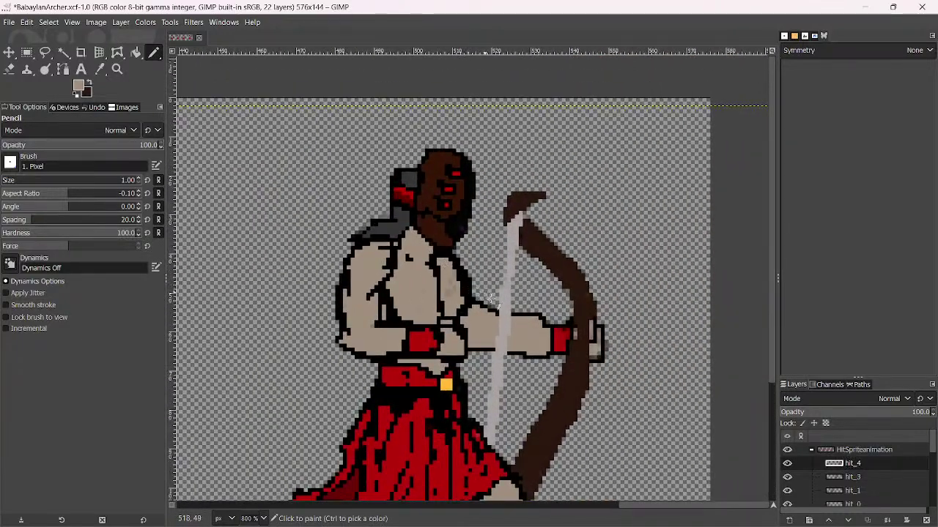
left_click(867, 520)
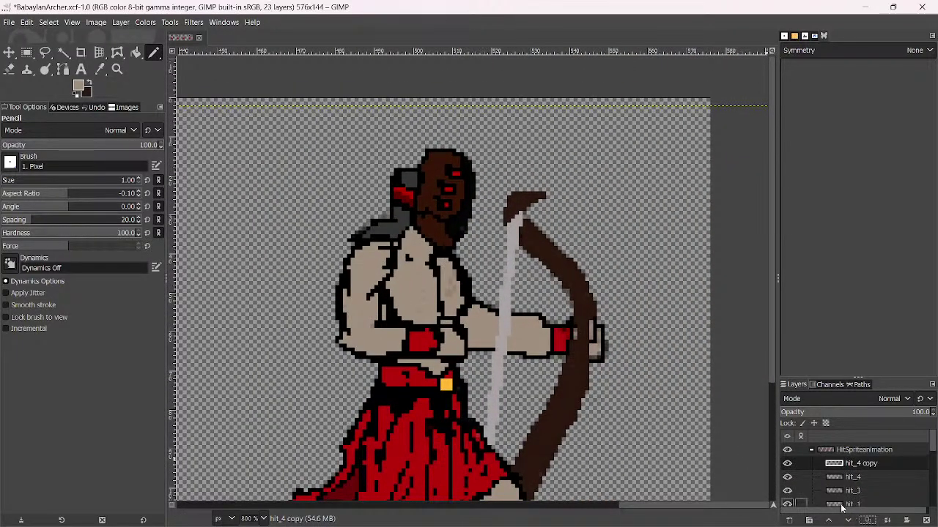
left_click(788, 477)
Crop the hit_4 copy layer to the bow and forward arm, 40 × 101 px at position 516, 14
key("shift+c")
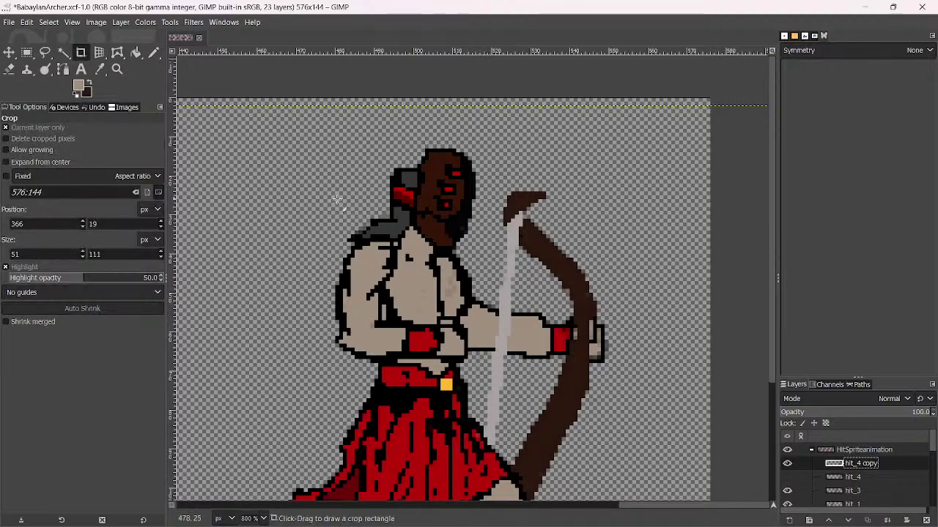
left_click_drag(312, 152, 632, 378)
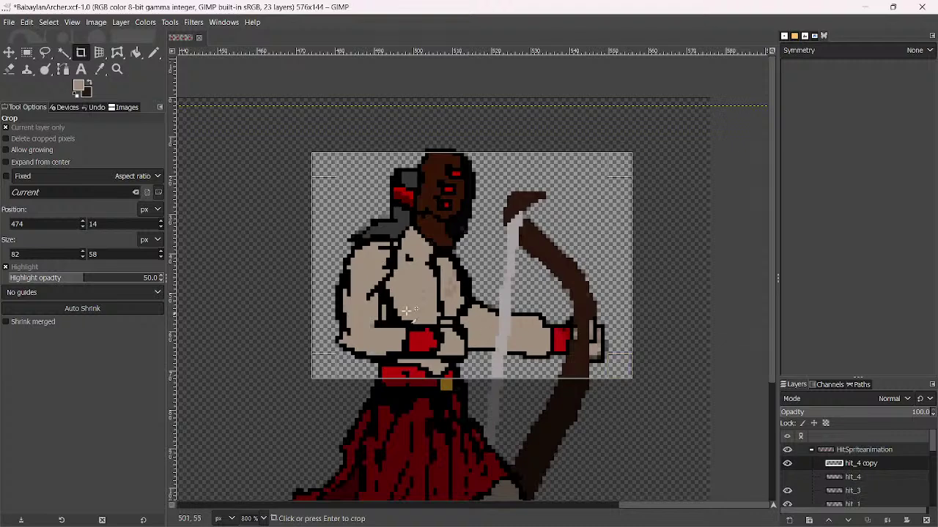
left_click_drag(312, 298, 476, 300)
scroll(537, 359, "down", 4)
left_click_drag(549, 216, 569, 386)
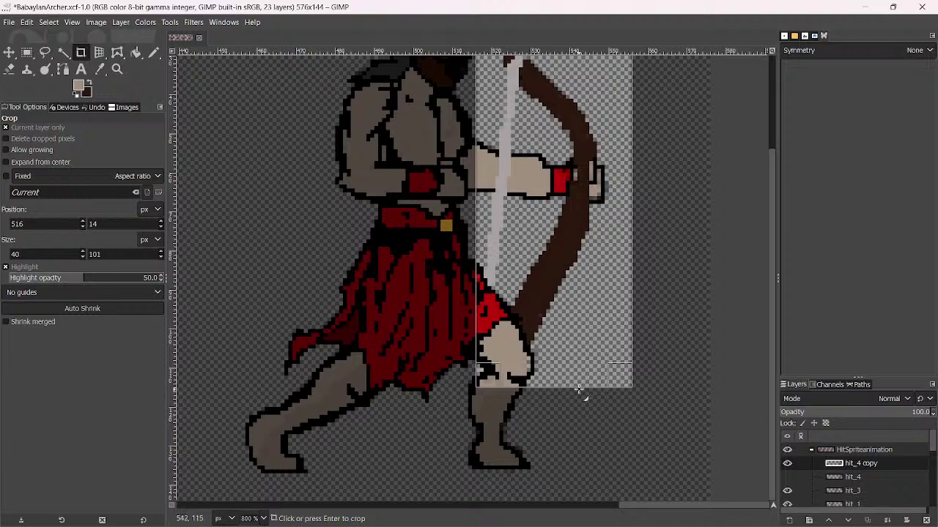
key("Return")
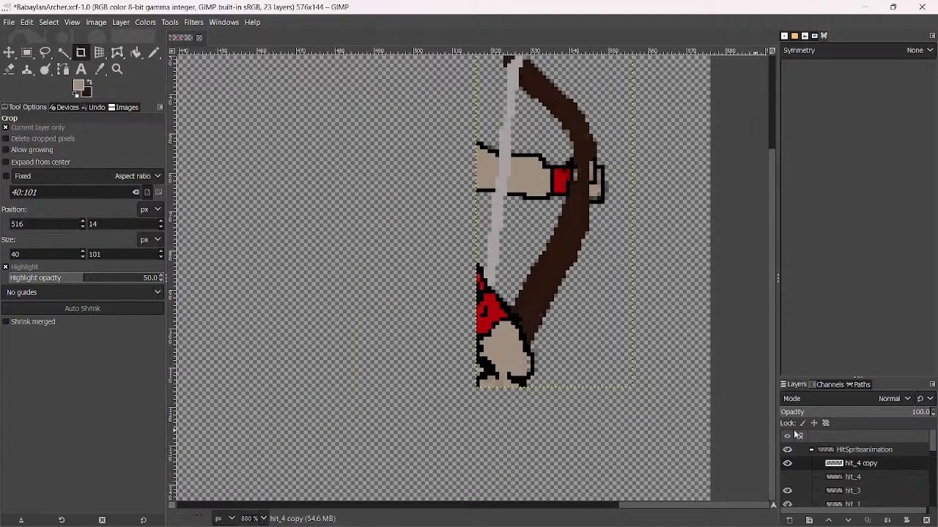
Rename the cropped bow layer to bow #1
double_click(869, 464)
type("bow #1")
key("Return")
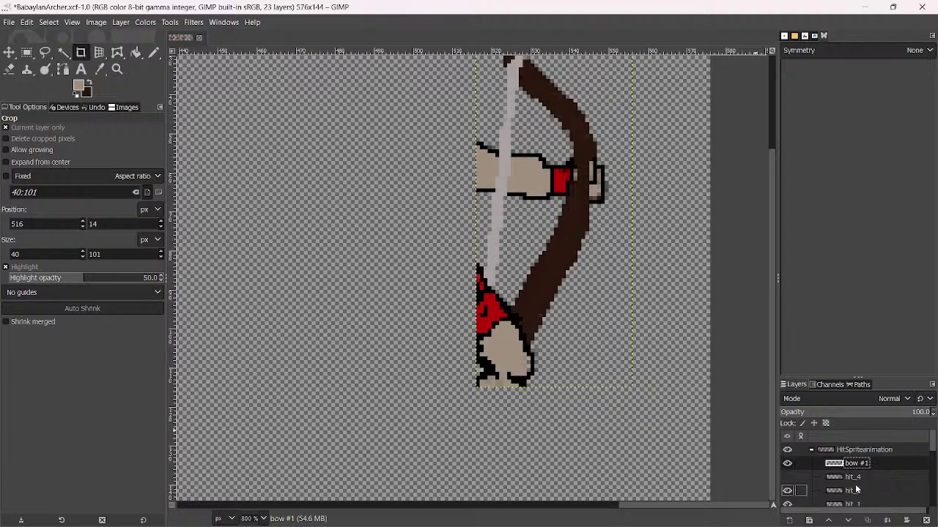
Make hit_4 visible again, duplicate it with the original hidden, and name the copy upper
left_click(853, 480)
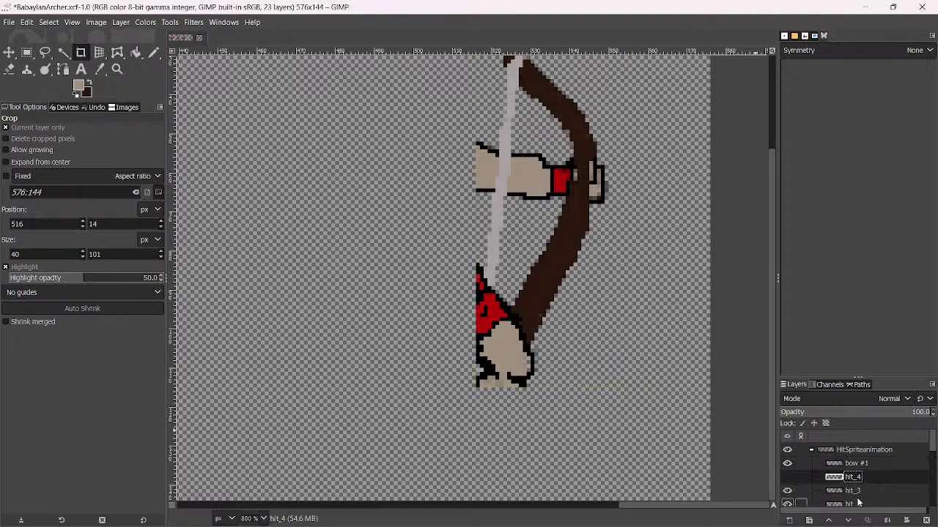
left_click(788, 478)
key("ctrl+shift+d")
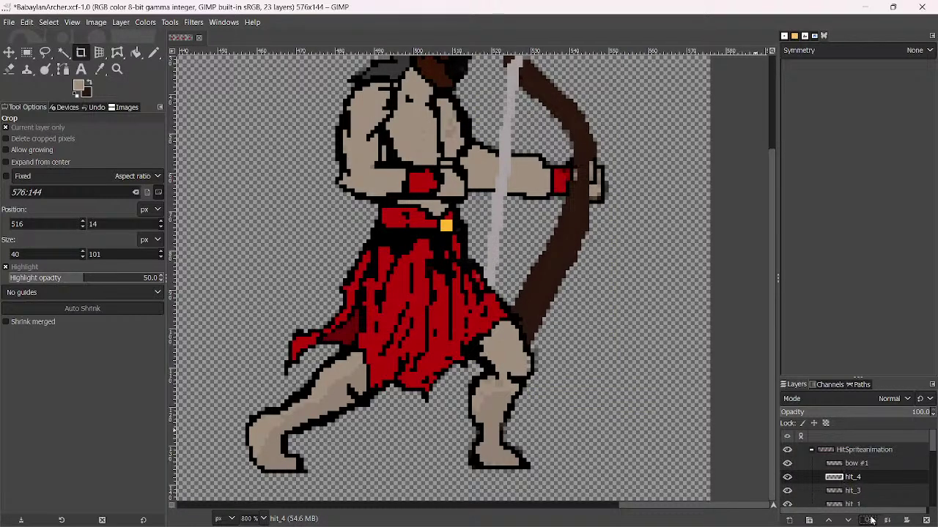
left_click(787, 490)
double_click(859, 477)
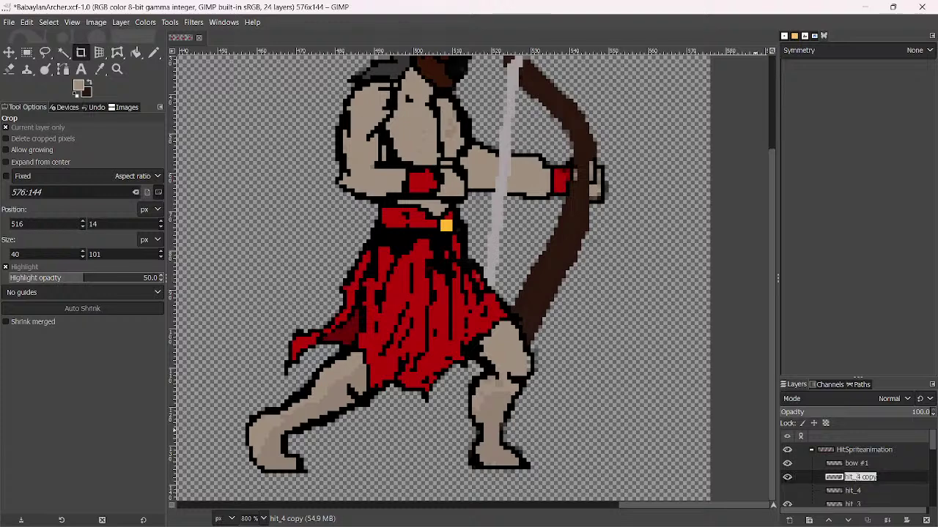
type("upper")
key("Return")
Duplicate the hidden hit_4 layer once more and name the visible copy lower
double_click(854, 490)
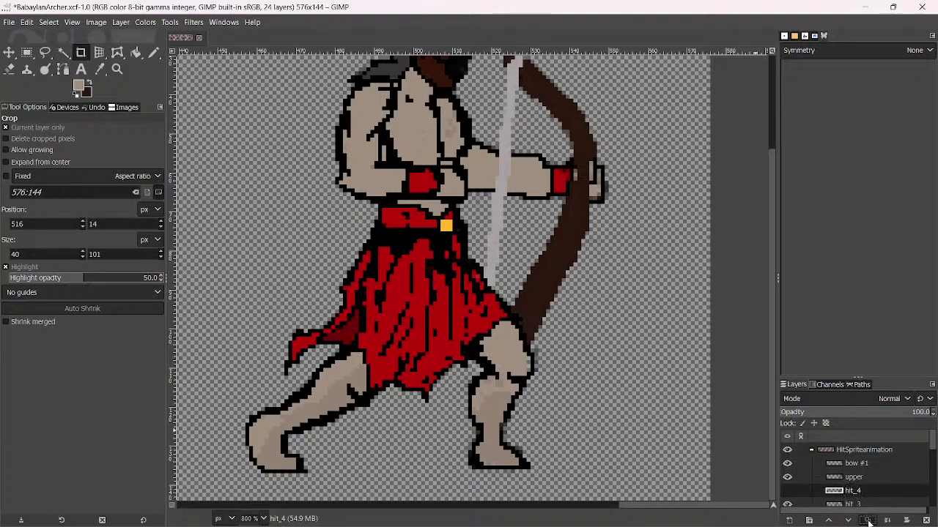
left_click(867, 521)
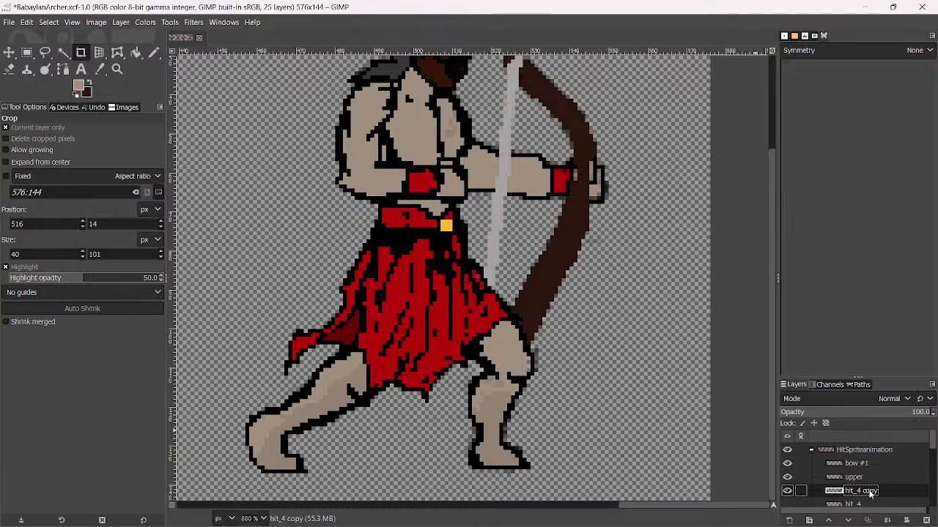
double_click(870, 493)
type("lo")
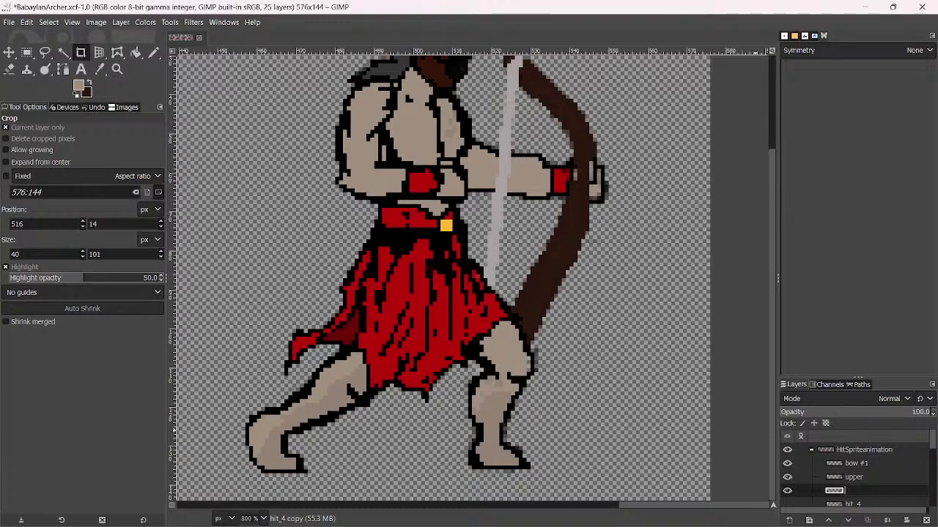
type("wer")
key("Return")
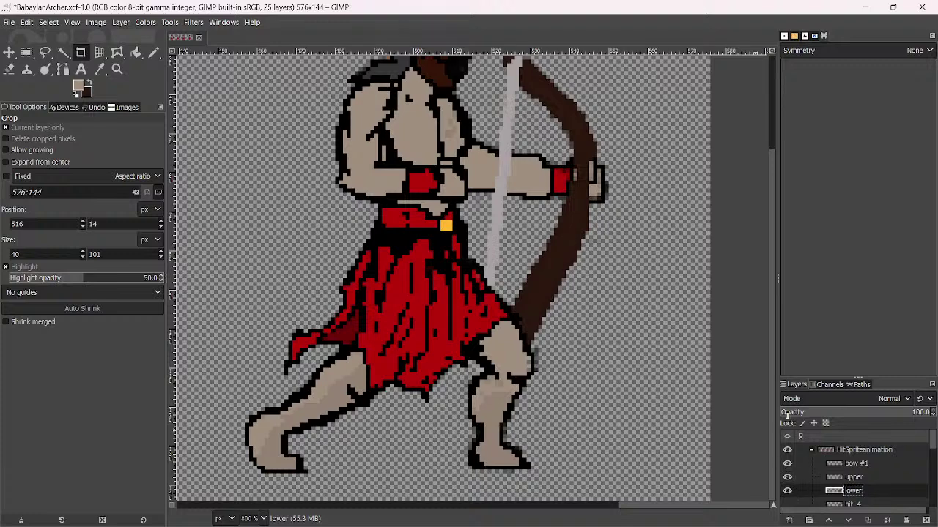
With bow #1 hidden, pencil a black line on the upper layer across the archer's rear arm into the torso
left_click(843, 477)
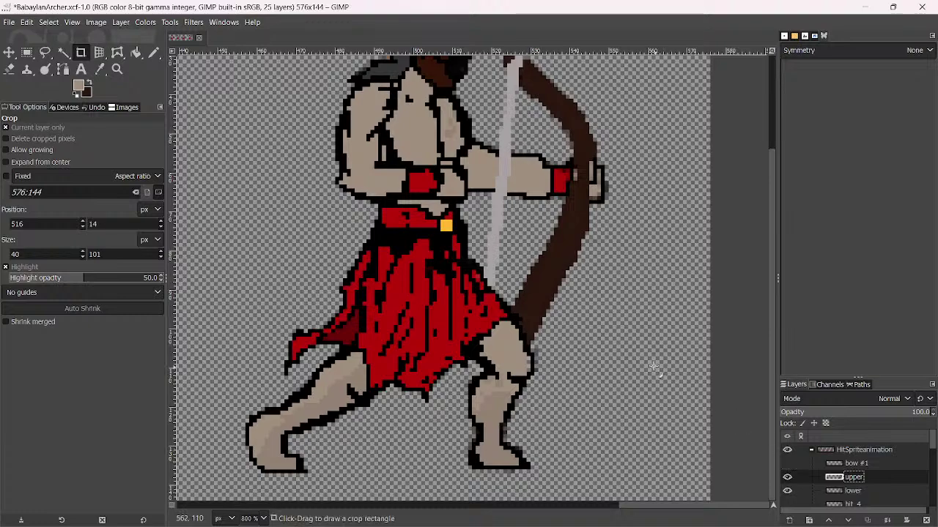
scroll(649, 366, "down", 3)
scroll(443, 227, "up", 2)
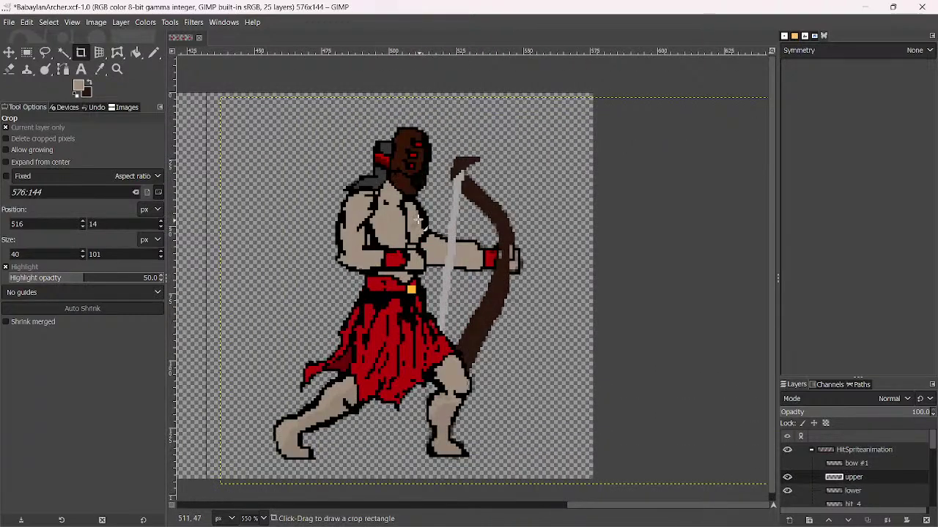
left_click(154, 56)
scroll(367, 211, "up", 2)
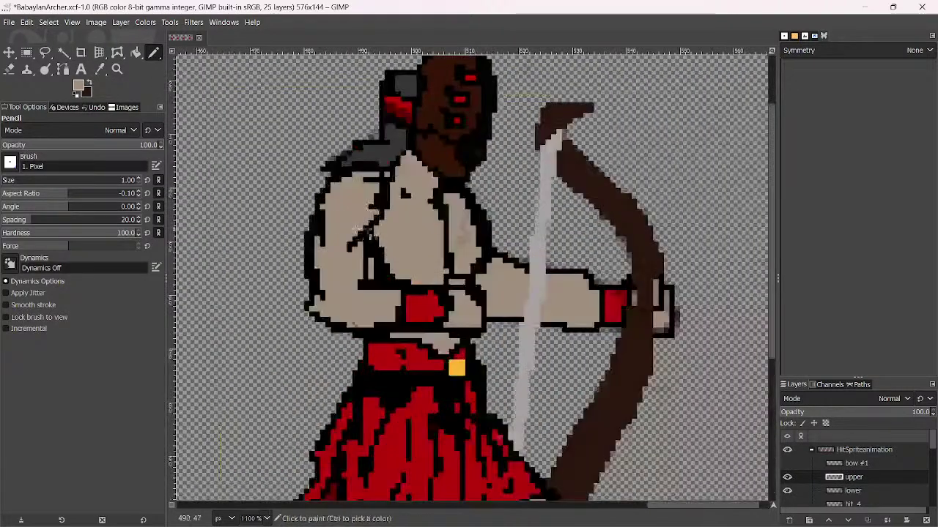
left_click(319, 221, "ctrl")
left_click_drag(322, 233, 406, 250)
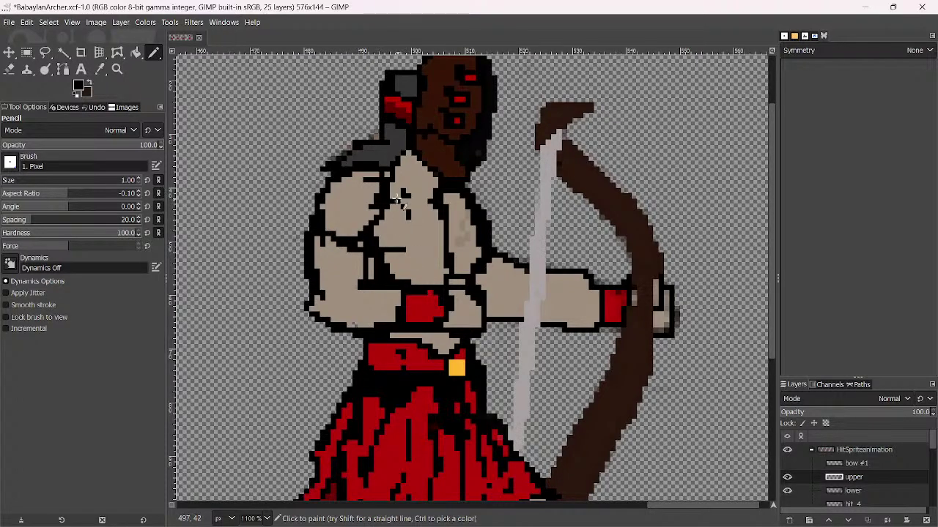
Draw black chest and rib lines on the upper layer and sketch higher forward-arm outlines toward the bowstring
mouse_move(393, 190)
left_mouse_down()
mouse_move(408, 215)
mouse_move(449, 215)
left_mouse_up()
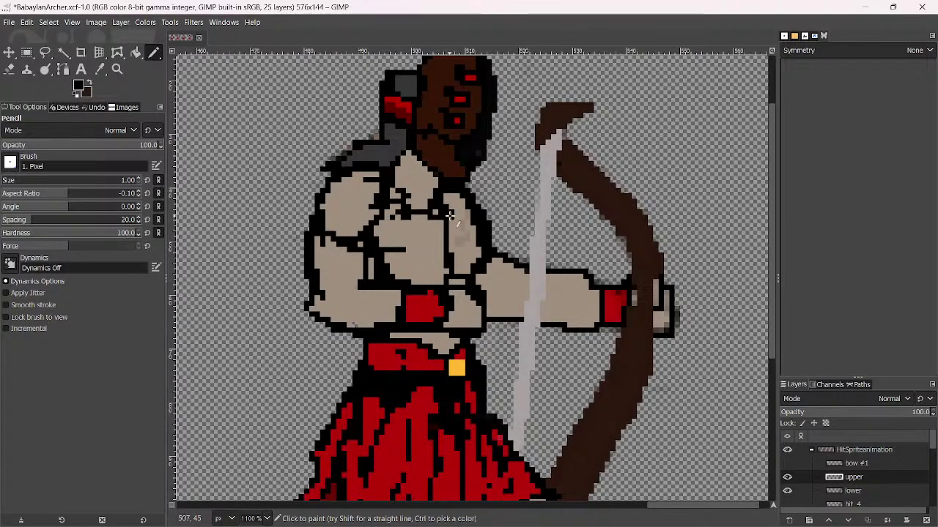
left_click_drag(384, 254, 425, 255)
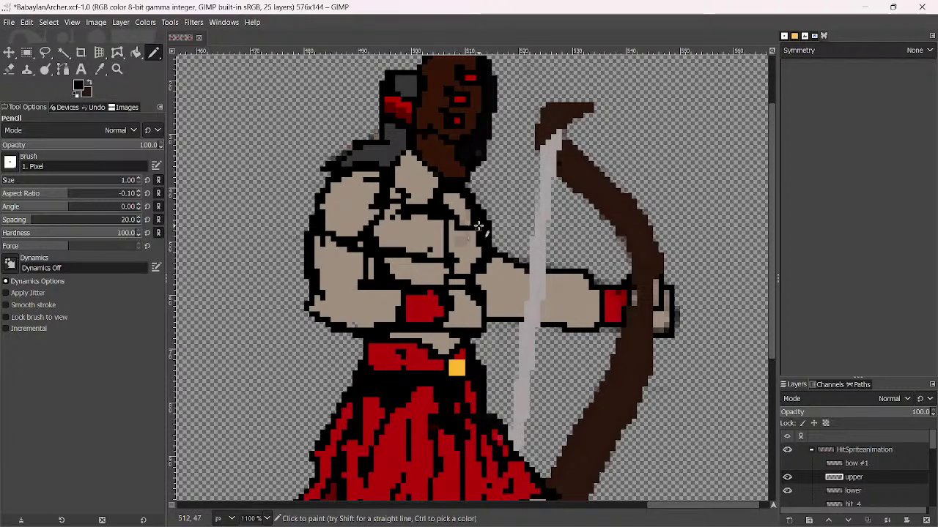
left_click_drag(493, 229, 522, 239)
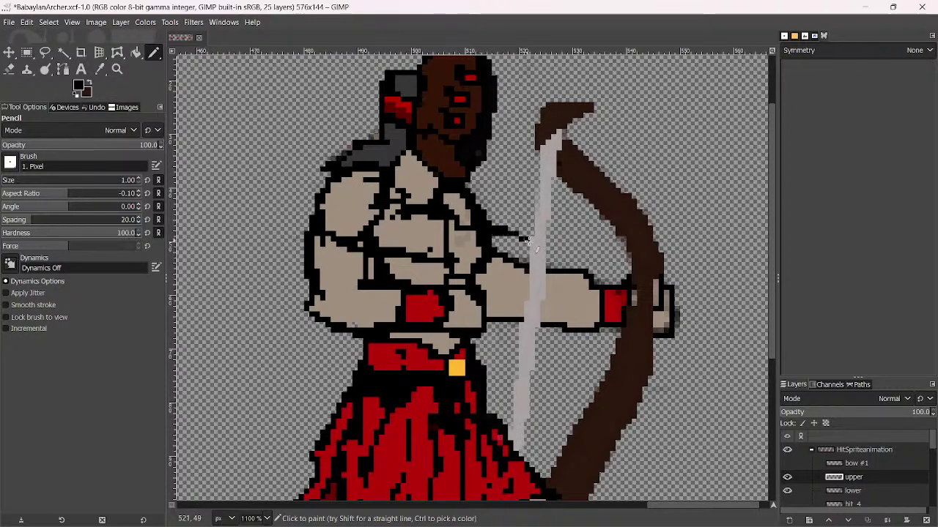
left_click_drag(490, 279, 522, 282)
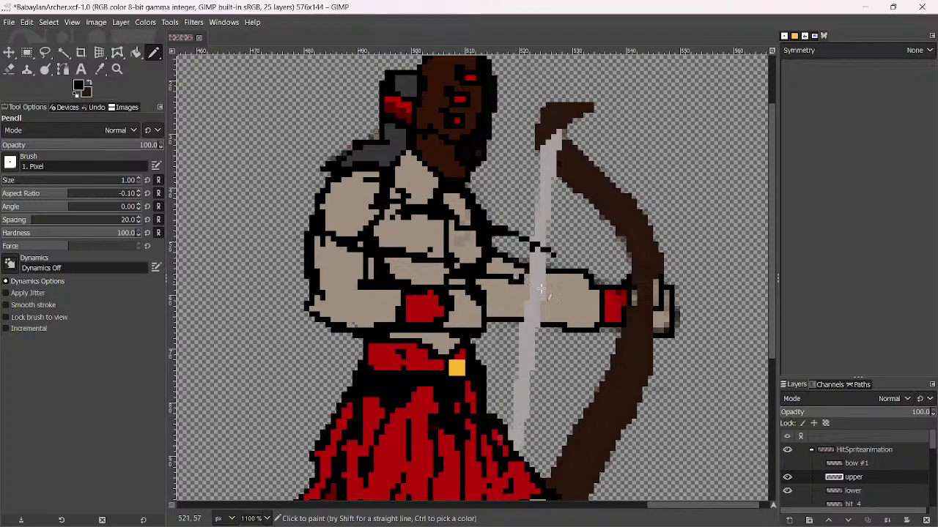
Move the hidden bow #1 layer about 9 pixels forward, away from the archer's body
left_click(855, 463)
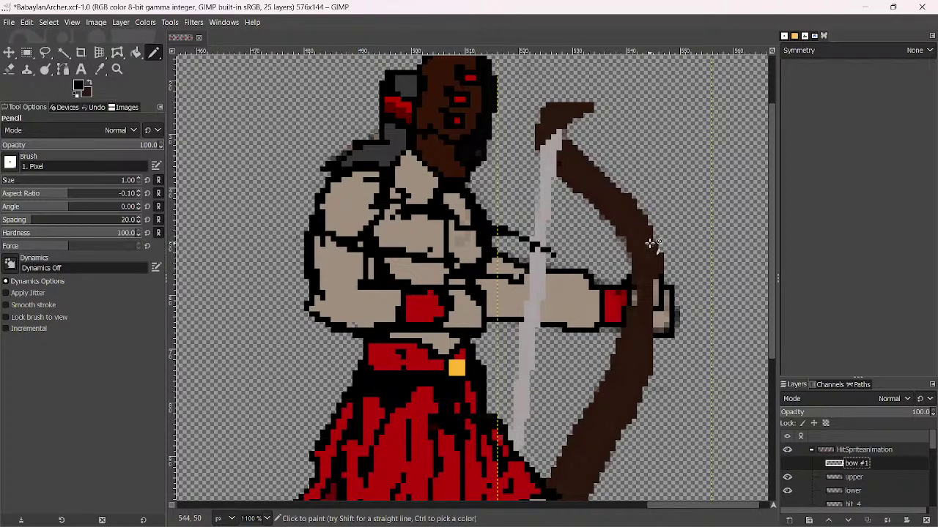
key("m")
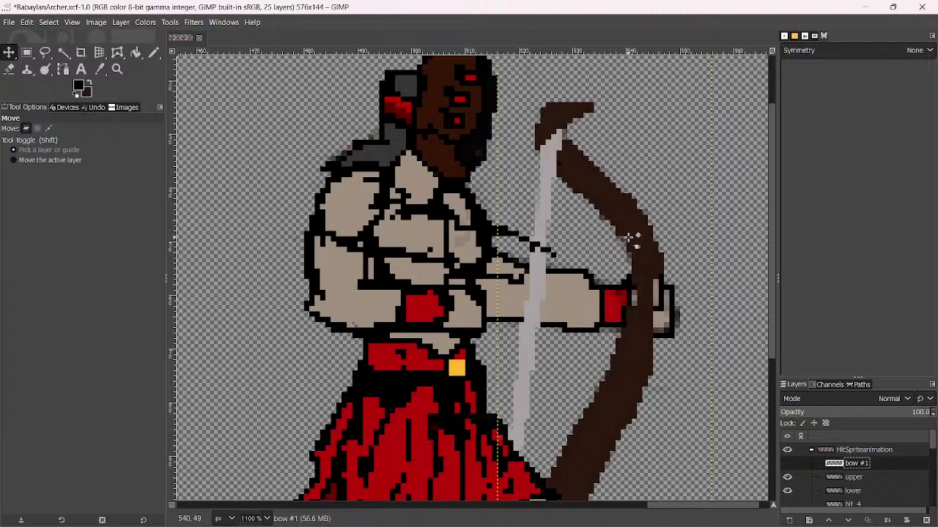
left_click_drag(628, 237, 665, 230)
key("ctrl+z")
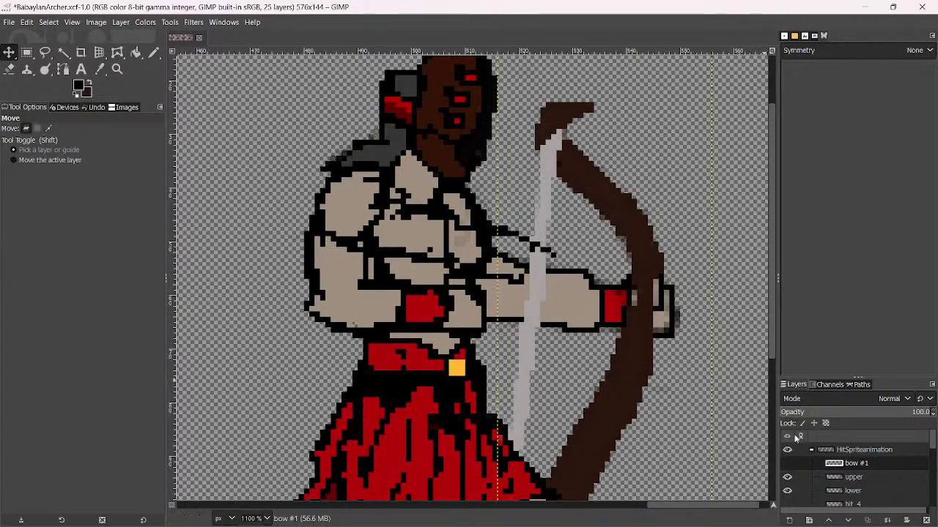
left_click_drag(615, 220, 677, 173)
left_click(787, 465)
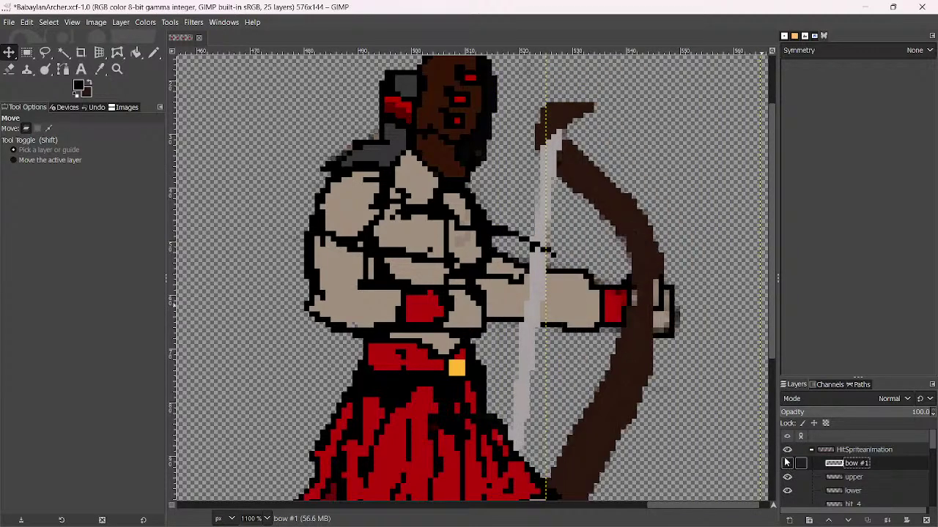
With the lower layer hidden, erase the bow, bowstring and extended forearm from the upper layer using a size 18 eraser
left_click(9, 69)
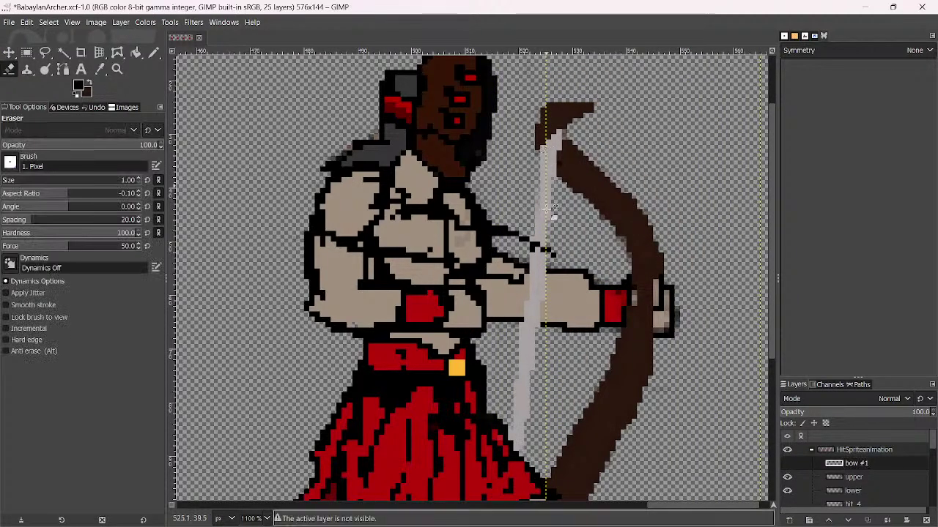
left_click(849, 477)
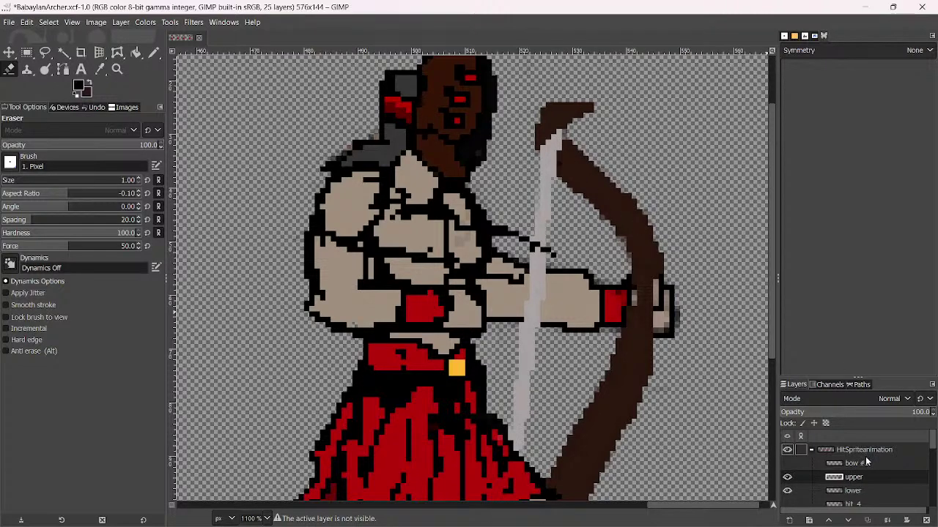
left_click(787, 491)
mouse_move(627, 158)
left_mouse_down()
mouse_move(571, 153)
mouse_move(593, 182)
mouse_move(562, 142)
mouse_move(561, 195)
mouse_move(534, 314)
mouse_move(546, 368)
mouse_move(536, 404)
mouse_move(642, 291)
mouse_move(584, 324)
mouse_move(653, 322)
left_mouse_up()
key("bracketright")
key("shift+bracketright")
scroll(654, 322, "down", 3)
mouse_move(553, 348)
left_mouse_down()
mouse_move(537, 364)
mouse_move(533, 313)
mouse_move(560, 379)
mouse_move(540, 335)
left_mouse_up()
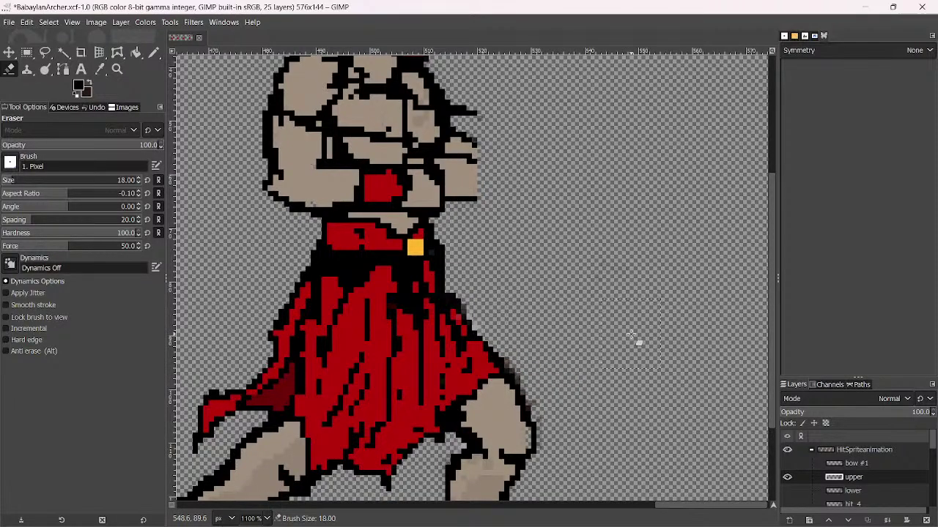
Make the lower layer visible and erase its bow, bowstring and extended forearm as well
left_click(786, 491)
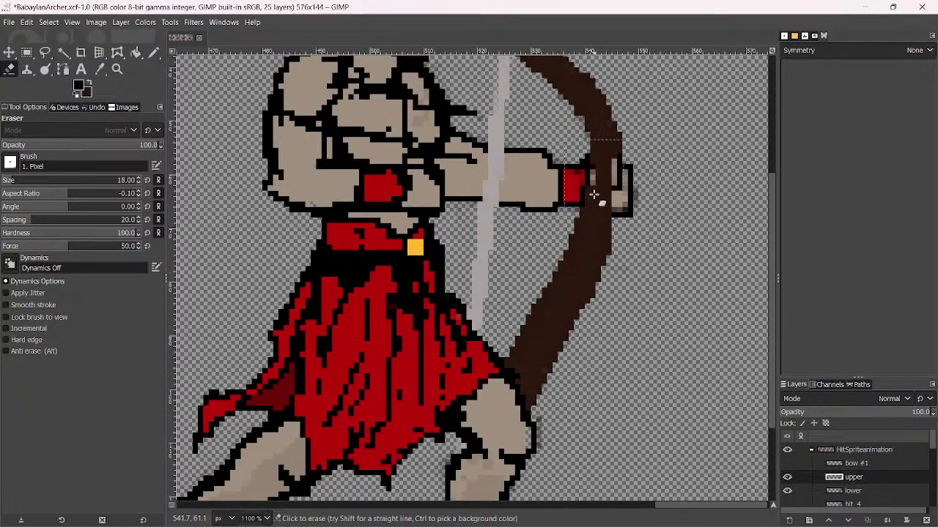
left_click(846, 491)
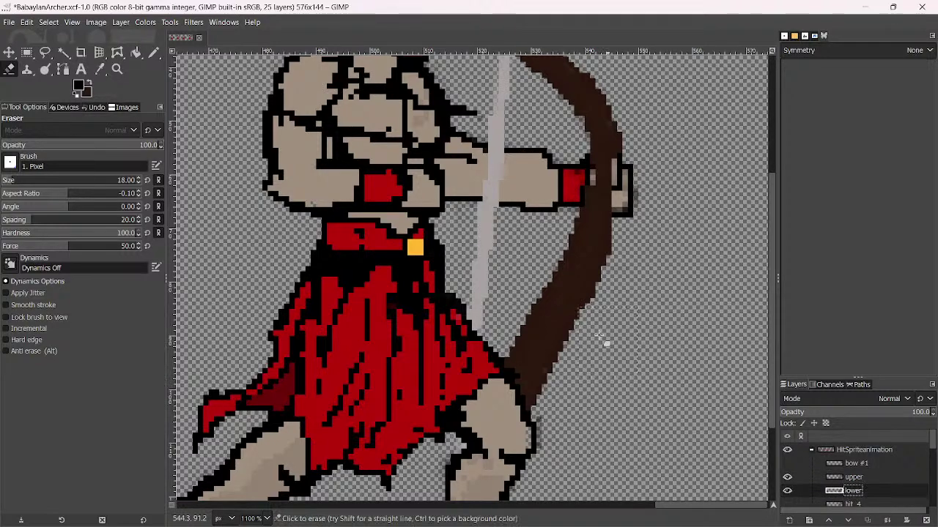
mouse_move(582, 308)
left_mouse_down()
mouse_move(553, 305)
mouse_move(558, 333)
mouse_move(537, 317)
mouse_move(565, 360)
mouse_move(536, 330)
mouse_move(563, 376)
mouse_move(505, 276)
mouse_move(497, 233)
mouse_move(496, 274)
mouse_move(518, 39)
mouse_move(566, 104)
mouse_move(561, 243)
mouse_move(618, 226)
left_mouse_up()
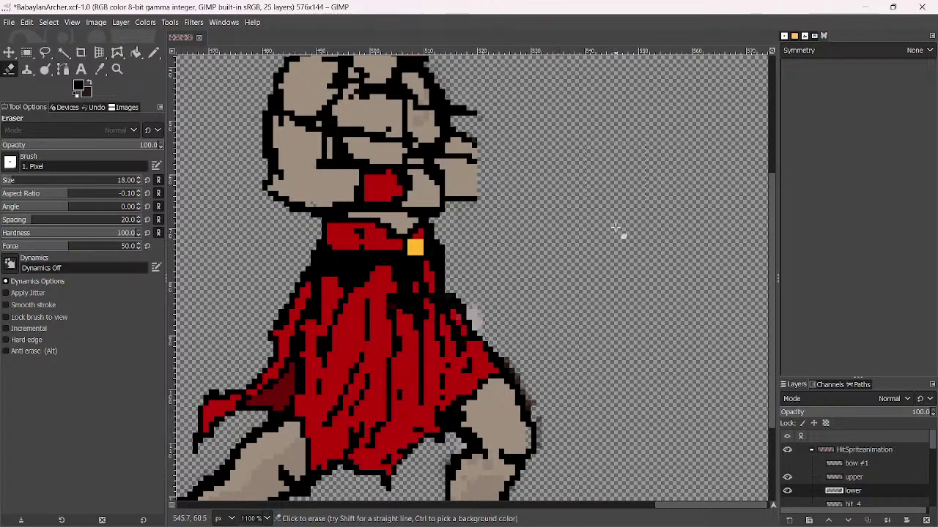
scroll(586, 183, "up", 3)
mouse_move(576, 147)
left_mouse_down()
mouse_move(576, 115)
mouse_move(551, 108)
mouse_move(557, 168)
left_mouse_up()
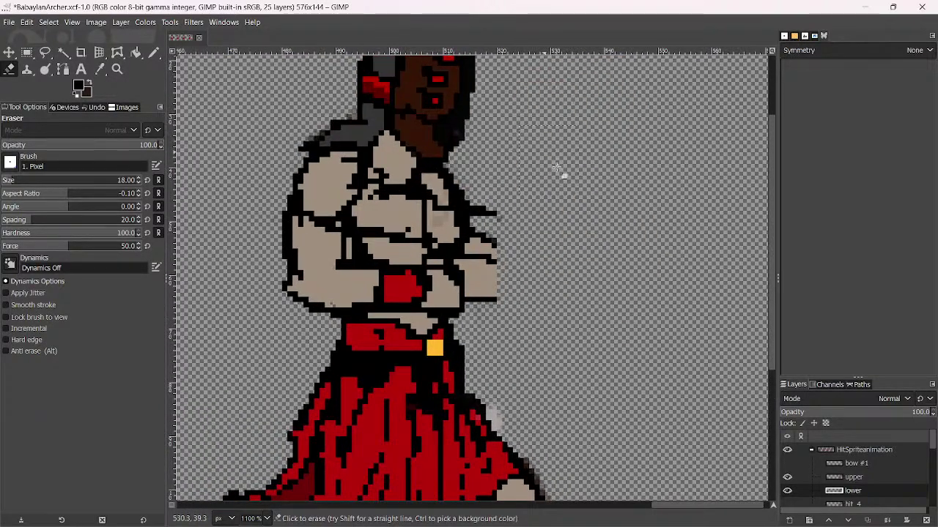
Make the upper layer active and reduce the Pencil brush to size 1
left_click(850, 477)
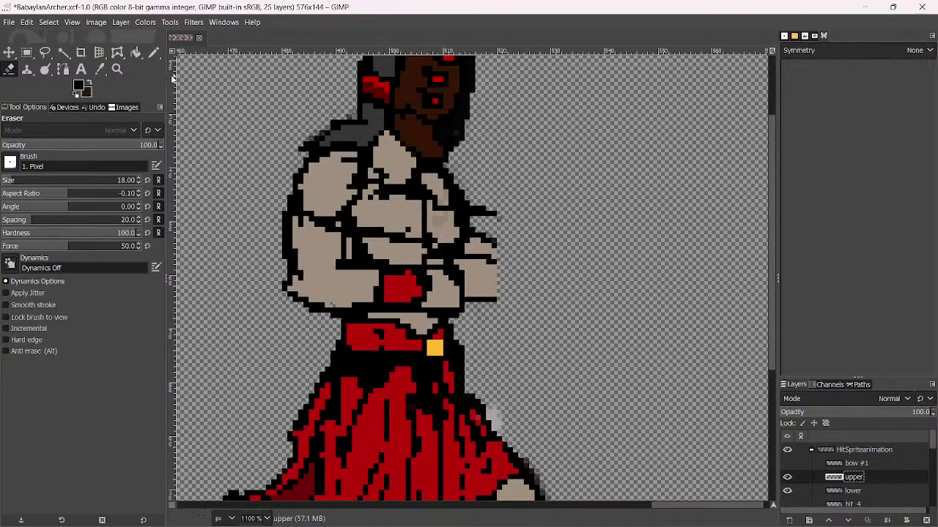
key("n")
key("bracketleft")
key("bracketleft")
key("bracketleft")
key("bracketleft")
key("bracketleft")
key("bracketleft")
key("bracketleft")
key("bracketleft")
key("bracketleft")
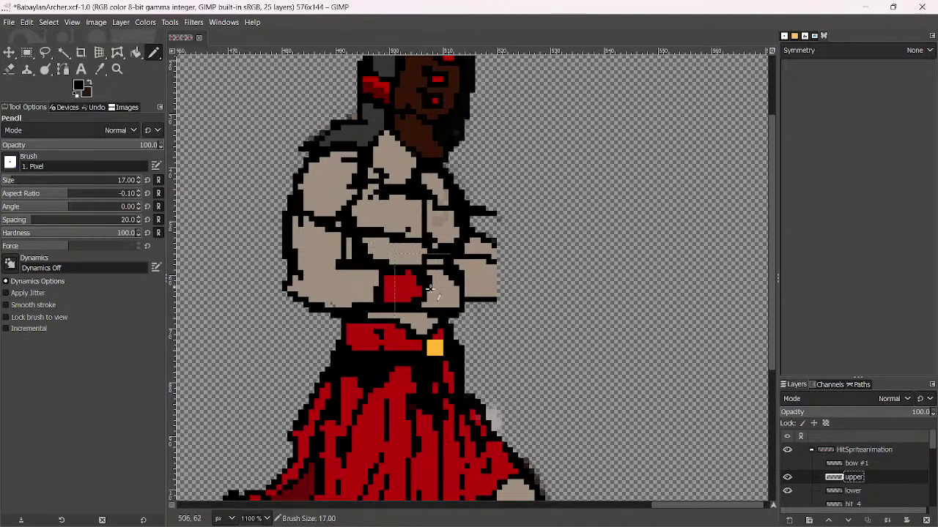
scroll(459, 286, "down", 3, "ctrl")
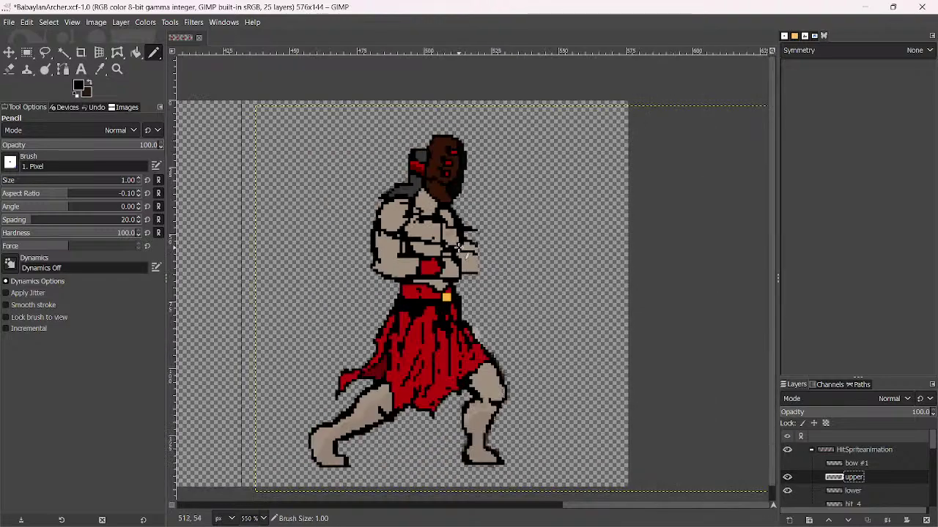
scroll(440, 235, "up", 3, "ctrl")
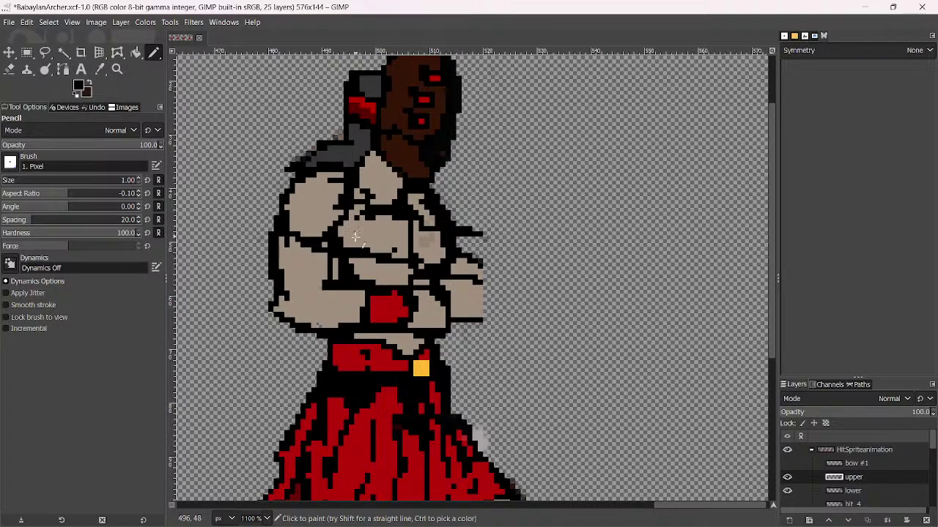
Hide the lower layer and erase the outer edge of the archer's rear arm on the upper layer with a size 6 eraser
key("shift+e")
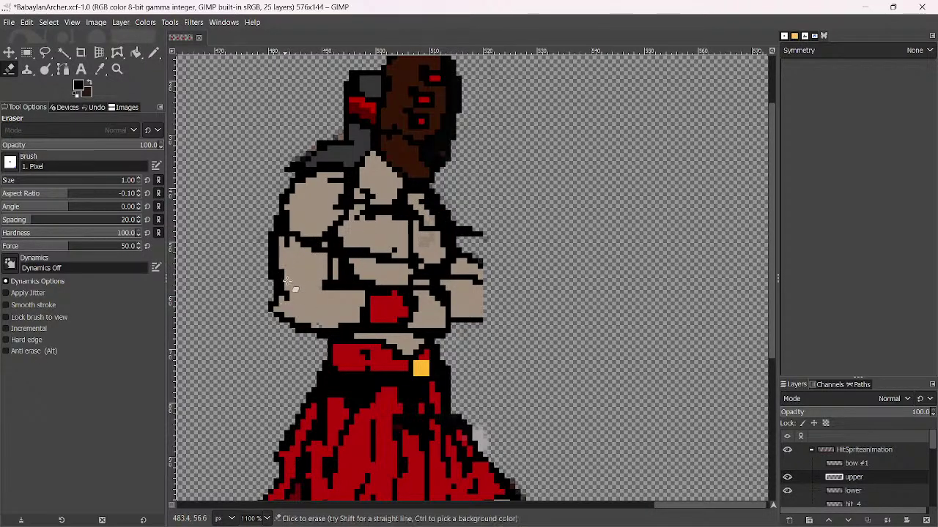
left_click(854, 491)
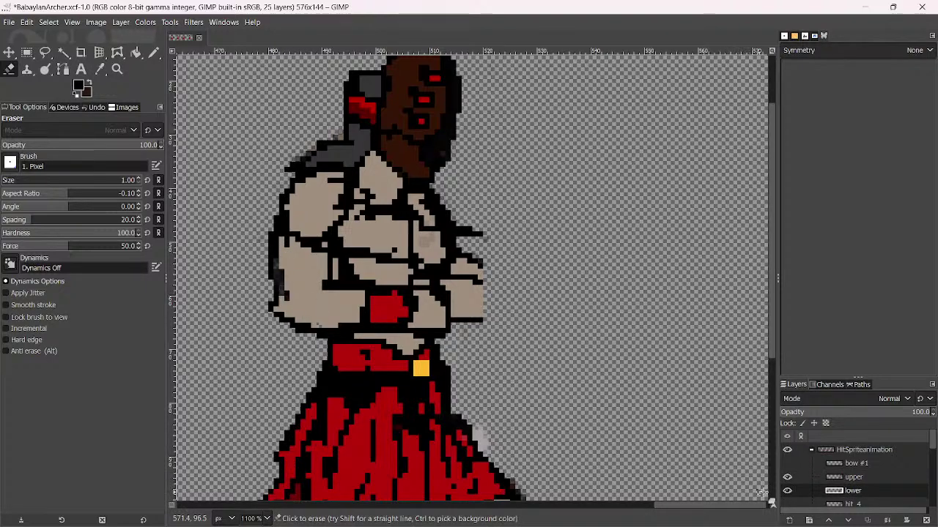
left_click(787, 491)
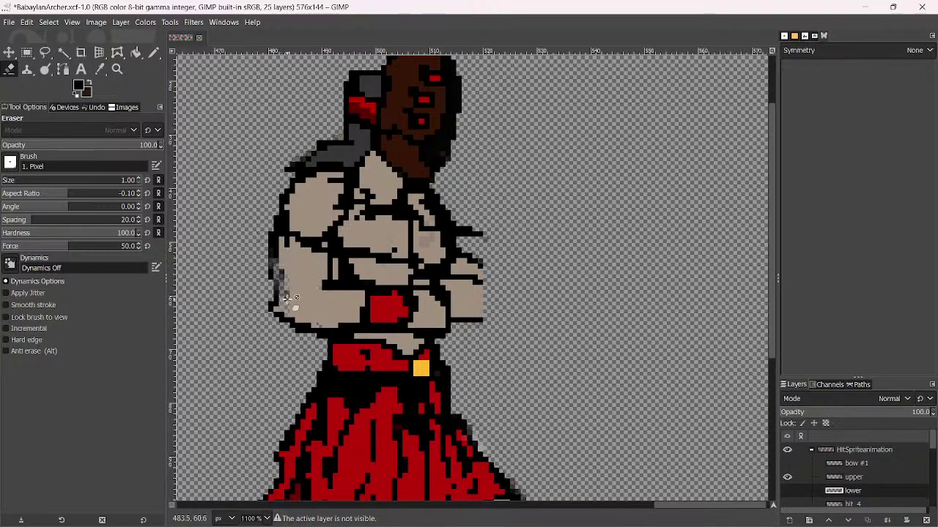
key("bracketright")
key("bracketright")
key("bracketright")
left_click(839, 480)
mouse_move(253, 233)
left_mouse_down()
mouse_move(302, 332)
mouse_move(277, 252)
mouse_move(285, 195)
mouse_move(315, 328)
mouse_move(308, 344)
mouse_move(312, 293)
mouse_move(319, 337)
mouse_move(279, 309)
left_mouse_up()
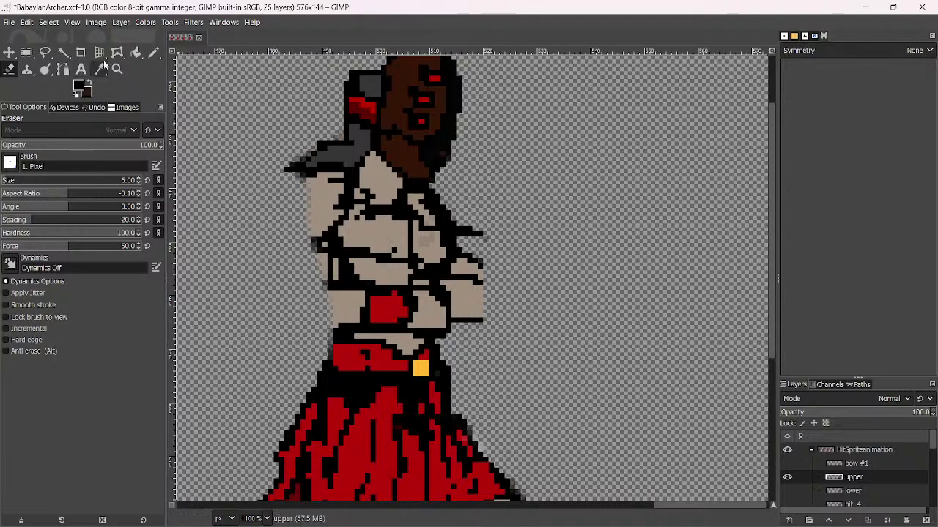
Draw a curved black back outline from the waist up to the rear shoulder using the Pencil at size 1
left_click(154, 52)
key("p")
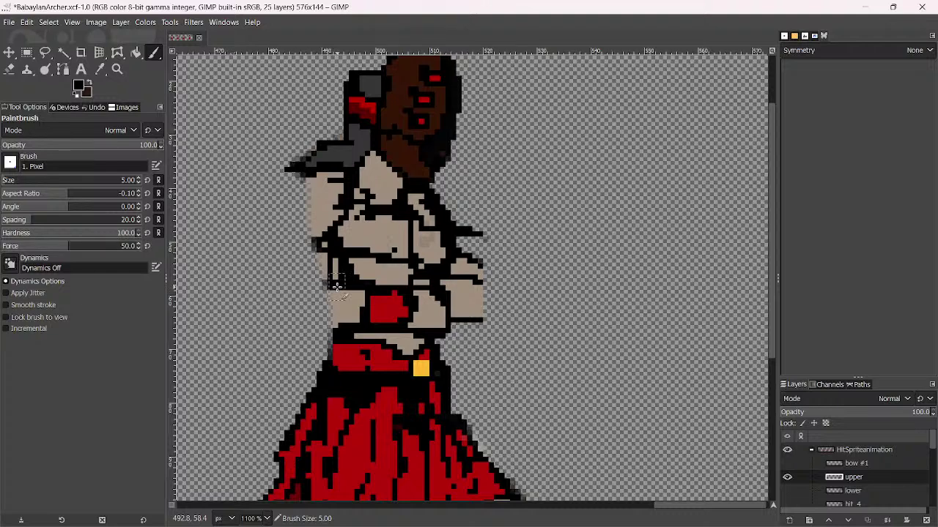
key("bracketleft")
left_click_drag(334, 342, 291, 251)
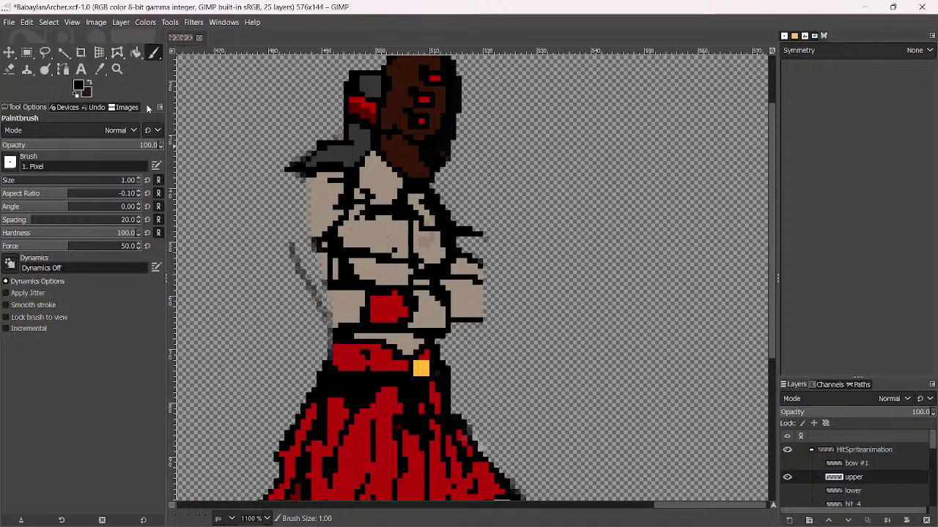
right_click(152, 56)
left_click(201, 67)
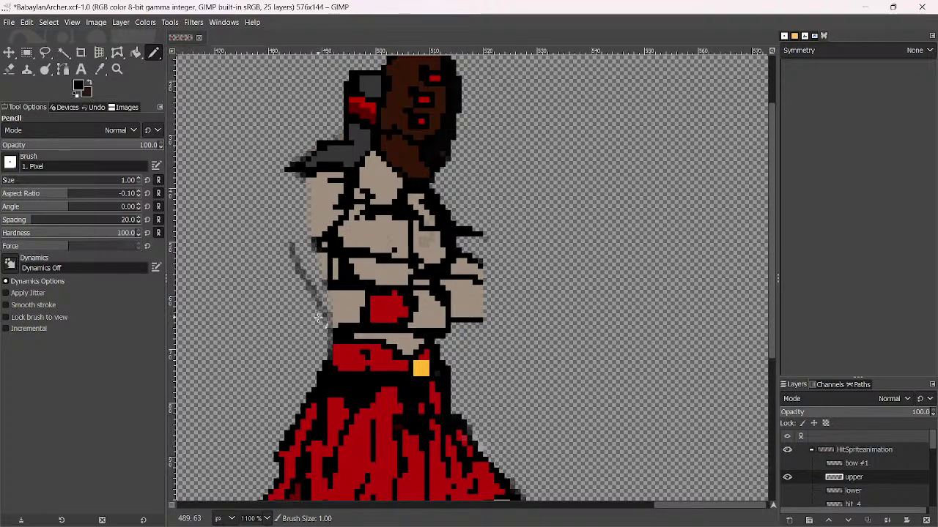
mouse_move(331, 333)
left_mouse_down()
mouse_move(293, 251)
mouse_move(292, 225)
mouse_move(318, 182)
mouse_move(341, 176)
left_mouse_up()
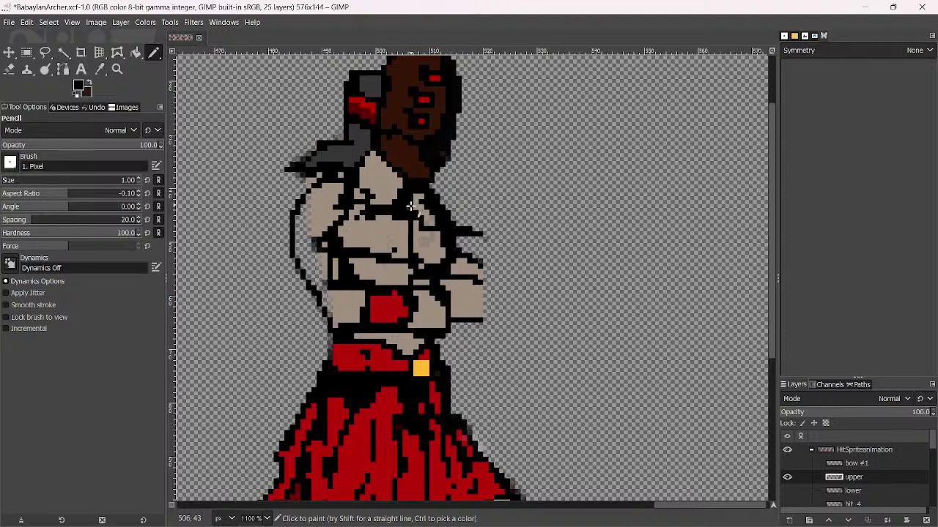
Draw black lines down the front of the torso from the upper chest toward the belt as a new front contour
left_click_drag(415, 219, 439, 265)
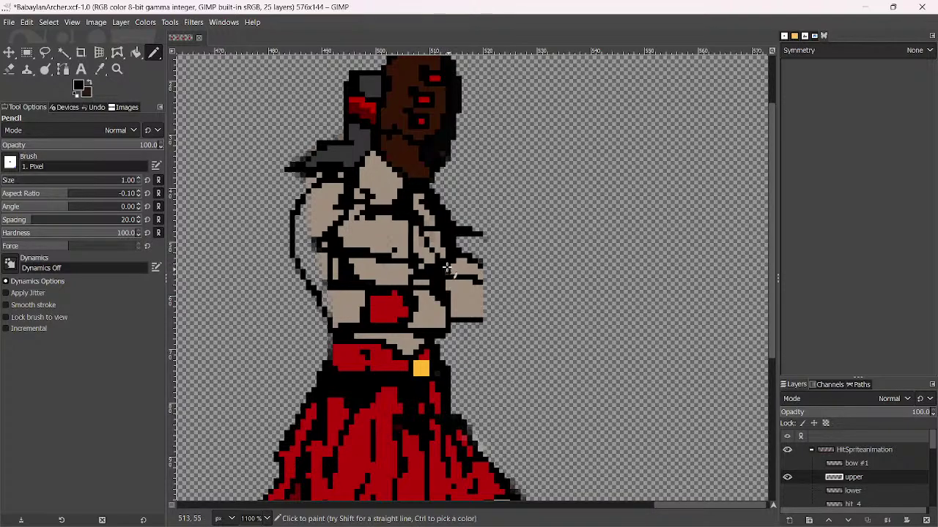
mouse_move(430, 227)
left_mouse_down()
mouse_move(422, 286)
mouse_move(424, 250)
mouse_move(438, 317)
left_mouse_up()
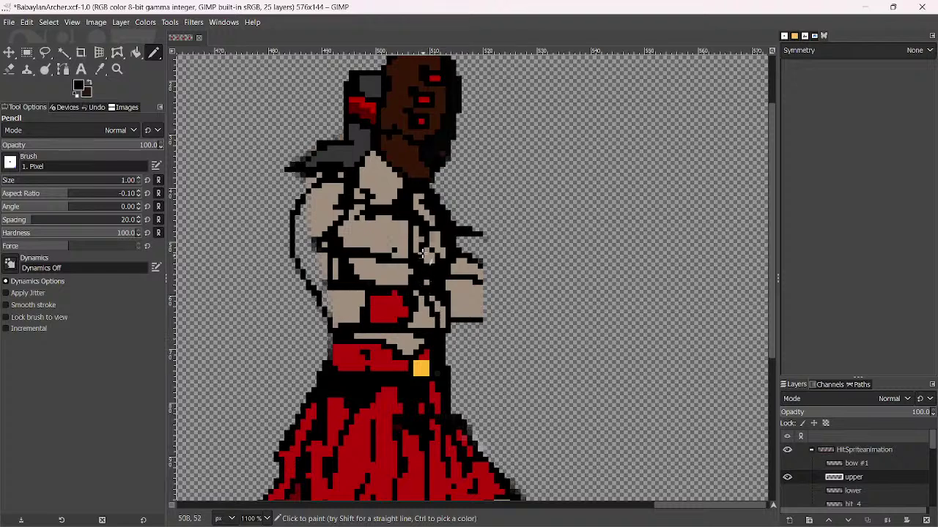
left_click_drag(417, 213, 428, 317)
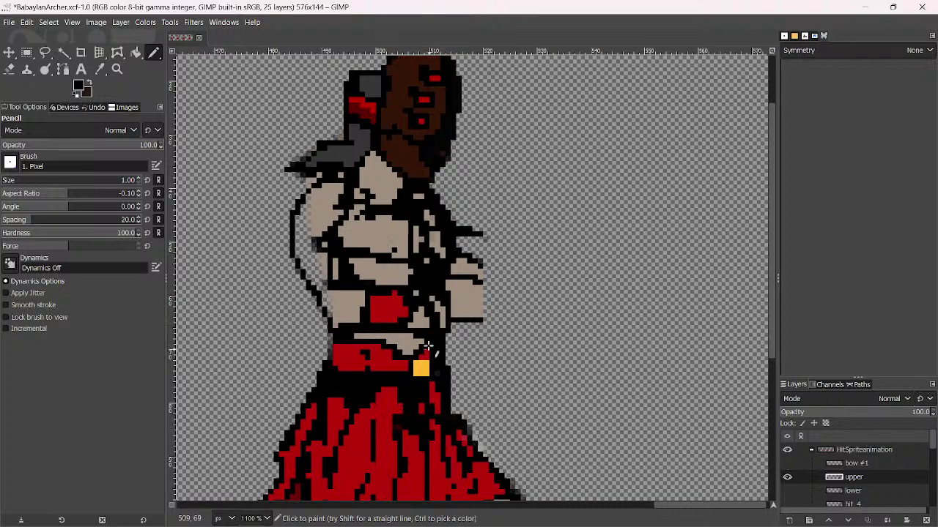
Erase the forward arm stub and the old arm and chest details inside the new torso outline with a size 5 eraser
key("bracketright")
key("bracketright")
key("bracketright")
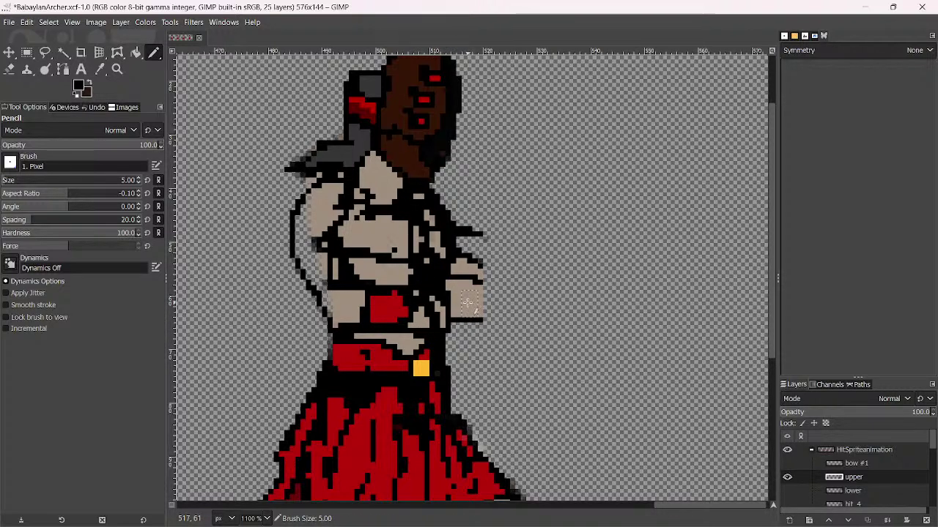
key("shift+e")
mouse_move(481, 329)
left_mouse_down()
mouse_move(464, 273)
mouse_move(450, 317)
mouse_move(434, 252)
mouse_move(453, 199)
mouse_move(434, 246)
mouse_move(451, 315)
mouse_move(451, 207)
mouse_move(471, 236)
mouse_move(476, 282)
left_mouse_up()
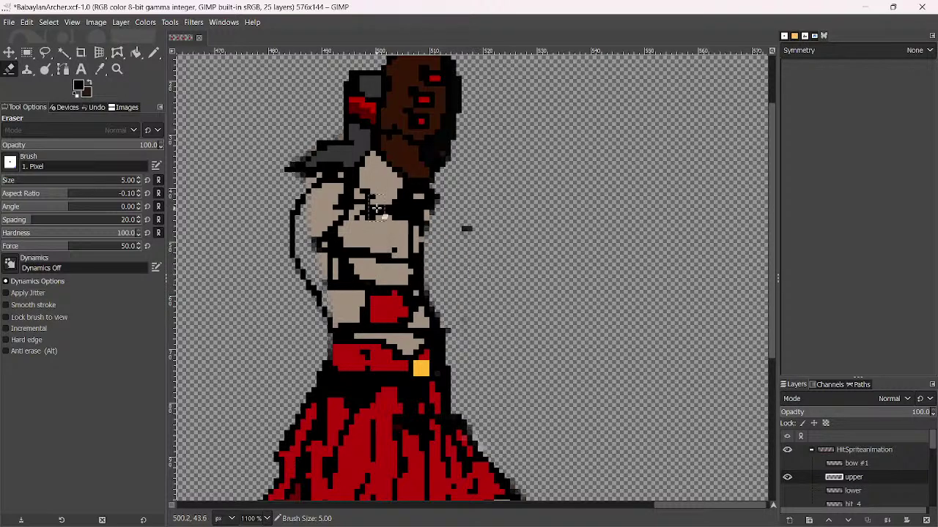
mouse_move(375, 210)
left_mouse_down()
mouse_move(355, 246)
mouse_move(354, 204)
mouse_move(331, 264)
mouse_move(343, 283)
mouse_move(325, 249)
mouse_move(329, 278)
mouse_move(363, 286)
mouse_move(362, 295)
mouse_move(373, 272)
mouse_move(398, 292)
mouse_move(413, 324)
mouse_move(367, 194)
mouse_move(354, 250)
mouse_move(325, 254)
mouse_move(325, 239)
mouse_move(370, 247)
mouse_move(362, 251)
mouse_move(399, 232)
mouse_move(403, 274)
left_mouse_up()
mouse_move(340, 240)
left_mouse_down()
mouse_move(308, 251)
mouse_move(330, 202)
left_mouse_up()
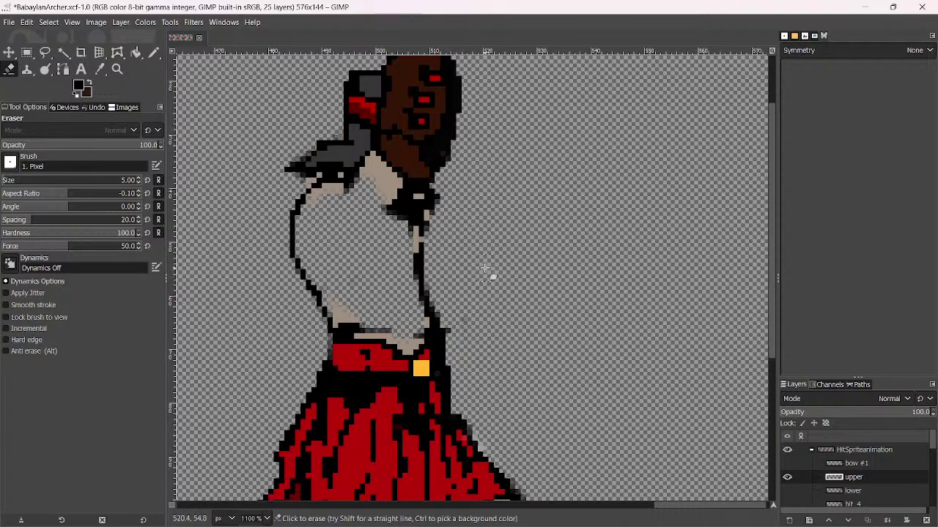
Outline an extension of the grey shape behind the neck in black, using the Pencil at size 1
left_click(154, 53)
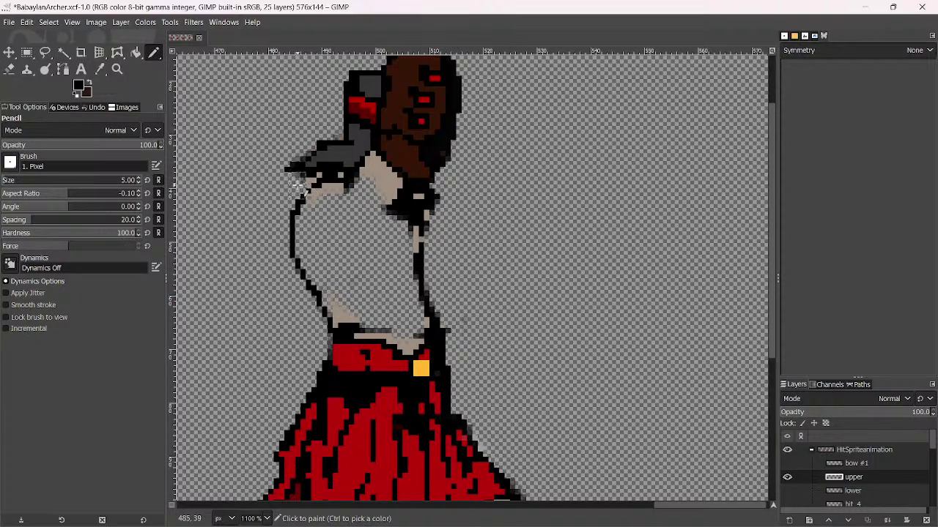
key("bracketleft")
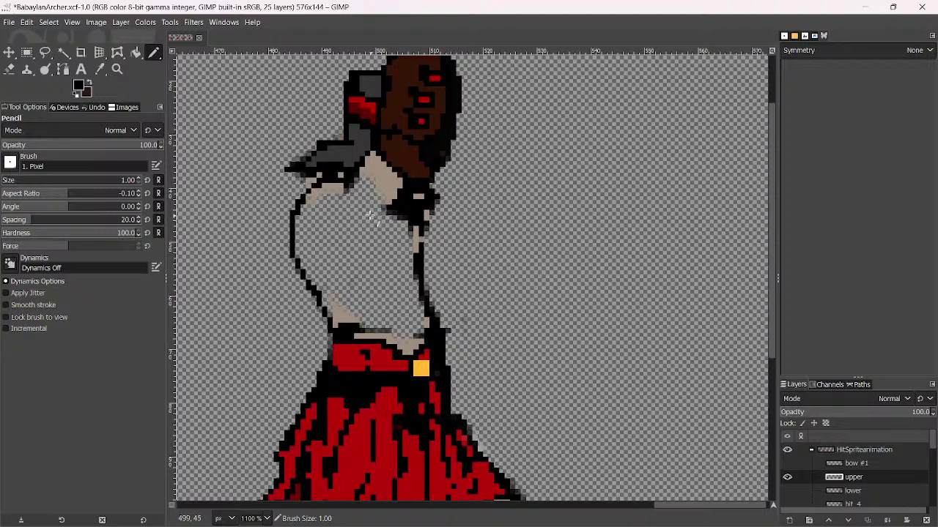
scroll(355, 176, "up", 2)
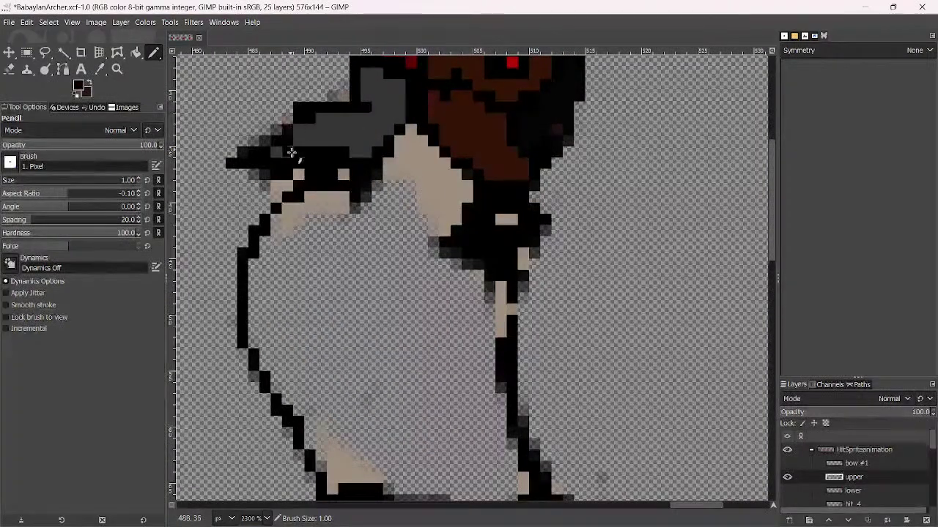
mouse_move(383, 197)
left_mouse_down()
mouse_move(430, 203)
mouse_move(460, 231)
mouse_move(399, 162)
mouse_move(401, 128)
left_mouse_up()
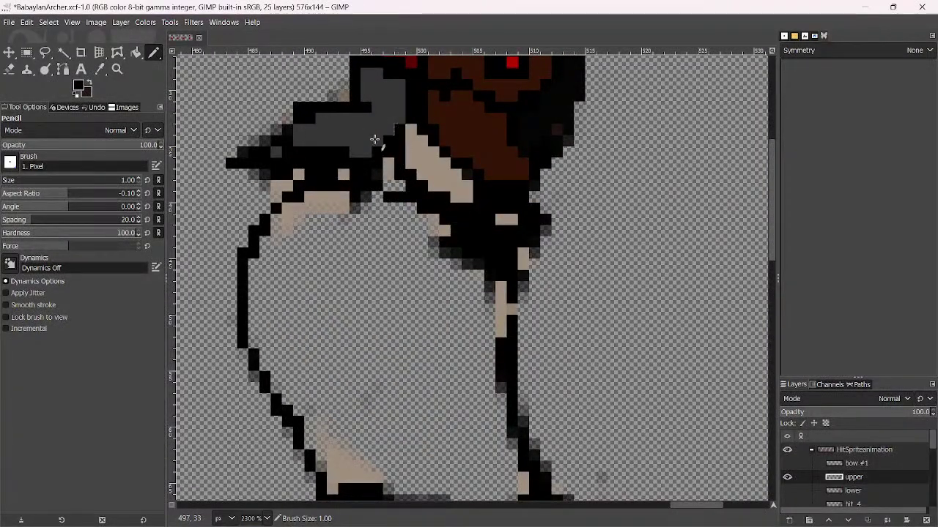
Fill the outlined extension with the sampled dark grey and erase the grey shape's pointed tip over the rear shoulder
left_click(328, 129, "ctrl")
mouse_move(352, 178)
left_mouse_down()
mouse_move(392, 185)
mouse_move(380, 158)
mouse_move(391, 183)
left_mouse_up()
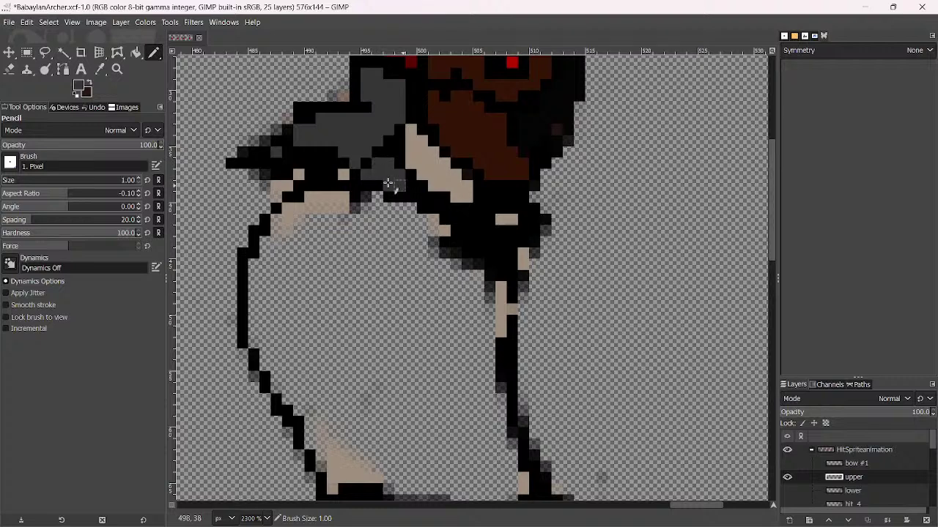
key("shift+e")
mouse_move(318, 98)
left_mouse_down()
mouse_move(292, 130)
mouse_move(293, 168)
mouse_move(286, 154)
mouse_move(233, 185)
mouse_move(247, 156)
mouse_move(273, 141)
mouse_move(282, 141)
mouse_move(289, 176)
mouse_move(275, 188)
mouse_move(296, 174)
mouse_move(244, 153)
mouse_move(241, 185)
mouse_move(280, 119)
mouse_move(286, 134)
mouse_move(305, 126)
mouse_move(325, 89)
mouse_move(336, 90)
mouse_move(297, 167)
left_mouse_up()
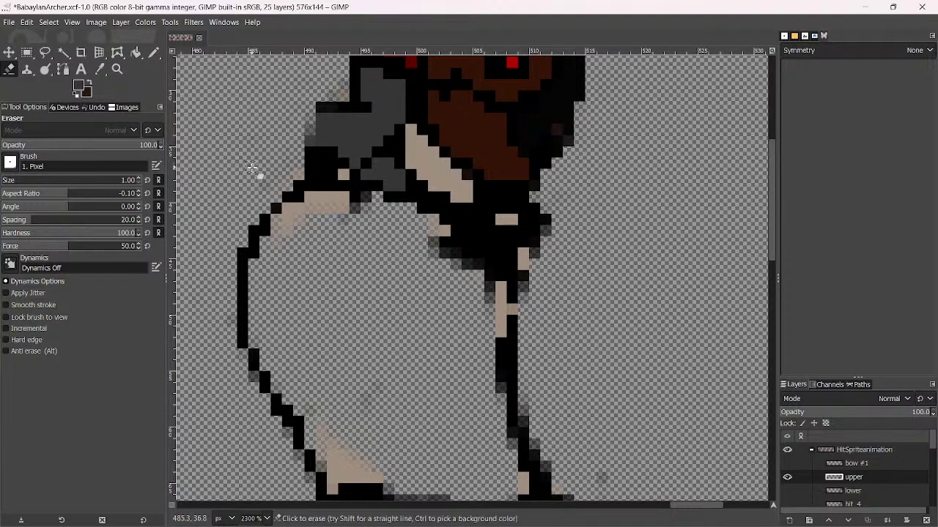
Complete the black rear edge of the grey neck shape and paint over most of the adjacent skin strip in black and dark grey
left_click(154, 52)
left_click(77, 93)
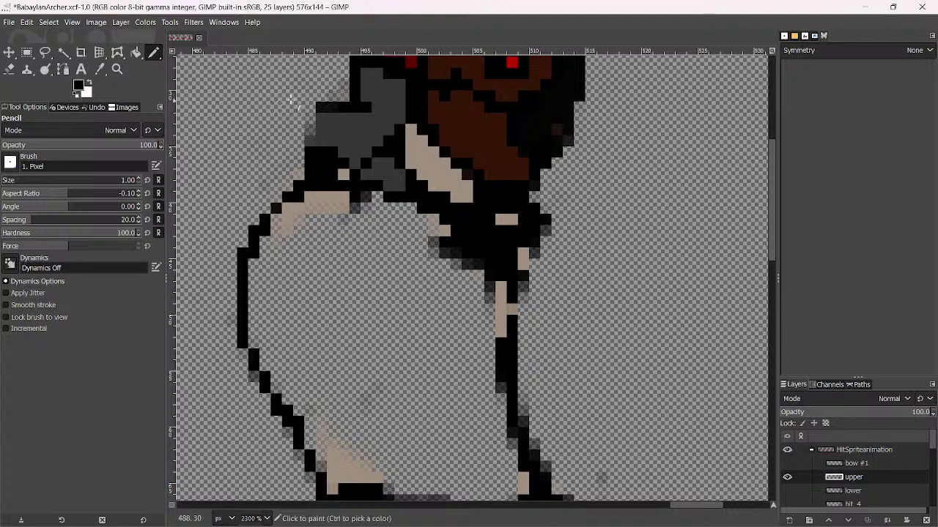
left_click_drag(310, 141, 313, 130)
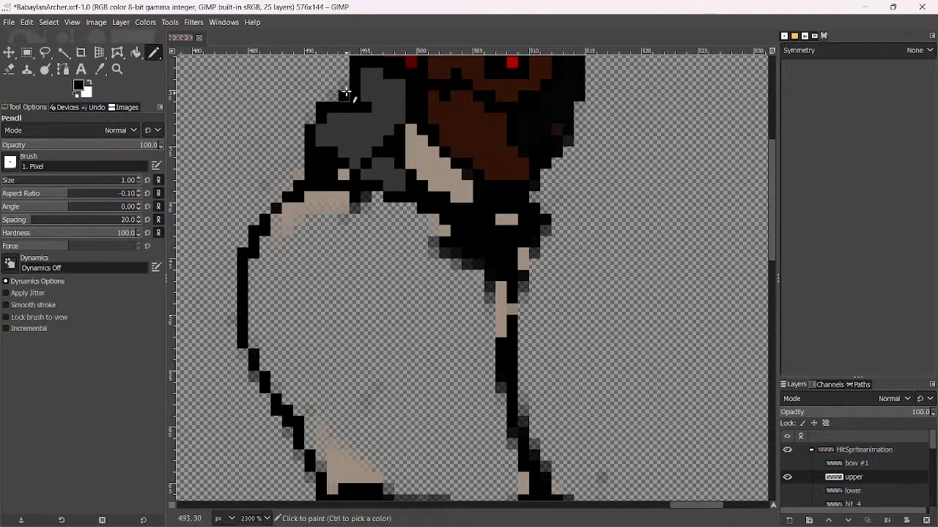
left_click_drag(345, 94, 343, 85)
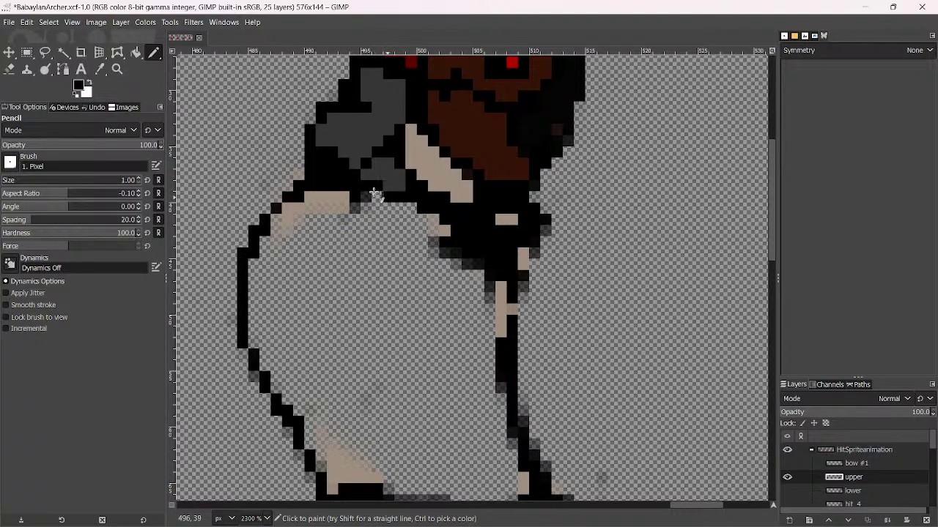
mouse_move(409, 132)
left_mouse_down()
mouse_move(463, 184)
mouse_move(439, 192)
left_mouse_up()
mouse_move(370, 189)
left_mouse_down()
mouse_move(395, 168)
mouse_move(386, 171)
mouse_move(437, 172)
mouse_move(411, 166)
mouse_move(409, 154)
mouse_move(396, 161)
mouse_move(395, 141)
mouse_move(400, 148)
mouse_move(413, 135)
mouse_move(430, 154)
left_mouse_up()
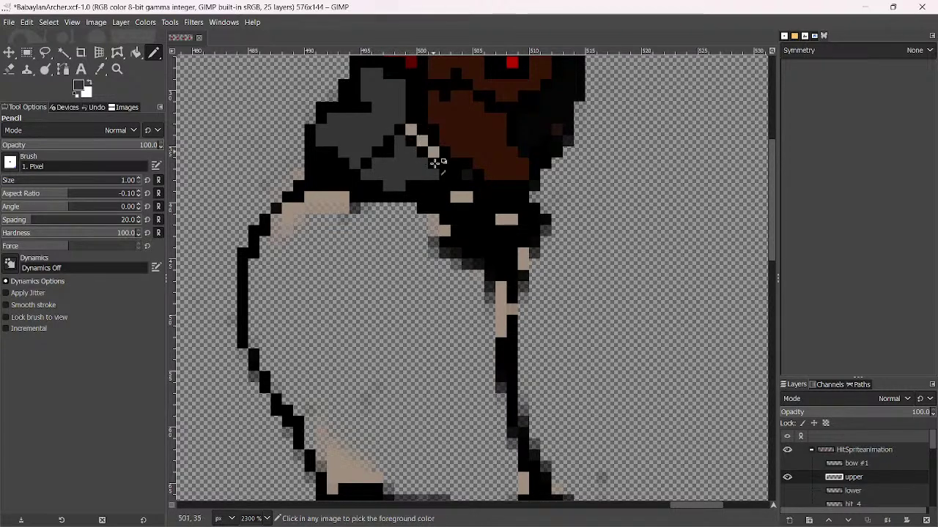
Outline the upper arm across the torso in black with the Pencil and paint it with the sampled skin colour
scroll(440, 168, "down", 5)
scroll(344, 194, "up", 2)
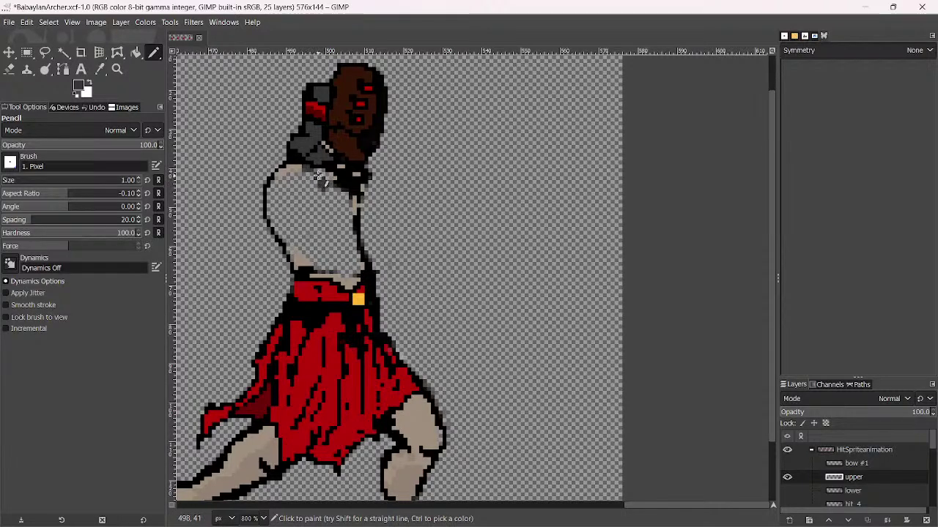
scroll(308, 168, "up", 2)
left_click(293, 148, "ctrl")
left_click_drag(324, 171, 331, 186)
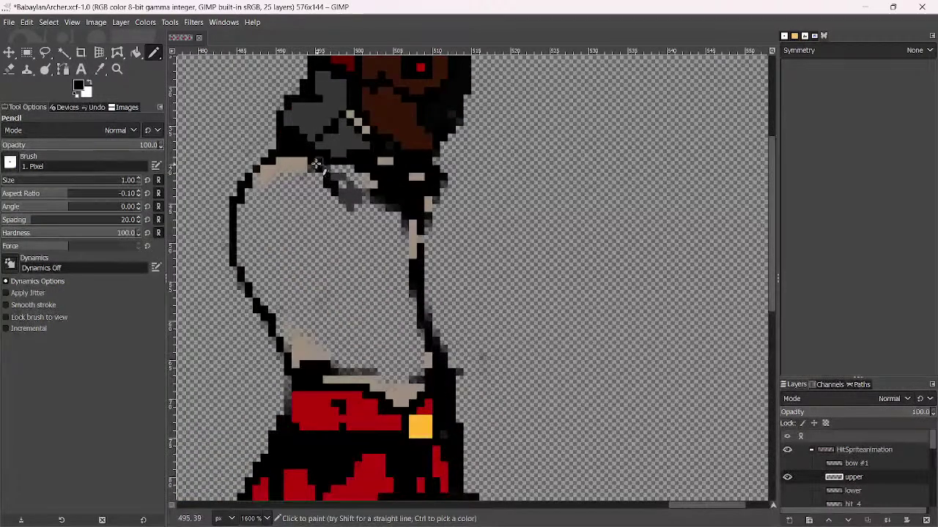
mouse_move(270, 207)
left_mouse_down()
mouse_move(282, 232)
mouse_move(335, 232)
left_mouse_up()
mouse_move(288, 247)
left_mouse_down()
mouse_move(264, 208)
mouse_move(288, 240)
mouse_move(328, 237)
mouse_move(303, 254)
mouse_move(351, 239)
left_mouse_up()
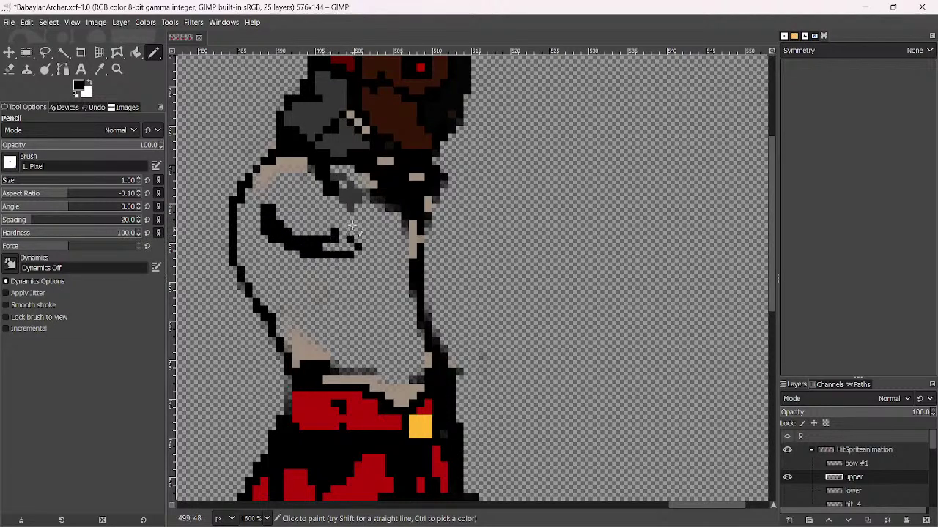
mouse_move(344, 196)
left_mouse_down()
mouse_move(377, 175)
mouse_move(402, 188)
mouse_move(335, 184)
left_mouse_up()
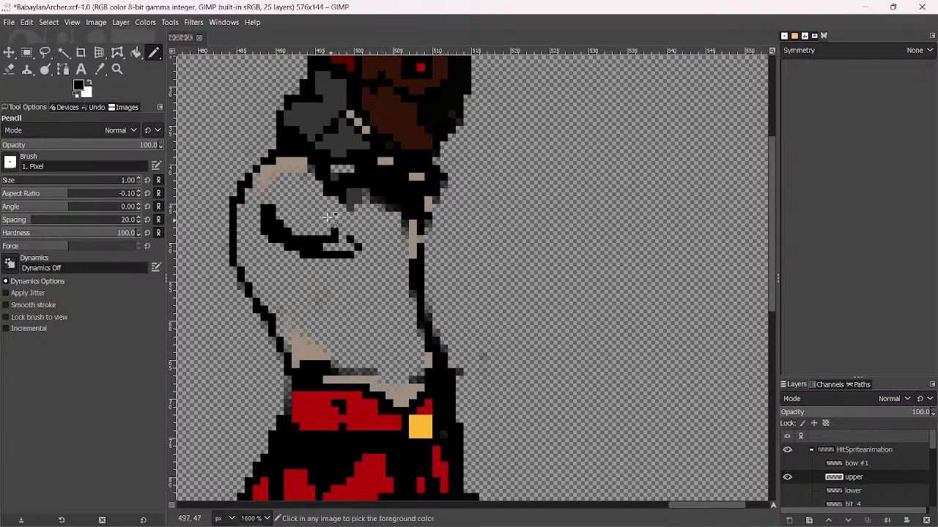
mouse_move(271, 171)
left_mouse_down()
mouse_move(277, 194)
mouse_move(276, 179)
mouse_move(324, 231)
left_mouse_up()
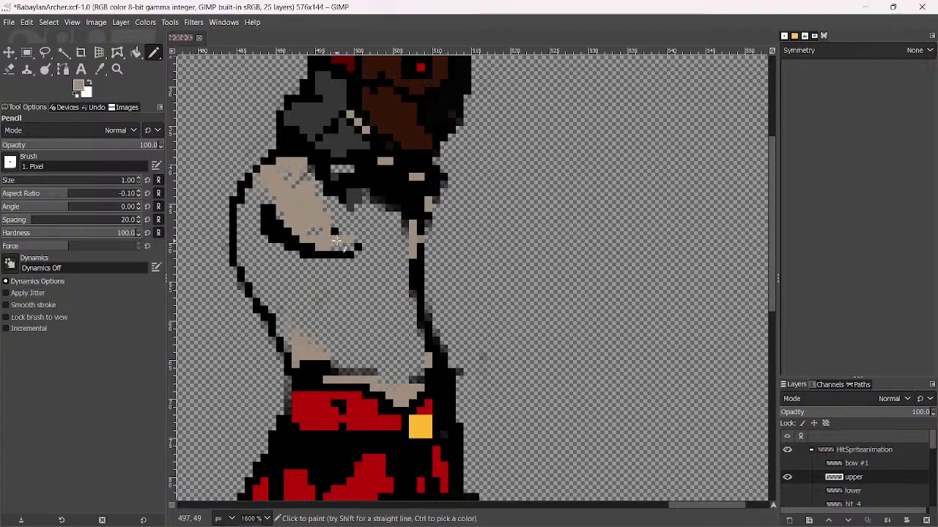
mouse_move(361, 217)
left_mouse_down()
mouse_move(340, 240)
mouse_move(344, 247)
mouse_move(341, 207)
left_mouse_up()
Extend the arm forward past the chest by outlining the forearm, a wristband section and a drooping hand in black
left_click(316, 250, "ctrl")
mouse_move(323, 255)
left_mouse_down()
mouse_move(344, 260)
mouse_move(358, 246)
mouse_move(350, 256)
mouse_move(456, 255)
mouse_move(360, 262)
mouse_move(380, 266)
mouse_move(361, 259)
mouse_move(423, 262)
left_mouse_up()
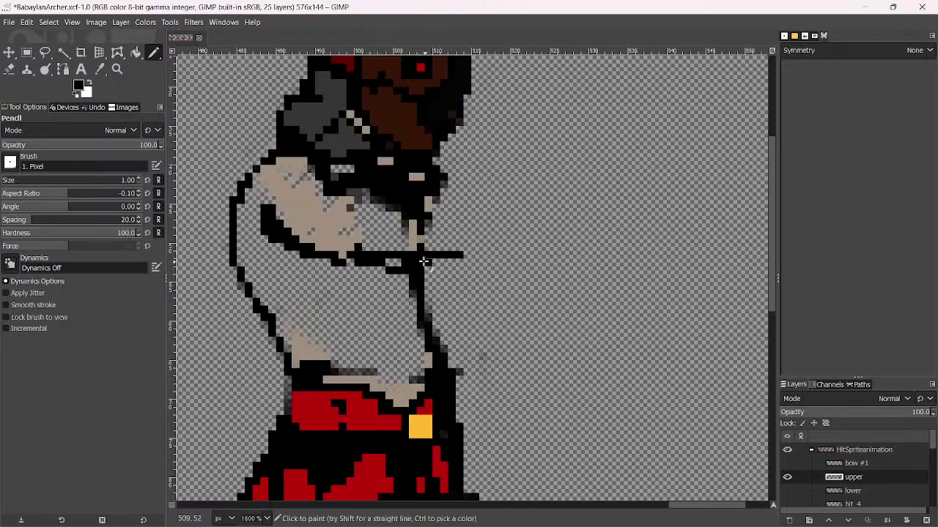
mouse_move(439, 196)
left_mouse_down()
mouse_move(435, 235)
mouse_move(375, 256)
mouse_move(427, 273)
mouse_move(439, 224)
mouse_move(469, 223)
mouse_move(442, 216)
mouse_move(479, 212)
mouse_move(521, 239)
mouse_move(560, 238)
mouse_move(481, 216)
left_mouse_up()
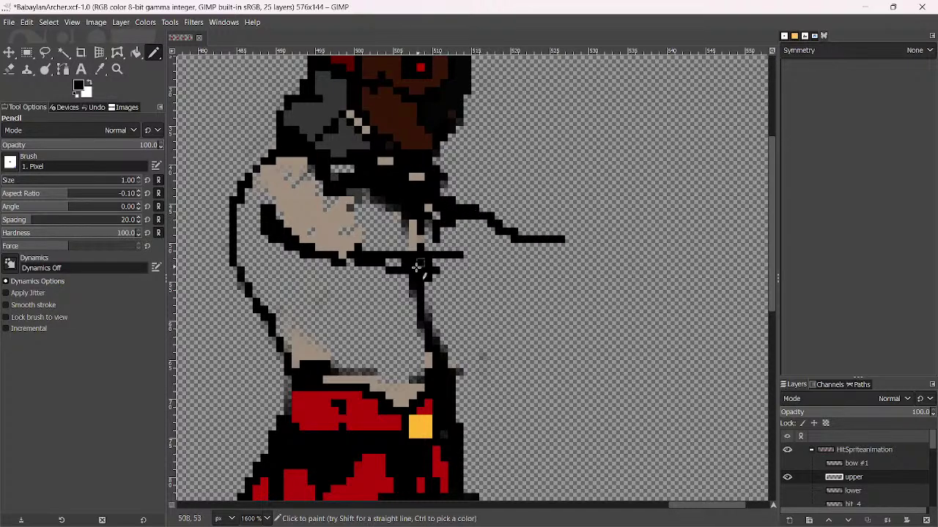
mouse_move(429, 279)
left_mouse_down()
mouse_move(491, 278)
mouse_move(544, 291)
mouse_move(462, 283)
mouse_move(533, 294)
left_mouse_up()
left_click_drag(572, 238, 553, 292)
left_click_drag(516, 238, 505, 278)
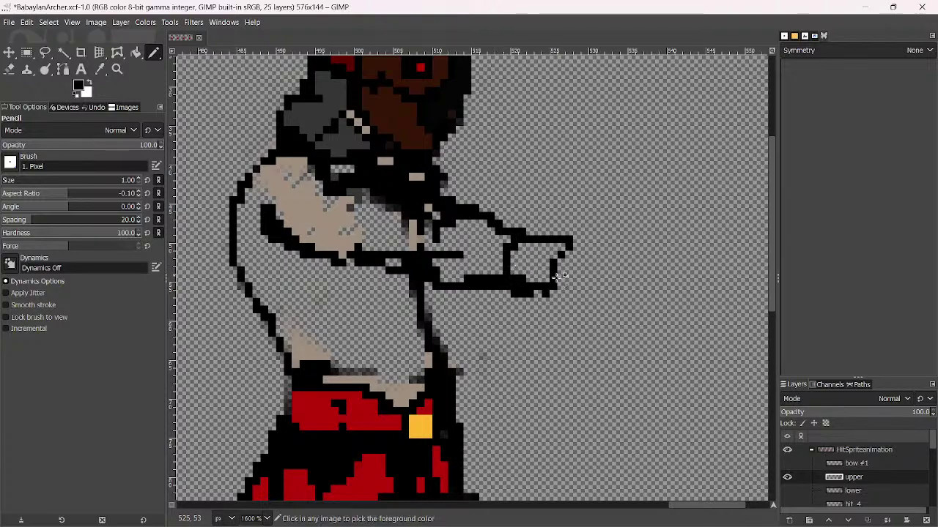
scroll(506, 275, "up", 1)
mouse_move(360, 222)
left_mouse_down()
mouse_move(422, 274)
mouse_move(451, 316)
mouse_move(465, 377)
mouse_move(326, 293)
mouse_move(425, 359)
mouse_move(432, 302)
mouse_move(431, 361)
mouse_move(412, 353)
left_mouse_up()
Trim the thick tip of the hand with the Eraser at size 1 and redraw its end in black
key("shift+e")
mouse_move(456, 310)
left_mouse_down()
mouse_move(452, 322)
mouse_move(448, 278)
mouse_move(453, 339)
mouse_move(473, 352)
mouse_move(452, 308)
left_mouse_up()
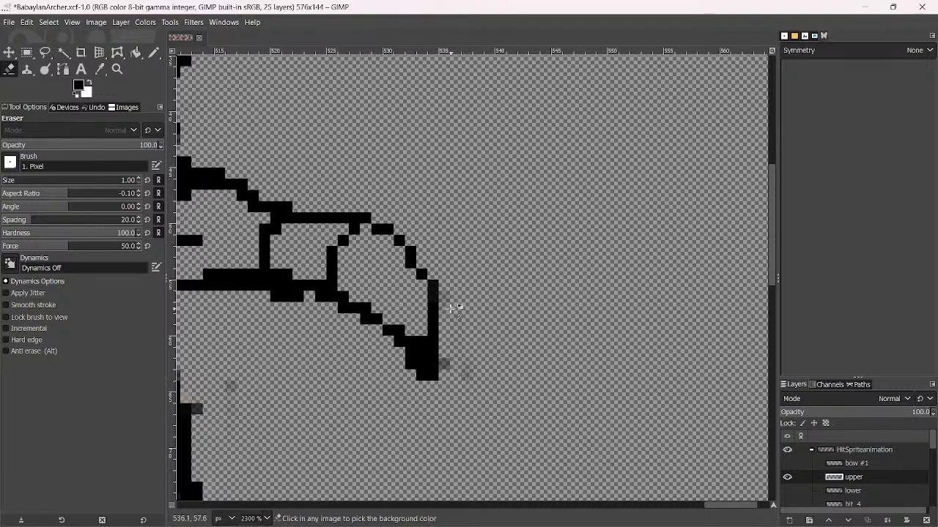
key("3")
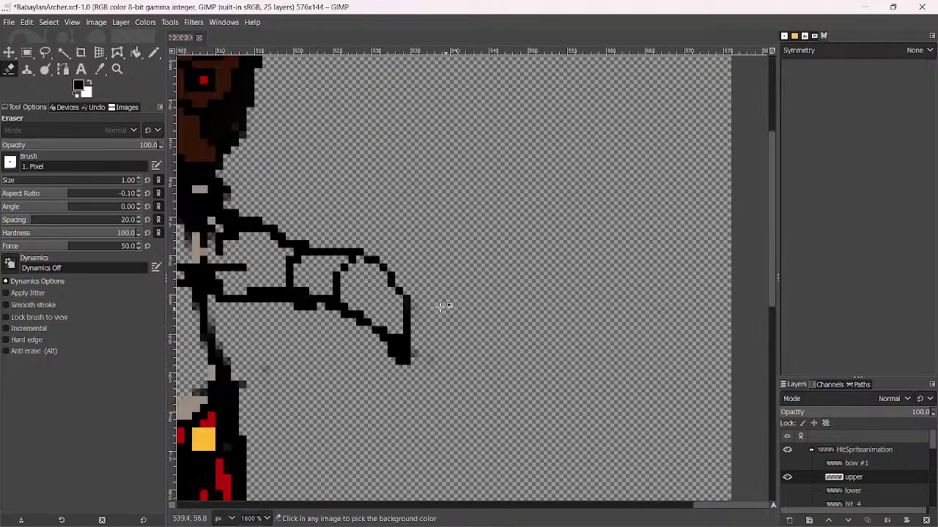
scroll(441, 308, "up", 5)
left_click_drag(368, 358, 385, 315)
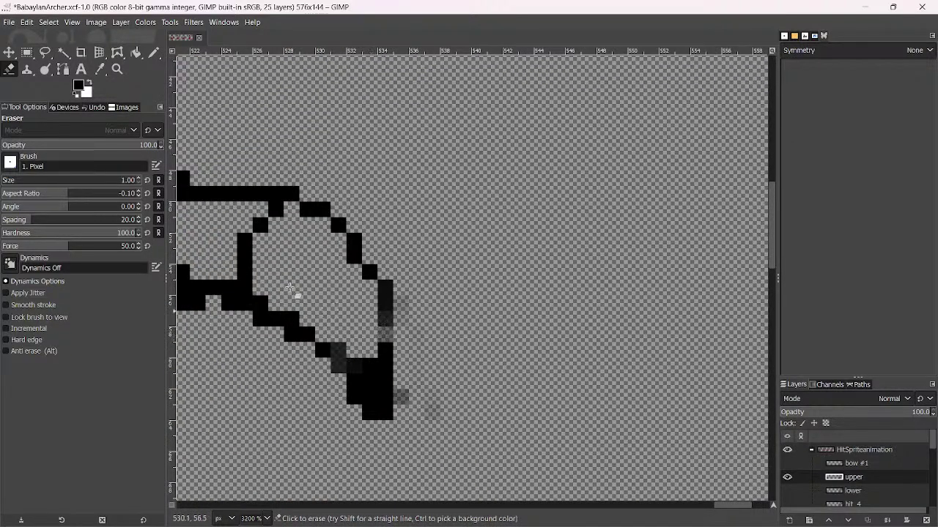
key("n")
left_click(352, 360)
mouse_move(339, 368)
left_mouse_down()
mouse_move(377, 349)
mouse_move(385, 317)
left_mouse_up()
key("shift+e")
mouse_move(413, 375)
left_mouse_down()
mouse_move(357, 414)
mouse_move(393, 361)
mouse_move(377, 386)
mouse_move(356, 395)
mouse_move(386, 401)
mouse_move(347, 420)
mouse_move(307, 397)
mouse_move(352, 377)
left_mouse_up()
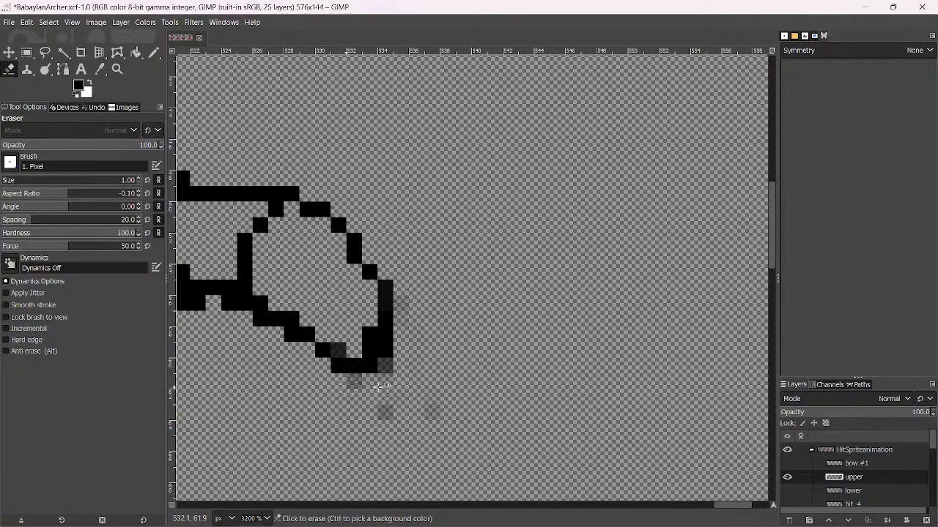
Select the empty interiors of the upper arm, forearm, hand and torso together with Fuzzy Select, leaving out the wristband
scroll(410, 385, "down", 4)
scroll(295, 338, "up", 4)
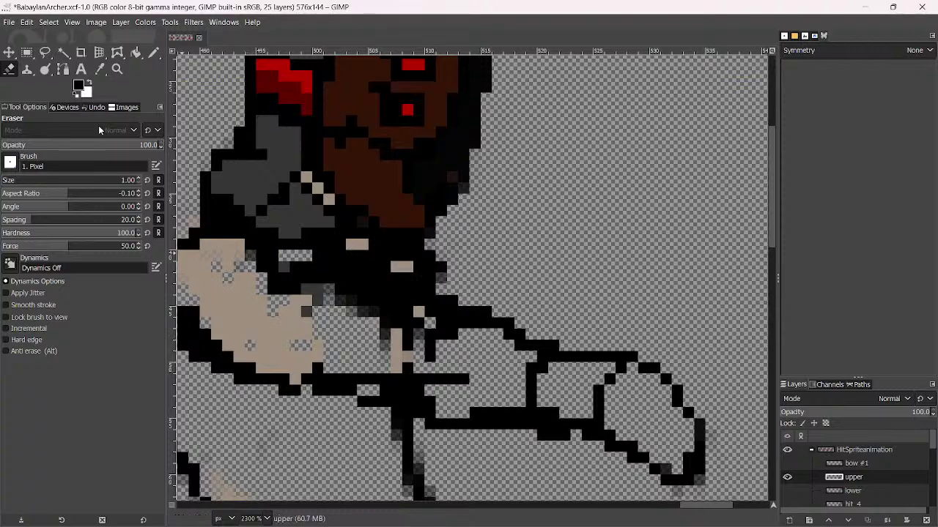
key("u")
left_click(352, 314)
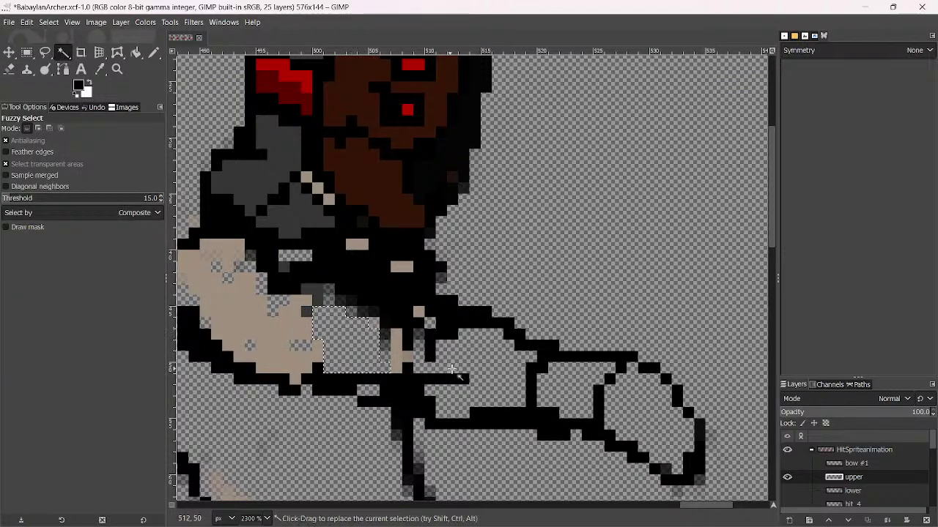
left_click(524, 359, "shift")
left_click(620, 396, "shift")
scroll(619, 396, "down", 5)
scroll(619, 396, "left", 2)
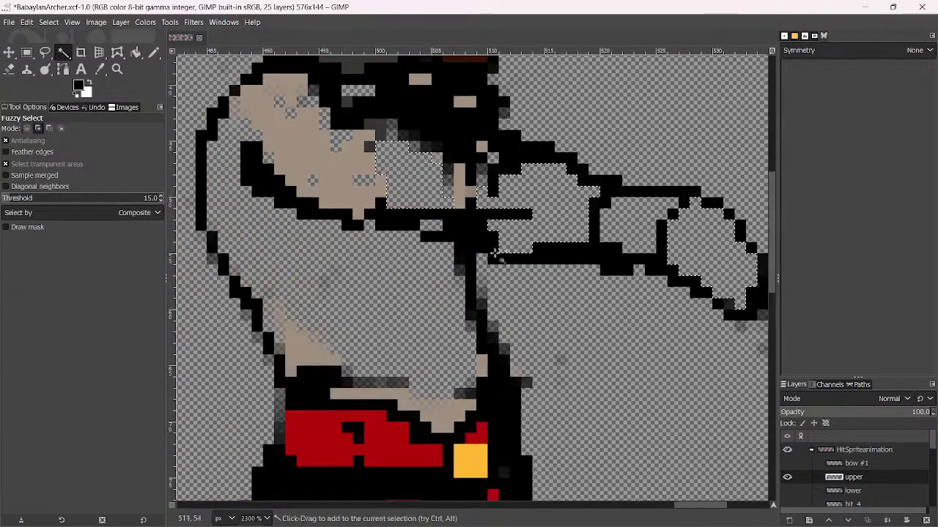
left_click(329, 275, "shift")
Fill the selected arm, hand and torso areas with the skin colour sampled from the shoulder, using Bucket Fill
key("shift+b")
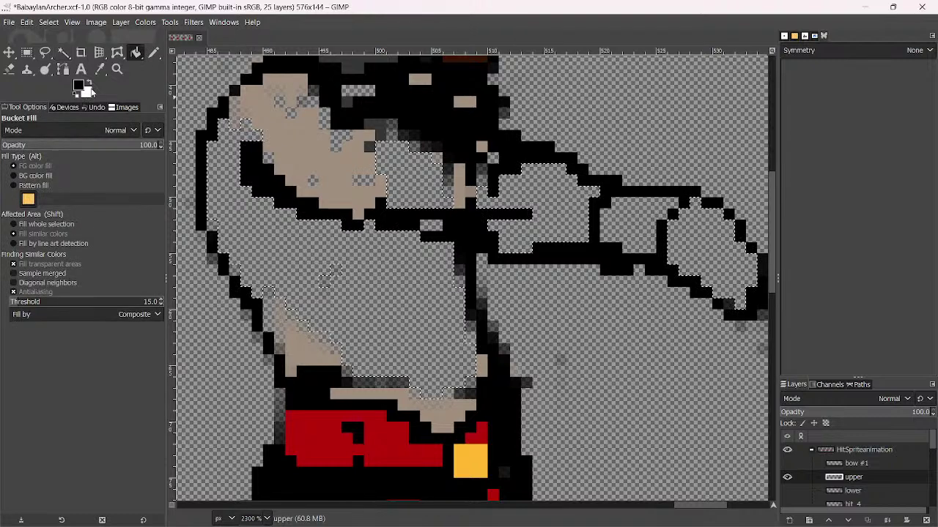
key("n")
left_click(271, 98, "ctrl")
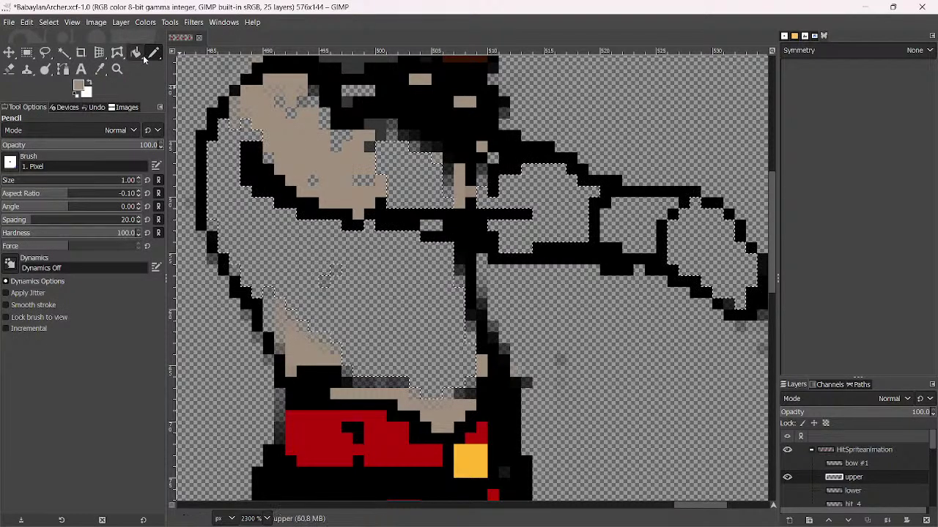
key("shift+b")
left_click(329, 247)
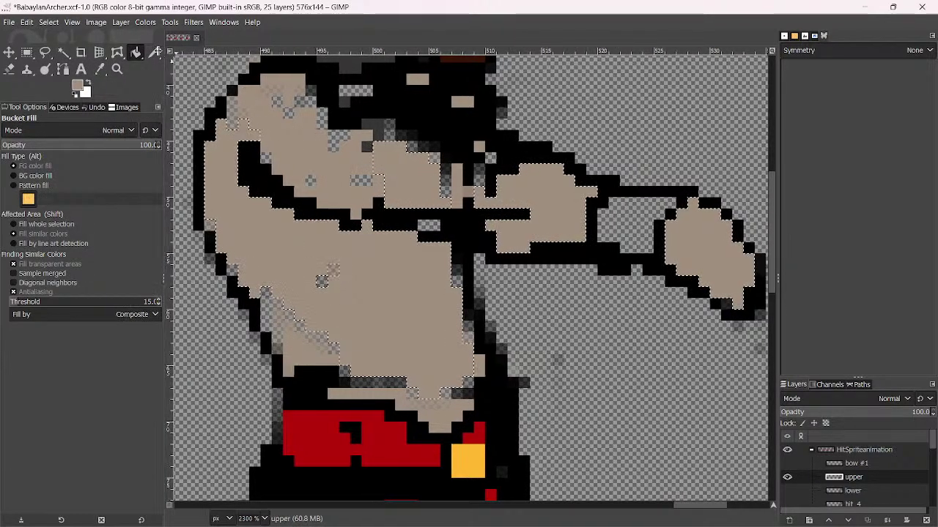
Clear the selection, return to the Pencil and save the file
left_click(150, 55)
key("ctrl+shift+a")
key("alt+s")
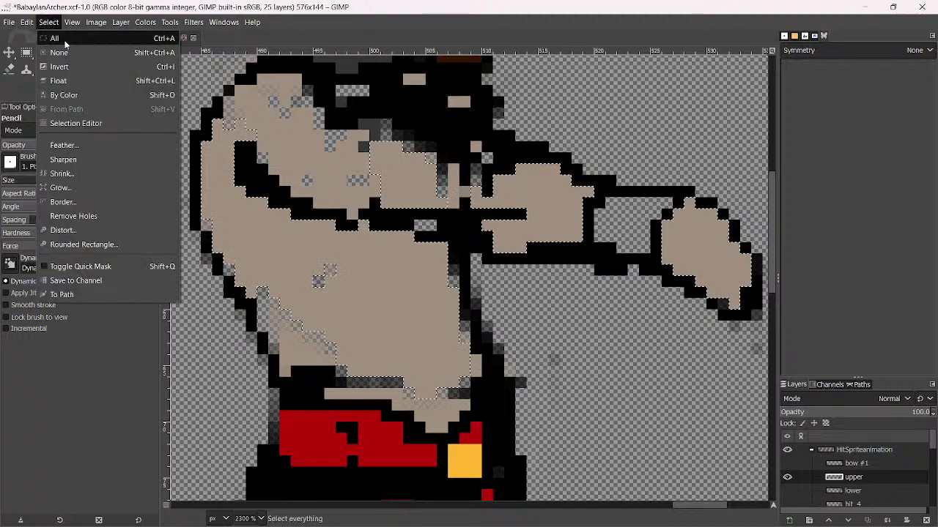
key("Escape")
key("ctrl+s")
Paint the leftover transparent and grey pixels on the shoulder, arm and below the neck with the skin colour
scroll(317, 152, "up", 3)
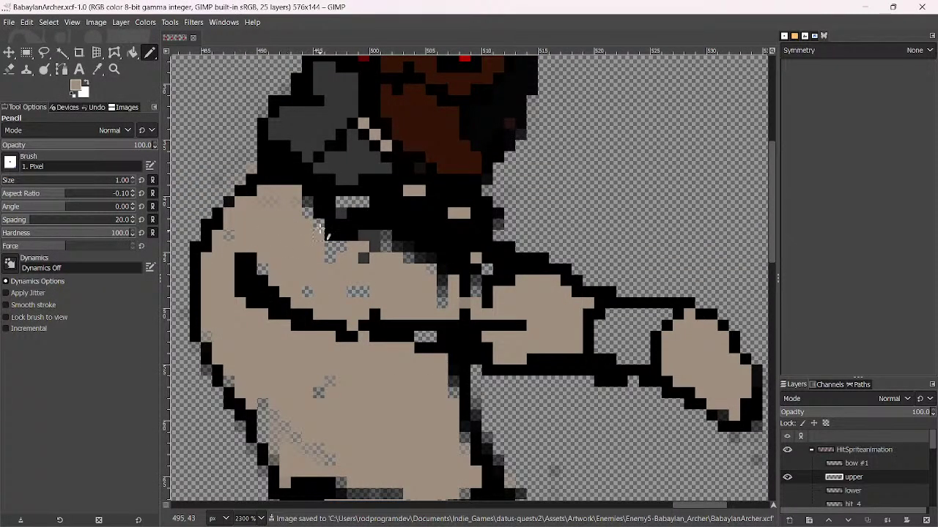
left_click(298, 202)
left_click_drag(360, 205, 342, 213)
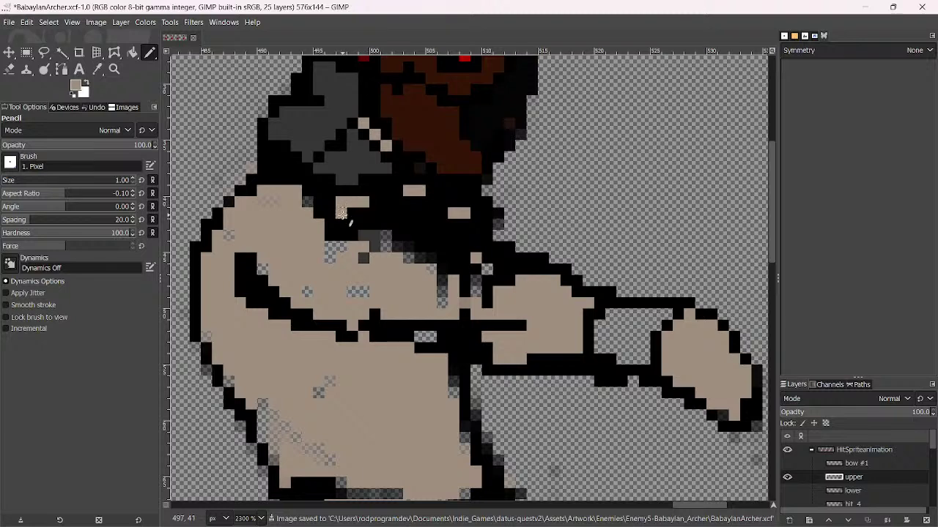
left_click_drag(372, 255, 329, 249)
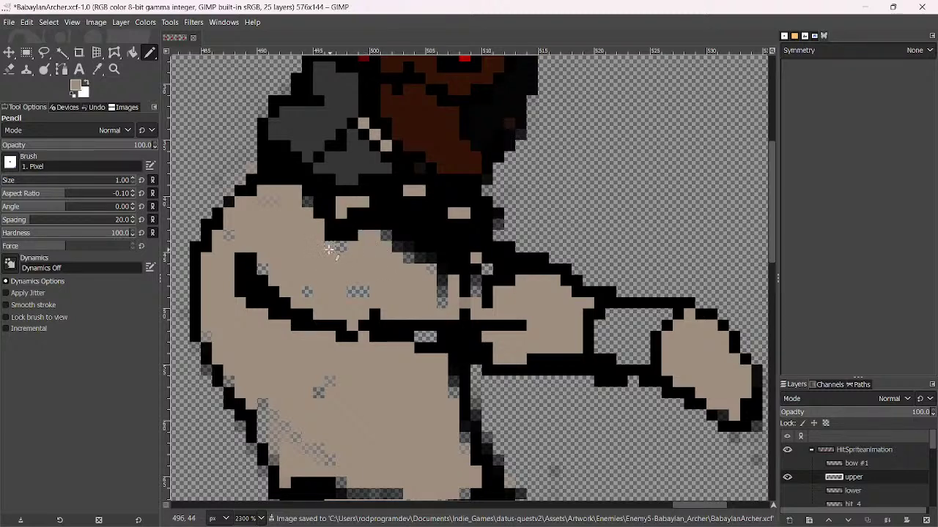
left_click(357, 291)
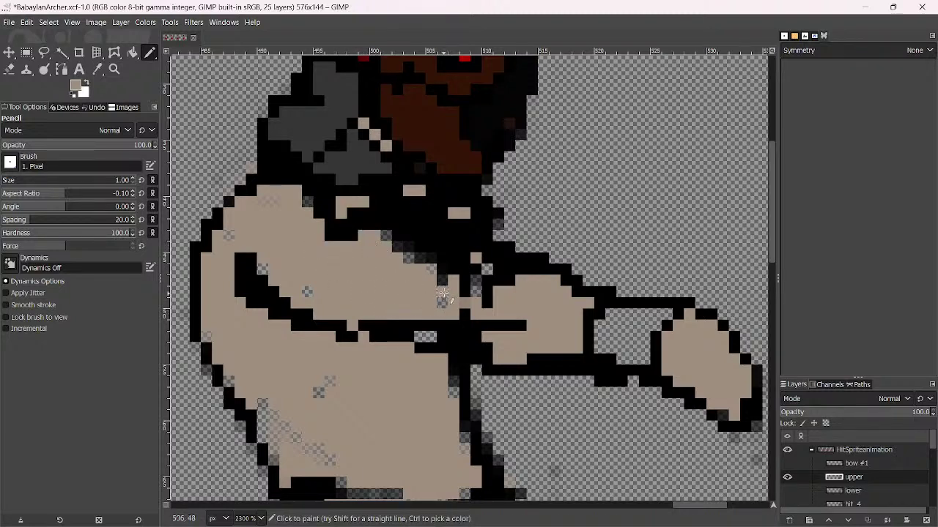
left_click(483, 279)
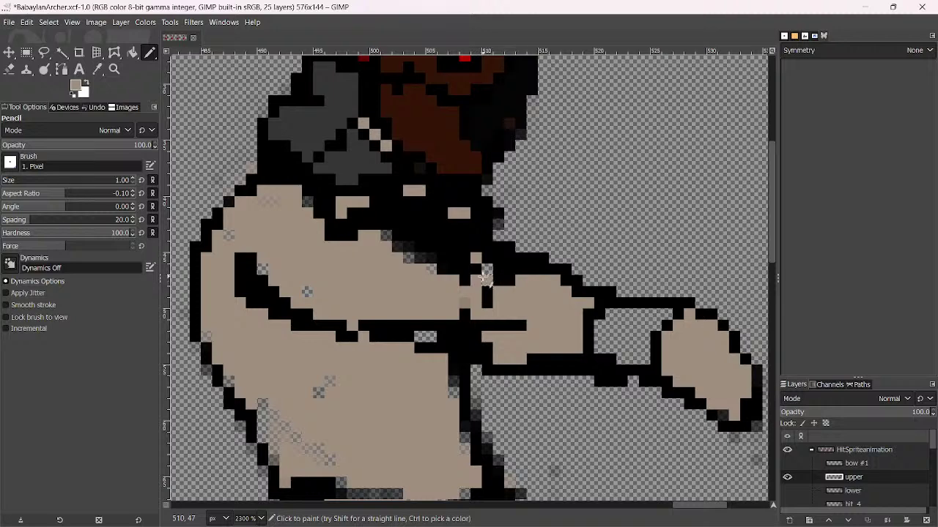
left_click_drag(420, 263, 402, 253)
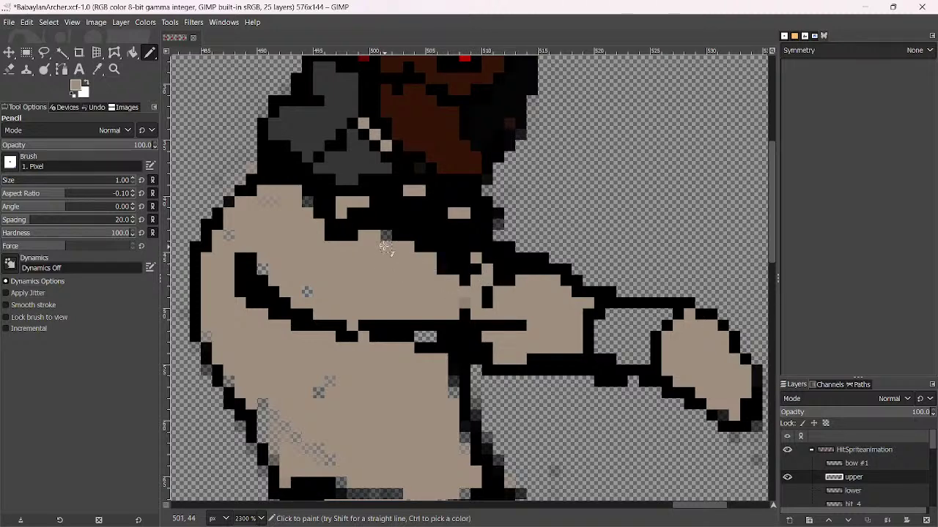
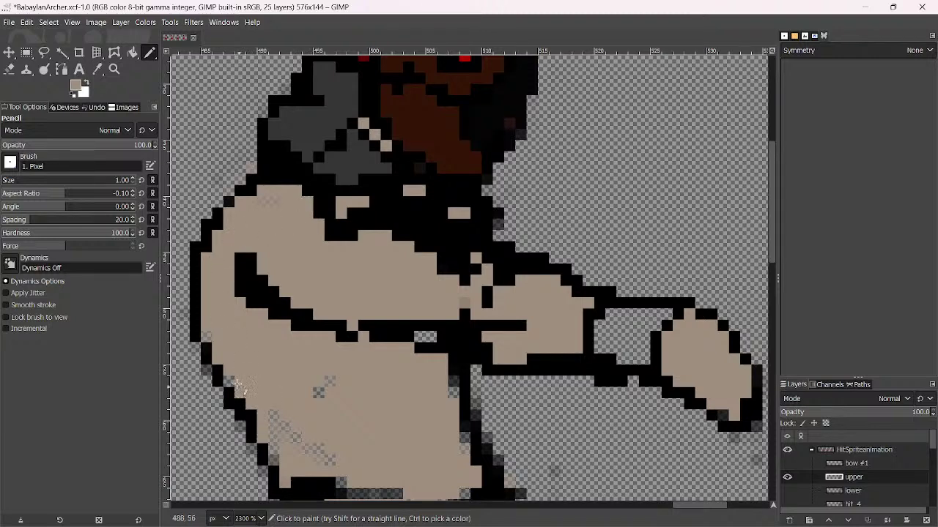
Cover the leftover gaps in the lower torso with the skin colour and solidify the torso's front contour in black
scroll(302, 359, "down", 3)
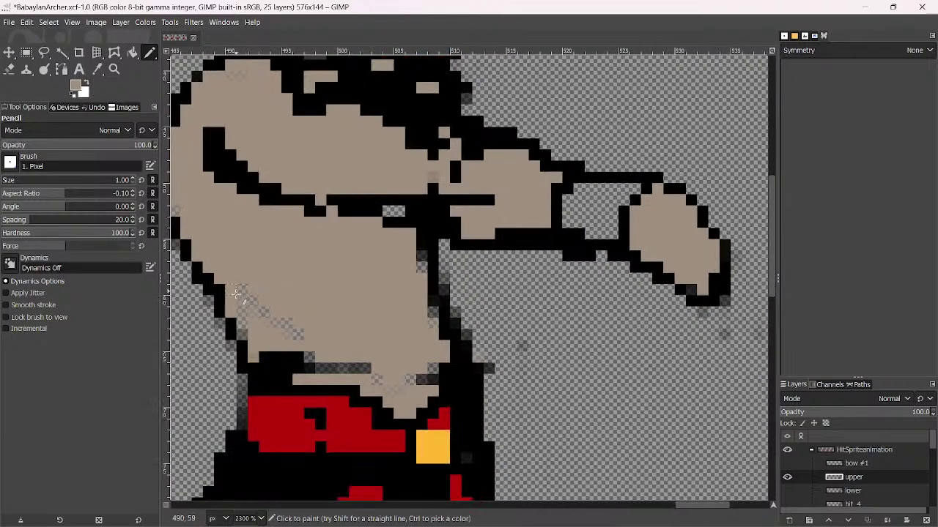
mouse_move(339, 367)
left_mouse_down()
mouse_move(287, 355)
mouse_move(300, 337)
mouse_move(263, 302)
left_mouse_up()
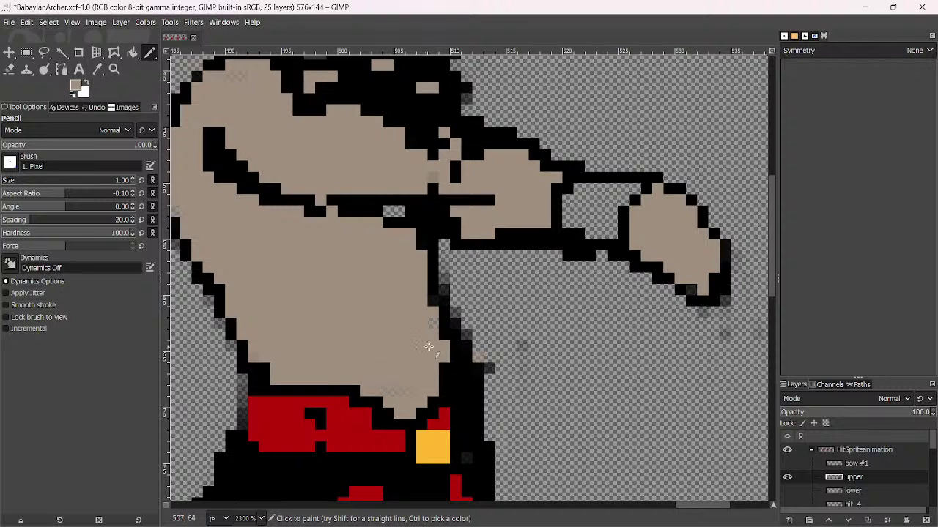
left_click(462, 341, "ctrl")
left_click_drag(433, 243, 442, 306)
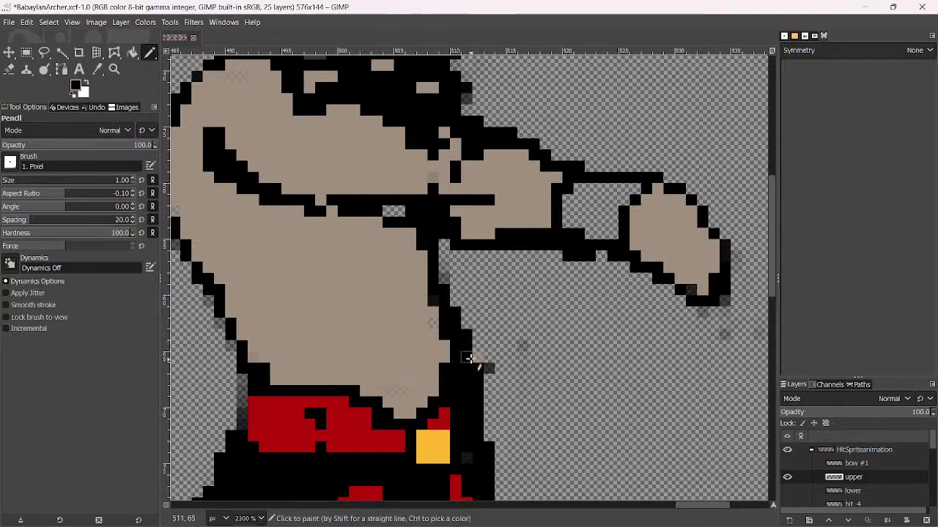
Erase the stray faint pixels around the hand and in front of the waist
key("shift+e")
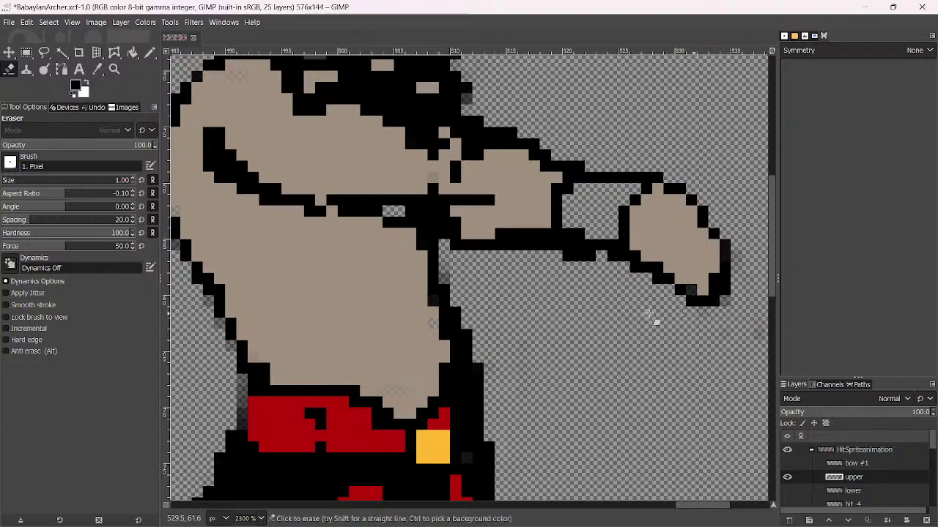
scroll(419, 301, "down", 3, "ctrl")
scroll(419, 300, "down", 1, "ctrl")
scroll(396, 282, "up", 2, "ctrl")
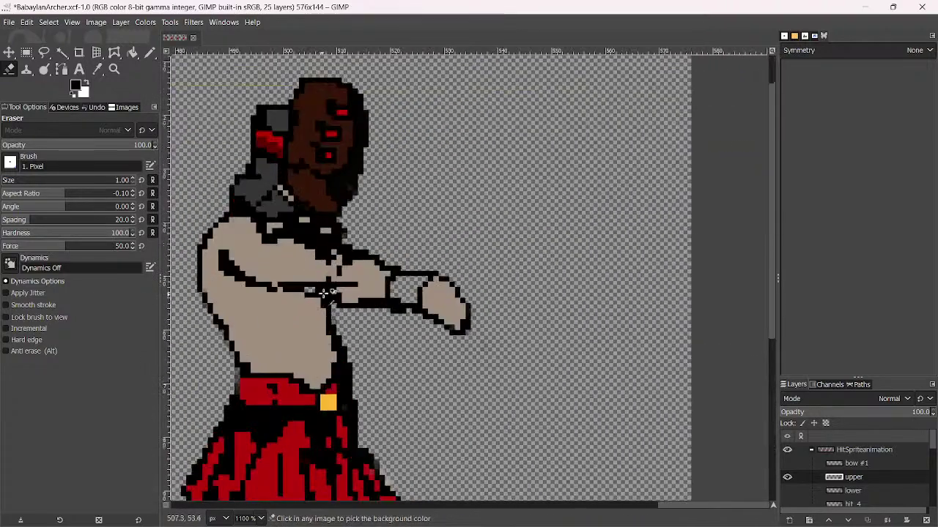
Fill the small gaps in the black contour beneath the upper arm with the 1-pixel Pencil
scroll(392, 278, "up", 3, "ctrl")
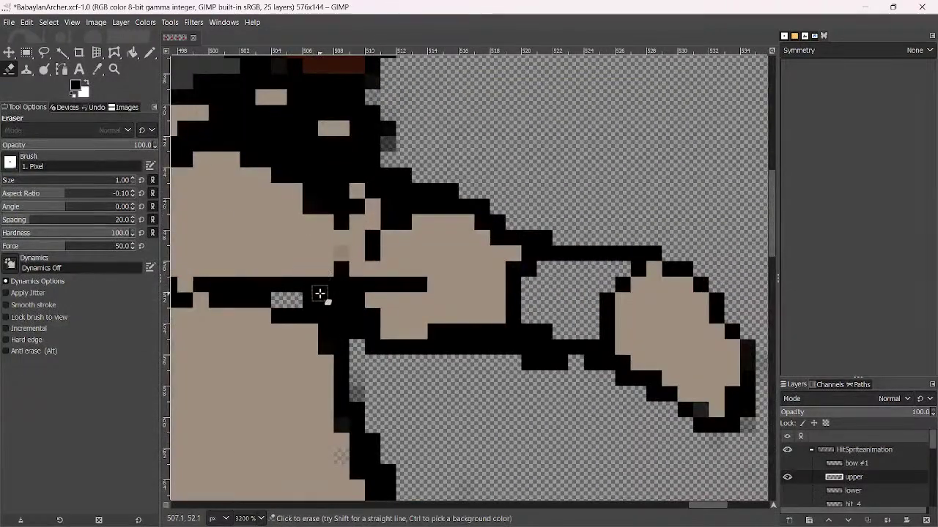
key("n")
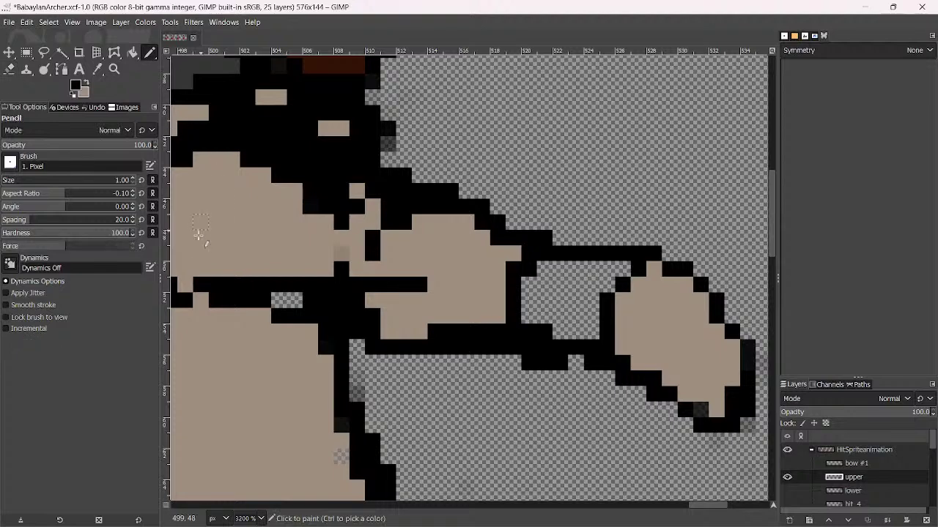
left_click(198, 300)
left_click_drag(278, 300, 297, 301)
scroll(294, 301, "down", 3, "ctrl")
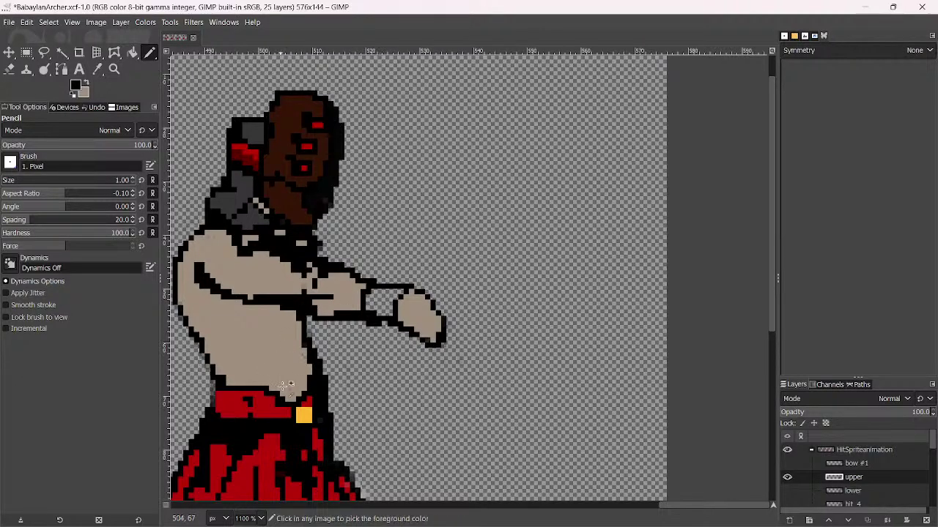
Pick the red from the clothing and fill the transparent wristband on the forward arm with it
scroll(374, 323, "up", 3)
mouse_move(384, 282)
left_mouse_down()
mouse_move(342, 322)
mouse_move(353, 287)
mouse_move(354, 326)
mouse_move(402, 296)
mouse_move(384, 322)
mouse_move(403, 330)
mouse_move(409, 296)
mouse_move(442, 258)
mouse_move(398, 281)
mouse_move(422, 255)
mouse_move(404, 277)
mouse_move(373, 268)
mouse_move(345, 283)
left_mouse_up()
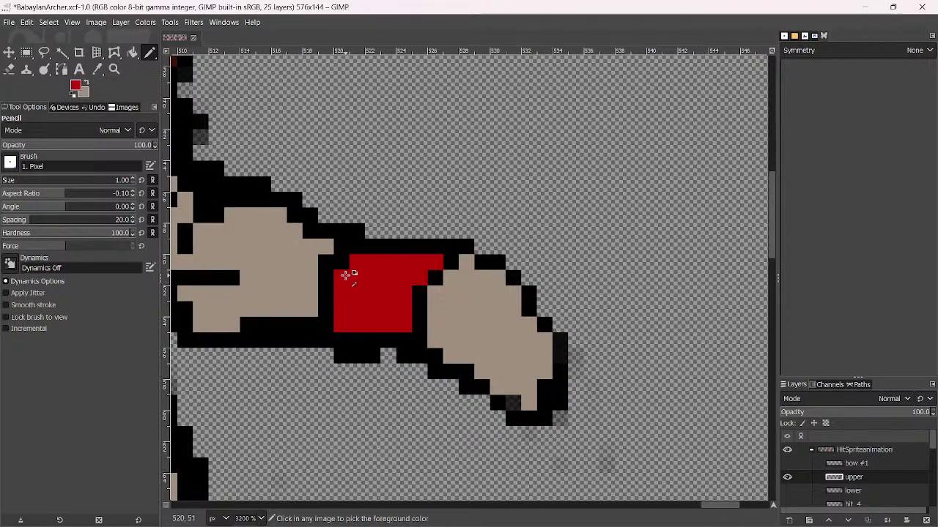
scroll(345, 283, "down", 5)
scroll(315, 294, "up", 3)
scroll(315, 293, "up", 1)
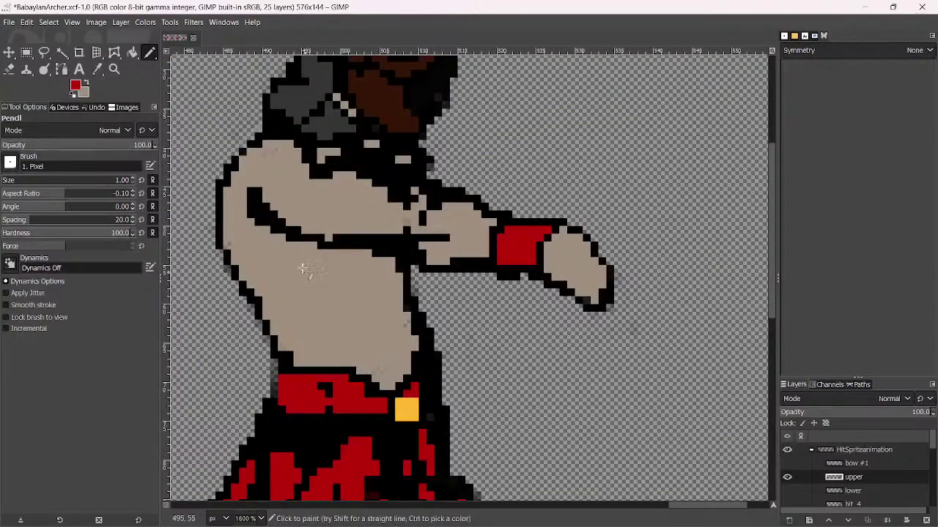
Pencil the contour of the chest muscle below the arm, sampling black from the arm's contour
left_click_drag(296, 254, 331, 299)
left_click(294, 228, "ctrl")
left_click(301, 239, "ctrl")
mouse_move(296, 256)
left_mouse_down()
mouse_move(310, 281)
mouse_move(346, 291)
mouse_move(307, 283)
mouse_move(369, 287)
left_mouse_up()
left_click_drag(381, 258, 383, 285)
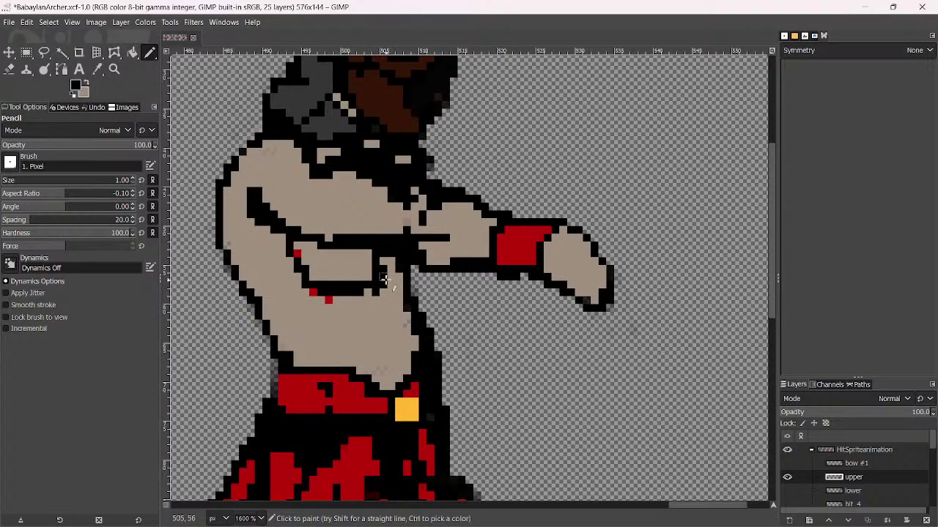
Draw the black abdominal muscle lines on the front of the lower torso, above the belt
left_click_drag(359, 313, 359, 359)
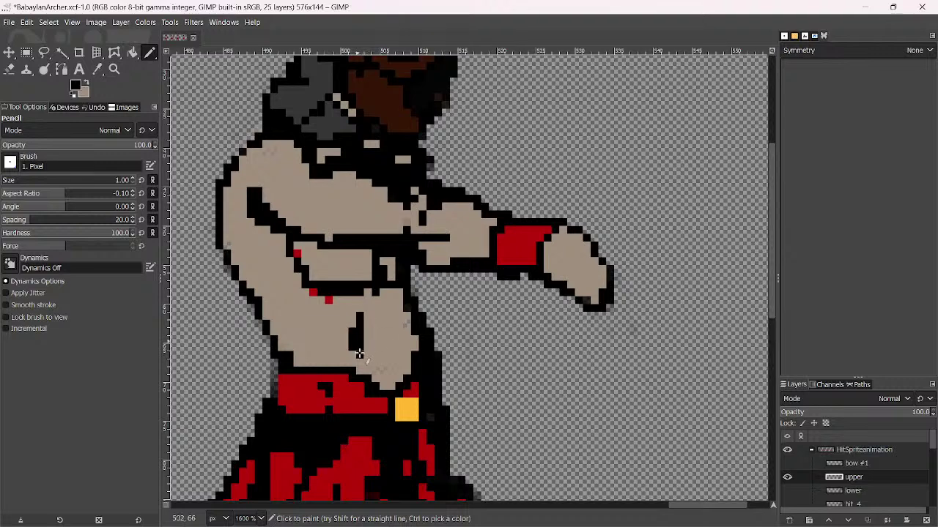
left_click_drag(386, 306, 401, 311)
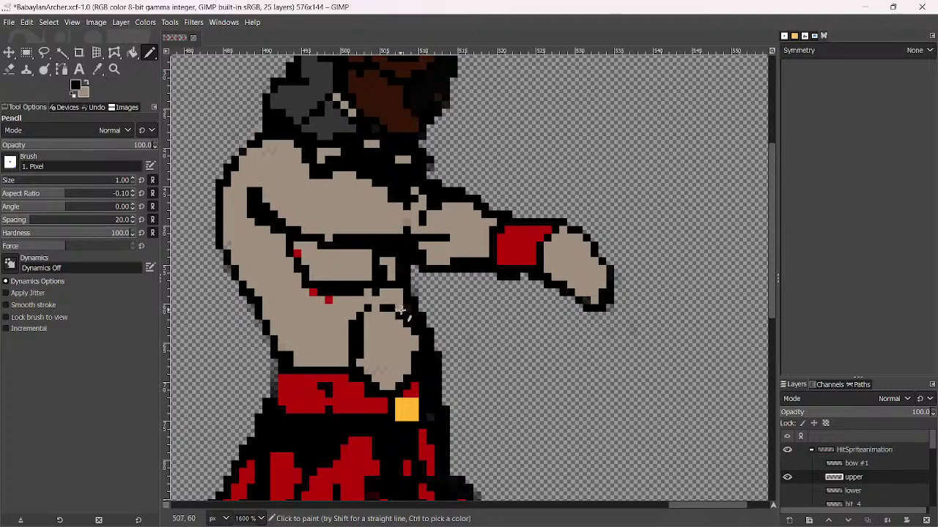
mouse_move(389, 354)
left_mouse_down()
mouse_move(384, 332)
mouse_move(365, 351)
left_mouse_up()
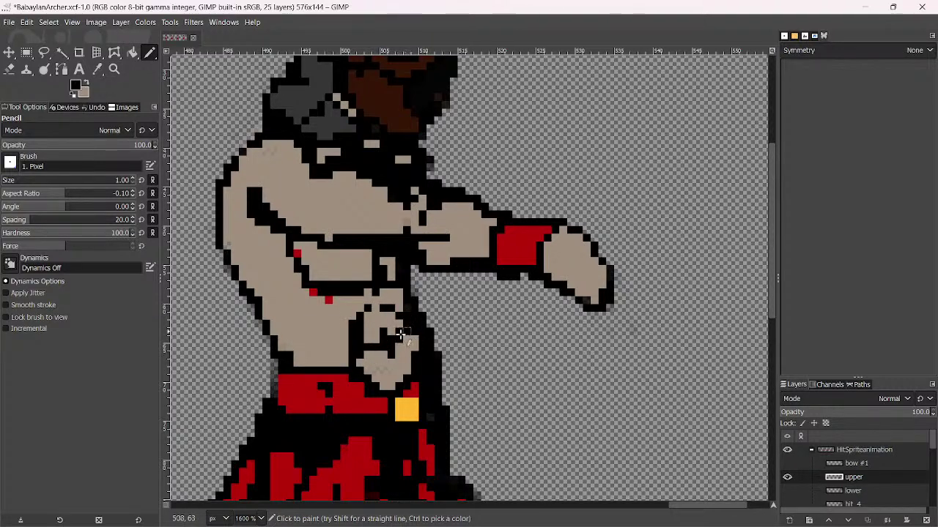
left_click_drag(391, 357, 358, 372)
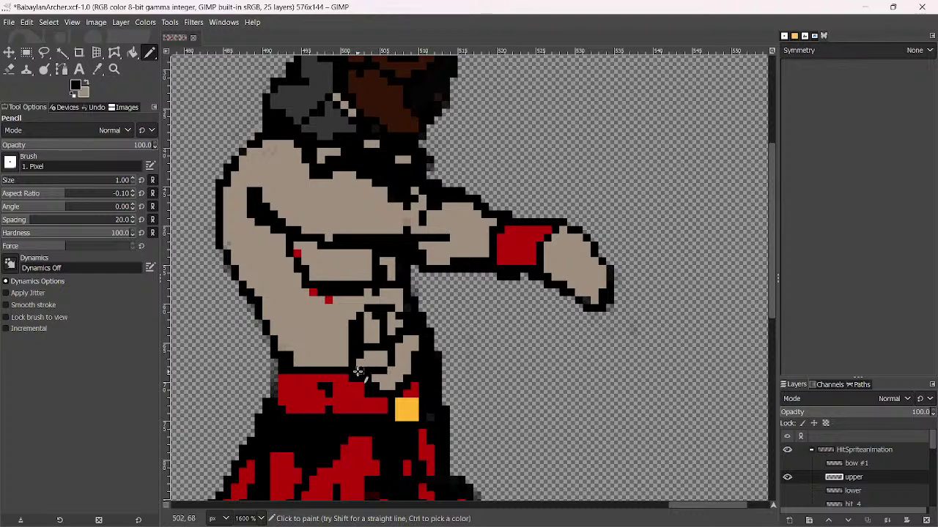
left_click_drag(355, 322, 349, 360)
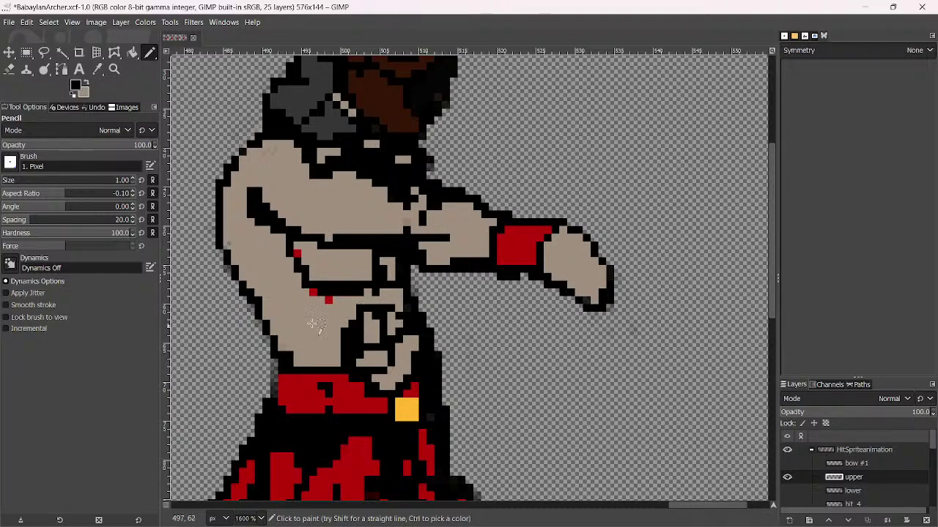
Add black rib and side muscle lines at the back of the waist and darken the wristband's upper edge
left_click_drag(259, 283, 312, 304)
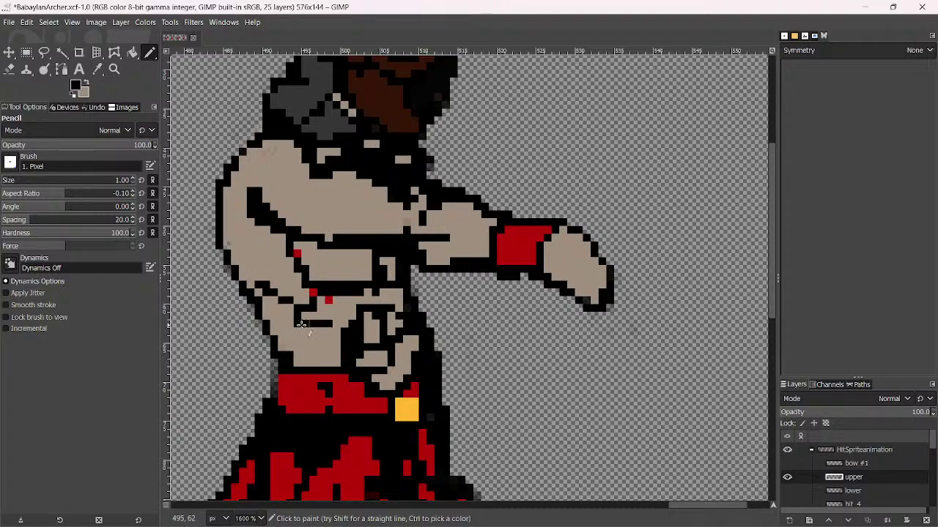
scroll(385, 293, "down", 5)
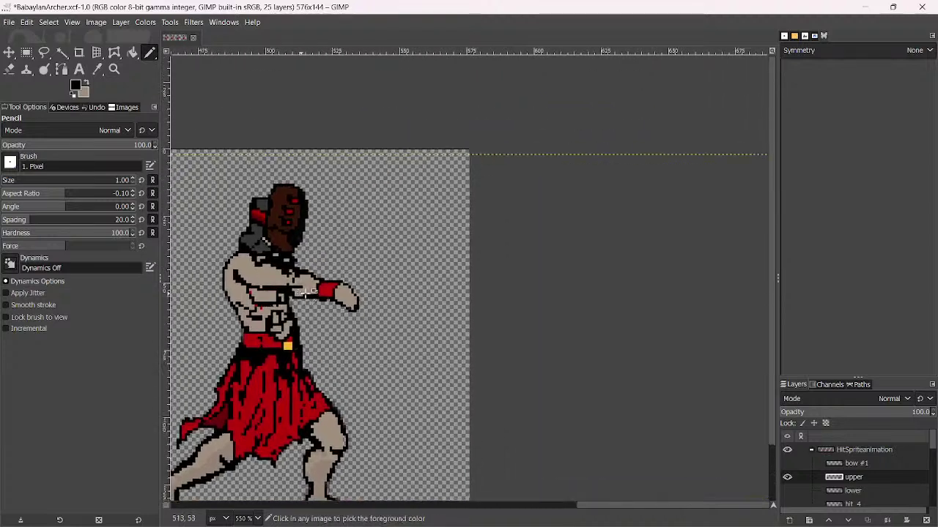
scroll(343, 265, "up", 5)
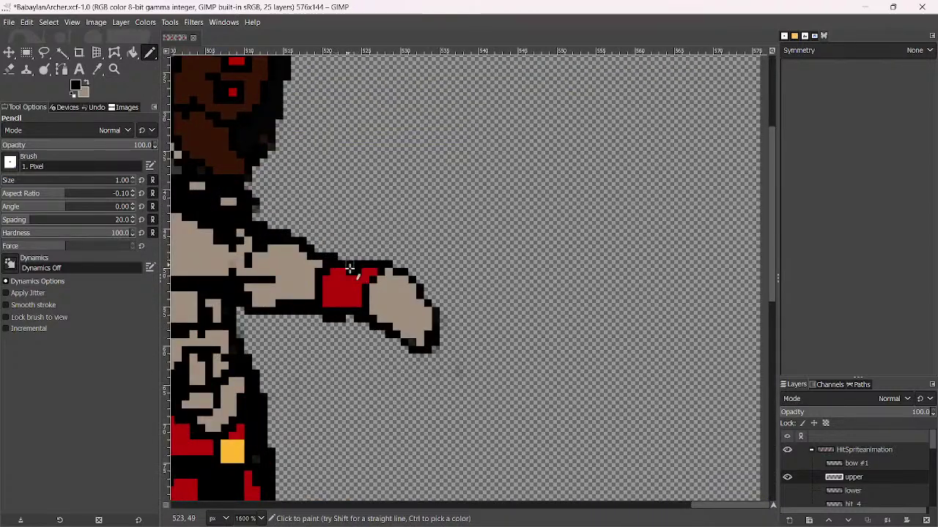
left_click(362, 271)
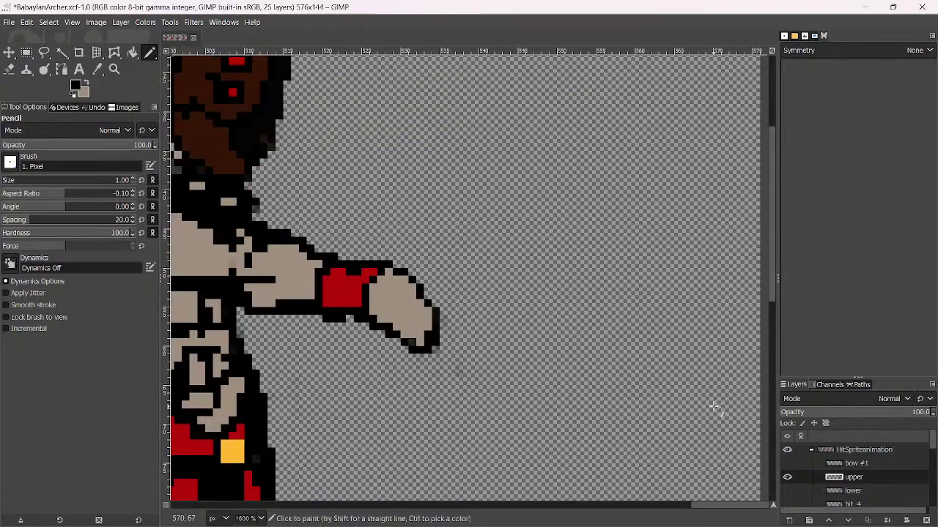
Duplicate the upper layer and crop the copy to the hand and wristband, 22 × 17 px
left_click(868, 522)
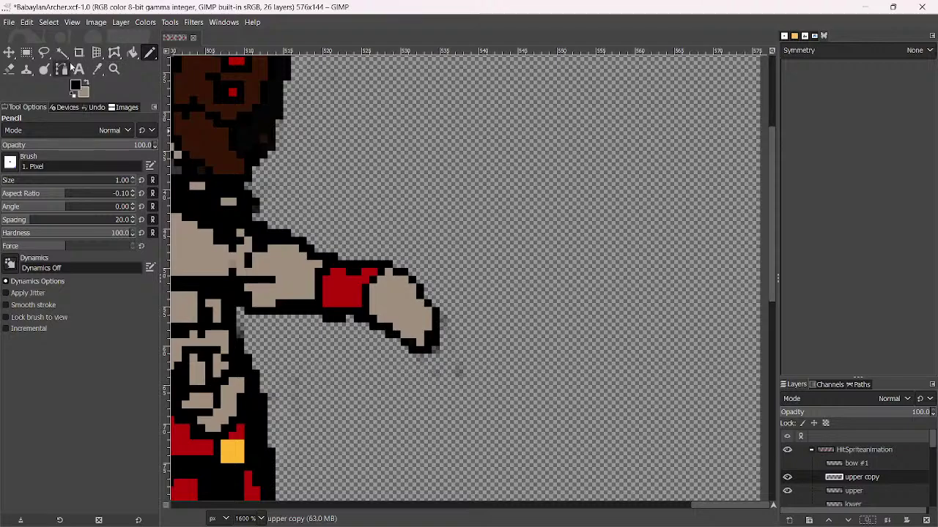
left_click(79, 52)
left_click_drag(315, 237, 486, 369)
key("Return")
Move the cropped hand about 4 px outward and 1 px down, and merge it down into the upper layer
key("m")
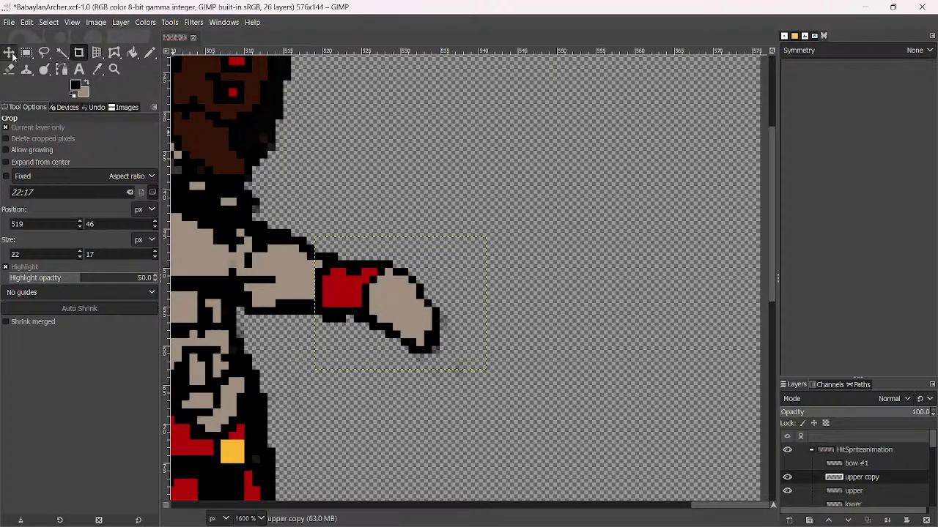
left_click(382, 289)
left_click_drag(382, 289, 417, 294)
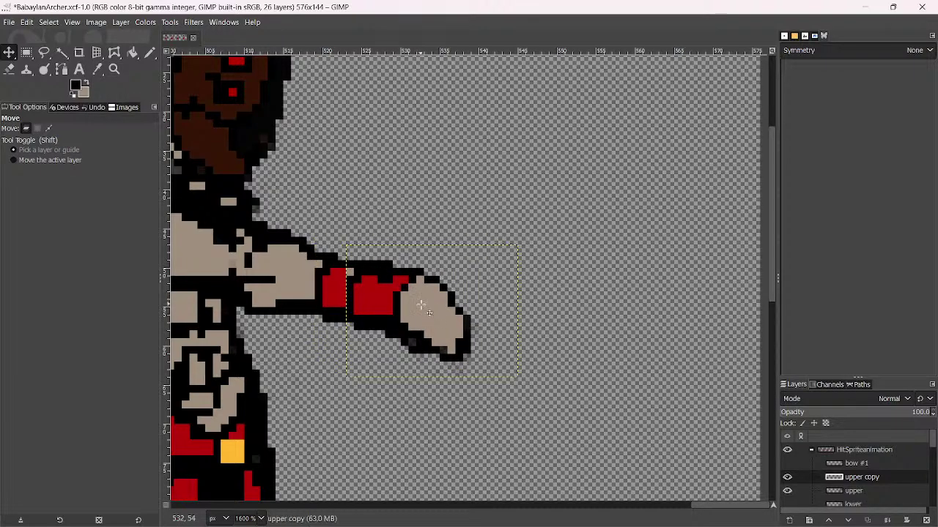
right_click(854, 477)
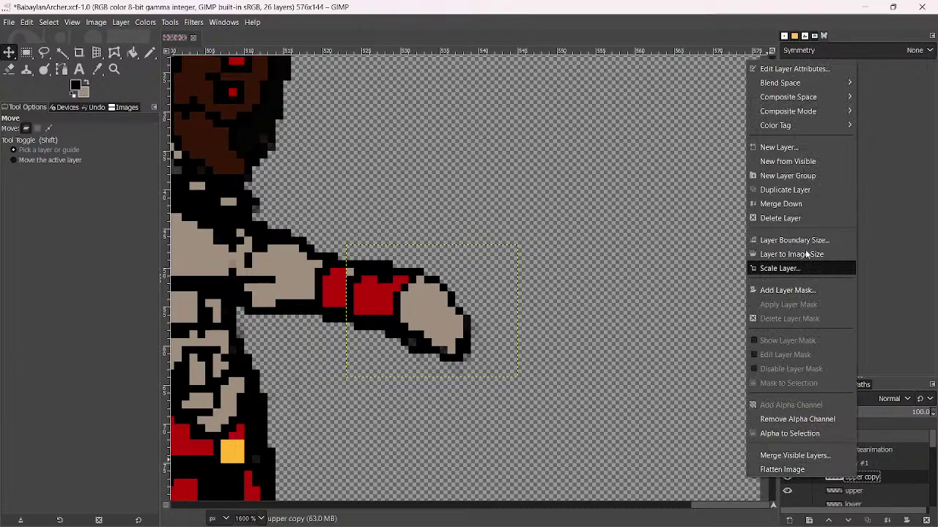
left_click(785, 207)
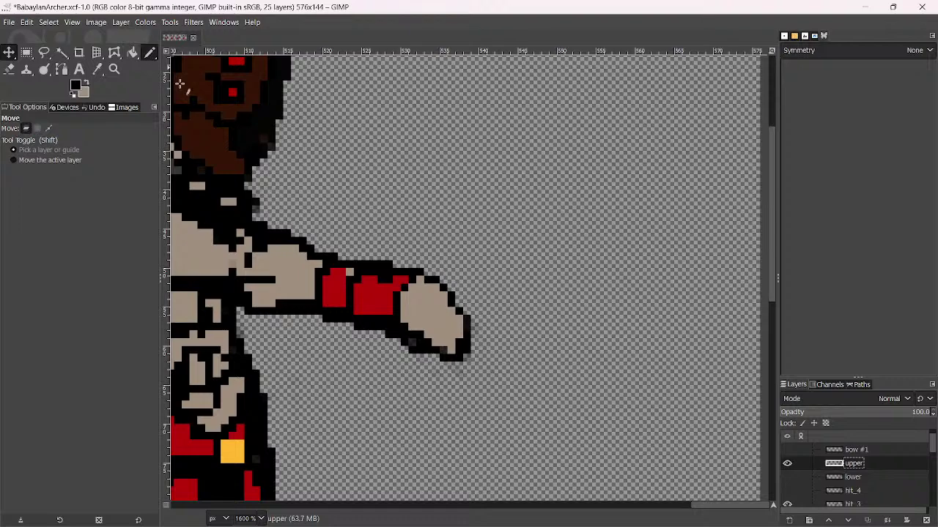
Paint over the old wristband remnant with the sampled skin colour to lengthen the forearm
left_click(149, 53)
scroll(307, 285, "up", 1)
left_click(320, 285, "ctrl")
mouse_move(319, 284)
left_mouse_down()
mouse_move(334, 313)
mouse_move(268, 305)
mouse_move(331, 307)
left_mouse_up()
left_click_drag(347, 264, 359, 264)
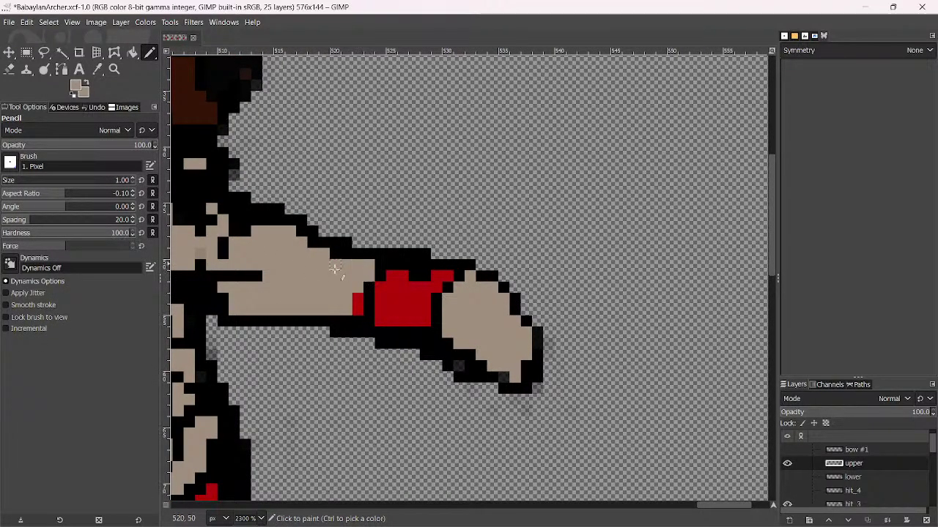
left_click_drag(358, 297, 358, 312)
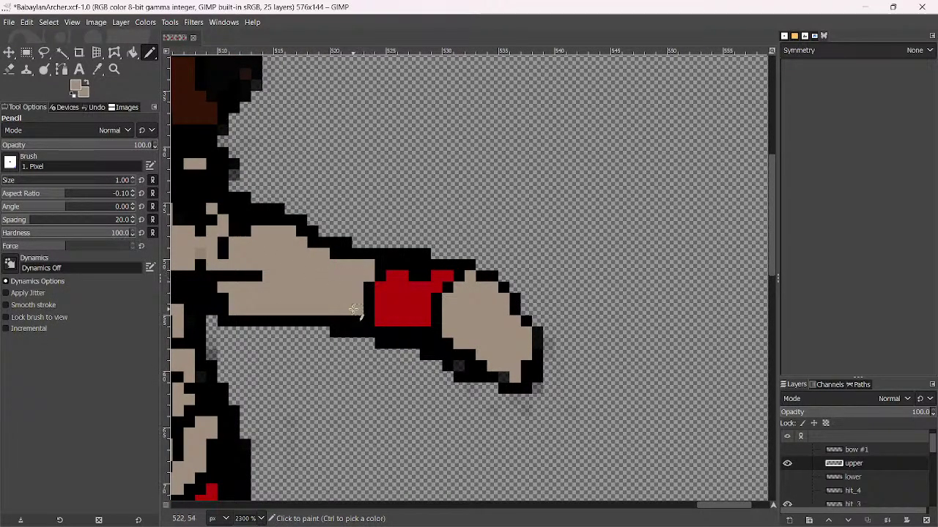
Blacken the grey pixels in the lower outline of the forward hand
left_click(478, 373, "ctrl")
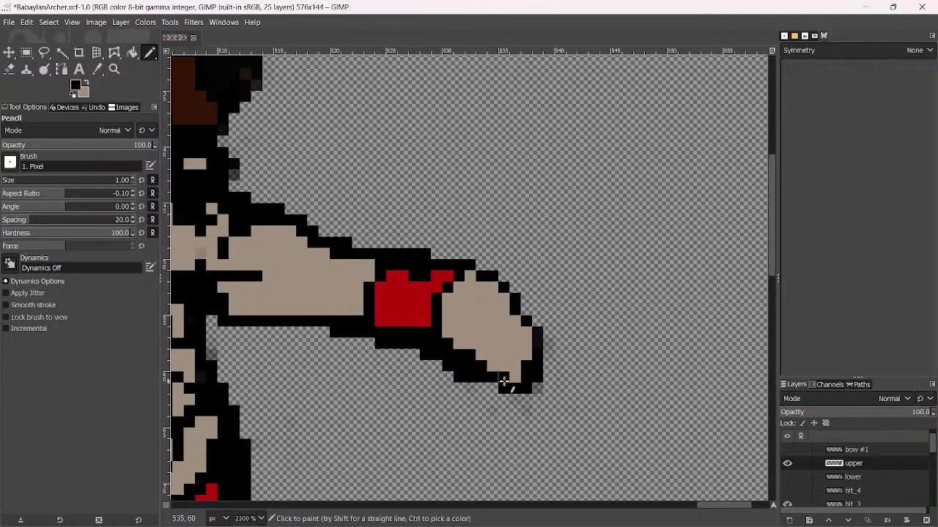
scroll(484, 366, "down", 3)
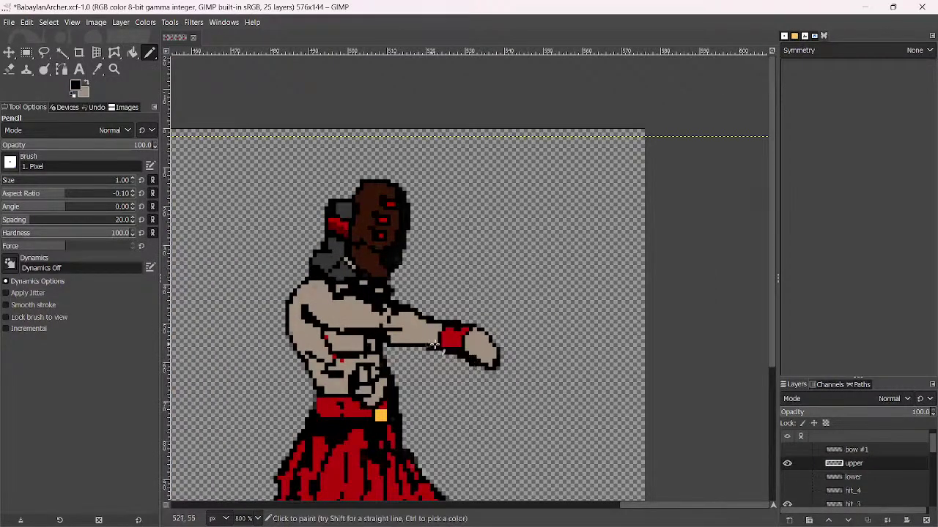
scroll(439, 324, "down", 3)
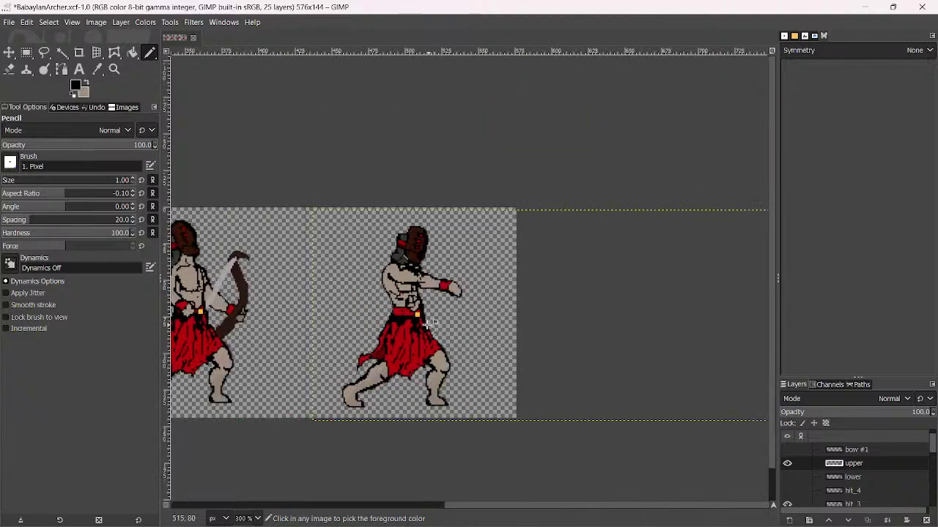
Show the bow #1 layer and place it directly below the upper layer in the stack
scroll(434, 323, "up", 2)
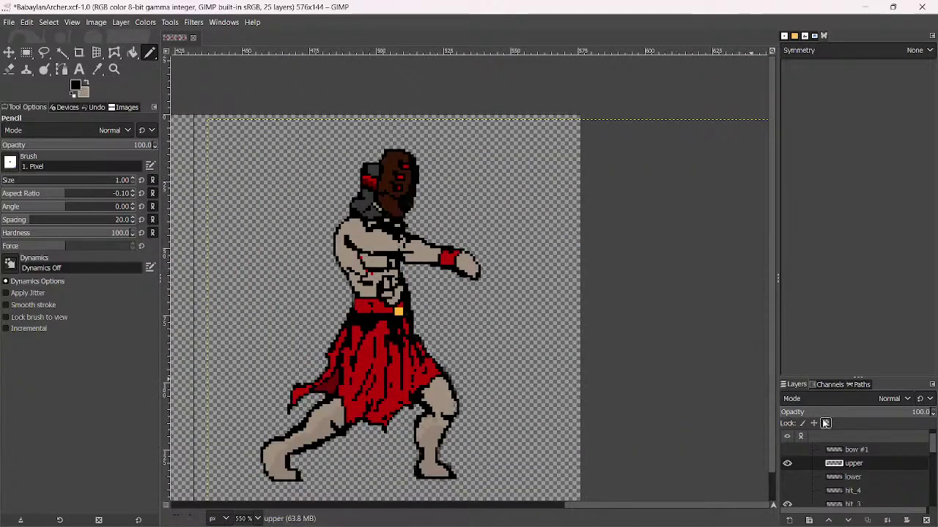
left_click(788, 449)
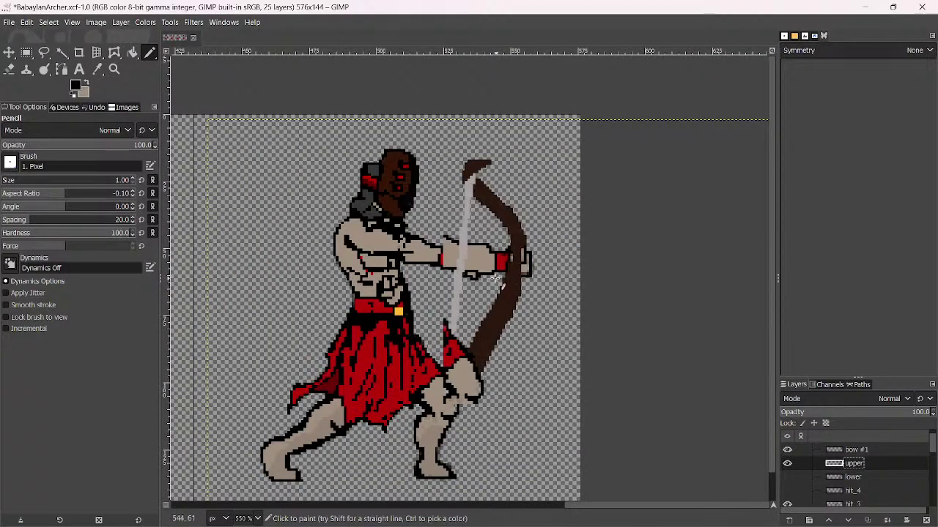
left_click(857, 452)
mouse_move(859, 457)
left_mouse_down()
mouse_move(839, 481)
mouse_move(844, 472)
left_mouse_up()
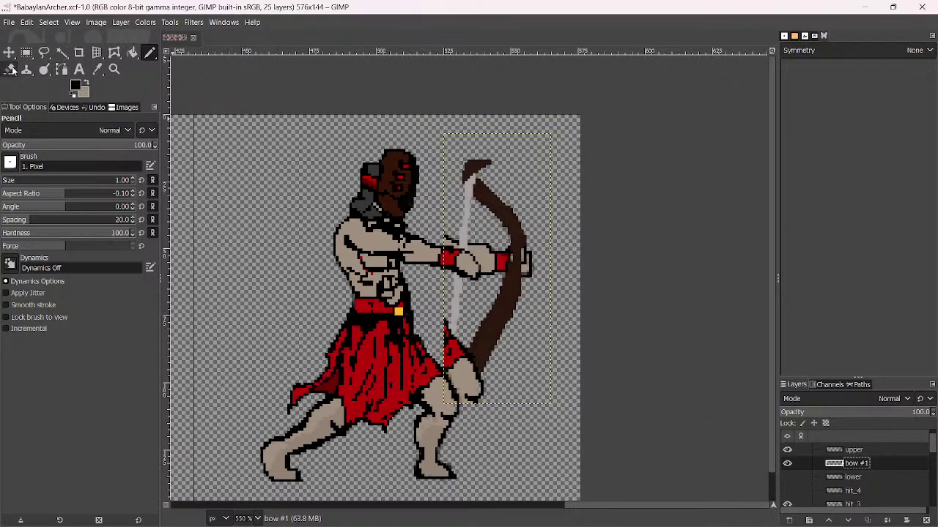
Enlarge the brush to 18 and erase the leftover skirt and leg pieces from the bow #1 layer
key("bracketright")
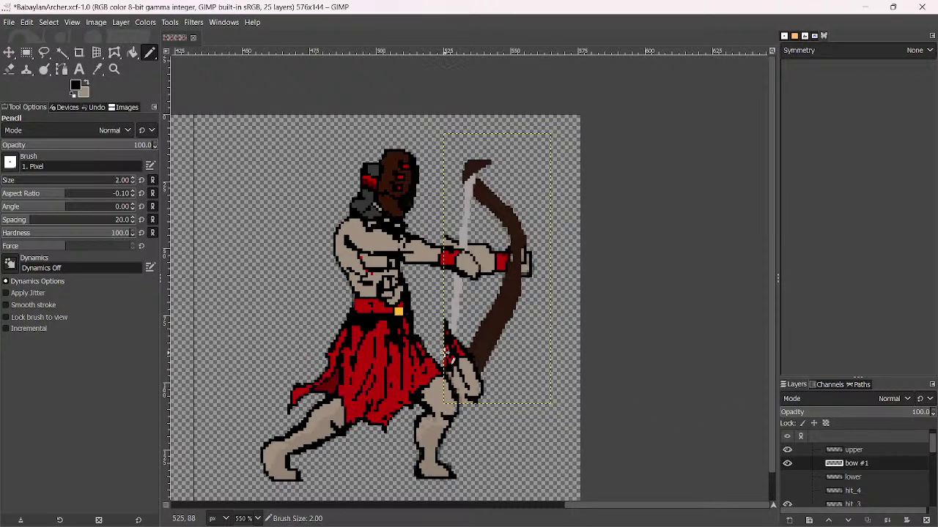
key("bracketright")
key("bracketright")
key("bracketright")
key("bracketright")
key("bracketright")
key("bracketright")
key("bracketright")
key("bracketright")
key("bracketright")
key("bracketright")
key("bracketright")
key("bracketright")
key("bracketright")
key("bracketright")
key("bracketright")
key("bracketright")
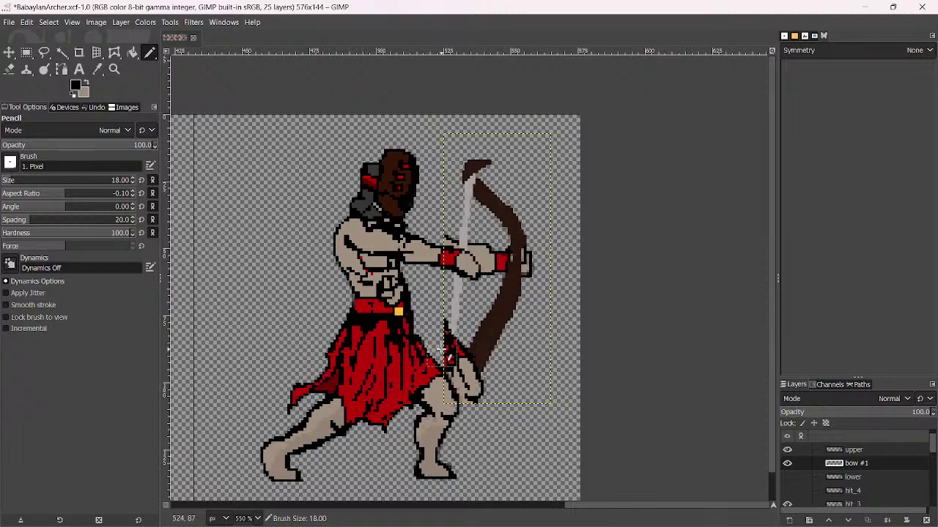
key("shift+e")
mouse_move(443, 350)
left_mouse_down()
mouse_move(463, 382)
mouse_move(440, 337)
left_mouse_up()
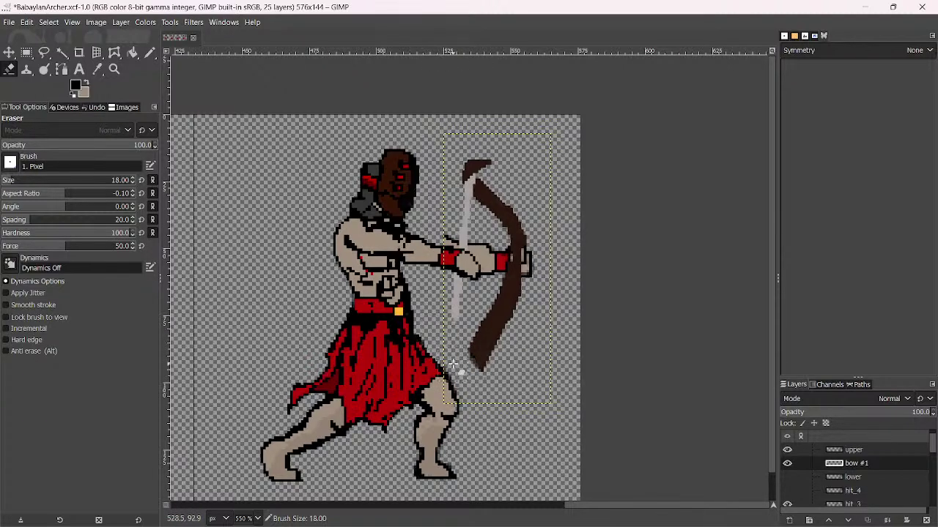
Move the bow #1 layer toward the body and down, so the bow hand sits just below the forward arm
key("m")
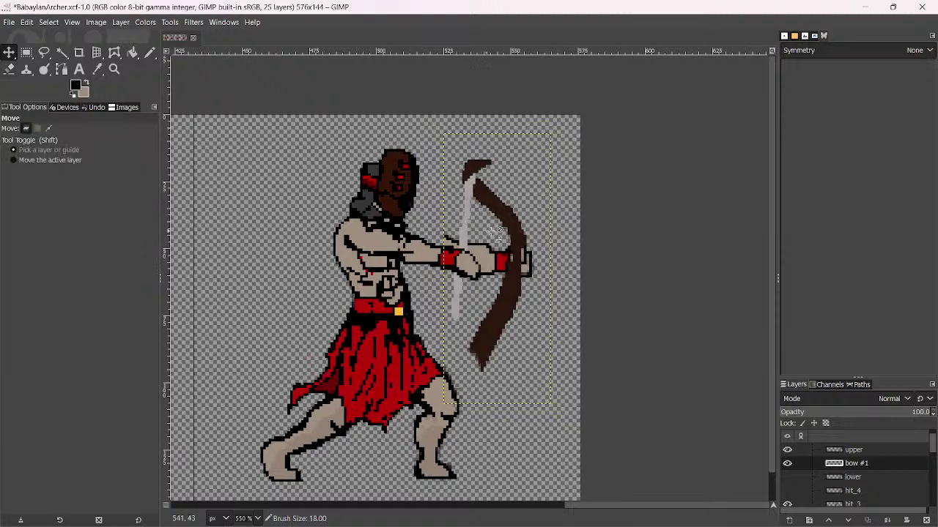
left_click_drag(512, 256, 474, 254)
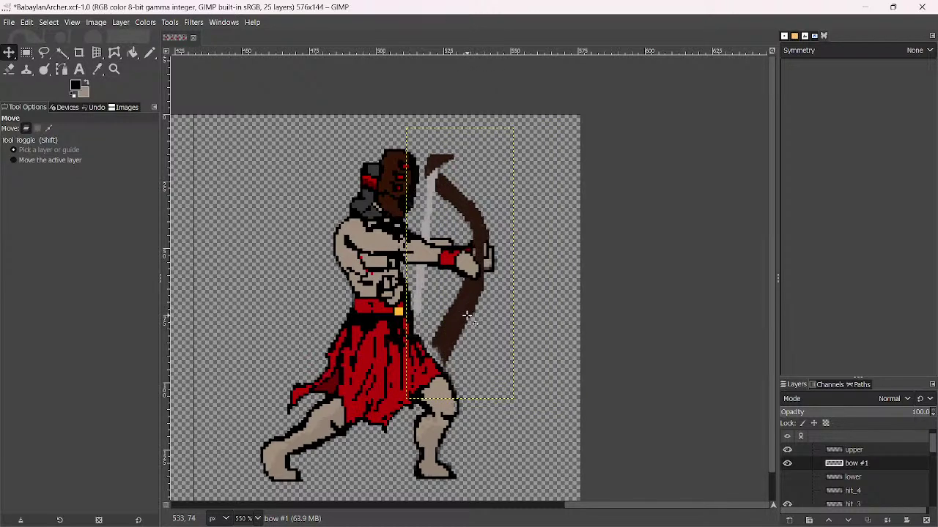
left_click_drag(464, 315, 440, 339)
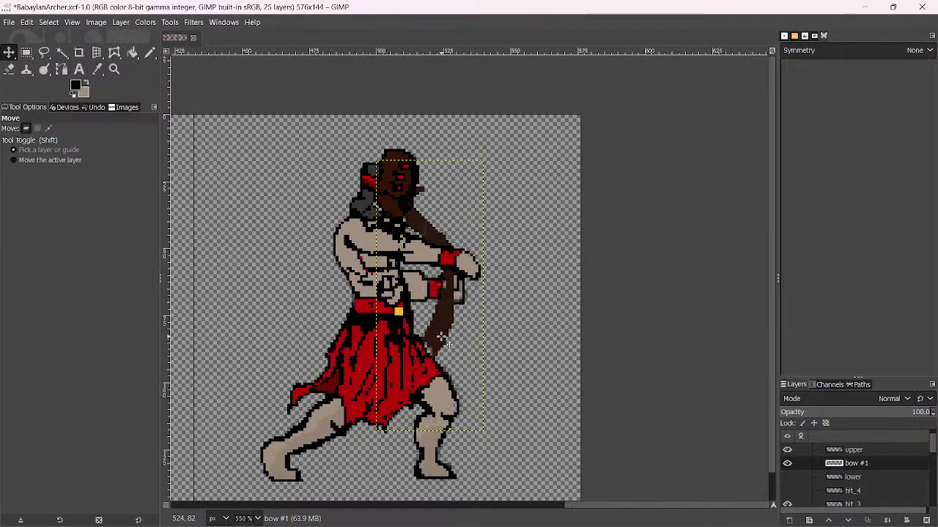
scroll(441, 338, "down", 1, "ctrl")
scroll(439, 306, "up", 1, "ctrl")
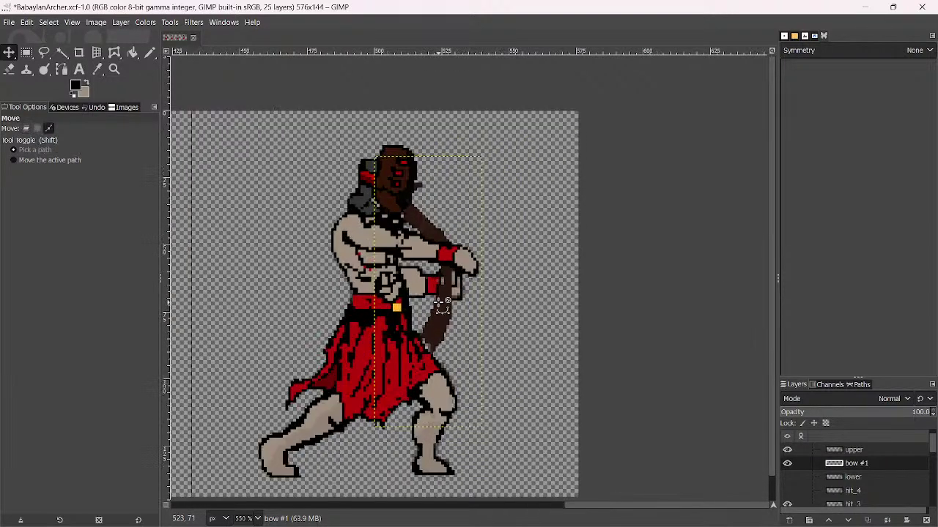
Nudge the bow #1 layer closer to the body and fill the grey gap at the bow's lower tip with dark brown using a 1-pixel pencil
left_click_drag(448, 307, 437, 307)
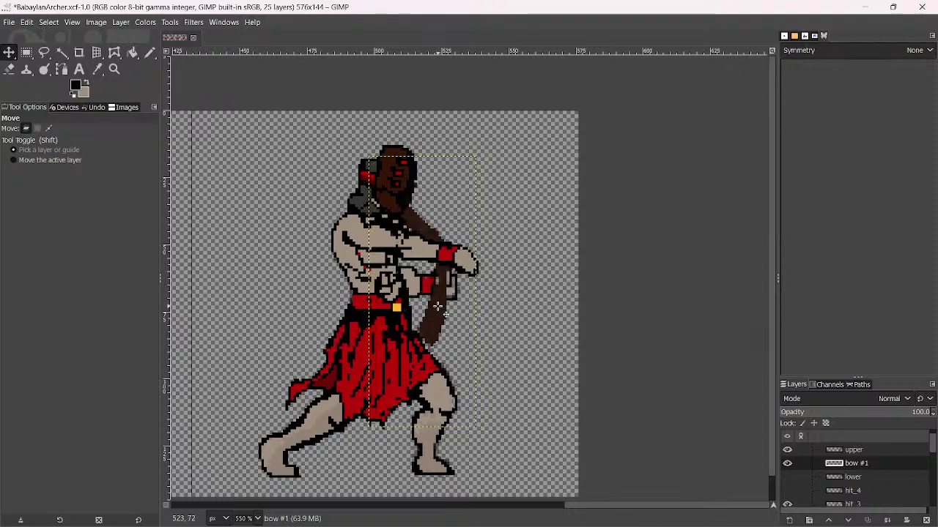
left_click(149, 52)
scroll(482, 360, "up", 3, "ctrl")
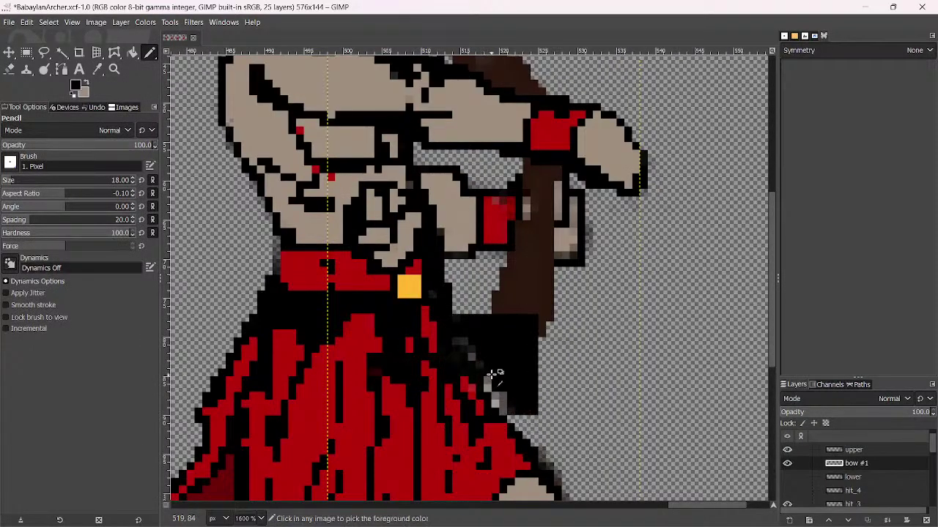
key("bracketleft")
key("bracketleft")
key("bracketleft")
key("bracketleft")
key("bracketleft")
key("bracketleft")
key("bracketleft")
key("bracketleft")
key("bracketleft")
key("bracketleft")
key("bracketleft")
key("bracketleft")
key("bracketleft")
key("bracketleft")
key("bracketleft")
key("bracketleft")
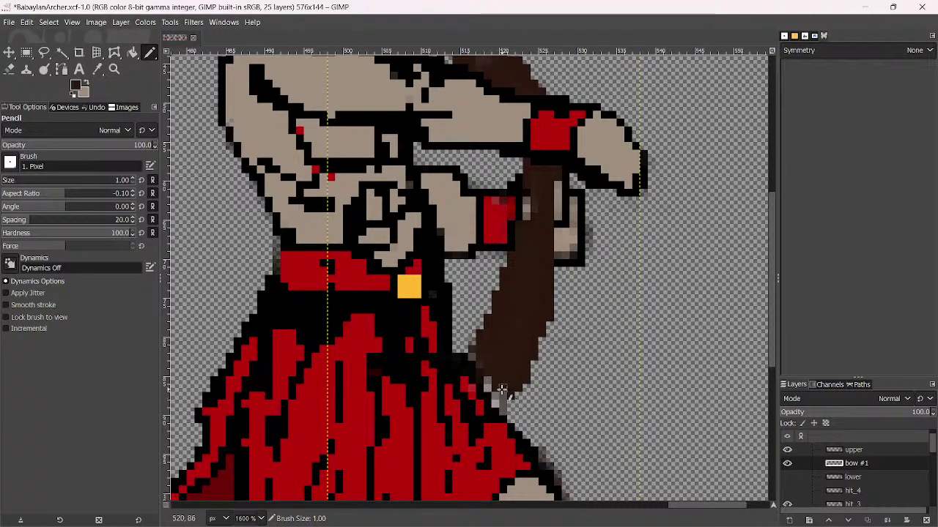
left_click(850, 450)
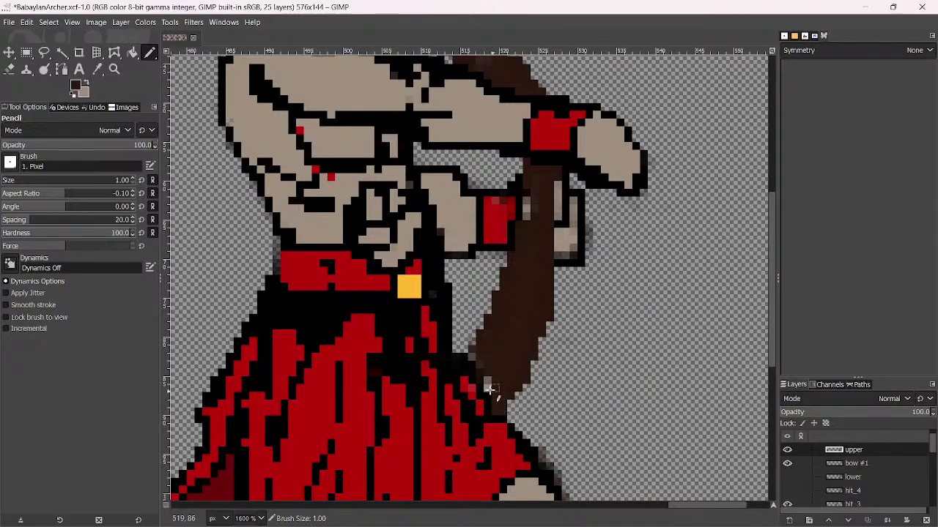
Duplicate the upper layer and crop the copy to the head area, about 57 × 35 px
scroll(479, 364, "down", 4)
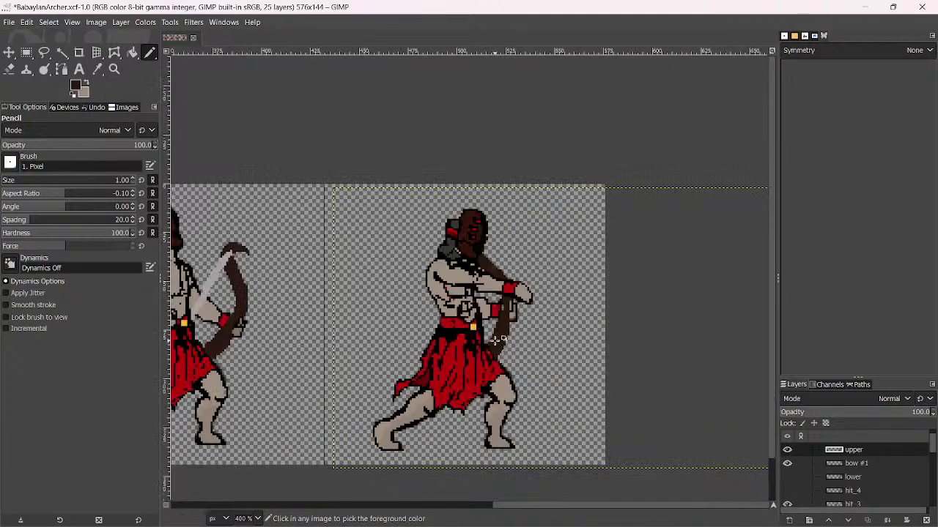
scroll(506, 326, "up", 3)
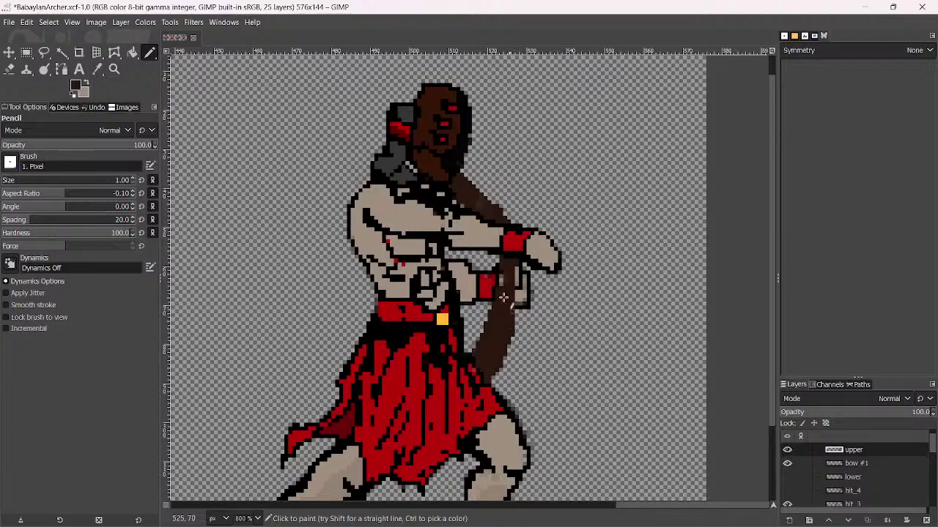
scroll(433, 146, "down", 3)
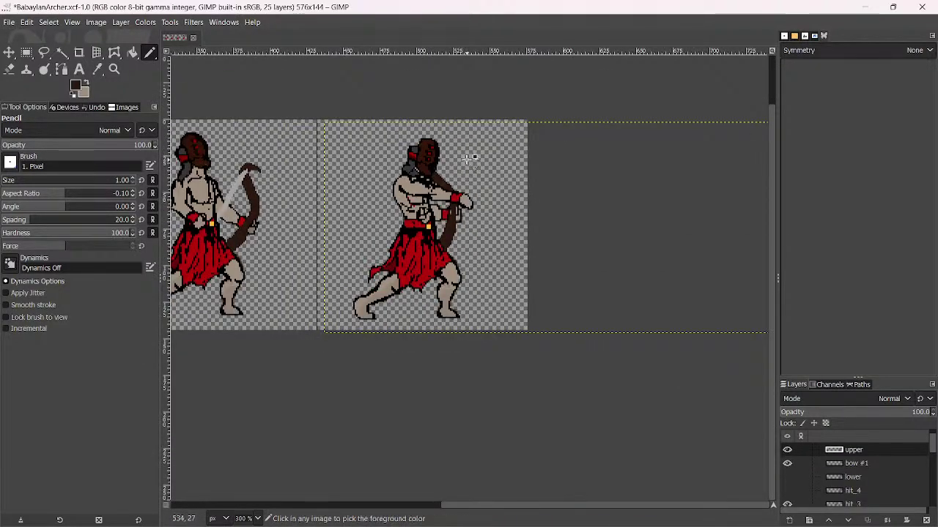
scroll(462, 160, "up", 2)
scroll(432, 166, "down", 2)
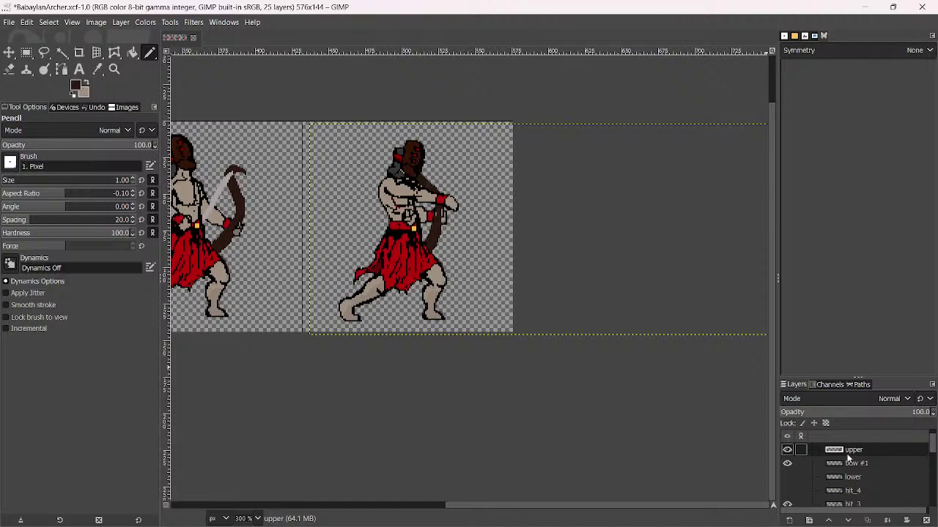
left_click(869, 520)
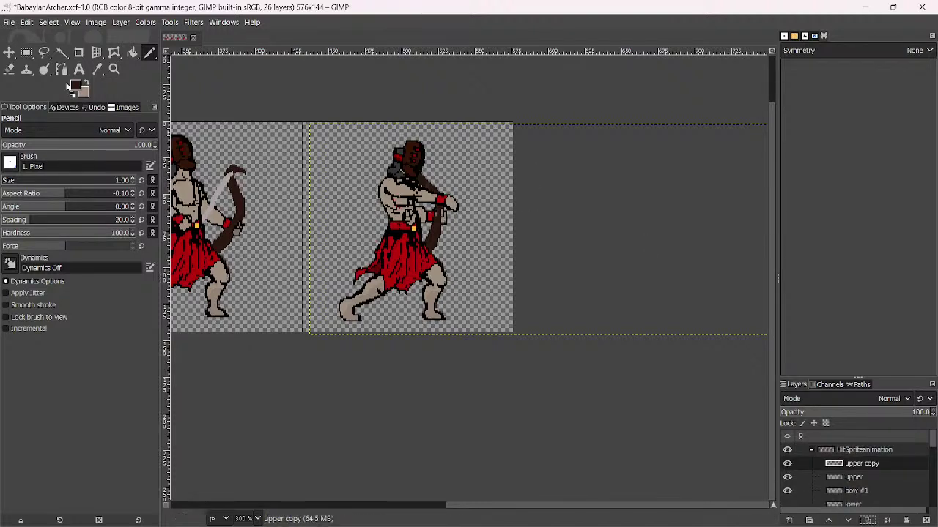
left_click(79, 53)
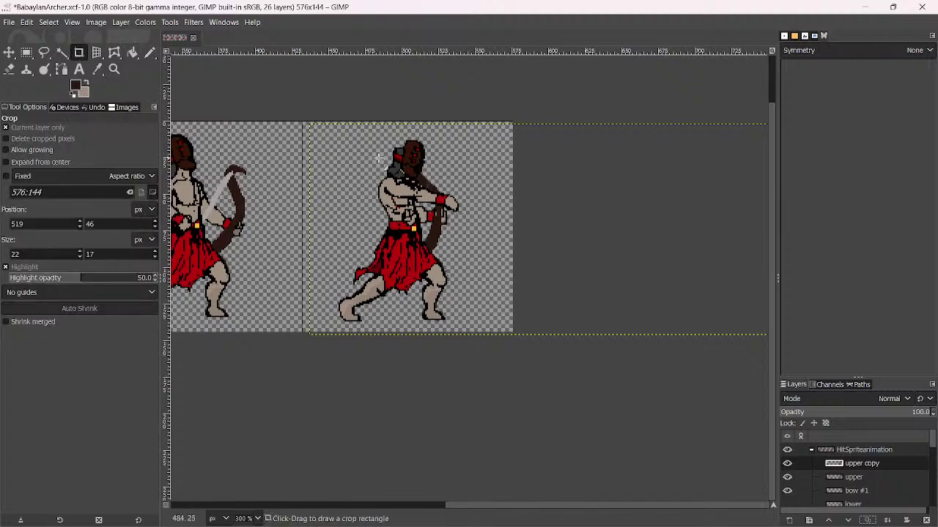
left_click_drag(366, 136, 449, 185)
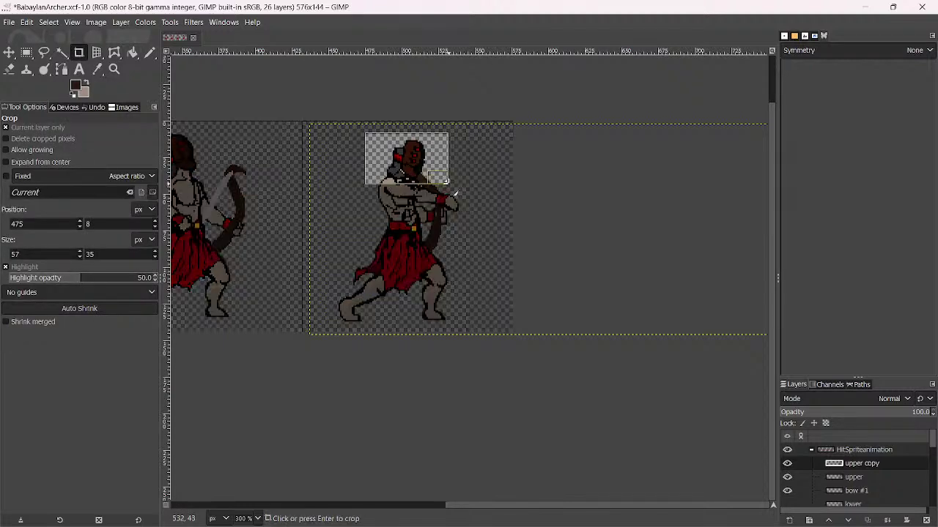
key("Return")
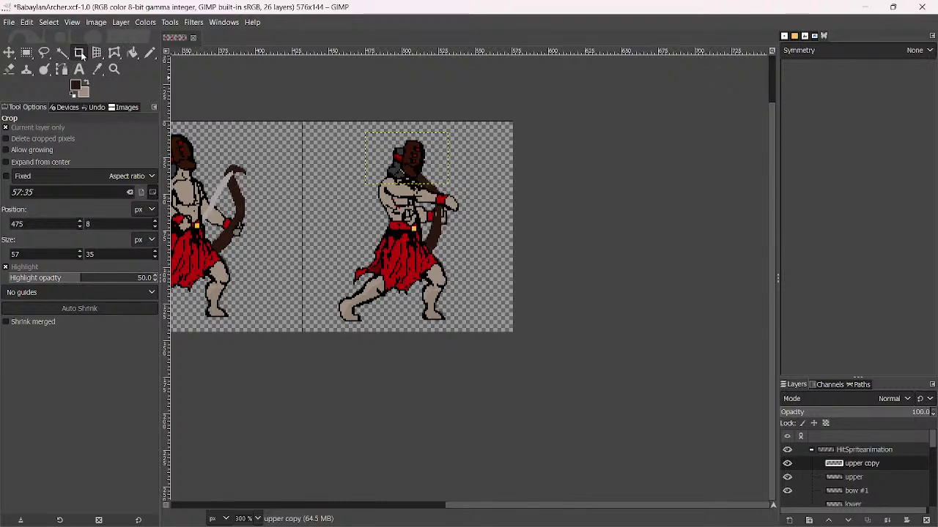
Rotate the cropped head on the upper copy layer by -28.69° and move it backward and slightly up
left_click_drag(96, 57, 140, 68)
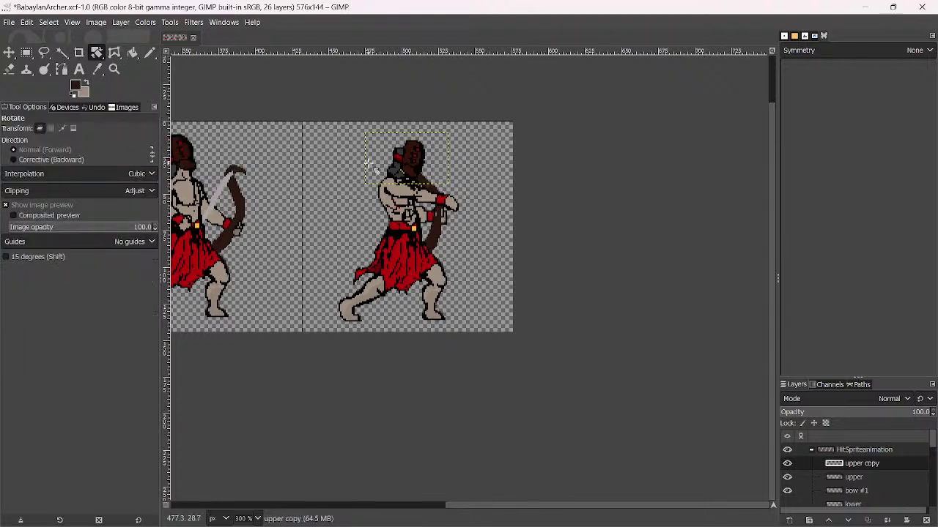
left_click_drag(420, 151, 412, 144)
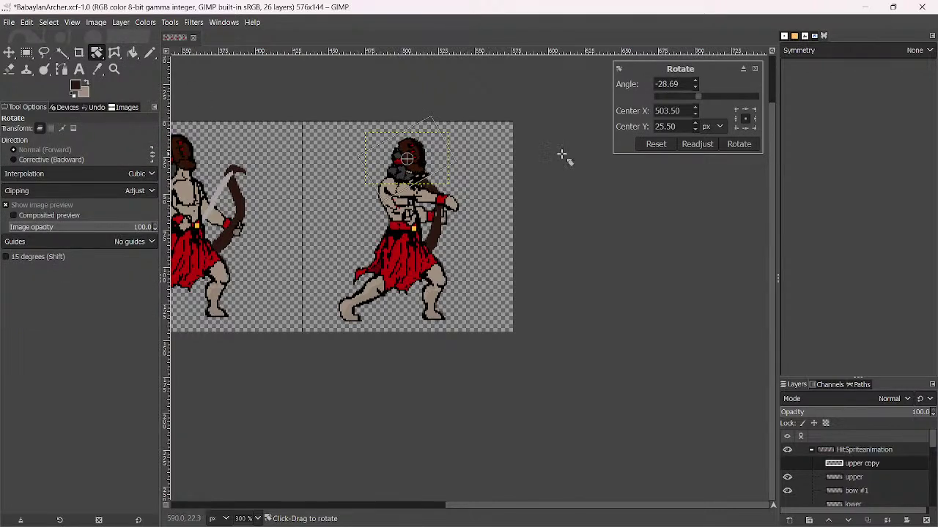
left_click(739, 144)
key("m")
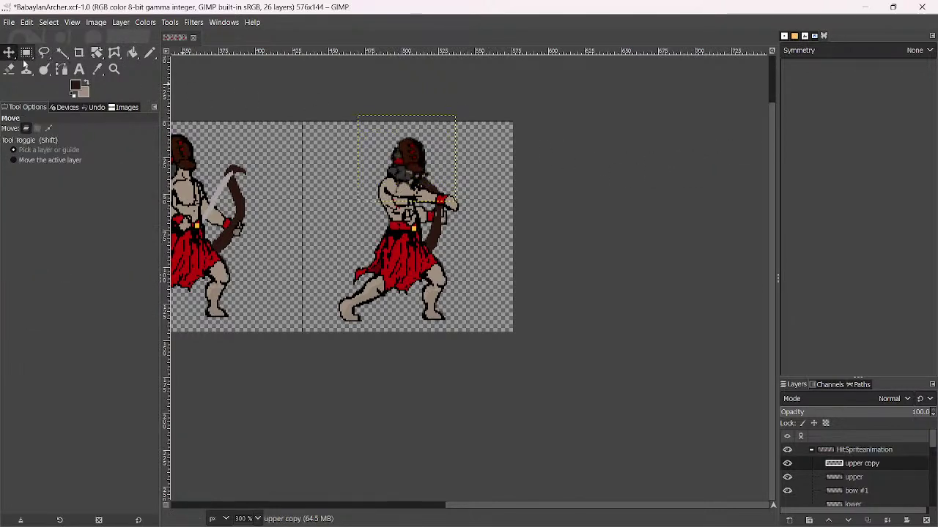
left_click_drag(435, 169, 406, 167)
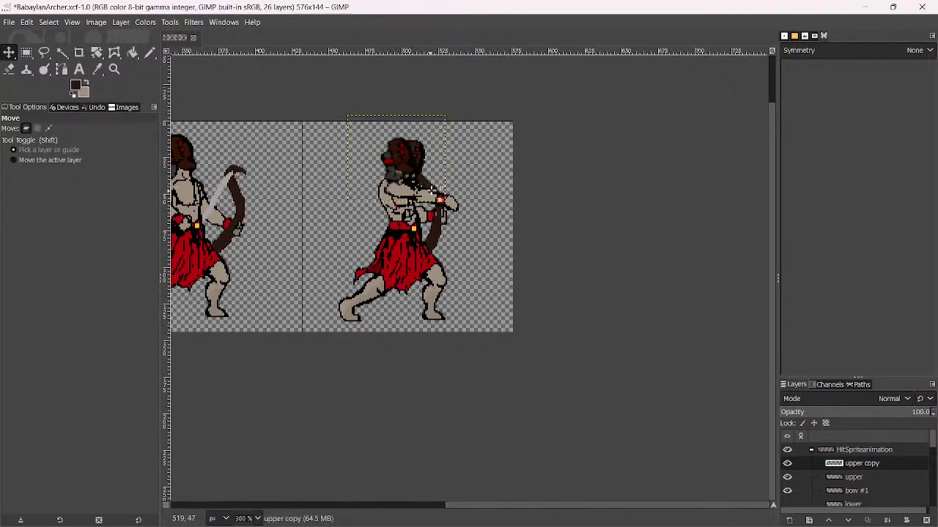
left_click_drag(425, 183, 421, 179)
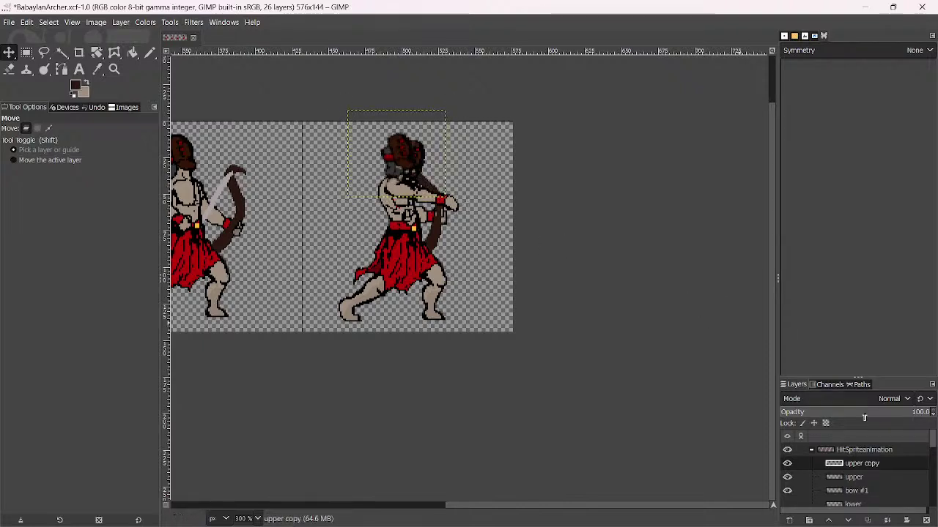
Duplicate the upper layer again, hide this second copy and place it directly below bow #1 in the stack
left_click(854, 478)
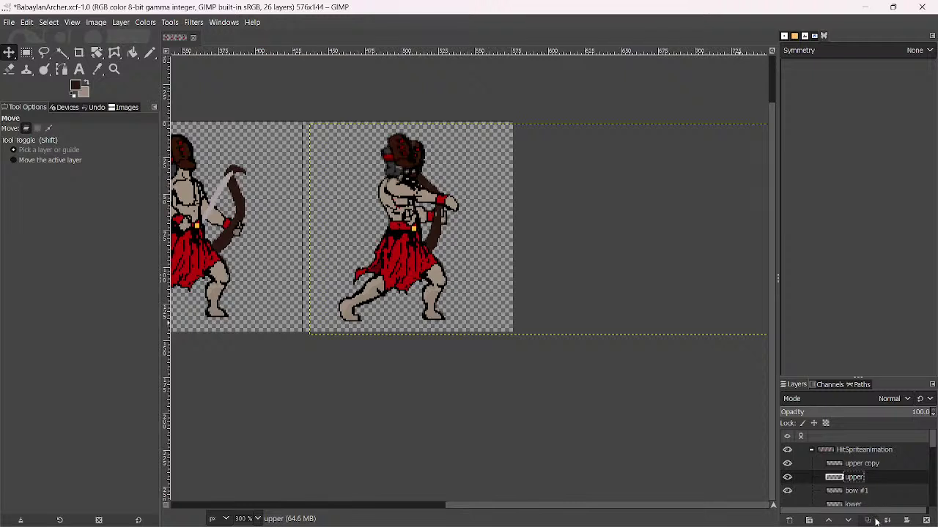
left_click(869, 521)
left_click(788, 480)
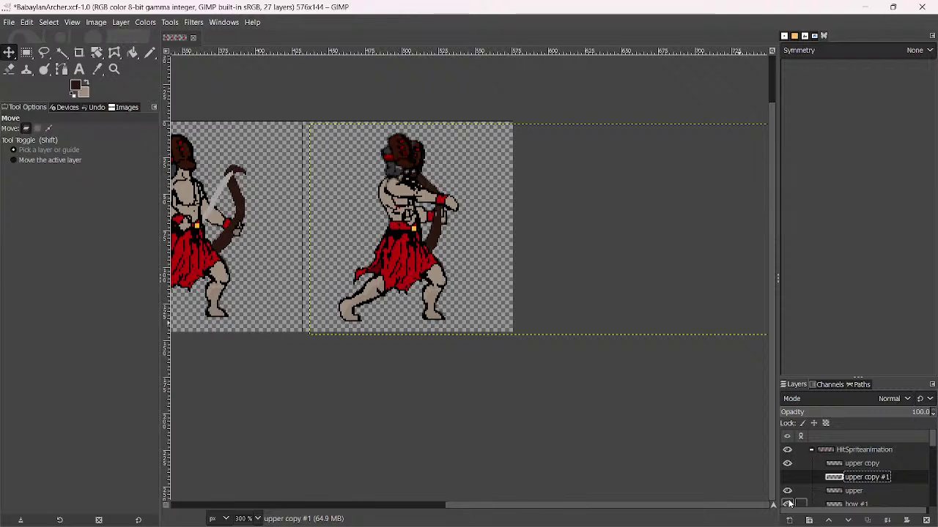
left_click_drag(859, 478, 841, 472)
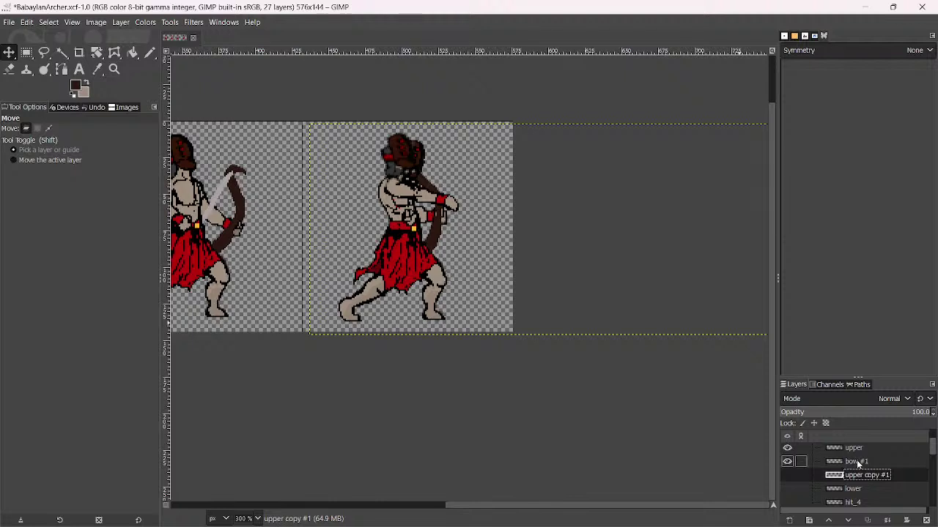
Enlarge the eraser to 19 and erase the original head from the upper layer, leaving the rotated copy in place
scroll(857, 463, "up", 1)
left_click(858, 459)
scroll(858, 462, "up", 1)
left_click(857, 465)
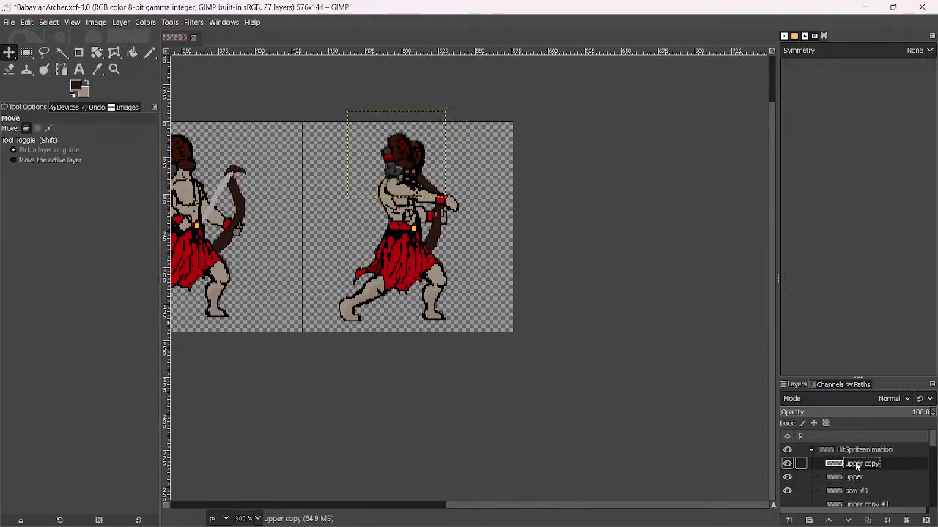
left_click(851, 476)
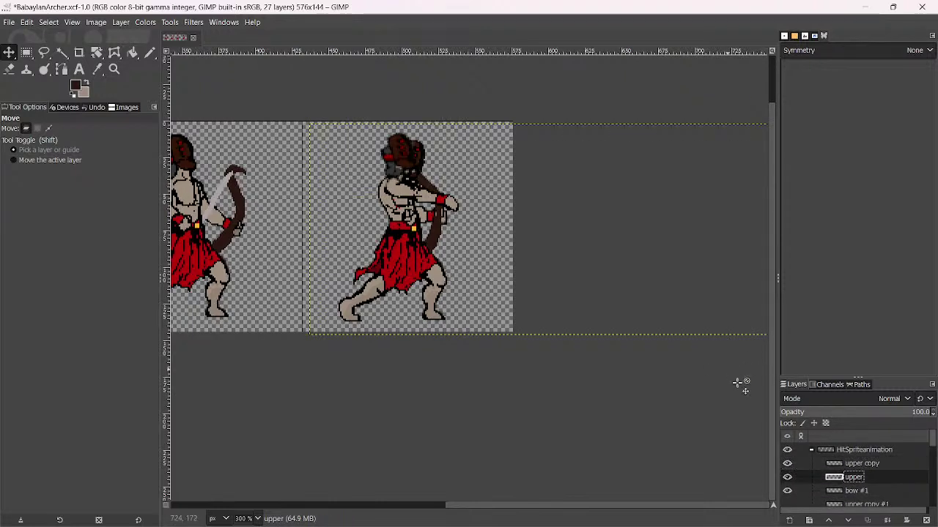
key("shift+e")
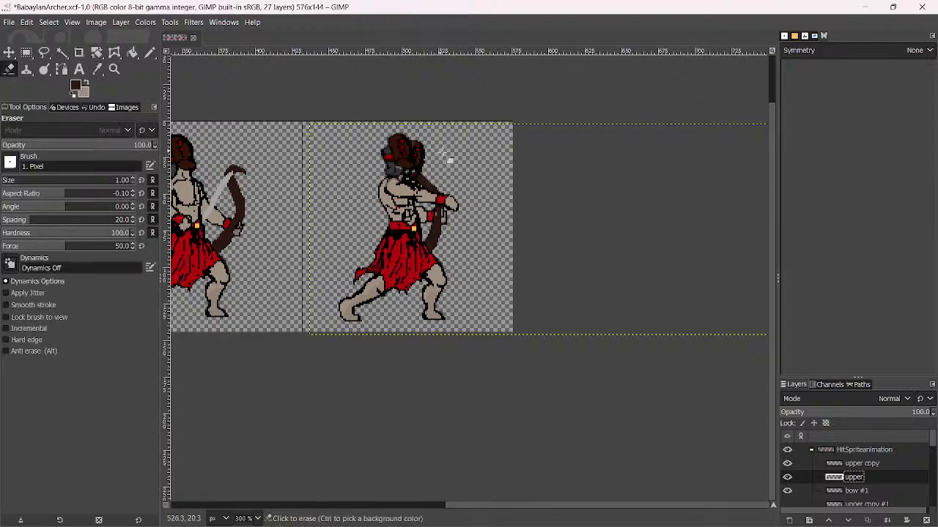
scroll(413, 150, "up", 2)
mouse_move(412, 150)
left_mouse_down()
mouse_move(424, 190)
mouse_move(409, 173)
mouse_move(416, 152)
mouse_move(409, 156)
mouse_move(436, 159)
mouse_move(420, 167)
mouse_move(403, 132)
mouse_move(406, 161)
mouse_move(425, 173)
mouse_move(411, 151)
left_mouse_up()
key("bracketright")
key("bracketright")
key("bracketright")
key("bracketright")
key("bracketright")
key("bracketright")
key("bracketright")
key("bracketright")
key("bracketright")
key("bracketright")
key("bracketright")
key("bracketright")
key("bracketright")
key("bracketright")
key("bracketright")
key("bracketright")
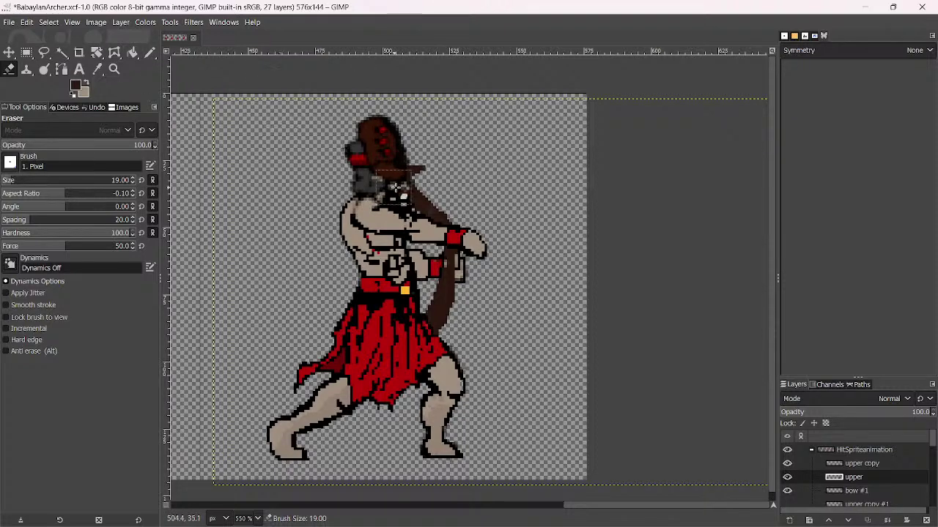
scroll(416, 188, "up", 4)
scroll(416, 188, "down", 2)
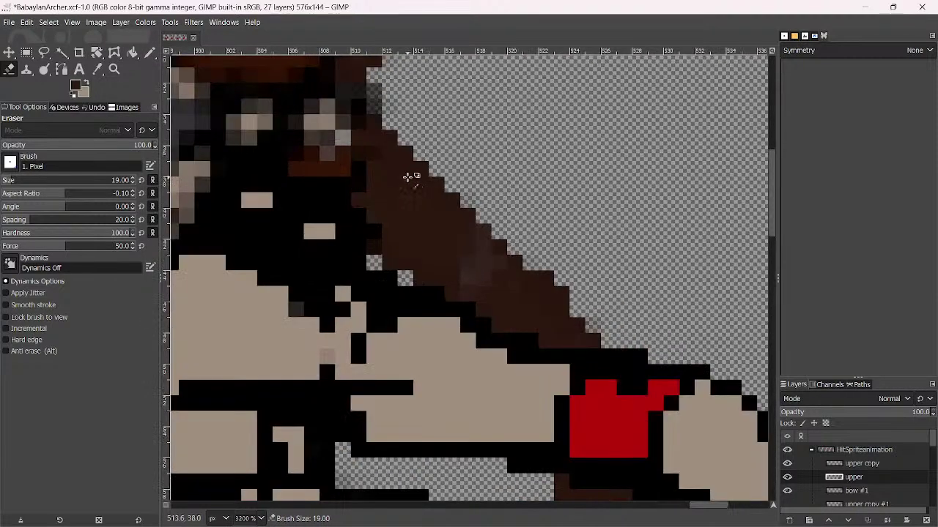
Set the pencil size to 1 and draw the black outline across the top of the back shoulder on the upper copy layer
left_click(864, 464)
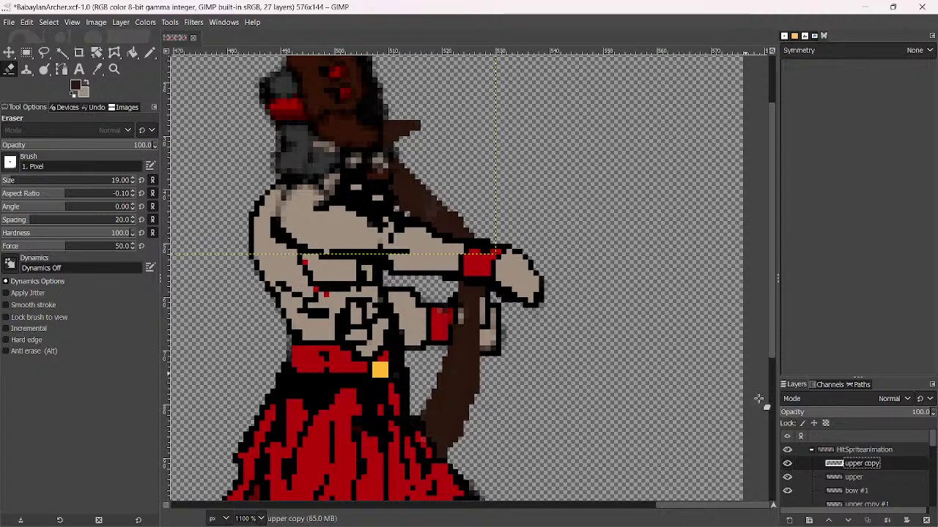
left_click(149, 53)
key("bracketleft")
key("bracketleft")
key("bracketleft")
key("bracketleft")
key("bracketleft")
key("bracketleft")
key("bracketleft")
key("bracketleft")
key("bracketleft")
key("bracketleft")
key("bracketleft")
key("bracketleft")
key("bracketleft")
key("bracketleft")
key("bracketleft")
key("bracketleft")
key("bracketleft")
key("bracketleft")
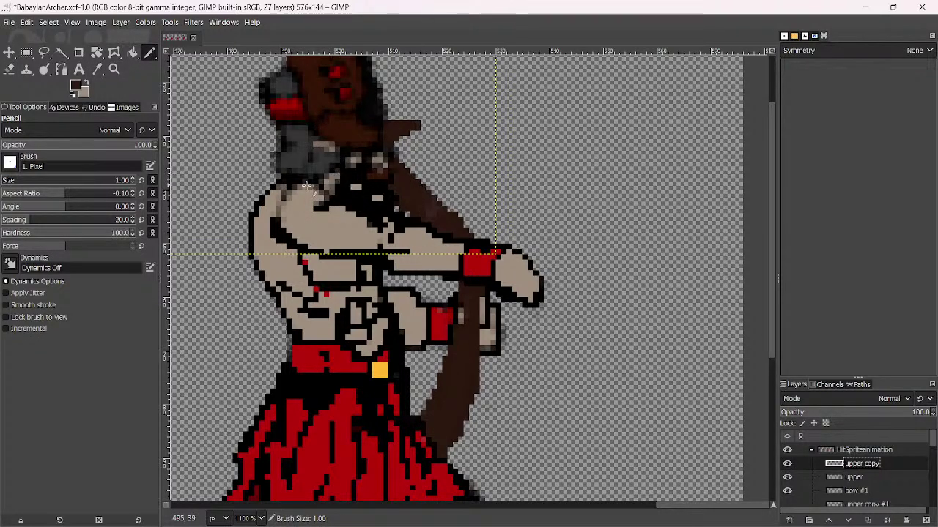
left_click_drag(260, 199, 272, 192)
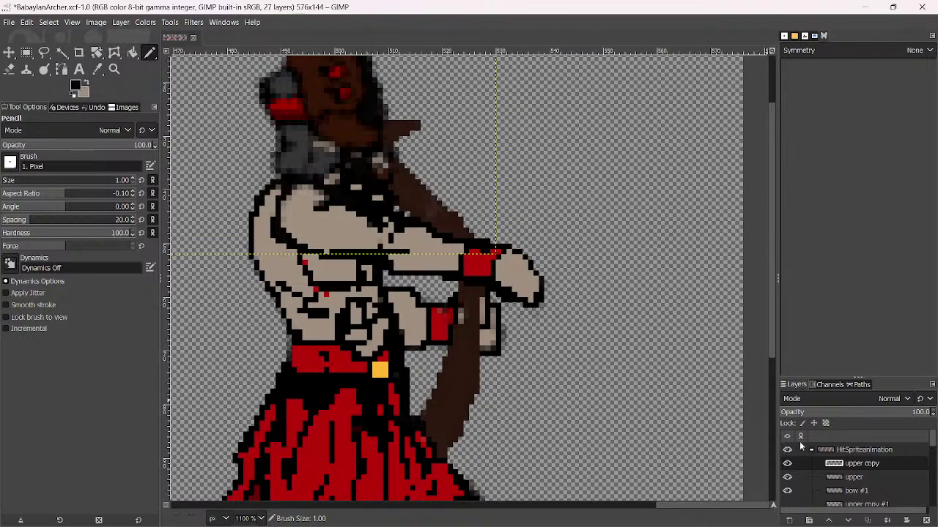
Erase the leftover neck pixels beneath the rotated head on the upper copy layer
left_click(800, 477)
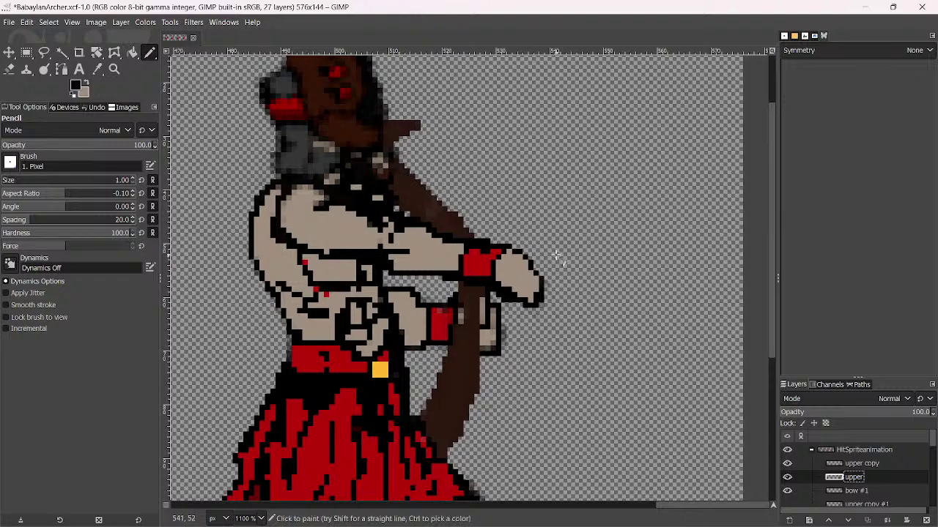
key("shift+e")
left_click(864, 464)
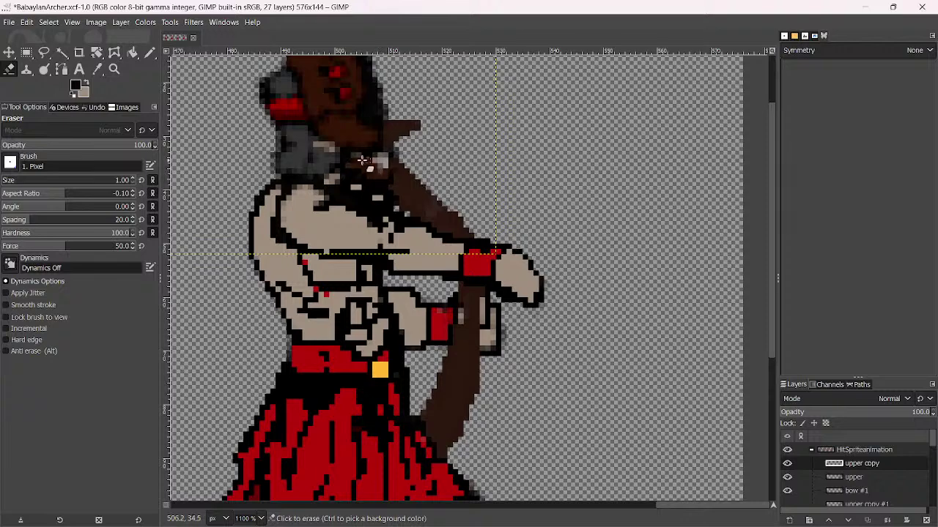
scroll(408, 187, "down", 2)
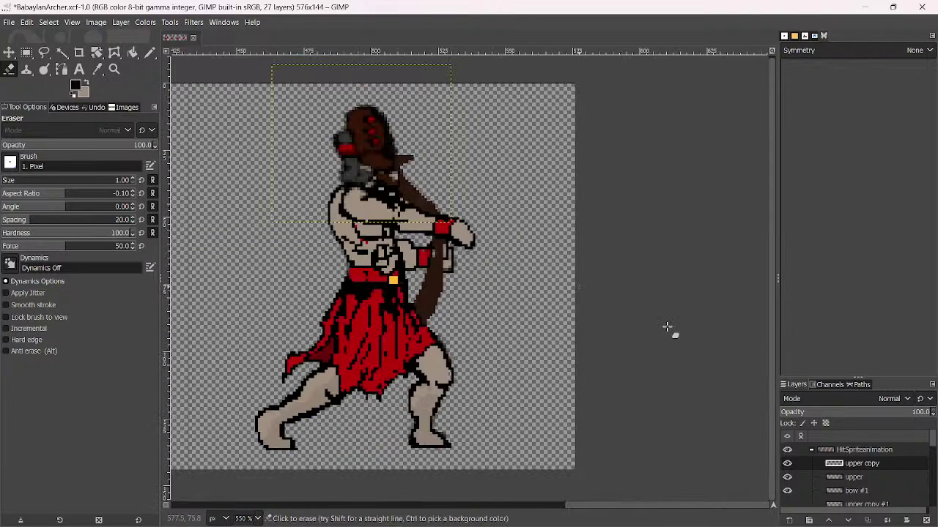
Repaint the neck and upper chest on the upper layer with skin-tone highlights and black outlines
key("Page_Down")
scroll(410, 184, "up", 2)
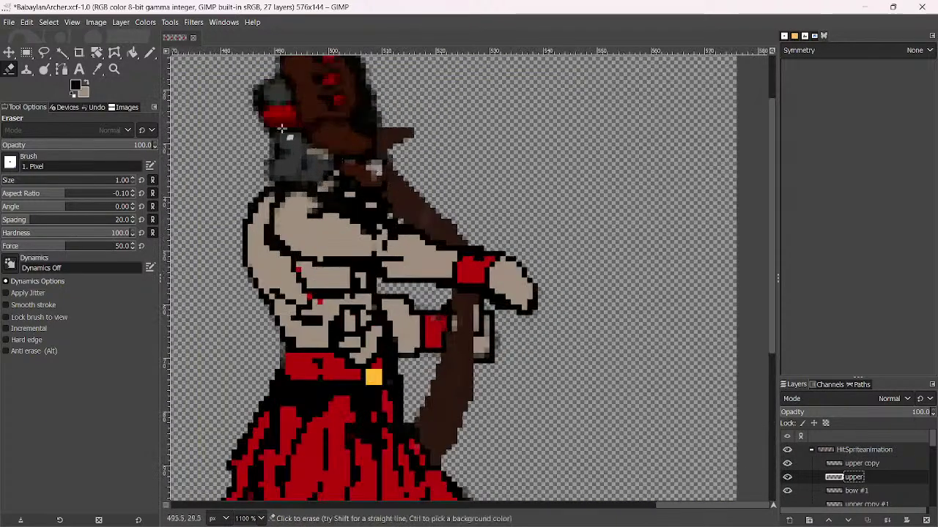
left_click(149, 53)
scroll(385, 189, "up", 2)
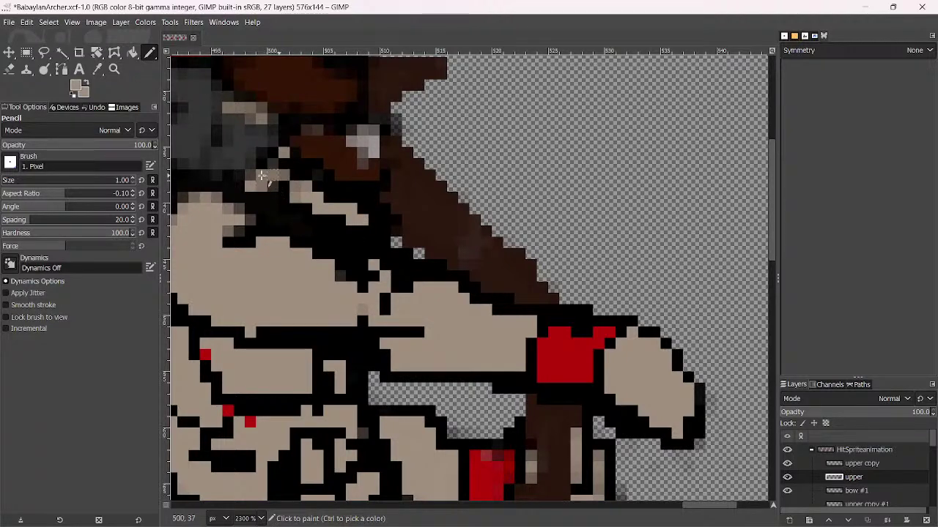
left_click(286, 126, "ctrl")
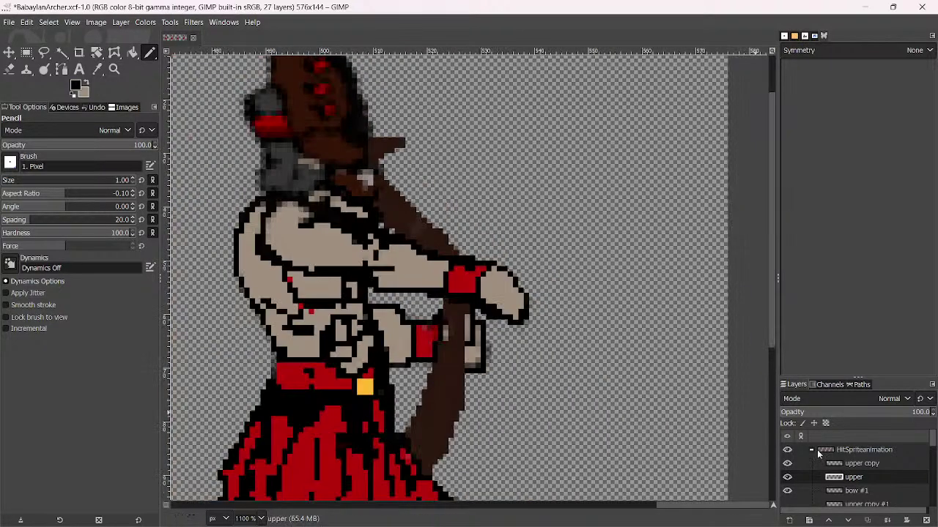
Merge the upper copy layer down into the upper layer of the HitSpriteanimation group
key("minus")
key("minus")
right_click(866, 466)
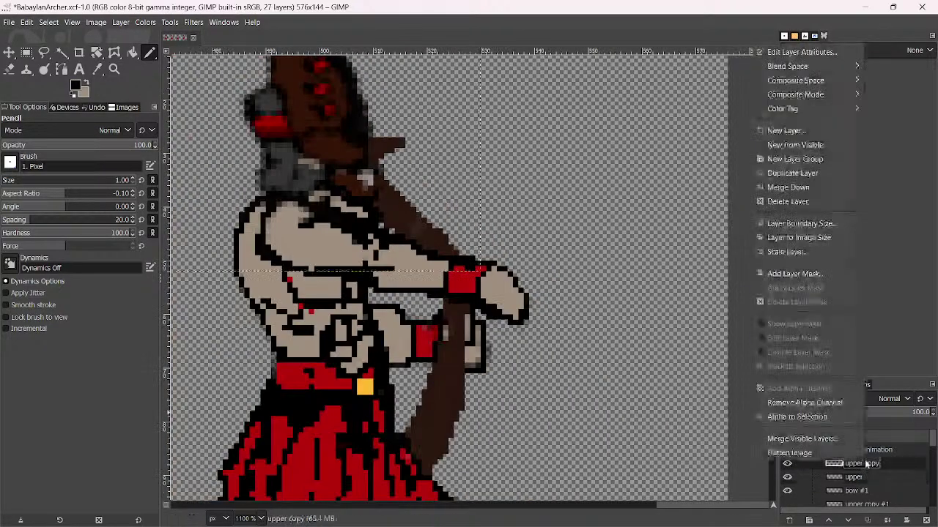
left_click(795, 187)
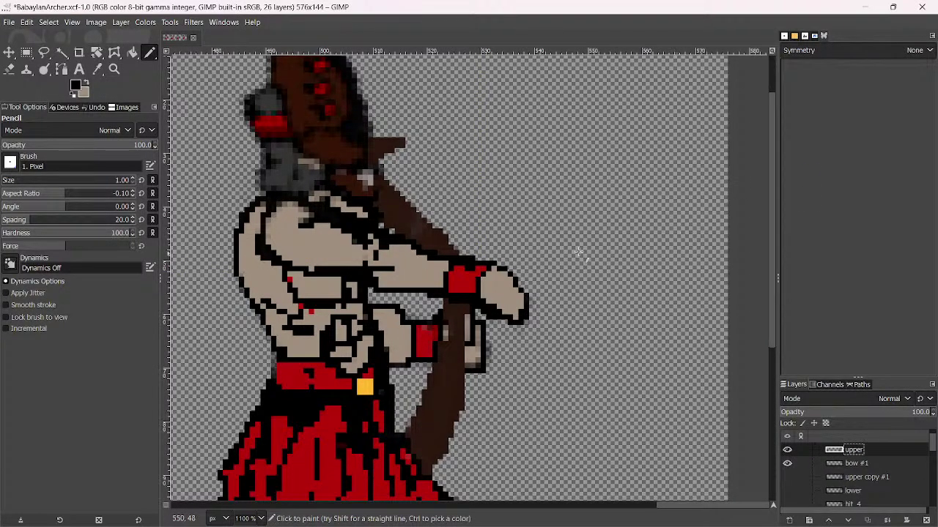
Paint the bow's brown over the light pixels below the helmet brim and erase stray pixels beside the neck on the upper layer
key("plus")
key("plus")
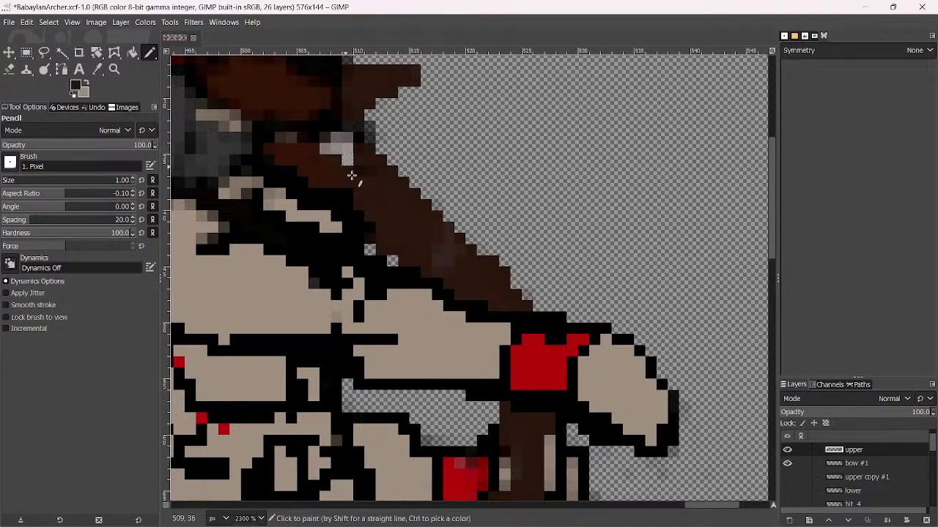
mouse_move(335, 148)
left_mouse_down()
mouse_move(345, 142)
mouse_move(325, 158)
mouse_move(286, 154)
mouse_move(326, 196)
left_mouse_up()
key("shift+e")
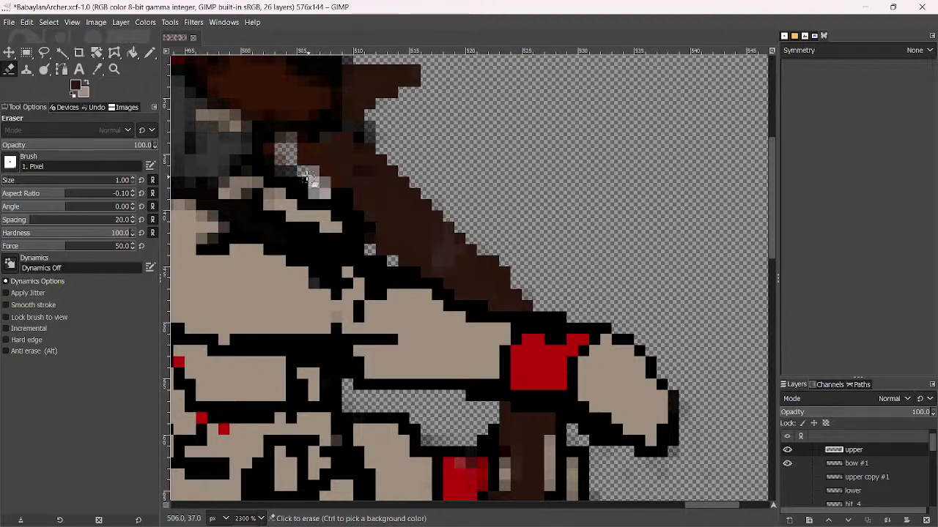
left_click_drag(290, 141, 281, 165)
scroll(280, 164, "down", 5)
scroll(277, 126, "up", 4)
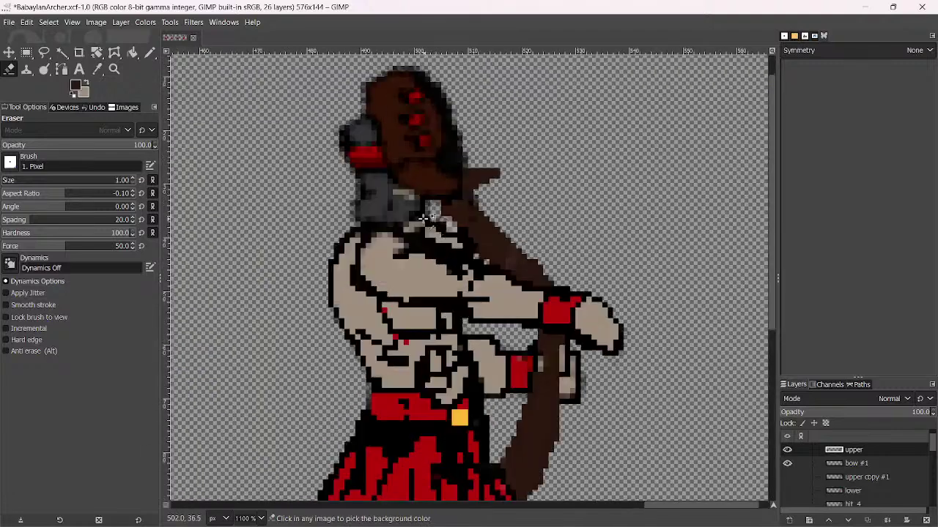
Redraw a solid black outline with the Pencil up the back of the hair and over the top of the helmet
key("n")
scroll(418, 206, "up", 2)
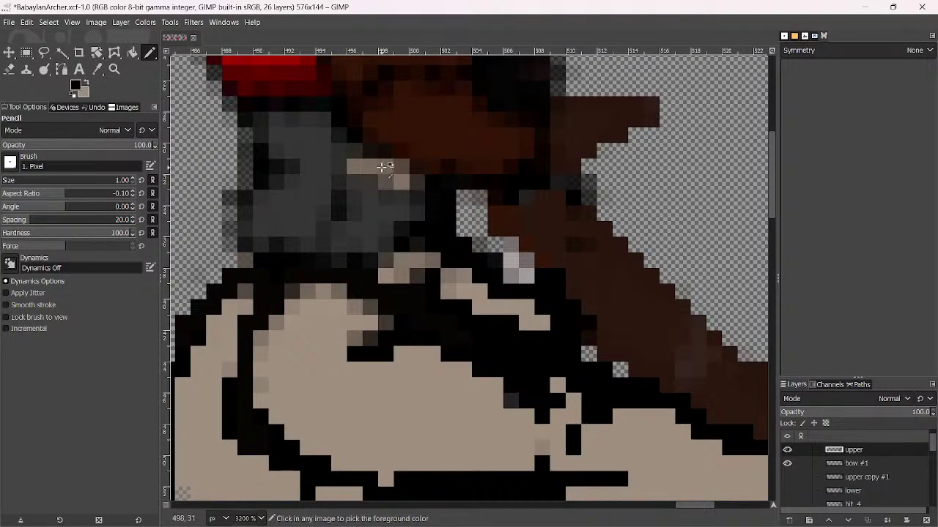
left_click(385, 164, "ctrl")
left_click(384, 204, "ctrl")
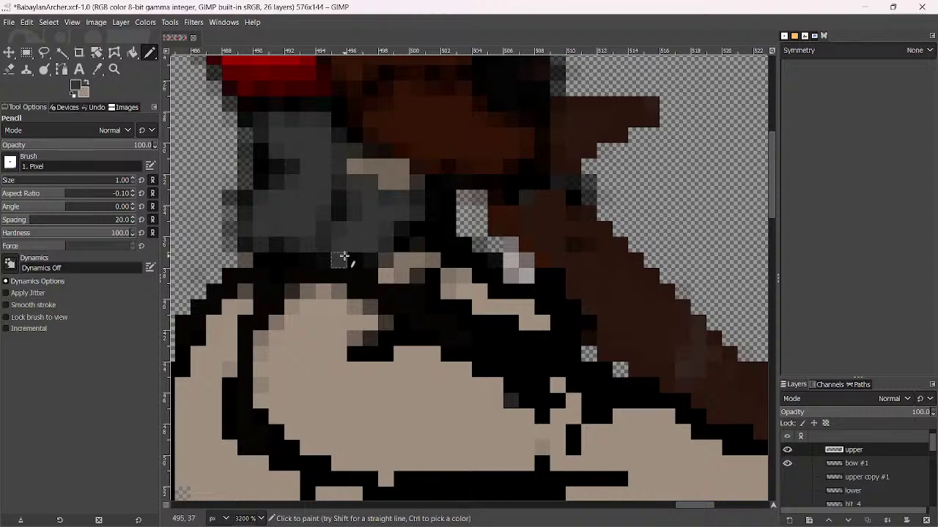
left_click(278, 273, "ctrl")
mouse_move(244, 245)
left_mouse_down()
mouse_move(234, 195)
mouse_move(243, 203)
mouse_move(244, 147)
mouse_move(228, 100)
left_mouse_up()
key("space")
mouse_move(280, 192)
left_mouse_down()
mouse_move(268, 167)
mouse_move(267, 112)
mouse_move(273, 159)
mouse_move(295, 89)
mouse_move(334, 67)
mouse_move(281, 116)
left_mouse_up()
scroll(281, 116, "up", 4)
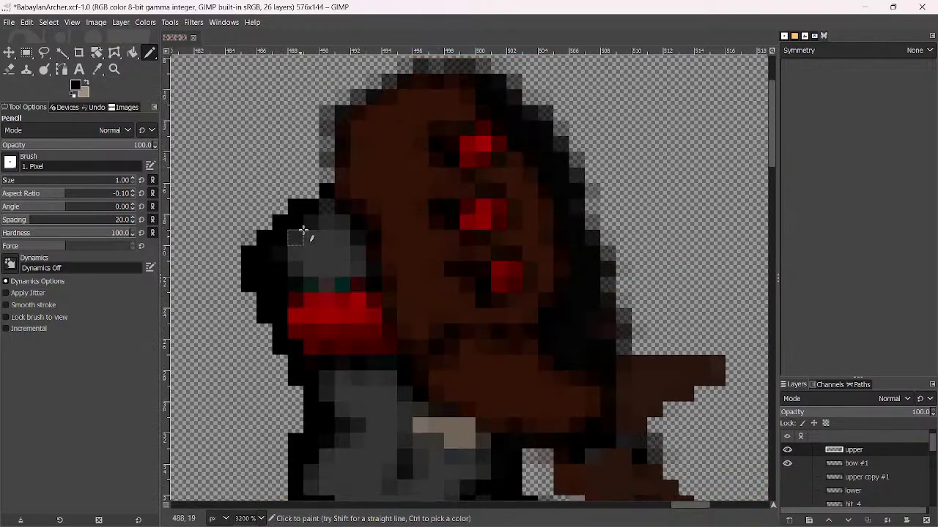
mouse_move(310, 202)
left_mouse_down()
mouse_move(334, 119)
mouse_move(355, 96)
mouse_move(404, 74)
mouse_move(329, 118)
mouse_move(395, 78)
mouse_move(455, 62)
mouse_move(484, 77)
mouse_move(480, 64)
mouse_move(523, 102)
mouse_move(561, 159)
left_mouse_up()
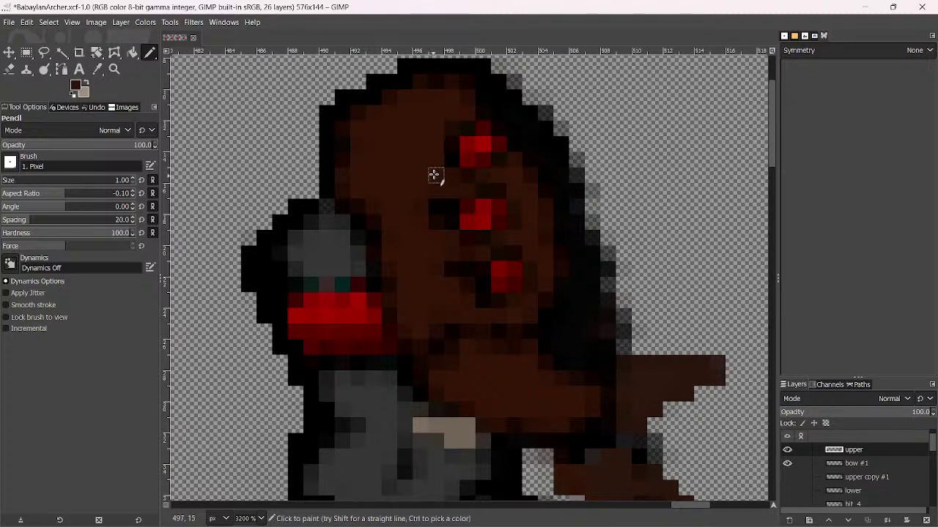
Repaint the upper helmet ornaments in clean red with black shading, and fill the helmet's front edge with dark brown
mouse_move(478, 222)
left_mouse_down()
mouse_move(474, 211)
mouse_move(491, 226)
left_mouse_up()
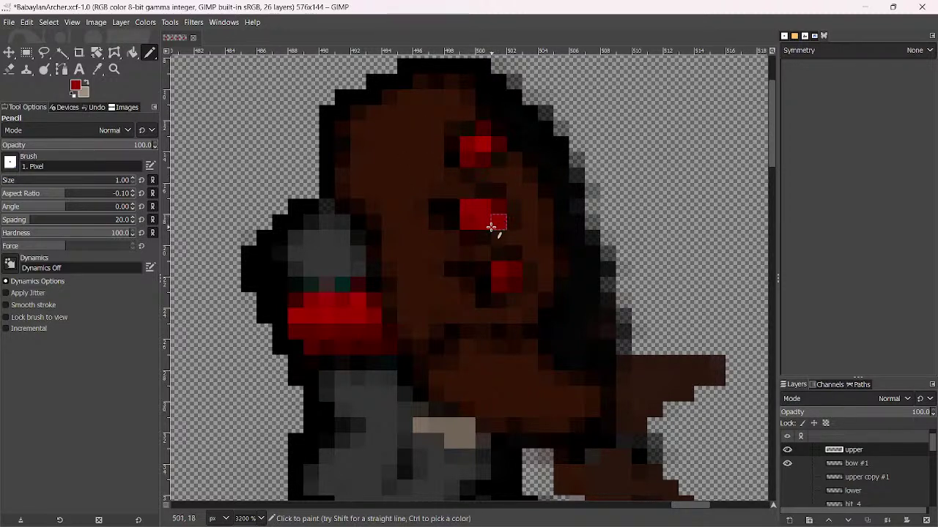
left_click(453, 210, "ctrl")
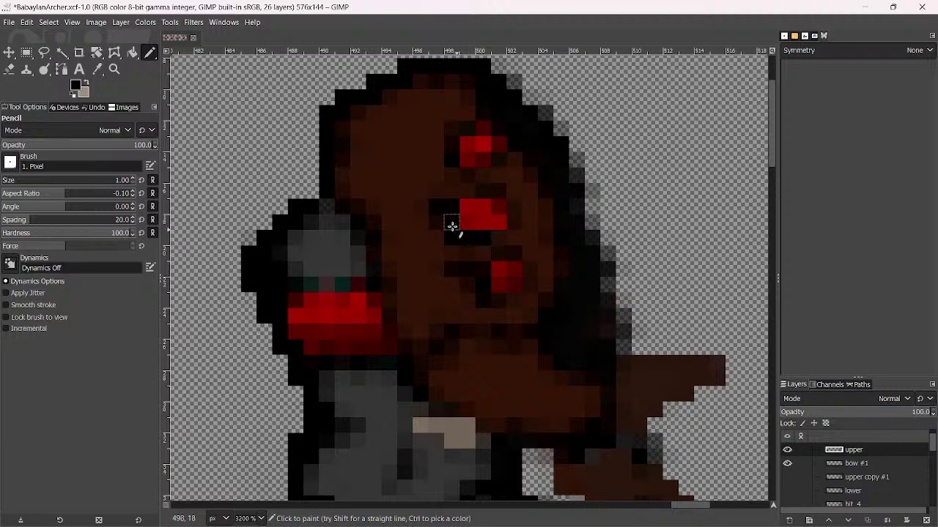
mouse_move(482, 172)
left_mouse_down()
mouse_move(458, 169)
mouse_move(452, 155)
mouse_move(465, 127)
left_mouse_up()
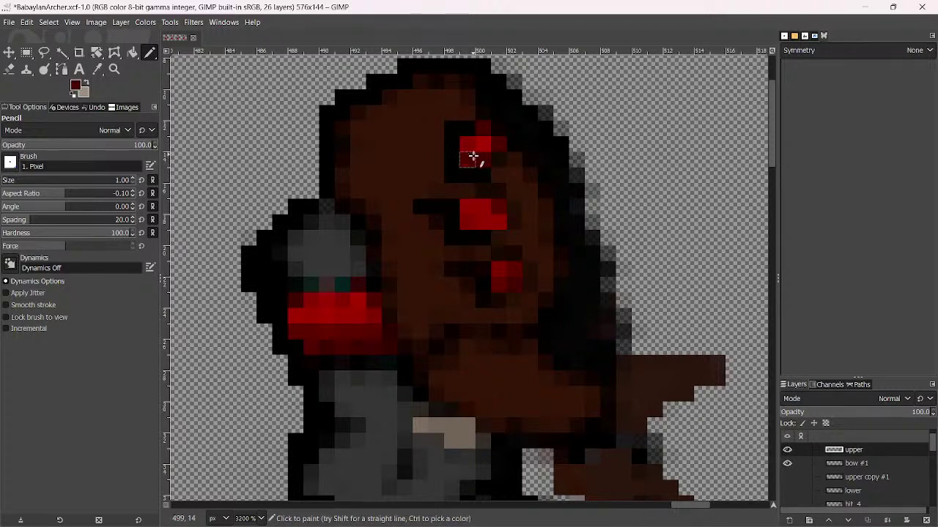
left_click(482, 142, "ctrl")
left_click(483, 129)
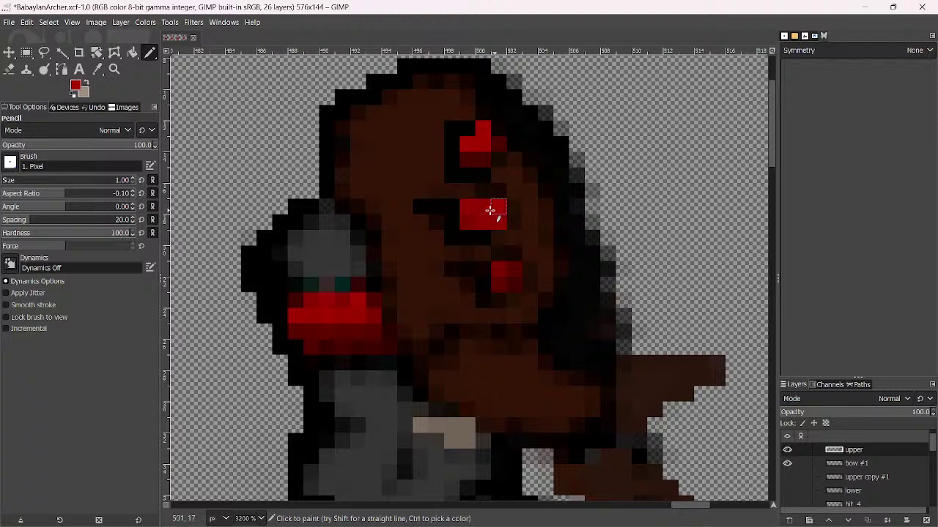
left_click(520, 182, "ctrl")
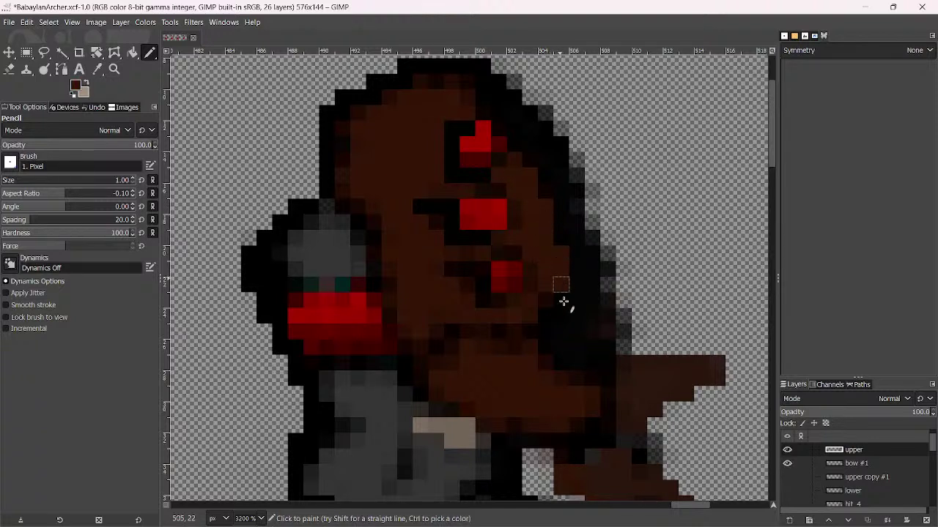
mouse_move(563, 301)
left_mouse_down()
mouse_move(531, 306)
mouse_move(531, 317)
mouse_move(493, 315)
left_mouse_up()
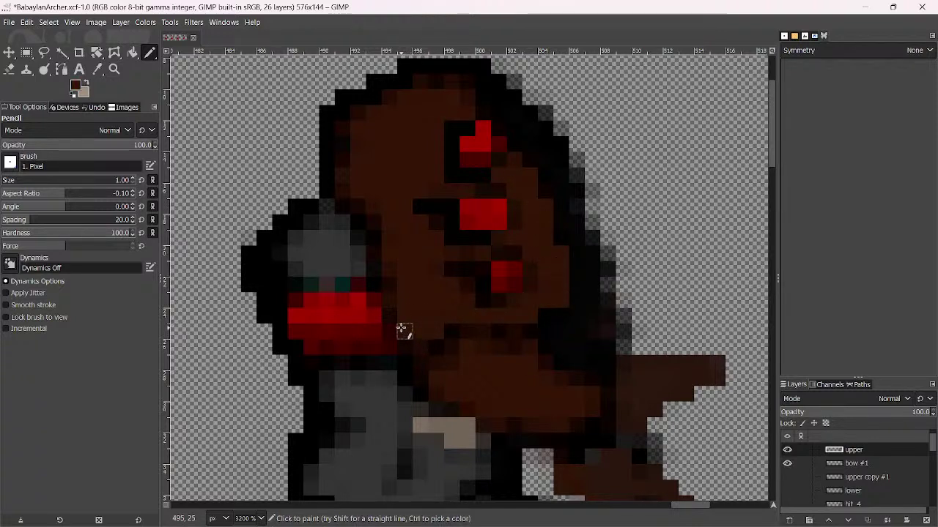
Fill the lower hair with flat dark grey and draw a black outline along its edge beside the helmet and neck
left_click(352, 380, "ctrl")
mouse_move(334, 403)
left_mouse_down()
mouse_move(351, 446)
mouse_move(348, 429)
mouse_move(325, 472)
mouse_move(328, 446)
mouse_move(318, 483)
mouse_move(395, 476)
mouse_move(400, 462)
mouse_move(404, 481)
mouse_move(423, 474)
mouse_move(415, 435)
left_mouse_up()
scroll(404, 410, "down", 3)
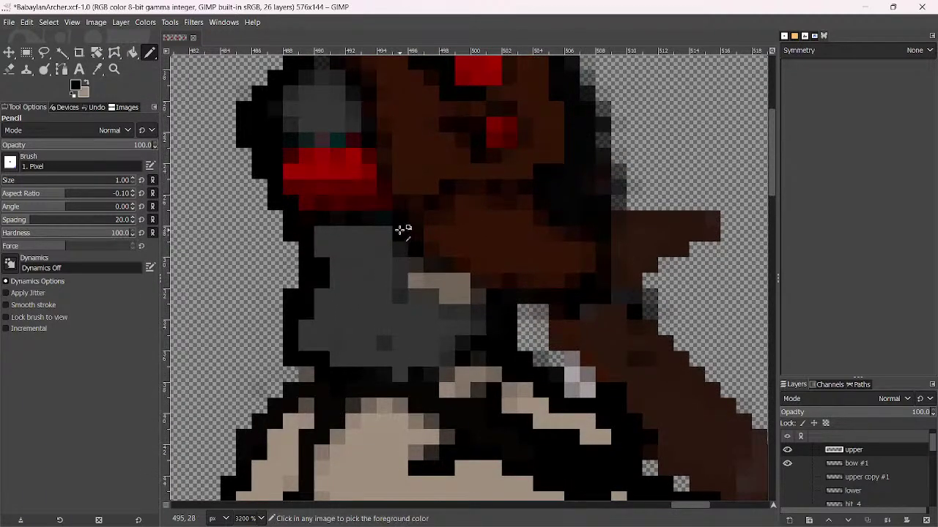
mouse_move(402, 230)
left_mouse_down()
mouse_move(425, 283)
mouse_move(489, 319)
mouse_move(416, 378)
mouse_move(479, 357)
mouse_move(464, 391)
left_mouse_up()
Touch up the skin-tone pixels on the neck and upper shoulder, and blacken the outline at the base of the hair
left_click(446, 374, "ctrl")
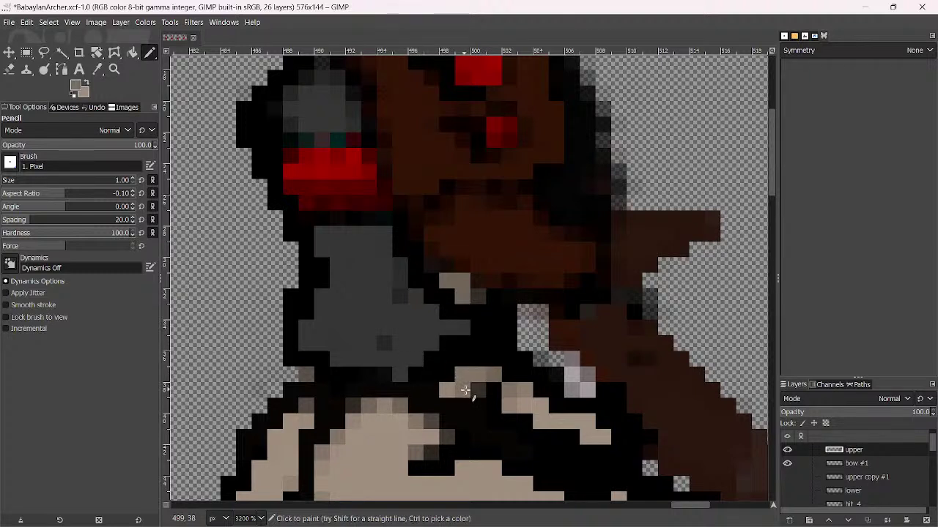
left_click_drag(430, 446, 356, 408)
left_click(312, 419, "ctrl")
left_click(303, 407)
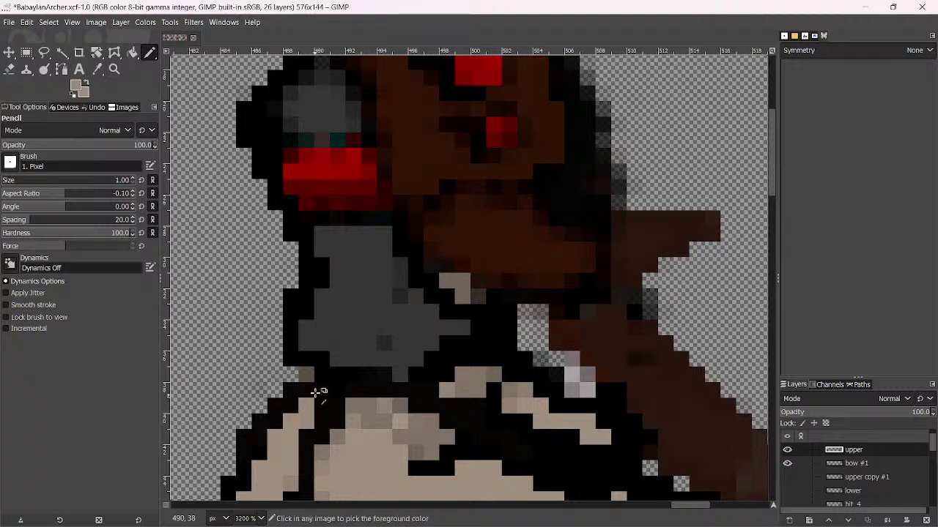
left_click(312, 380, "ctrl")
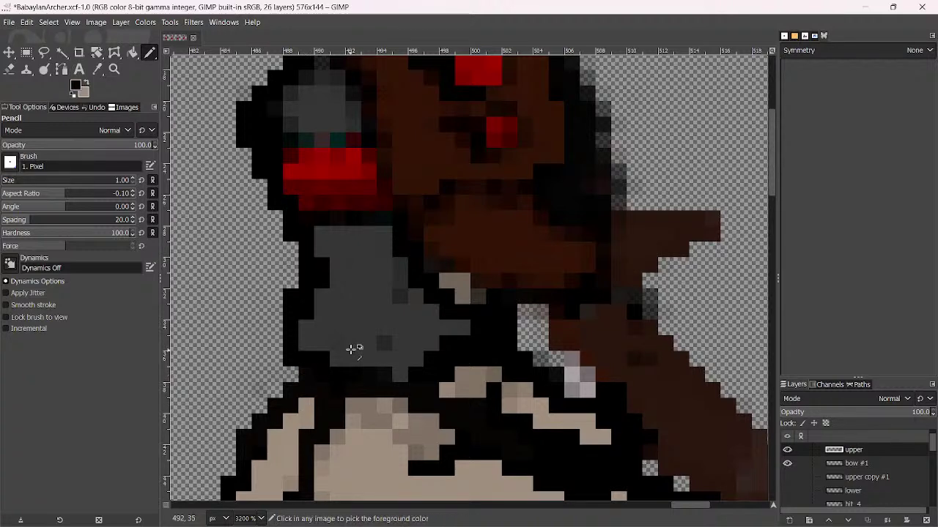
Even out the grey of the lower hair and hair bun, and redraw the black outline around the red hair tie
left_click(362, 348, "ctrl")
scroll(383, 289, "up", 3)
scroll(383, 288, "left", 1)
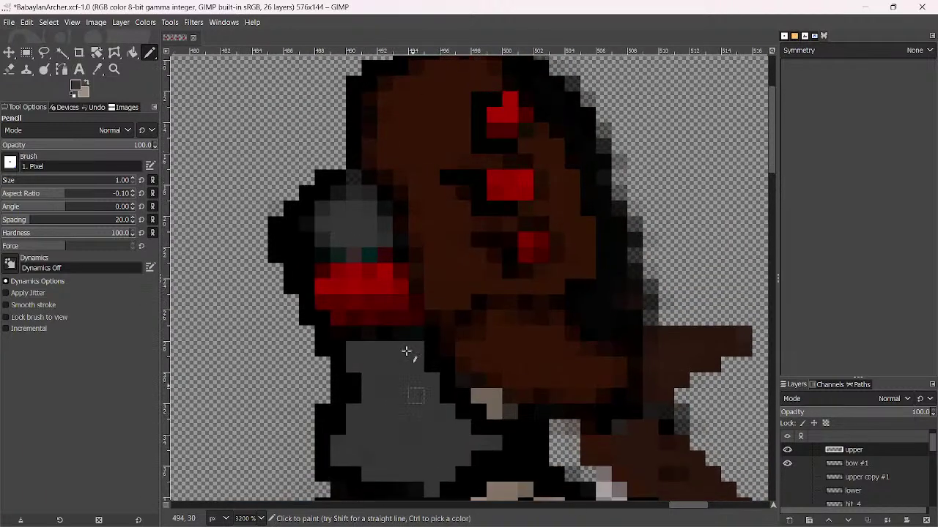
mouse_move(371, 254)
left_mouse_down()
mouse_move(304, 251)
mouse_move(302, 260)
mouse_move(311, 279)
mouse_move(402, 271)
left_mouse_up()
left_click(308, 259, "ctrl")
mouse_move(368, 336)
left_mouse_down()
mouse_move(403, 327)
mouse_move(411, 310)
mouse_move(421, 355)
mouse_move(441, 376)
mouse_move(405, 297)
mouse_move(400, 241)
mouse_move(419, 314)
mouse_move(389, 188)
mouse_move(359, 158)
mouse_move(381, 208)
mouse_move(355, 174)
mouse_move(382, 218)
mouse_move(351, 194)
mouse_move(316, 233)
mouse_move(310, 227)
mouse_move(319, 241)
mouse_move(323, 215)
mouse_move(364, 247)
mouse_move(382, 248)
mouse_move(324, 273)
mouse_move(356, 286)
left_mouse_up()
left_click(370, 214, "ctrl")
Fill the helmet's crown with flat dark brown and draw a solid black outline down its front edge
scroll(425, 266, "down", 3)
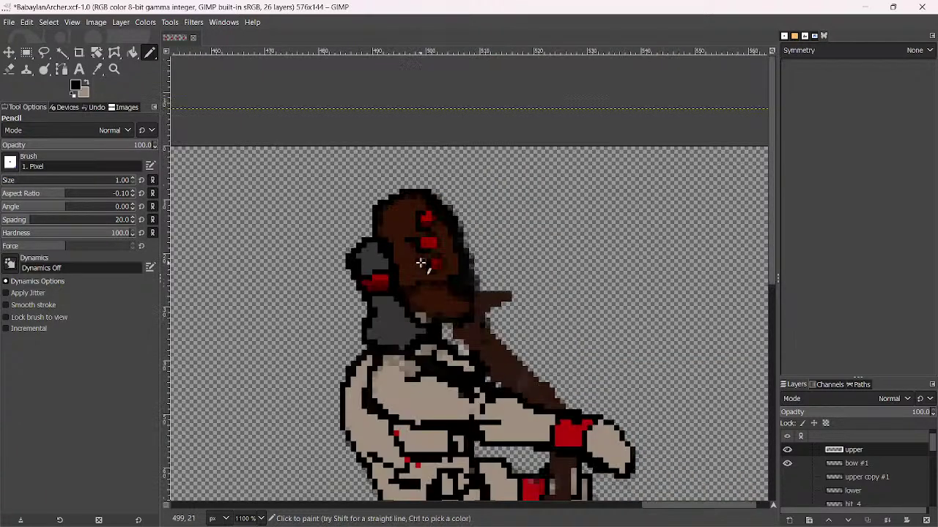
scroll(311, 206, "up", 2)
left_click(311, 206, "ctrl")
mouse_move(311, 206)
left_mouse_down()
mouse_move(286, 207)
mouse_move(254, 248)
mouse_move(279, 194)
left_mouse_up()
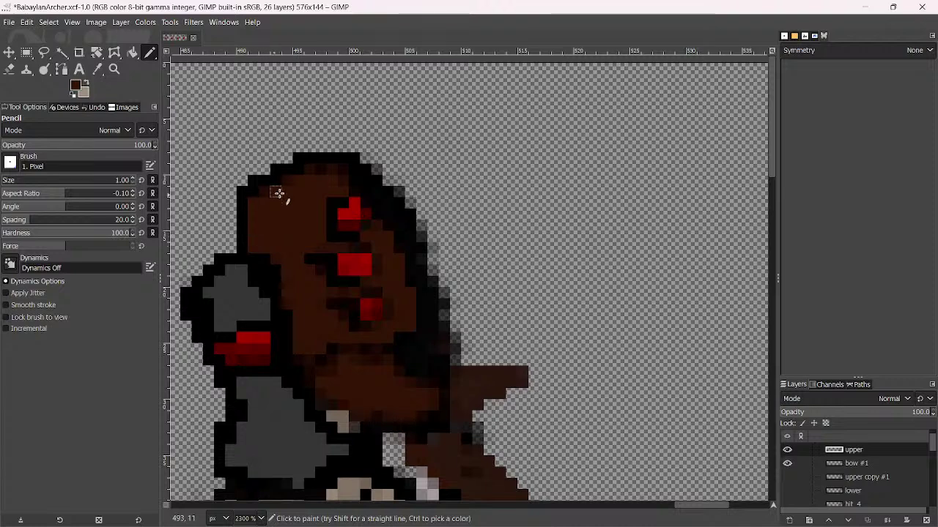
mouse_move(331, 169)
left_mouse_down()
mouse_move(282, 182)
mouse_move(256, 203)
left_mouse_up()
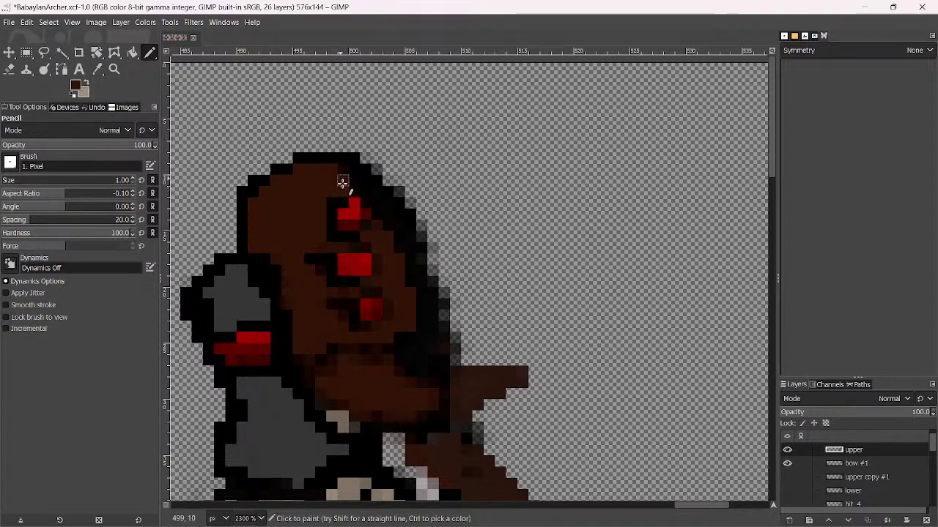
left_click(378, 170, "ctrl")
mouse_move(394, 196)
left_mouse_down()
mouse_move(428, 249)
mouse_move(452, 359)
left_mouse_up()
Erase the blurry leftover pixels between the helmet brim, the neck and the bow on the upper layer
key("shift+e")
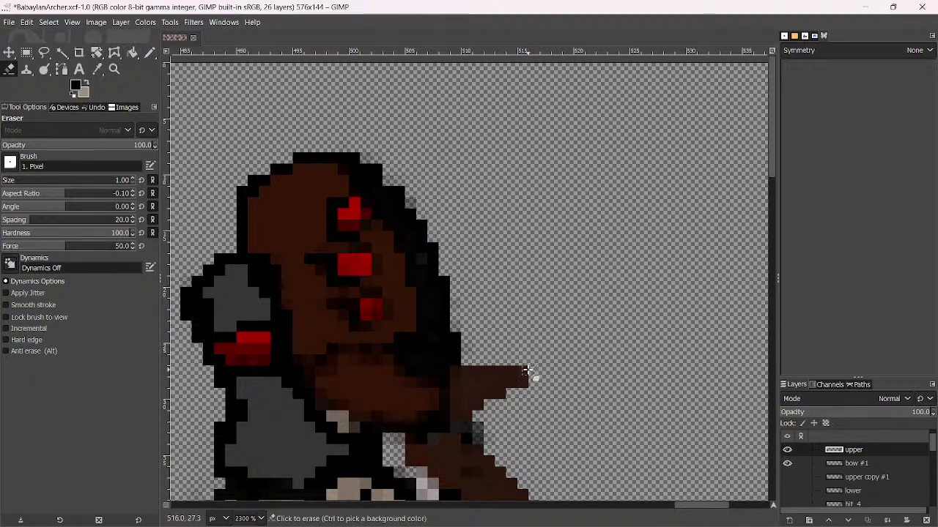
scroll(517, 380, "down", 2, "ctrl")
scroll(388, 265, "down", 3)
scroll(388, 265, "up", 4, "ctrl")
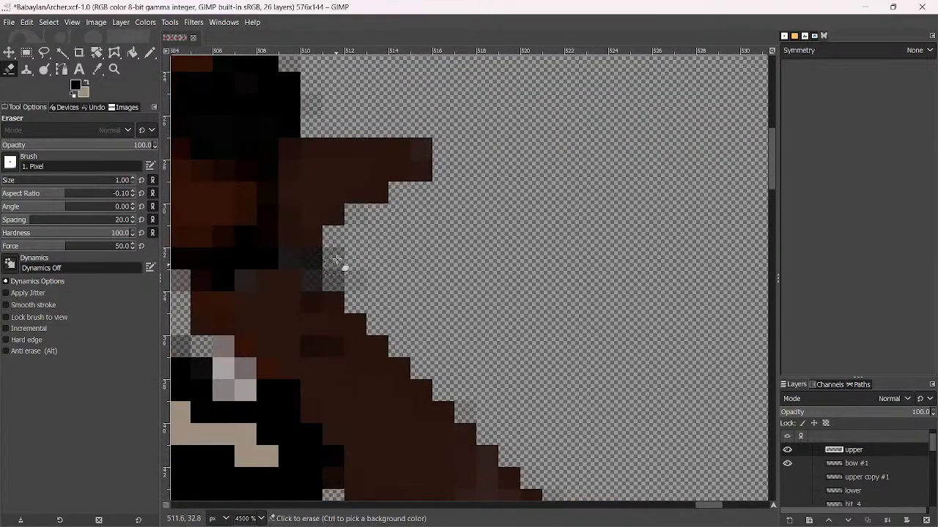
mouse_move(190, 288)
left_mouse_down()
mouse_move(186, 337)
mouse_move(207, 371)
mouse_move(233, 378)
left_mouse_up()
scroll(233, 378, "down", 3, "ctrl")
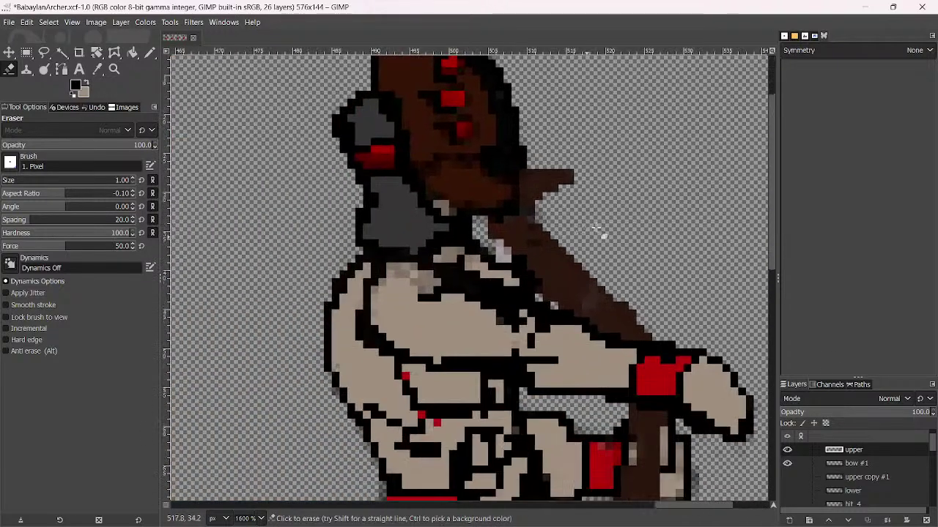
Sample the pale grey beside the bow and paint a diagonal band of it across the bow below the helmet on the upper layer
left_click(856, 464)
scroll(499, 254, "up", 2, "ctrl")
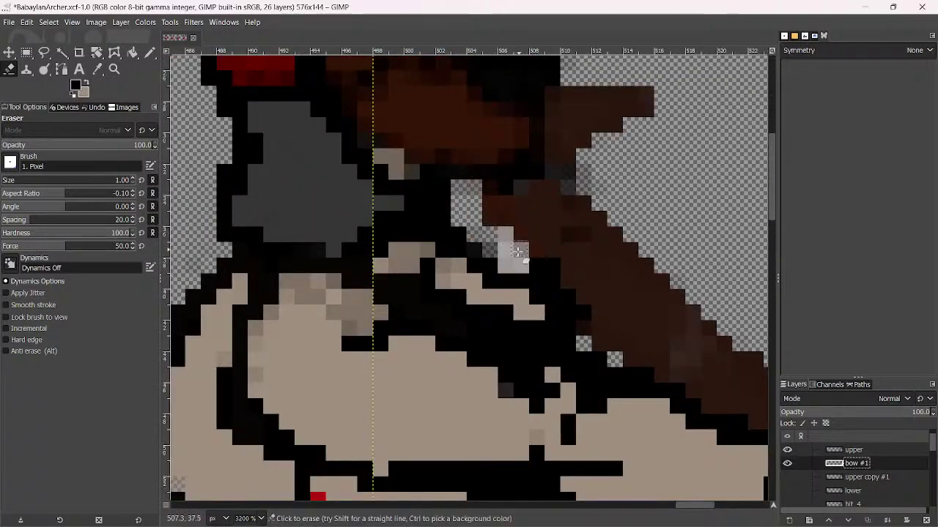
left_click(150, 52)
left_click(510, 247, "ctrl")
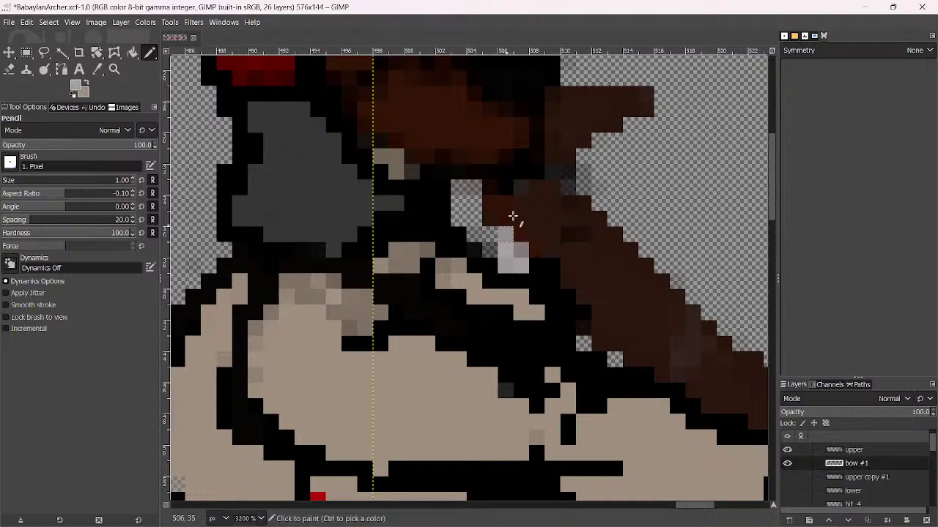
key("Page_Up")
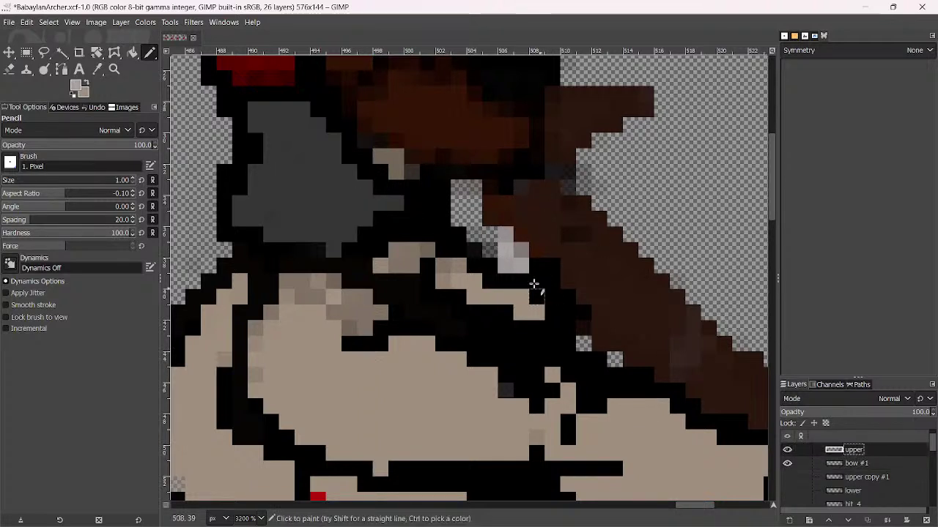
mouse_move(514, 260)
left_mouse_down()
mouse_move(509, 223)
mouse_move(551, 187)
left_mouse_up()
mouse_move(518, 225)
left_mouse_down()
mouse_move(547, 208)
mouse_move(518, 235)
mouse_move(568, 189)
left_mouse_up()
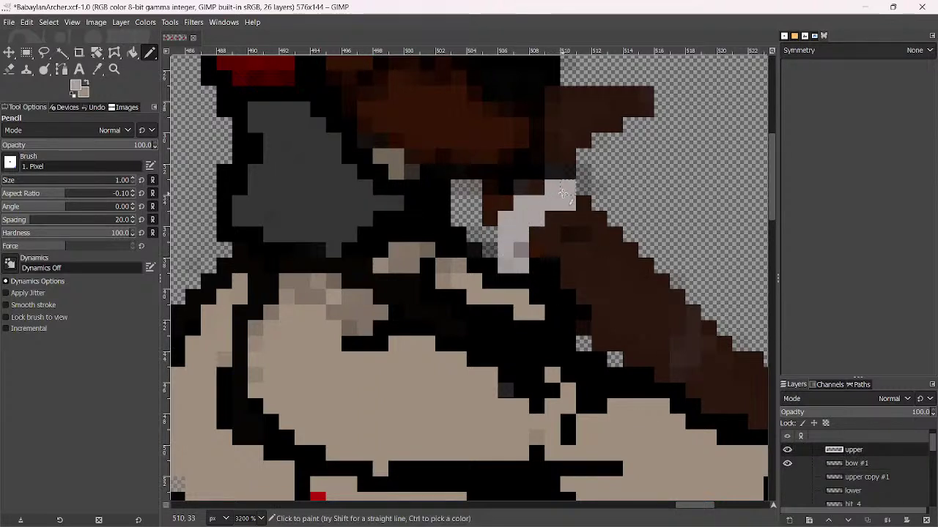
Repaint the helmet's lower edge and the adjoining bow tip in flat browns with a black outline, and save the file
left_click(585, 206, "ctrl")
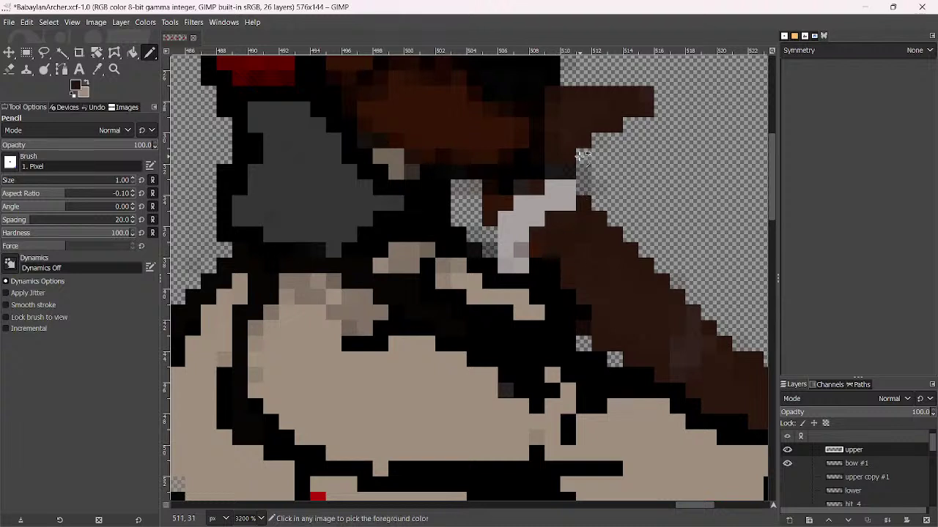
left_click(561, 176, "ctrl")
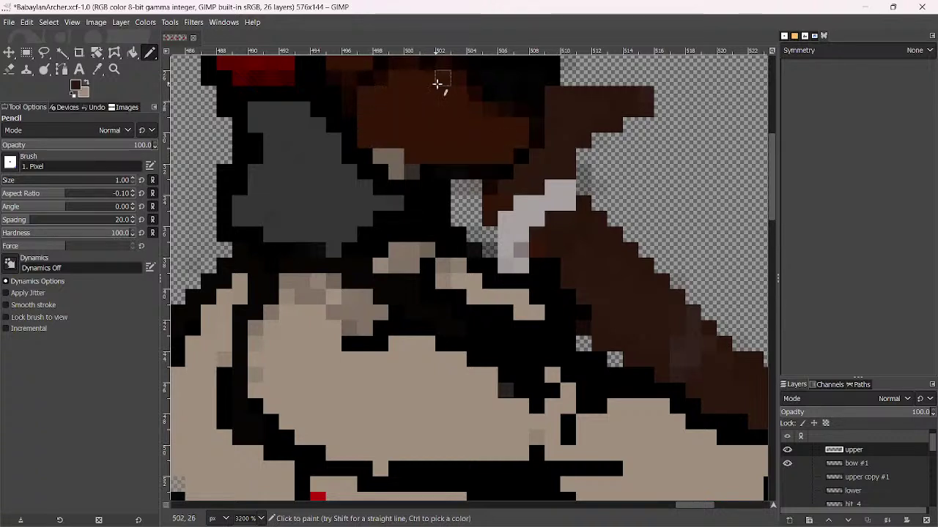
key("3")
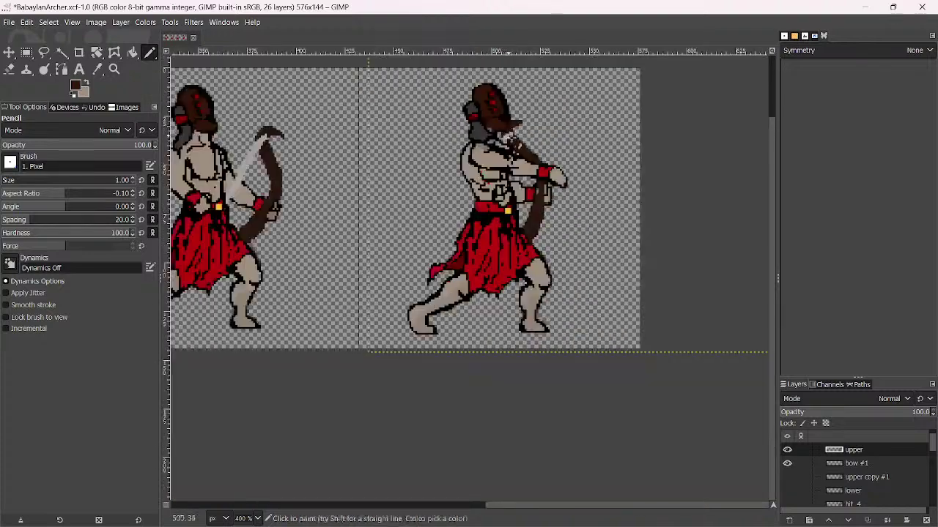
key("ctrl+s")
Examine the finished hit pose beside the other three animation frames at several zoom levels
key("1")
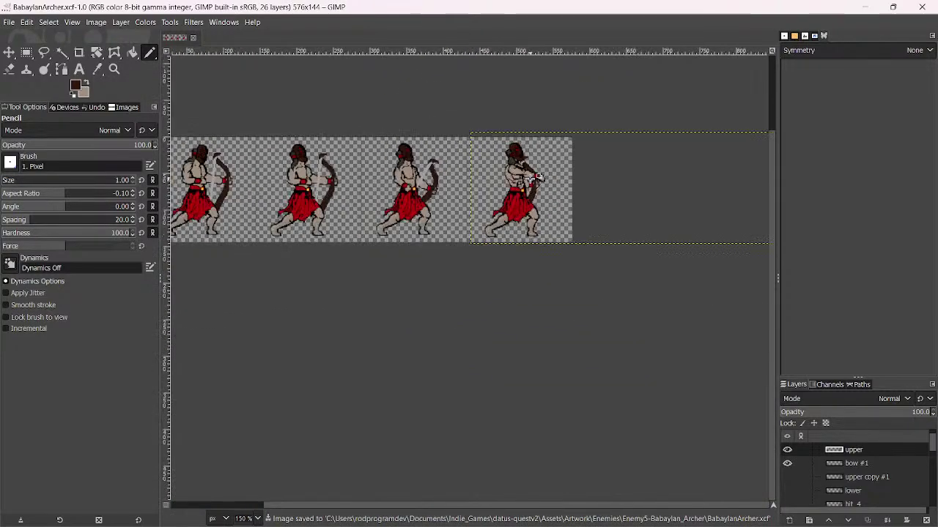
key("2")
key("4")
key("2")
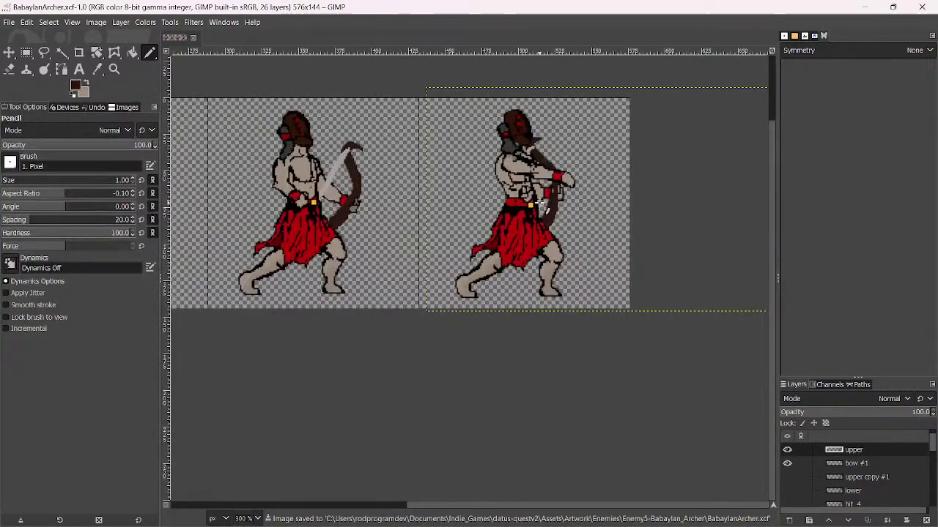
key("2")
key("1")
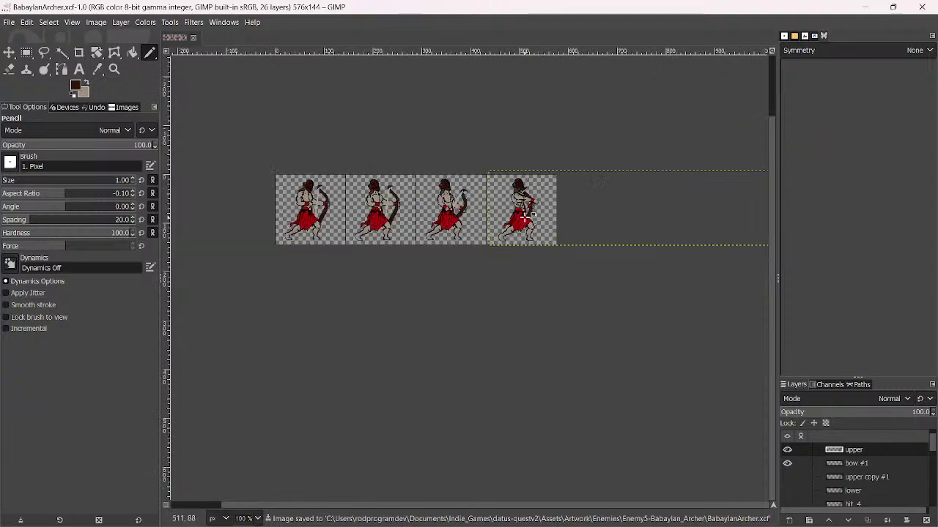
key("2")
left_click_drag(414, 223, 497, 190)
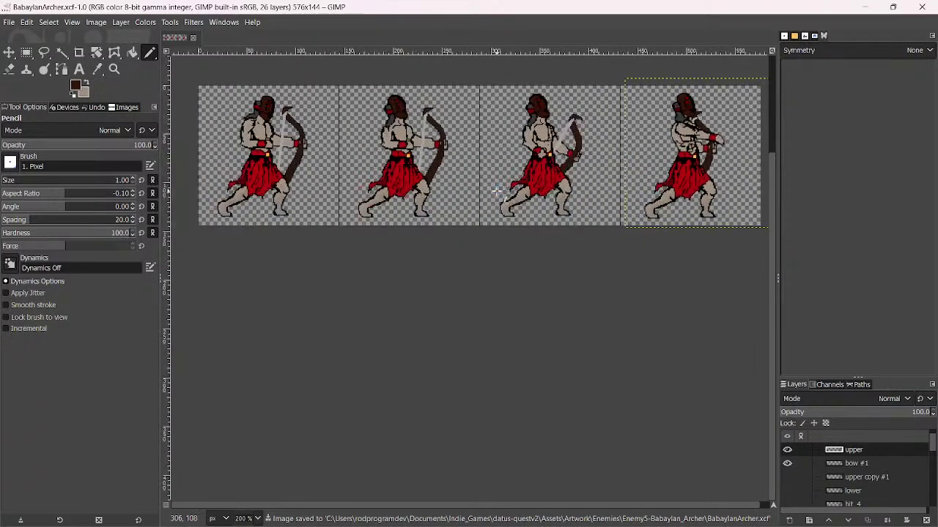